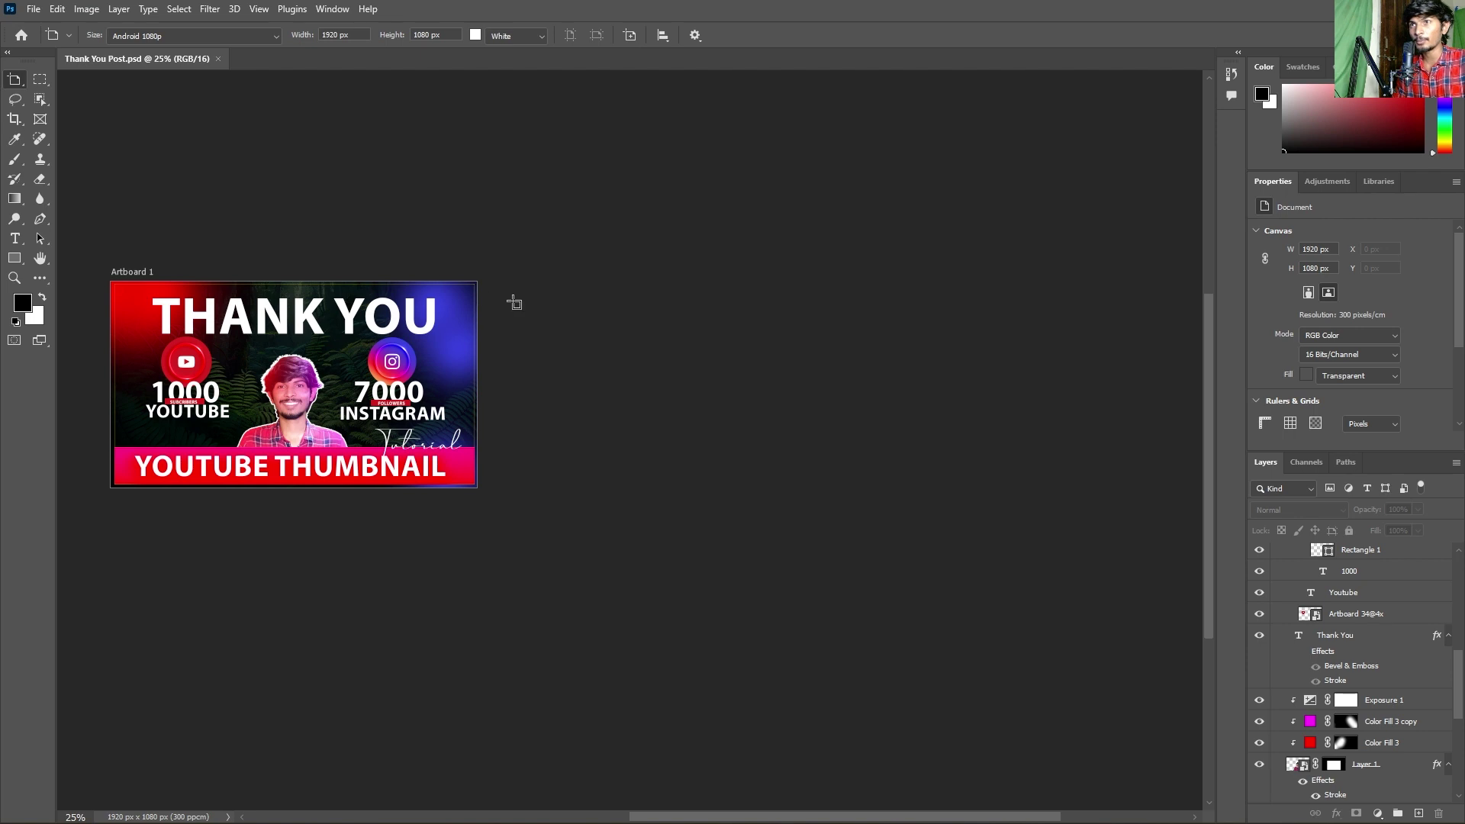
- Draw a second artboard beside Artboard 1 and set its height to 1080 px
{"action": "right_click", "coordinate": [13, 81]}
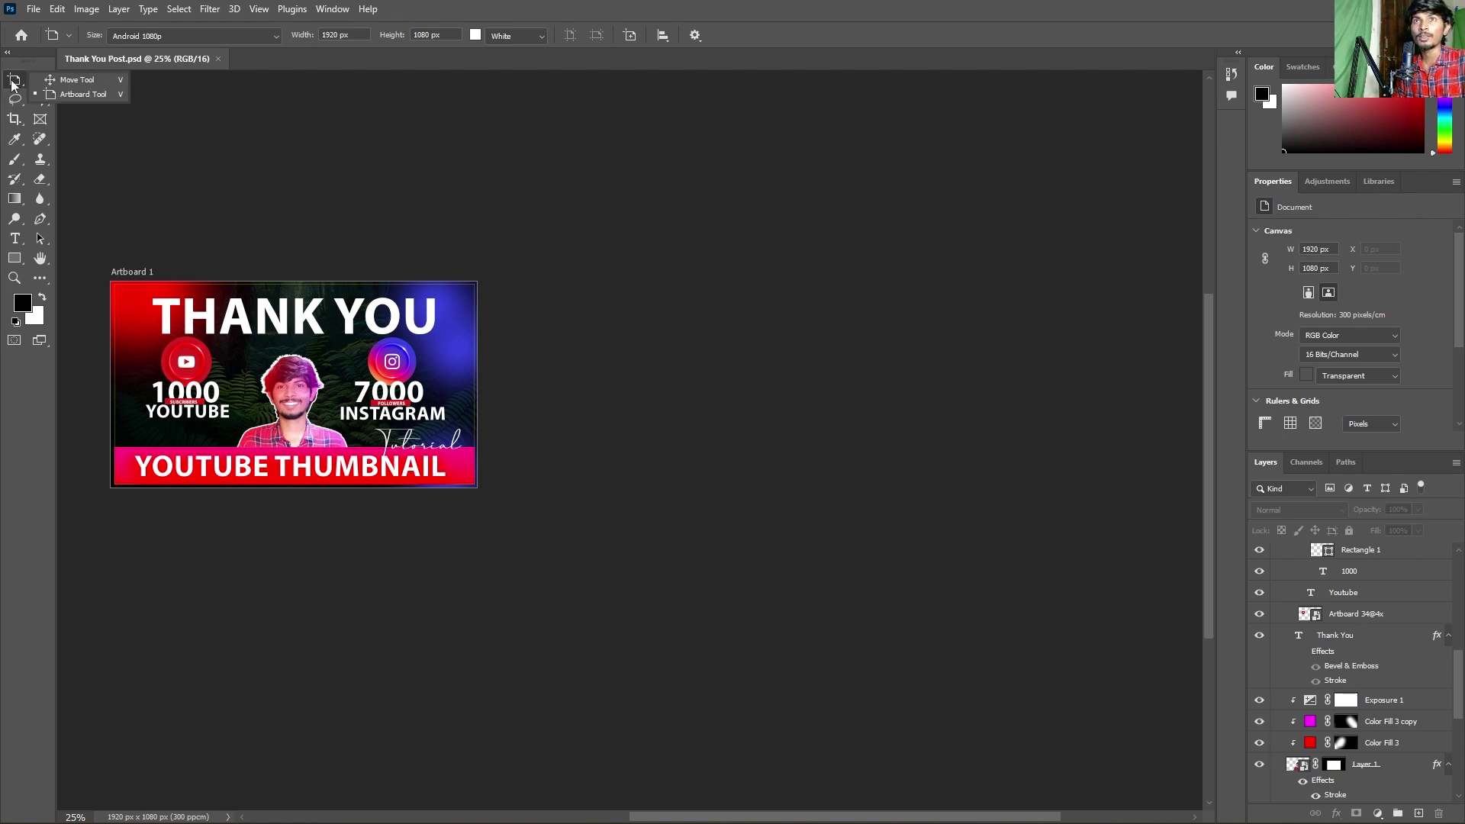
{"action": "left_click", "coordinate": [90, 93]}
{"action": "left_click_drag", "start_coordinate": [503, 282], "coordinate": [867, 490]}
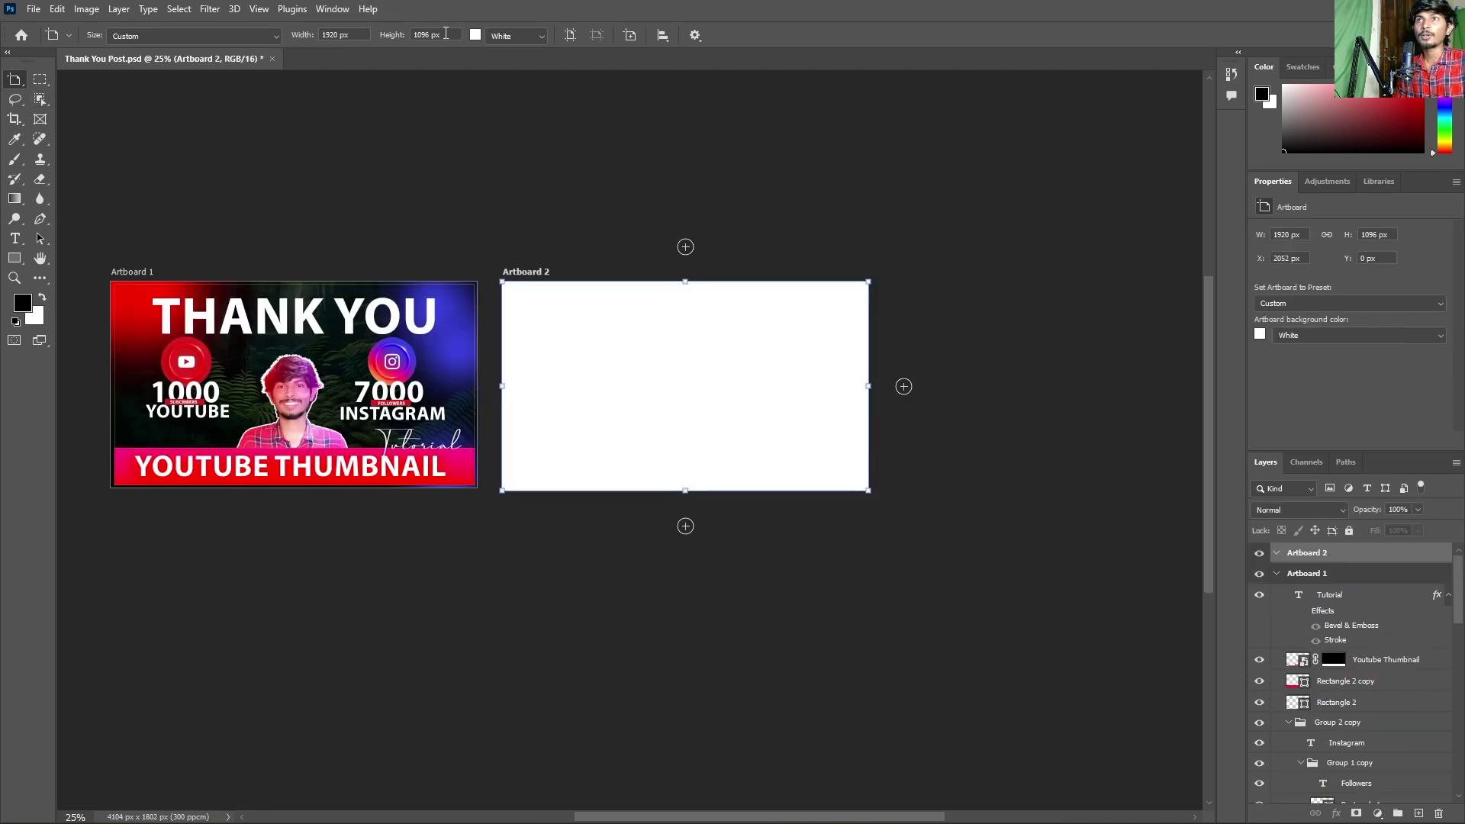
{"action": "type", "text": "1080"}
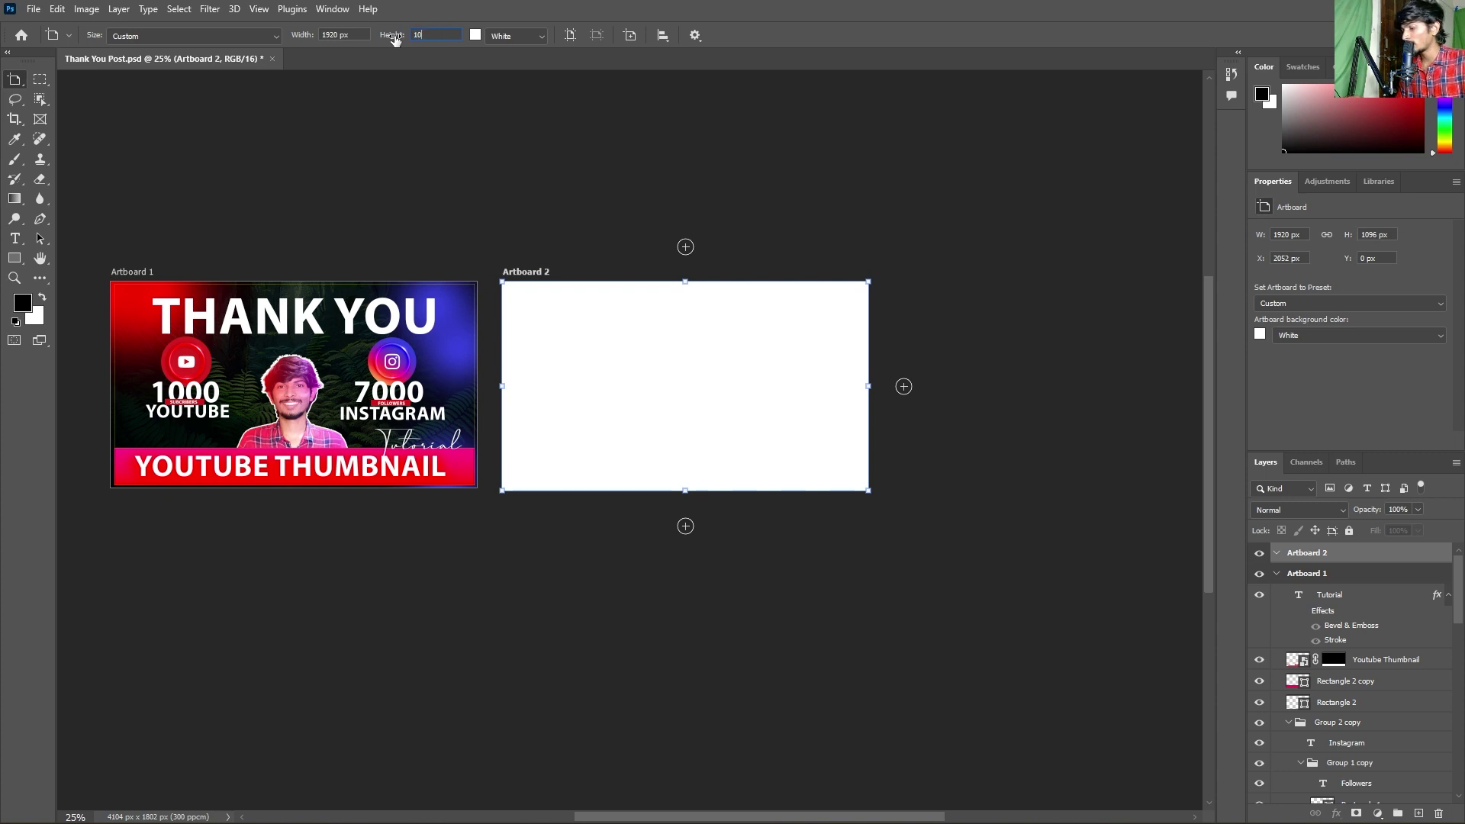
{"action": "key", "text": "Return"}
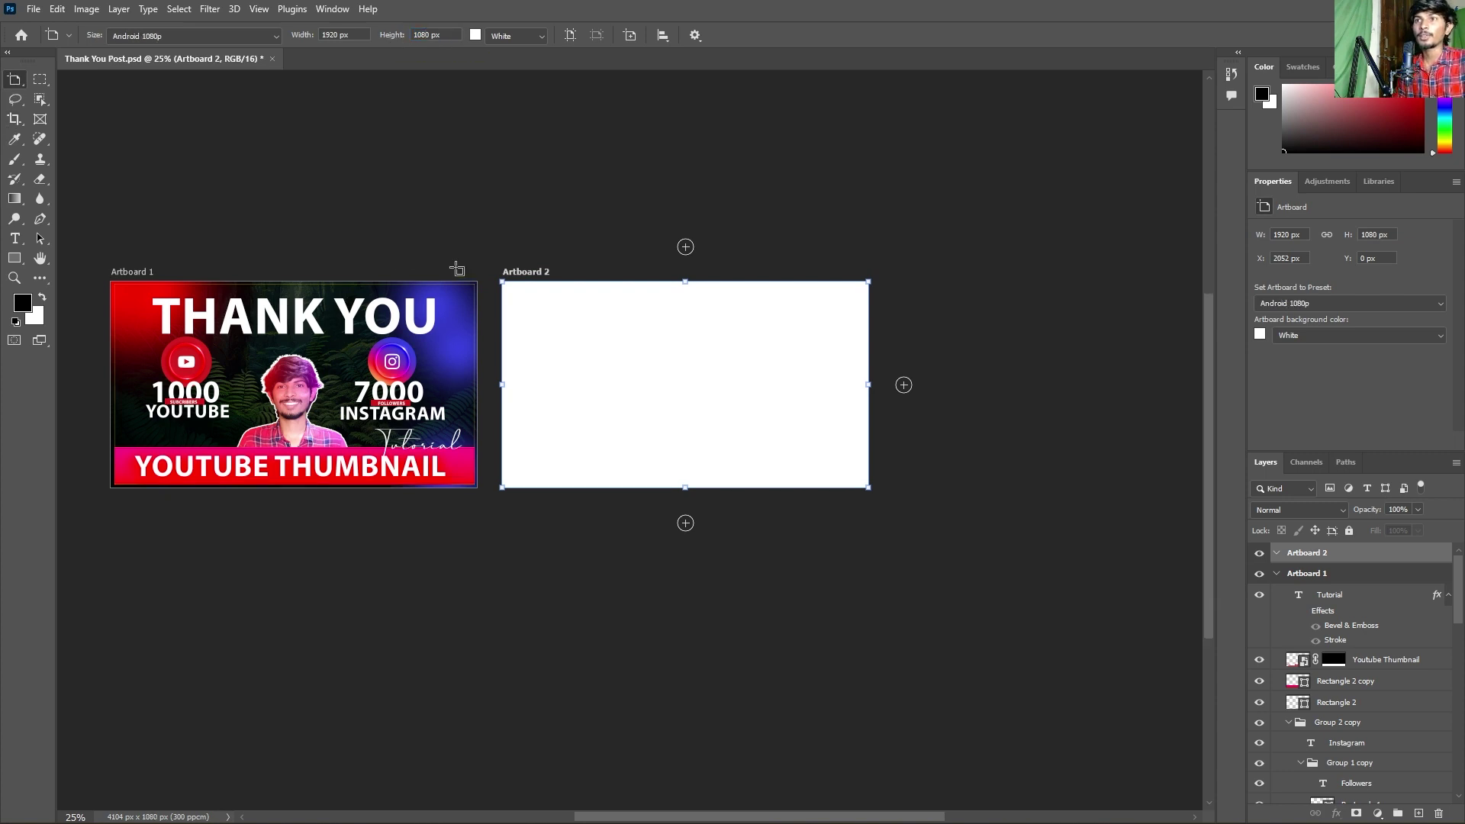
- Return to the Move Tool and deselect the new Artboard 2
{"action": "right_click", "coordinate": [16, 79]}
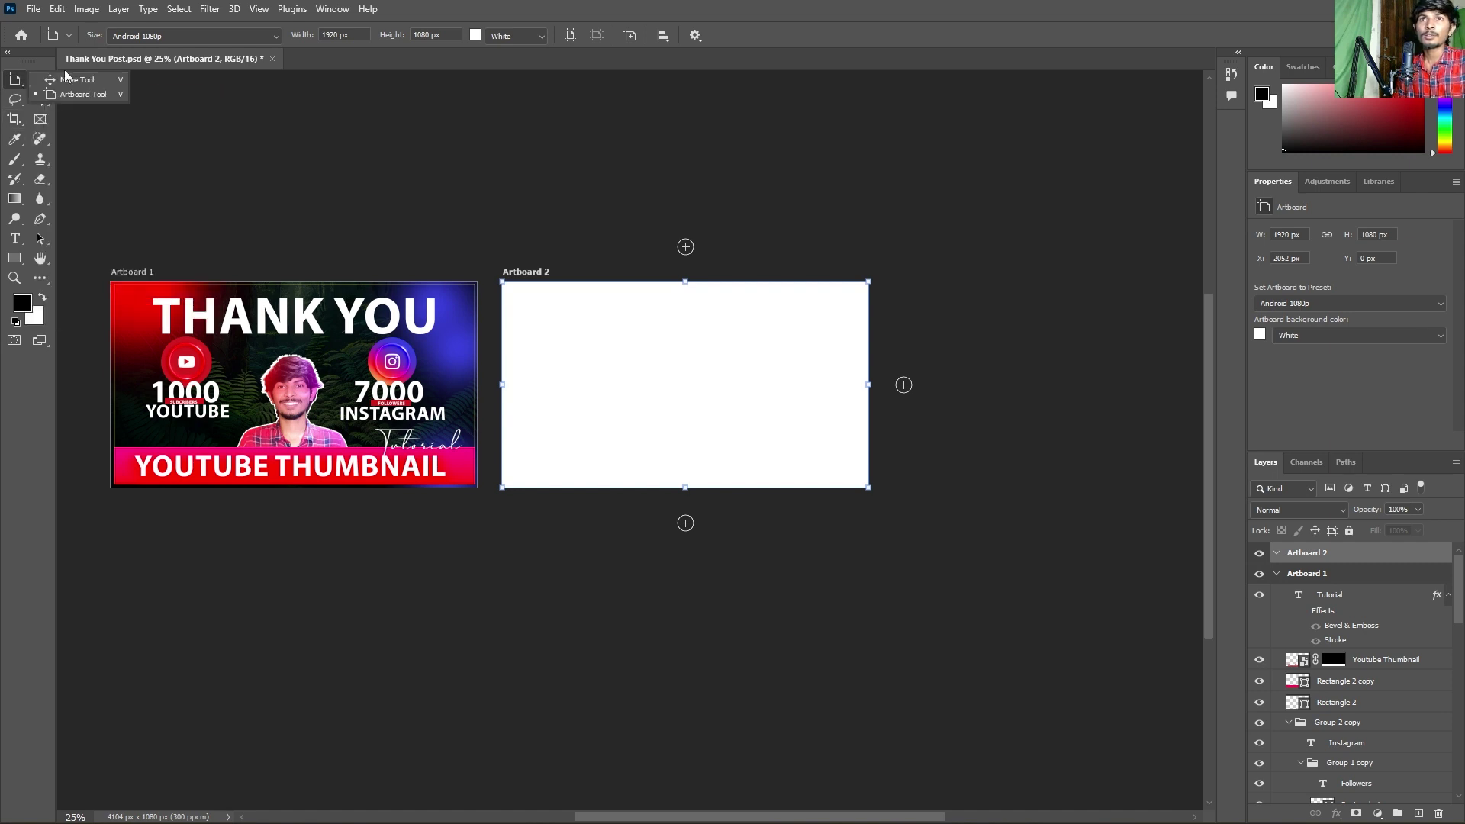
{"action": "left_click", "coordinate": [76, 80]}
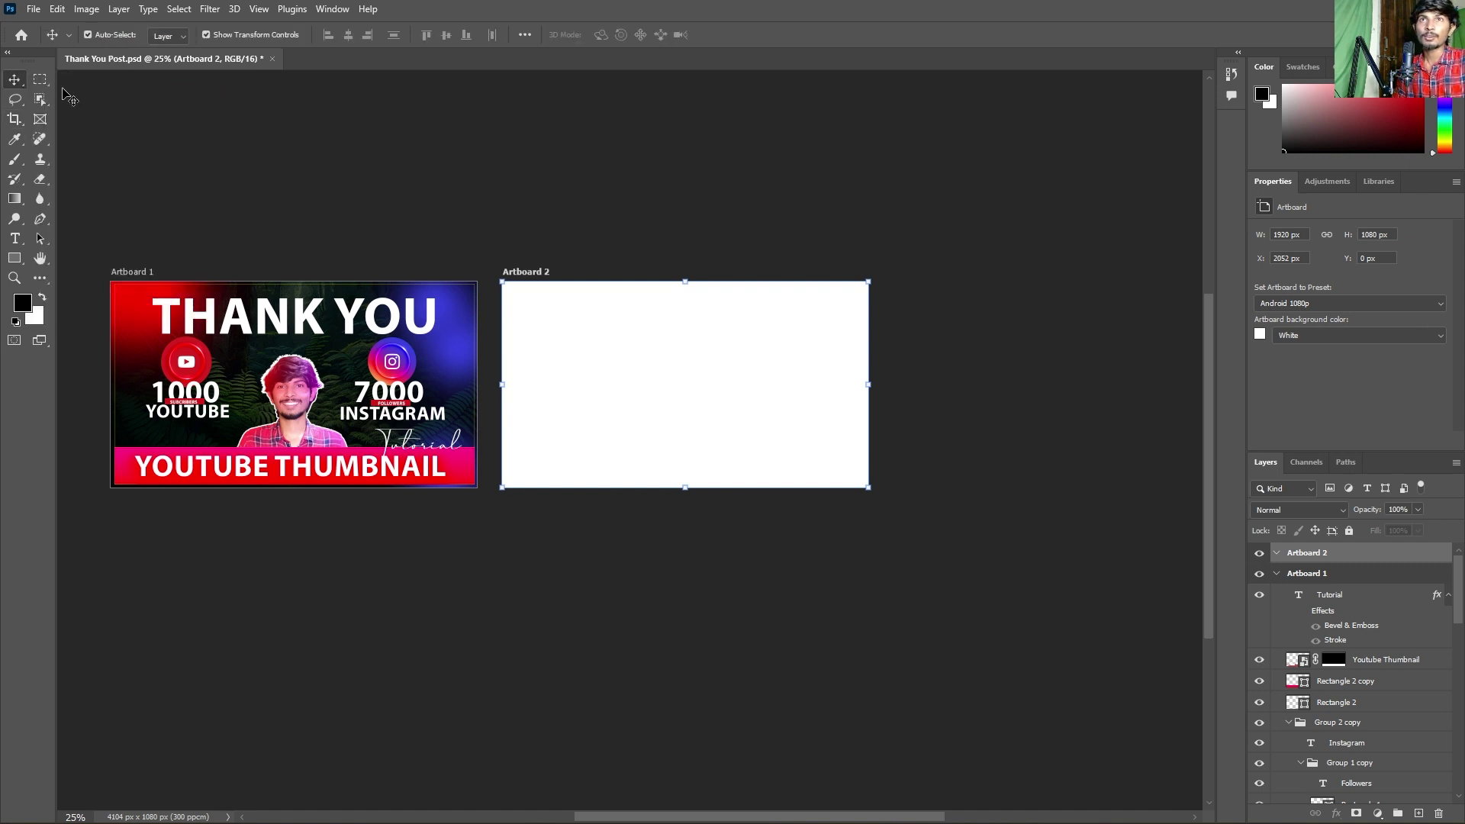
{"action": "left_click", "coordinate": [424, 231]}
{"action": "scroll", "coordinate": [637, 382], "scroll_direction": "up", "scroll_amount": 2}
- Place the forest image from the Thumbnail folder onto Artboard 2
{"action": "left_click", "coordinate": [656, 413]}
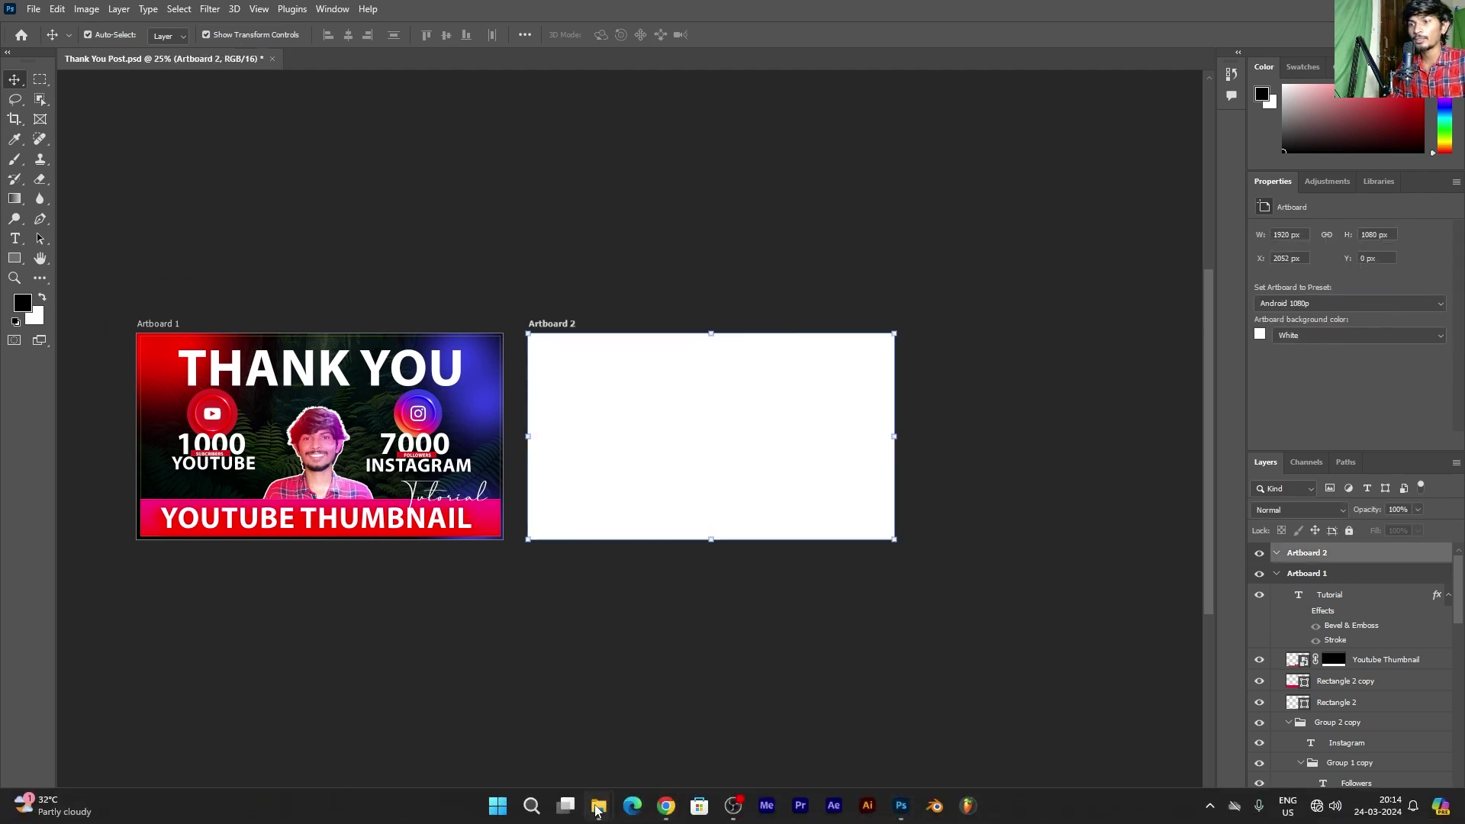
{"action": "left_click", "coordinate": [522, 731]}
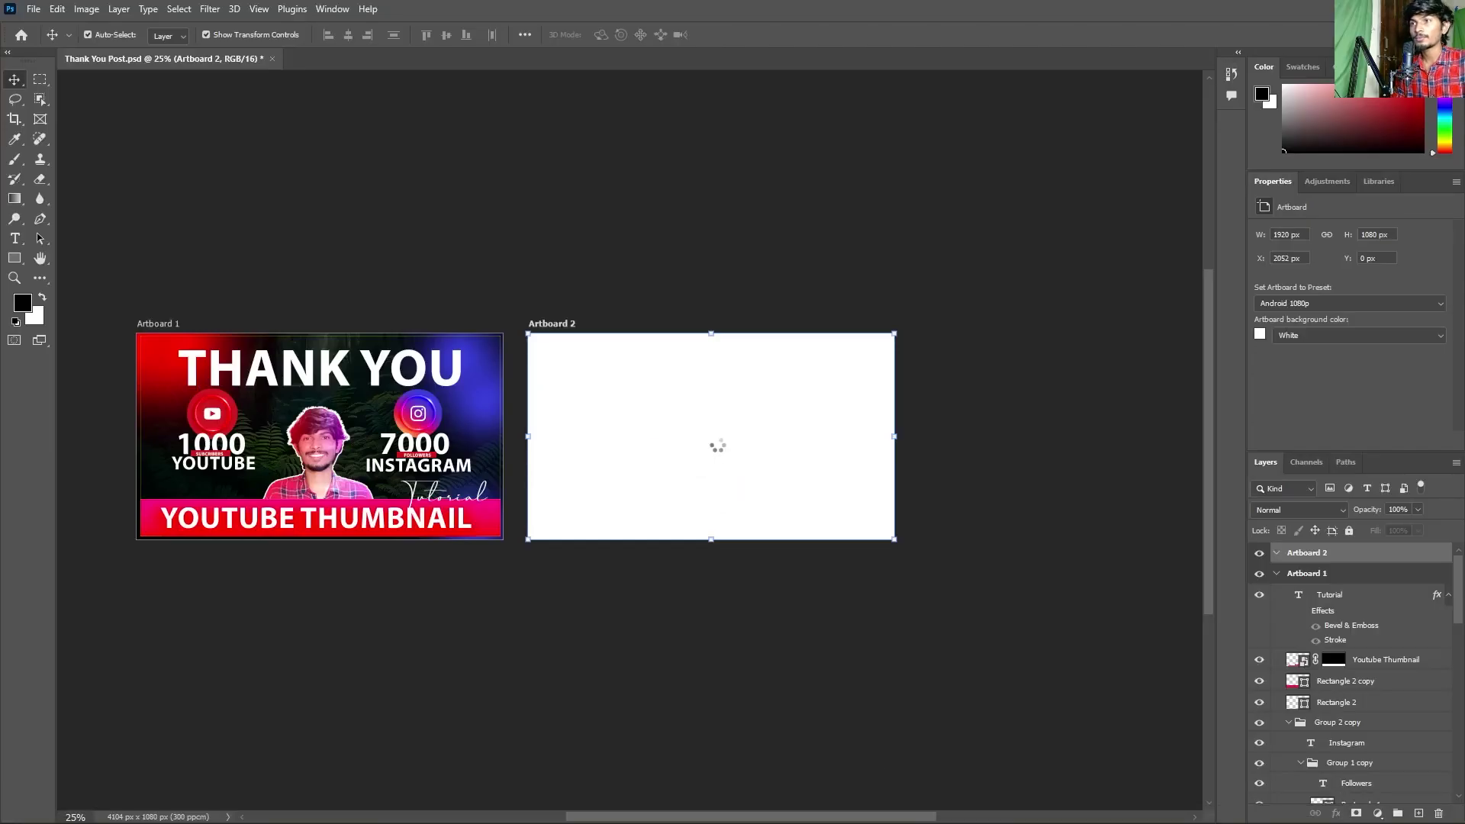
{"action": "left_click_drag", "start_coordinate": [896, 813], "coordinate": [720, 444]}
{"action": "key", "text": "Return"}
- Enlarge the forest background so it covers the full 1920 × 1080 artboard
{"action": "left_click_drag", "start_coordinate": [710, 334], "coordinate": [711, 318]}
{"action": "key", "text": "Return"}
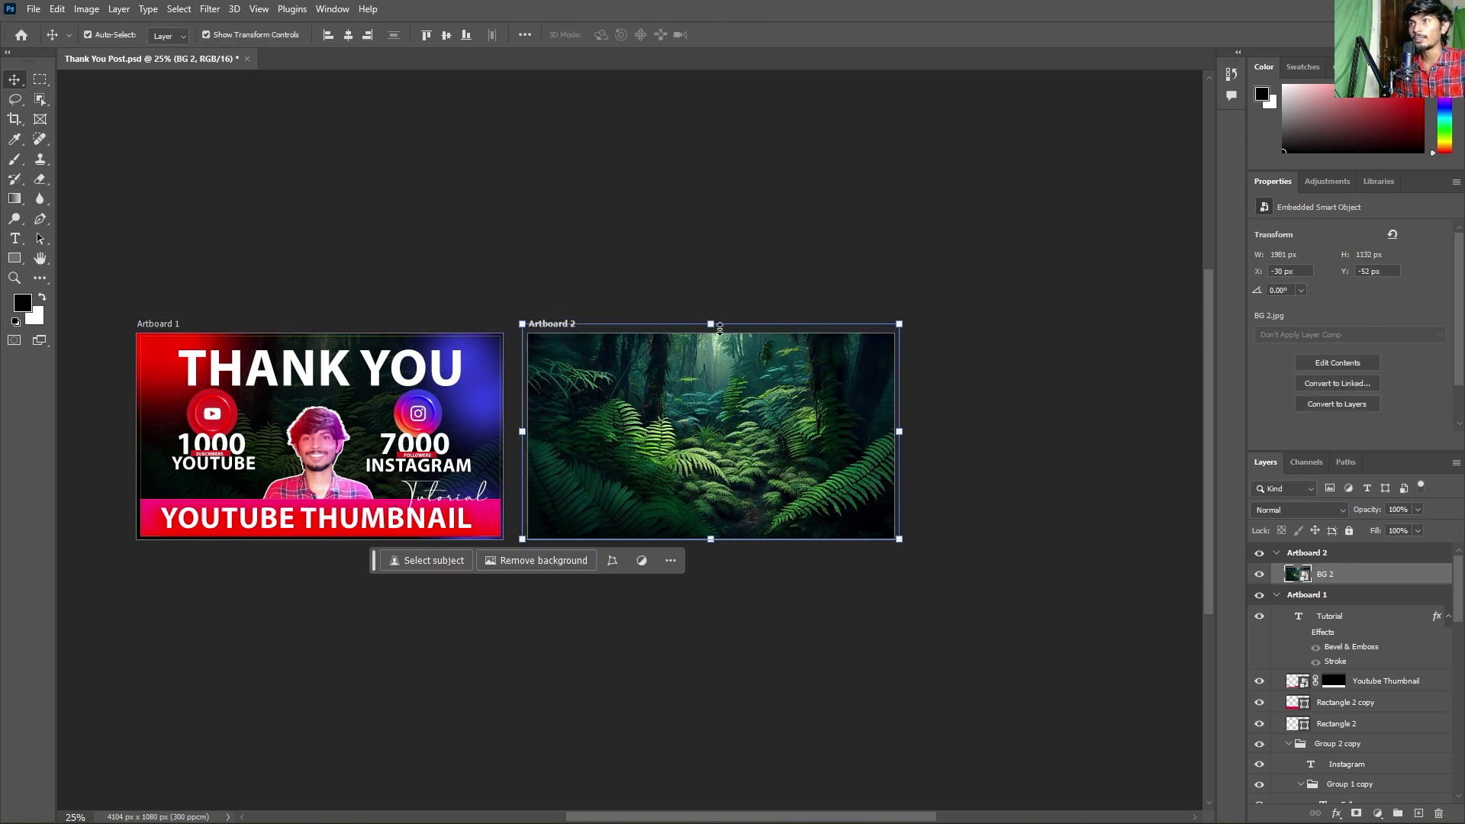
{"action": "left_click", "coordinate": [721, 244]}
{"action": "left_click", "coordinate": [702, 421]}
{"action": "left_click", "coordinate": [447, 191]}
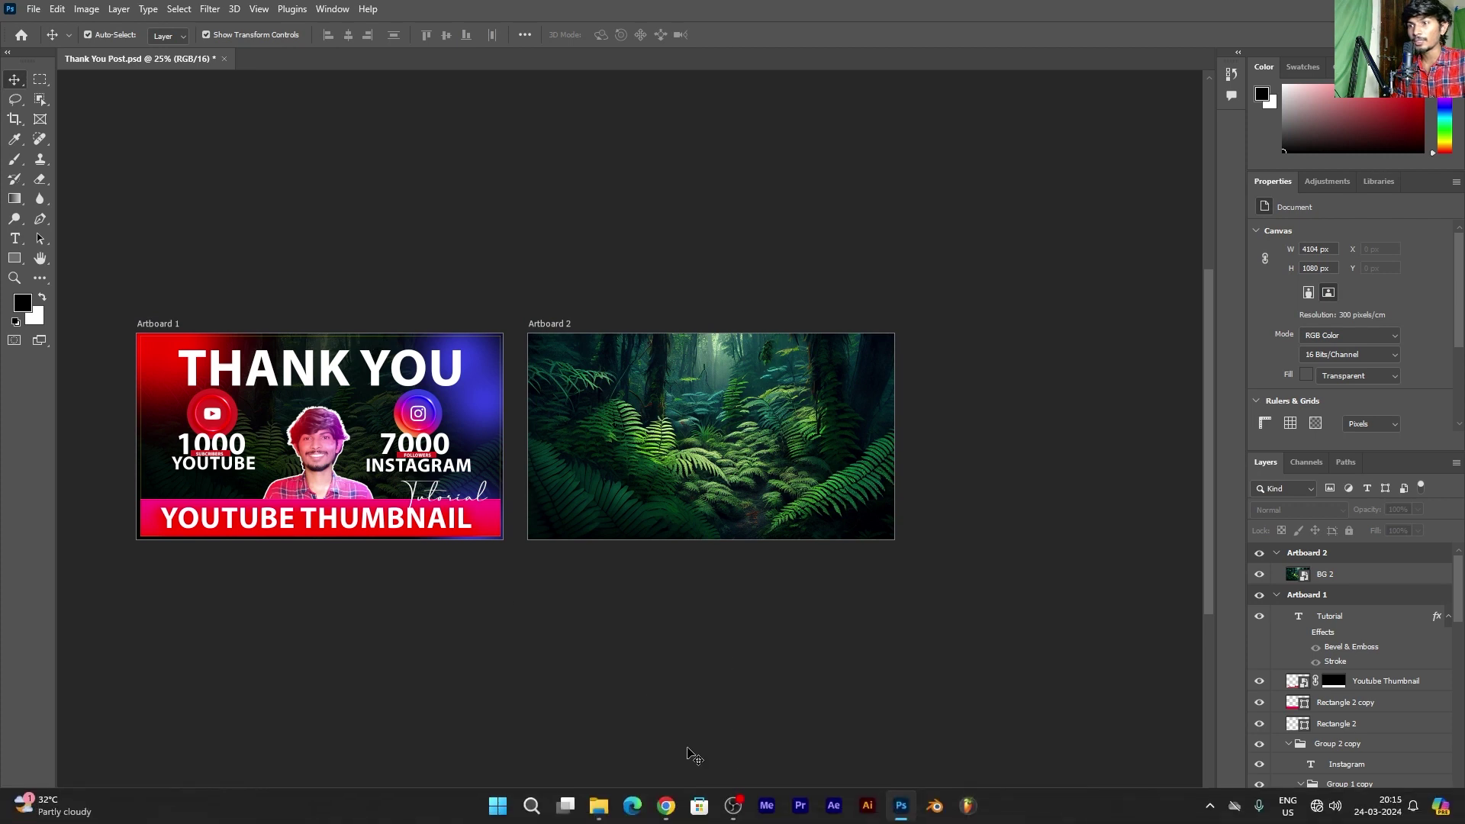
{"action": "mouse_move", "coordinate": [598, 806]}
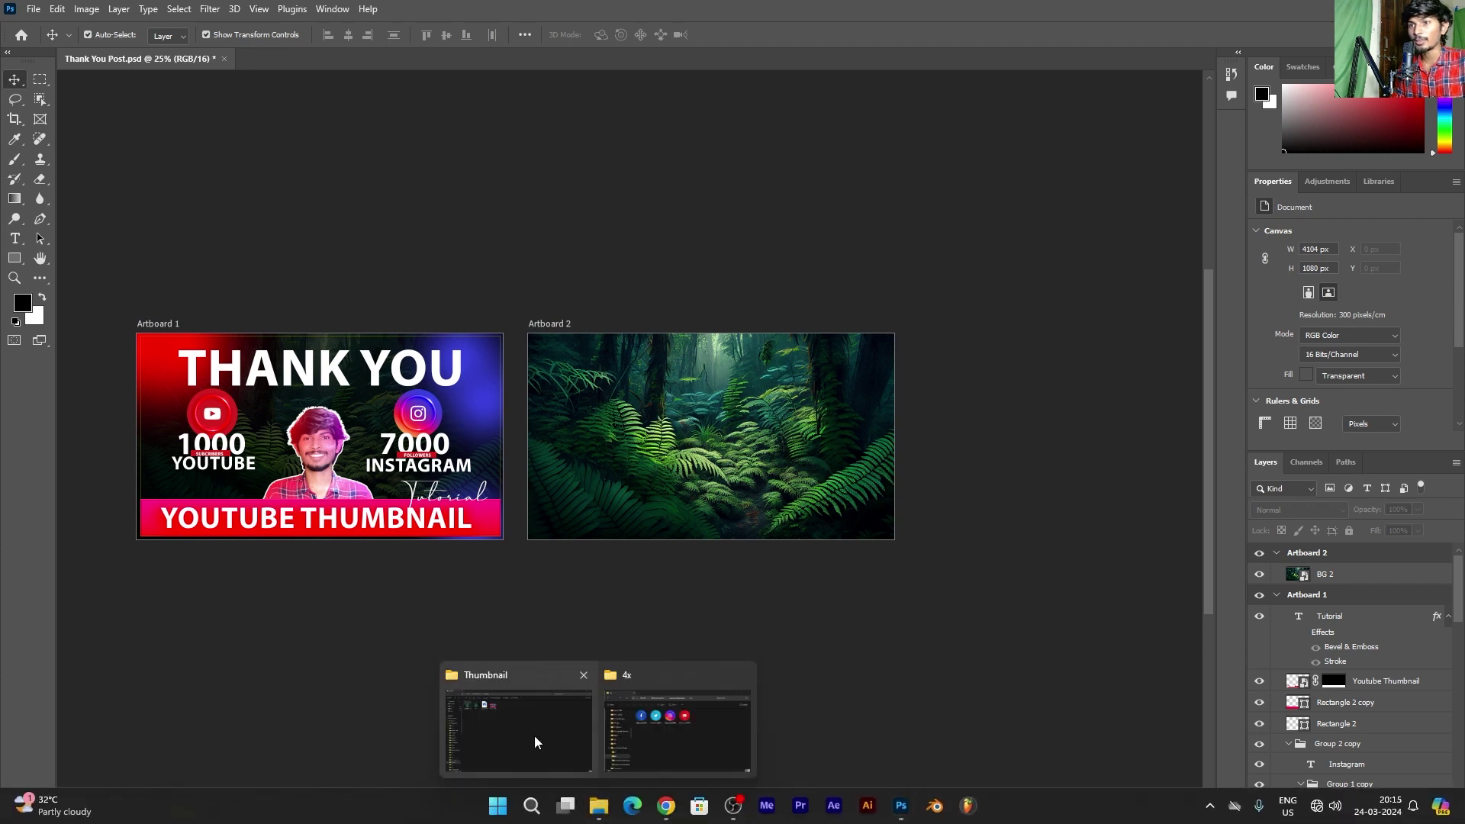
- Place the green-screen photo IMG_20240324_190444 from E:\Pics onto Artboard 2, moved lower
{"action": "left_click", "coordinate": [534, 733]}
{"action": "left_click", "coordinate": [305, 43]}
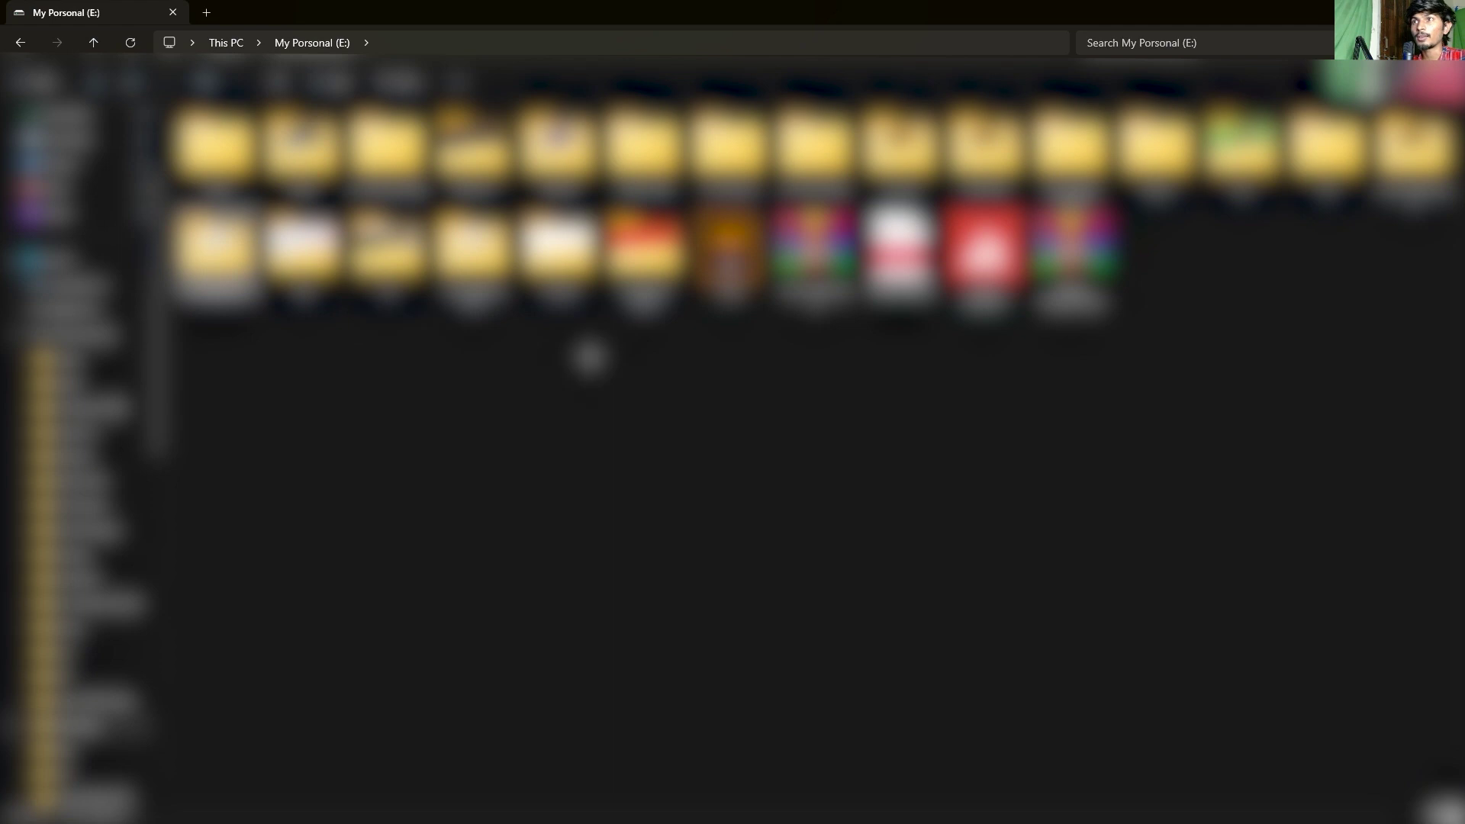
{"action": "double_click", "coordinate": [389, 244]}
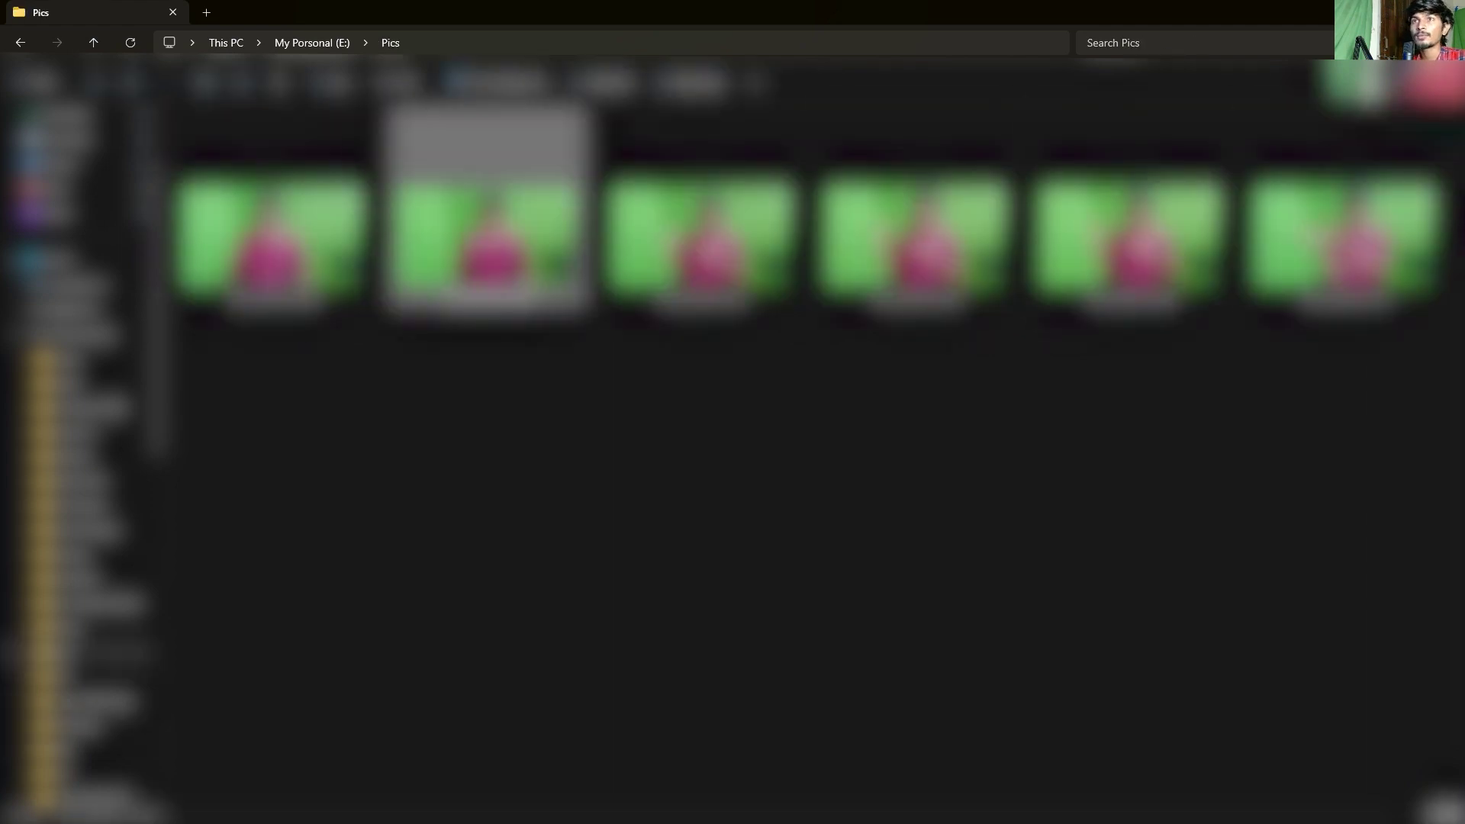
{"action": "left_click", "coordinate": [488, 237]}
{"action": "mouse_move", "coordinate": [271, 237]}
{"action": "left_mouse_down"}
{"action": "mouse_move", "coordinate": [900, 801]}
{"action": "mouse_move", "coordinate": [678, 388]}
{"action": "left_mouse_up"}
{"action": "key", "text": "Return"}
{"action": "left_click_drag", "start_coordinate": [783, 411], "coordinate": [796, 464]}
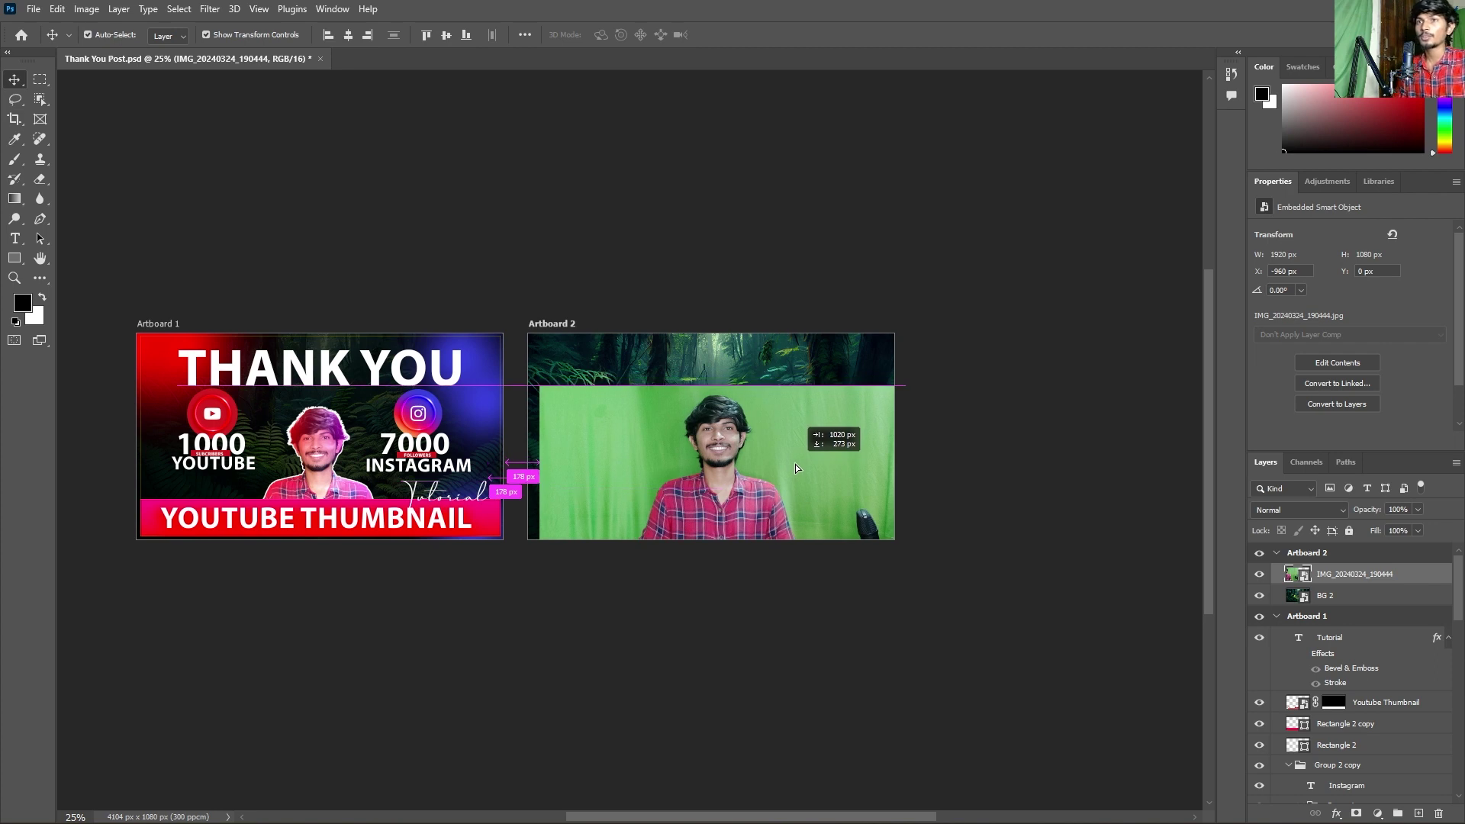
- Shift the green-screen photo down to X 60 px, Y 273 px and select its layer
{"action": "left_click", "coordinate": [598, 213]}
{"action": "left_click", "coordinate": [719, 486]}
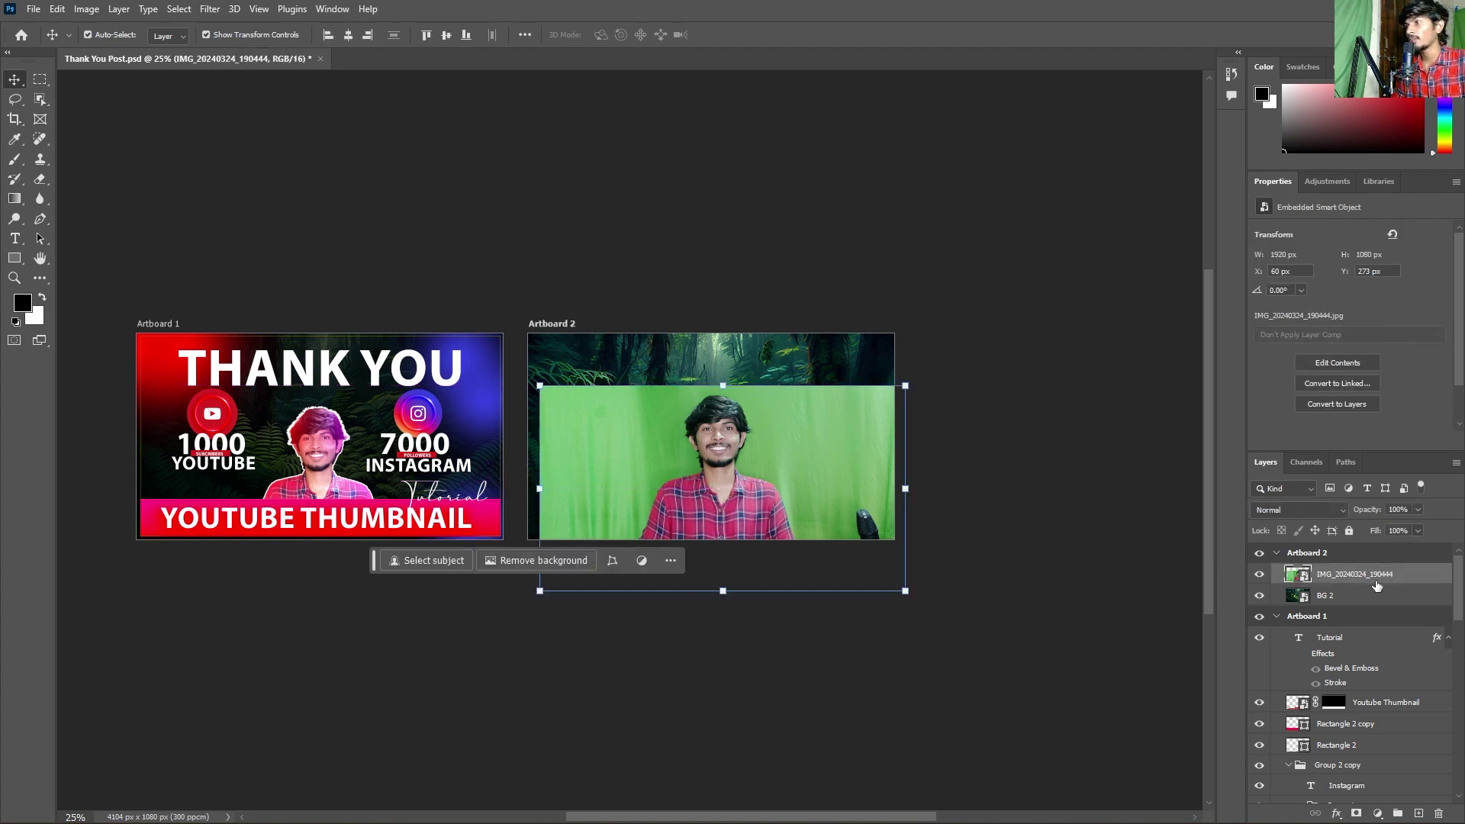
{"action": "mouse_move", "coordinate": [1455, 353]}
{"action": "left_mouse_down"}
{"action": "mouse_move", "coordinate": [1456, 415]}
{"action": "mouse_move", "coordinate": [1462, 344]}
{"action": "left_mouse_up"}
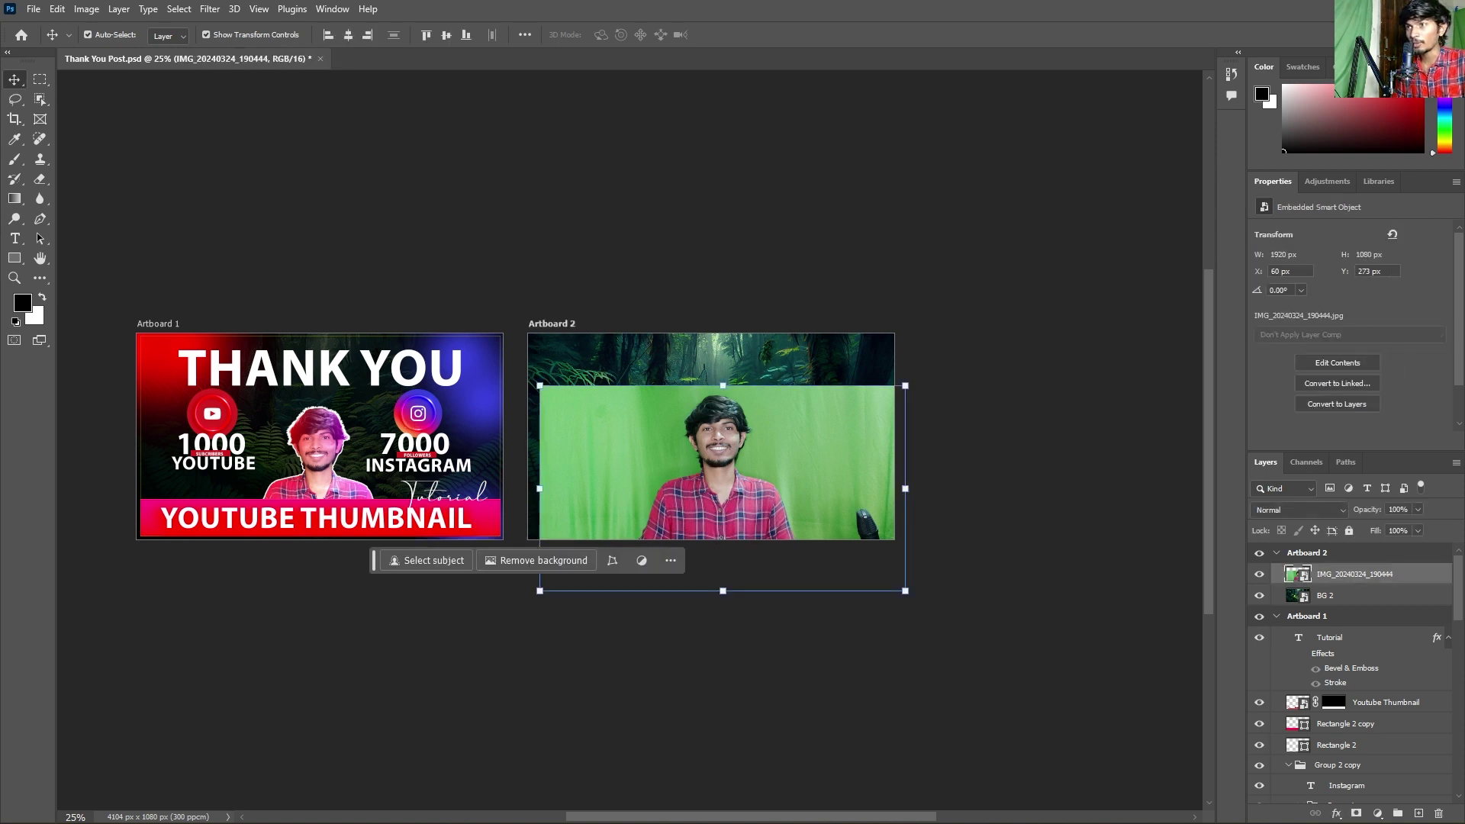
- Place the Instagram and YouTube icons from the 4x folder and scale them down
{"action": "mouse_move", "coordinate": [597, 806]}
{"action": "left_click", "coordinate": [679, 750]}
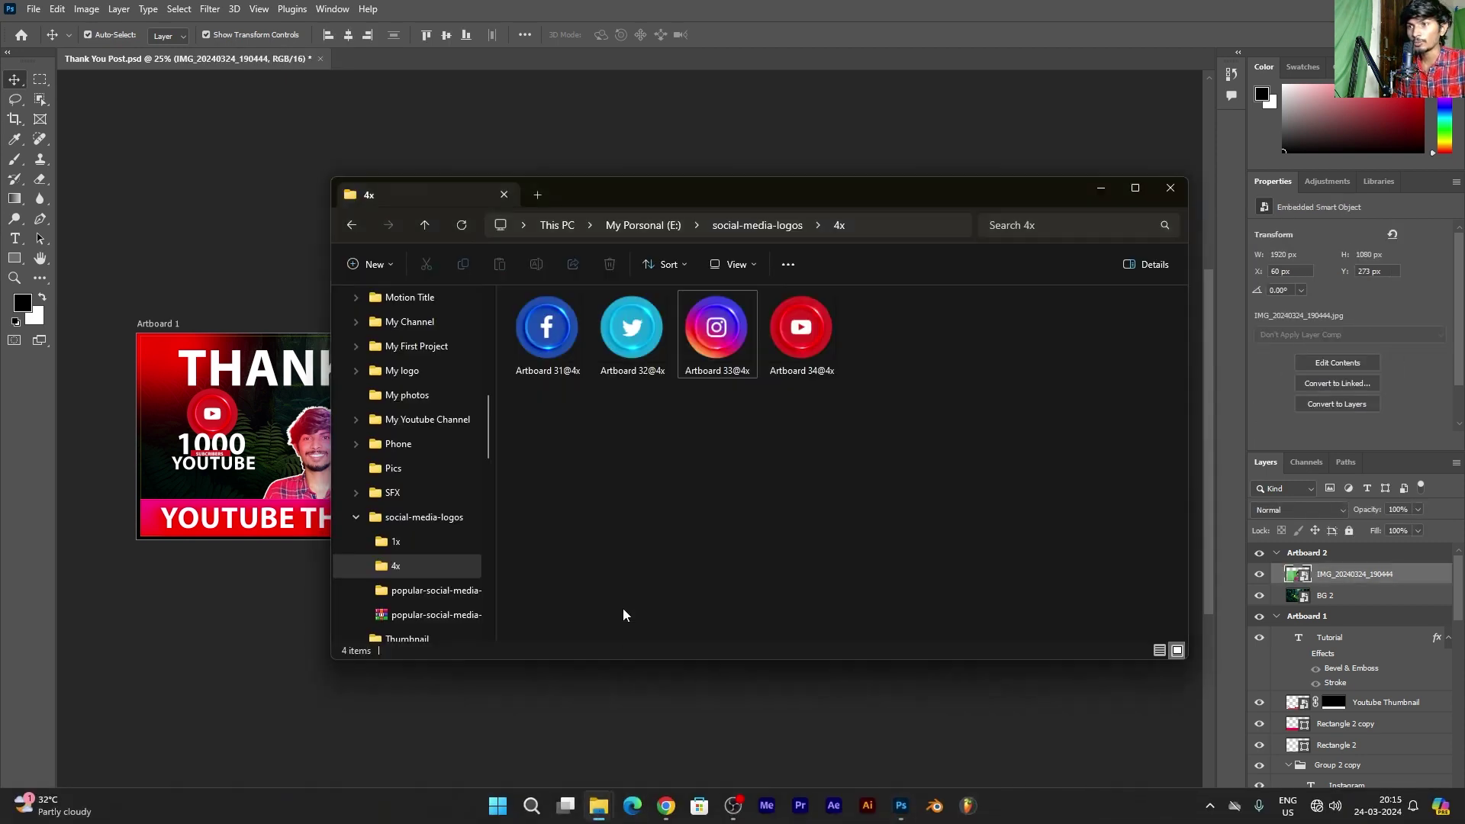
{"action": "mouse_move", "coordinate": [843, 420]}
{"action": "left_mouse_down"}
{"action": "mouse_move", "coordinate": [701, 326]}
{"action": "mouse_move", "coordinate": [681, 727]}
{"action": "left_mouse_up"}
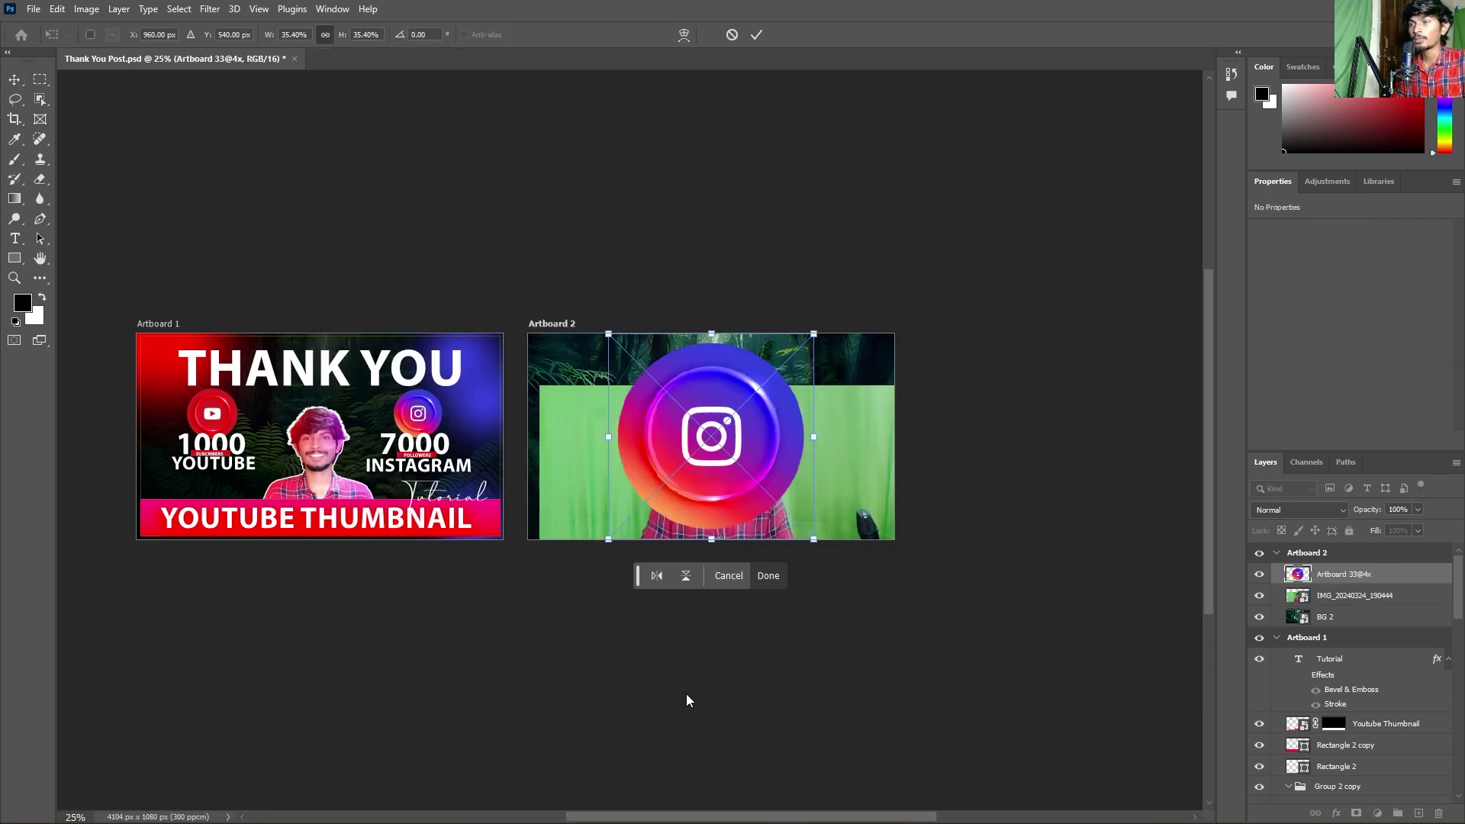
{"action": "left_click", "coordinate": [769, 576]}
{"action": "key", "text": "Return"}
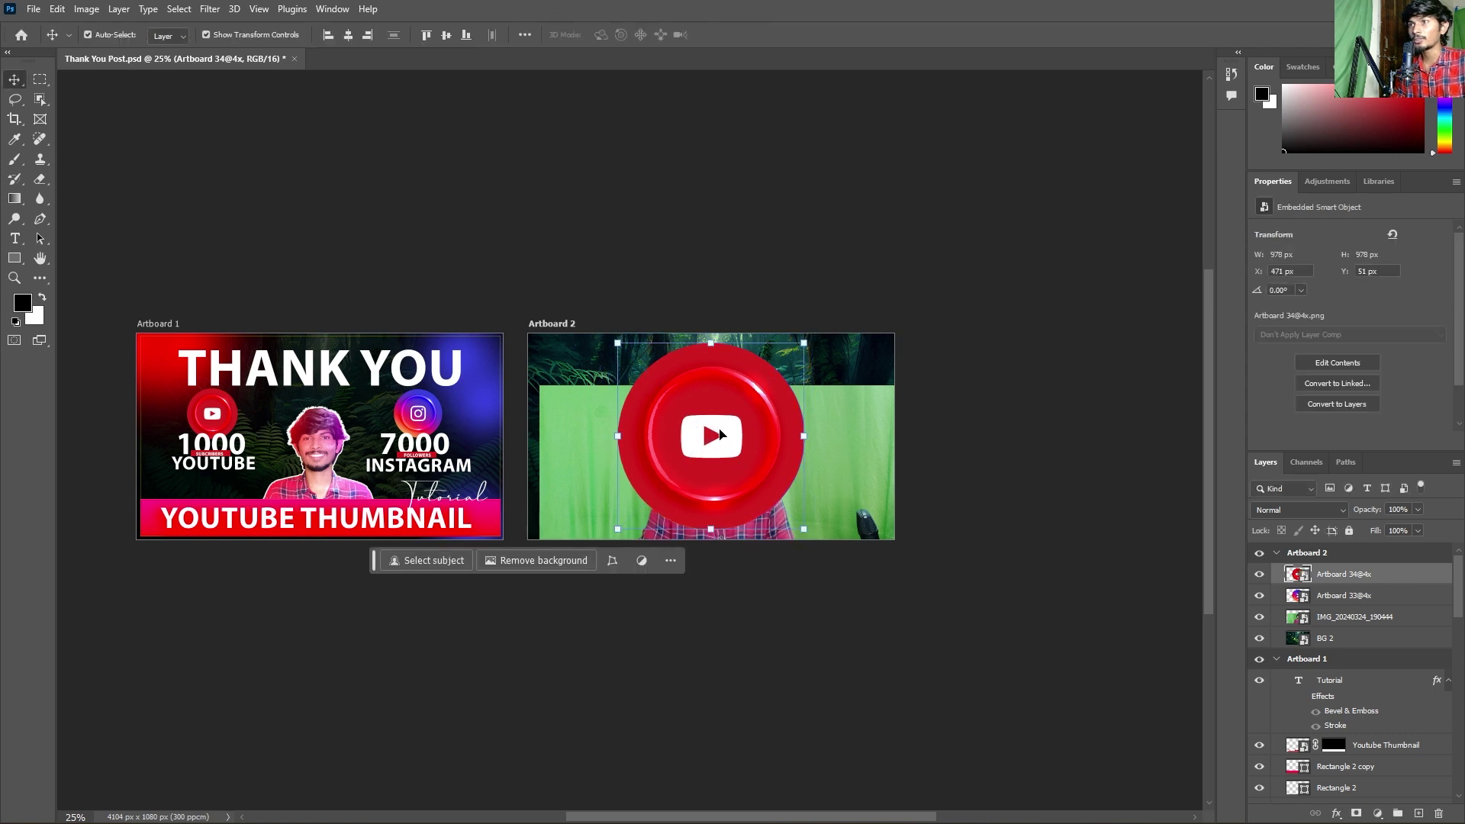
{"action": "left_click", "coordinate": [1347, 597], "text": "shift"}
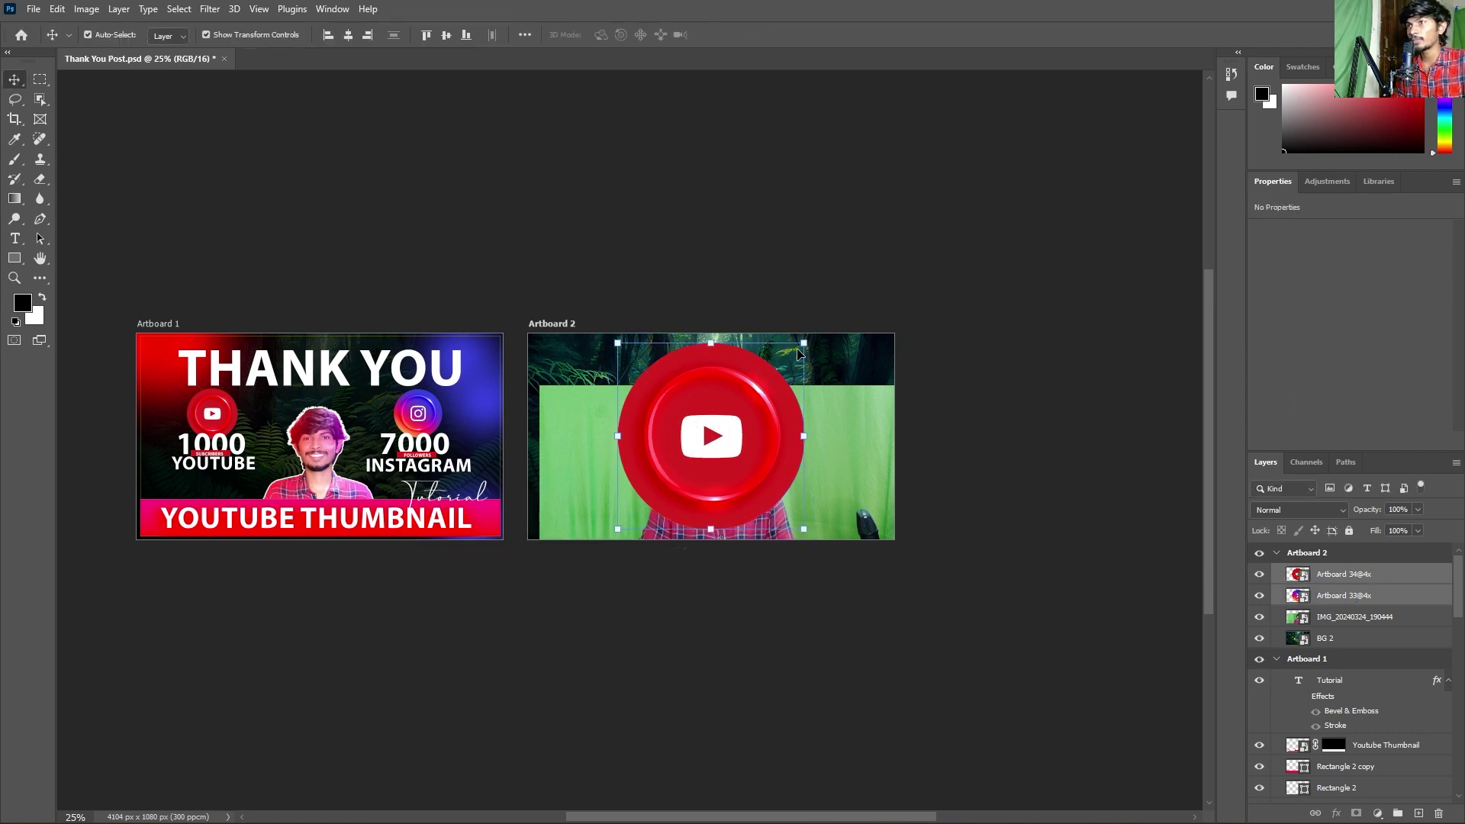
{"action": "mouse_move", "coordinate": [805, 343]}
{"action": "left_mouse_down"}
{"action": "mouse_move", "coordinate": [674, 476]}
{"action": "mouse_move", "coordinate": [581, 452]}
{"action": "left_mouse_up"}
{"action": "key", "text": "Return"}
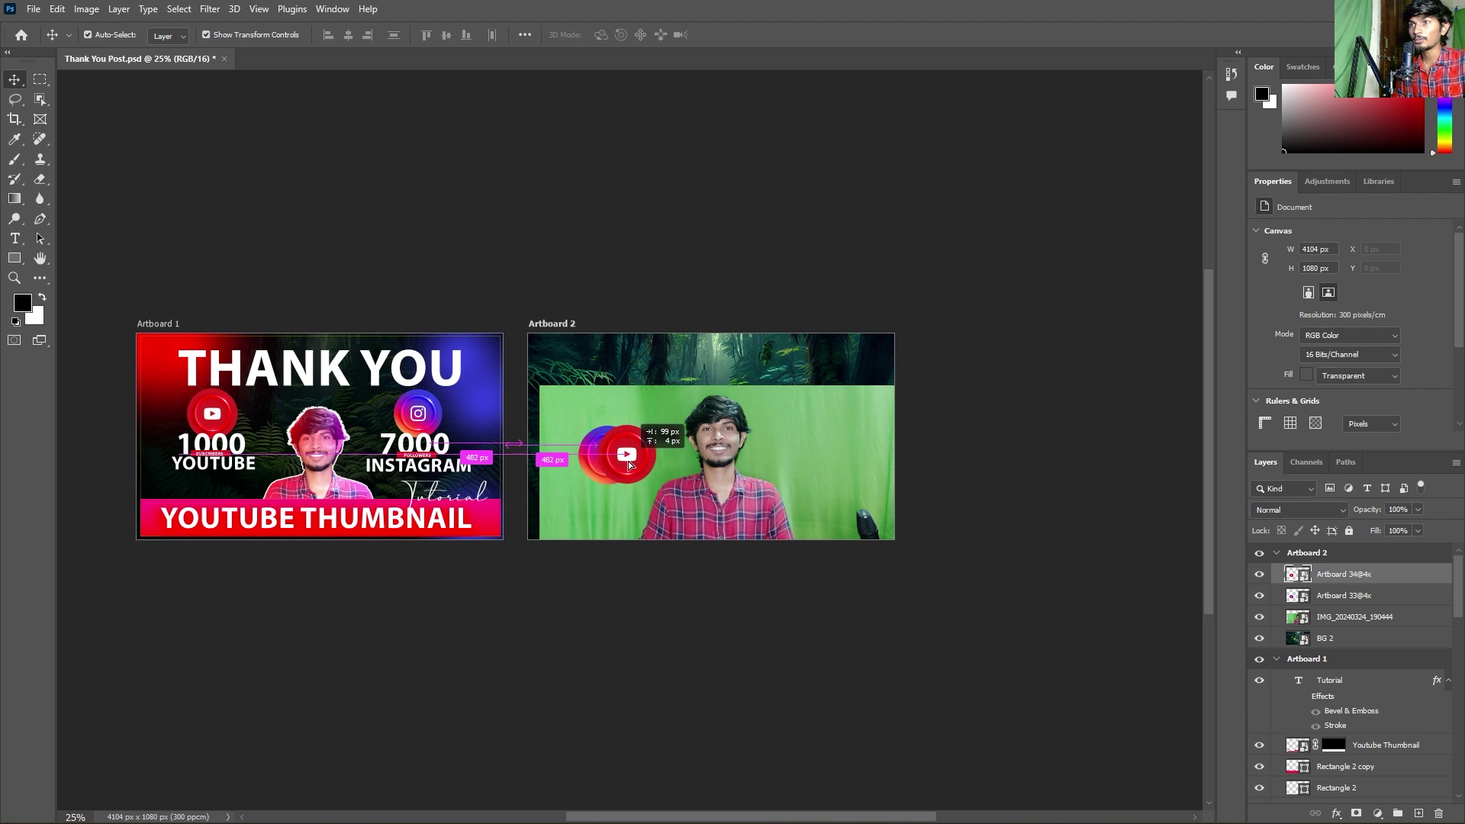
- Spread the icons to either side of the person, Instagram right and YouTube left
{"action": "left_click", "coordinate": [610, 638]}
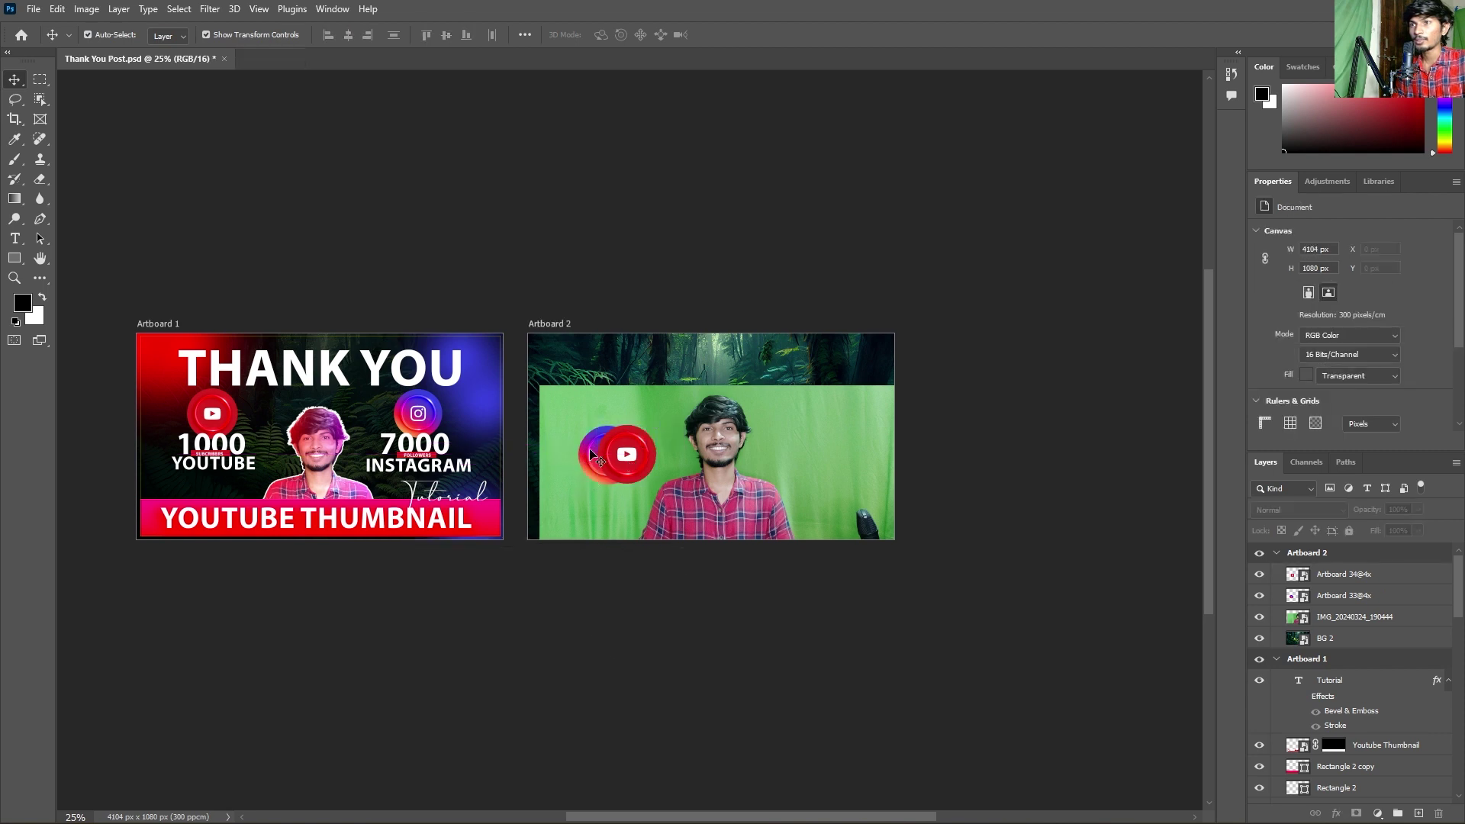
{"action": "mouse_move", "coordinate": [588, 450]}
{"action": "left_mouse_down"}
{"action": "mouse_move", "coordinate": [763, 436]}
{"action": "mouse_move", "coordinate": [820, 456]}
{"action": "left_mouse_up"}
{"action": "left_click_drag", "start_coordinate": [636, 449], "coordinate": [603, 444]}
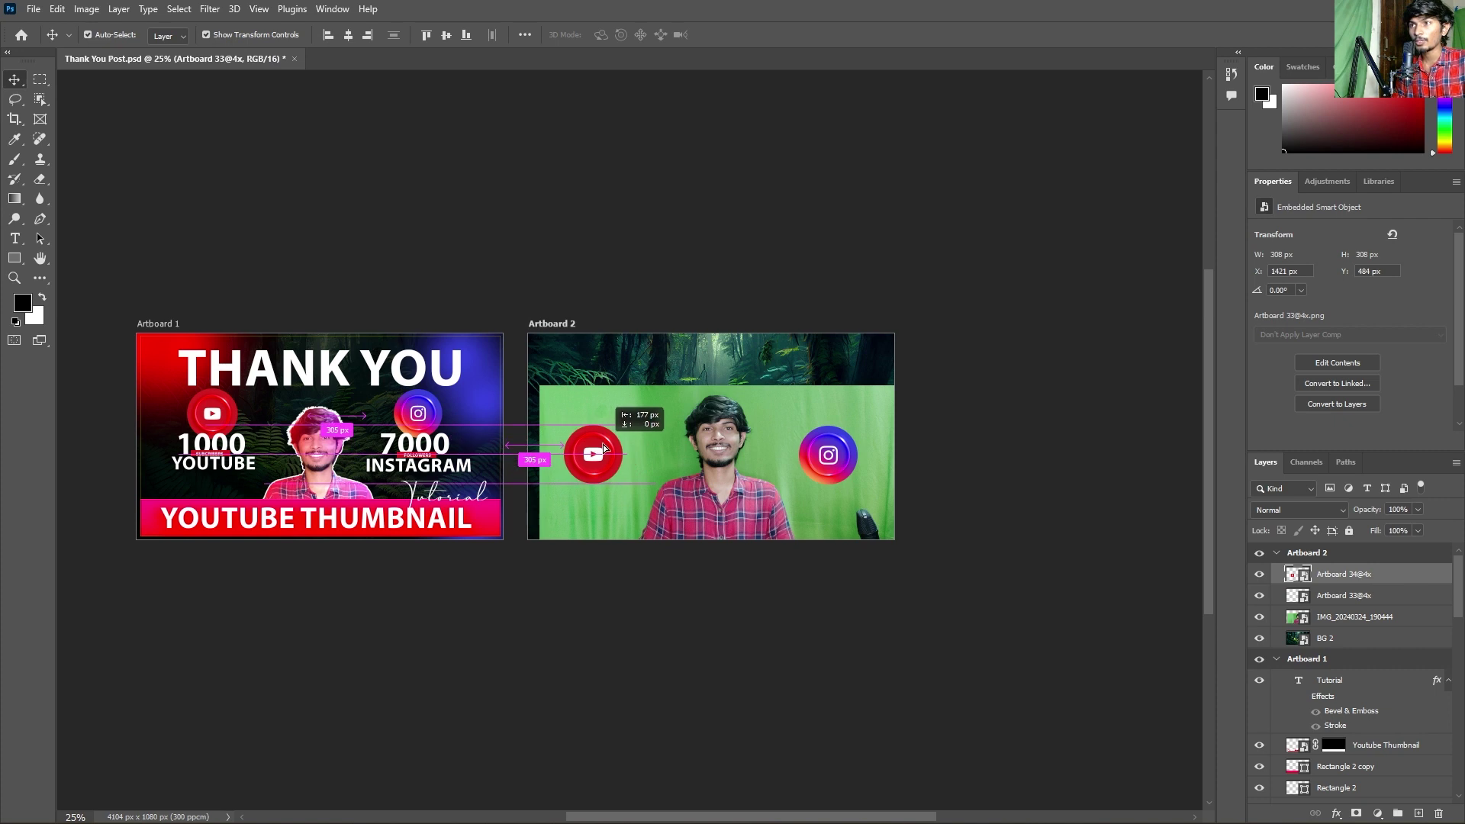
{"action": "left_click", "coordinate": [832, 454], "text": "shift"}
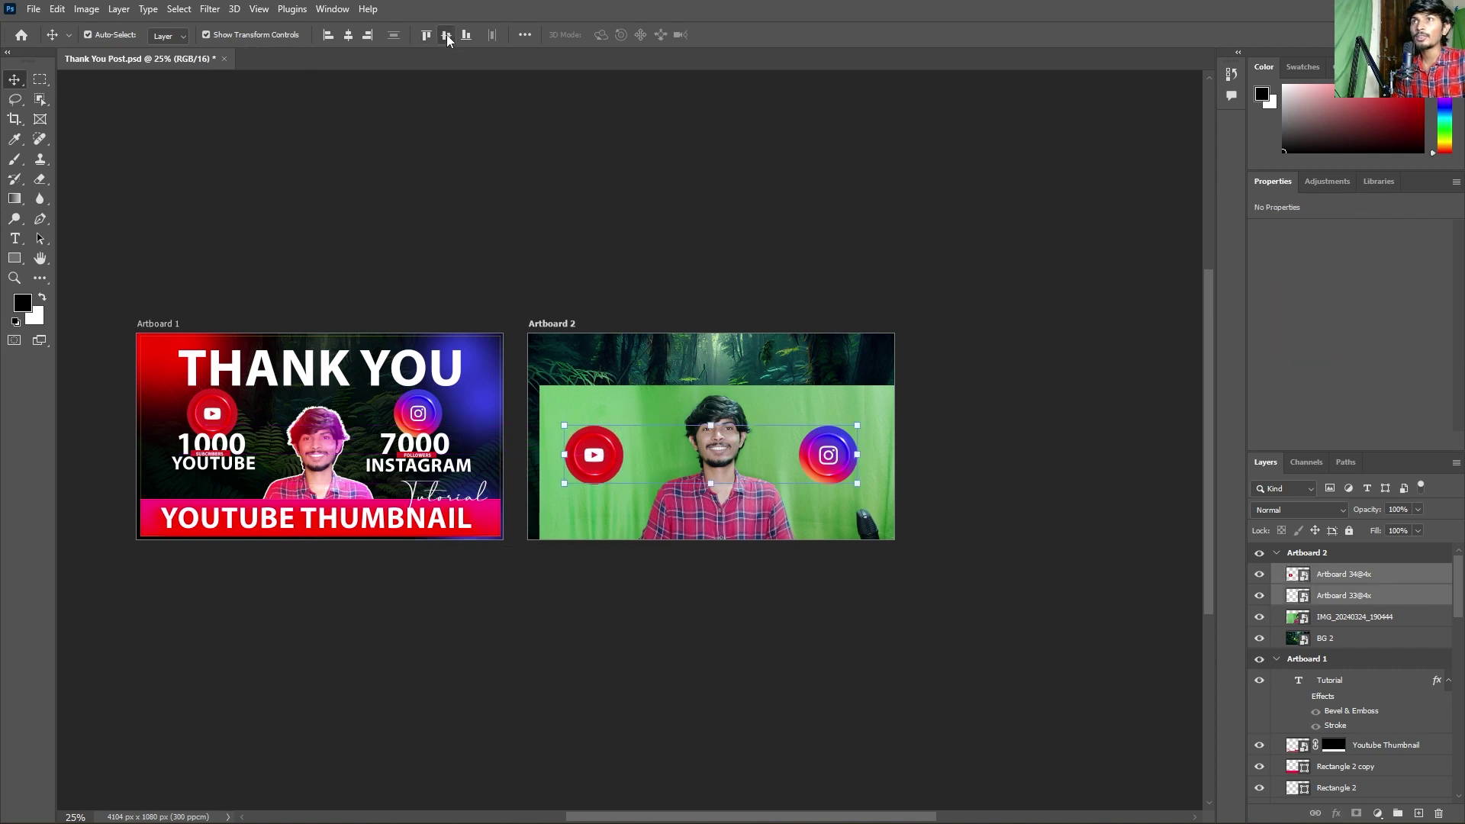
- Convert the person photo's smart object into regular layers, keeping its size and position
{"action": "left_click", "coordinate": [665, 652]}
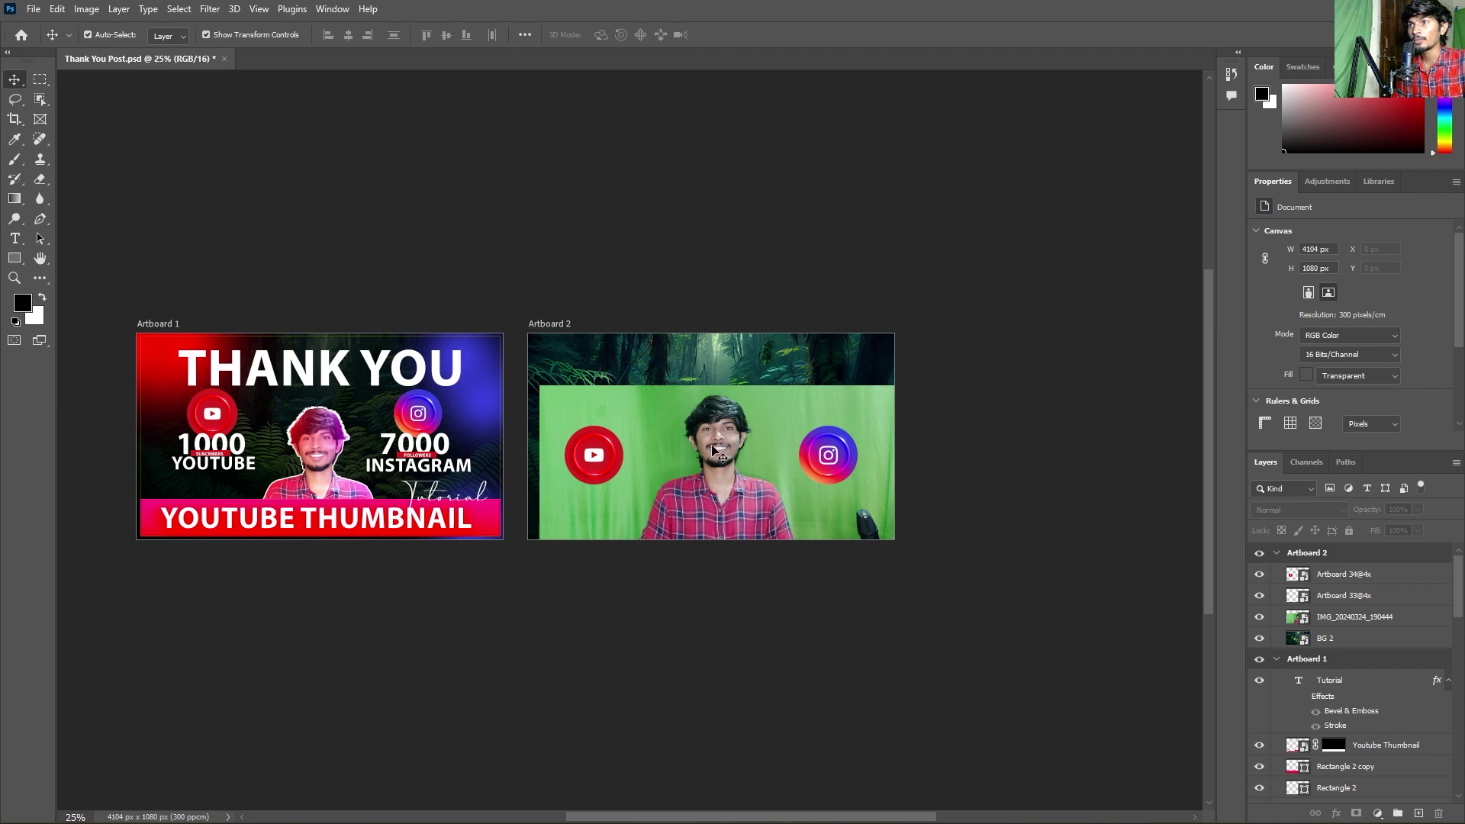
{"action": "left_click", "coordinate": [718, 443]}
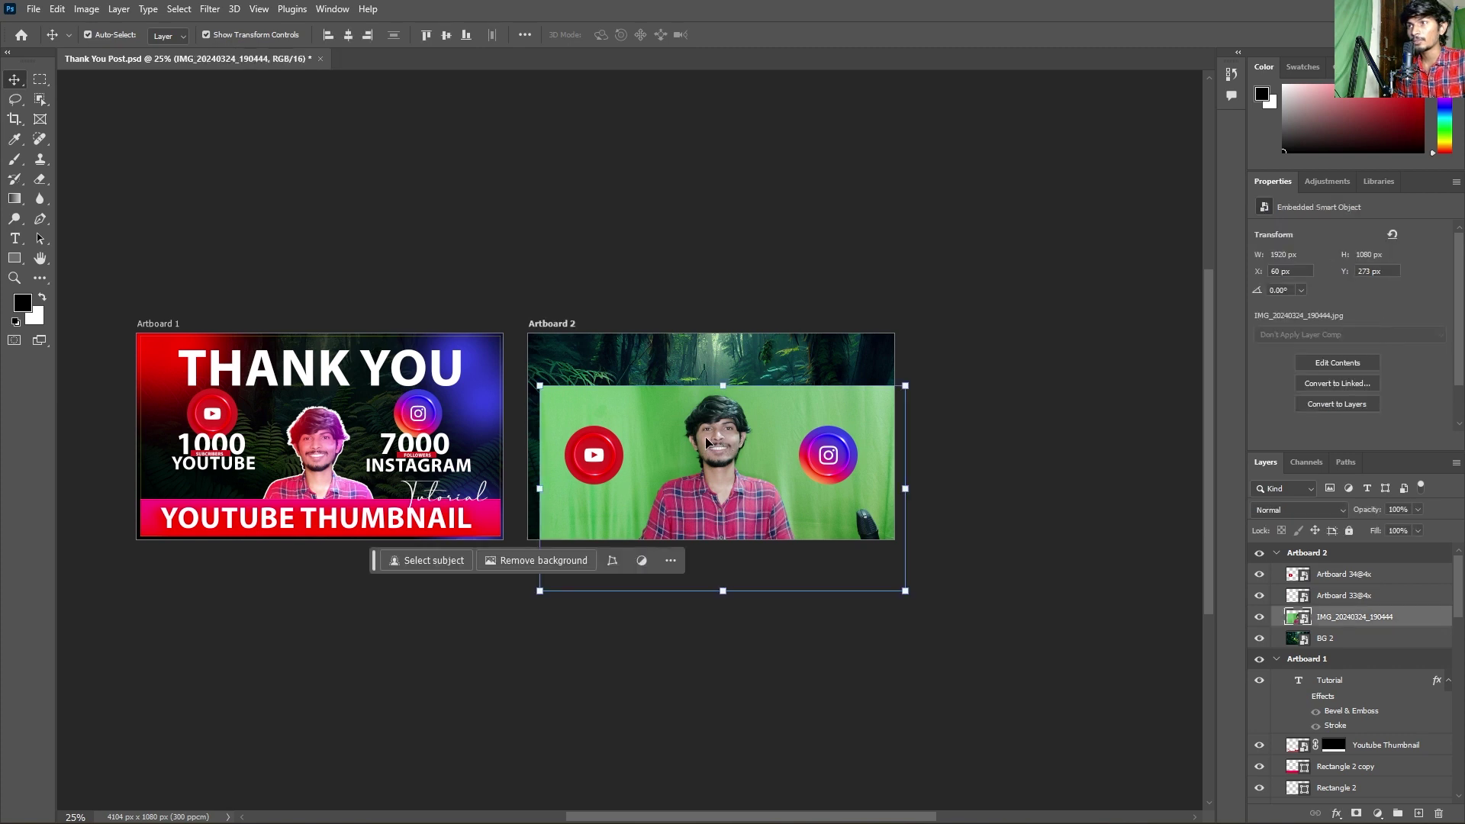
{"action": "left_click", "coordinate": [1328, 405]}
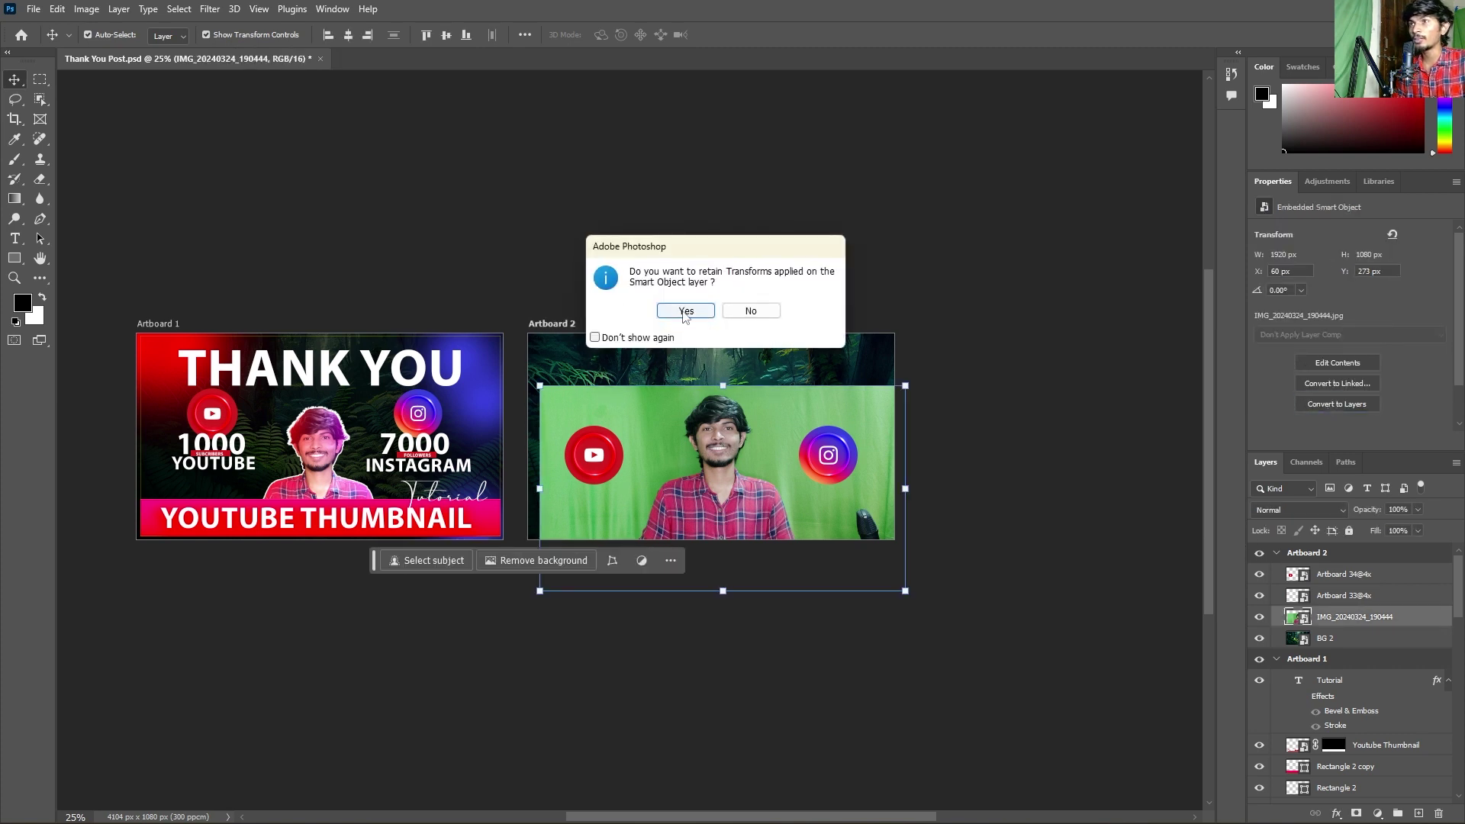
{"action": "left_click", "coordinate": [685, 311]}
{"action": "right_click", "coordinate": [1366, 617]}
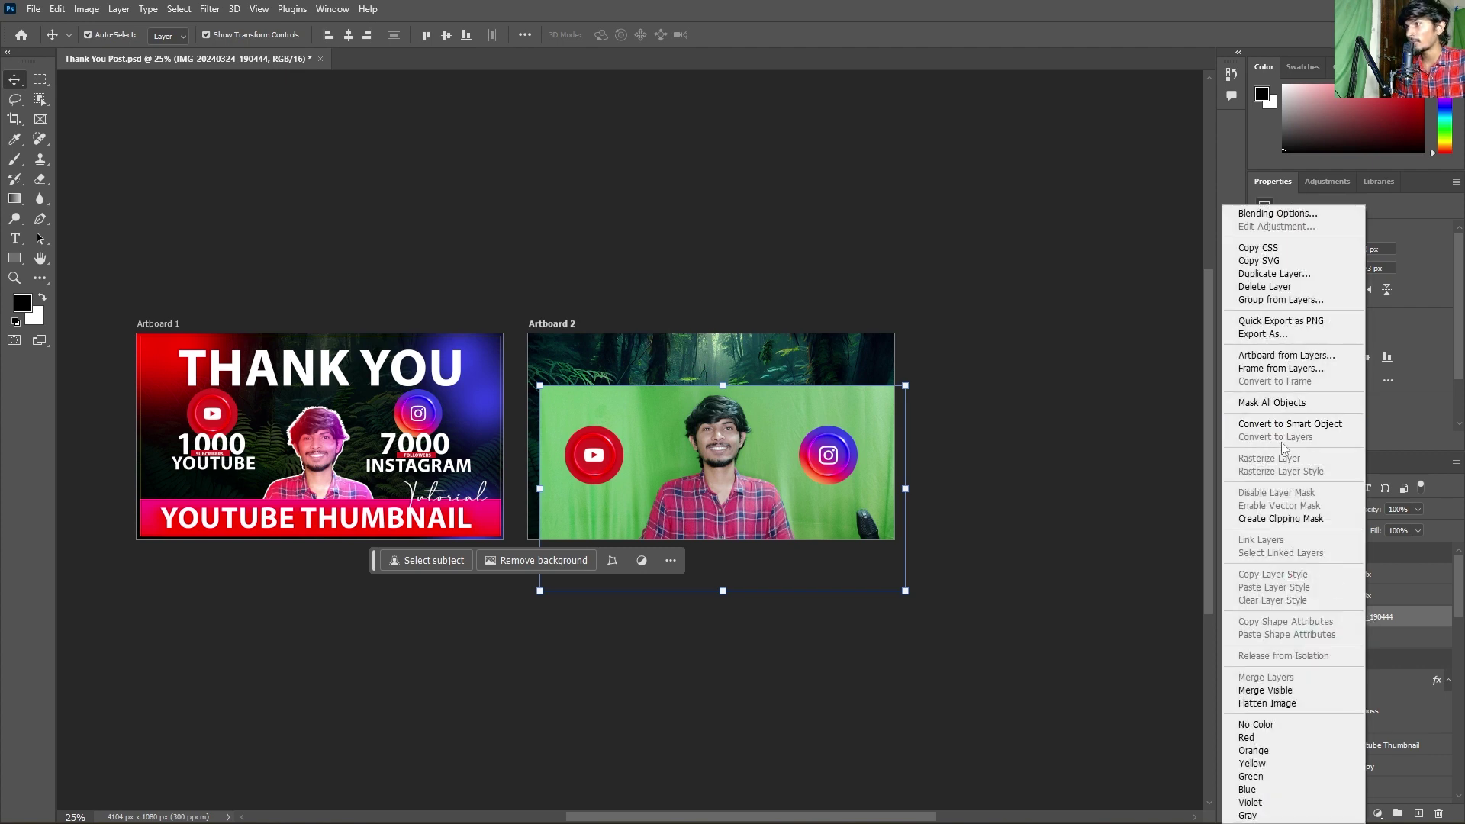
{"action": "left_click", "coordinate": [1096, 495]}
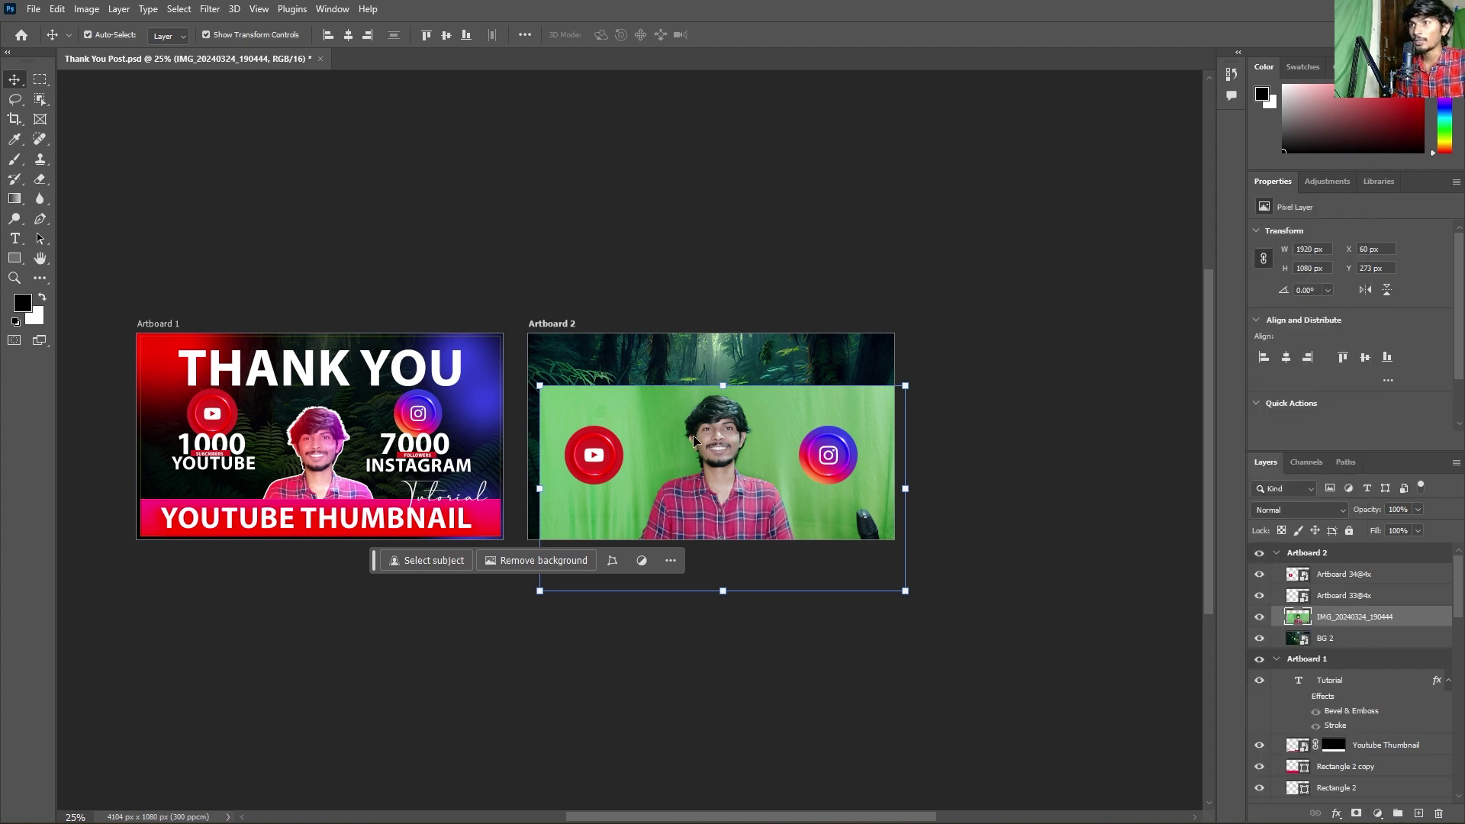
- Remove the green background from the person photo so the forest shows behind him
{"action": "scroll", "coordinate": [1452, 384], "scroll_direction": "down", "scroll_amount": 2}
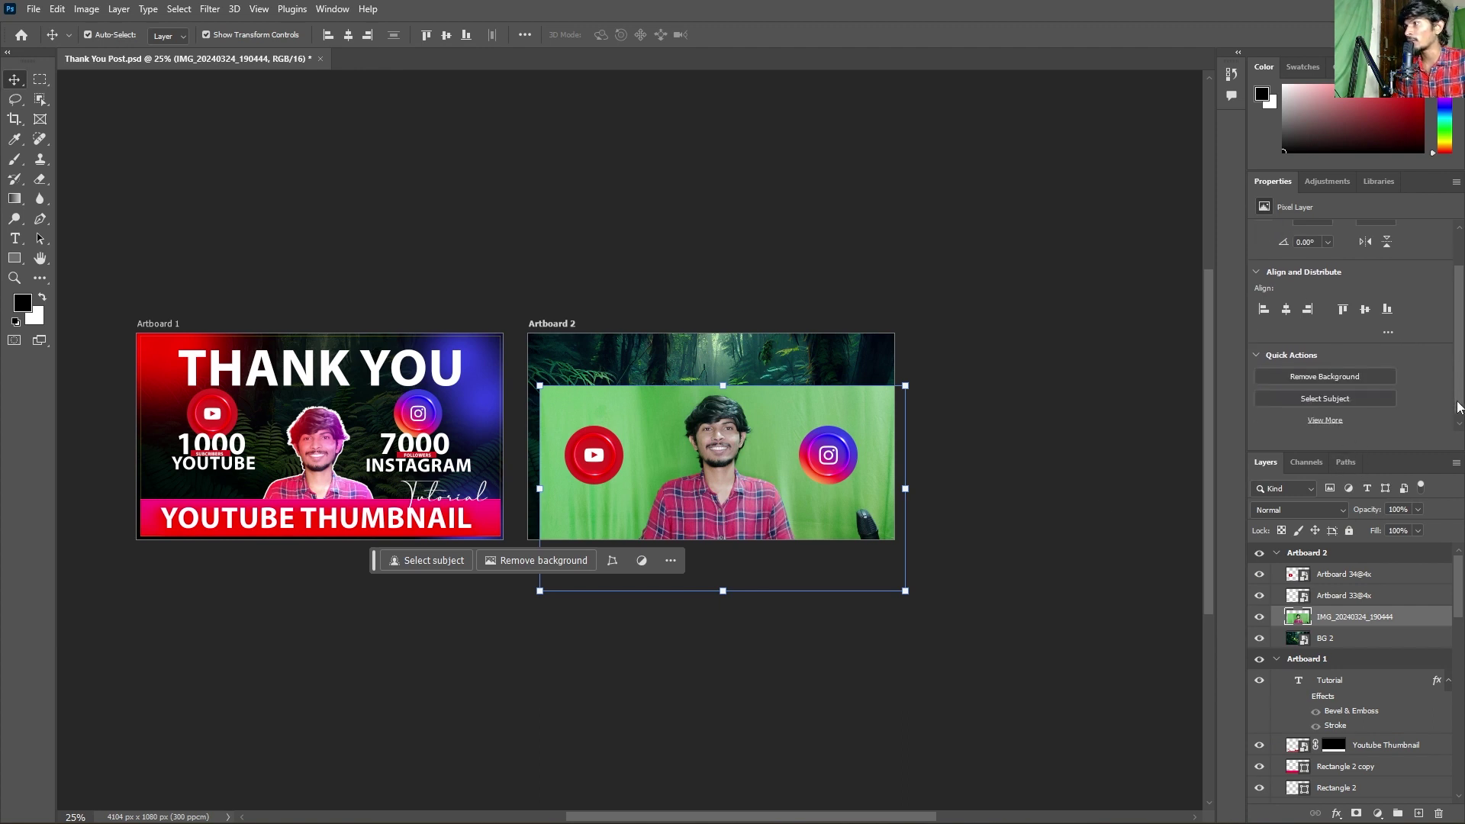
{"action": "left_click", "coordinate": [1320, 416]}
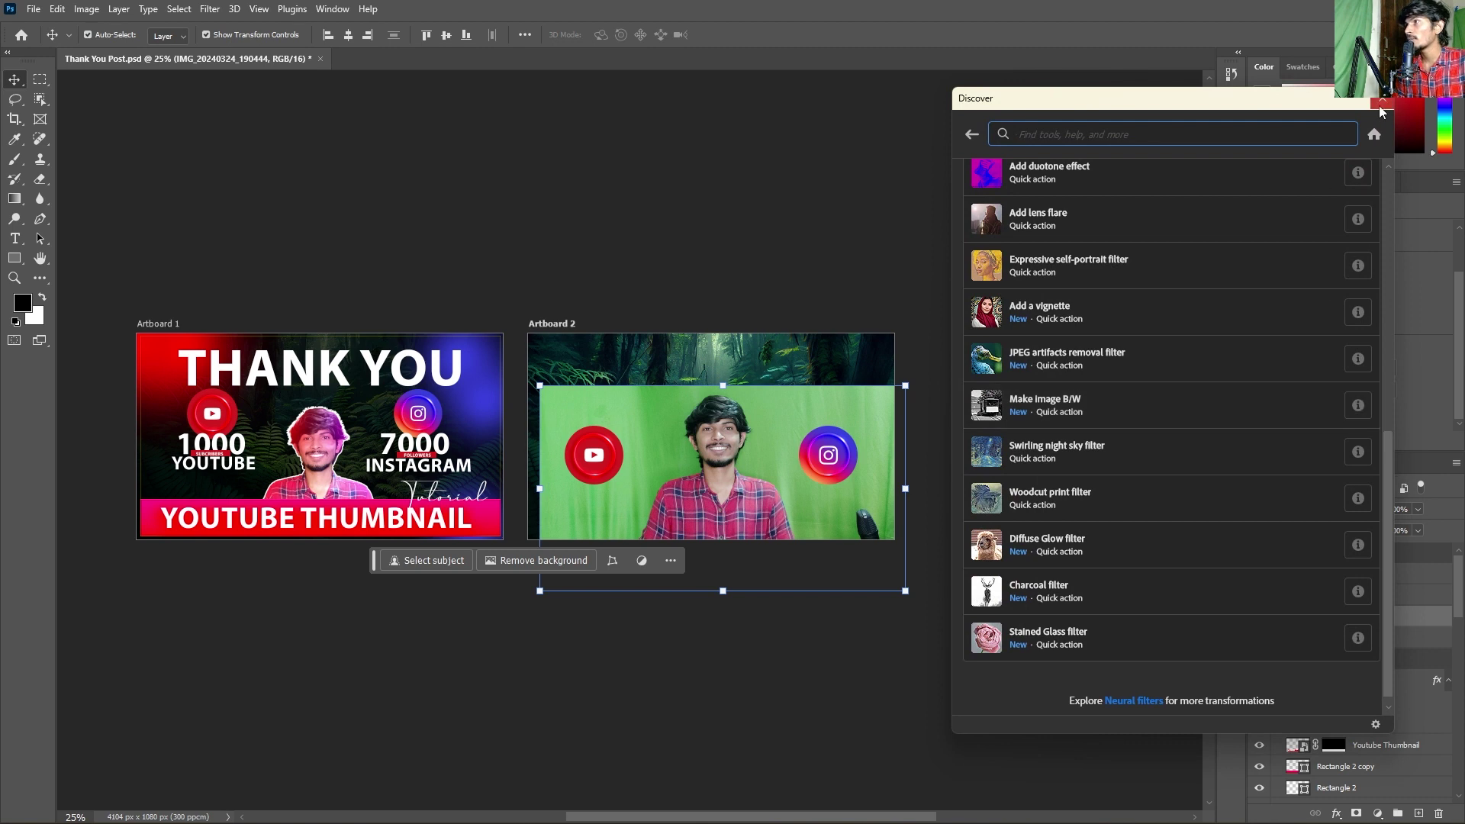
{"action": "key", "text": "Escape"}
{"action": "left_click", "coordinate": [1291, 368]}
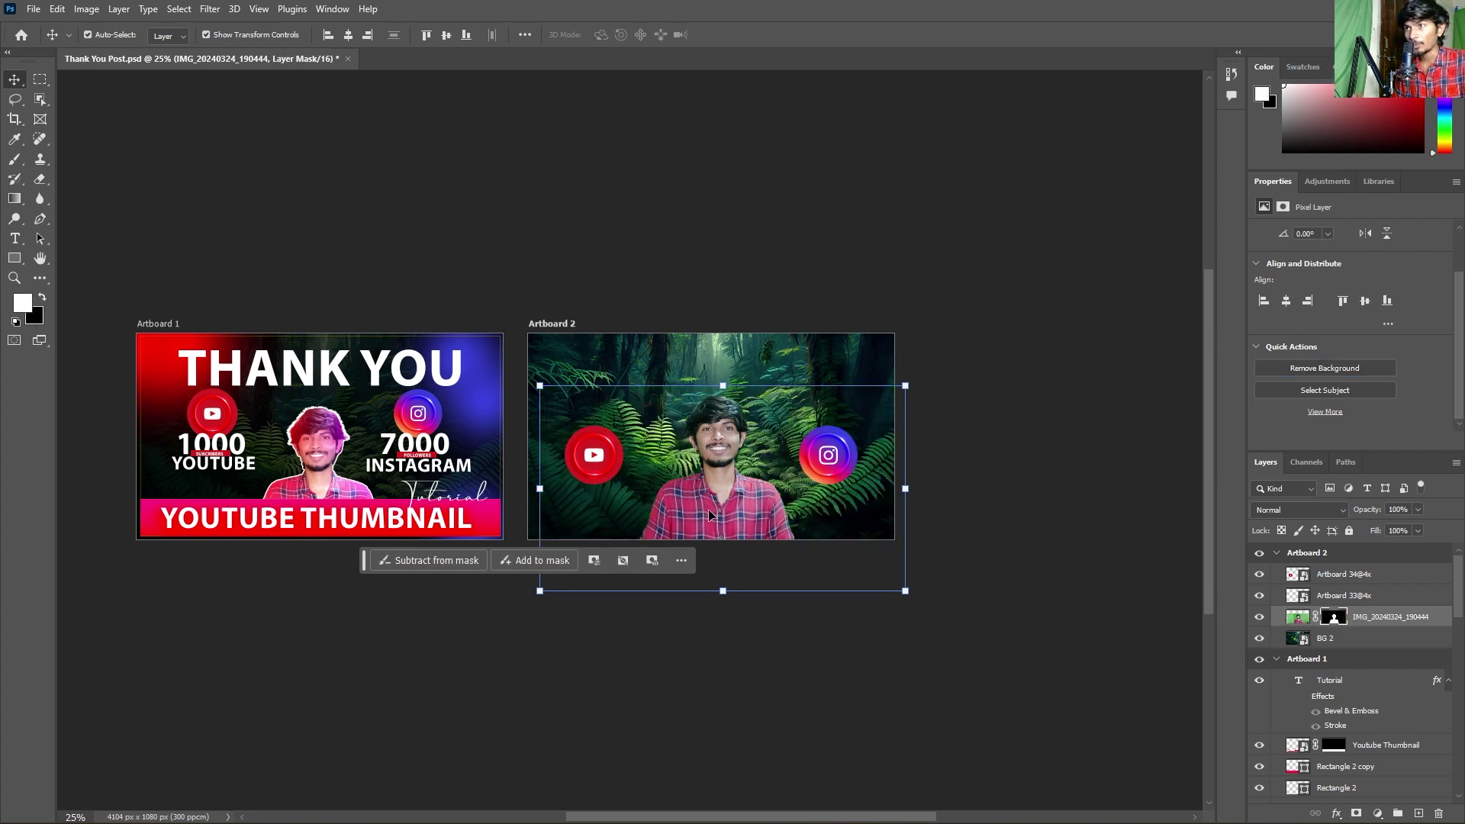
{"action": "key", "text": "ctrl+2"}
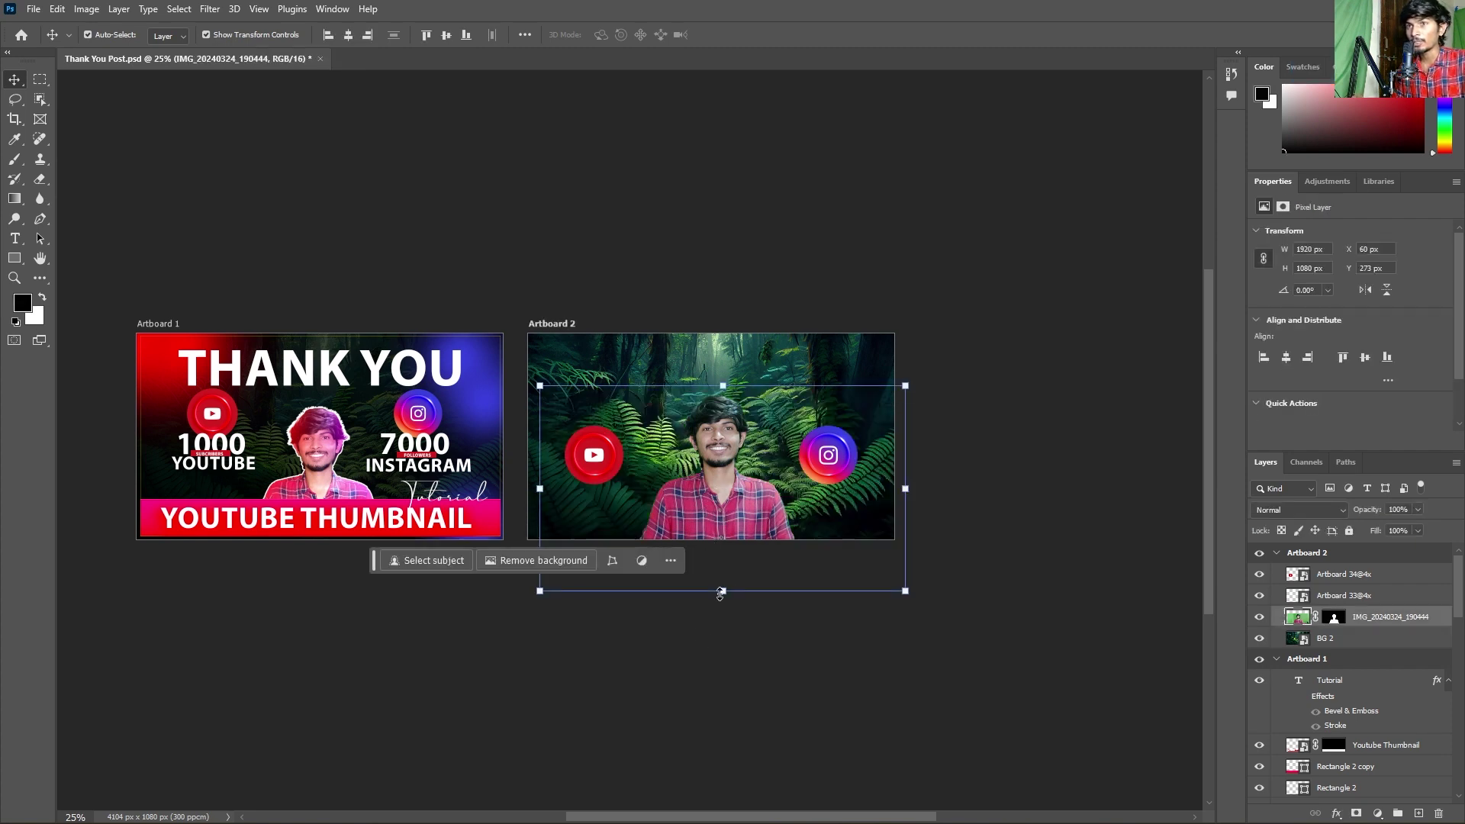
{"action": "left_click", "coordinate": [700, 639]}
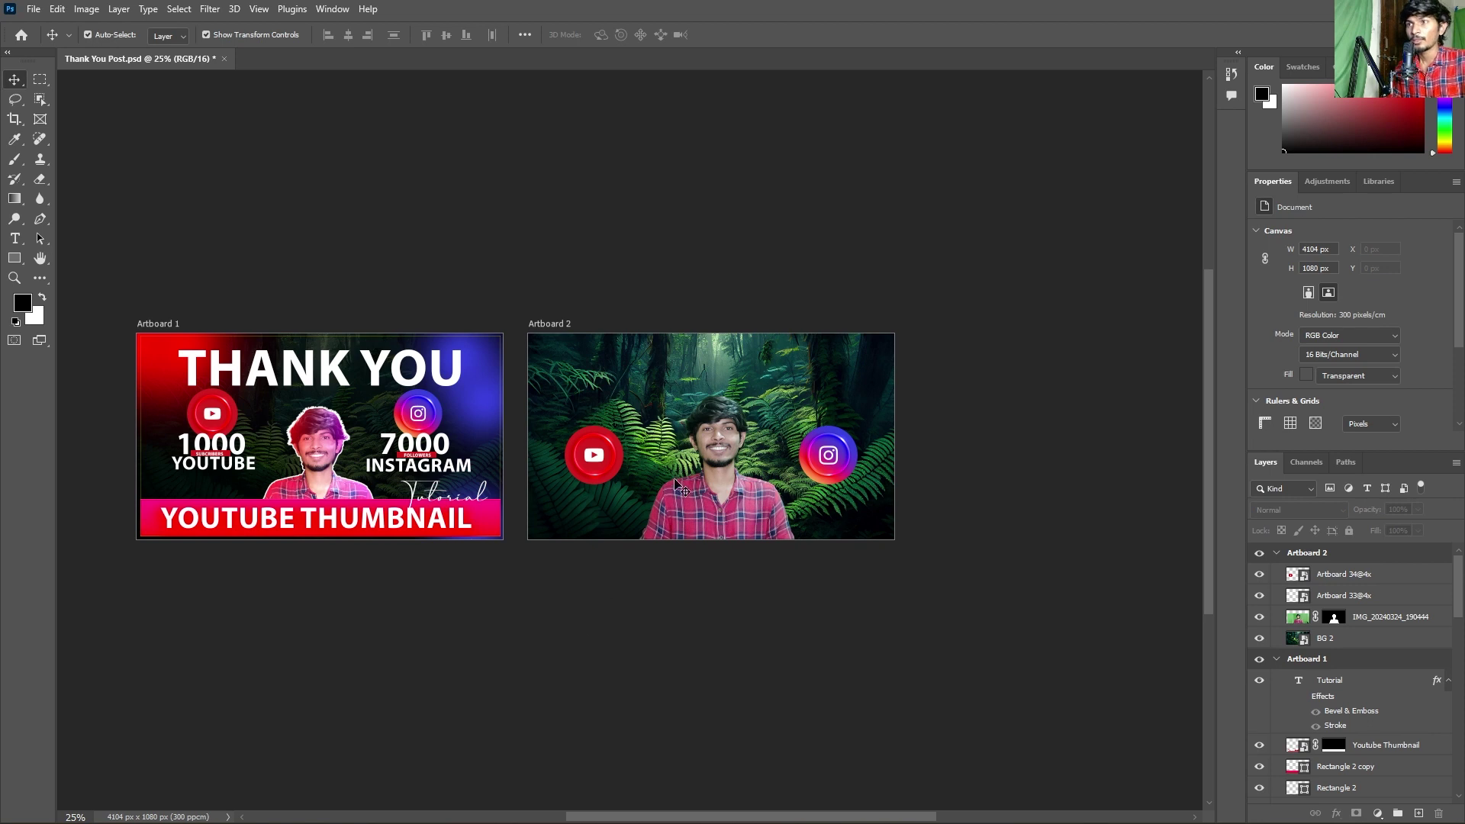
- Raise the YouTube and Instagram icons slightly
{"action": "left_click_drag", "start_coordinate": [586, 458], "coordinate": [587, 441]}
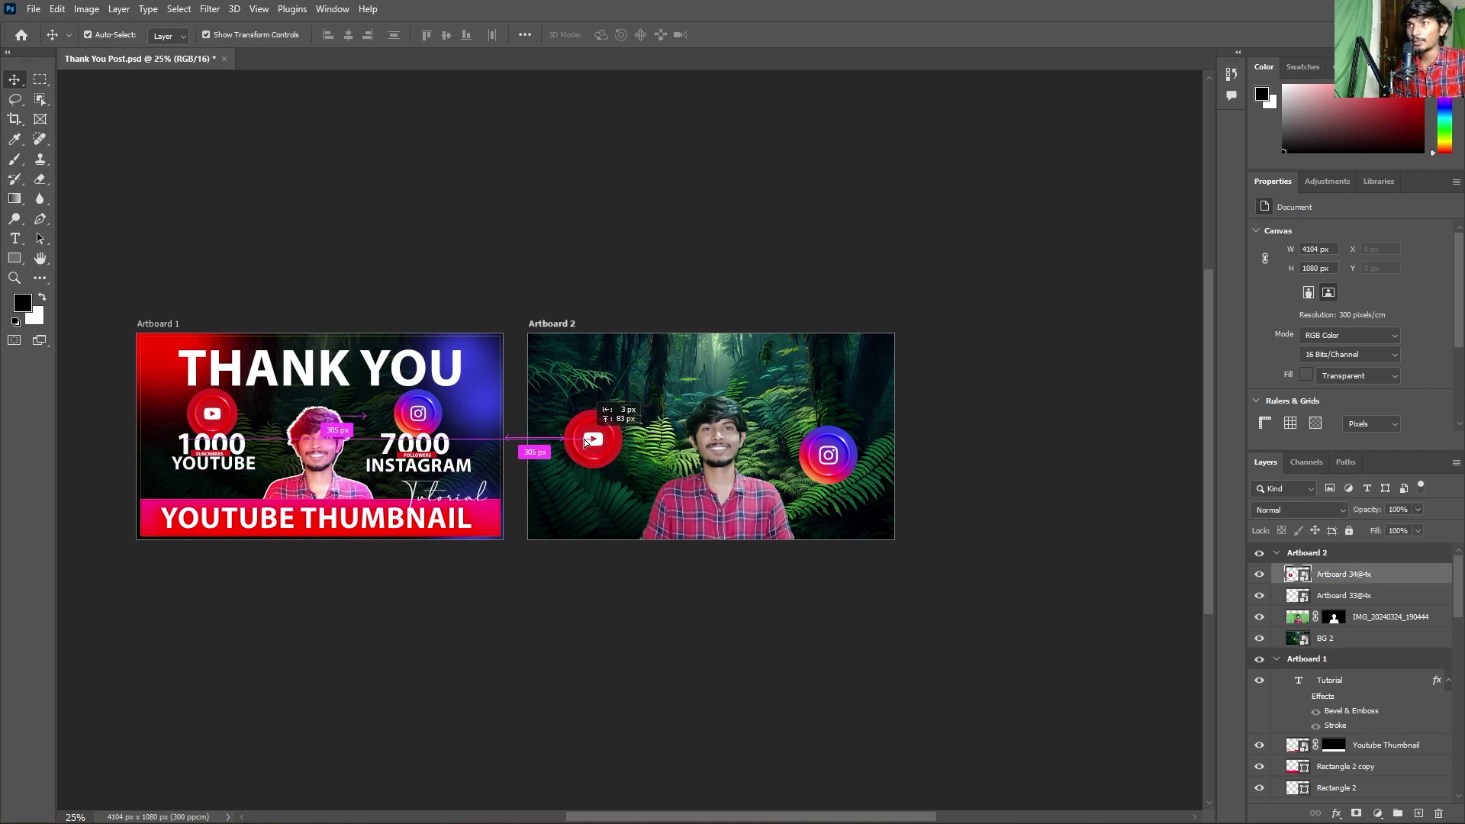
{"action": "left_click_drag", "start_coordinate": [838, 441], "coordinate": [837, 432]}
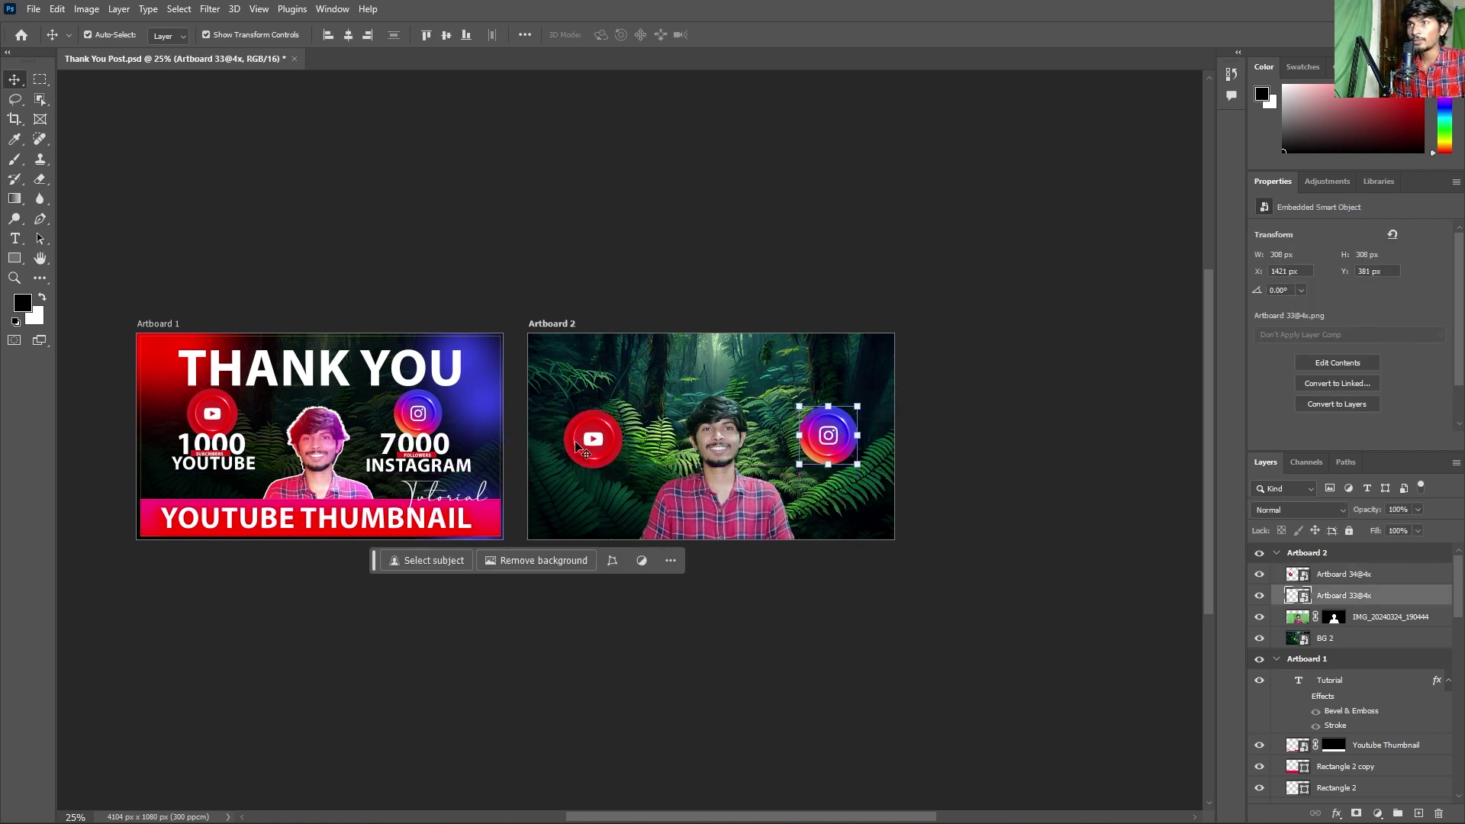
{"action": "left_click", "coordinate": [598, 641]}
- Add a white bold THANK YOU text layer on Artboard 2 and reduce its size
{"action": "key", "text": "t"}
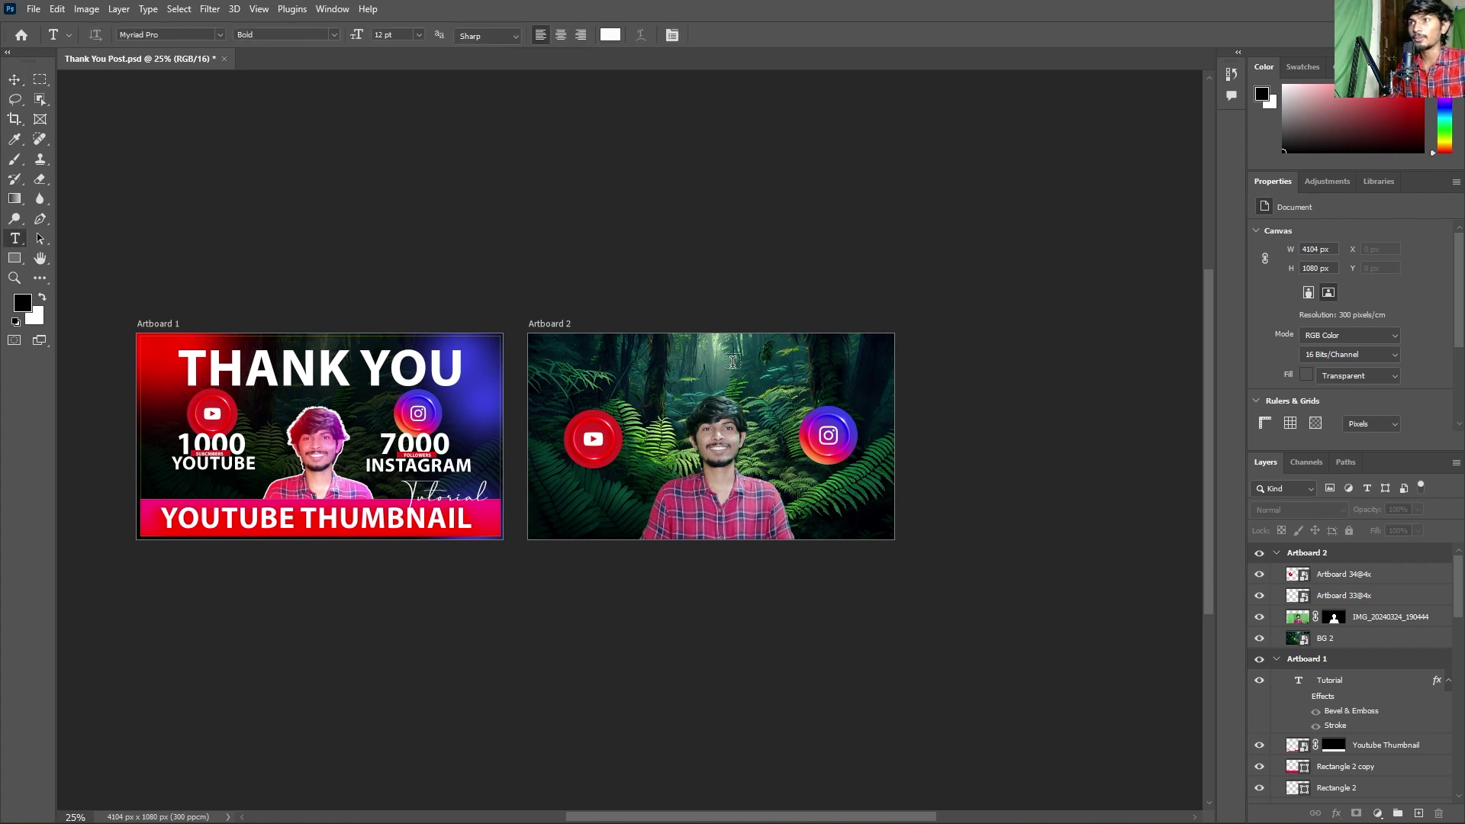
{"action": "left_click", "coordinate": [678, 366]}
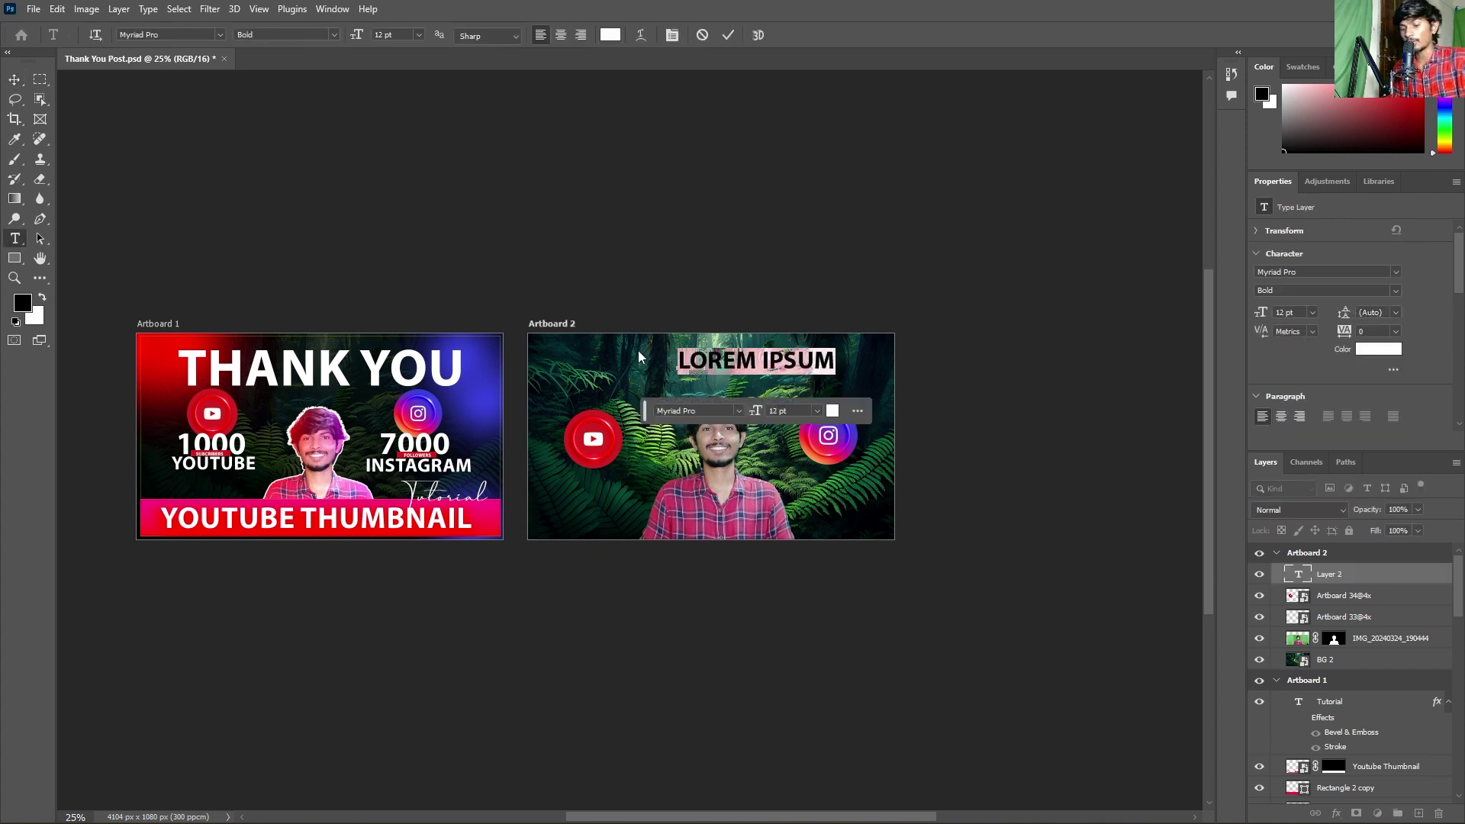
{"action": "type", "text": "THANK"}
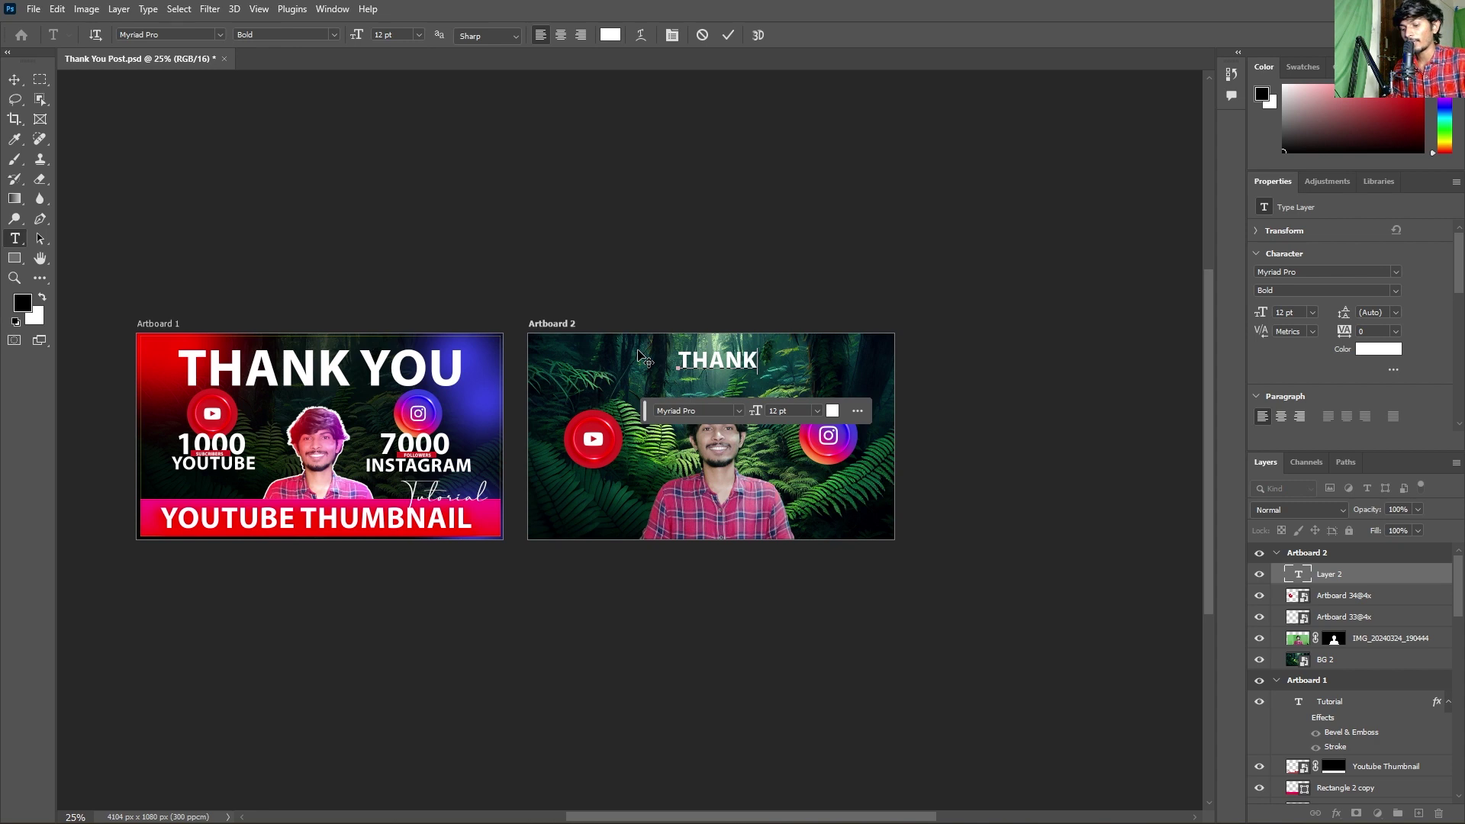
{"action": "type", "text": " YOU"}
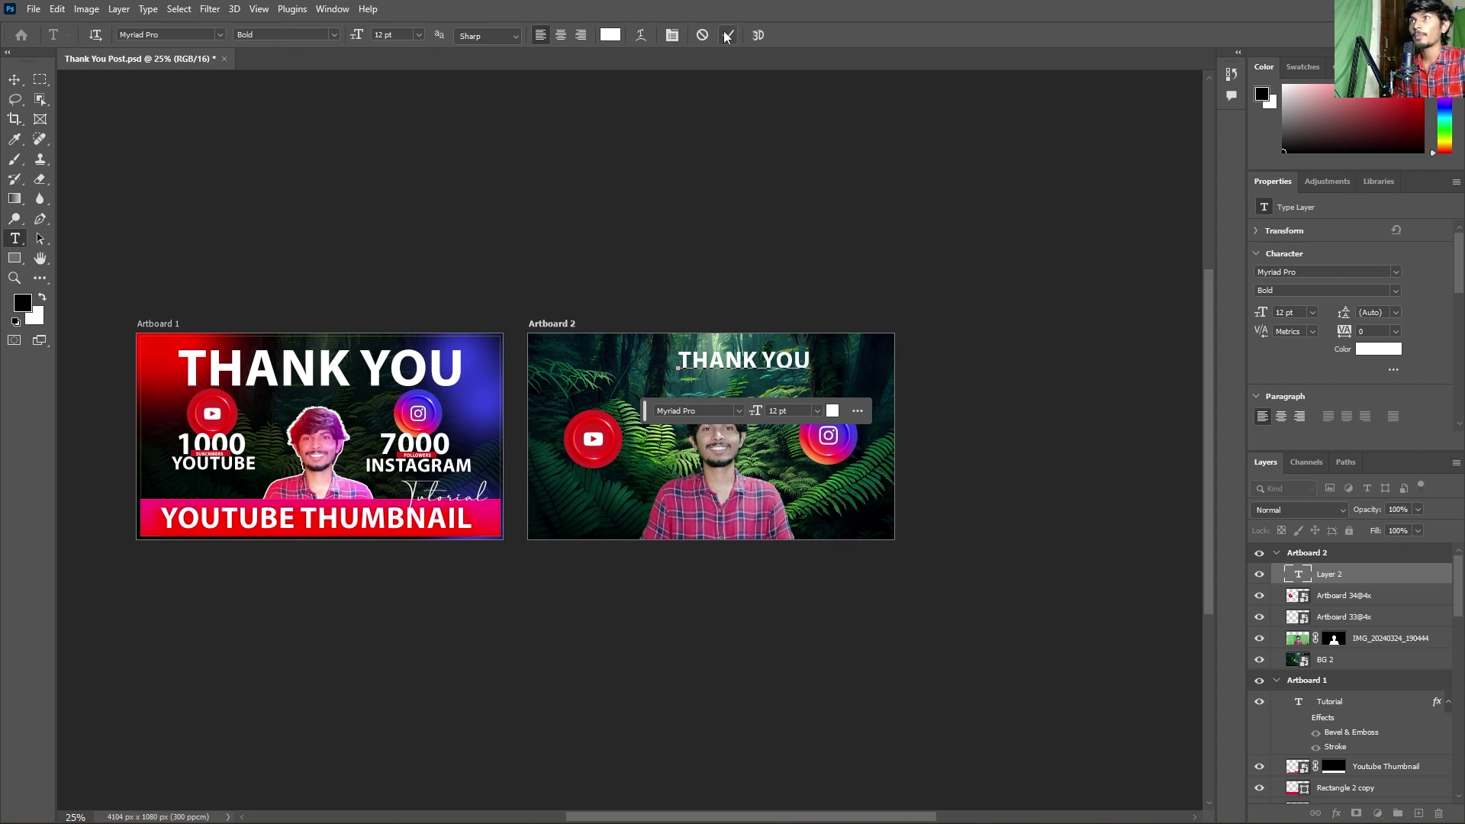
{"action": "left_click", "coordinate": [728, 35]}
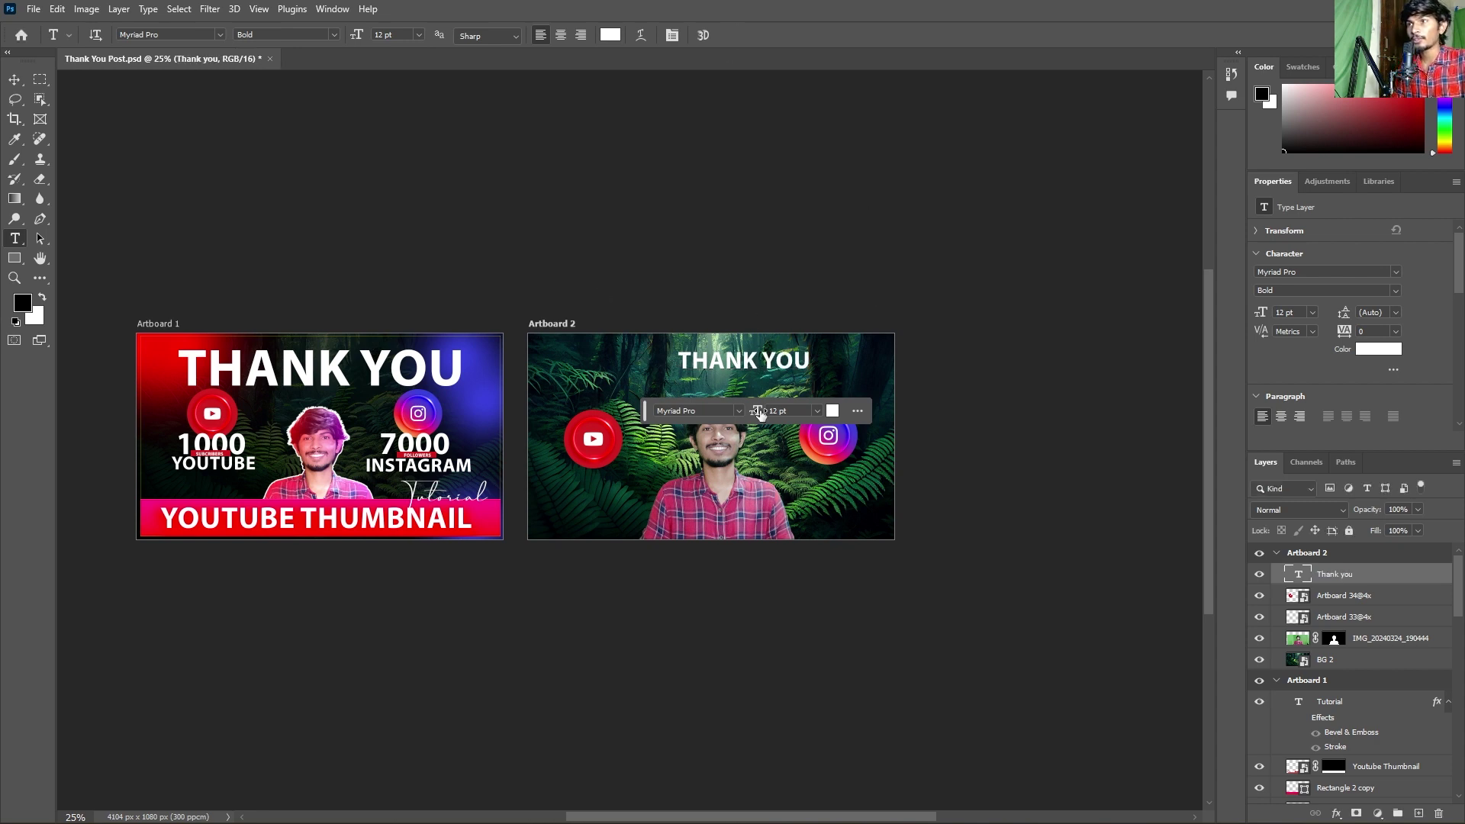
{"action": "type", "text": "200"}
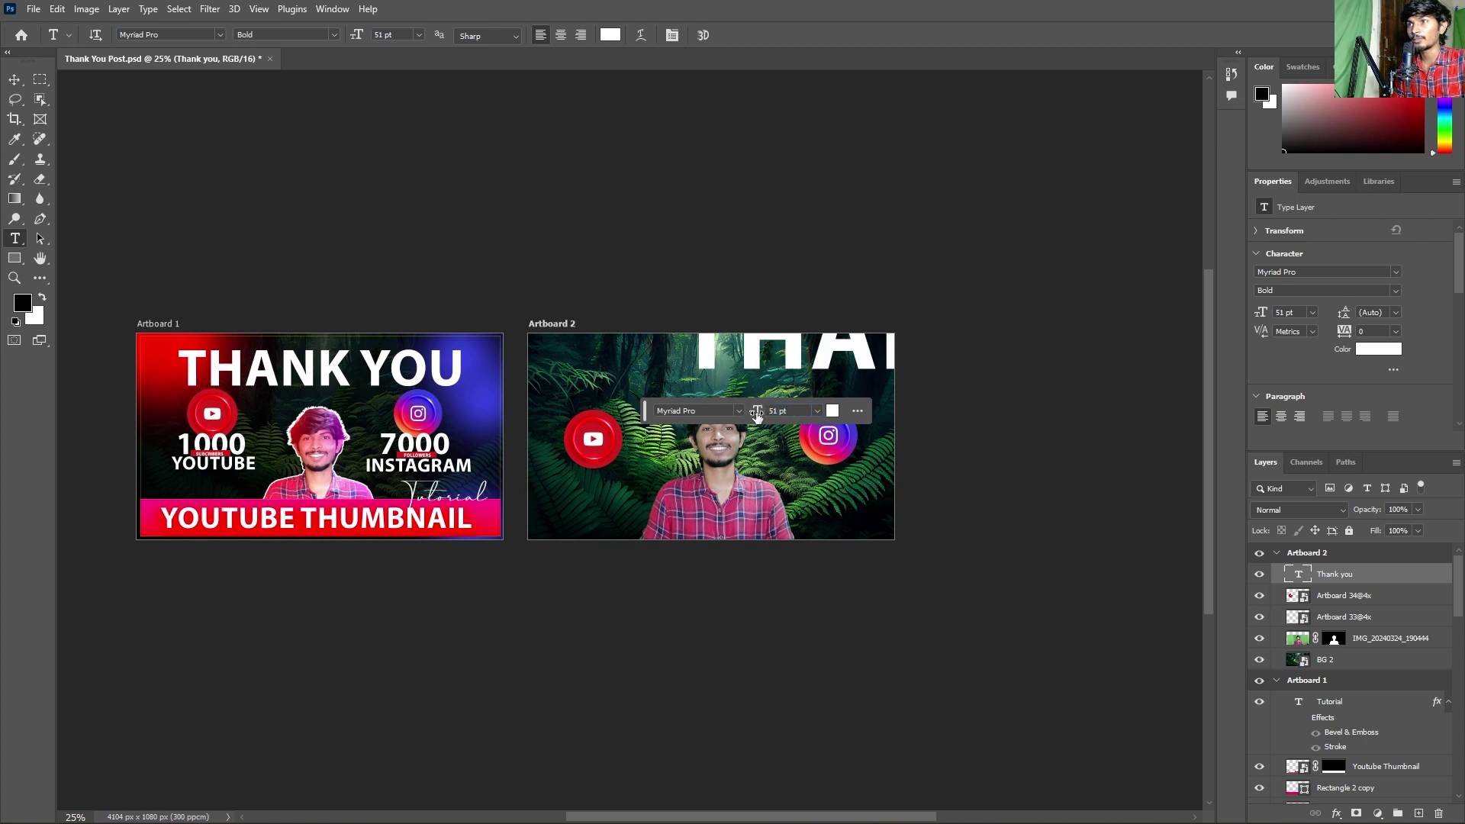
{"action": "left_click_drag", "start_coordinate": [747, 412], "coordinate": [747, 412]}
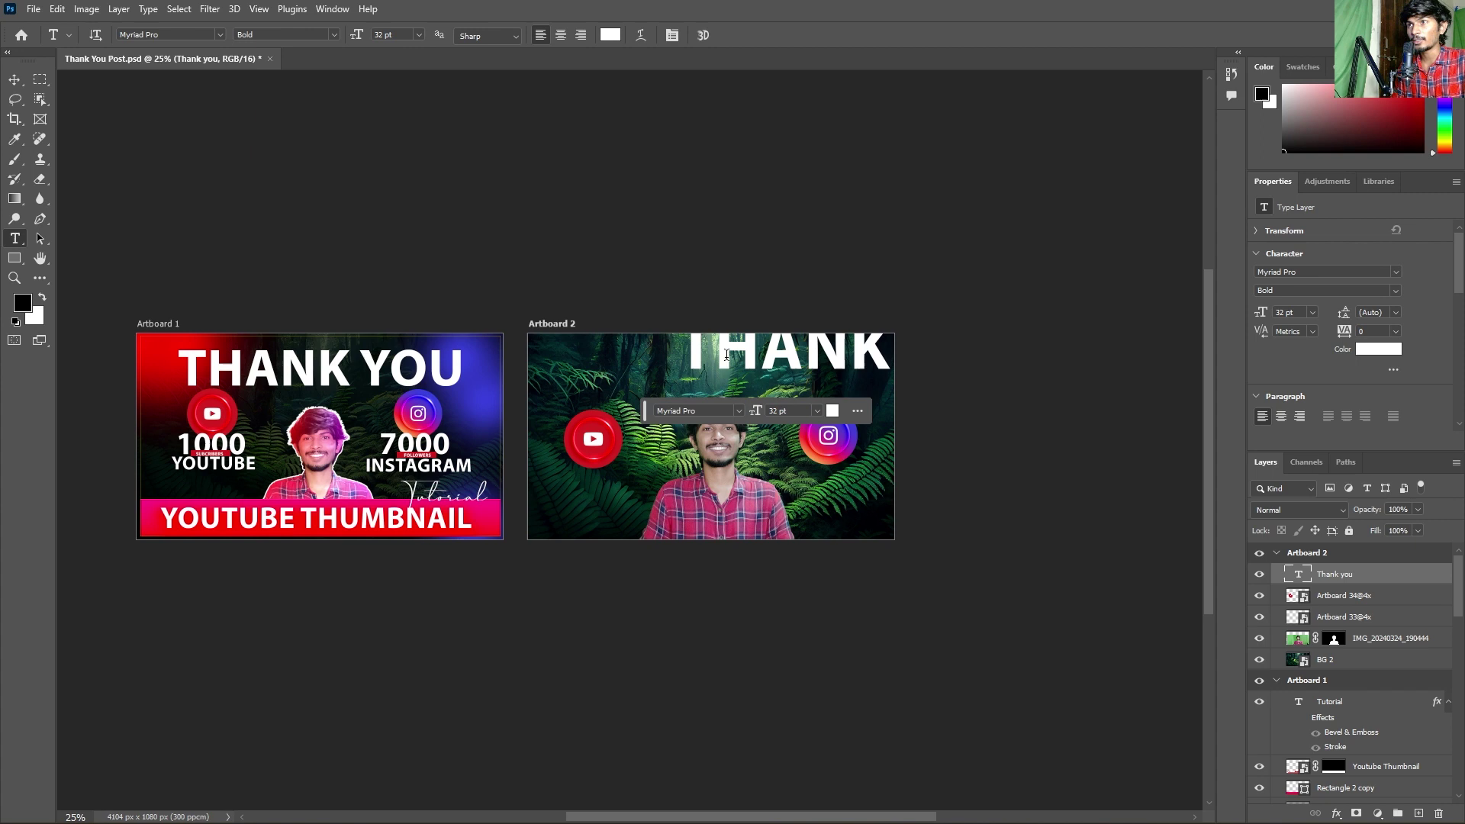
- Move the THANK YOU heading into the artboard, shrink it to 28 pt, and centre it horizontally
{"action": "left_click", "coordinate": [14, 79]}
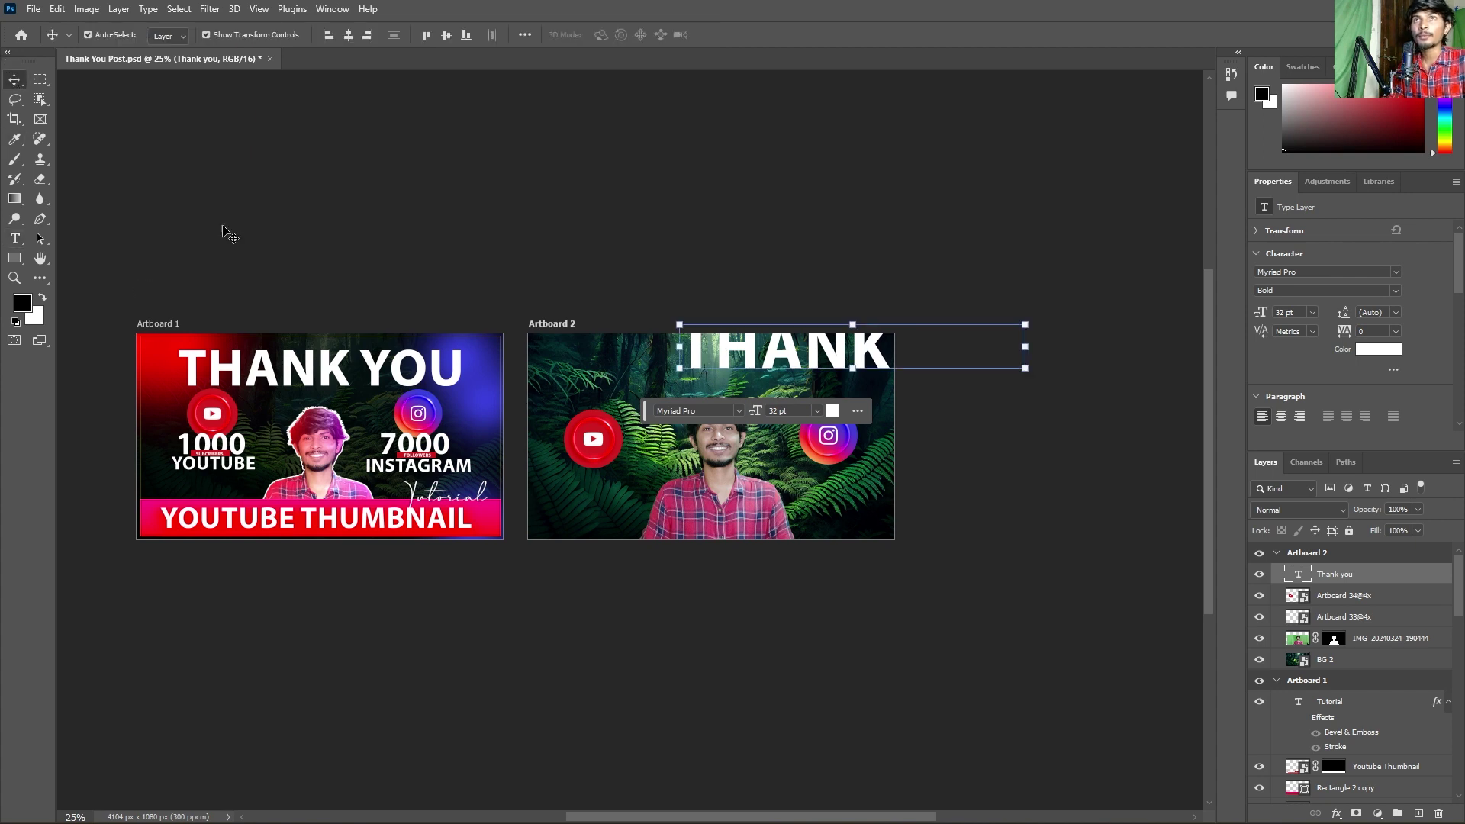
{"action": "left_click_drag", "start_coordinate": [773, 356], "coordinate": [629, 377]}
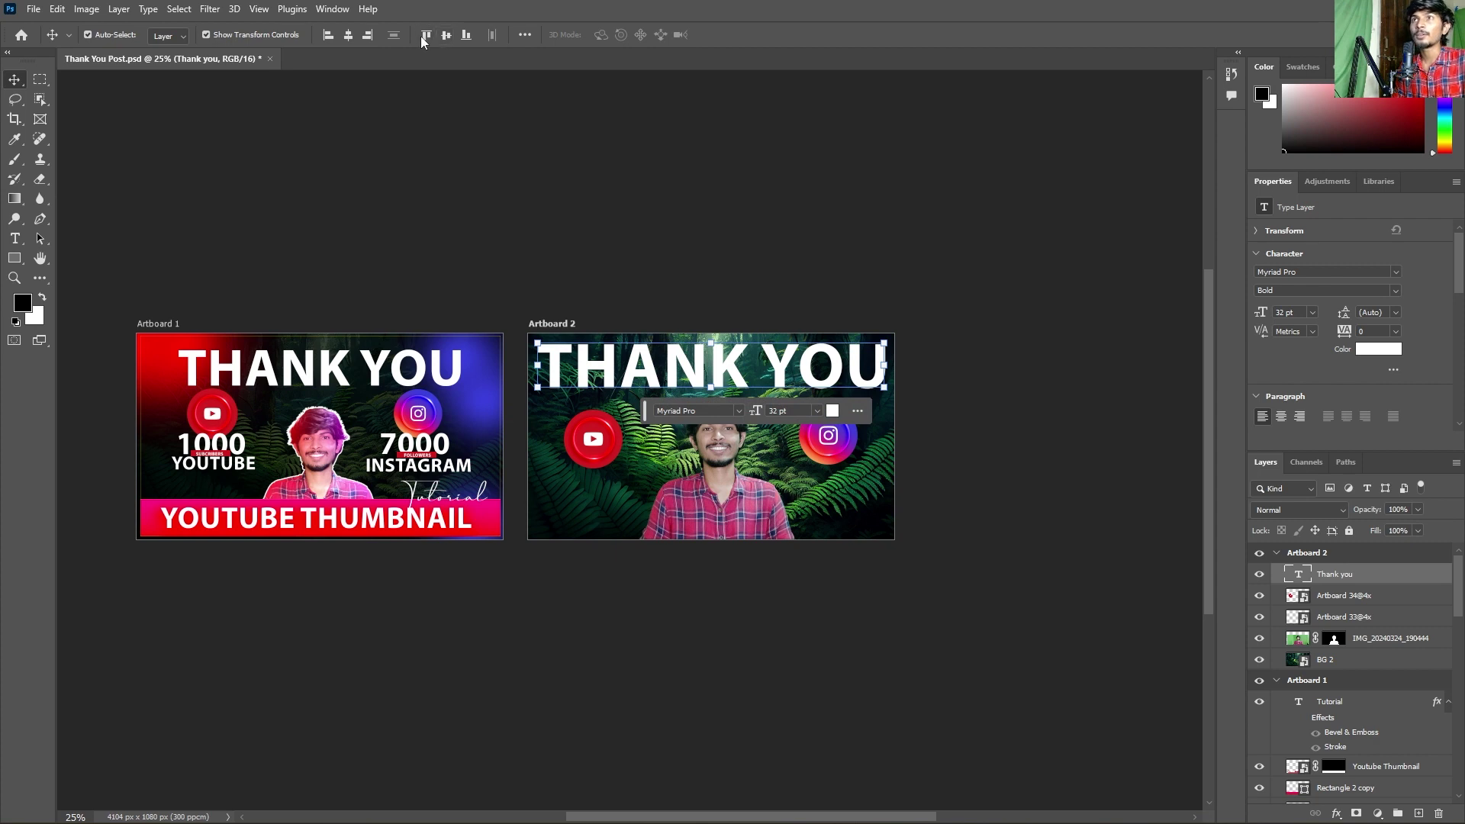
{"action": "left_click", "coordinate": [501, 235]}
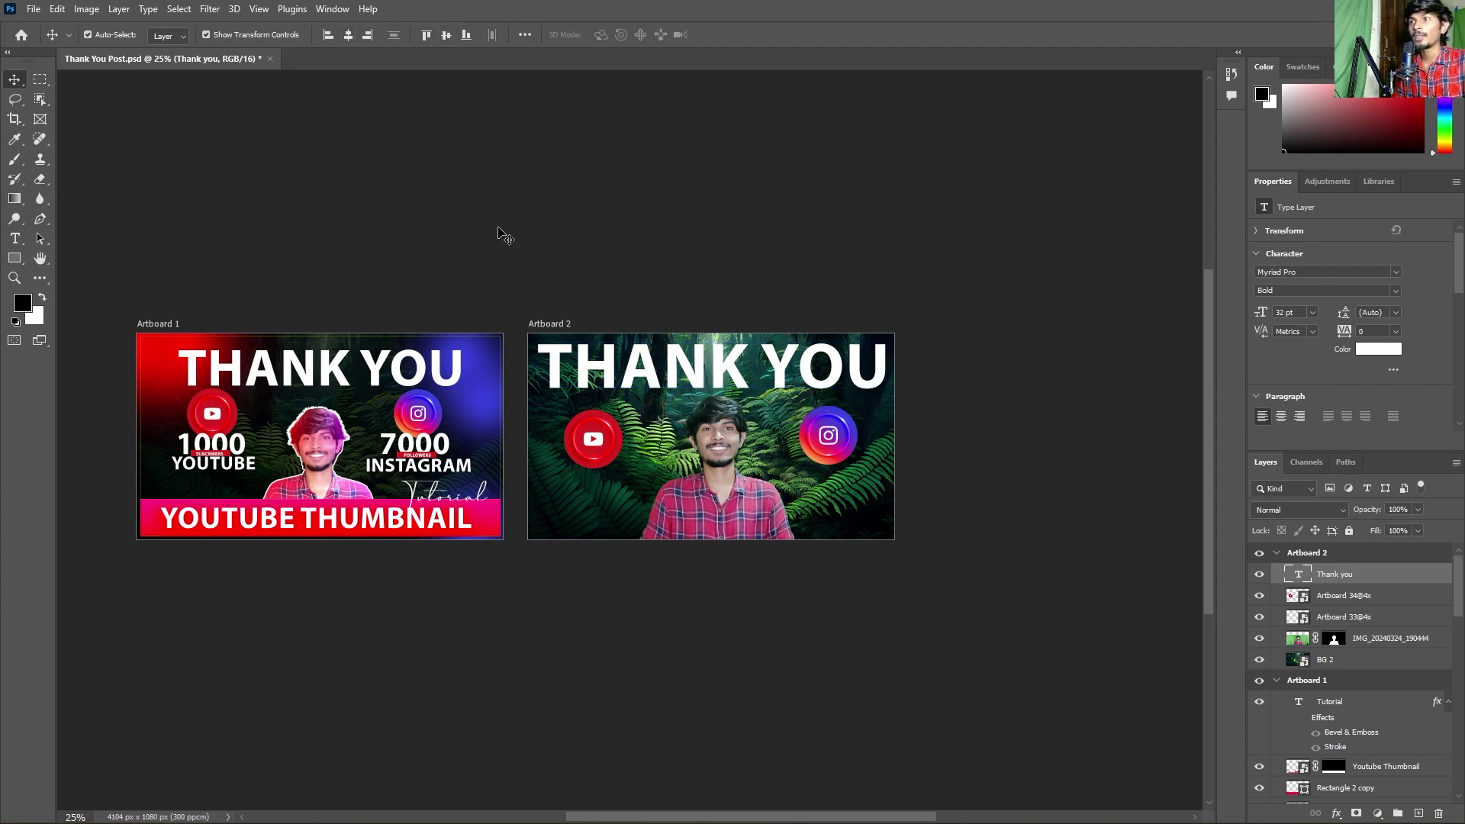
{"action": "left_click", "coordinate": [731, 412]}
{"action": "left_click_drag", "start_coordinate": [759, 413], "coordinate": [729, 413]}
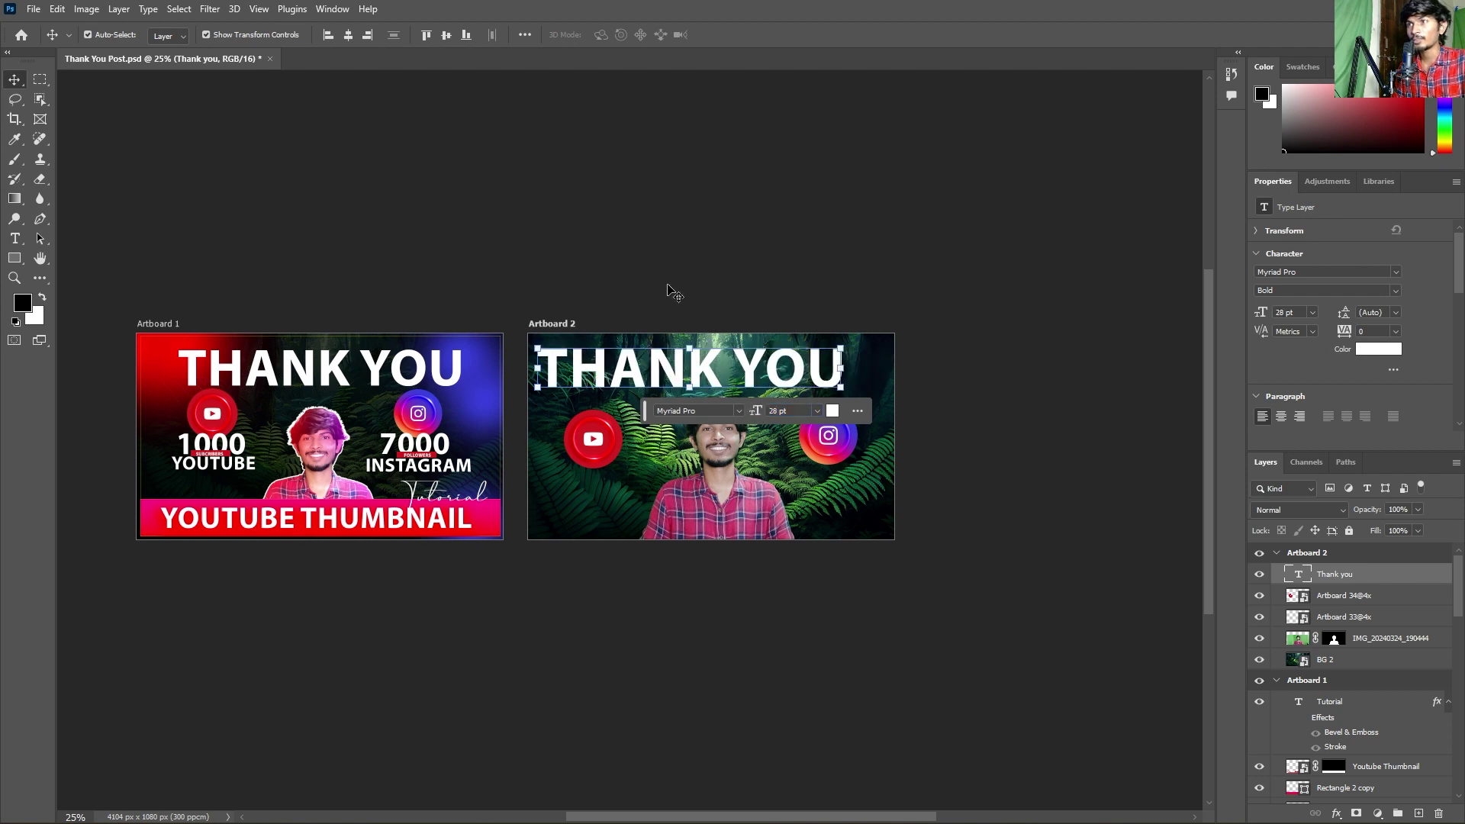
{"action": "left_click", "coordinate": [348, 35]}
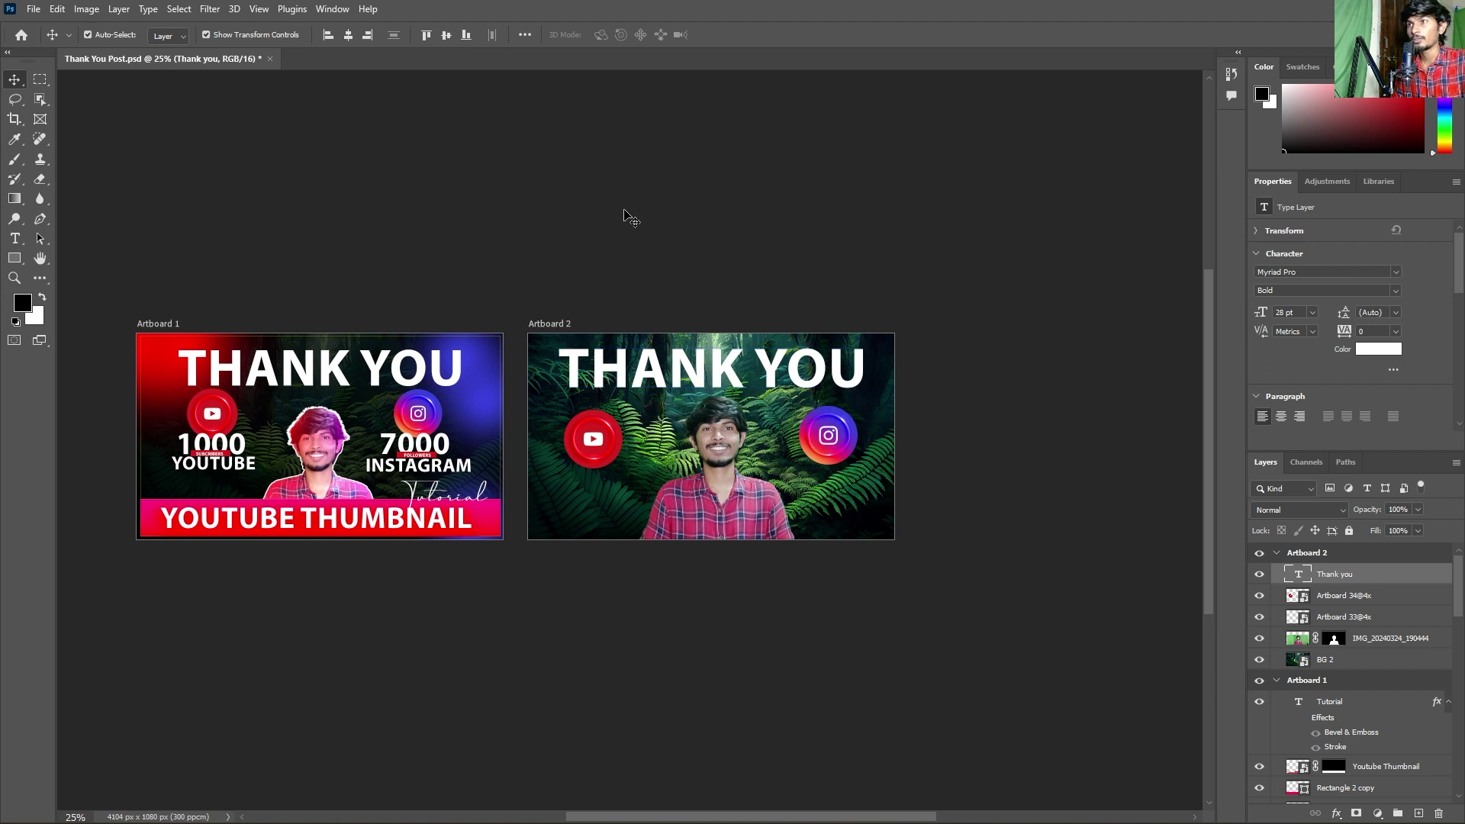
{"action": "left_click", "coordinate": [624, 216]}
{"action": "scroll", "coordinate": [725, 449], "scroll_direction": "up", "scroll_amount": 1}
- Nudge the YouTube and Instagram icons upward together
{"action": "scroll", "coordinate": [723, 447], "scroll_direction": "up", "scroll_amount": 2}
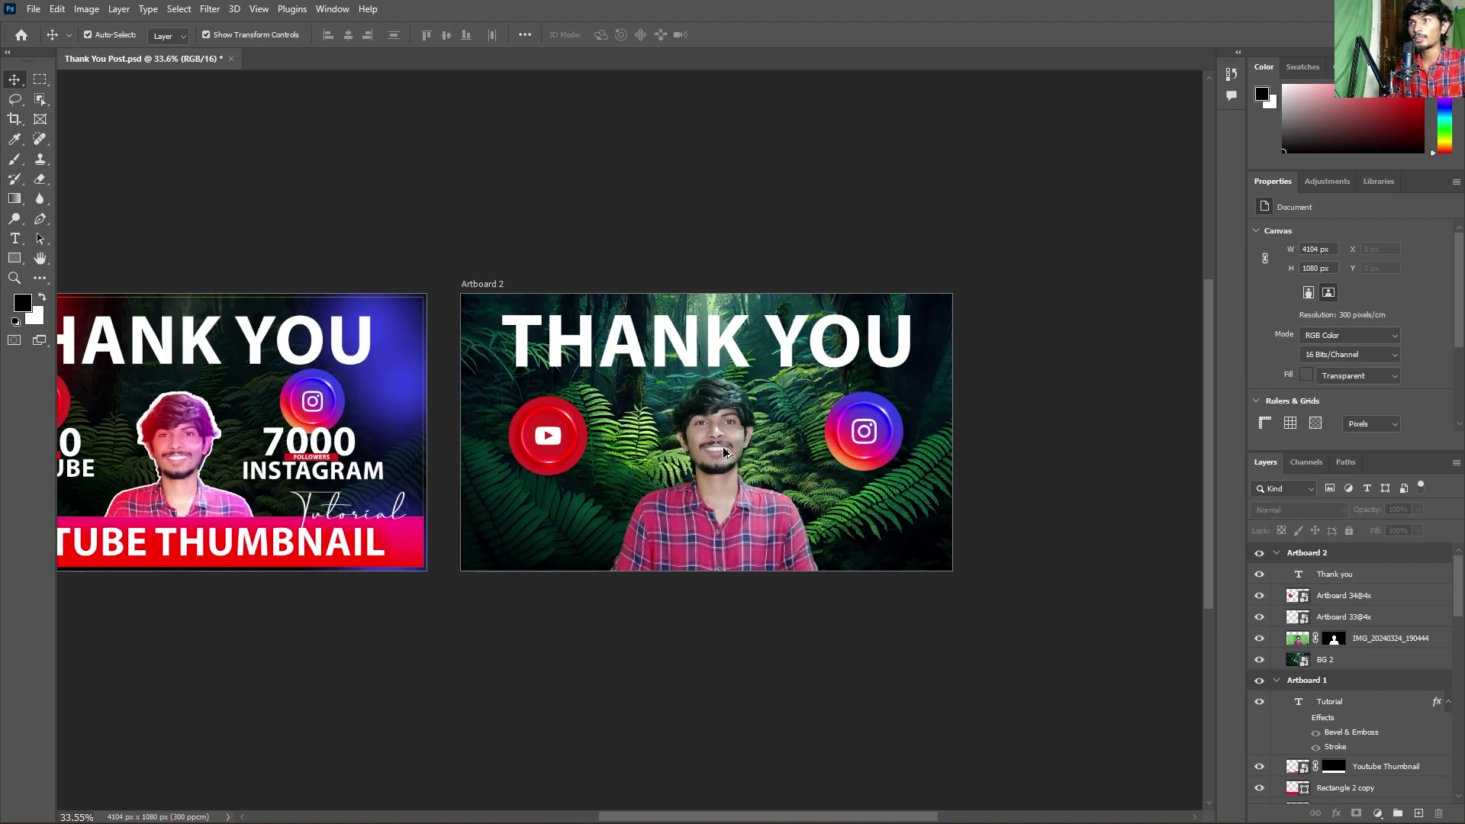
{"action": "mouse_move", "coordinate": [561, 469]}
{"action": "left_mouse_down"}
{"action": "mouse_move", "coordinate": [629, 517]}
{"action": "mouse_move", "coordinate": [663, 476]}
{"action": "left_mouse_up"}
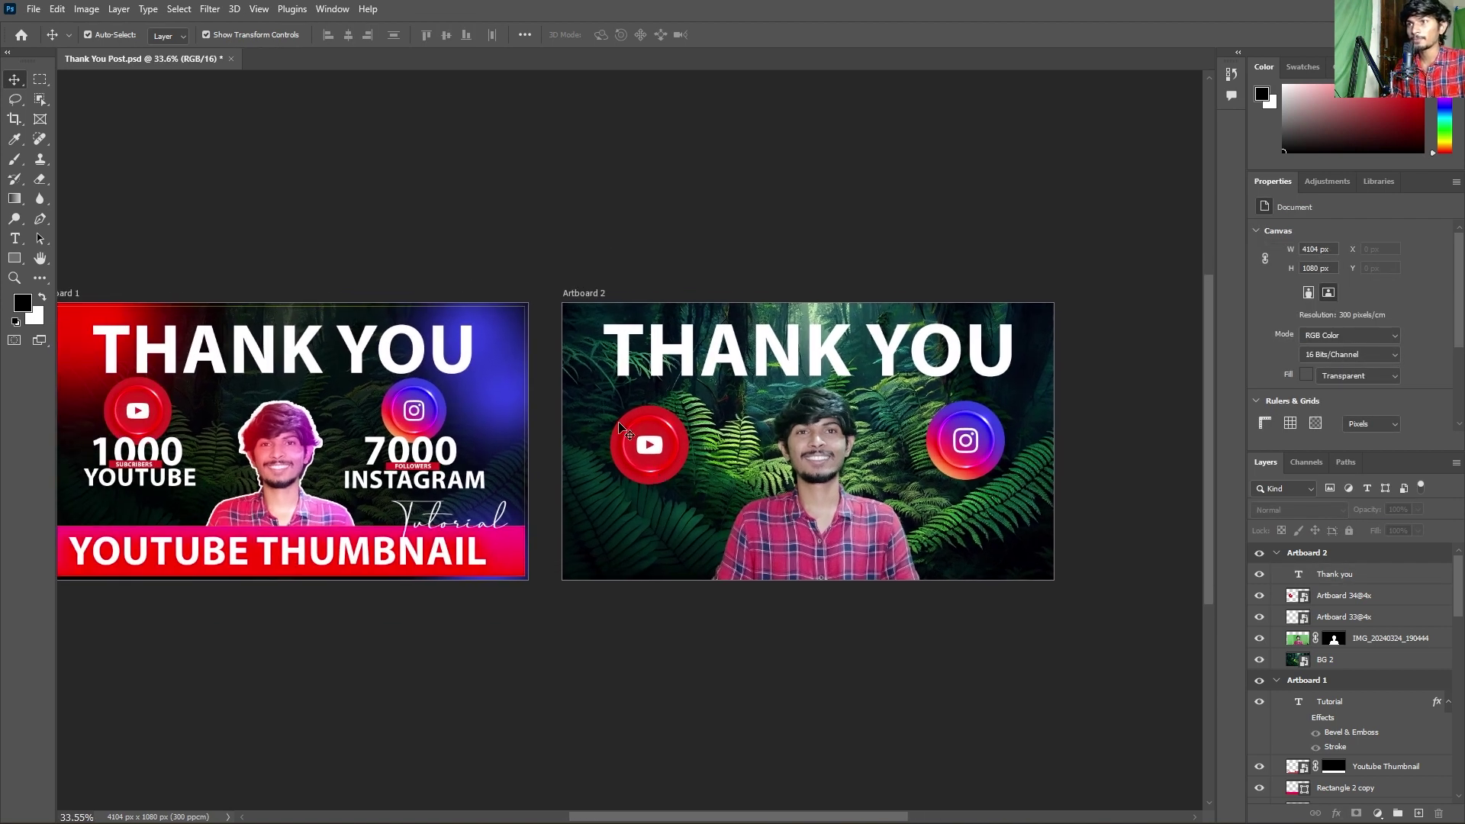
{"action": "left_click", "coordinate": [662, 458]}
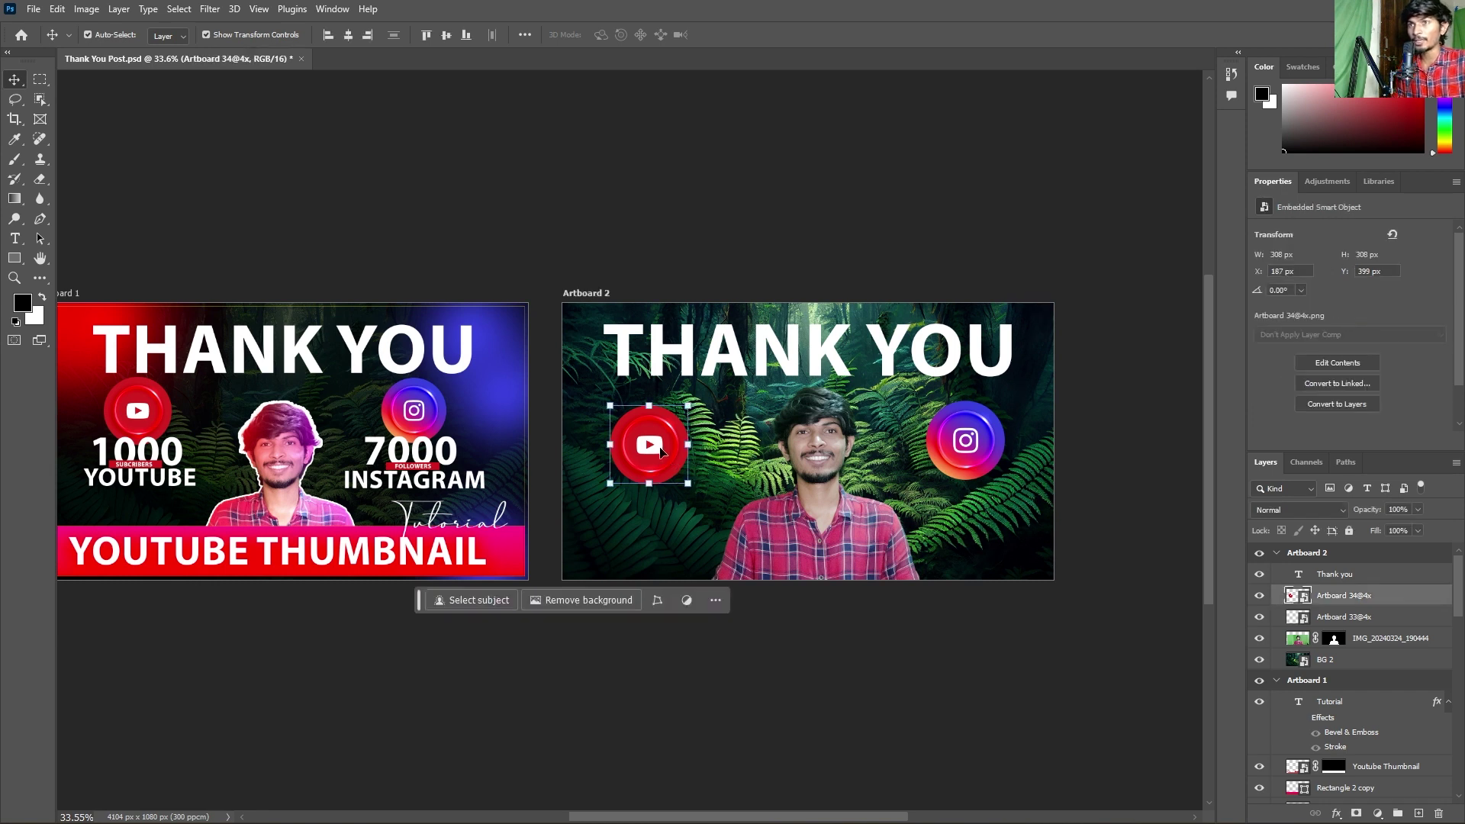
{"action": "left_click", "coordinate": [983, 452], "text": "shift"}
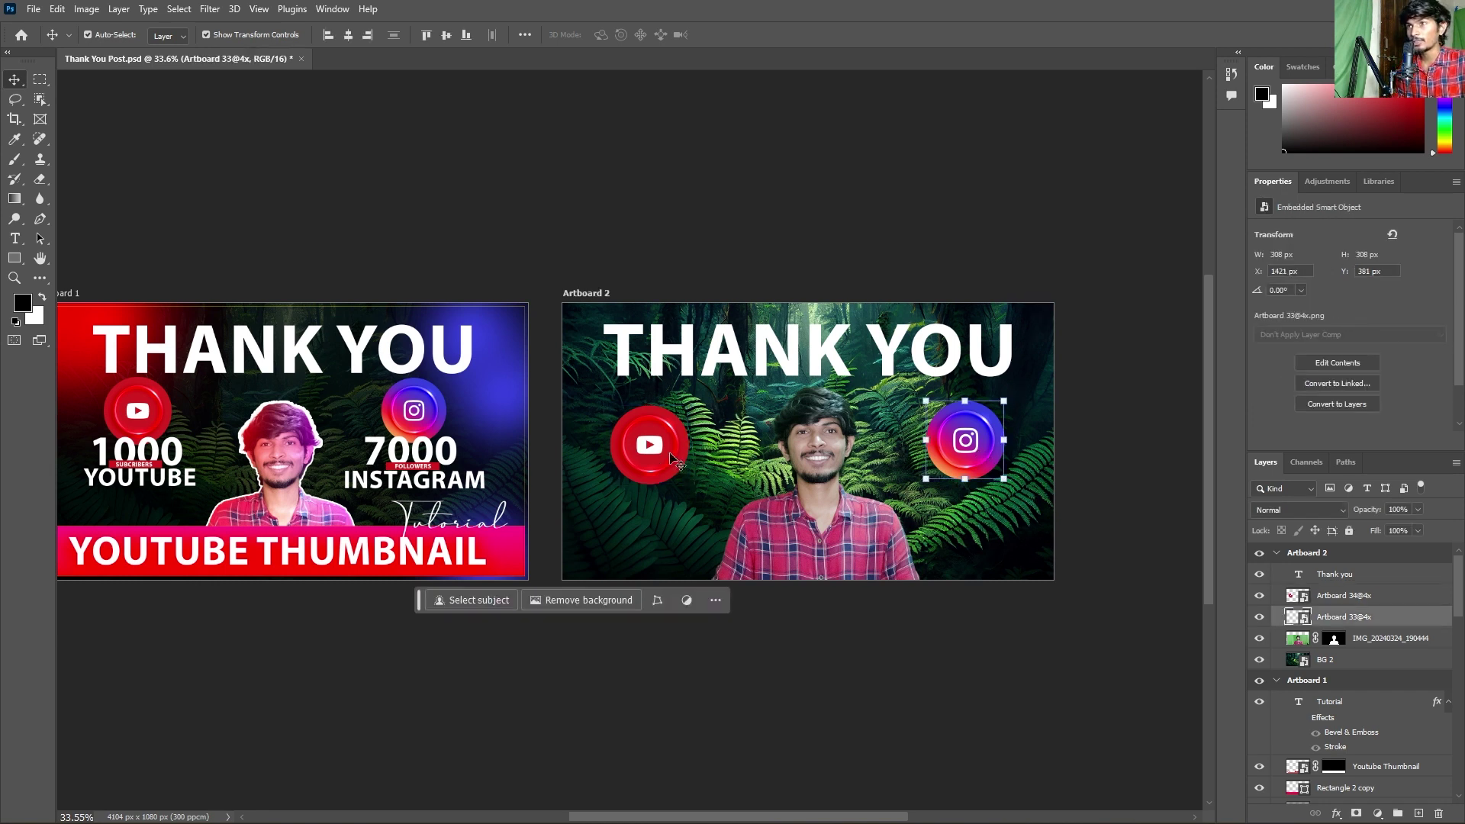
{"action": "key", "text": "shift+Up"}
{"action": "key", "text": "shift+Up"}
{"action": "key", "text": "shift+Up"}
{"action": "key", "text": "shift+Up"}
{"action": "key", "text": "shift+Up"}
{"action": "key", "text": "shift+Up"}
{"action": "key", "text": "shift+Up"}
{"action": "key", "text": "shift+Up"}
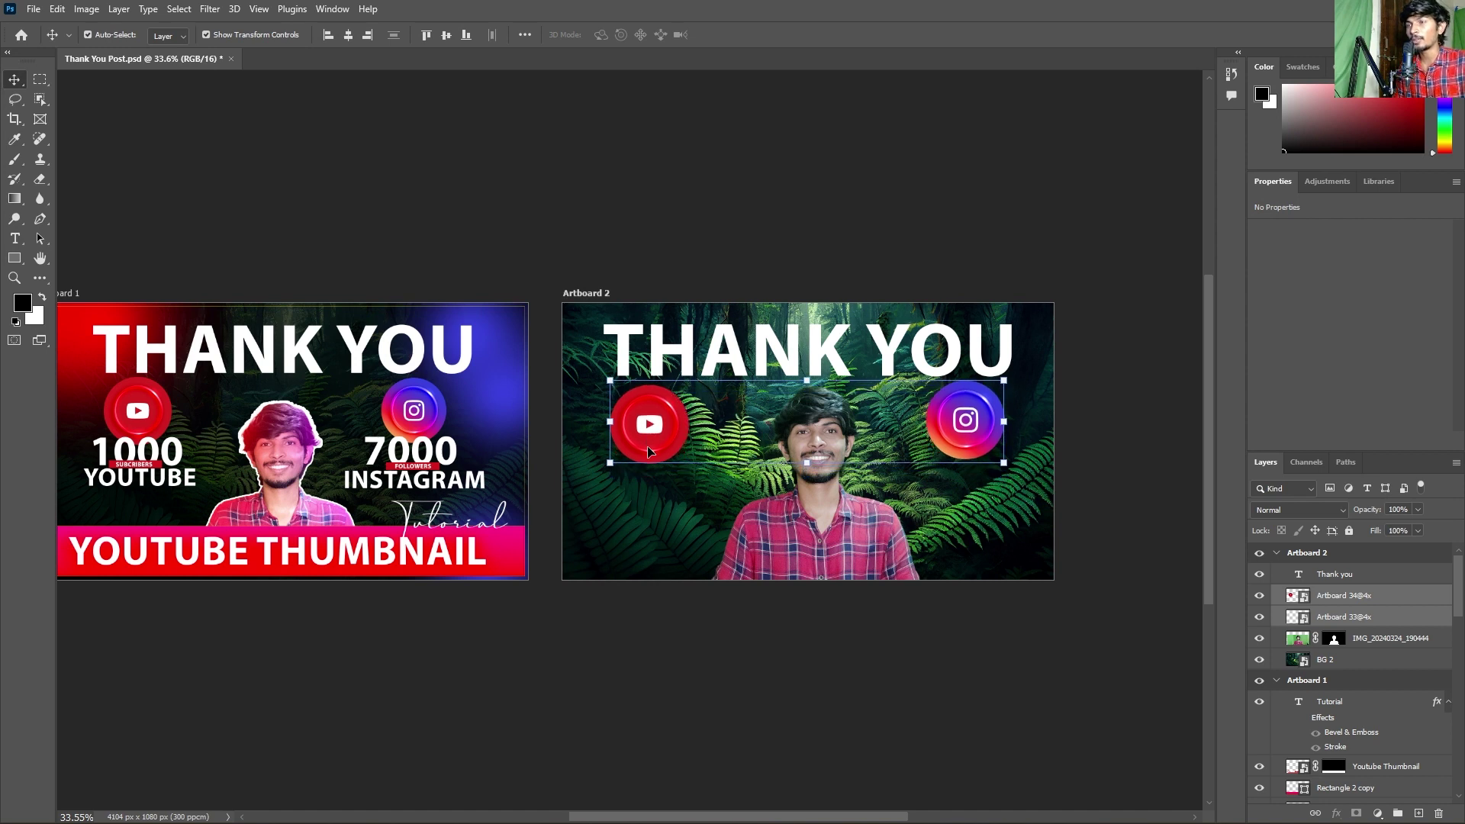
{"action": "left_click", "coordinate": [772, 675]}
- Alt-drag a copy of the THANK YOU heading below the YouTube icon
{"action": "left_click", "coordinate": [645, 416]}
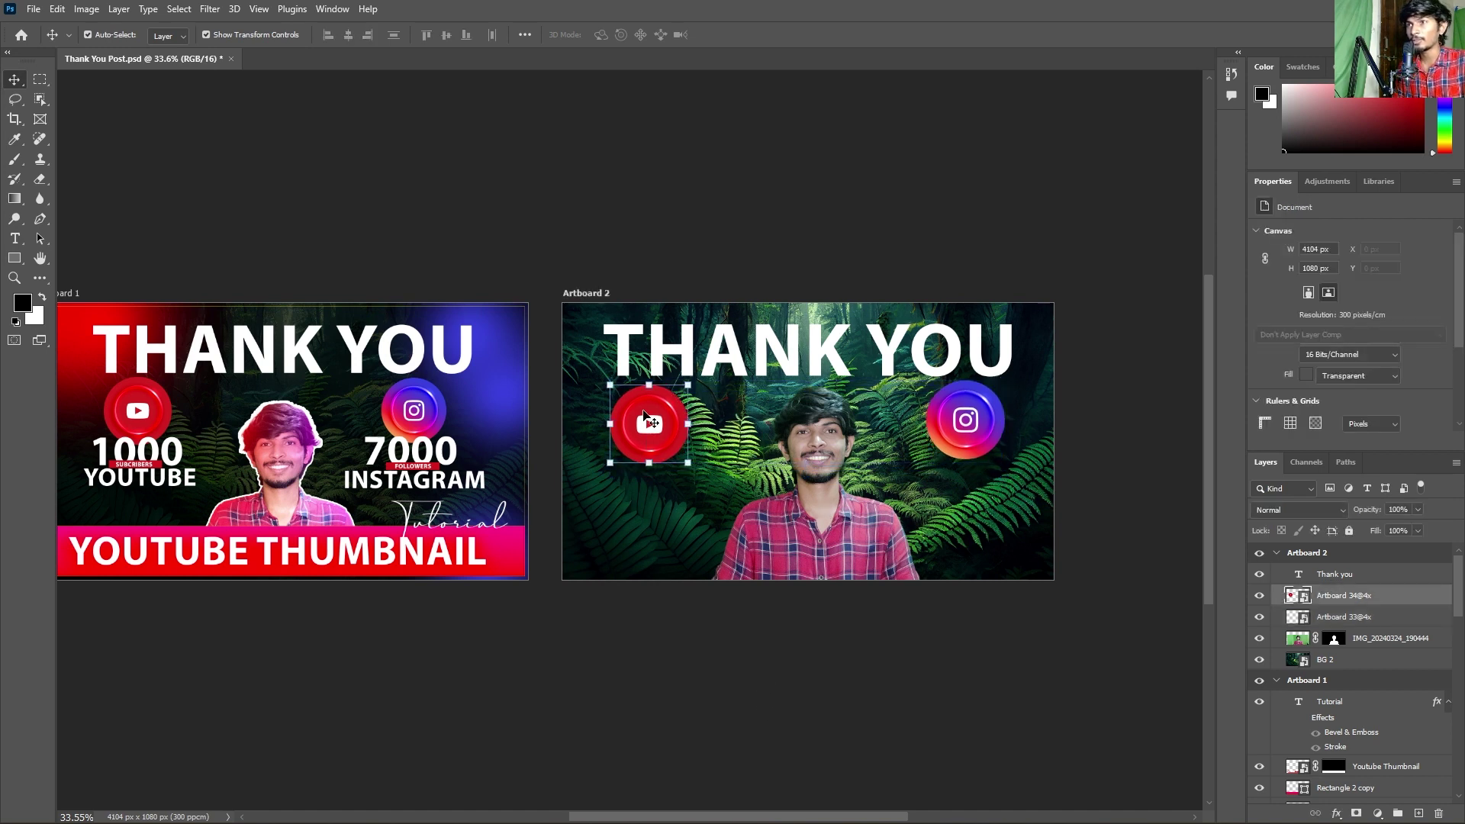
{"action": "left_click", "coordinate": [719, 360]}
{"action": "left_click_drag", "start_coordinate": [778, 351], "coordinate": [757, 500]}
- Change the copied heading's text to 1000
{"action": "double_click", "coordinate": [757, 500]}
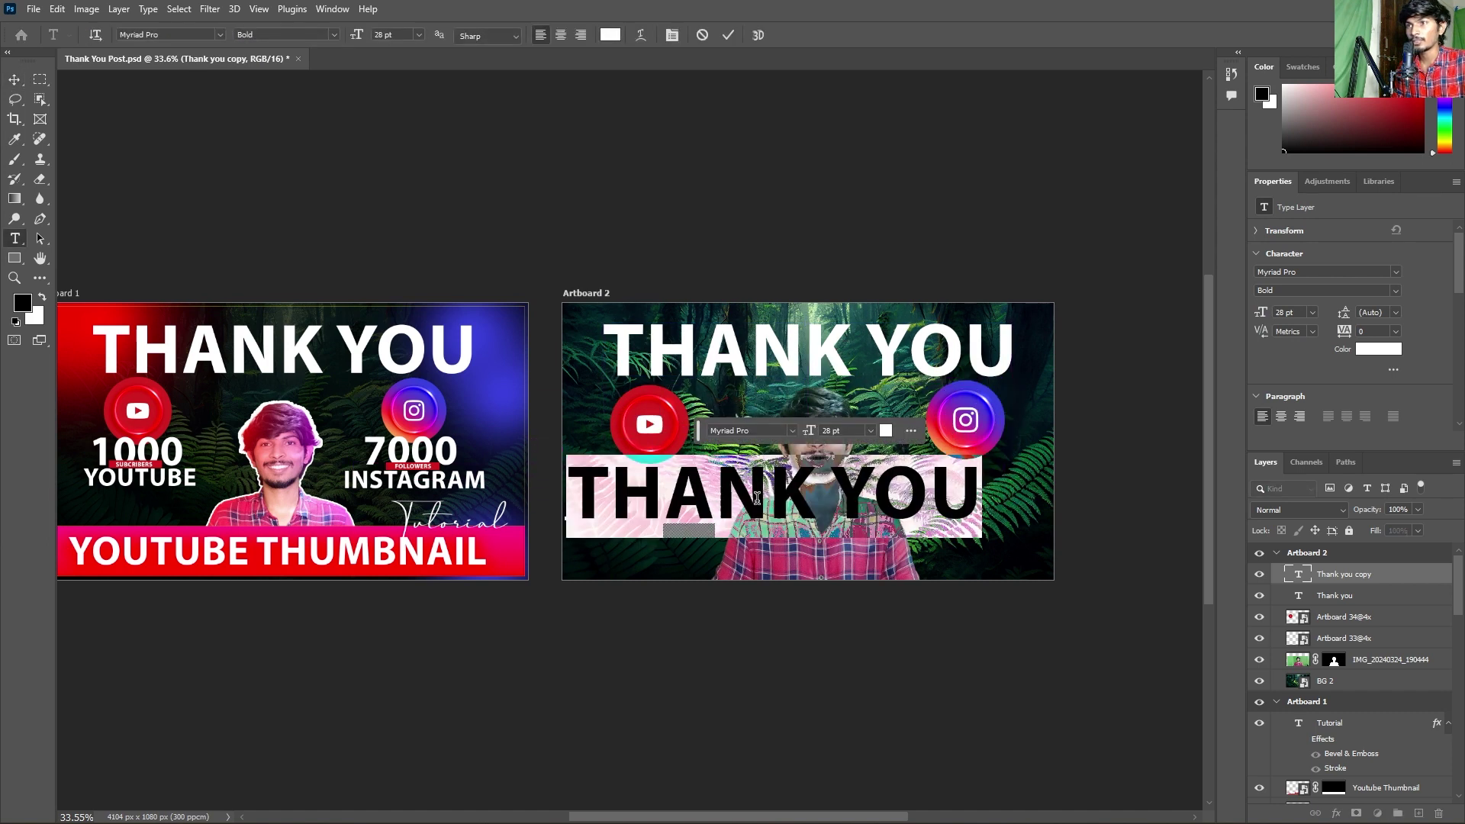
{"action": "type", "text": "100"}
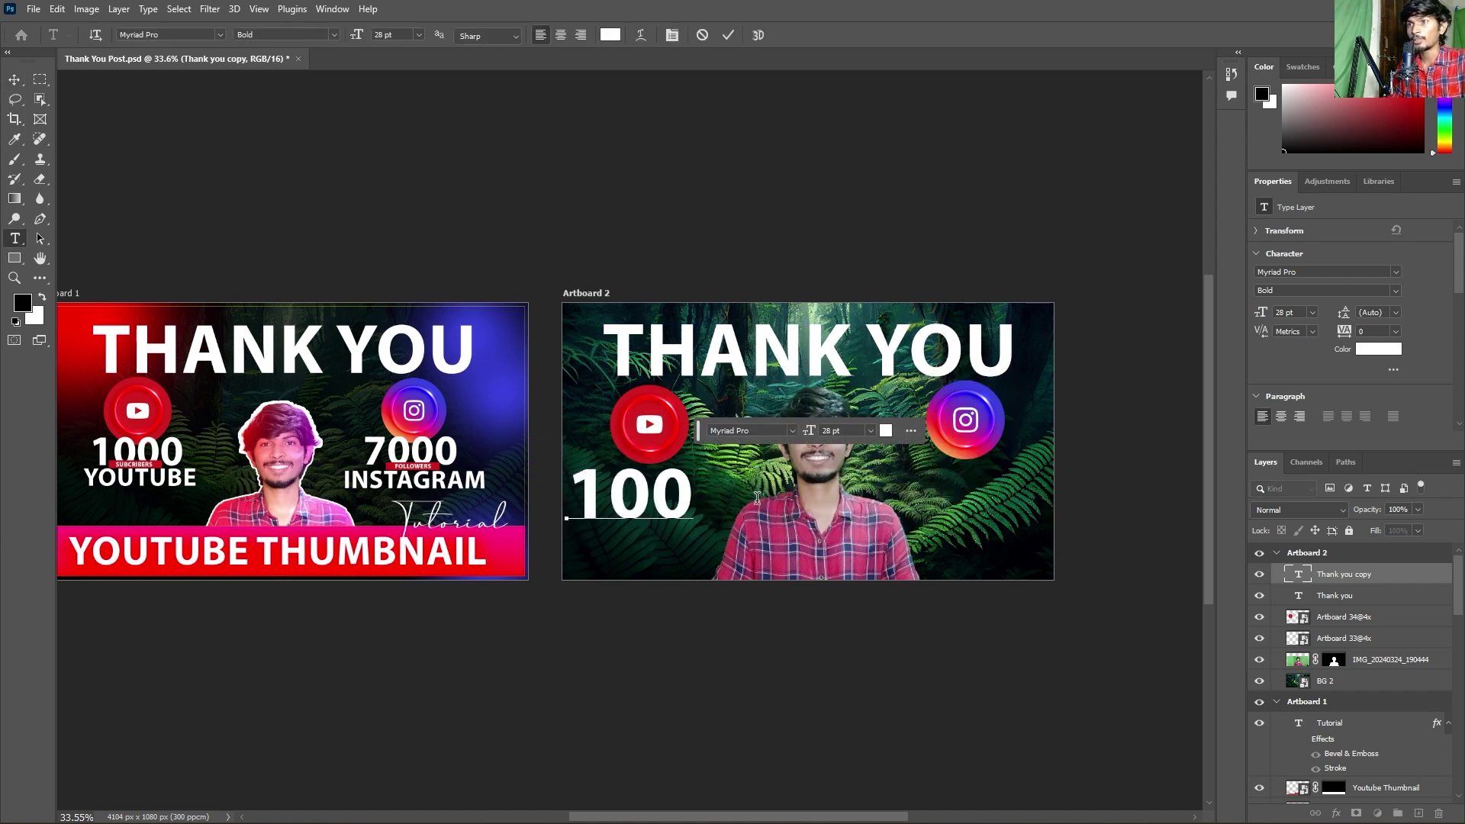
{"action": "type", "text": "0"}
{"action": "left_click", "coordinate": [729, 34]}
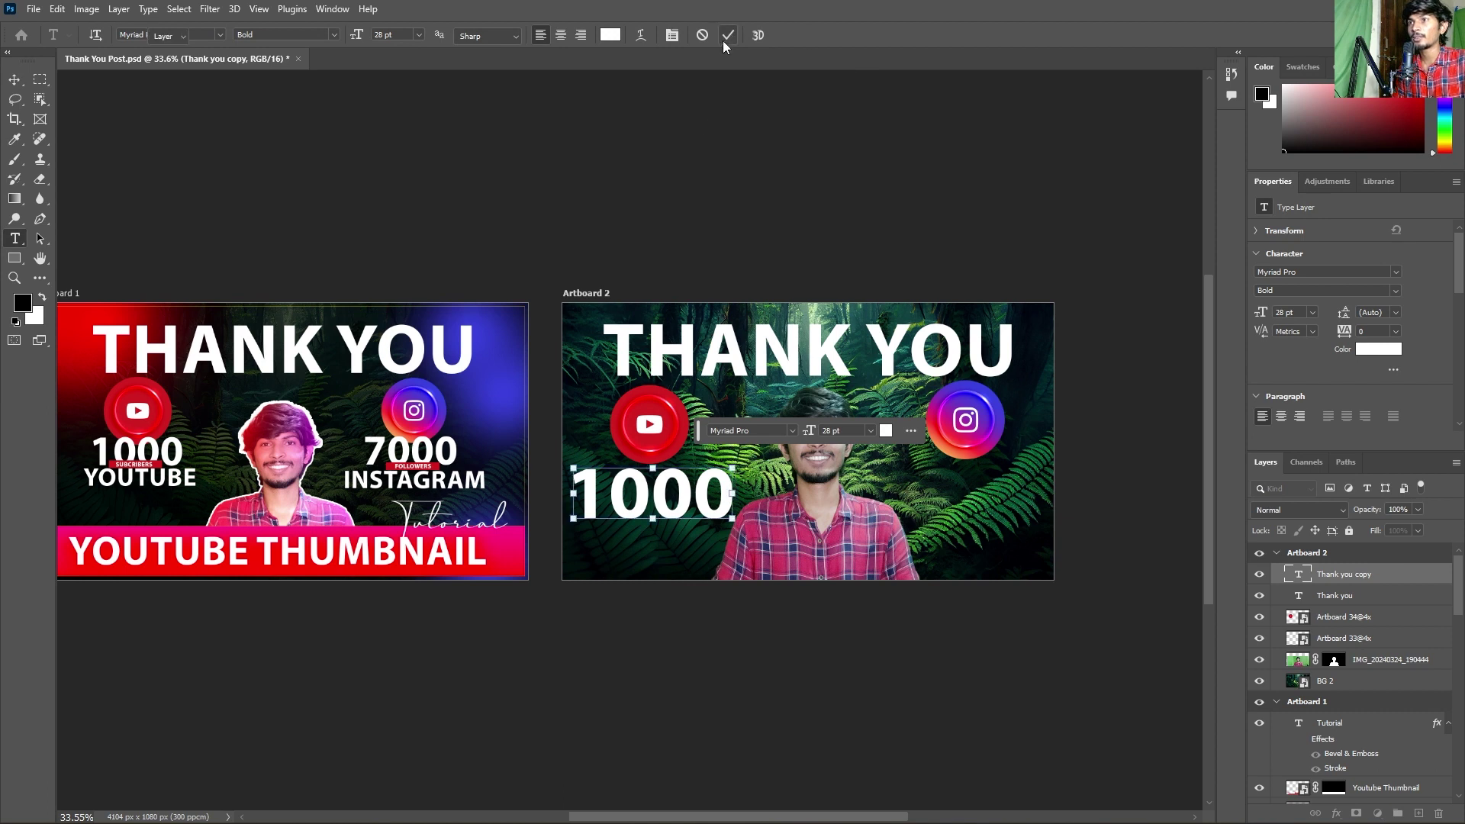
{"action": "key", "text": "v"}
{"action": "left_click_drag", "start_coordinate": [661, 493], "coordinate": [655, 489]}
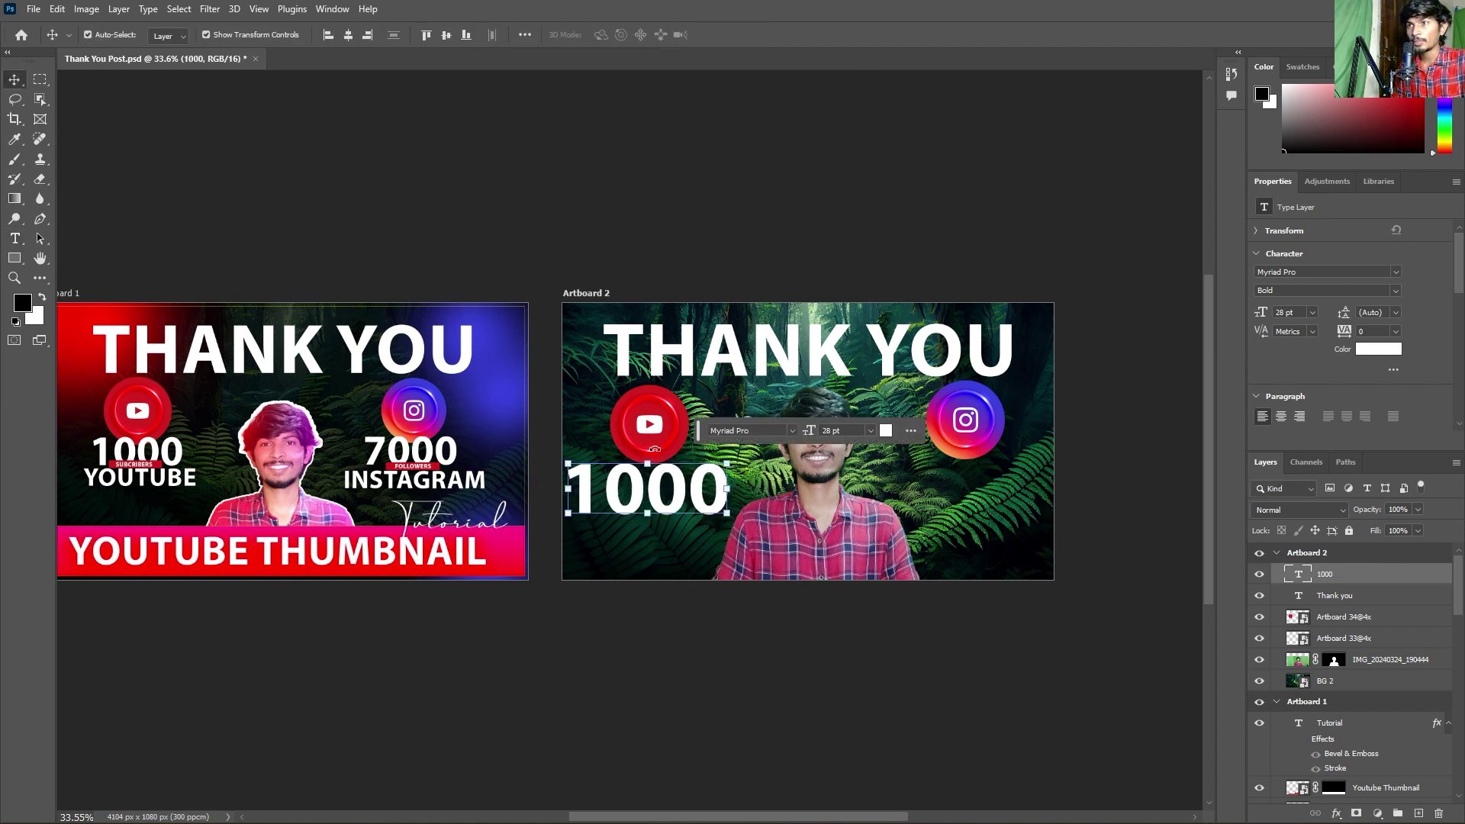
- Resize the 1000 count to 20 pt and position it under the YouTube icon
{"action": "left_click_drag", "start_coordinate": [810, 433], "coordinate": [807, 433]}
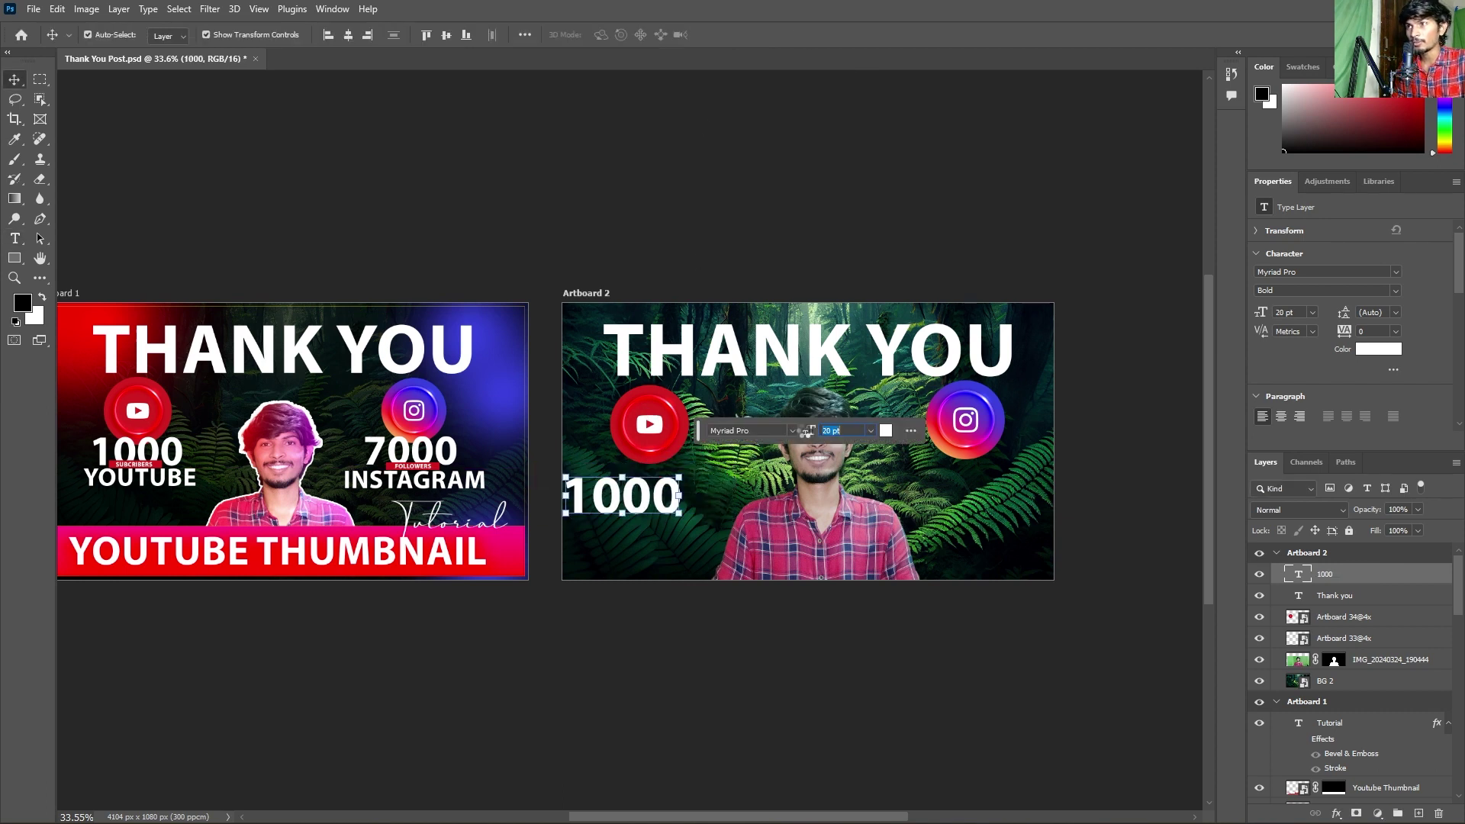
{"action": "left_click_drag", "start_coordinate": [647, 496], "coordinate": [673, 478]}
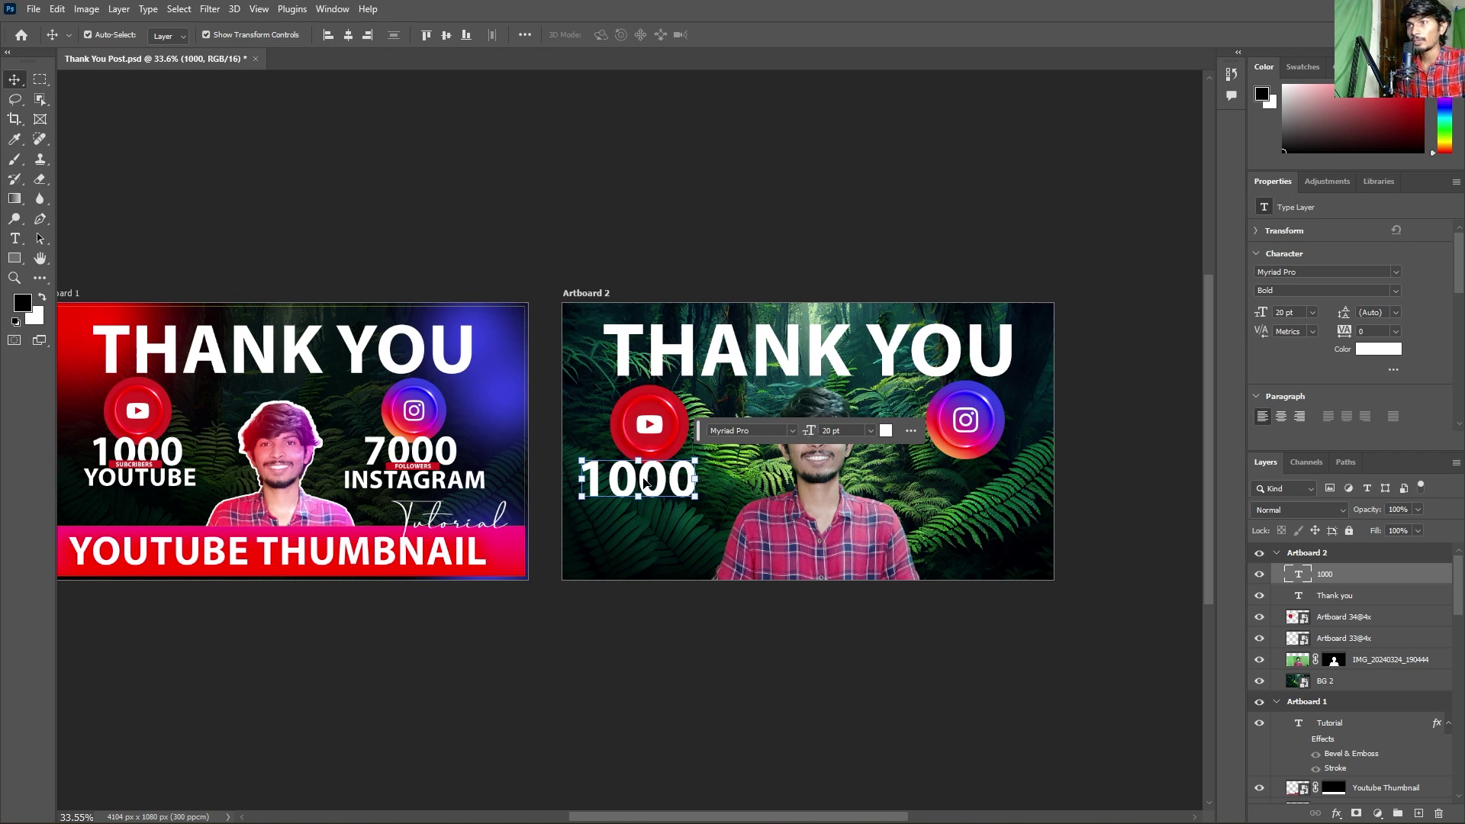
{"action": "key", "text": "shift+Right"}
{"action": "key", "text": "shift+Up"}
{"action": "key", "text": "shift+Right"}
{"action": "key", "text": "shift+Up"}
{"action": "key", "text": "shift+Up"}
{"action": "key", "text": "shift+Right"}
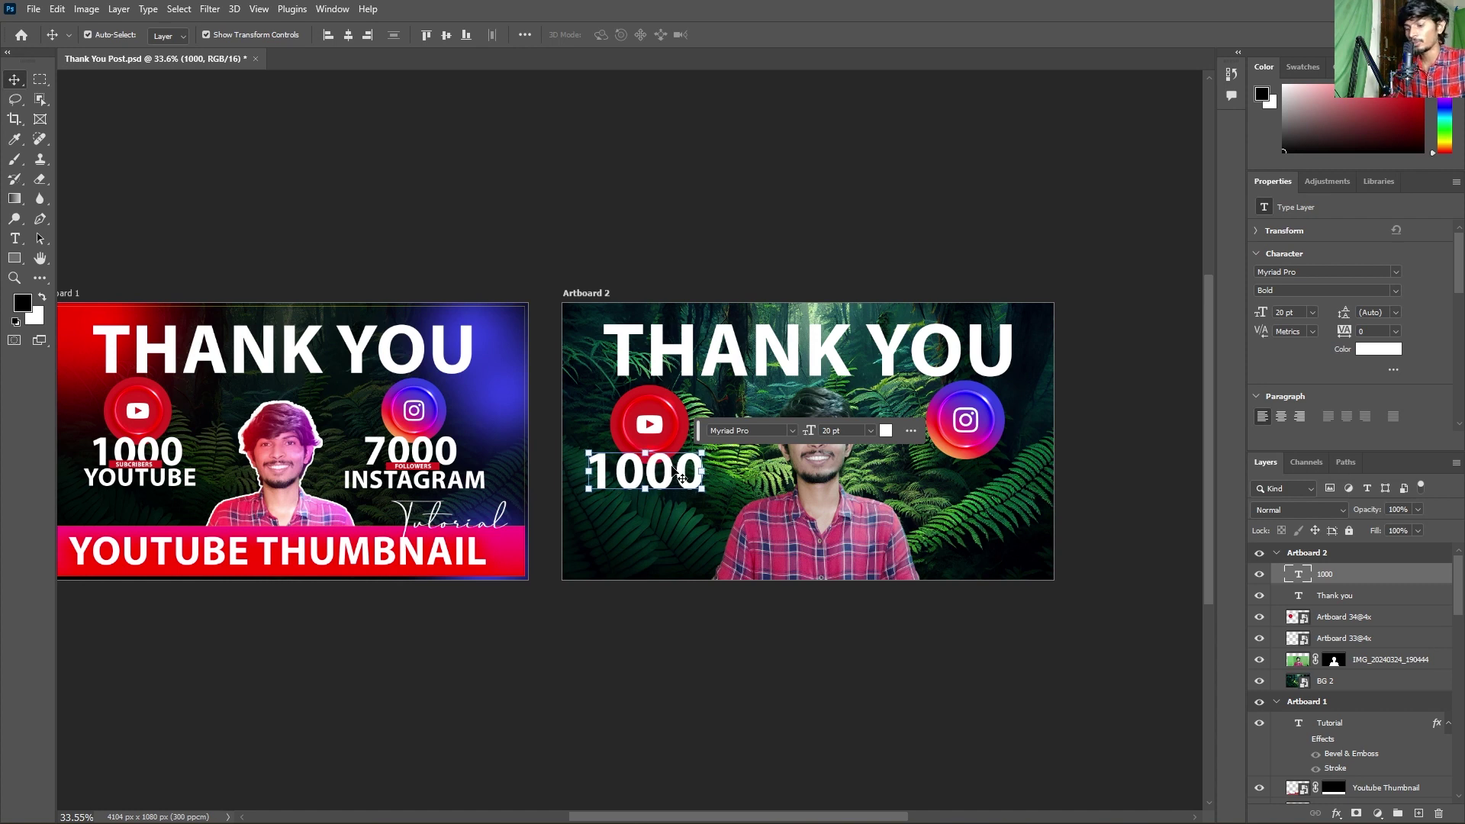
- Duplicate the count under the Instagram icon and change it to 7000
{"action": "key", "text": "ctrl+j"}
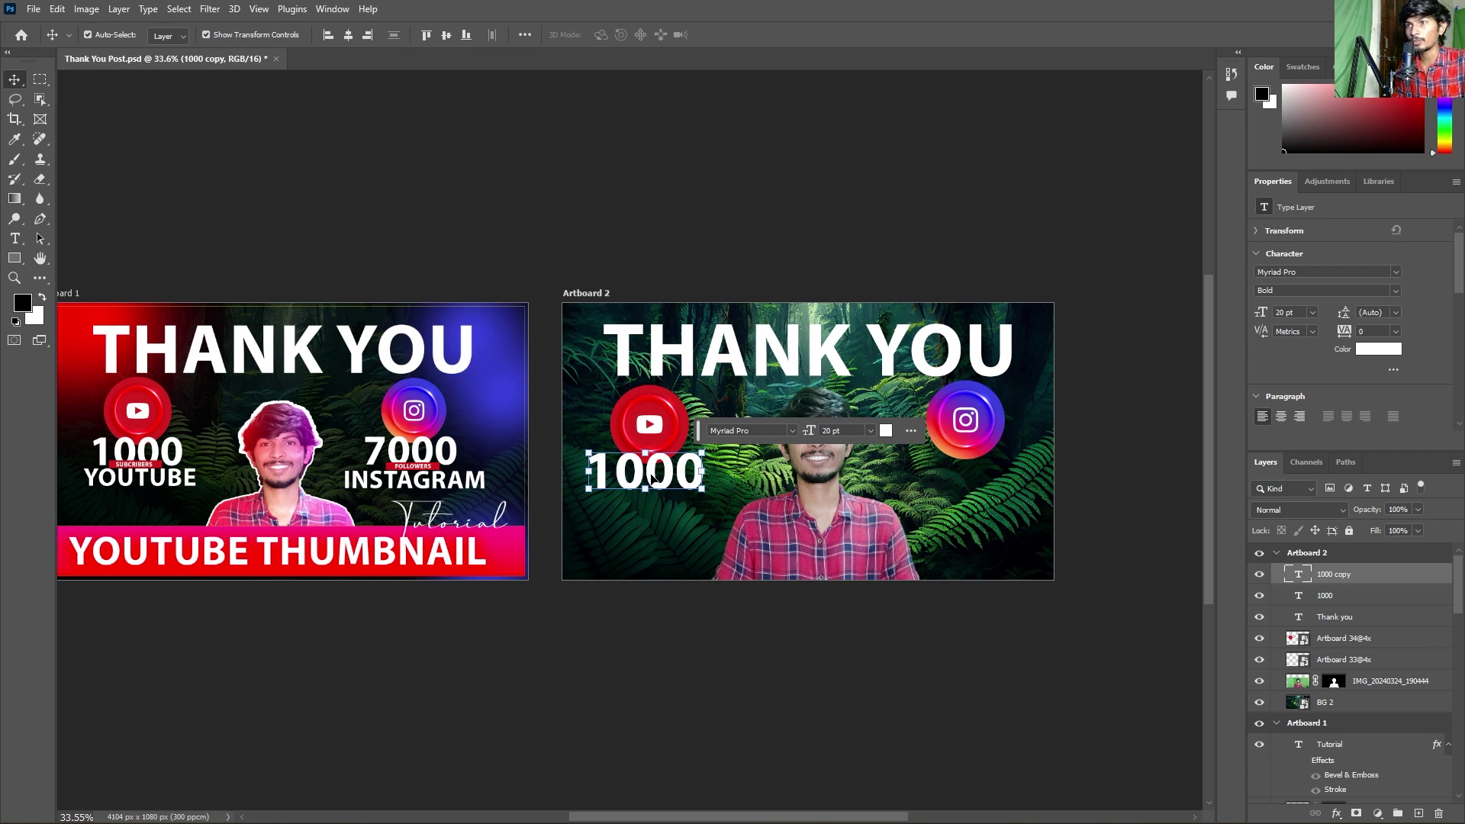
{"action": "left_click_drag", "start_coordinate": [652, 477], "coordinate": [970, 480]}
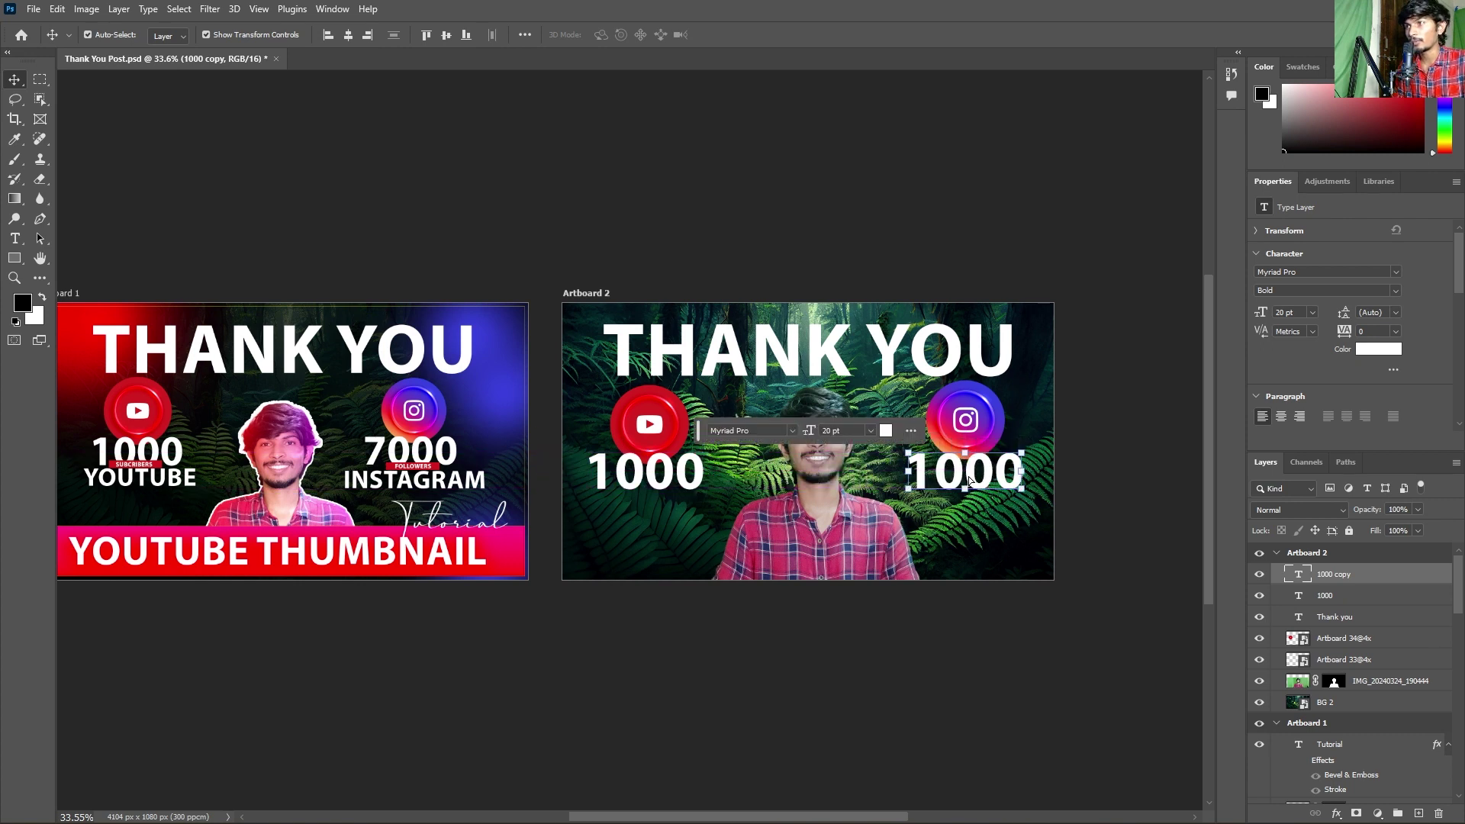
{"action": "double_click", "coordinate": [967, 478]}
{"action": "left_click_drag", "start_coordinate": [934, 472], "coordinate": [908, 470]}
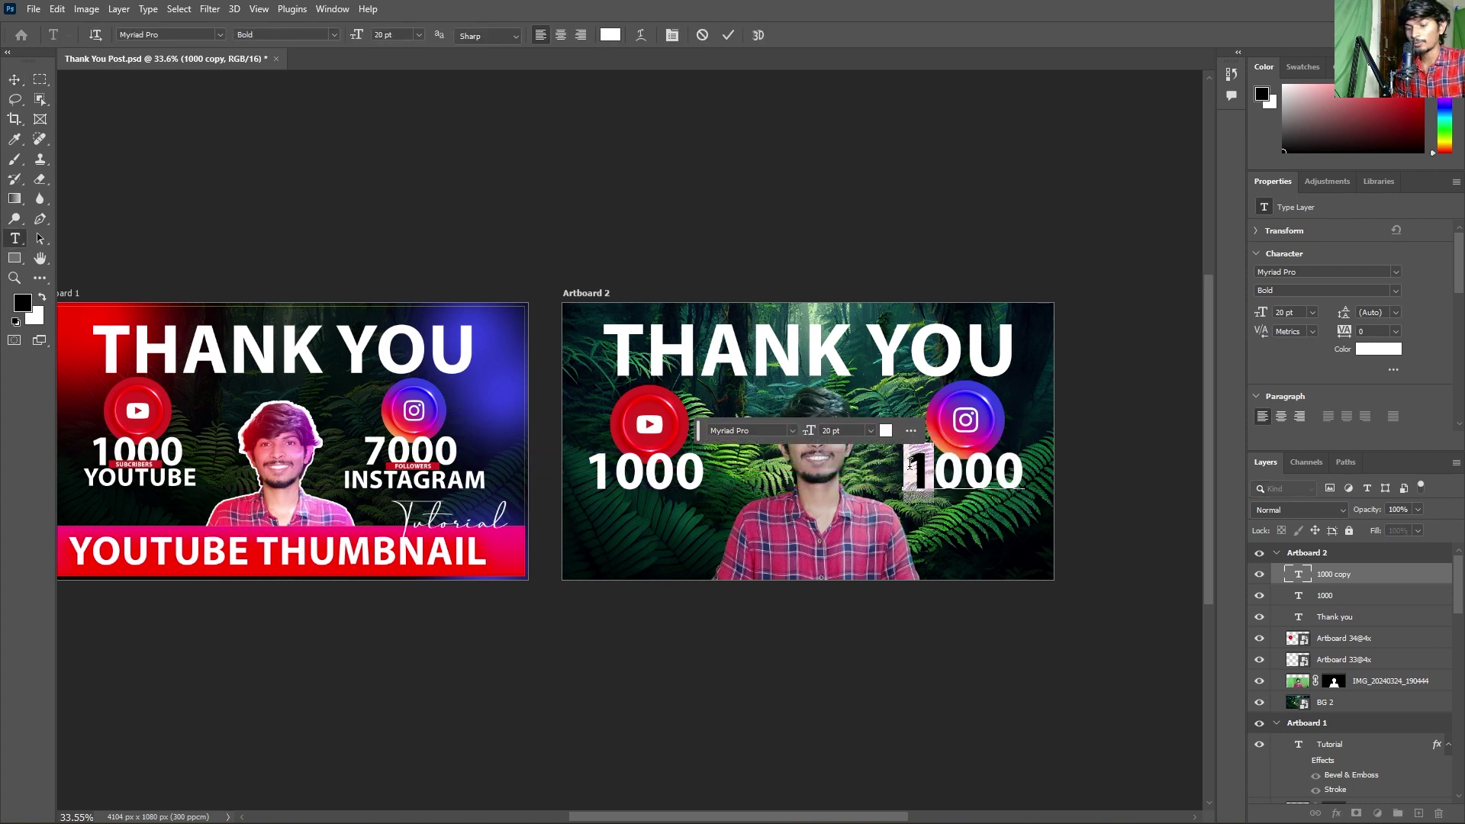
{"action": "type", "text": "7"}
{"action": "left_click", "coordinate": [729, 34]}
{"action": "key", "text": "v"}
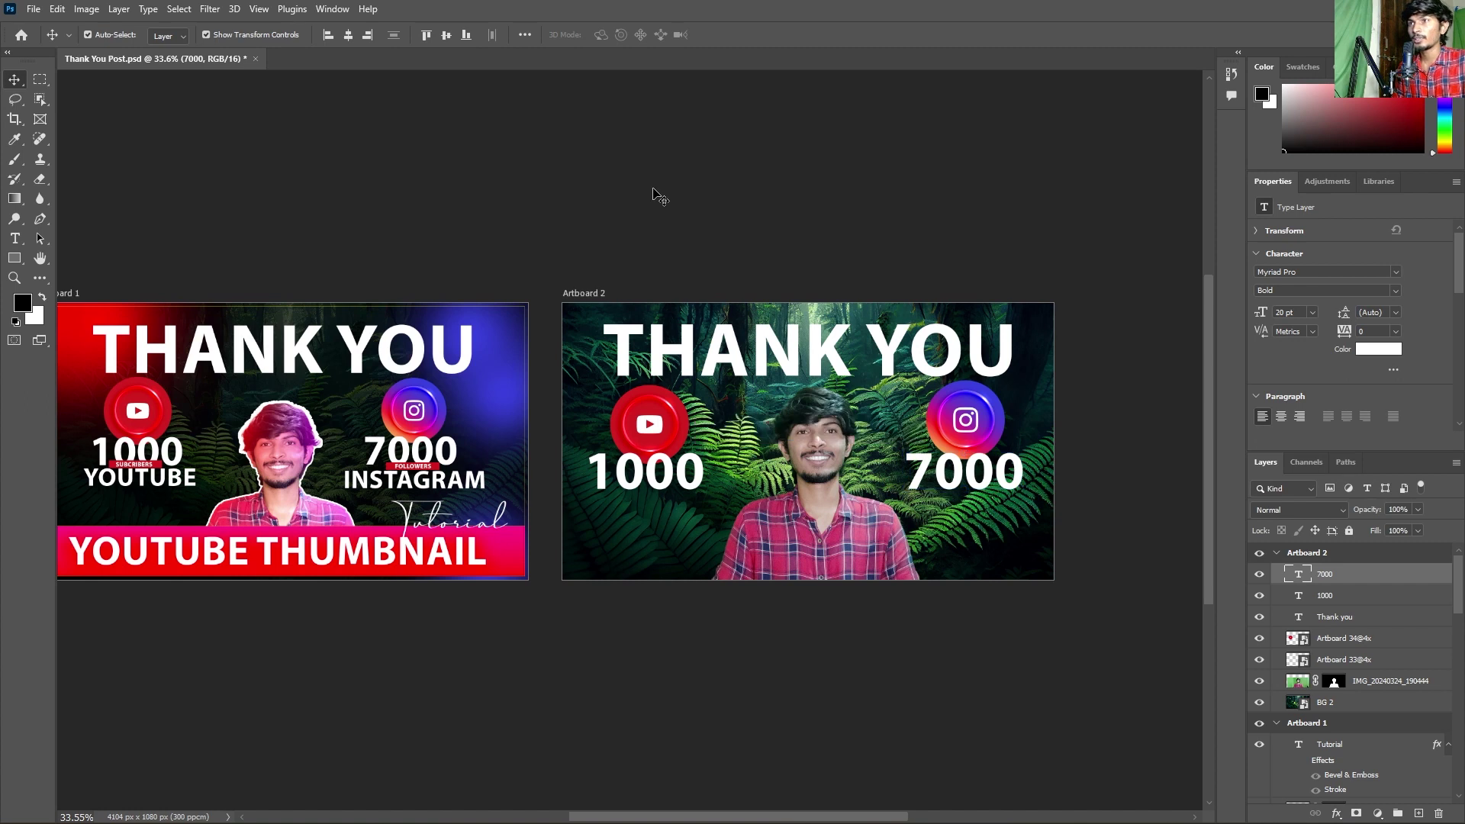
{"action": "left_click", "coordinate": [653, 226]}
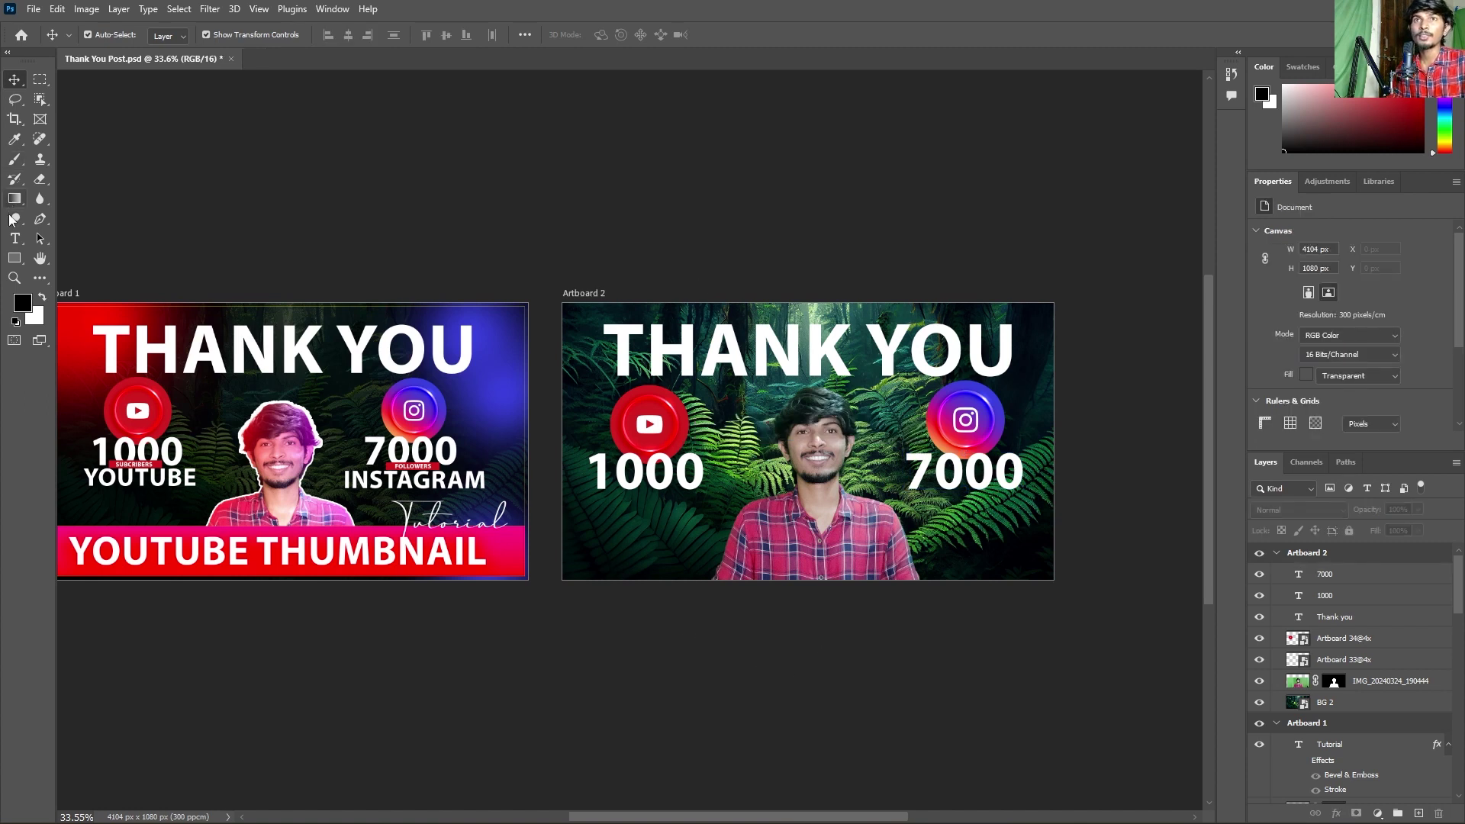
- Draw a thin white rectangle beneath the 1000 count and set its stroke to 0 px
{"action": "left_click", "coordinate": [15, 259]}
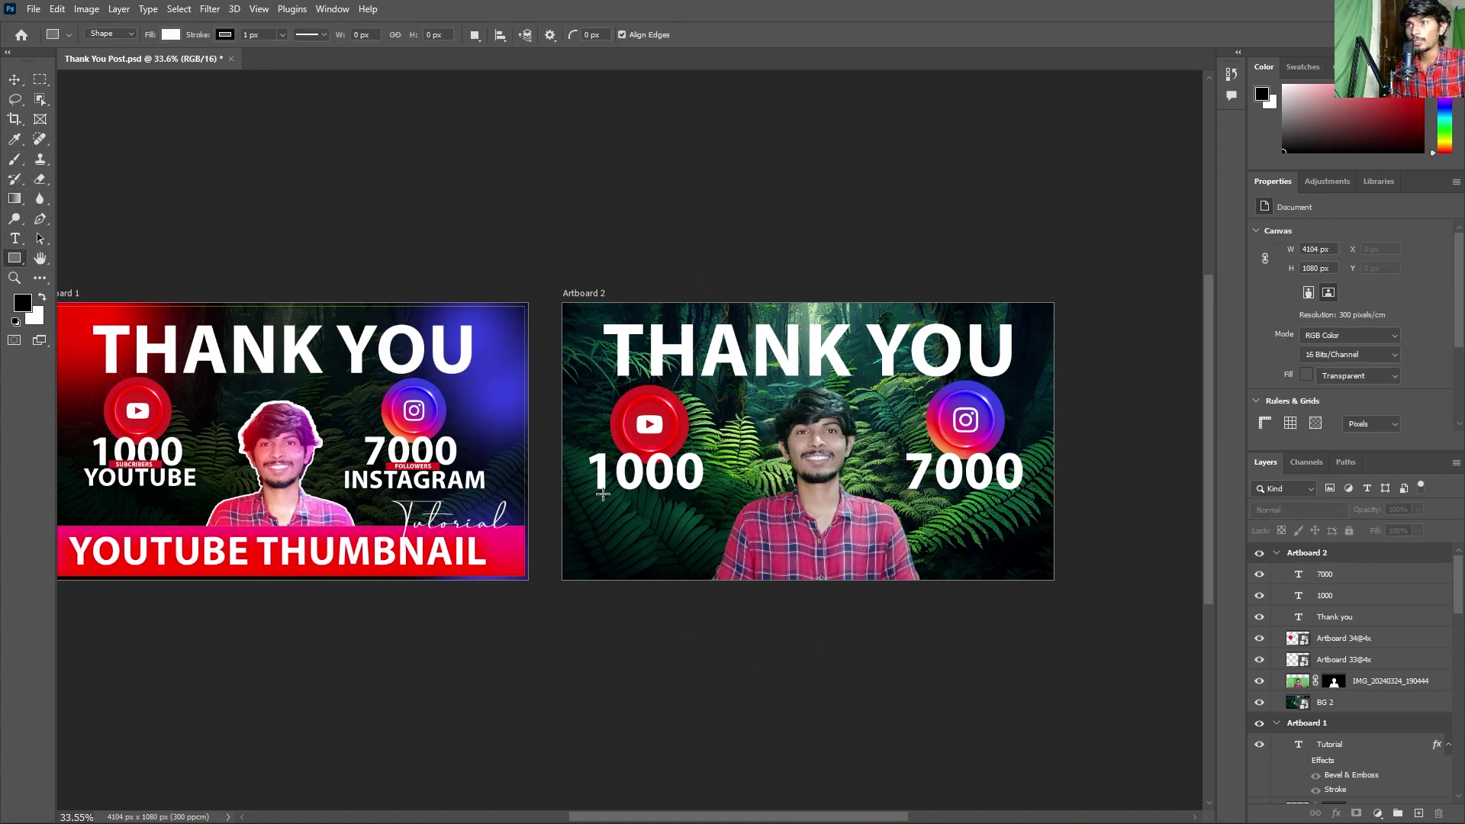
{"action": "mouse_move", "coordinate": [611, 489]}
{"action": "left_mouse_down"}
{"action": "mouse_move", "coordinate": [717, 505]}
{"action": "mouse_move", "coordinate": [630, 494]}
{"action": "left_mouse_up"}
{"action": "left_click", "coordinate": [11, 82]}
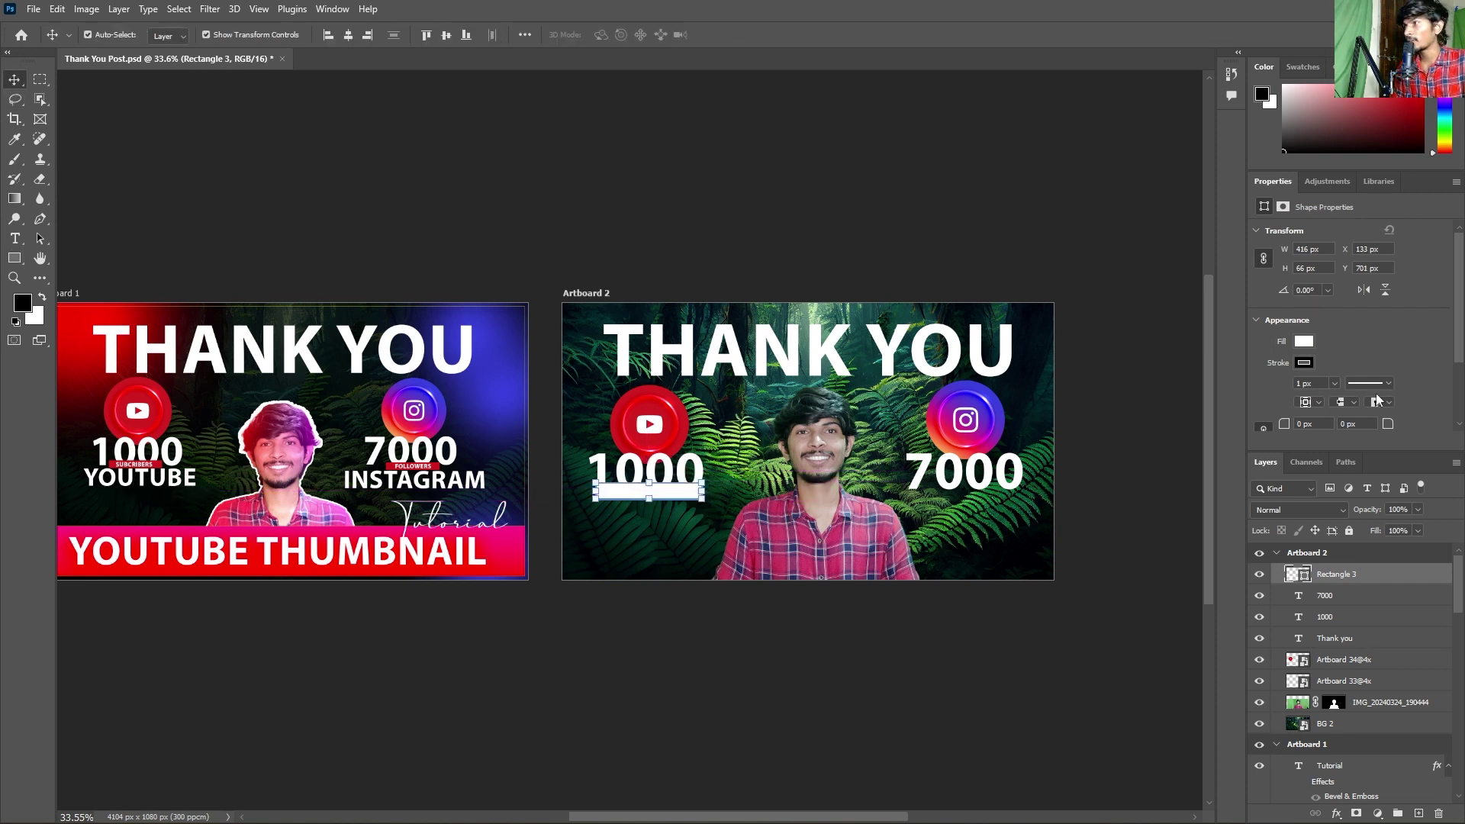
{"action": "left_click_drag", "start_coordinate": [1336, 405], "coordinate": [1238, 406]}
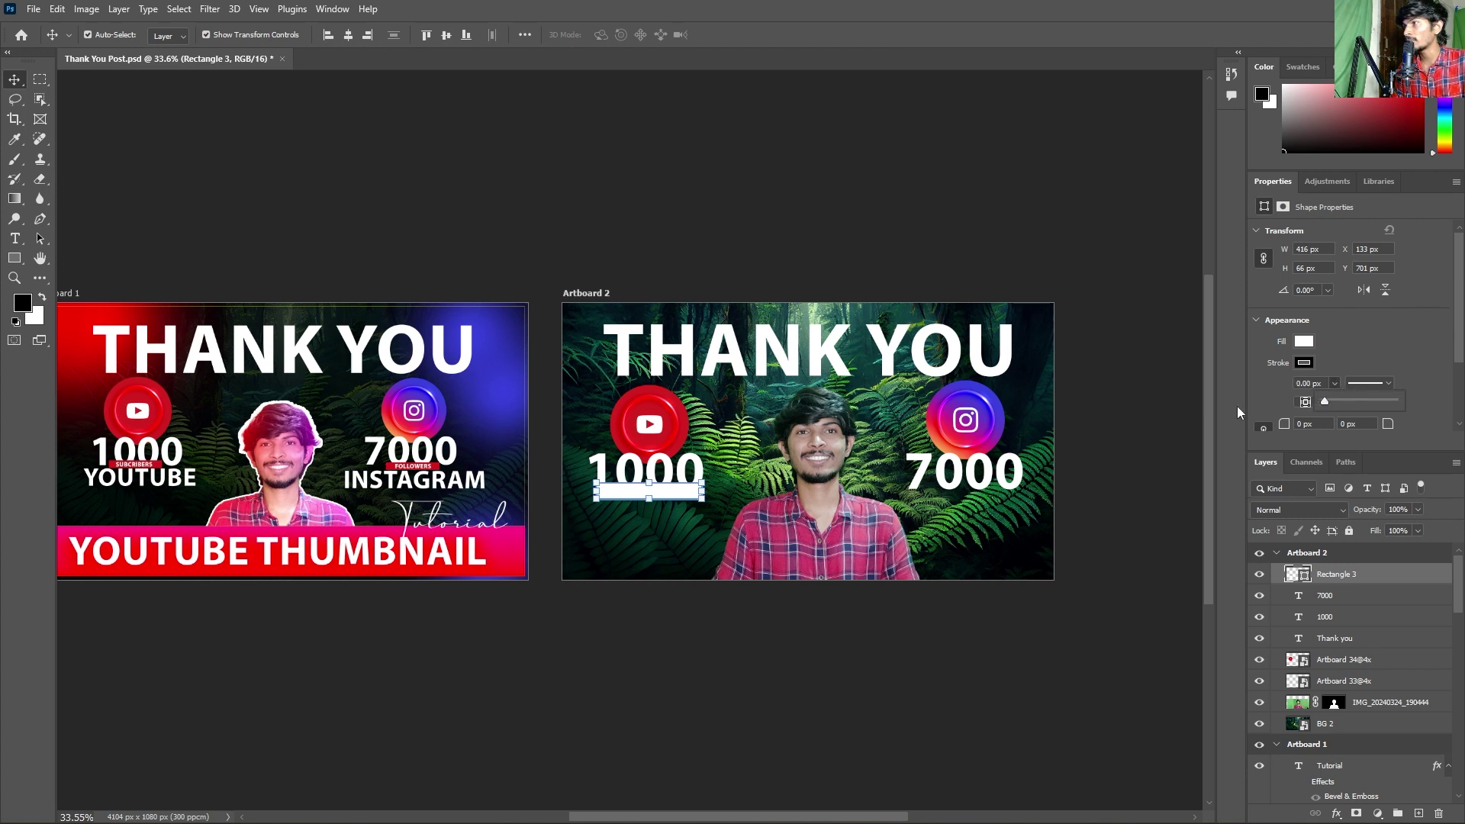
{"action": "left_click", "coordinate": [657, 641]}
- Move the white bar slightly lower beneath the 1000 count
{"action": "left_click", "coordinate": [647, 490]}
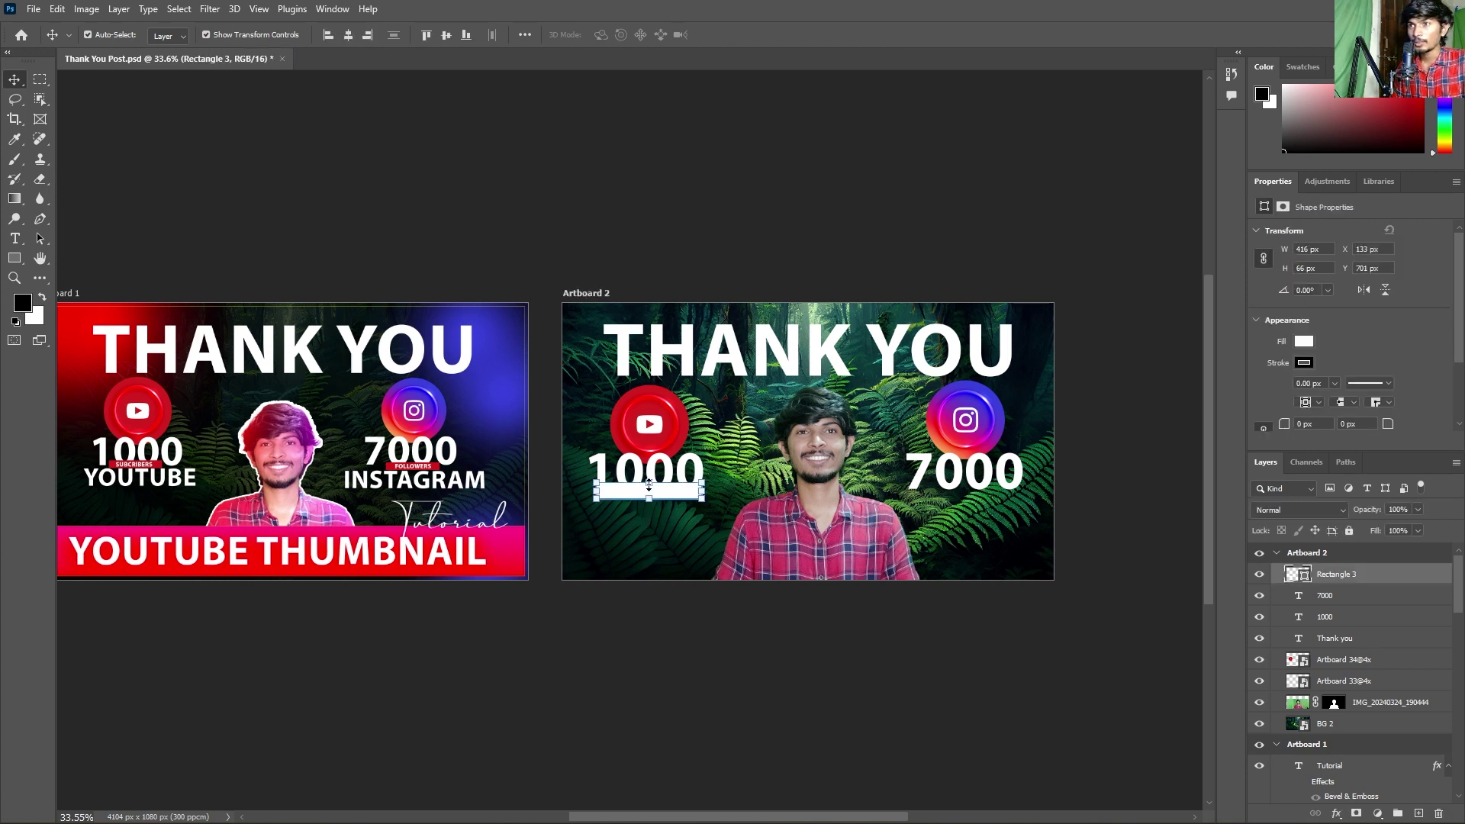
{"action": "key", "text": "ctrl+t"}
{"action": "left_click_drag", "start_coordinate": [638, 492], "coordinate": [637, 502]}
{"action": "key", "text": "Return"}
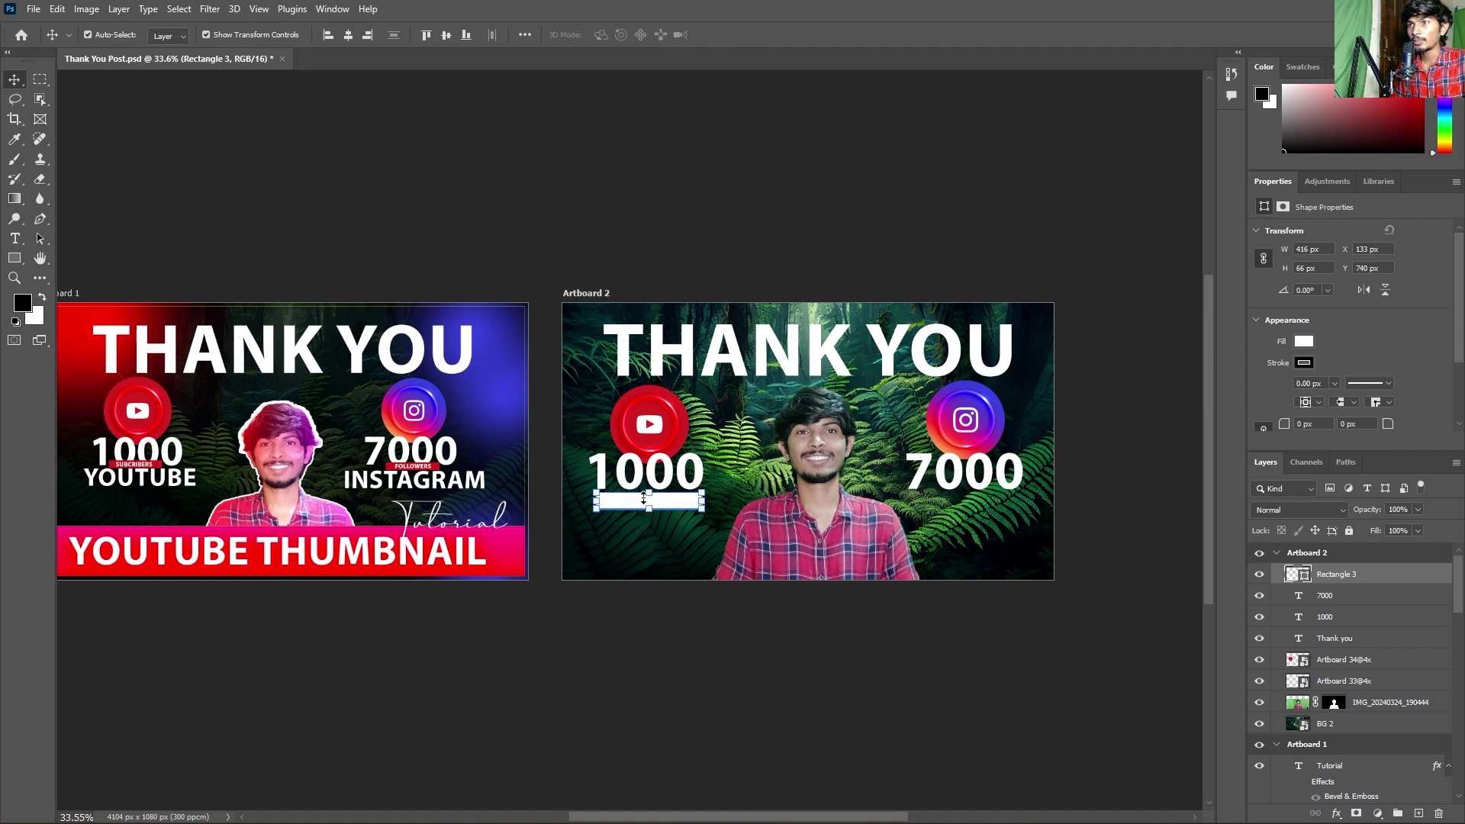
{"action": "left_click", "coordinate": [661, 468]}
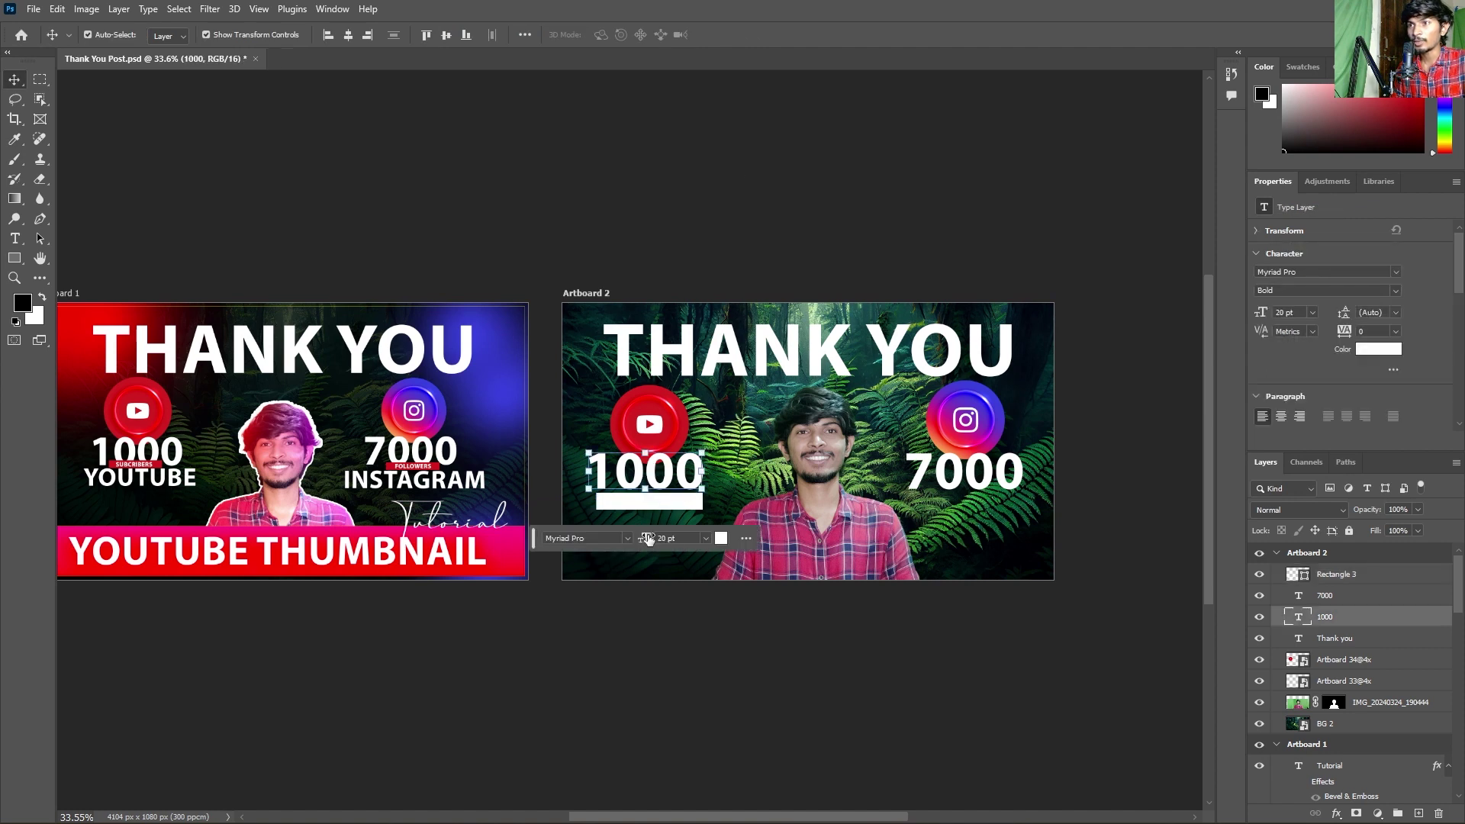
- Set the 1000 and 7000 counts to 16 pt and shift them right to line up
{"action": "left_click_drag", "start_coordinate": [648, 539], "coordinate": [636, 539]}
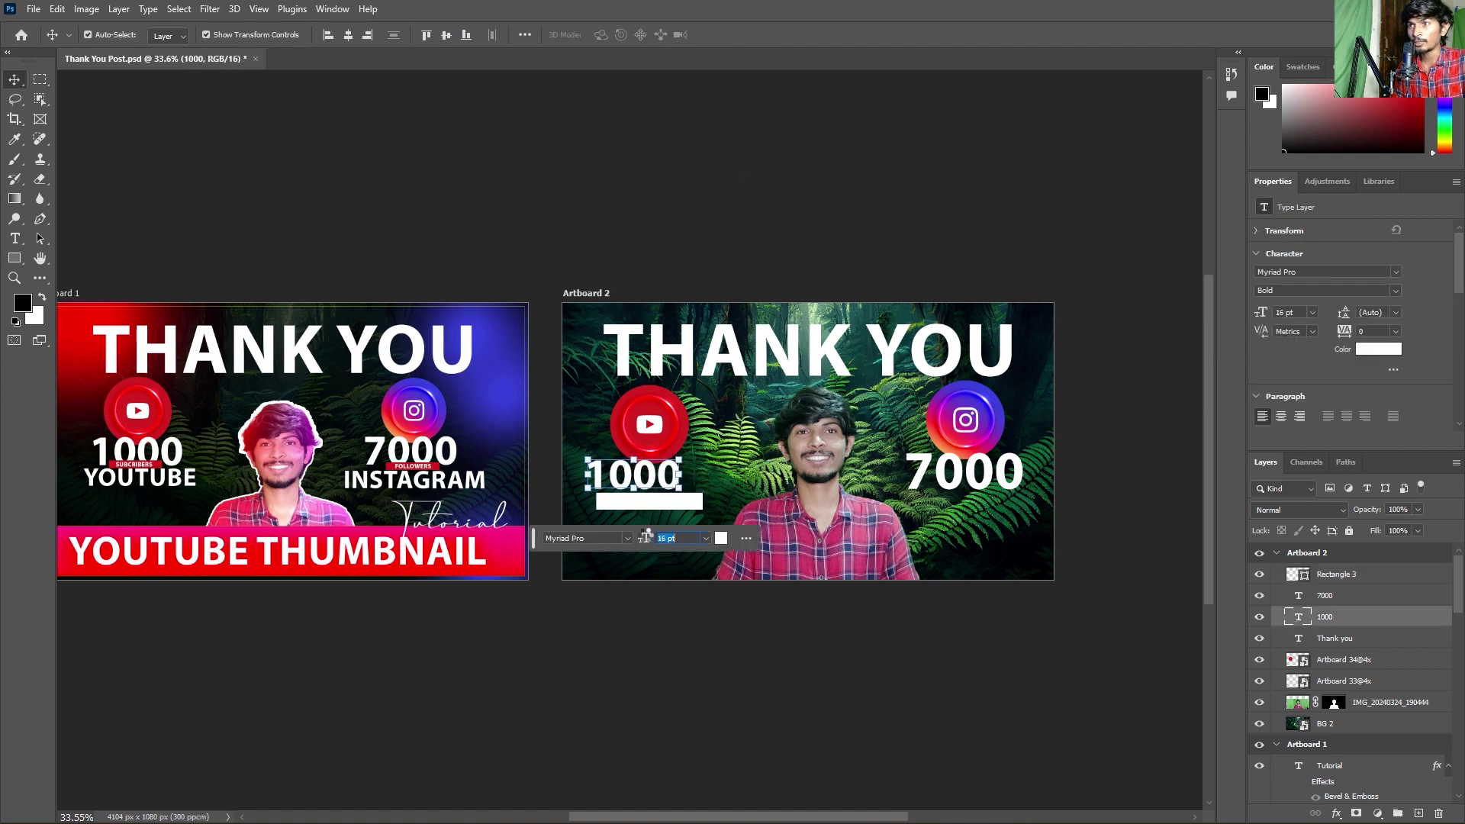
{"action": "left_click_drag", "start_coordinate": [637, 480], "coordinate": [651, 477]}
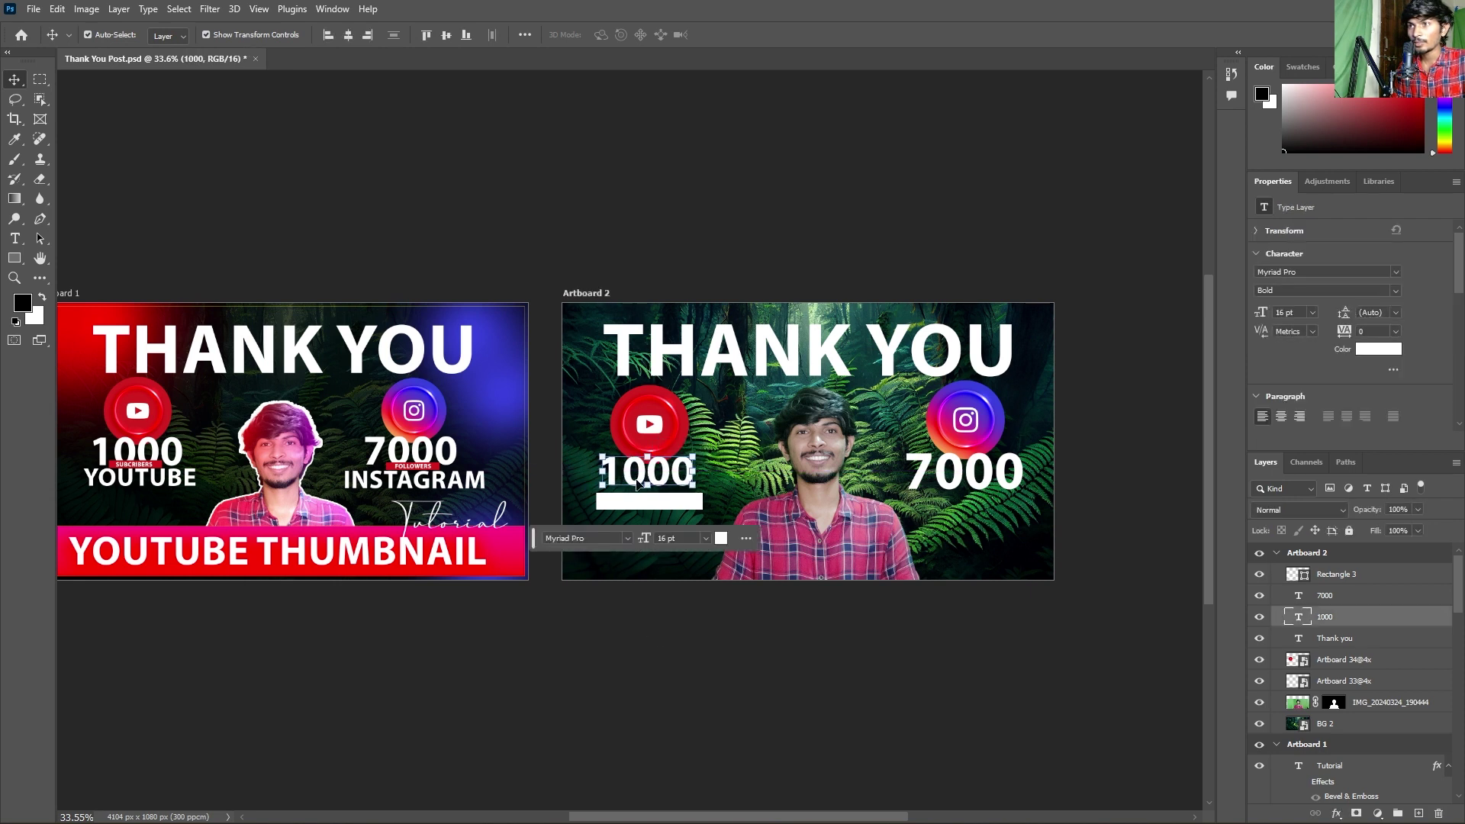
{"action": "left_click", "coordinate": [977, 485]}
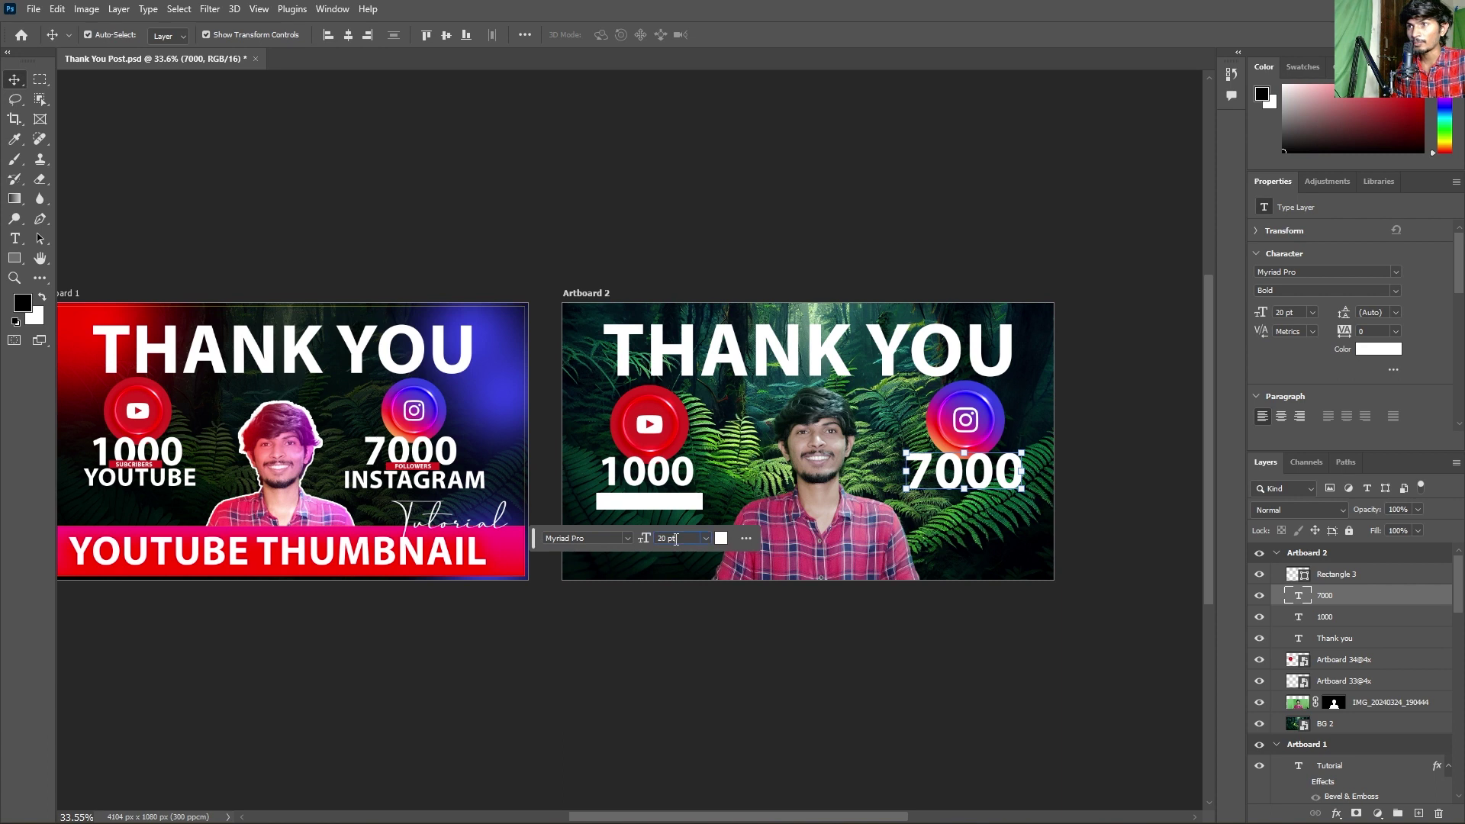
{"action": "type", "text": "16"}
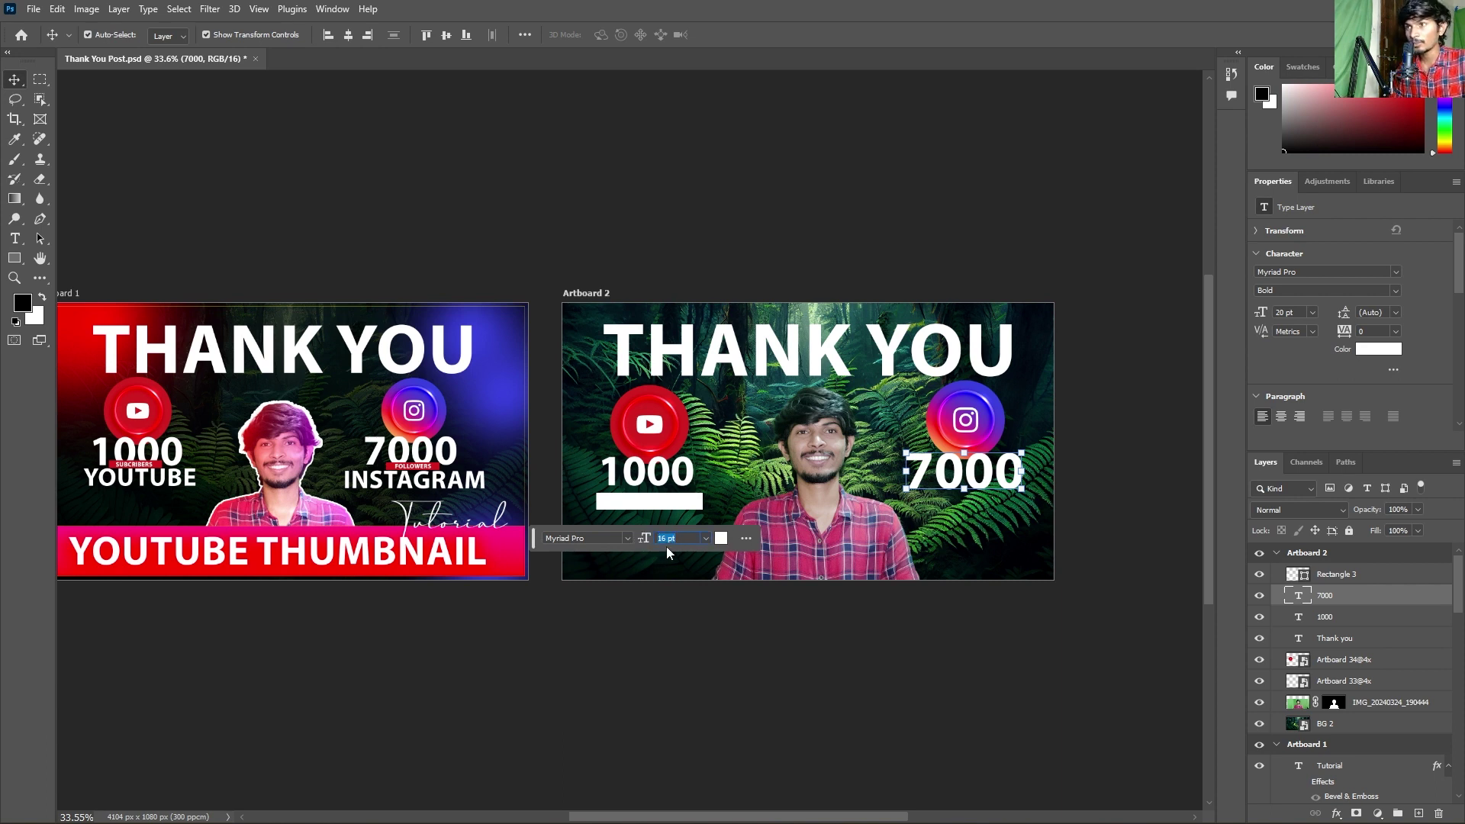
{"action": "key", "text": "Return"}
{"action": "left_click", "coordinate": [724, 643]}
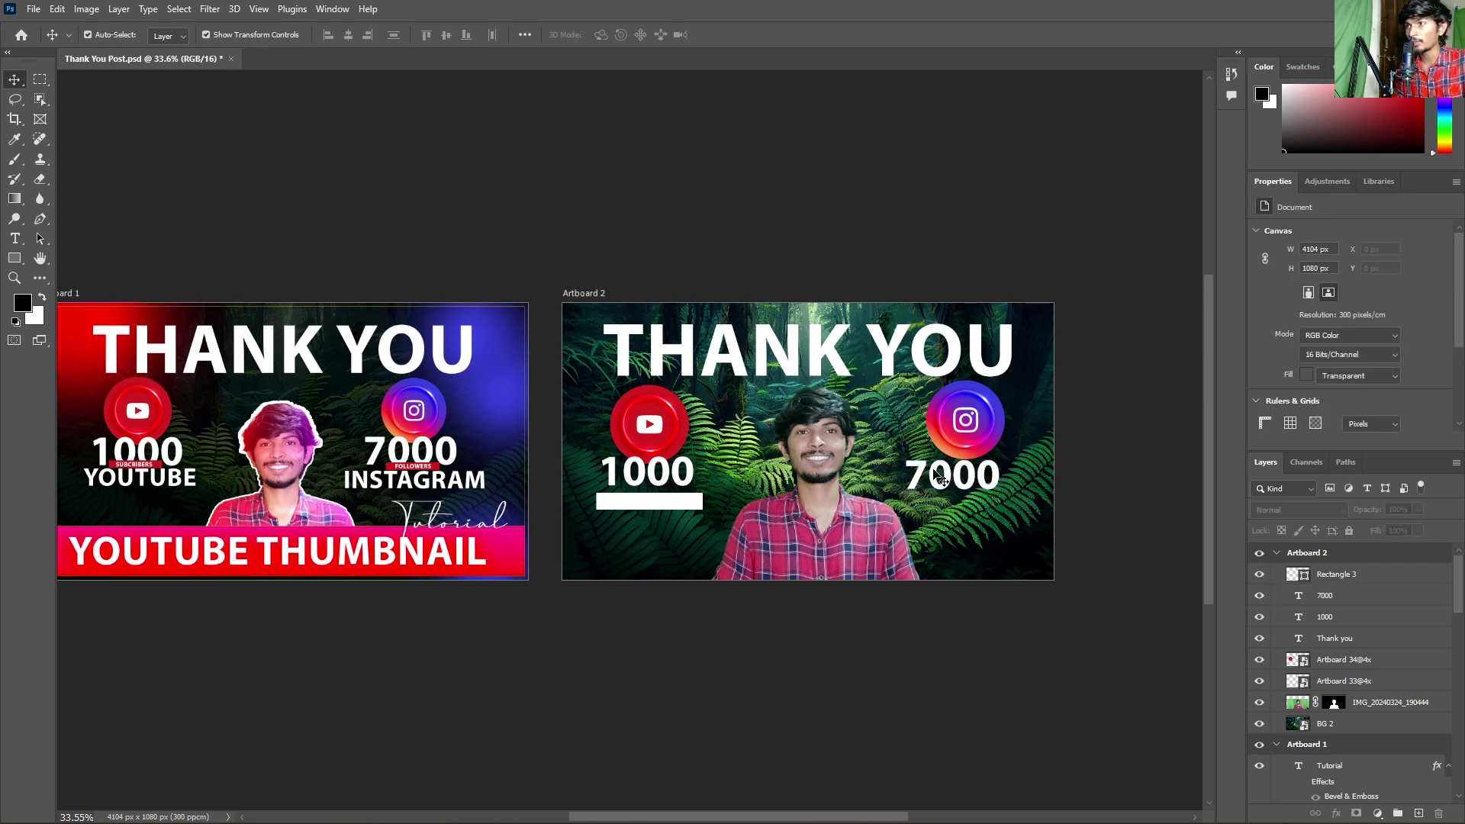
{"action": "left_click_drag", "start_coordinate": [935, 472], "coordinate": [947, 468]}
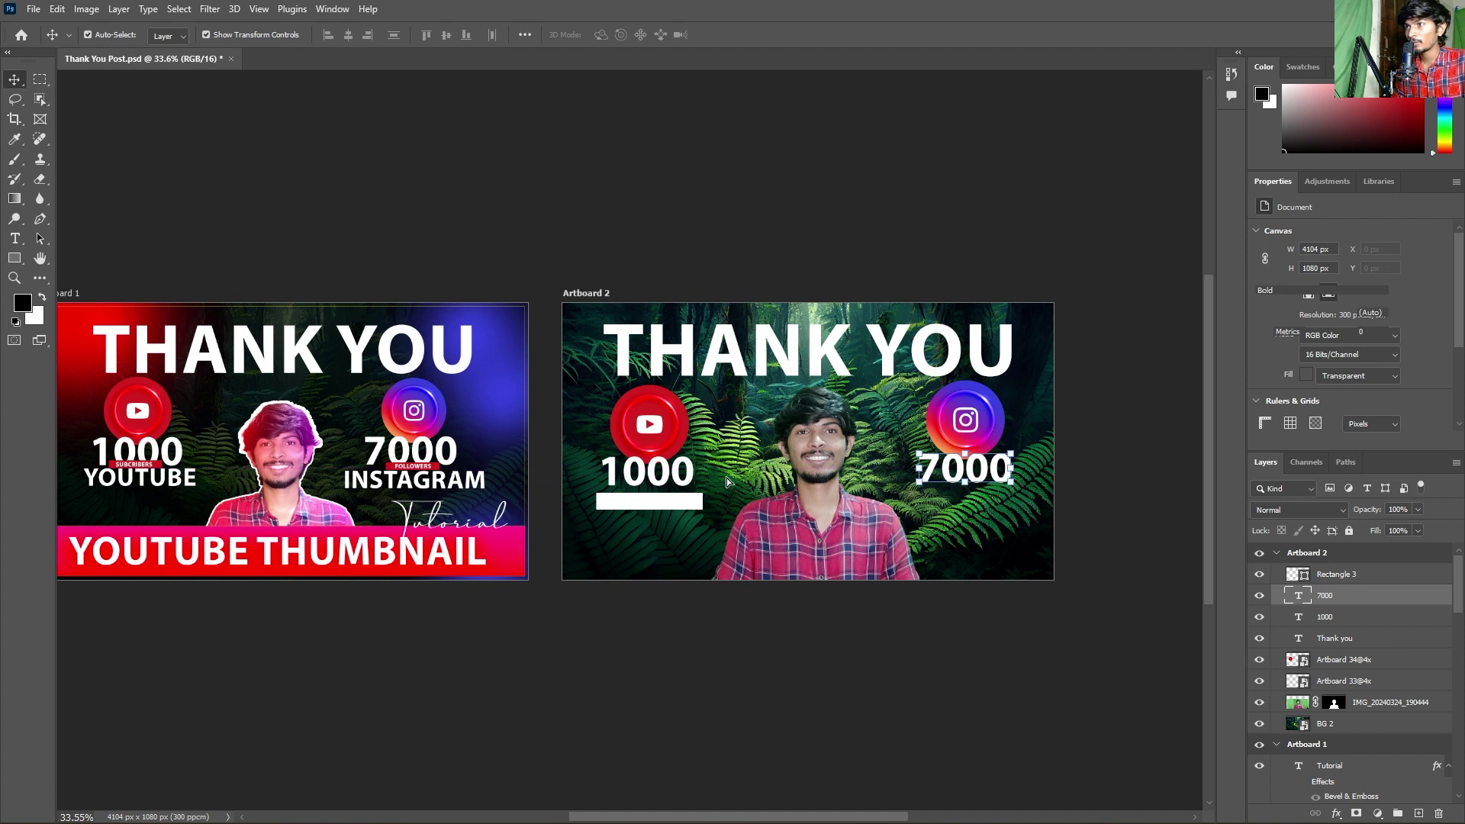
- Free Transform the white bar beneath the 1000 count
{"action": "left_click", "coordinate": [689, 503]}
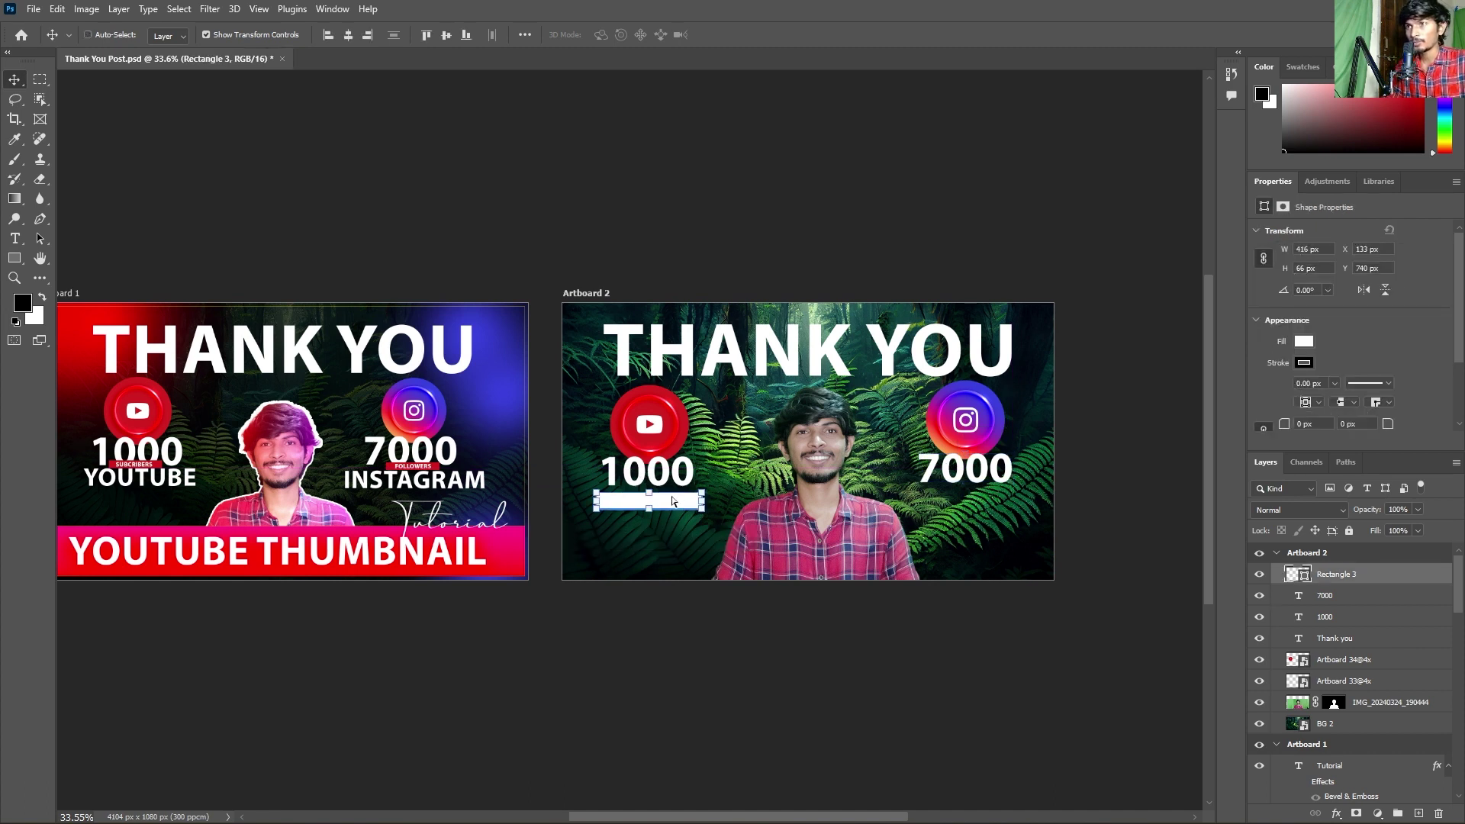
{"action": "key", "text": "ctrl+t"}
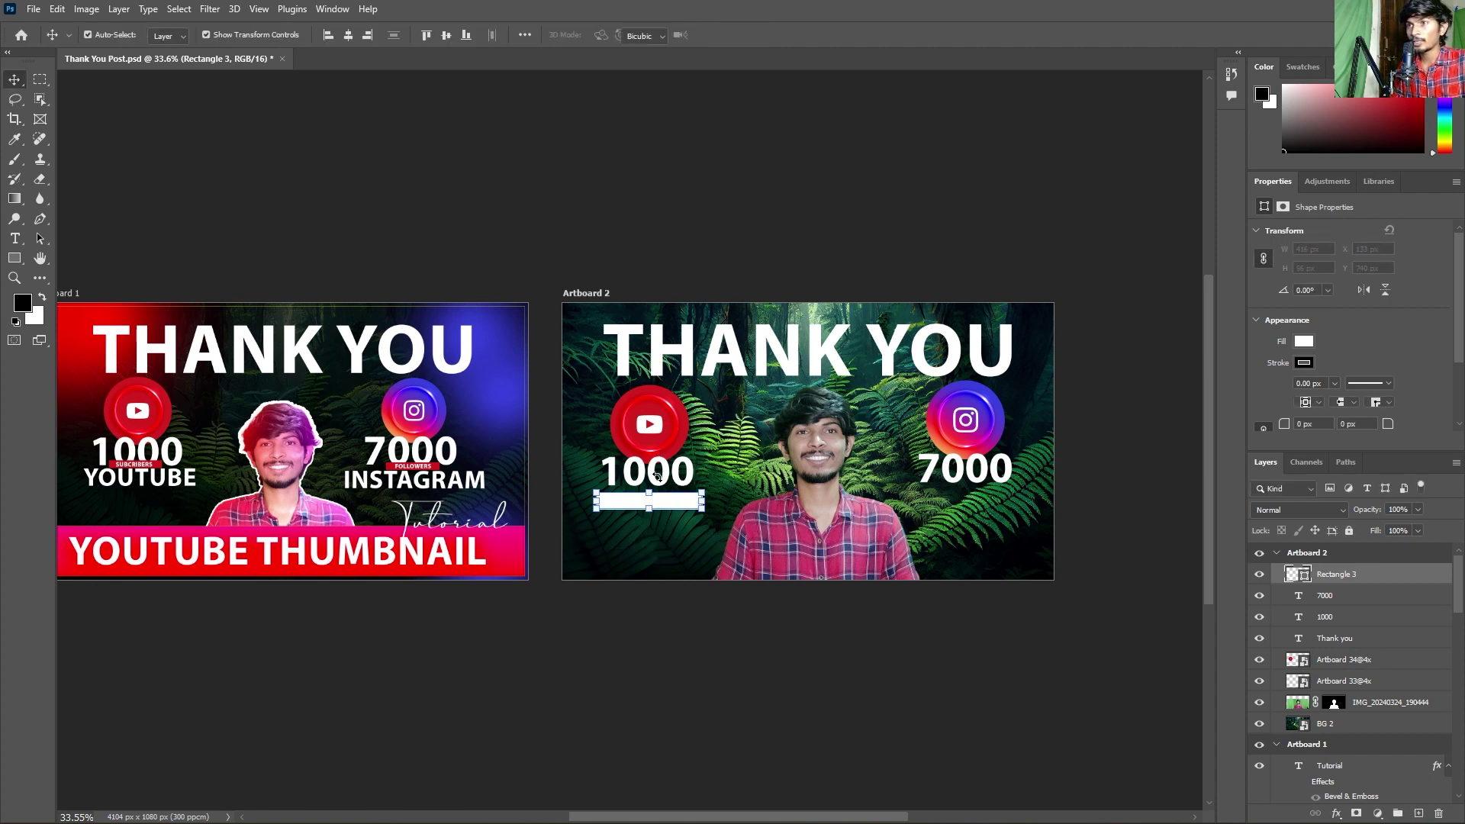
{"action": "key", "text": "Return"}
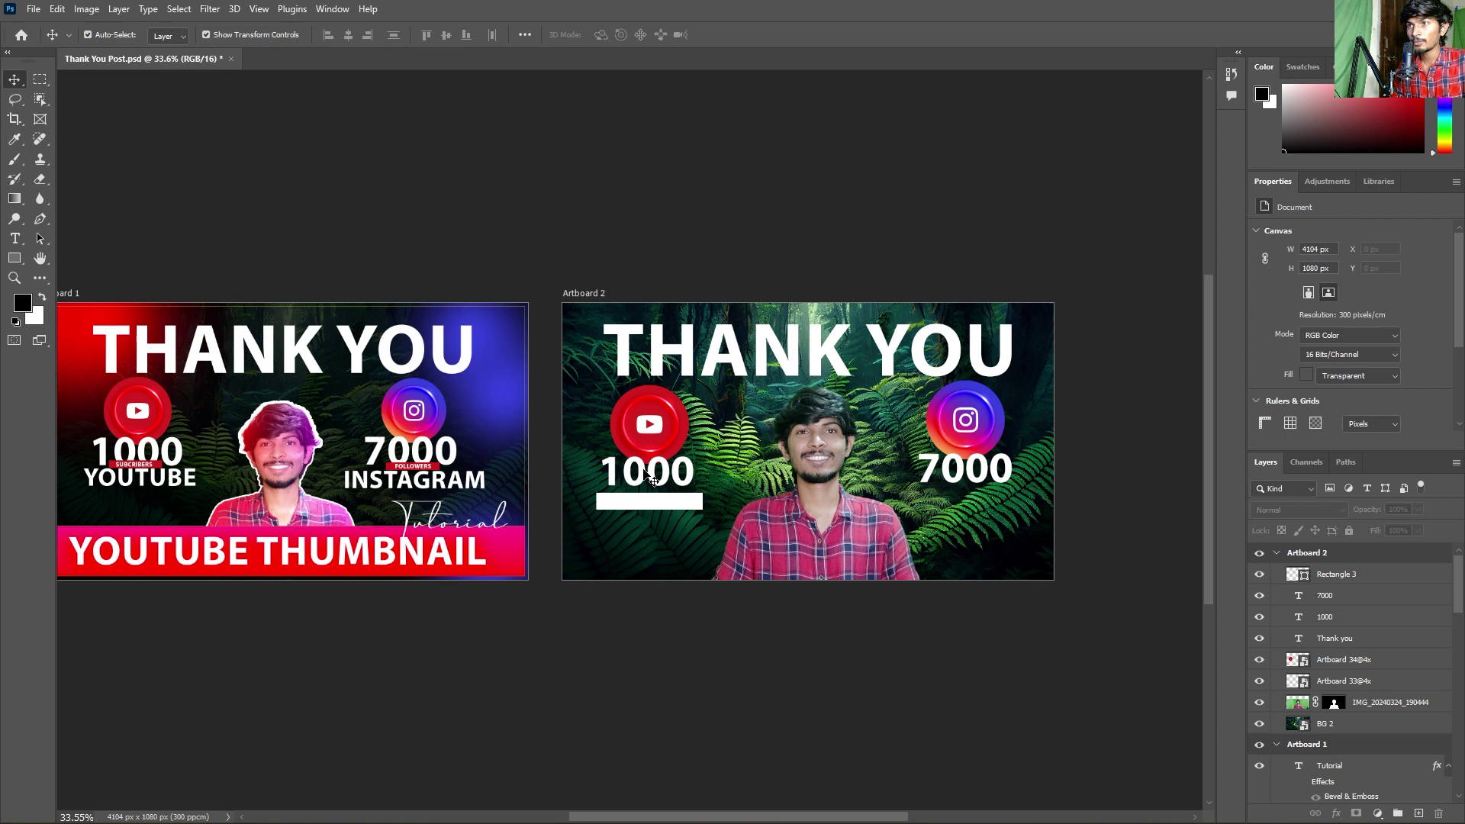
- Duplicate the 1000 count, retype it as 'SUBCRIBERS', and move it onto the white bar
{"action": "double_click", "coordinate": [645, 473]}
{"action": "key", "text": "ctrl+j"}
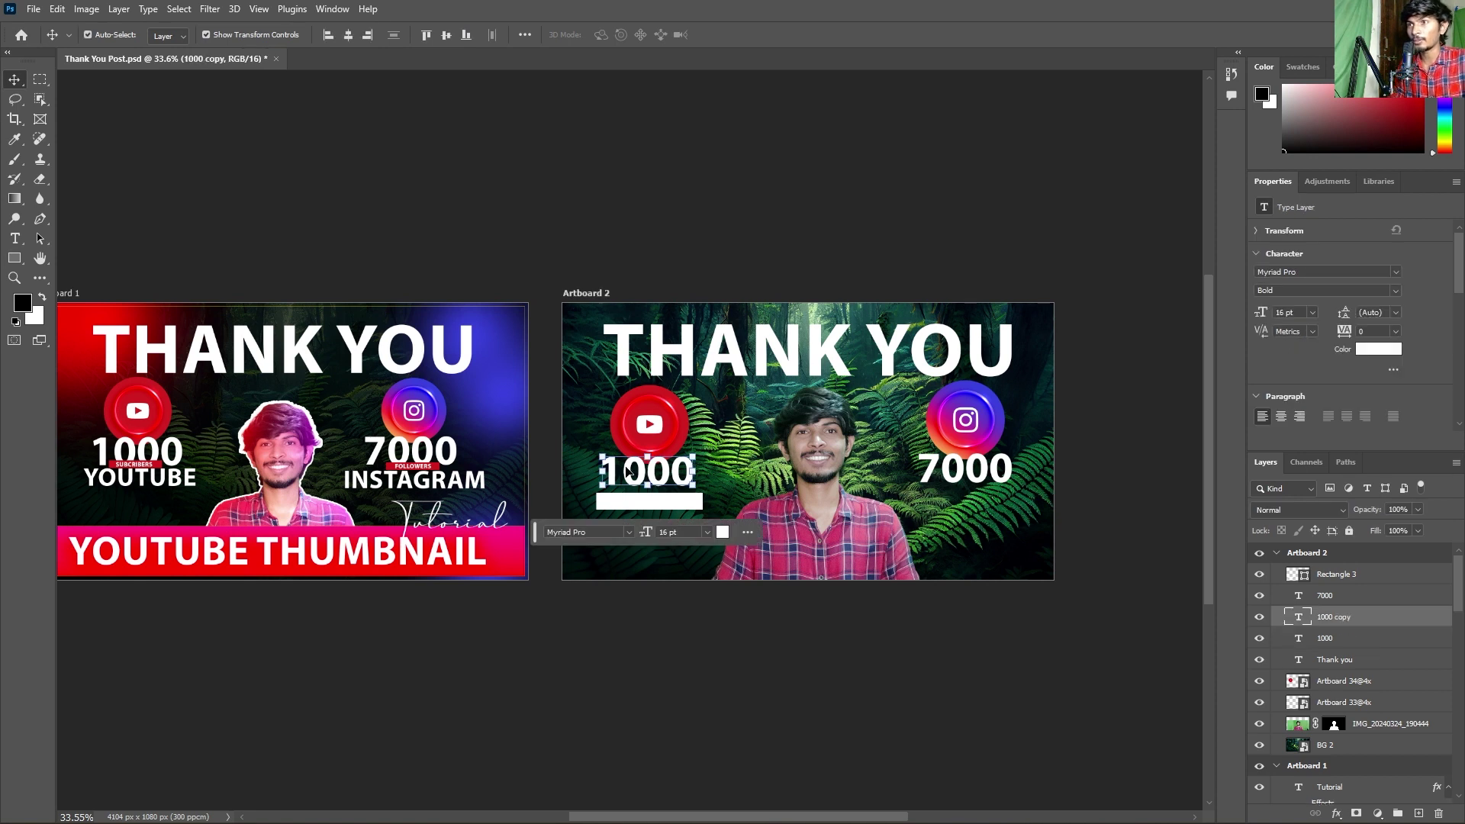
{"action": "left_click_drag", "start_coordinate": [653, 471], "coordinate": [647, 545]}
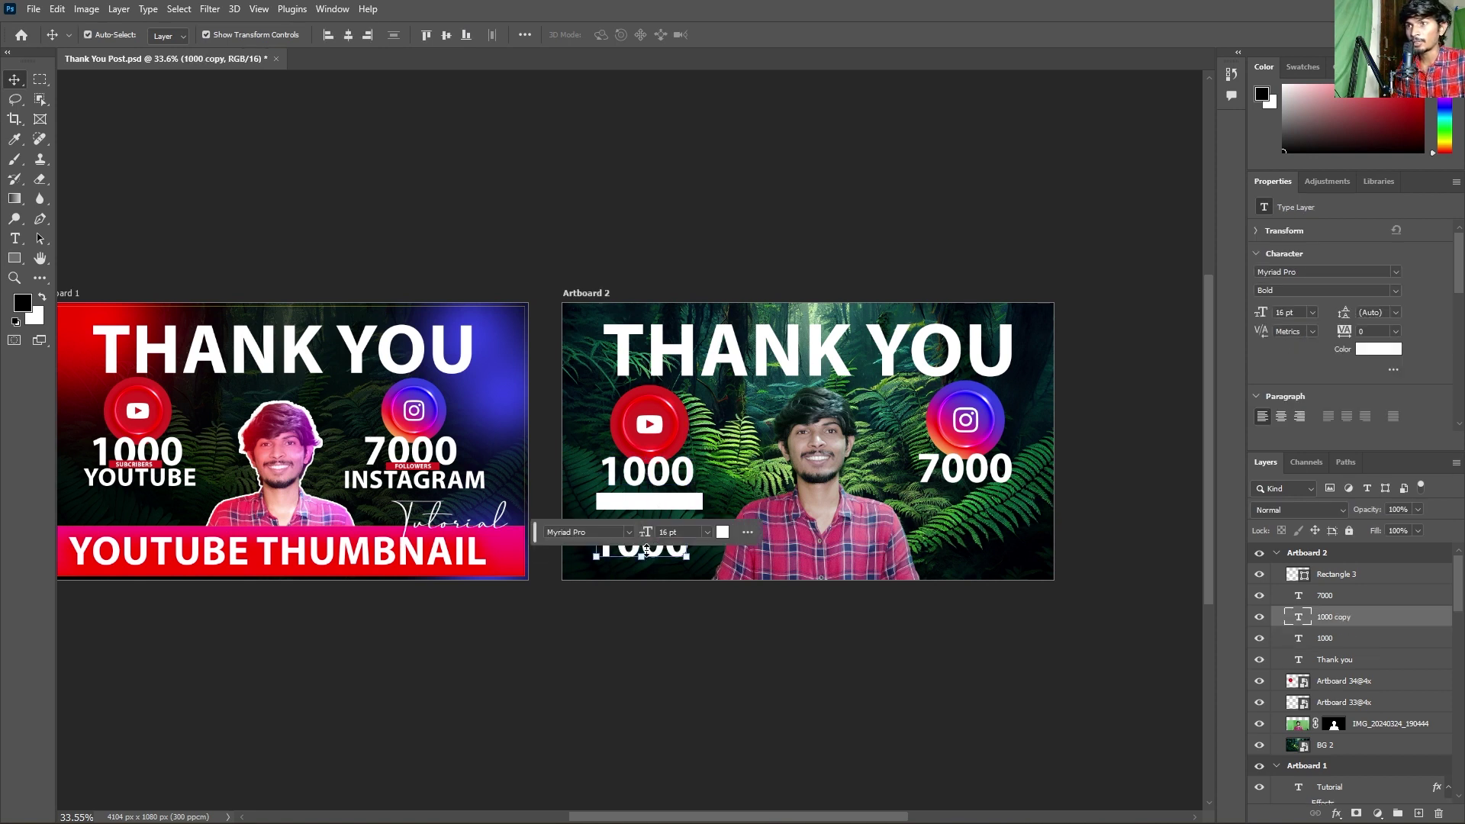
{"action": "double_click", "coordinate": [641, 543]}
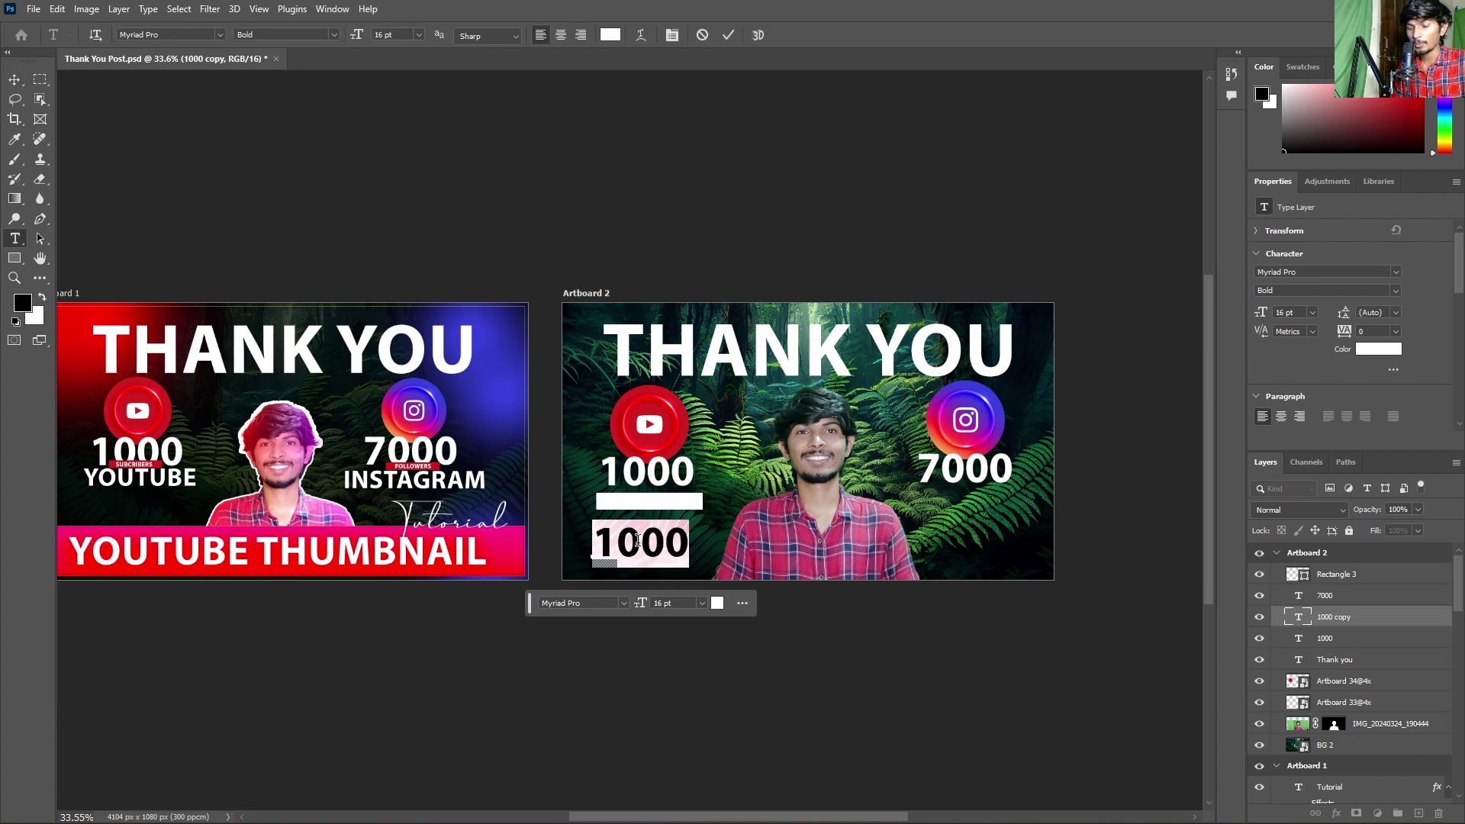
{"action": "type", "text": "SUBCRIBERS"}
{"action": "left_click", "coordinate": [727, 35]}
{"action": "key", "text": "v"}
{"action": "left_click_drag", "start_coordinate": [752, 547], "coordinate": [720, 510]}
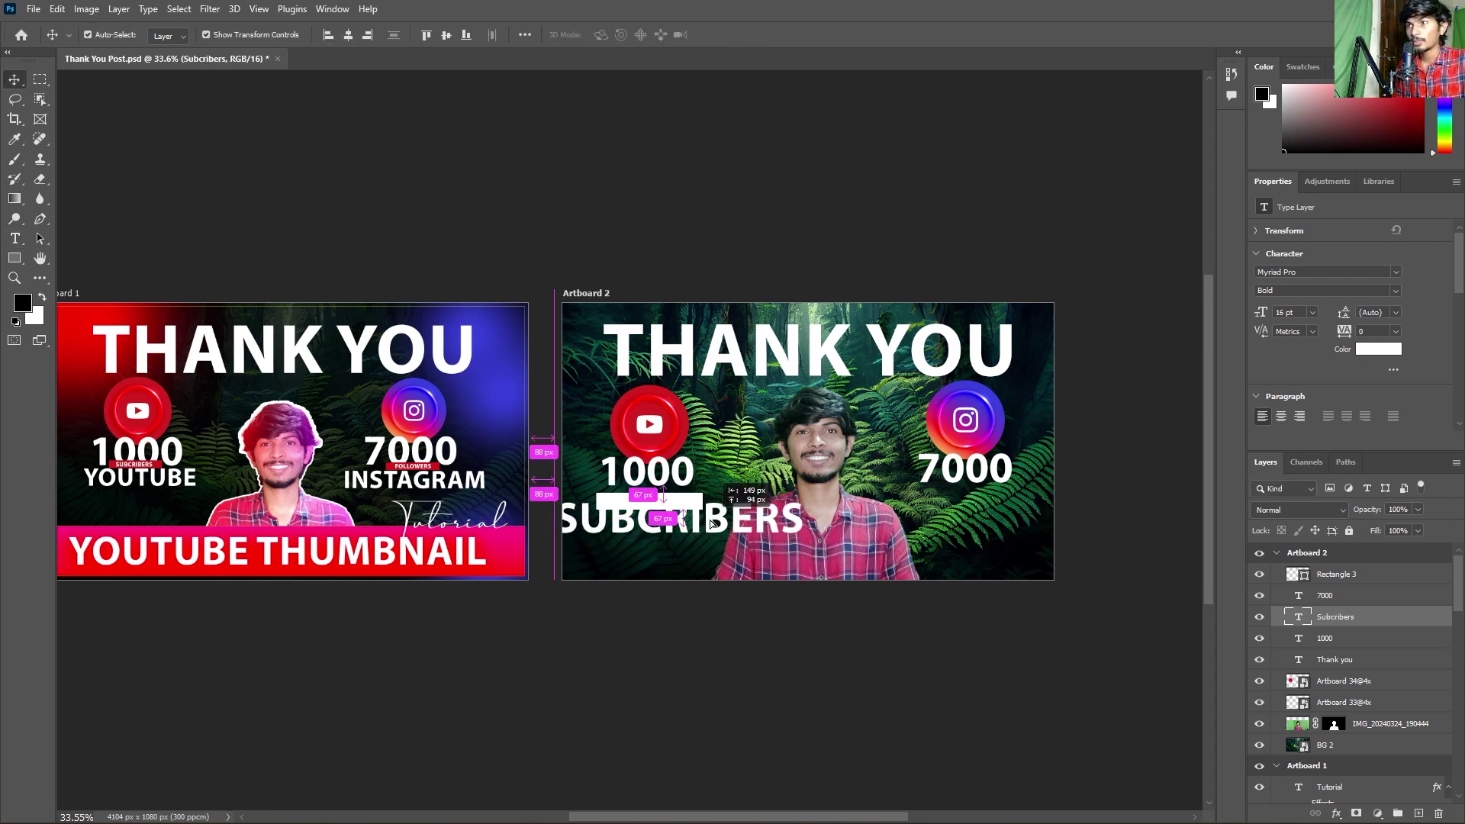
- Colour the SUBCRIBERS label red, sampled from the YouTube icon
{"action": "left_click", "coordinate": [718, 603]}
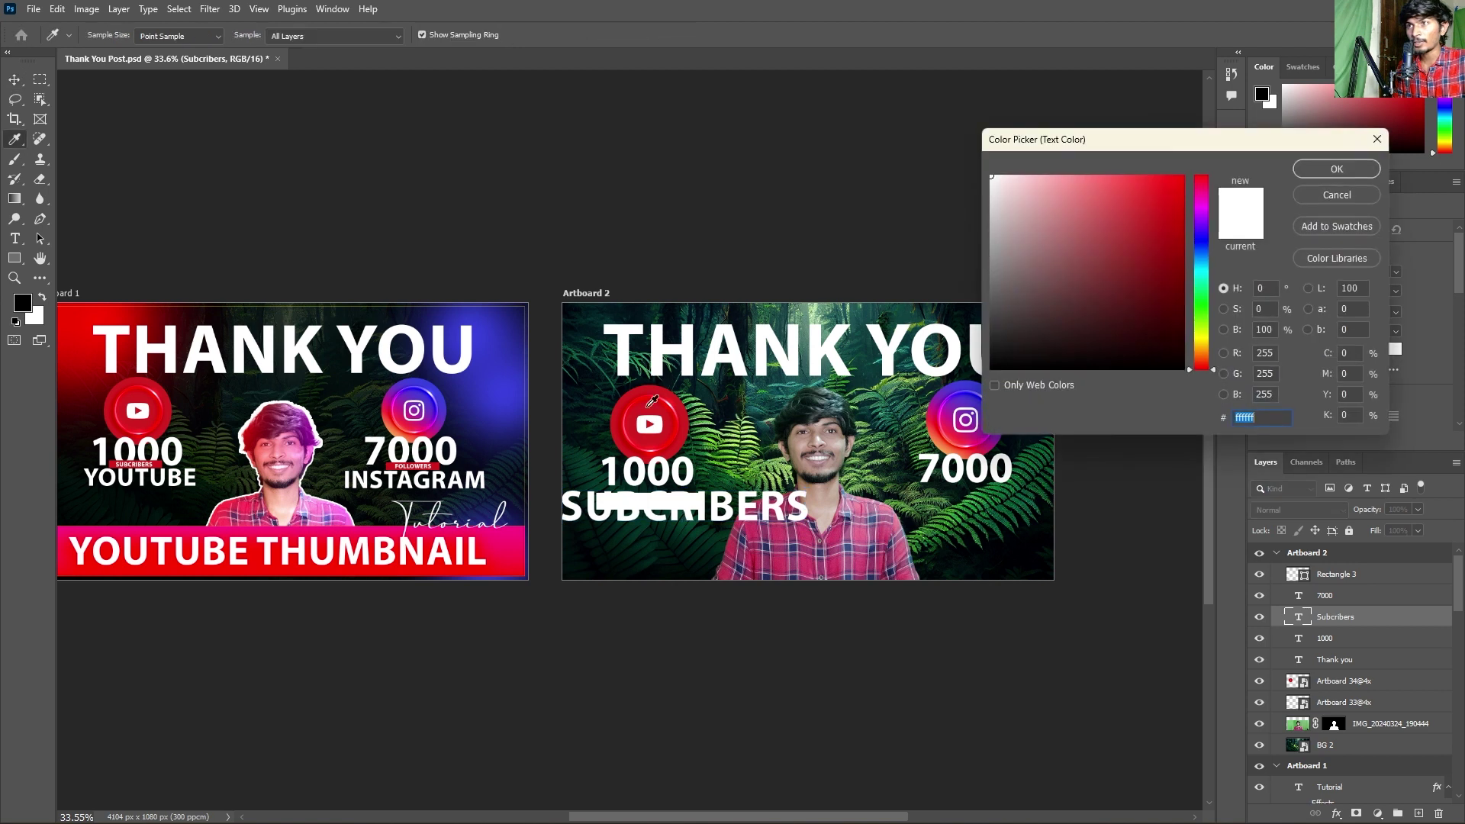
{"action": "left_click", "coordinate": [646, 393]}
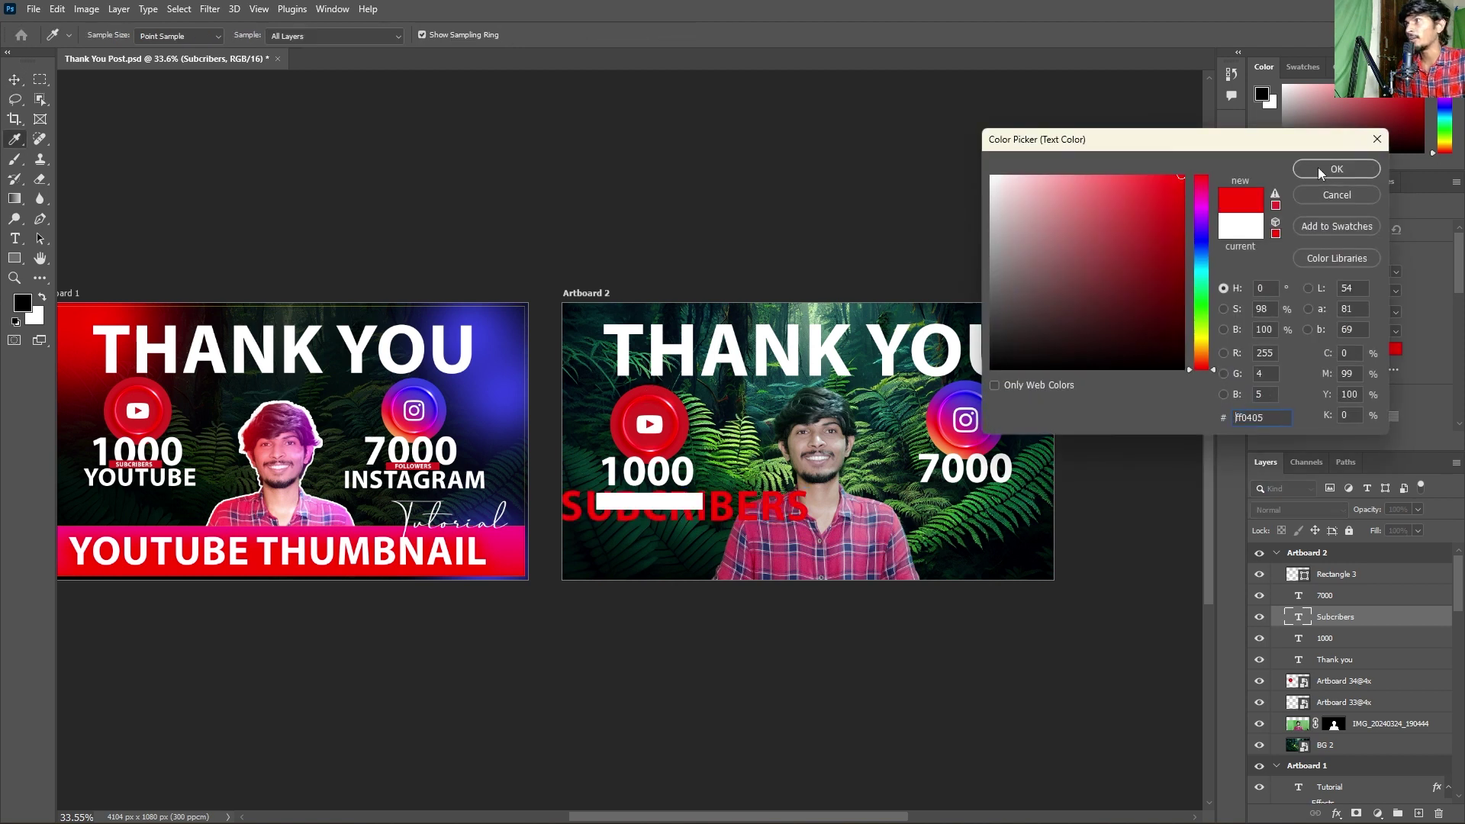
{"action": "left_click", "coordinate": [1318, 169]}
- Move the Subcribers layer above the white bar and shrink its text to 7 pt
{"action": "left_click_drag", "start_coordinate": [1332, 613], "coordinate": [1336, 565]}
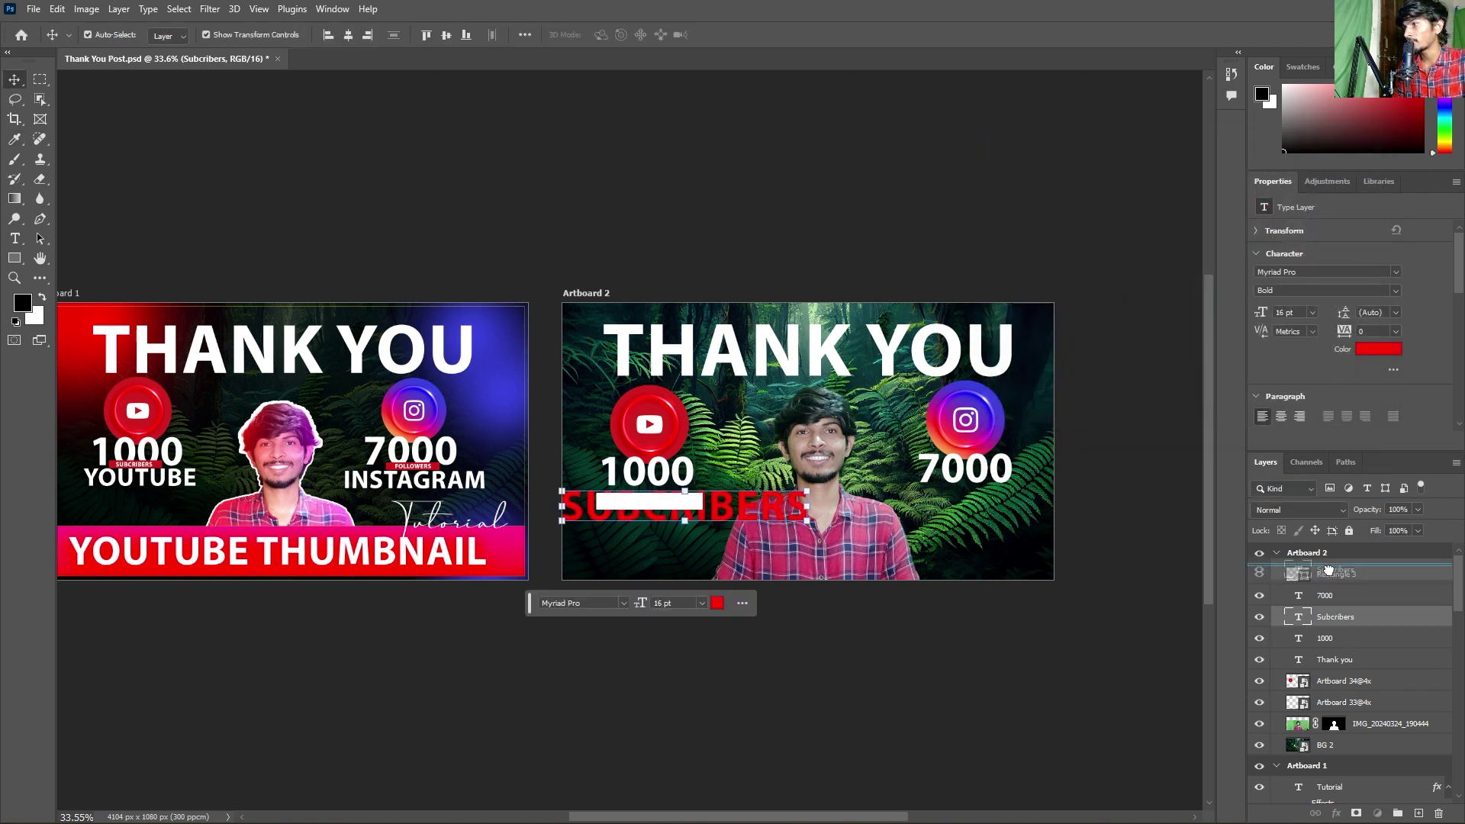
{"action": "left_click_drag", "start_coordinate": [641, 603], "coordinate": [628, 605]}
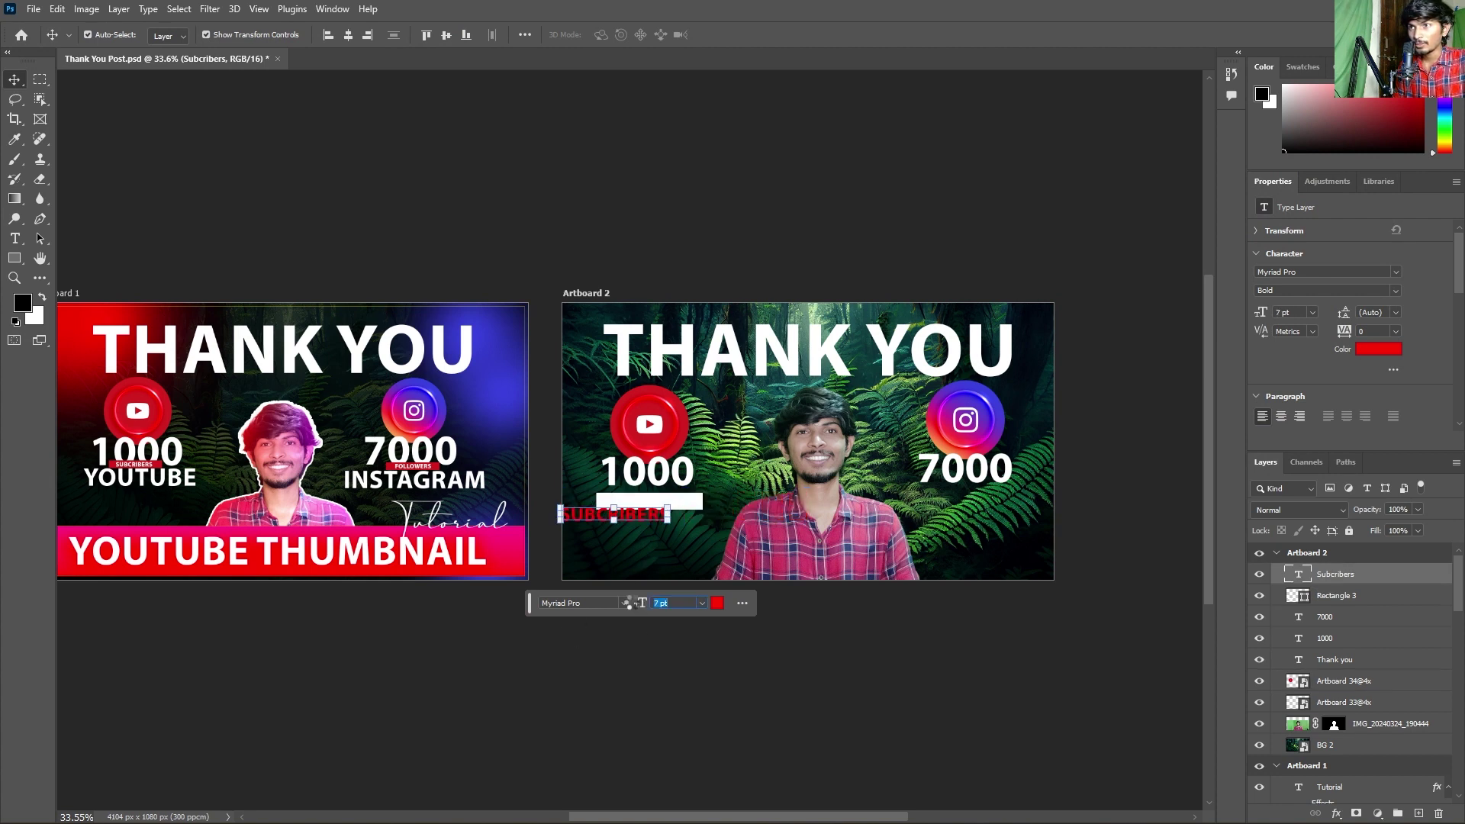
{"action": "left_click", "coordinate": [631, 638]}
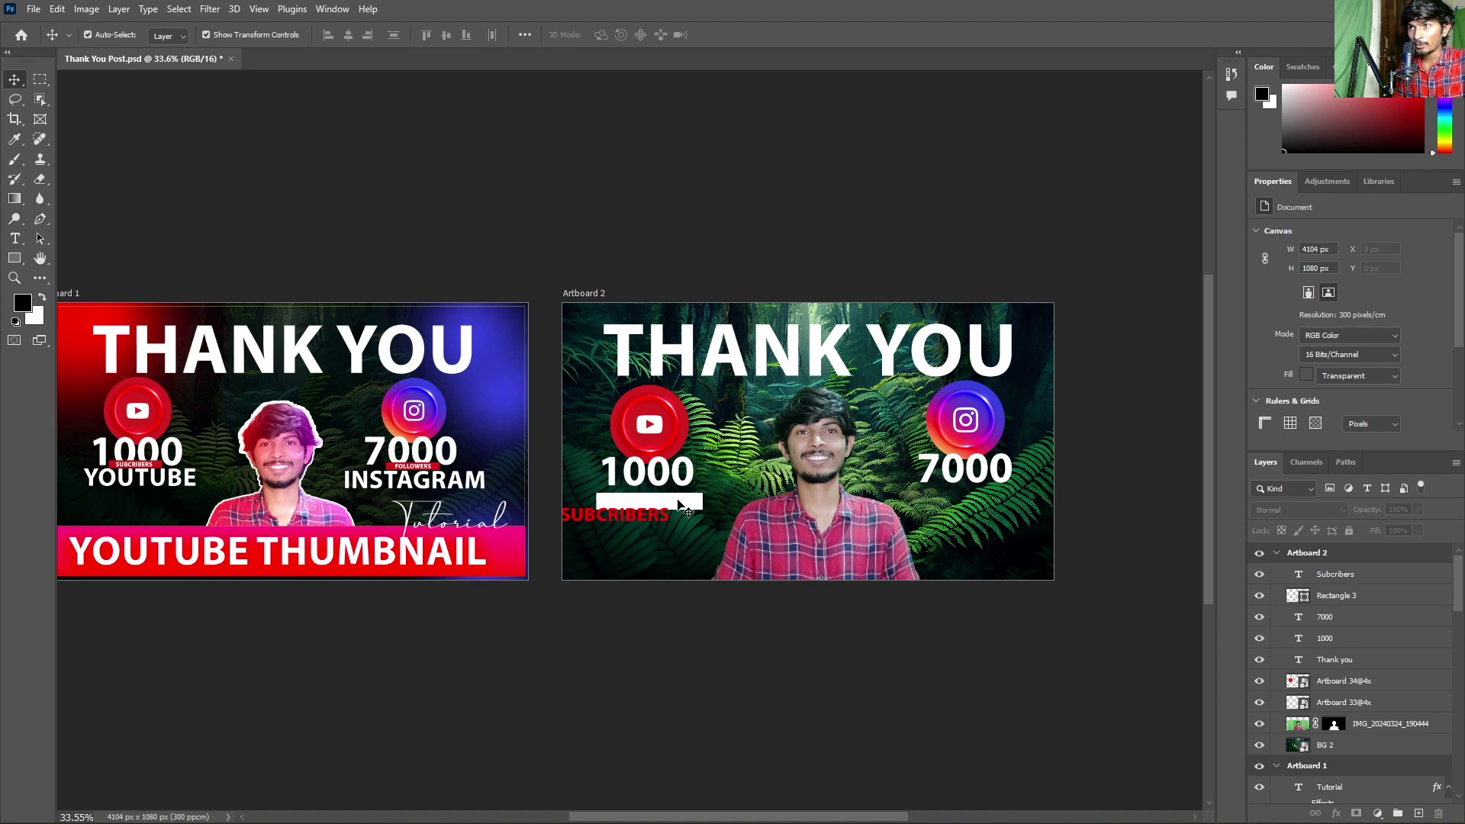
{"action": "left_click", "coordinate": [682, 505]}
- Enlarge the white bar to about 537 × 85 px and move the Subcribers text onto it
{"action": "mouse_move", "coordinate": [703, 509]}
{"action": "left_mouse_down"}
{"action": "mouse_move", "coordinate": [731, 525]}
{"action": "mouse_move", "coordinate": [676, 503]}
{"action": "left_mouse_up"}
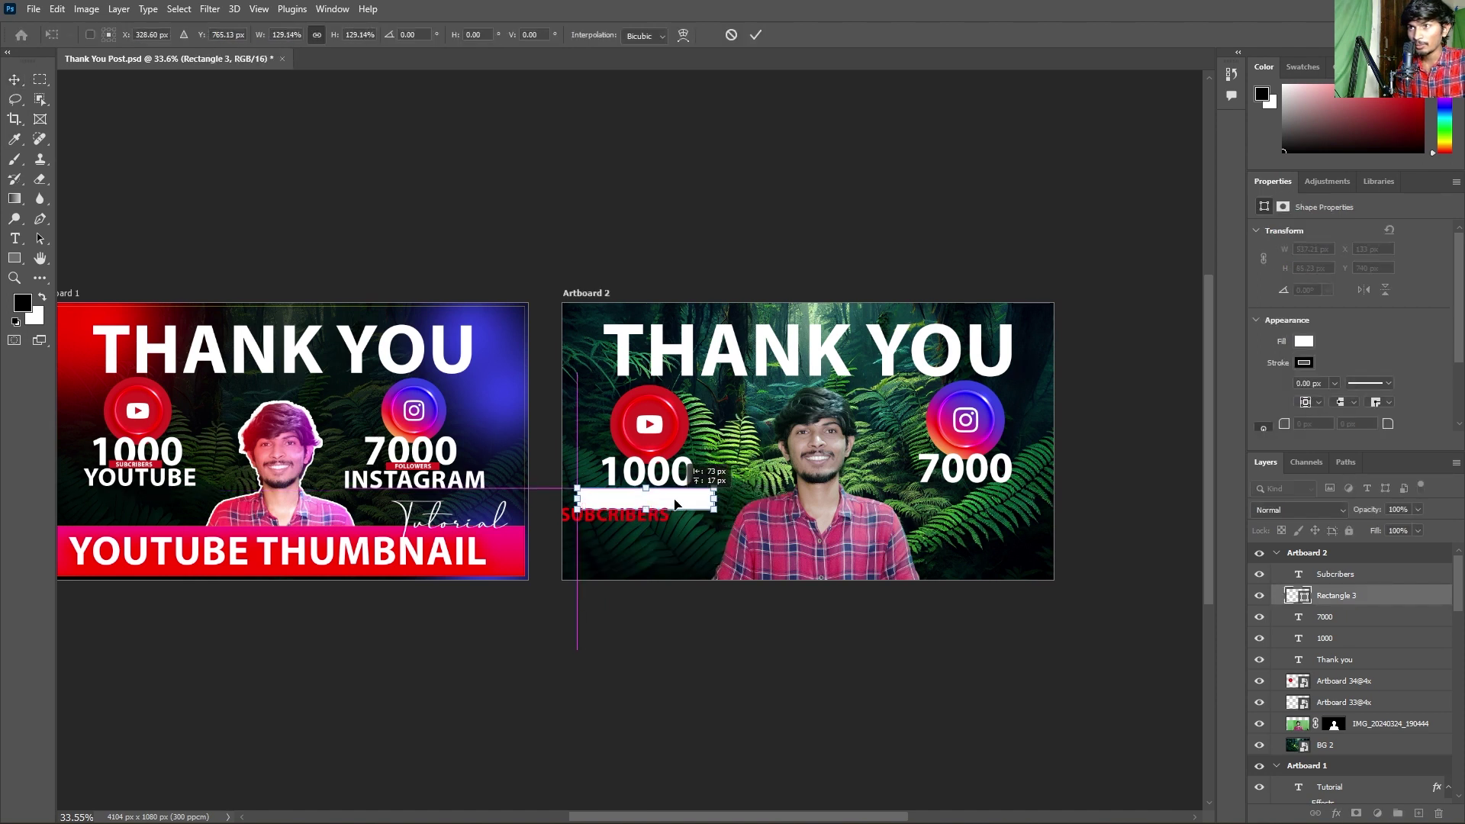
{"action": "key", "text": "Return"}
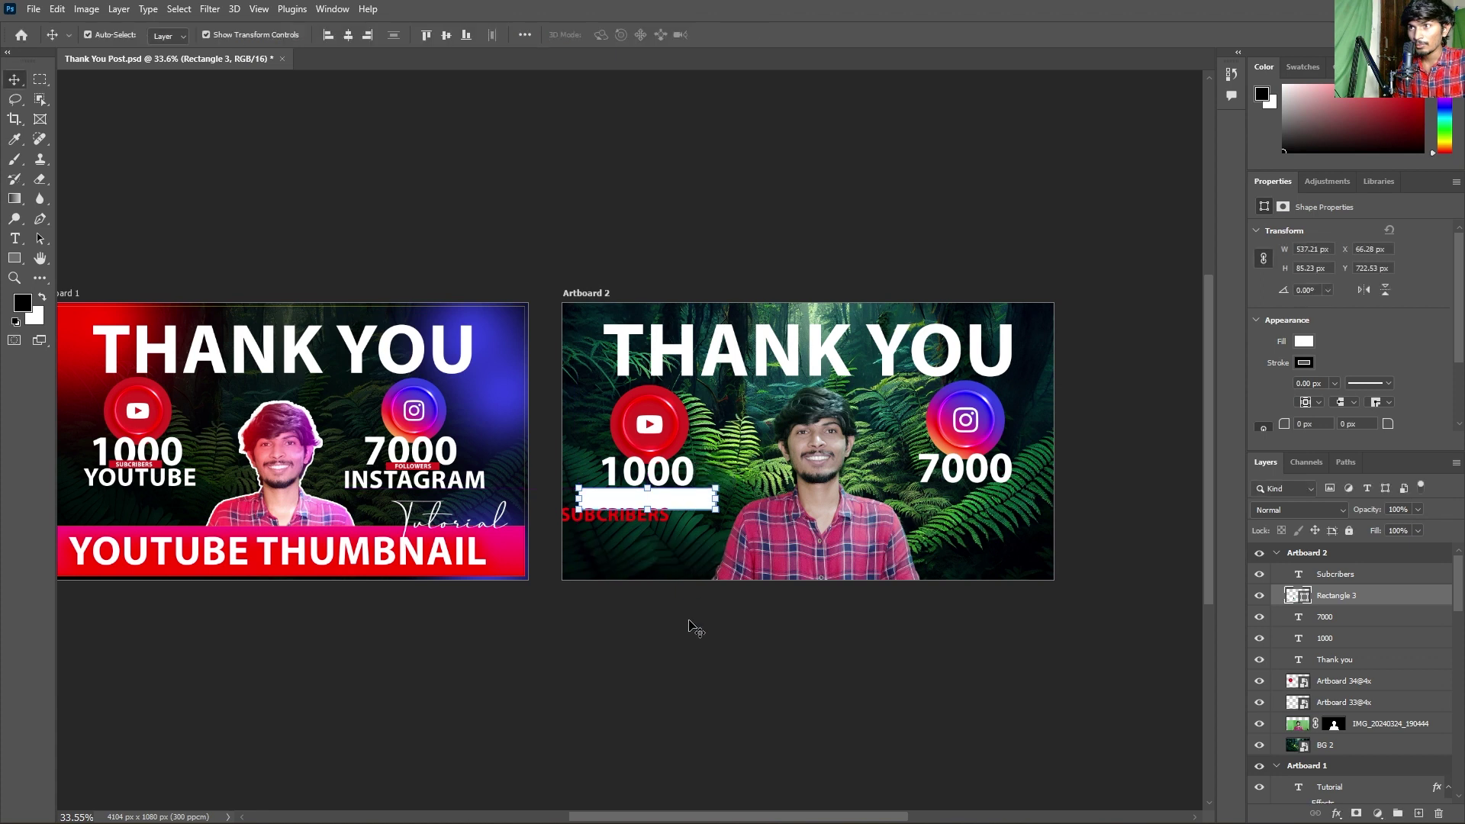
{"action": "left_click", "coordinate": [632, 534]}
{"action": "left_click", "coordinate": [632, 516]}
{"action": "left_click_drag", "start_coordinate": [632, 516], "coordinate": [660, 501]}
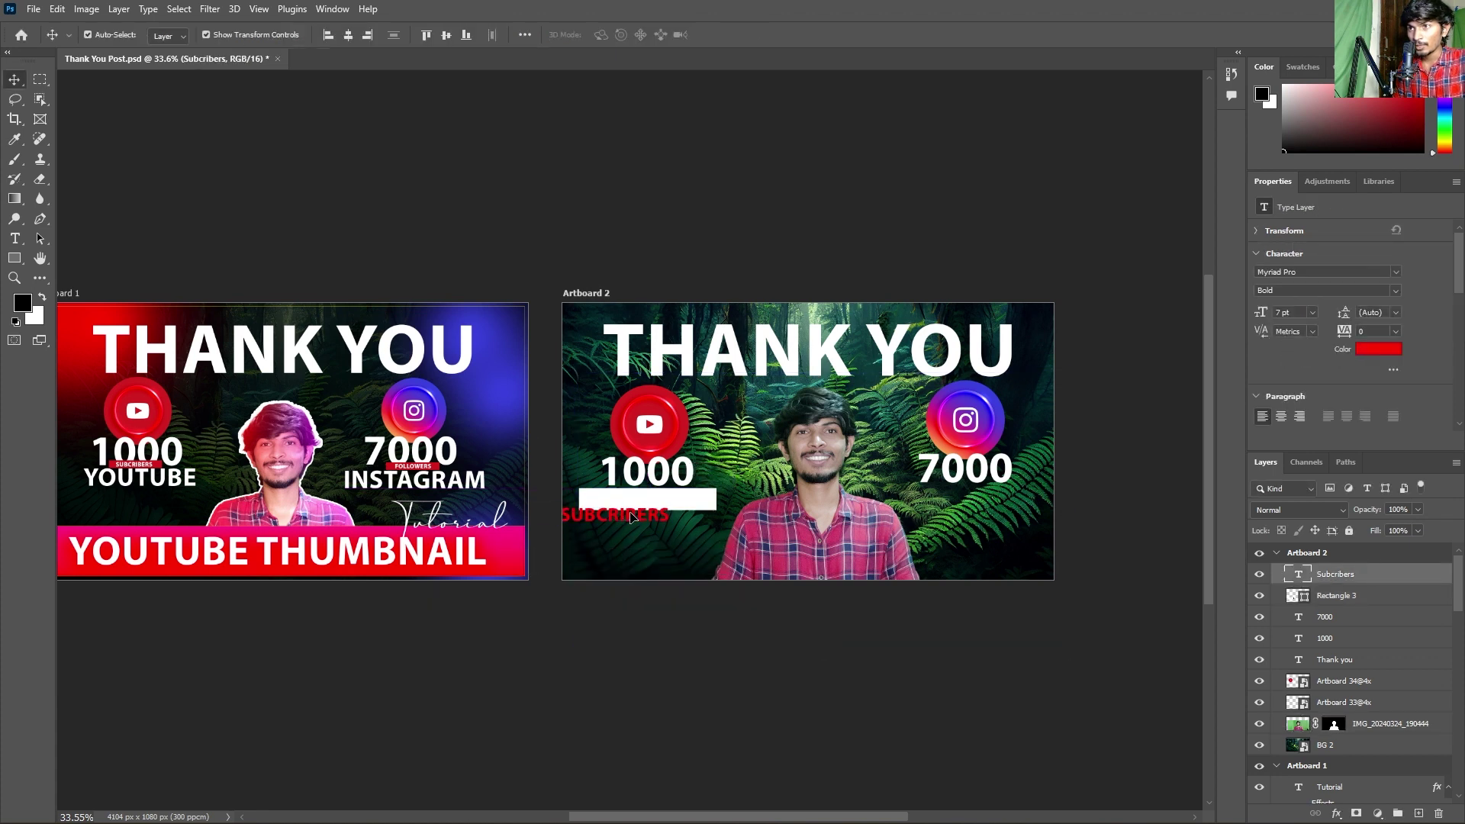
- Turn off All Caps so the label reads 'Subcribers', and nudge it right on the bar
{"action": "double_click", "coordinate": [659, 500]}
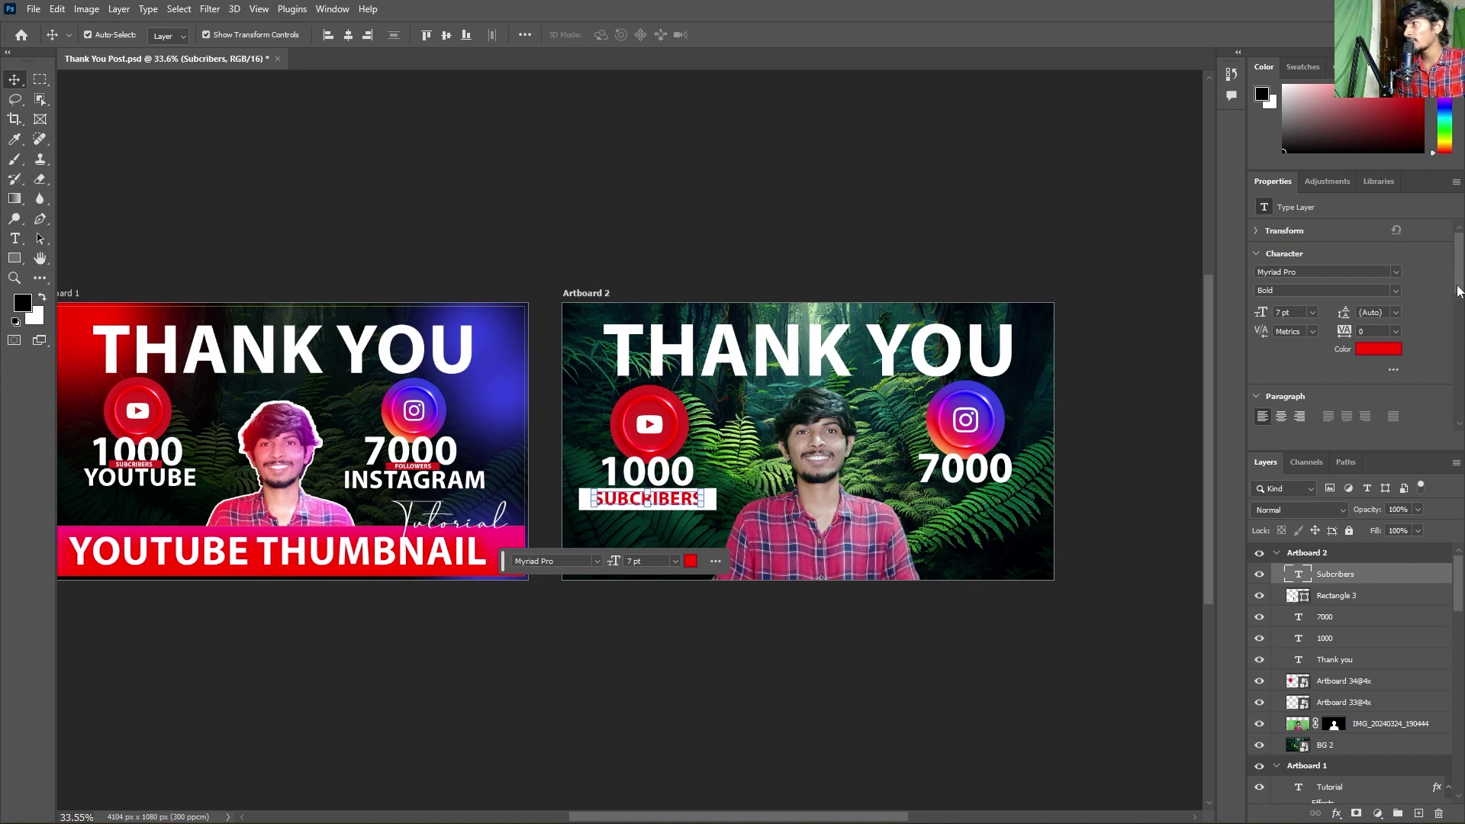
{"action": "left_click_drag", "start_coordinate": [1458, 291], "coordinate": [1454, 322]}
{"action": "left_click", "coordinate": [1261, 364]}
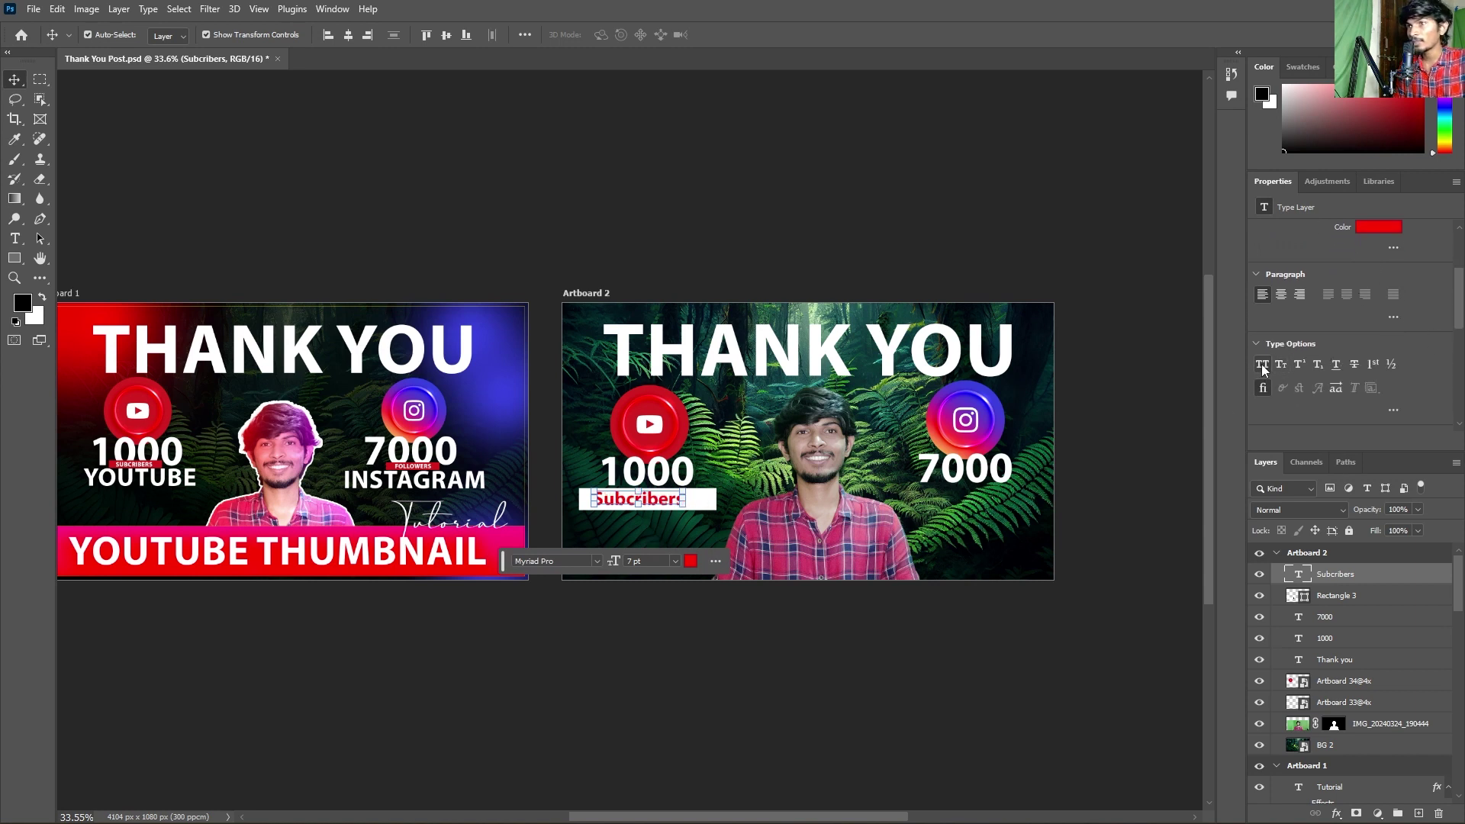
{"action": "left_click", "coordinate": [693, 654]}
{"action": "double_click", "coordinate": [646, 502]}
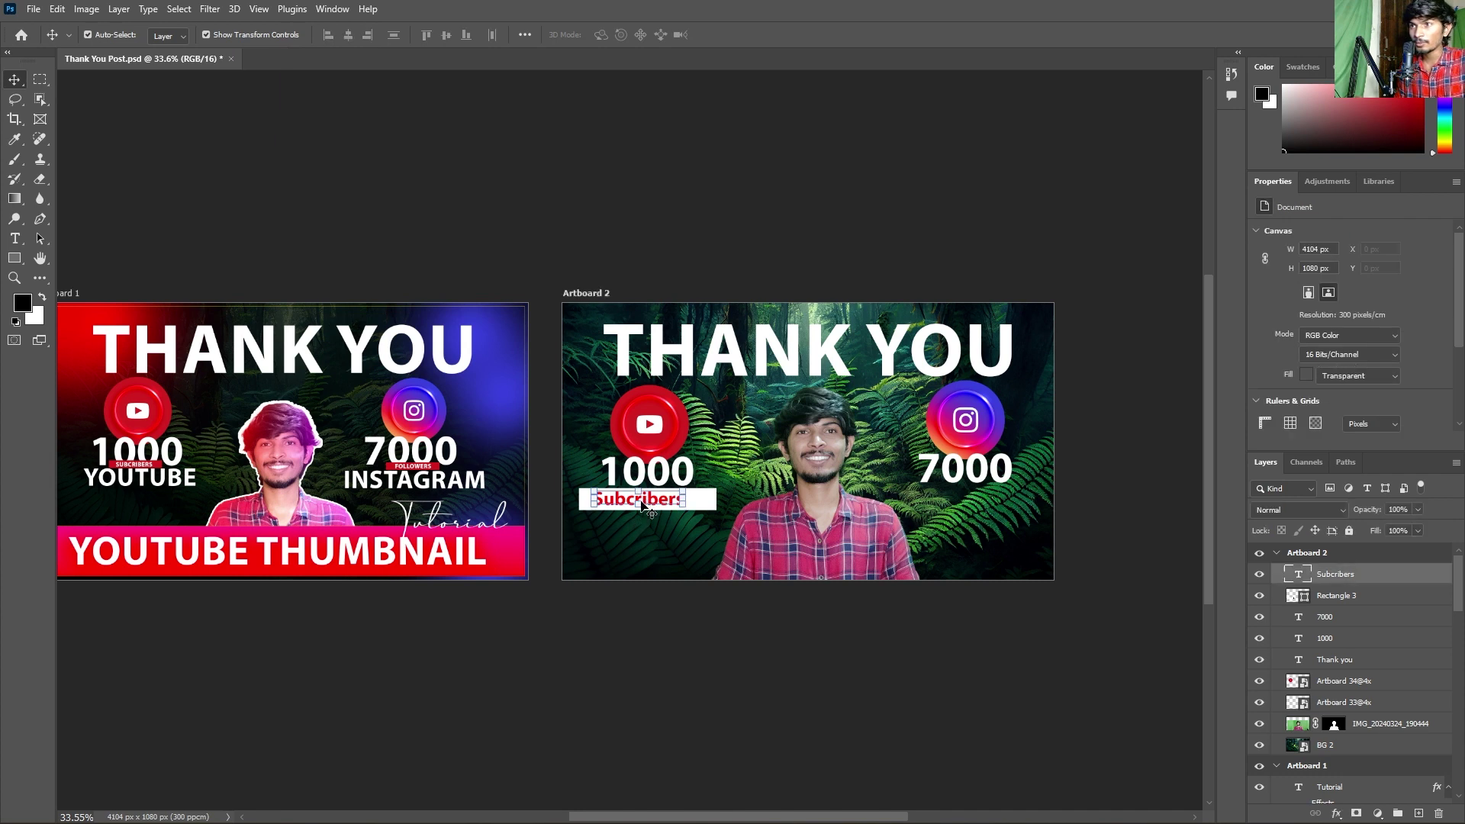
{"action": "key", "text": "shift+Right"}
{"action": "key", "text": "shift+Right"}
{"action": "key", "text": "Up"}
{"action": "key", "text": "Up"}
{"action": "key", "text": "Right"}
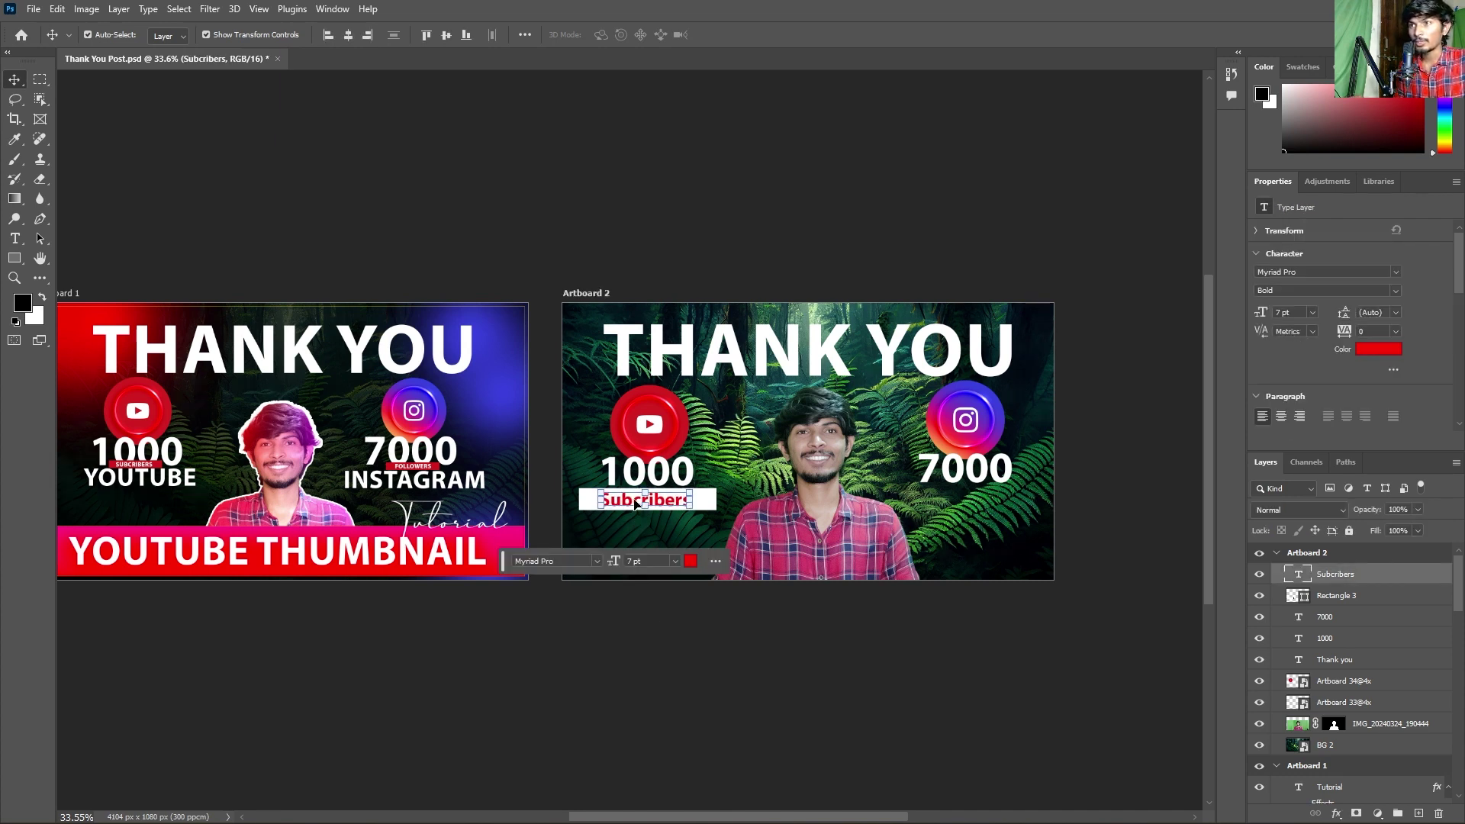
{"action": "key", "text": "Right"}
{"action": "left_click", "coordinate": [789, 685]}
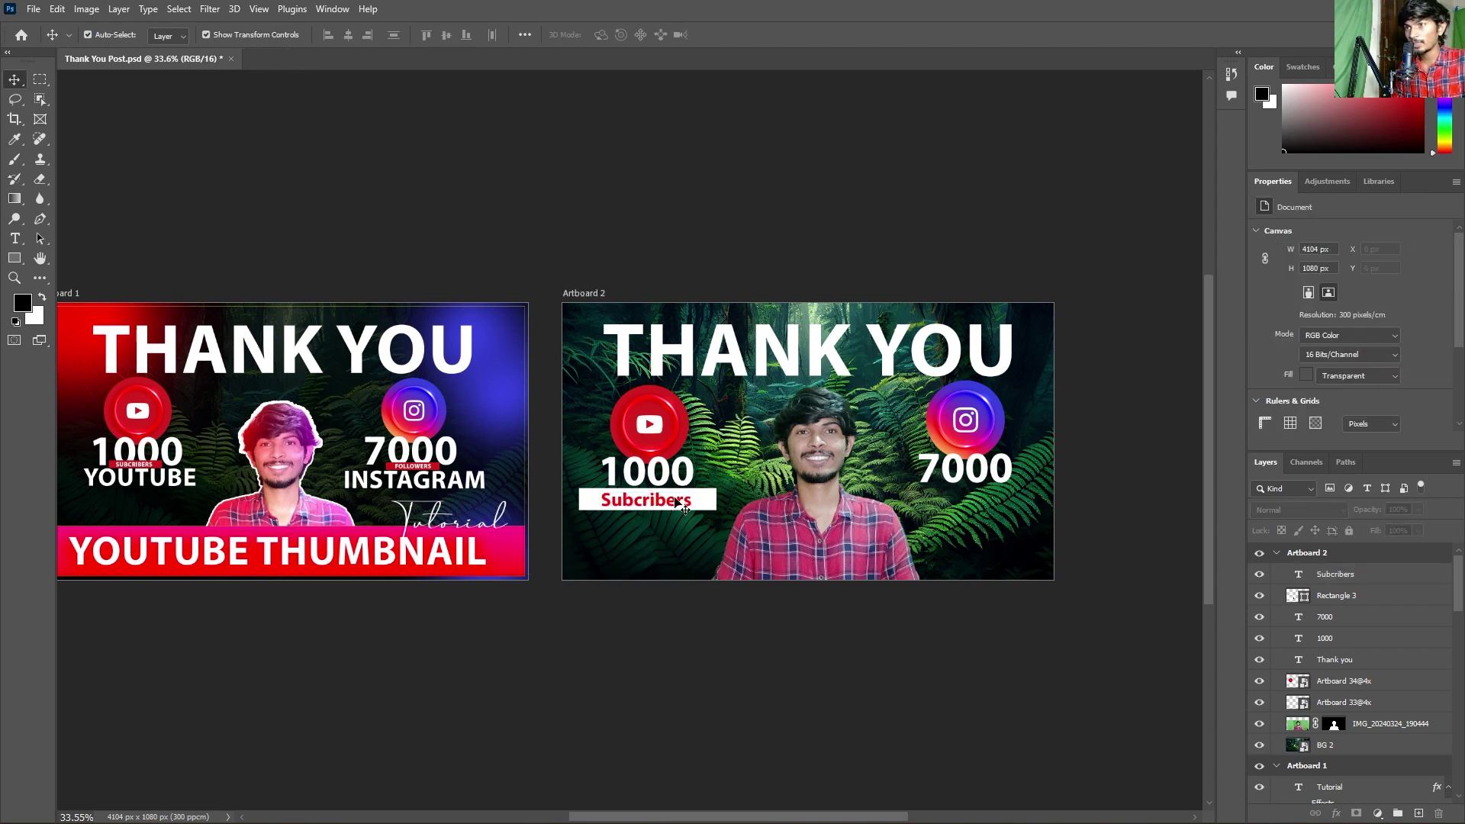
- Duplicate the Subcribers label with its white bar and shift the copy right
{"action": "double_click", "coordinate": [696, 500]}
{"action": "left_click", "coordinate": [1347, 596], "text": "ctrl"}
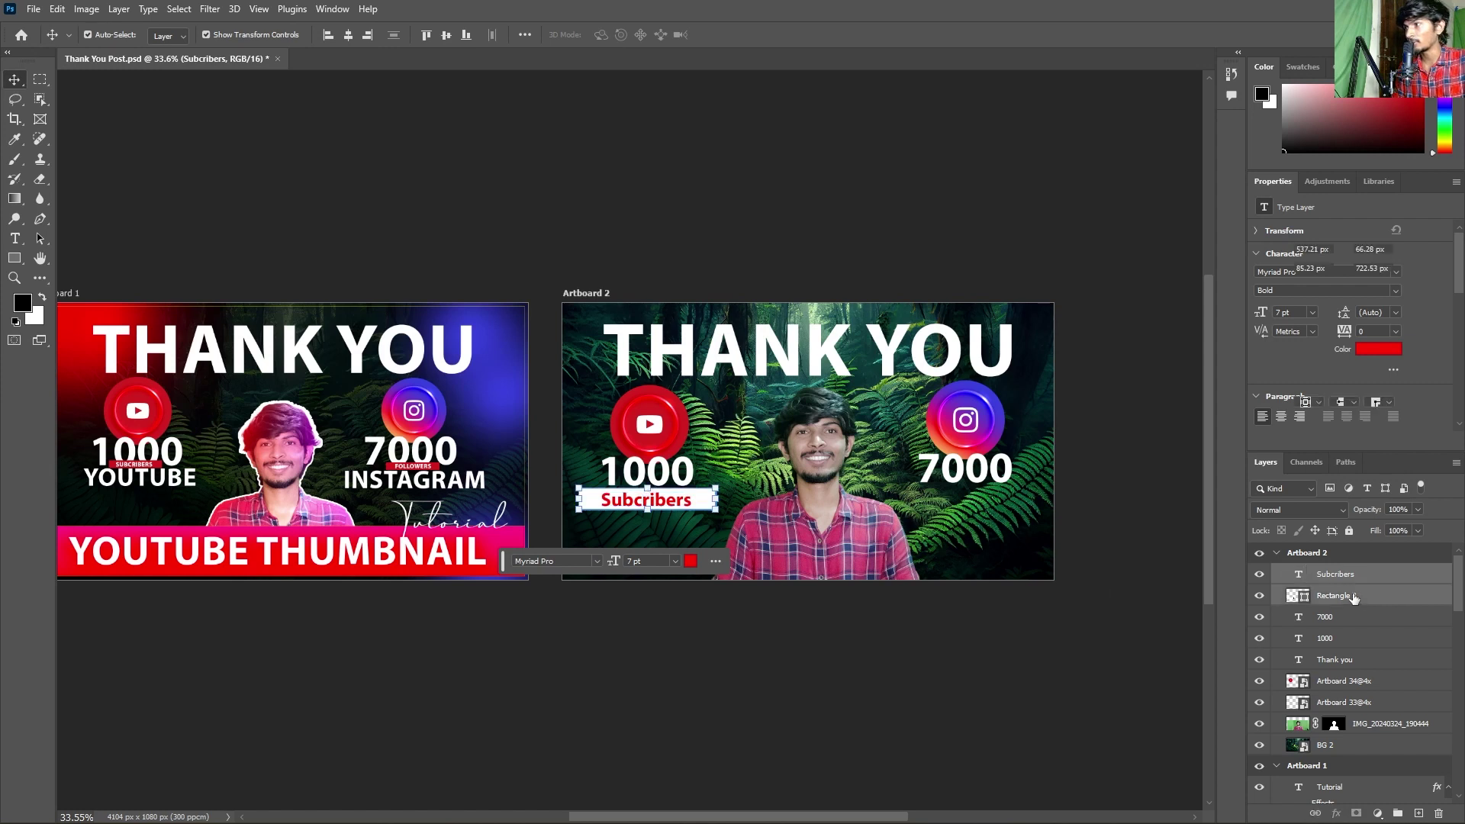
{"action": "key", "text": "ctrl+j"}
{"action": "key", "text": "shift+Right"}
{"action": "key", "text": "shift+Right"}
{"action": "key", "text": "shift+Right"}
{"action": "key", "text": "shift+Right"}
{"action": "key", "text": "shift+Right"}
{"action": "key", "text": "shift+Right"}
{"action": "key", "text": "shift+Right"}
{"action": "key", "text": "shift+Right"}
{"action": "key", "text": "shift+Right"}
{"action": "key", "text": "shift+Right"}
{"action": "key", "text": "shift+Right"}
{"action": "key", "text": "shift+Right"}
{"action": "key", "text": "shift+Right"}
{"action": "key", "text": "shift+Right"}
{"action": "key", "text": "shift+Right"}
{"action": "key", "text": "shift+Right"}
{"action": "key", "text": "shift+Right"}
{"action": "key", "text": "shift+Right"}
{"action": "key", "text": "shift+Right"}
{"action": "key", "text": "shift+Right"}
{"action": "key", "text": "shift+Right"}
{"action": "key", "text": "shift+Right"}
{"action": "key", "text": "shift+Right"}
{"action": "key", "text": "shift+Right"}
{"action": "key", "text": "shift+Right"}
{"action": "key", "text": "shift+Right"}
{"action": "key", "text": "shift+Right"}
{"action": "key", "text": "shift+Right"}
{"action": "key", "text": "shift+Right"}
{"action": "key", "text": "shift+Right"}
{"action": "key", "text": "shift+Right"}
{"action": "key", "text": "shift+Right"}
{"action": "key", "text": "shift+Right"}
{"action": "key", "text": "shift+Right"}
{"action": "key", "text": "shift+Right"}
{"action": "key", "text": "shift+Right"}
{"action": "key", "text": "shift+Right"}
{"action": "key", "text": "shift+Right"}
{"action": "key", "text": "shift+Right"}
{"action": "key", "text": "shift+Right"}
{"action": "key", "text": "shift+Right"}
{"action": "key", "text": "shift+Right"}
{"action": "key", "text": "shift+Right"}
{"action": "key", "text": "shift+Right"}
{"action": "key", "text": "shift+Right"}
{"action": "key", "text": "shift+Right"}
{"action": "key", "text": "shift+Right"}
{"action": "key", "text": "shift+Right"}
{"action": "key", "text": "shift+Right"}
{"action": "key", "text": "shift+Right"}
{"action": "key", "text": "shift+Right"}
{"action": "key", "text": "shift+Right"}
{"action": "key", "text": "shift+Right"}
{"action": "key", "text": "shift+Right"}
{"action": "key", "text": "shift+Right"}
{"action": "key", "text": "shift+Right"}
{"action": "key", "text": "shift+Right"}
{"action": "key", "text": "shift+Right"}
{"action": "key", "text": "shift+Right"}
{"action": "key", "text": "shift+Right"}
{"action": "key", "text": "shift+Right"}
{"action": "key", "text": "shift+Right"}
{"action": "key", "text": "shift+Right"}
- Move the copied label and bar under 7000 and narrow the bar from the left
{"action": "key", "text": "shift+Right"}
{"action": "key", "text": "shift+Right"}
{"action": "key", "text": "shift+Right"}
{"action": "key", "text": "shift+Right"}
{"action": "key", "text": "shift+Right"}
{"action": "key", "text": "shift+Right"}
{"action": "key", "text": "shift+Right"}
{"action": "key", "text": "shift+Right"}
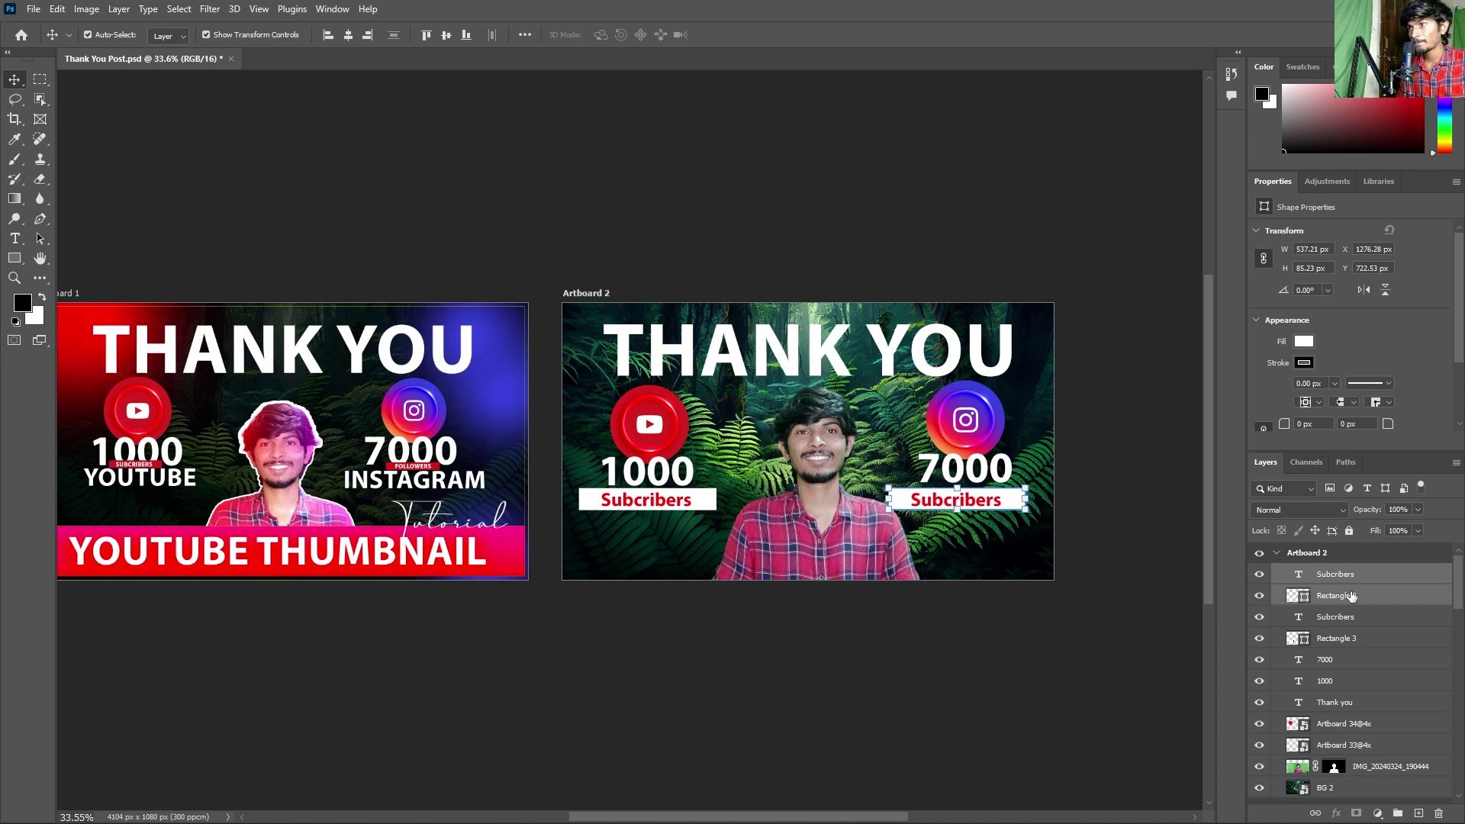
{"action": "key", "text": "shift+Right"}
{"action": "key", "text": "shift+Right"}
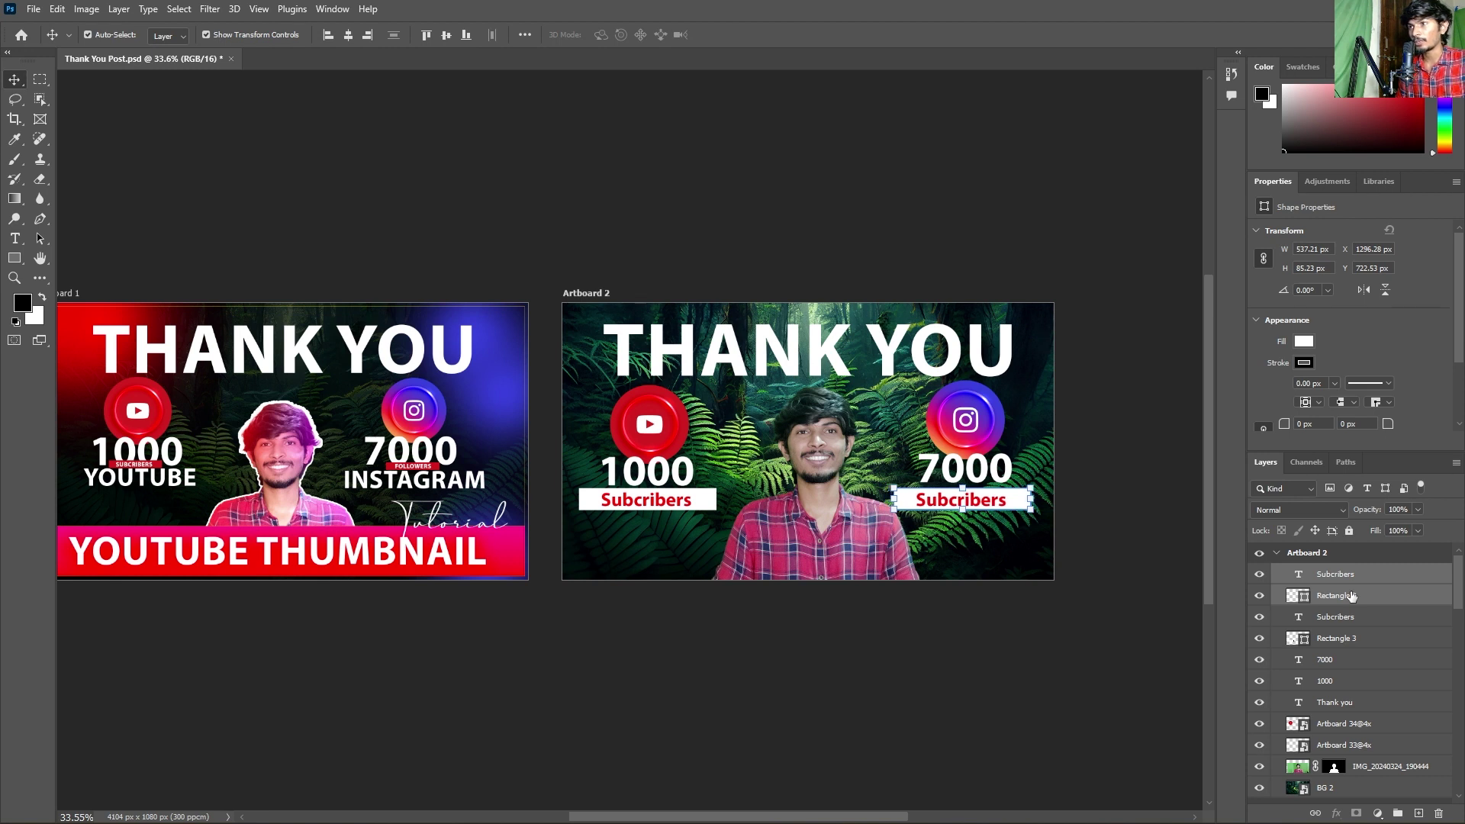
{"action": "left_click", "coordinate": [907, 500]}
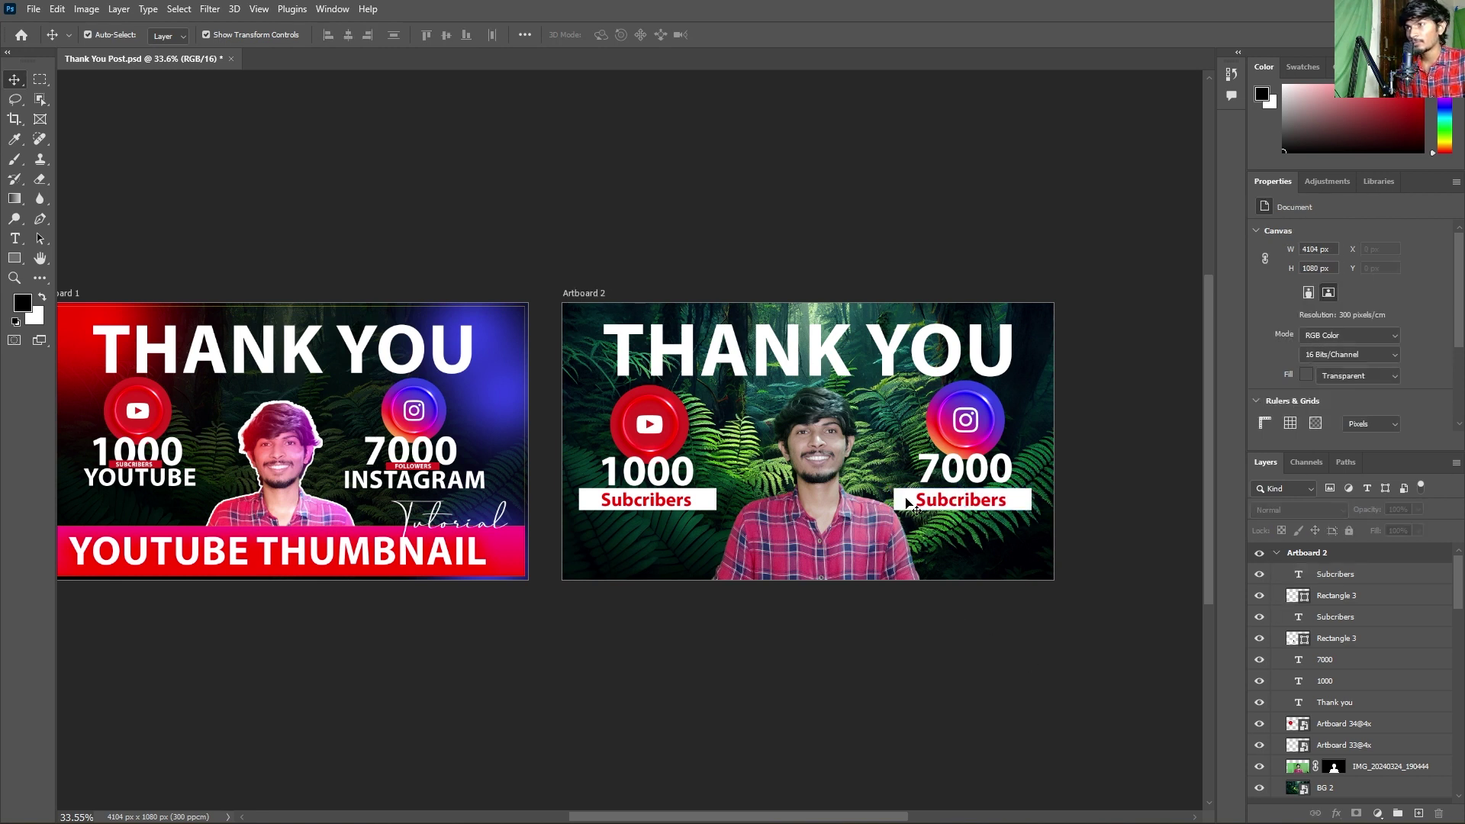
{"action": "left_click_drag", "start_coordinate": [896, 498], "coordinate": [906, 498]}
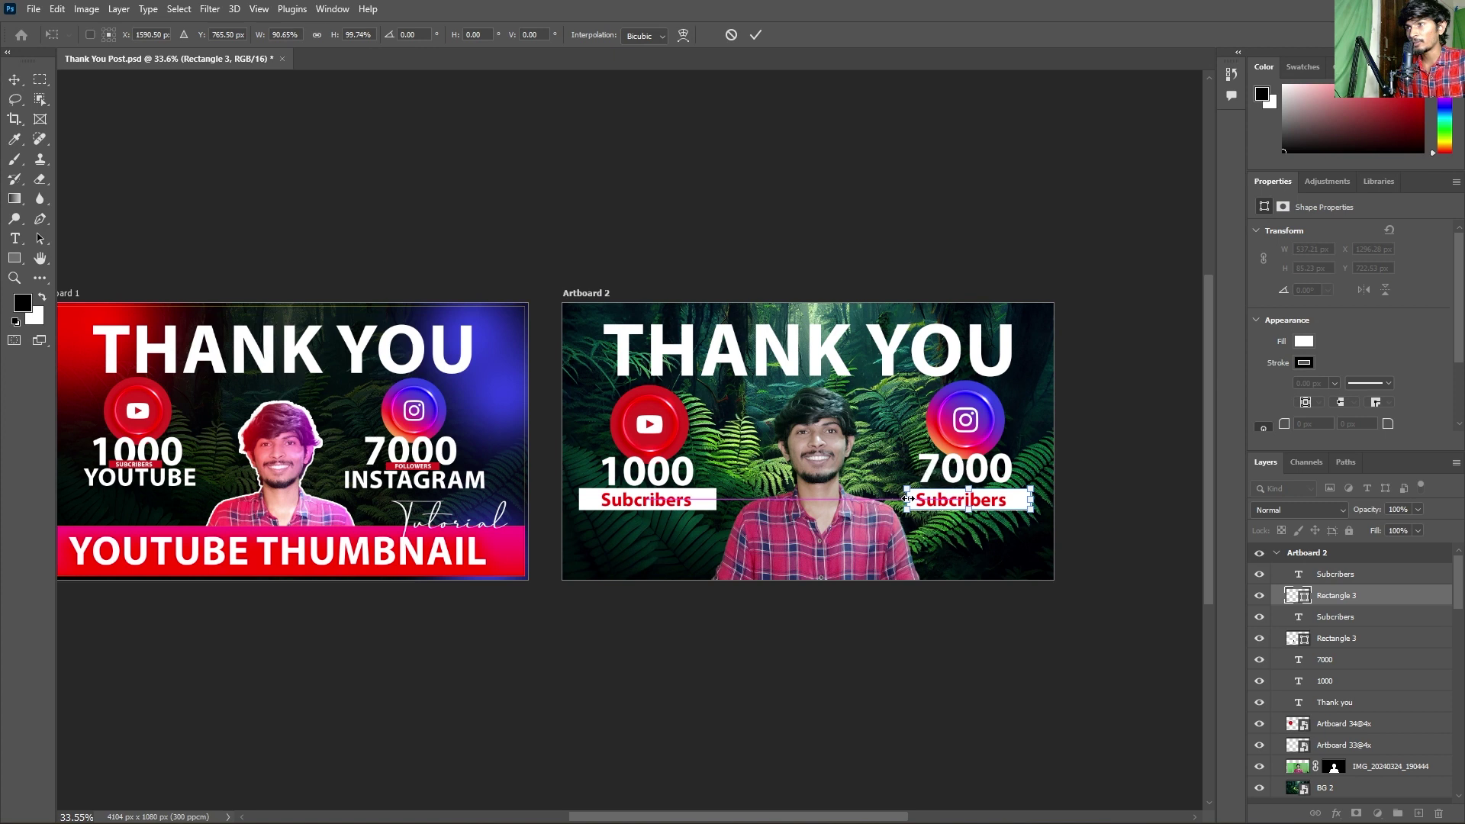
{"action": "key", "text": "shift+Left"}
{"action": "key", "text": "shift+Left"}
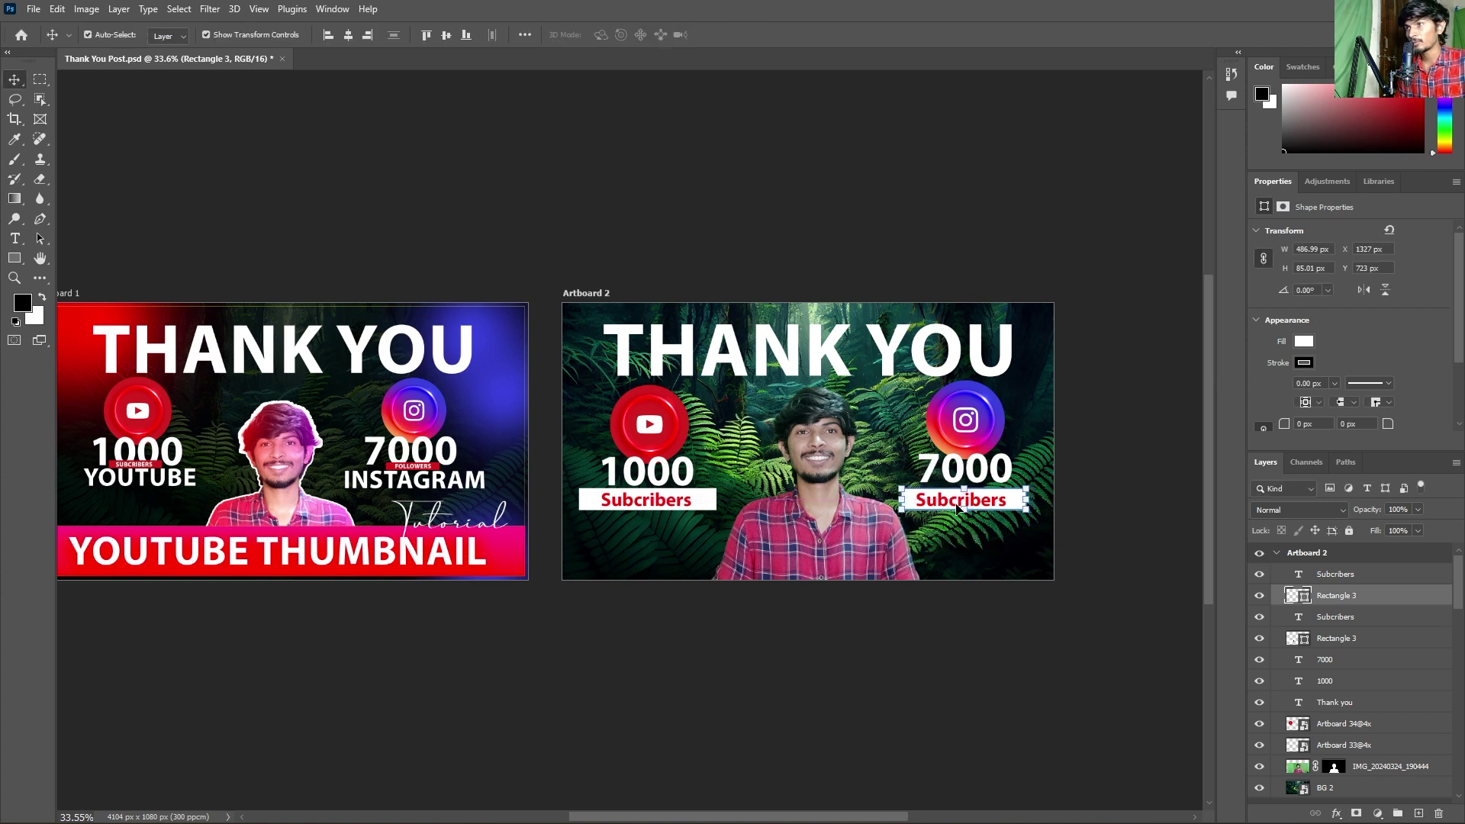
- Change the copied label's text to 'Followers' and nudge it right
{"action": "double_click", "coordinate": [949, 502]}
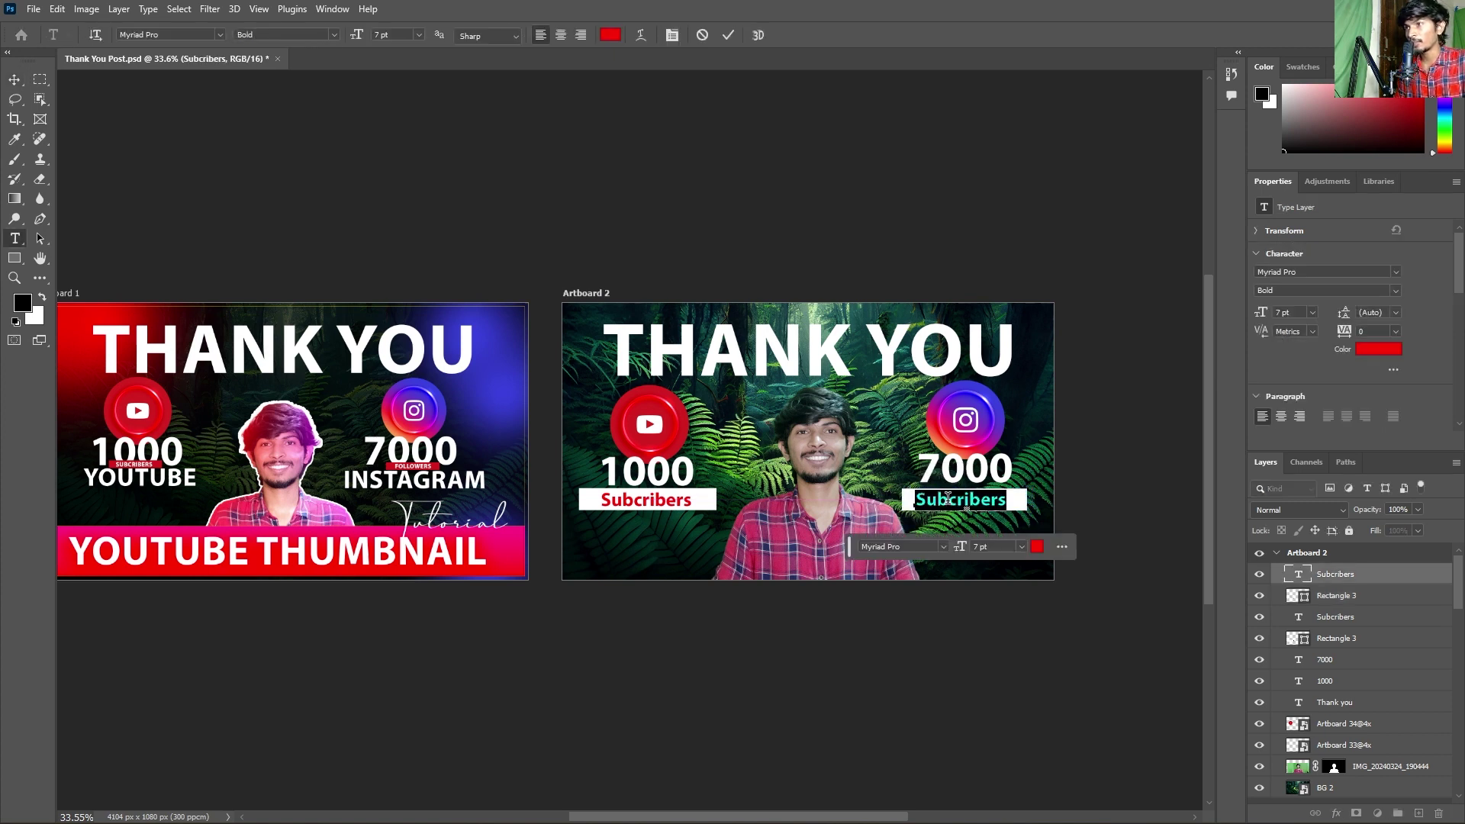
{"action": "type", "text": "Followers"}
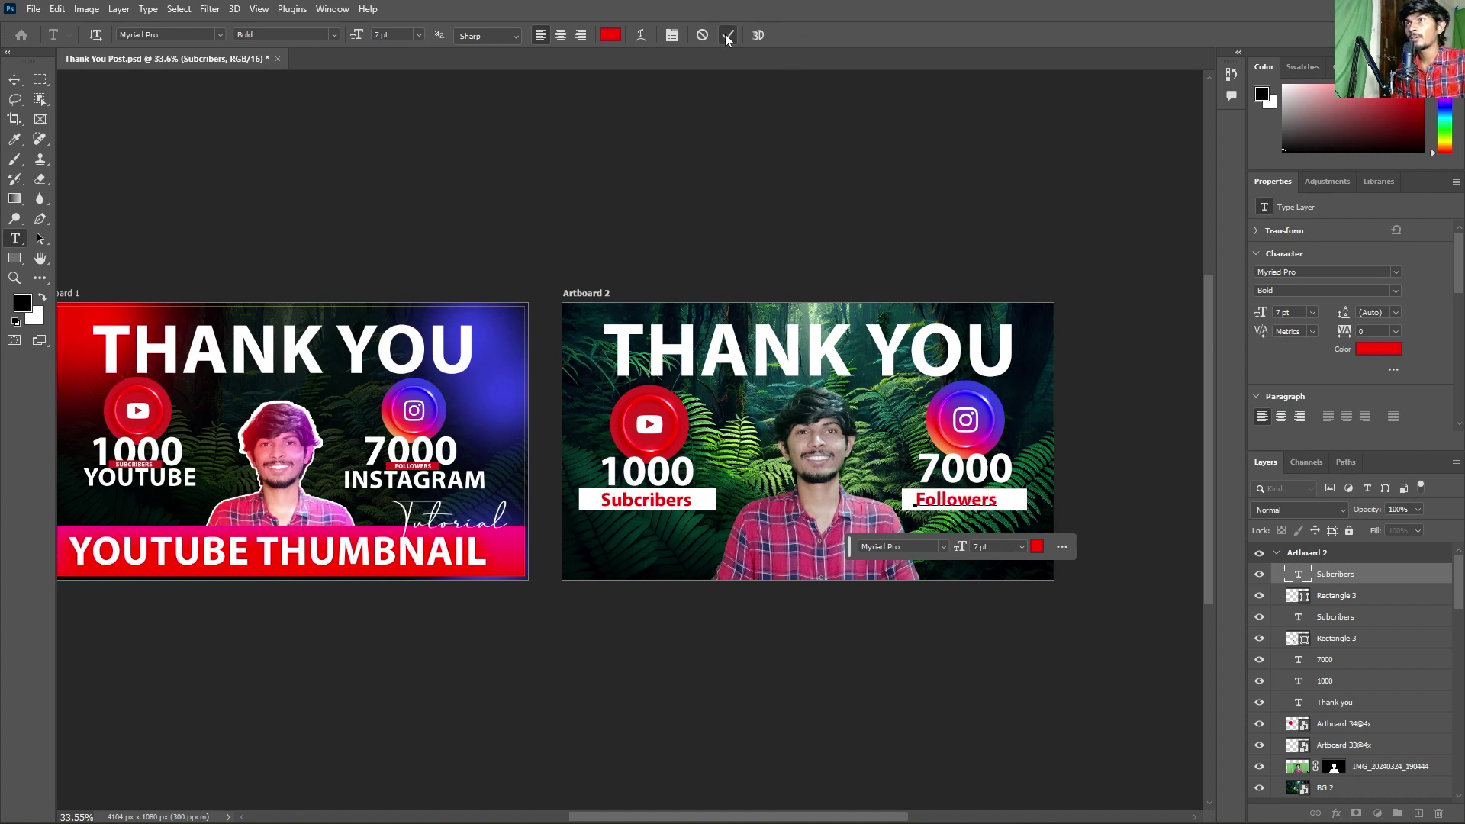
{"action": "left_click", "coordinate": [728, 35]}
{"action": "key", "text": "v"}
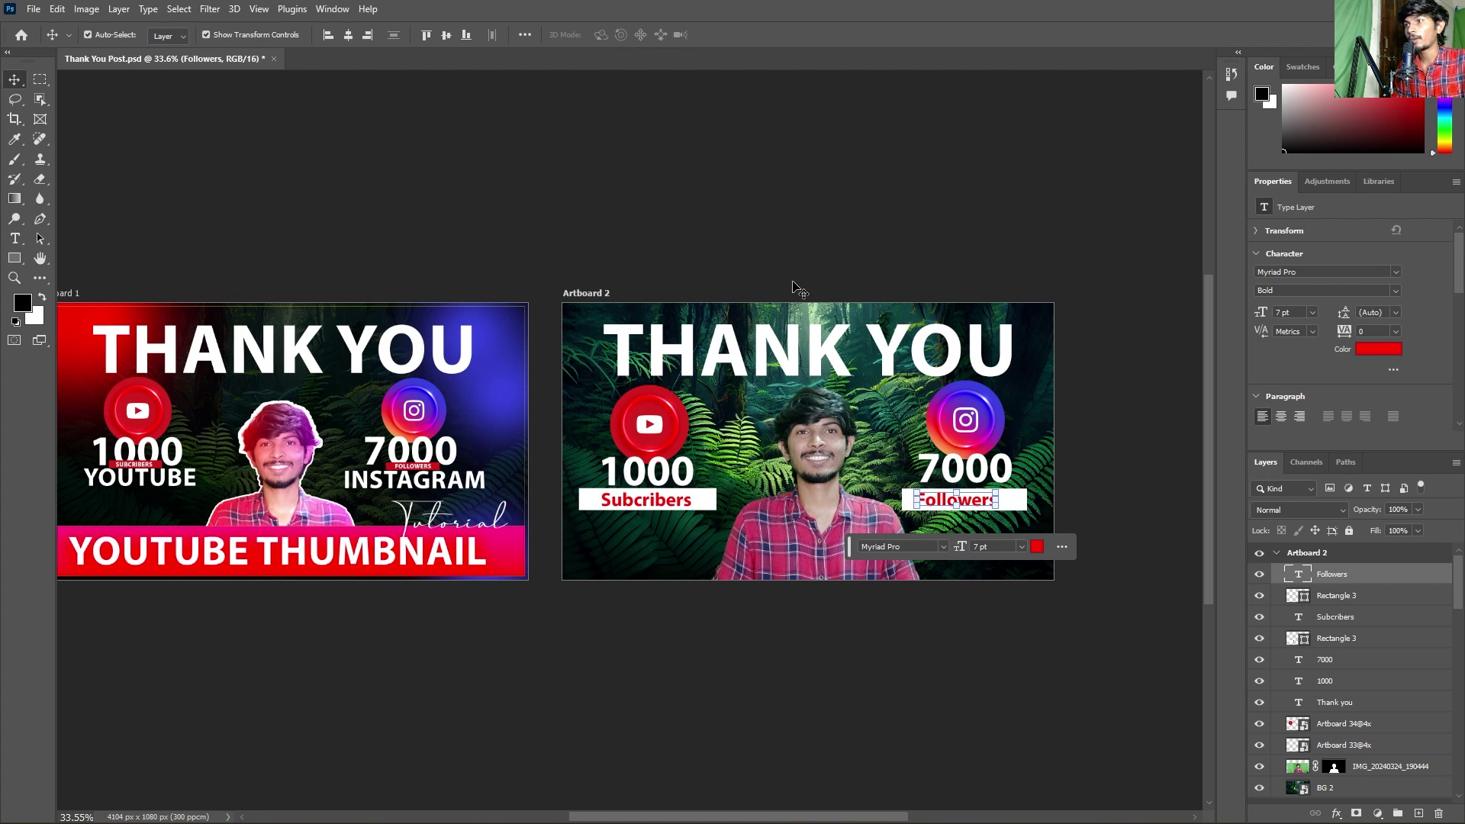
{"action": "key", "text": "shift+Right"}
{"action": "key", "text": "shift+Right"}
{"action": "key", "text": "shift+Right"}
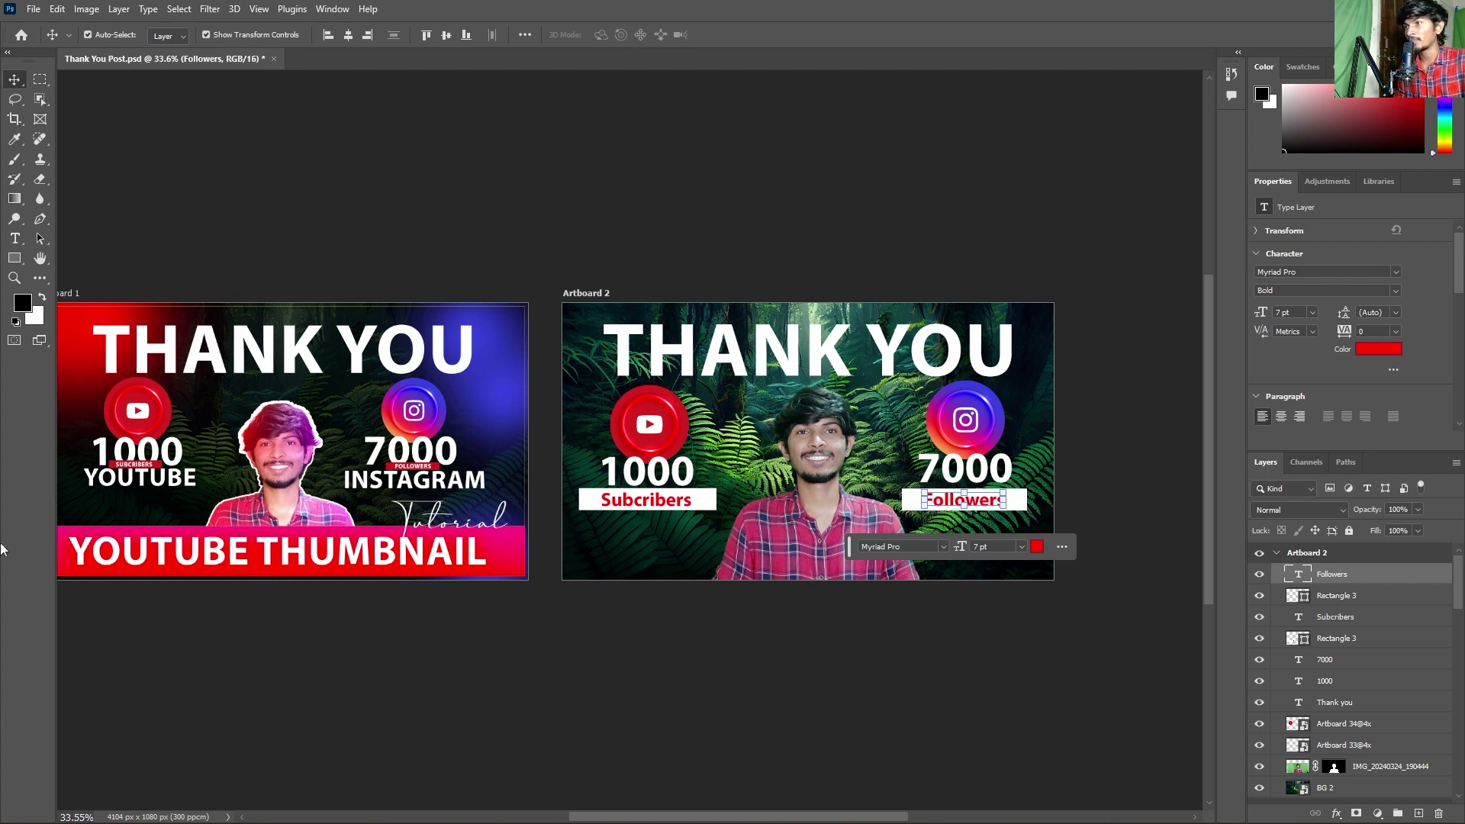
- Colour the Followers text bright magenta #ff00c9
{"action": "left_click", "coordinate": [1037, 547]}
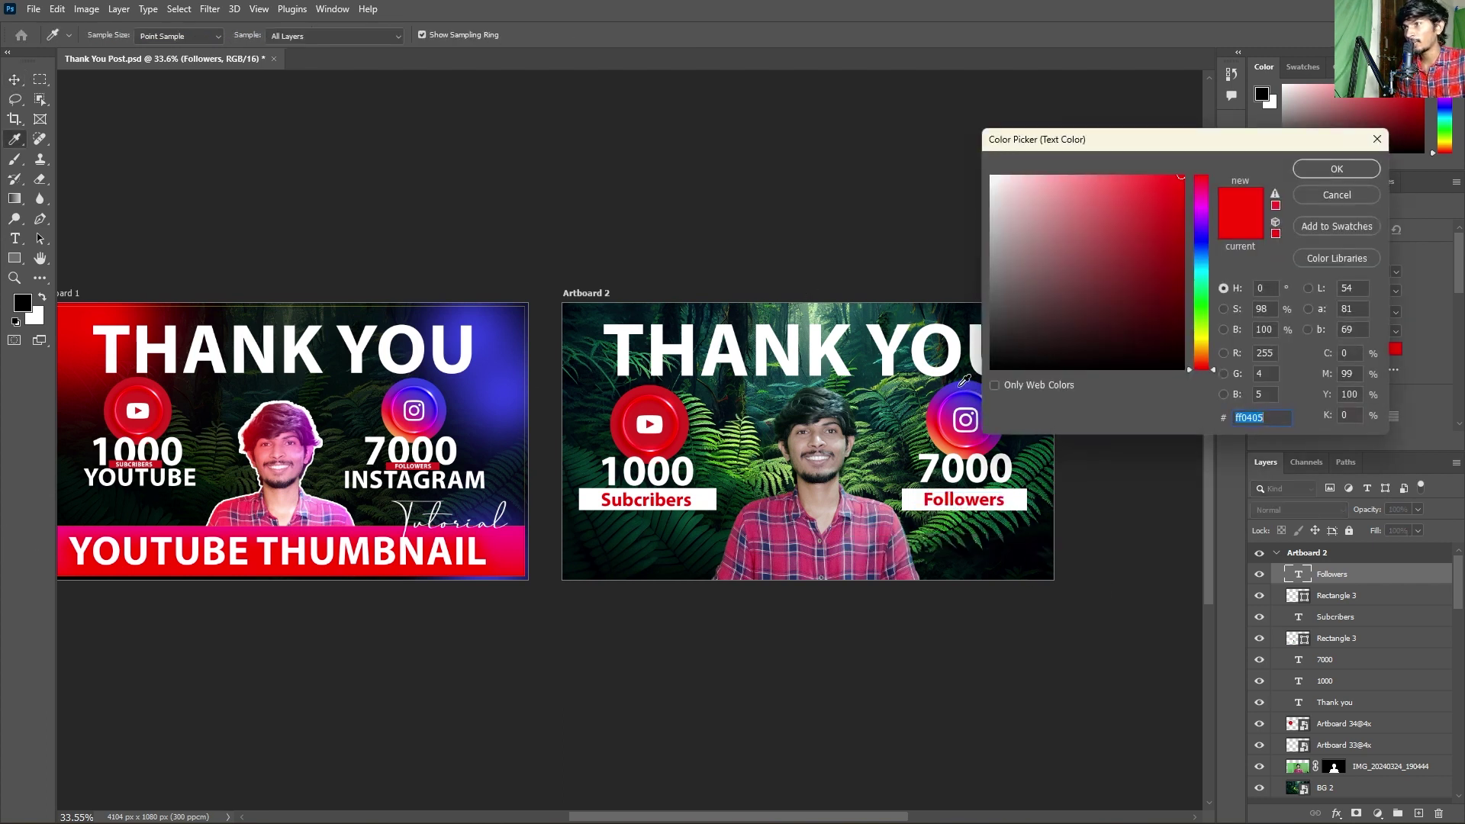
{"action": "left_click", "coordinate": [961, 385]}
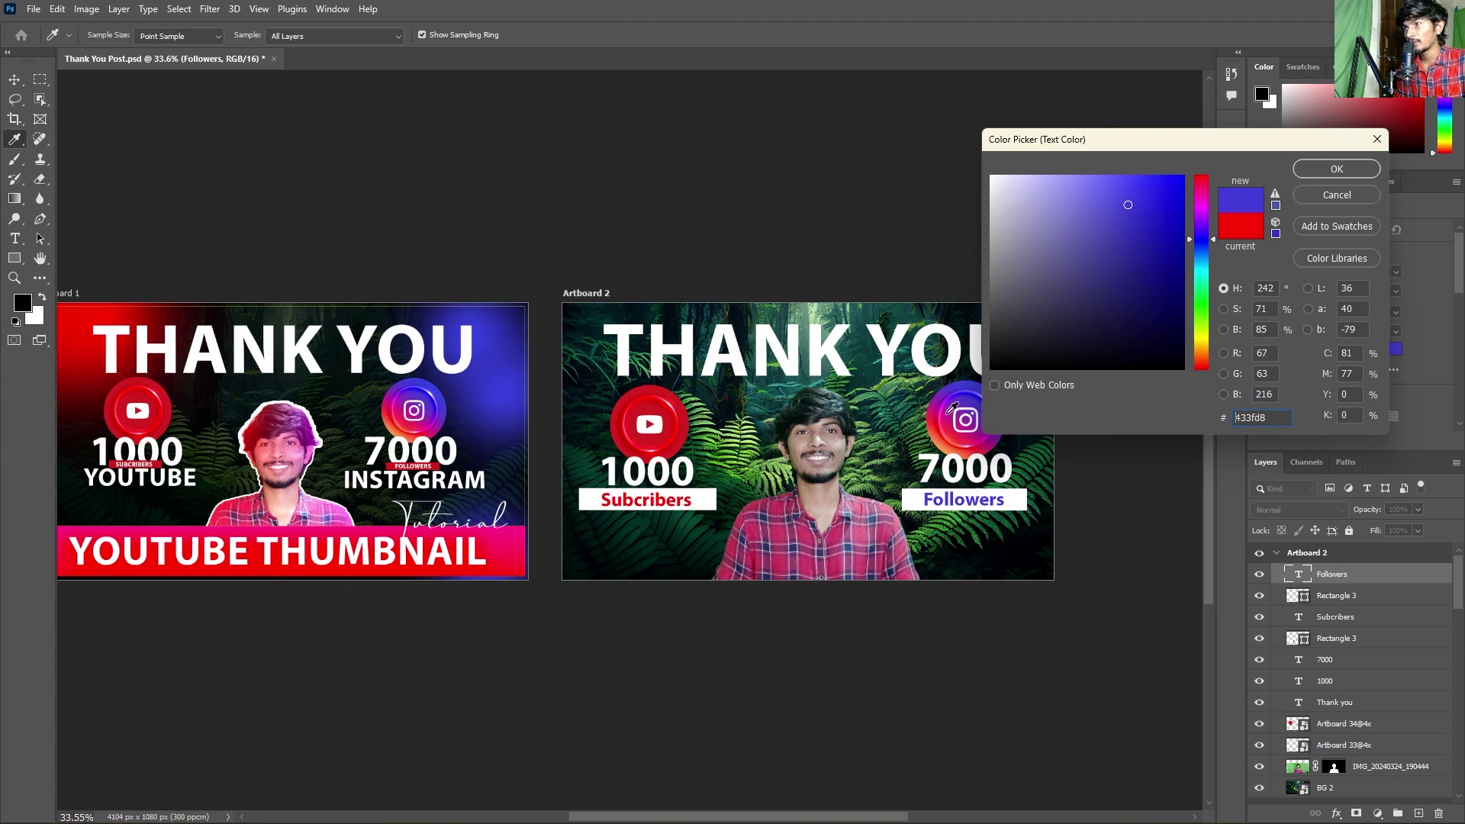
{"action": "left_click", "coordinate": [948, 405]}
{"action": "left_click_drag", "start_coordinate": [1136, 203], "coordinate": [1215, 158]}
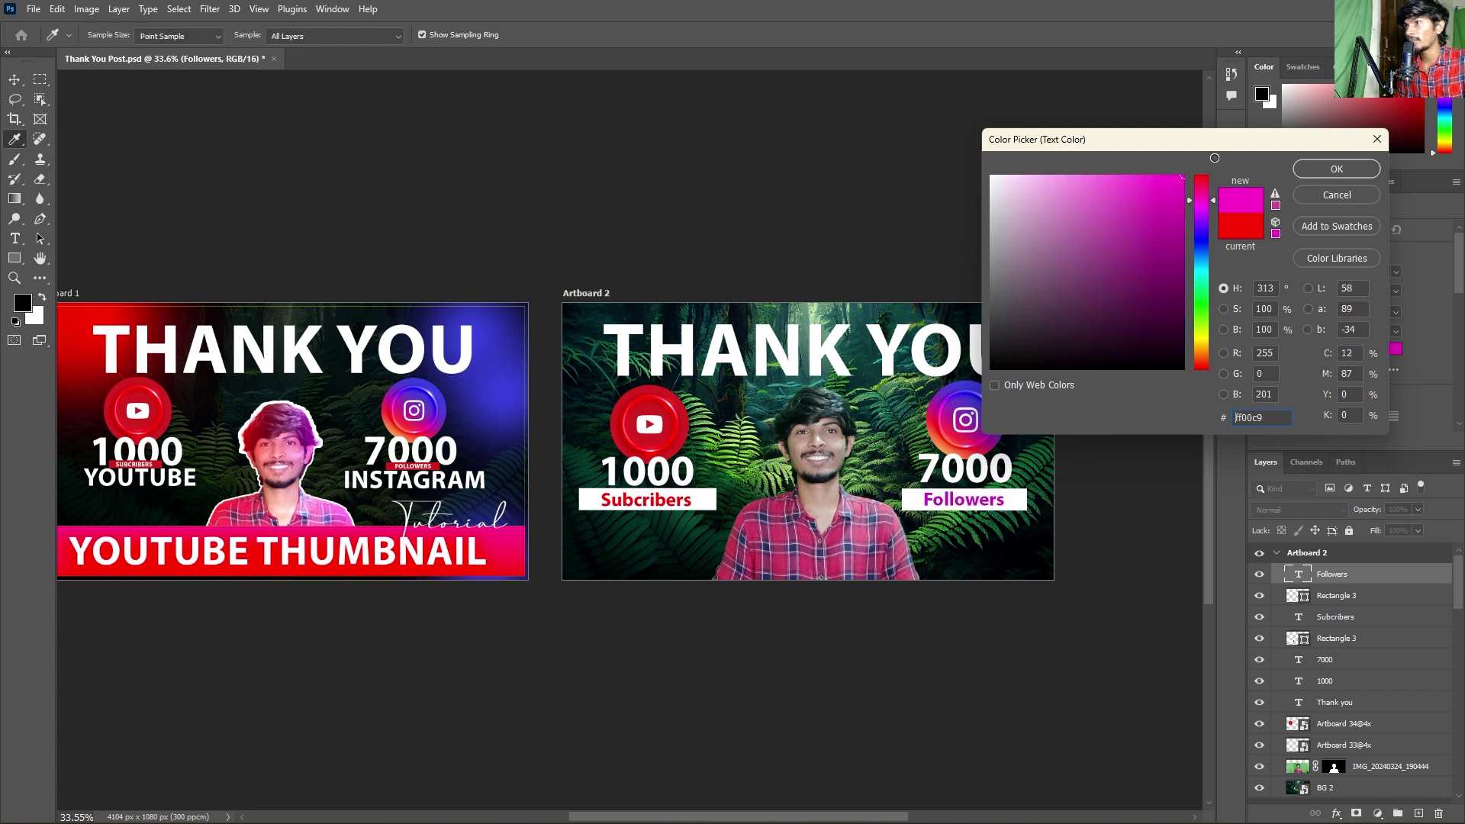
{"action": "left_click", "coordinate": [1337, 169]}
{"action": "key", "text": "ctrl+Return"}
{"action": "left_click", "coordinate": [948, 641]}
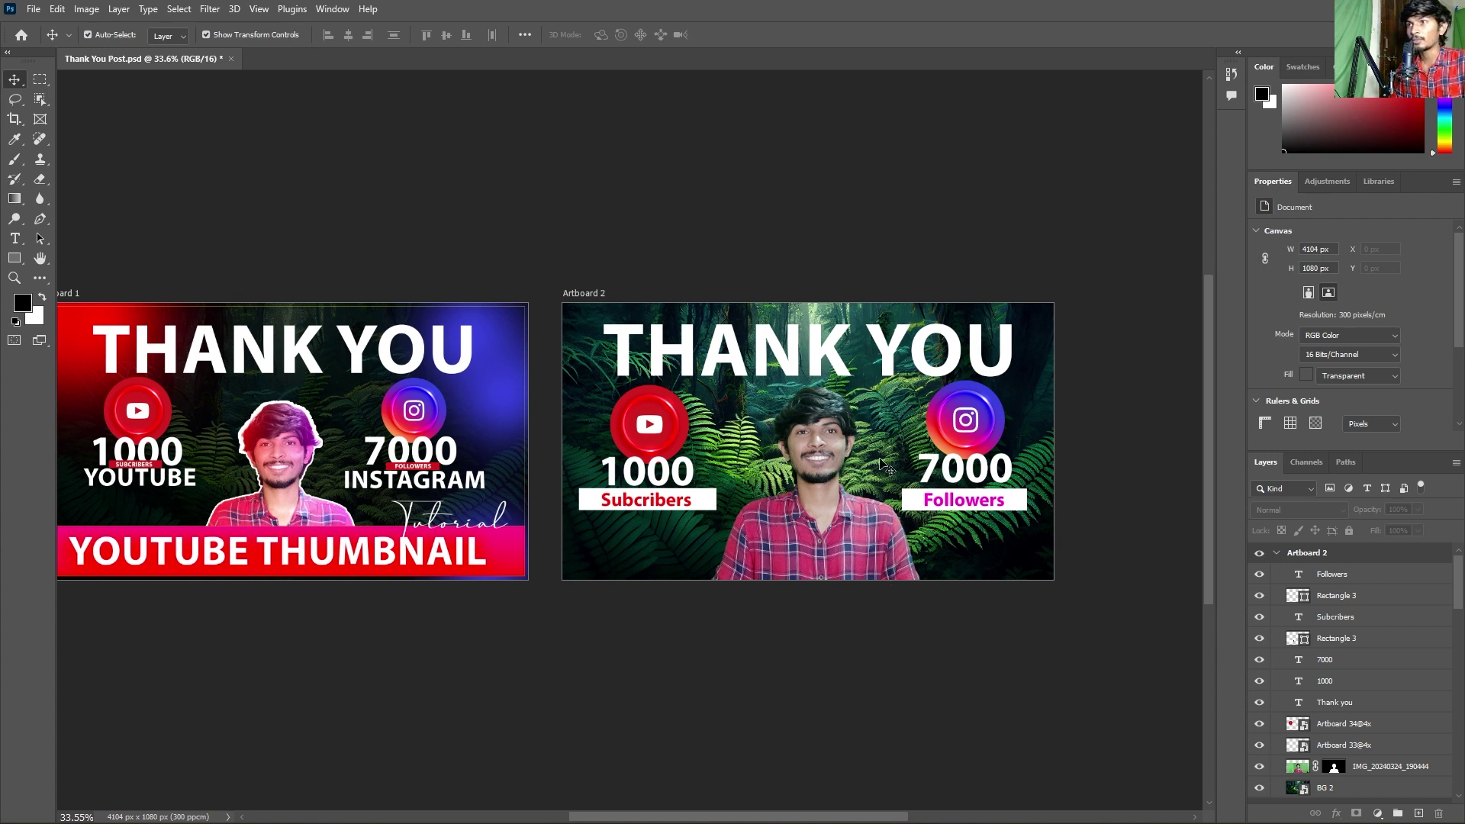
- Add a black Solid Color fill layer and move it below the BG 2 forest background
{"action": "scroll", "coordinate": [1356, 779], "scroll_direction": "down", "scroll_amount": 1}
{"action": "left_click", "coordinate": [1339, 771]}
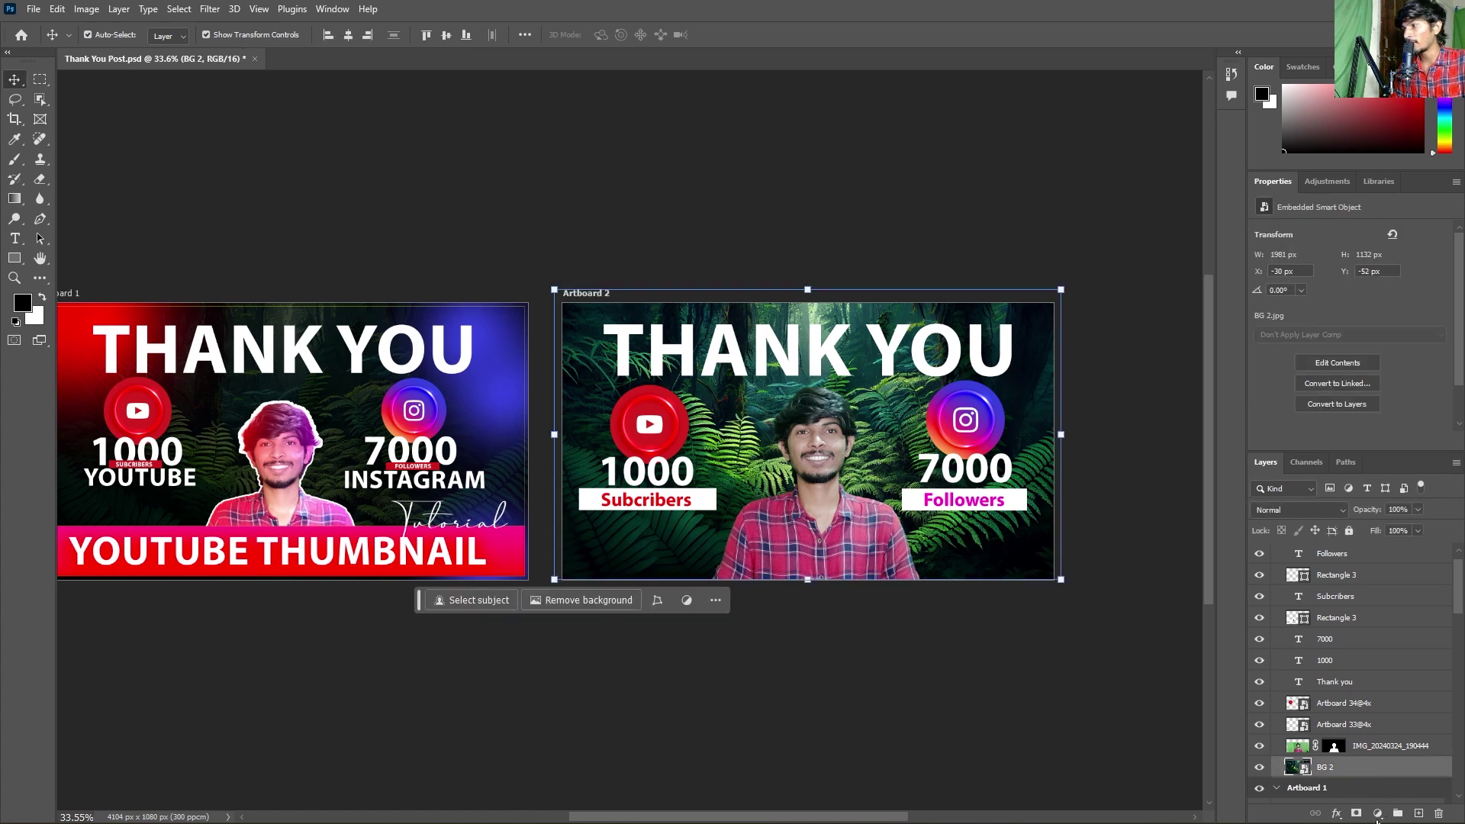
{"action": "left_click", "coordinate": [1377, 813]}
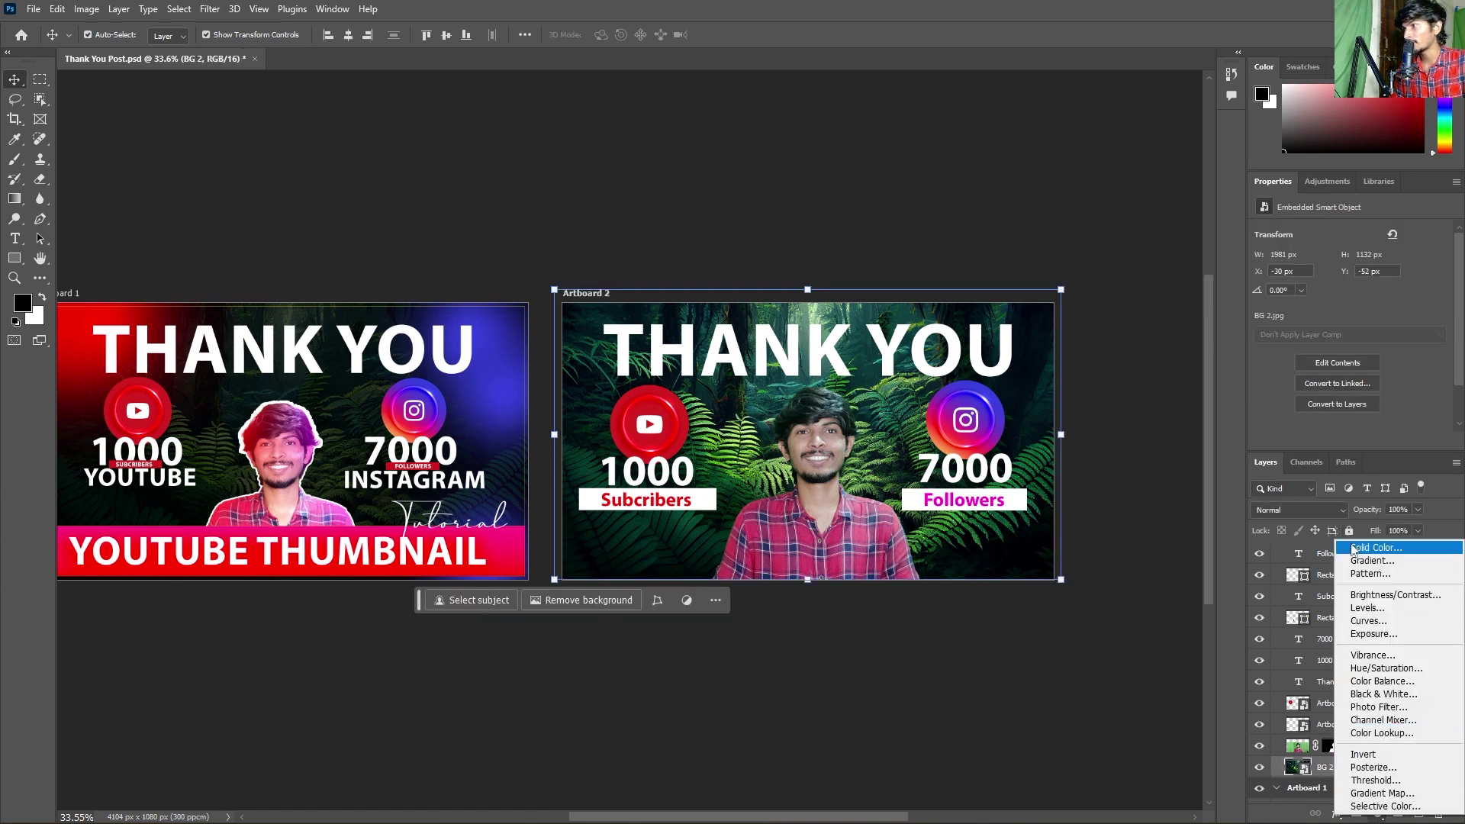
{"action": "left_click", "coordinate": [1366, 548]}
{"action": "left_click", "coordinate": [1333, 170]}
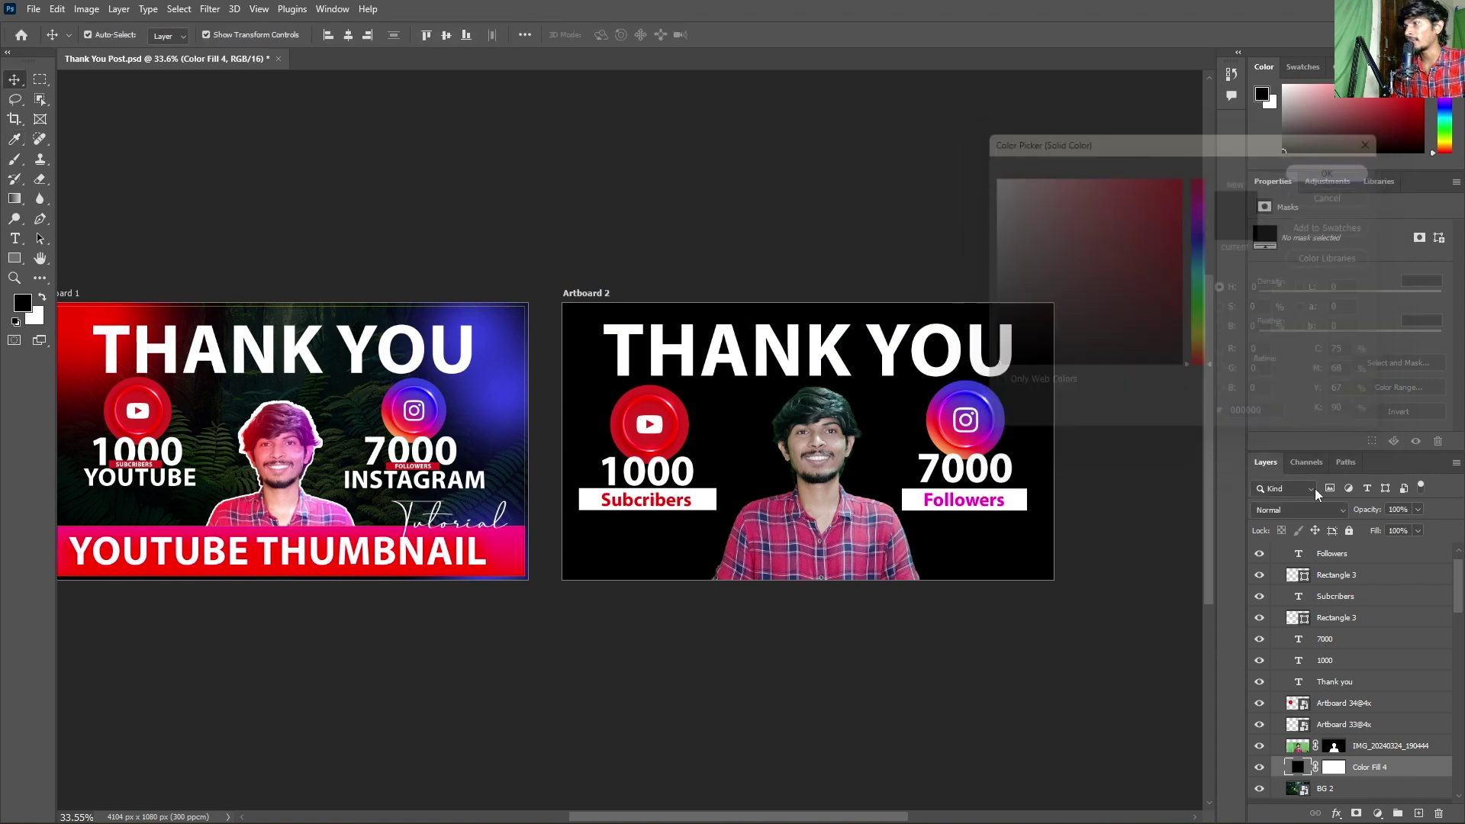
{"action": "left_click_drag", "start_coordinate": [1359, 770], "coordinate": [1371, 797]}
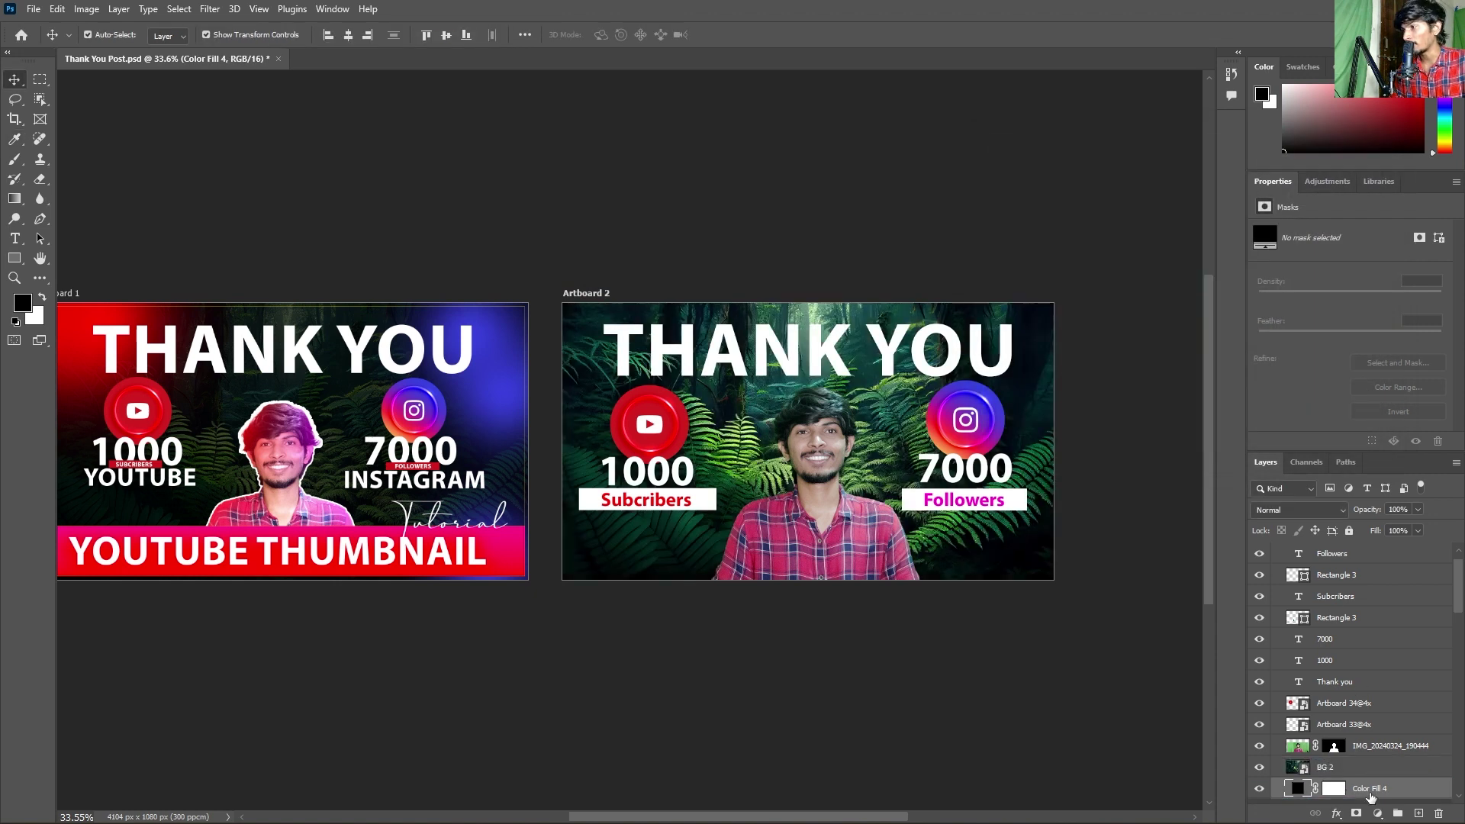
- Lower the BG 2 forest background's opacity to about 50%
{"action": "left_click", "coordinate": [1321, 768]}
{"action": "left_click", "coordinate": [1418, 509]}
{"action": "left_click_drag", "start_coordinate": [1421, 527], "coordinate": [1386, 530]}
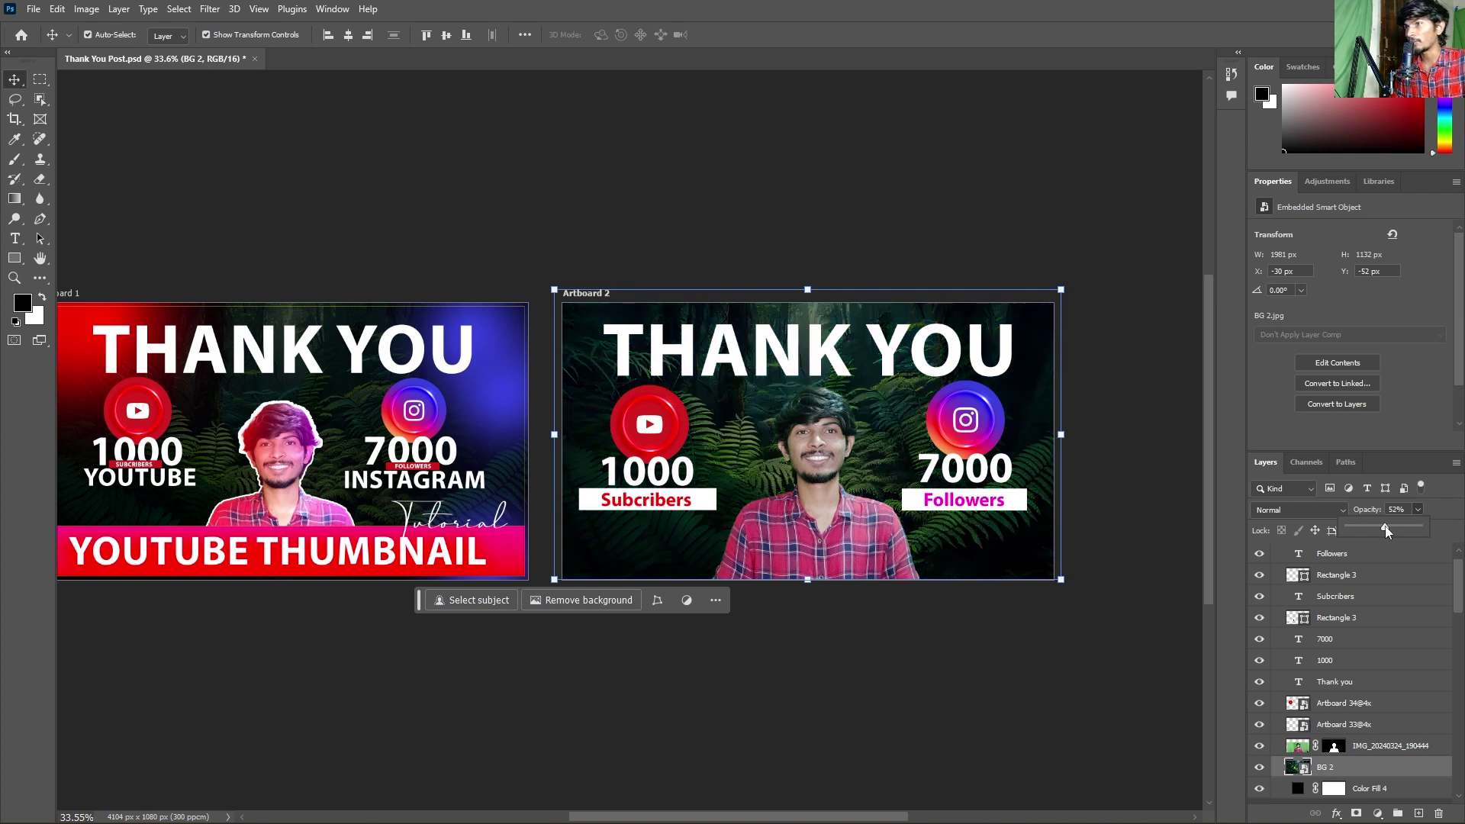
{"action": "left_click", "coordinate": [1305, 789]}
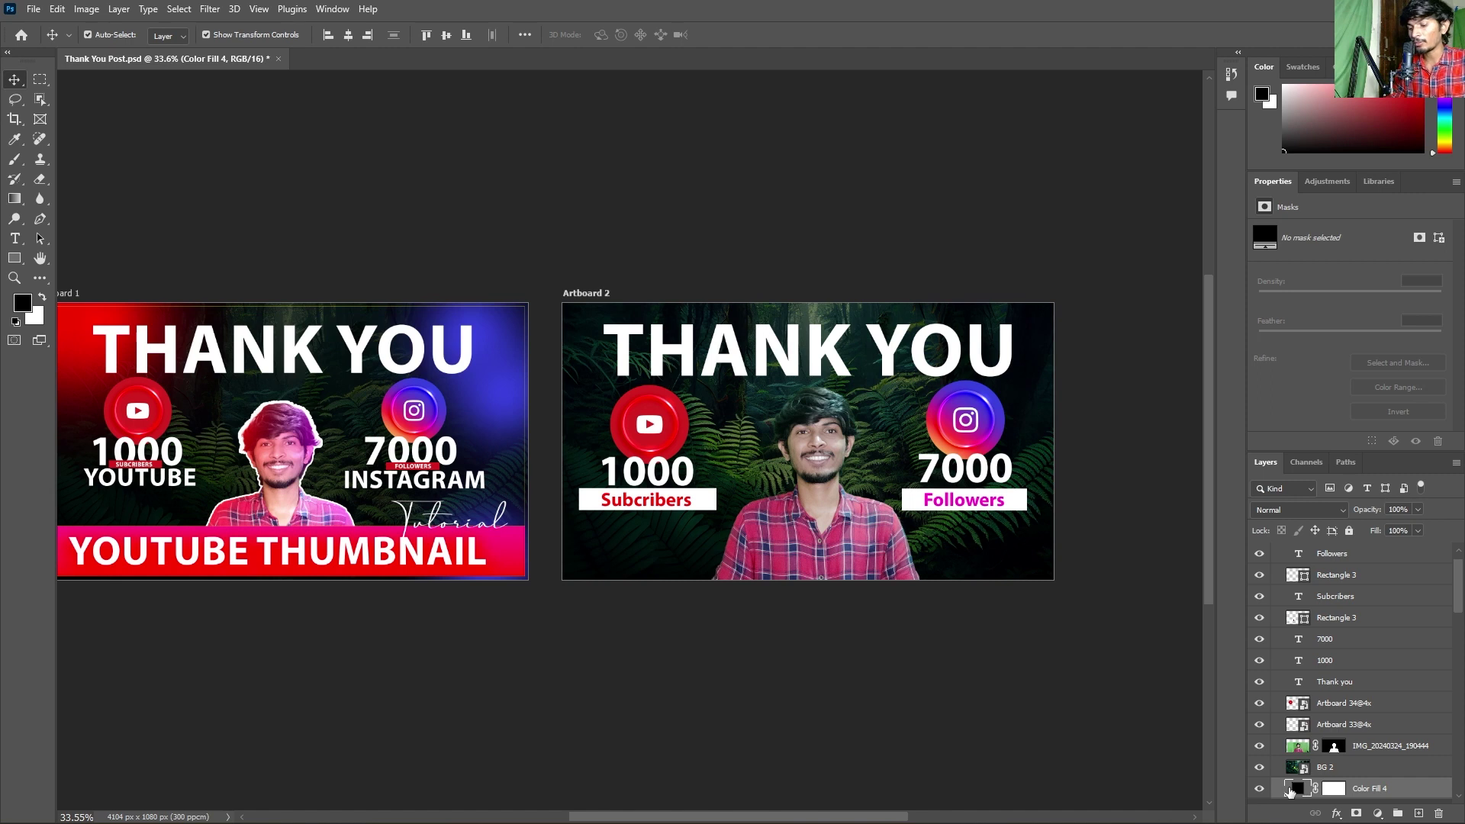
- Add a red Solid Color fill layer and place it above the IMG person photo
{"action": "left_click", "coordinate": [1378, 813]}
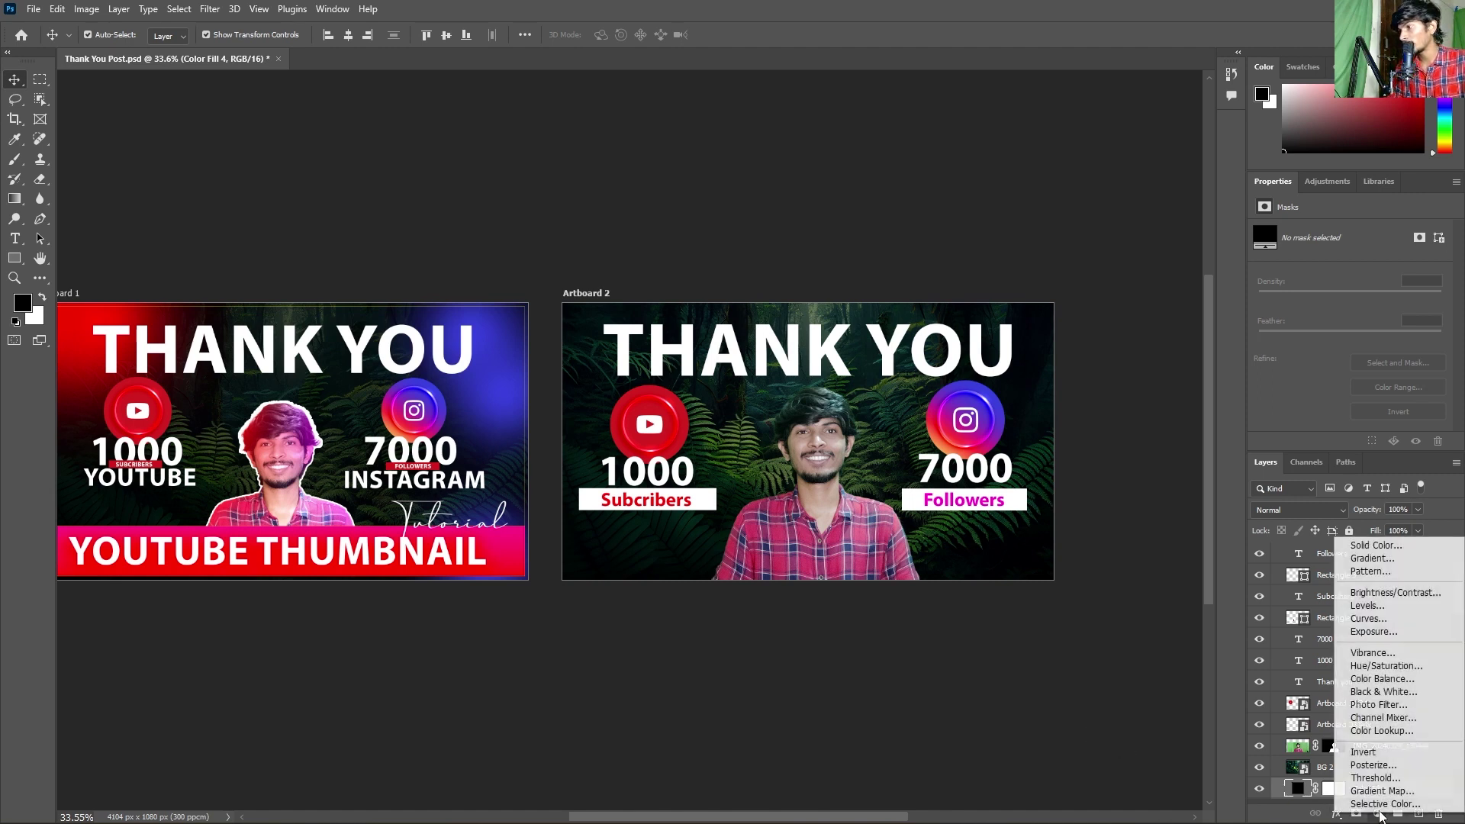
{"action": "left_click", "coordinate": [1365, 544]}
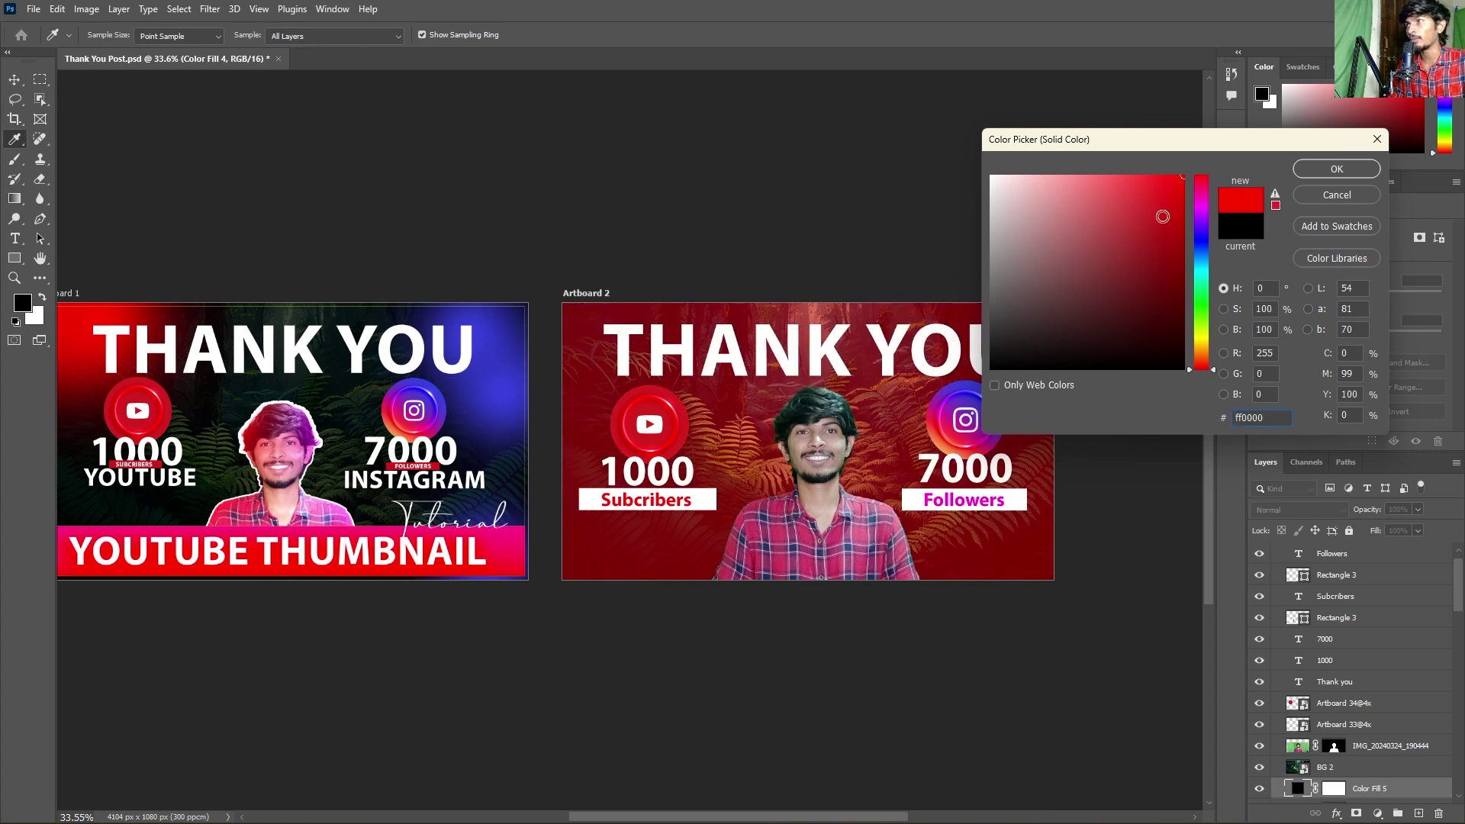
{"action": "left_click", "coordinate": [1344, 169]}
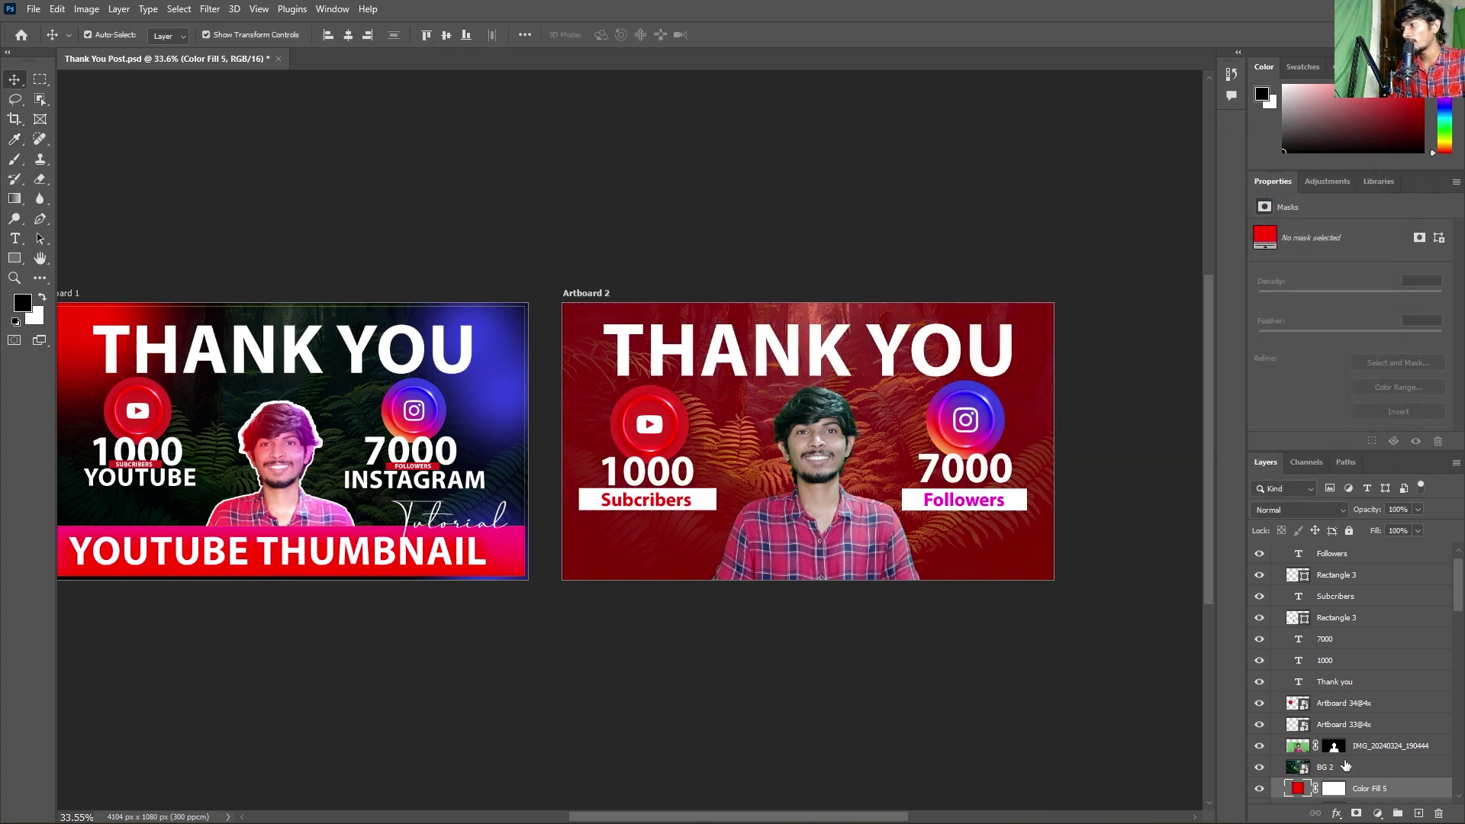
{"action": "left_click_drag", "start_coordinate": [1376, 794], "coordinate": [1373, 742]}
{"action": "left_click", "coordinate": [1334, 746]}
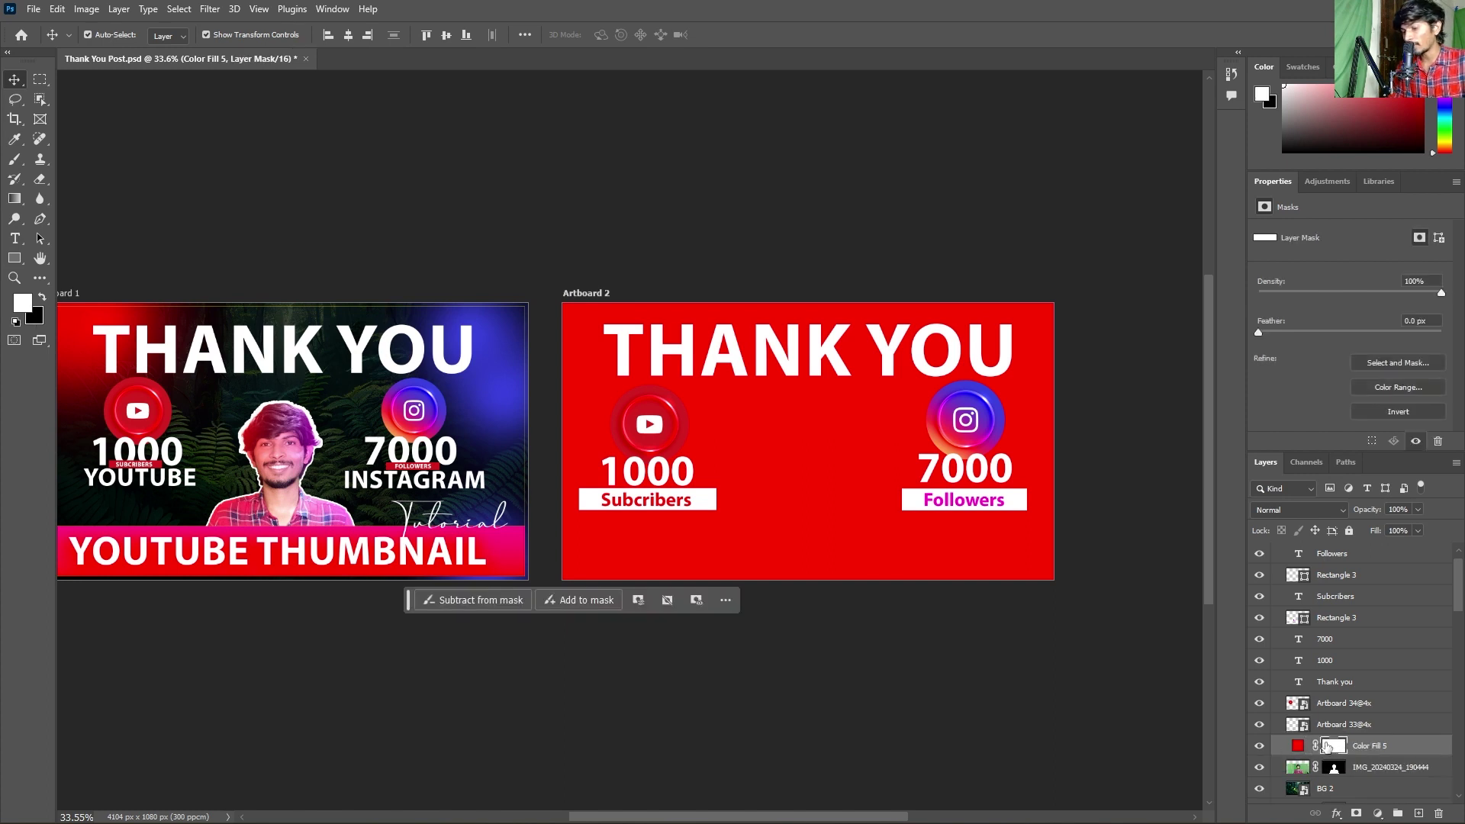
- Invert the red fill's mask and brush in a glow at top-left around the YouTube icon
{"action": "key", "text": "ctrl+i"}
{"action": "key", "text": "ctrl"}
{"action": "key", "text": "b"}
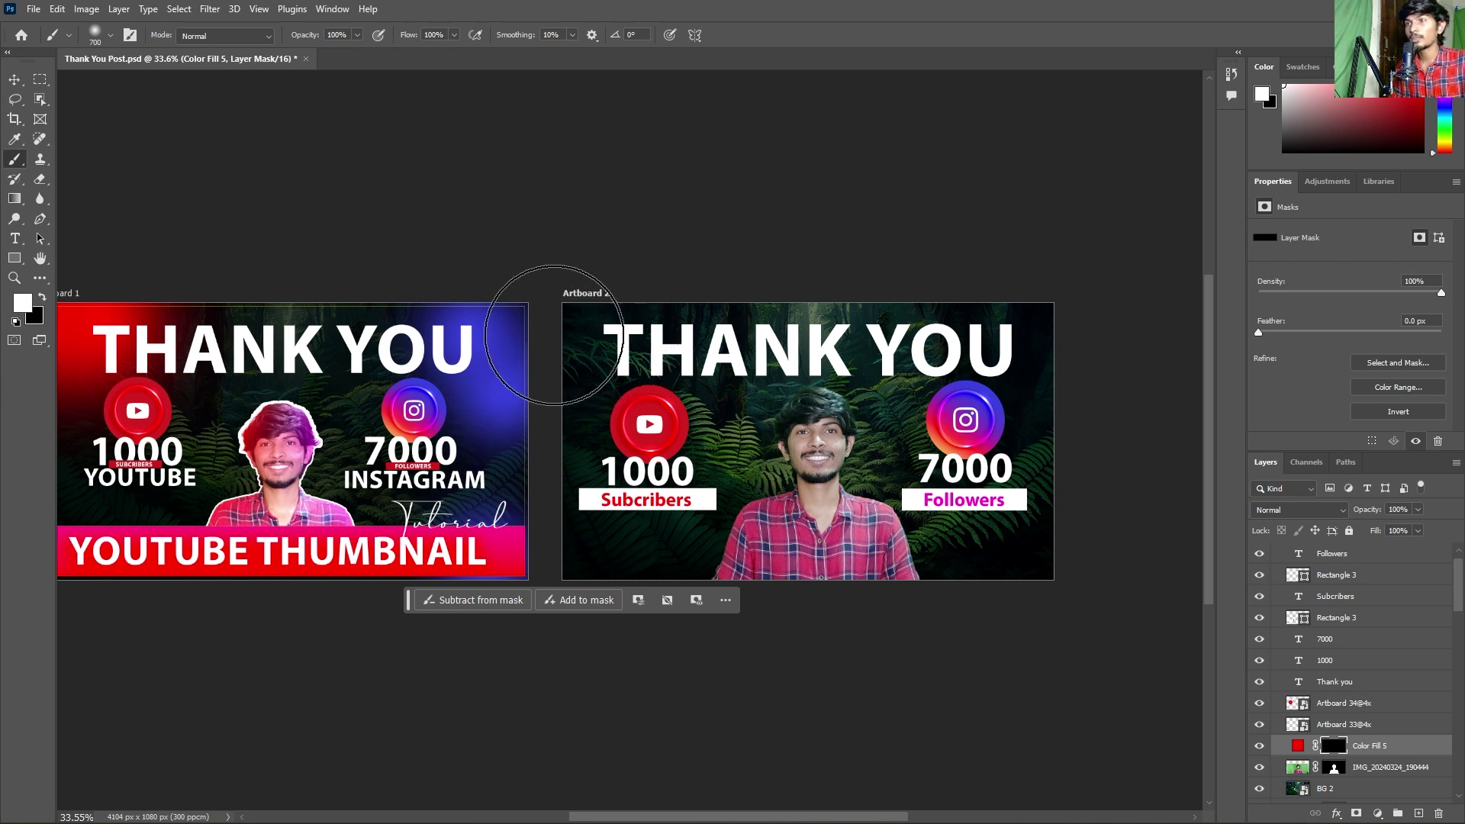
{"action": "left_click_drag", "start_coordinate": [606, 329], "coordinate": [702, 289]}
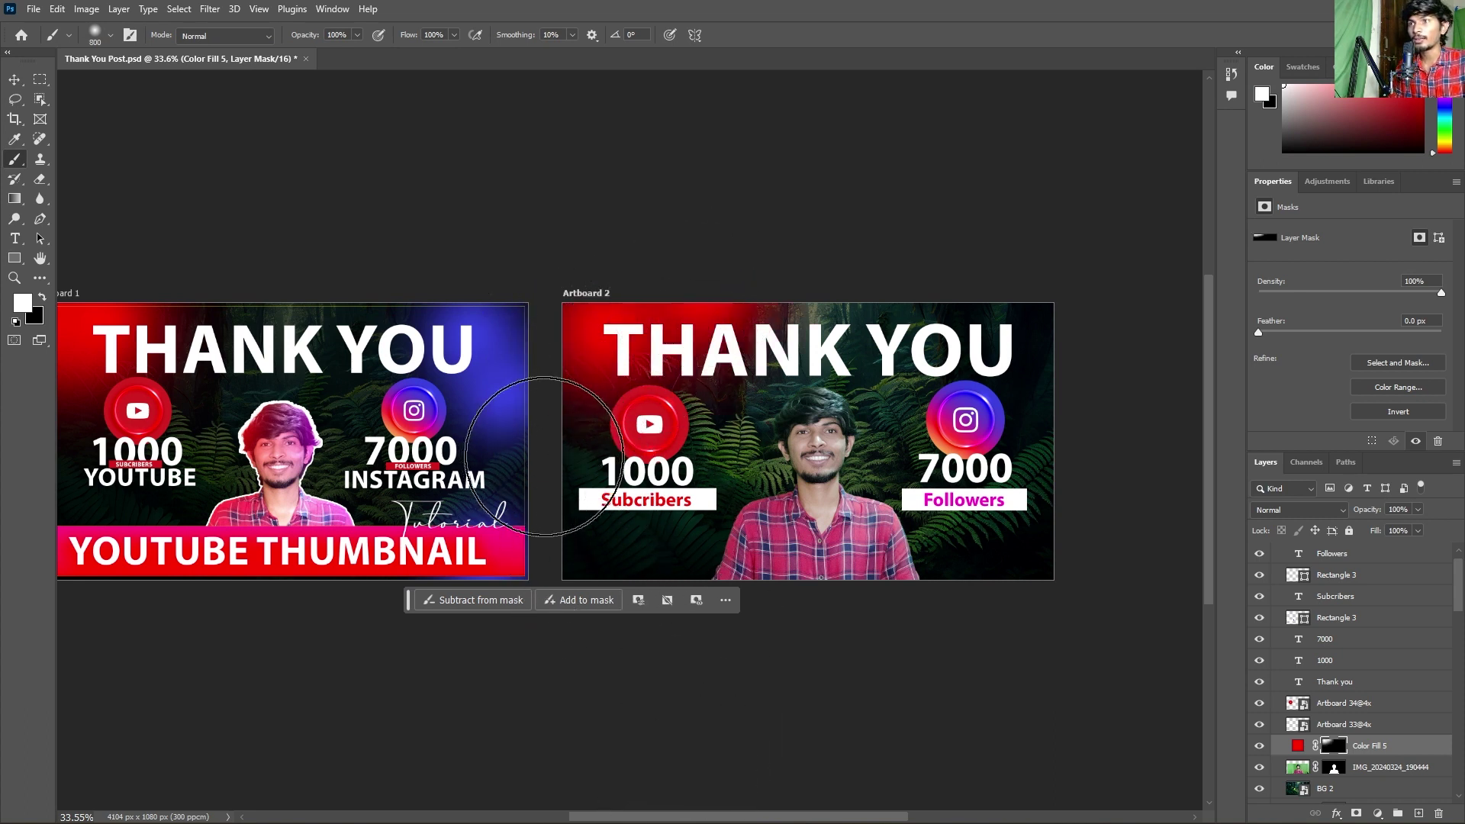
{"action": "left_click_drag", "start_coordinate": [634, 479], "coordinate": [621, 425]}
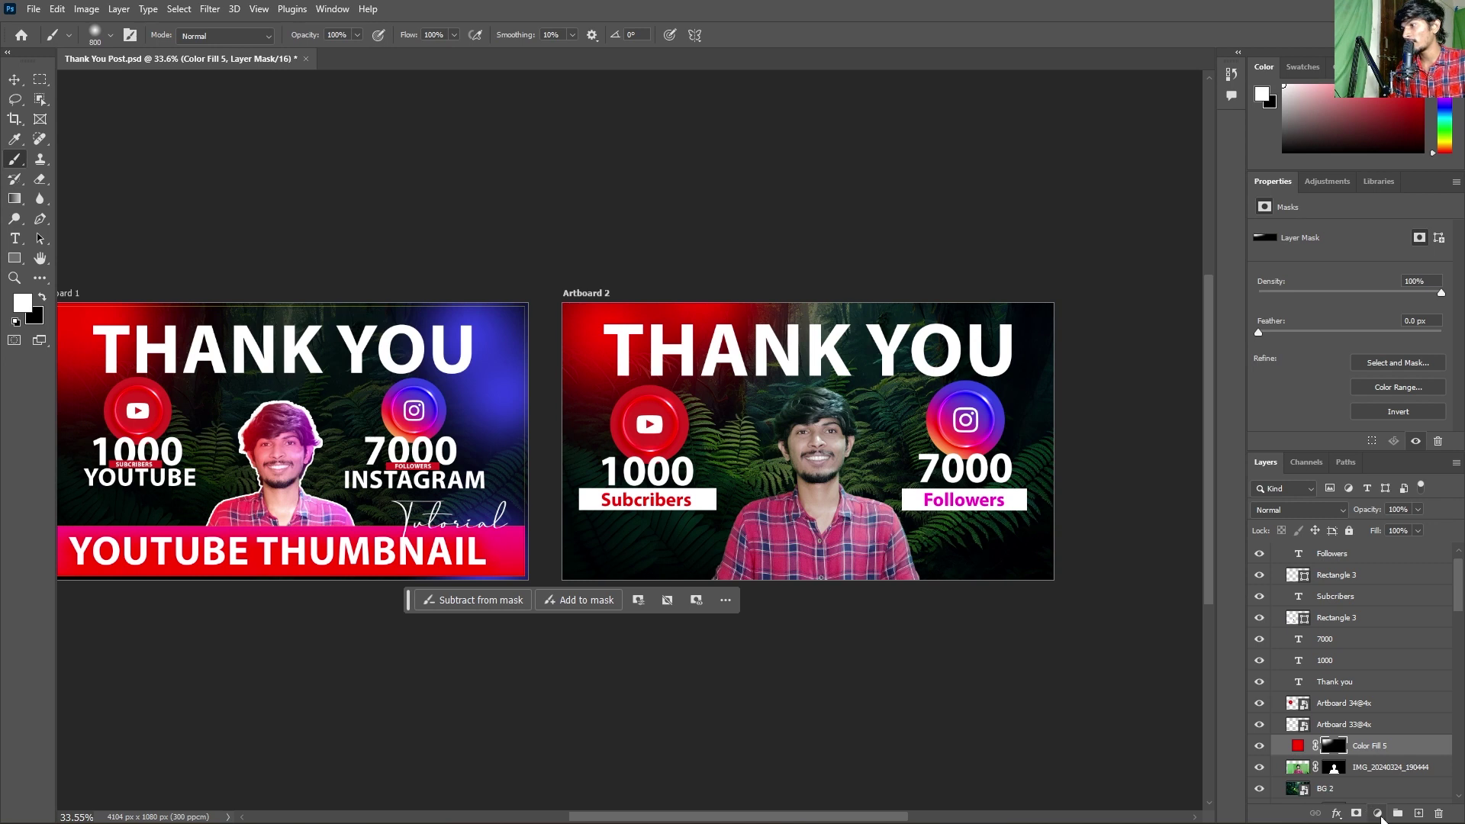
- Add a Solid Color fill layer in pure blue 0004ff, sampled from the Instagram icon rim
{"action": "left_click", "coordinate": [1378, 814]}
{"action": "left_click", "coordinate": [1366, 547]}
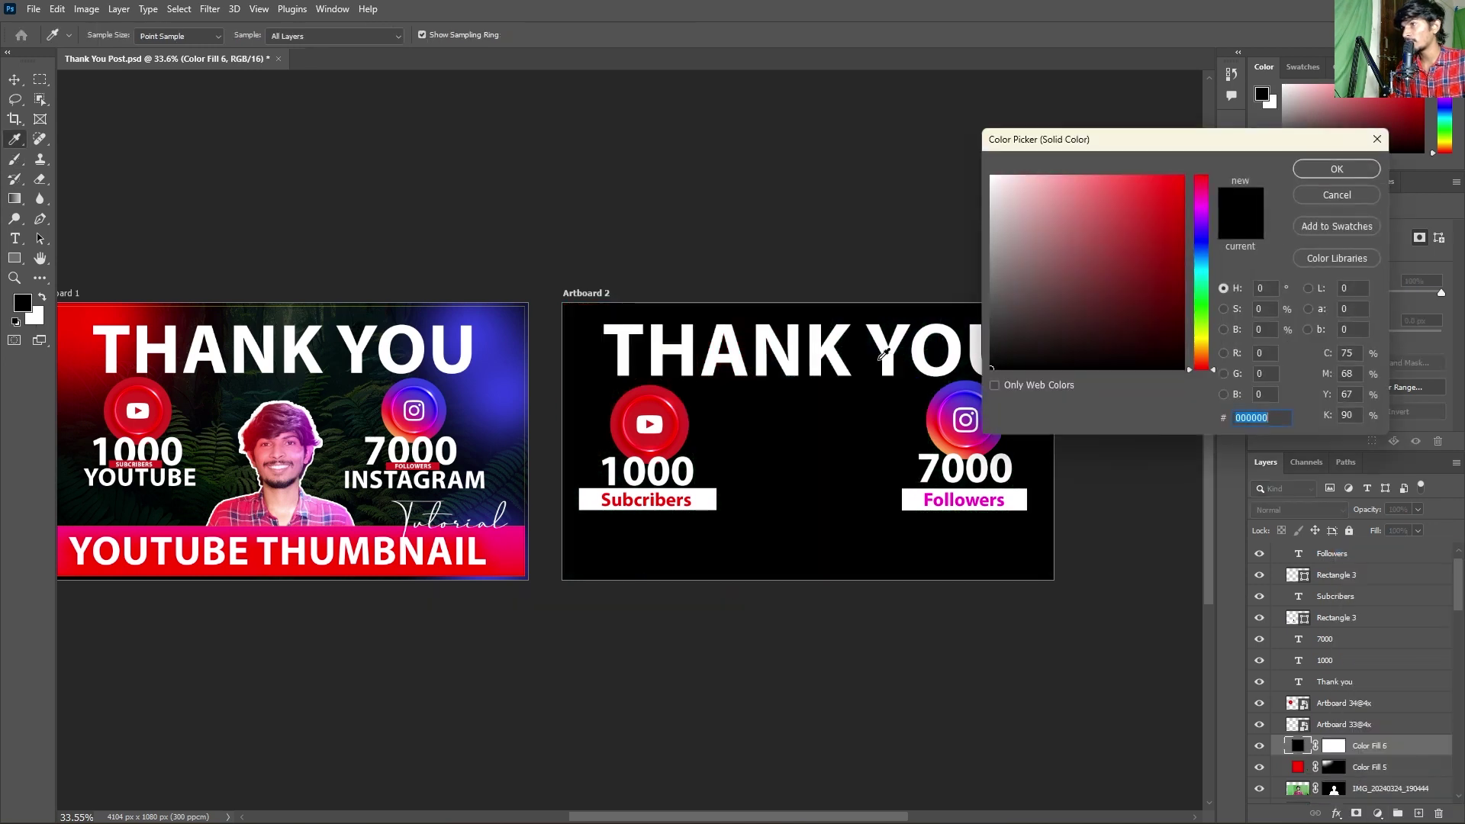
{"action": "left_click", "coordinate": [944, 405]}
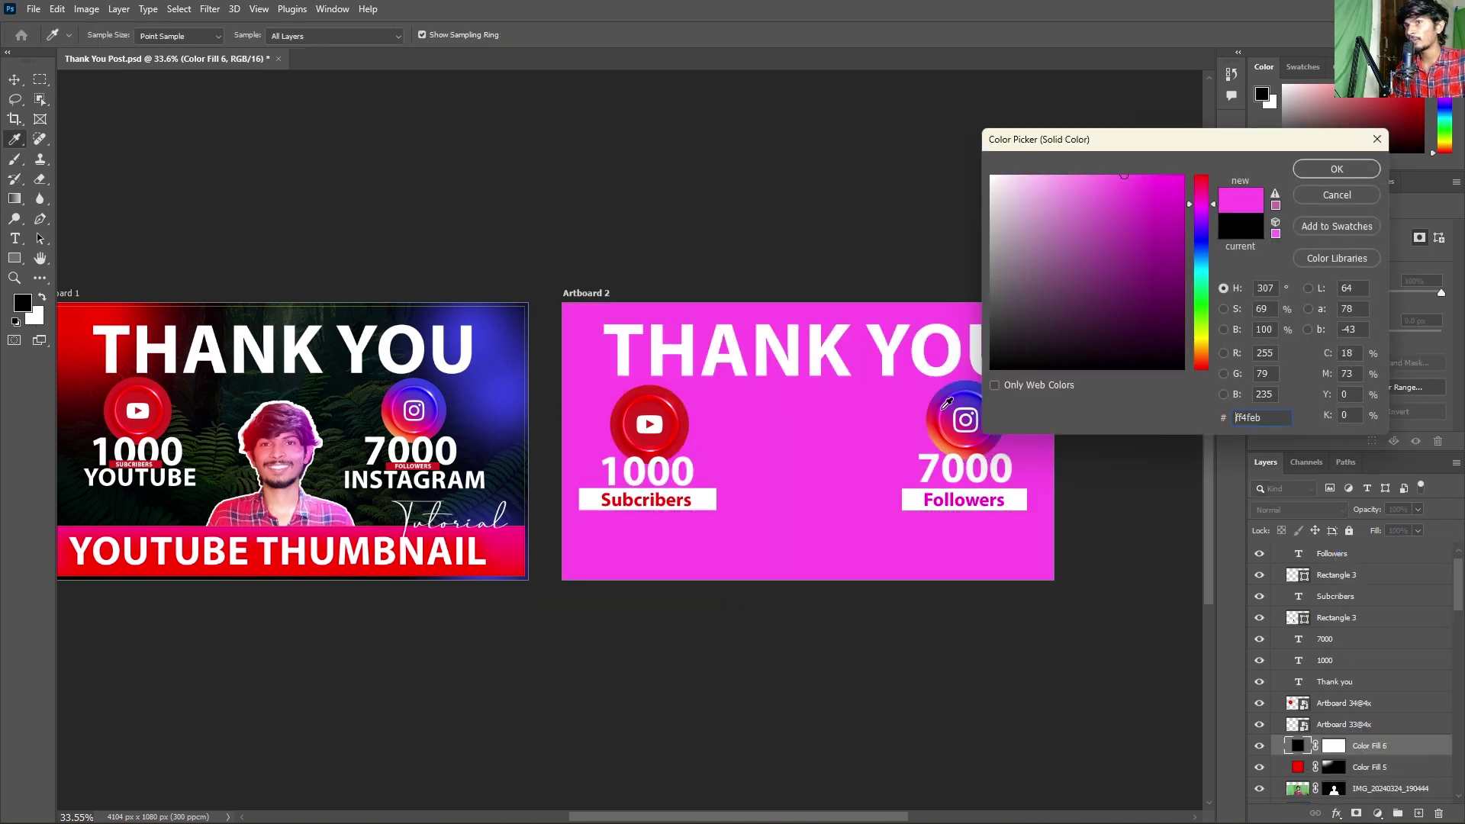
{"action": "left_click", "coordinate": [963, 384]}
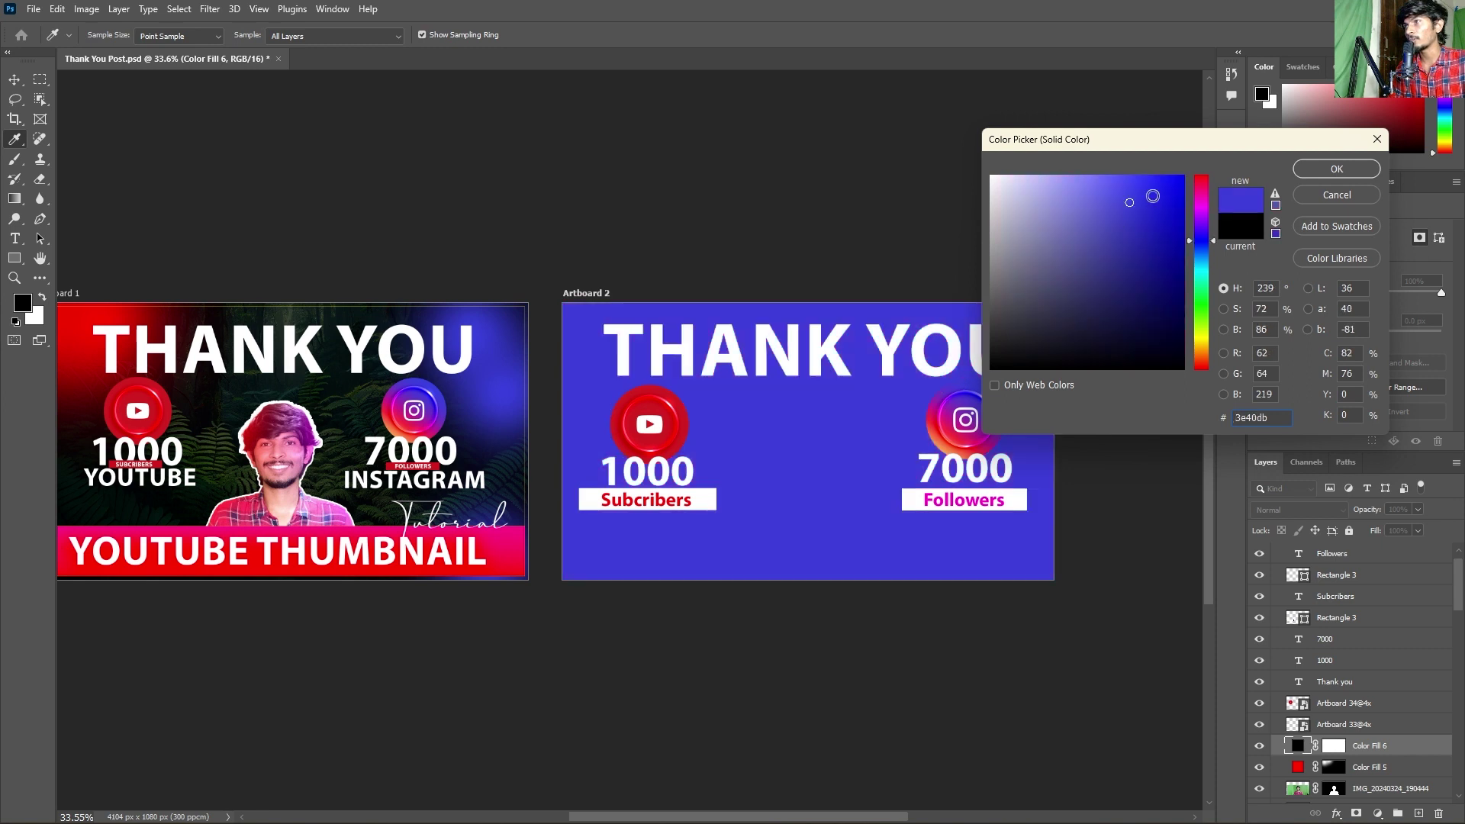
{"action": "left_click_drag", "start_coordinate": [1152, 197], "coordinate": [1308, 134]}
{"action": "left_click", "coordinate": [1335, 169]}
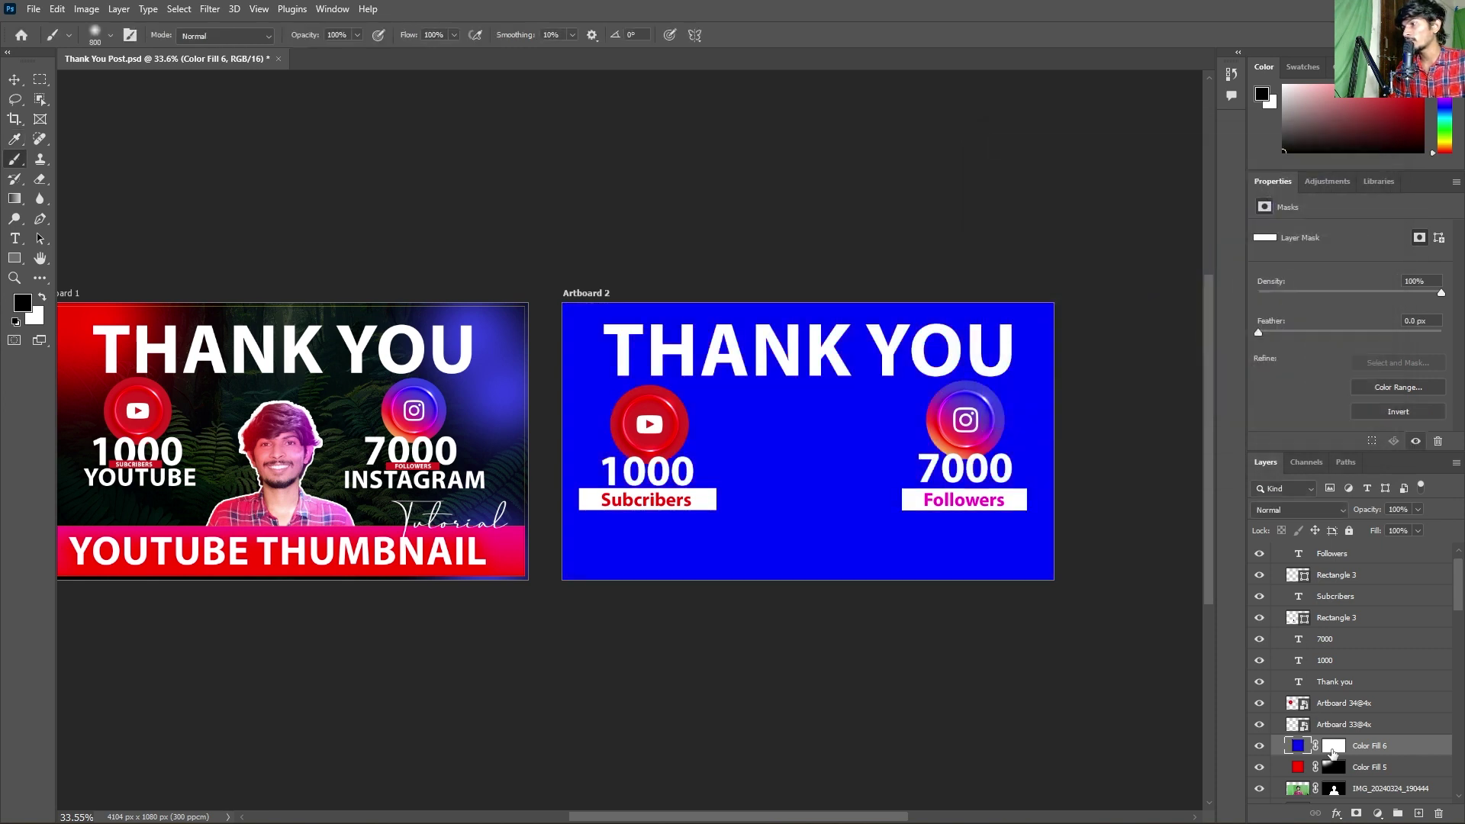
{"action": "left_click", "coordinate": [1336, 747]}
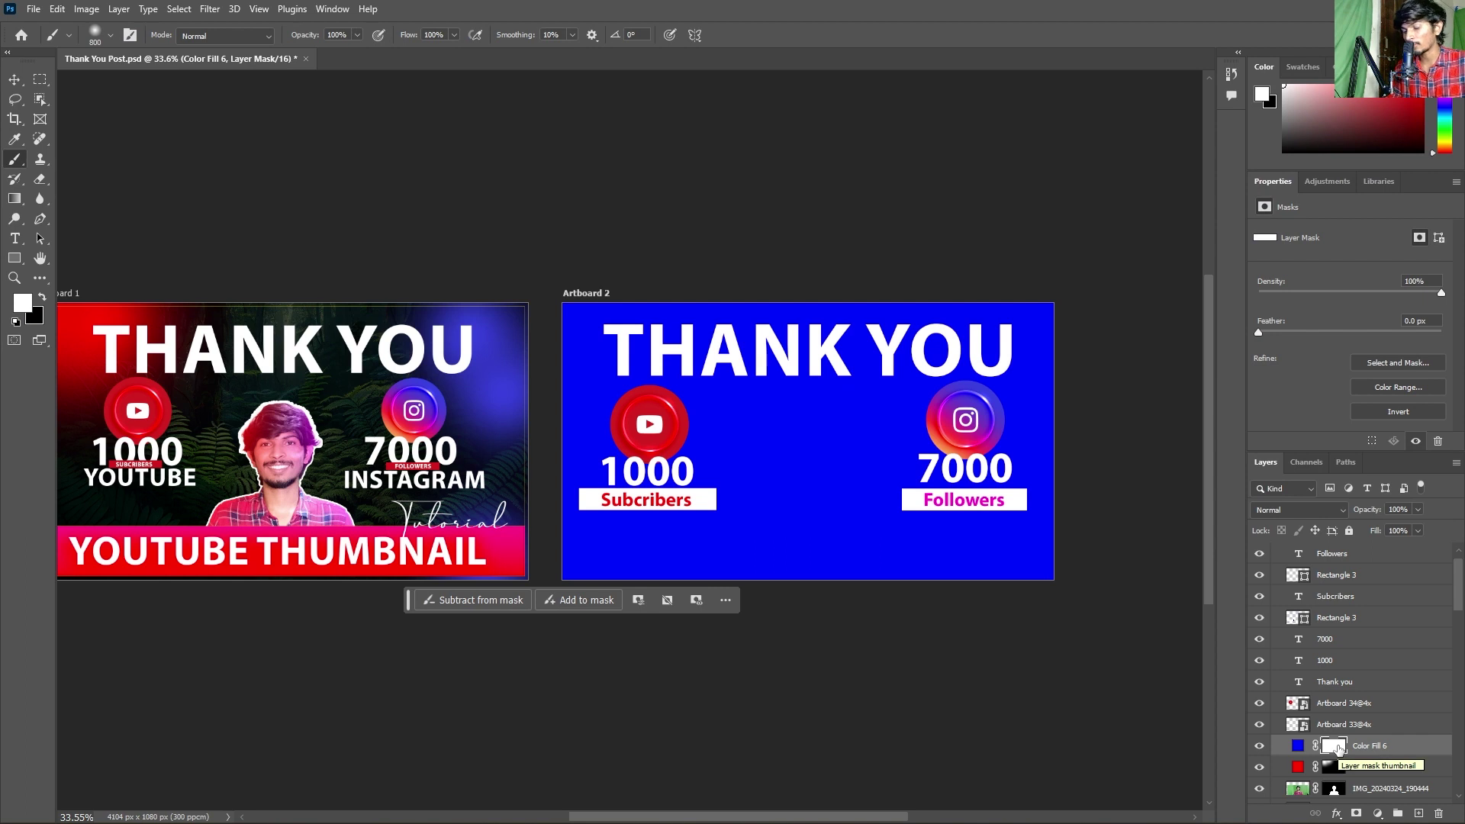
- Invert Color Fill 6's mask and brush blue around the top-right Instagram icon, undoing a stray stroke
{"action": "key", "text": "ctrl+i"}
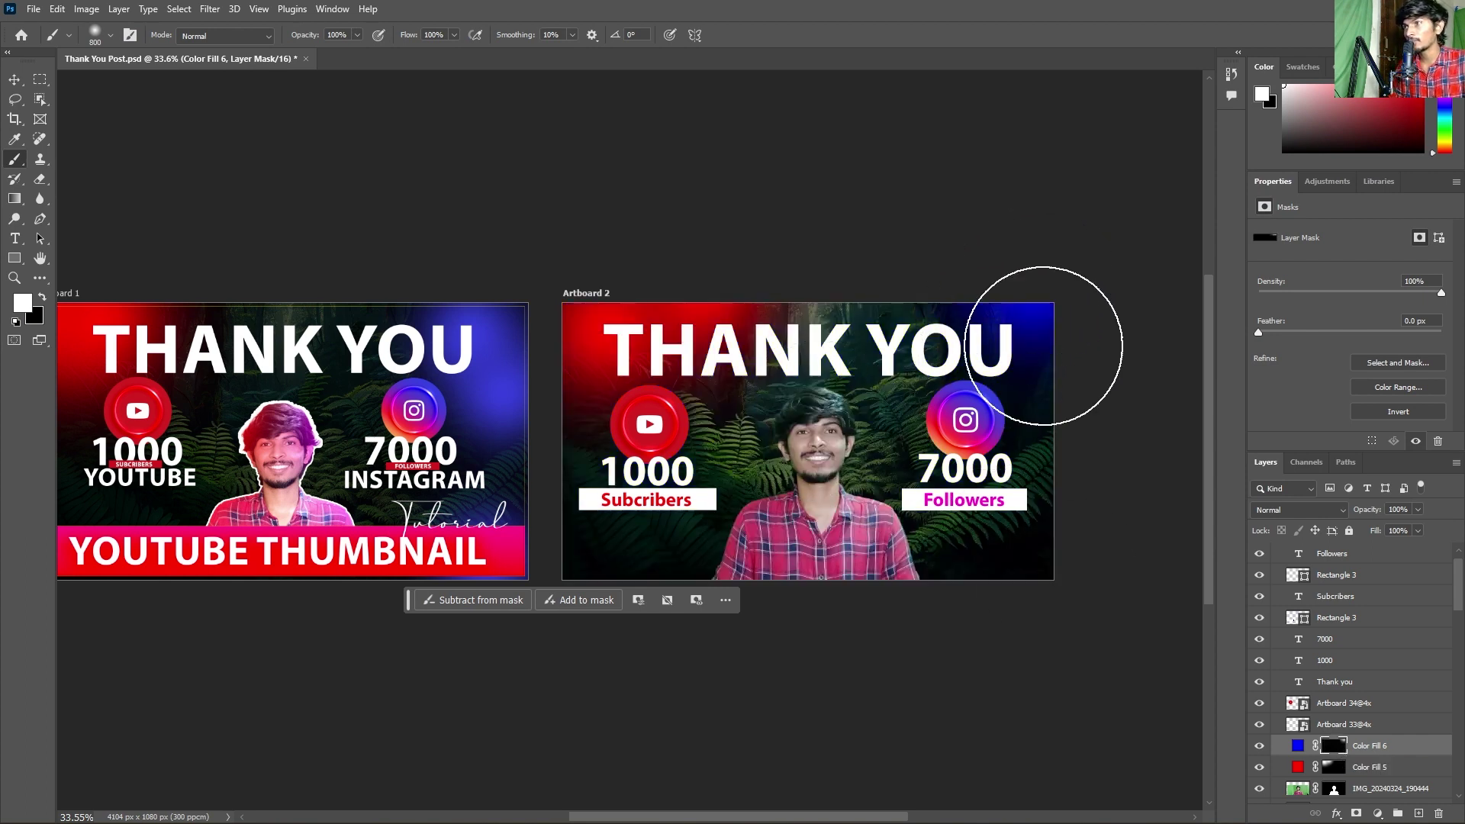
{"action": "mouse_move", "coordinate": [1079, 387]}
{"action": "left_mouse_down"}
{"action": "mouse_move", "coordinate": [1031, 419]}
{"action": "mouse_move", "coordinate": [943, 324]}
{"action": "left_mouse_up"}
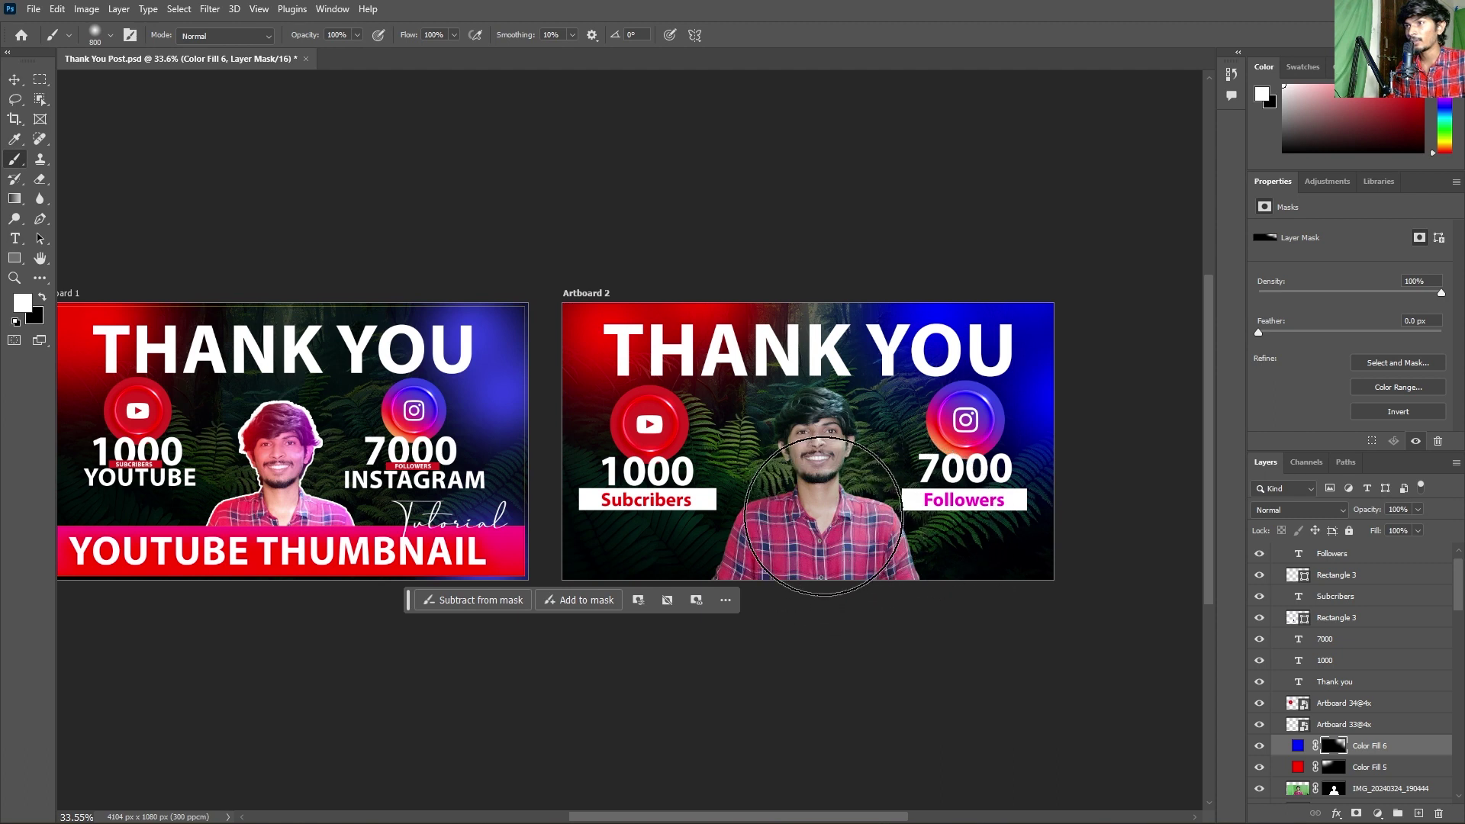
{"action": "left_click", "coordinate": [822, 519]}
{"action": "key", "text": "ctrl+z"}
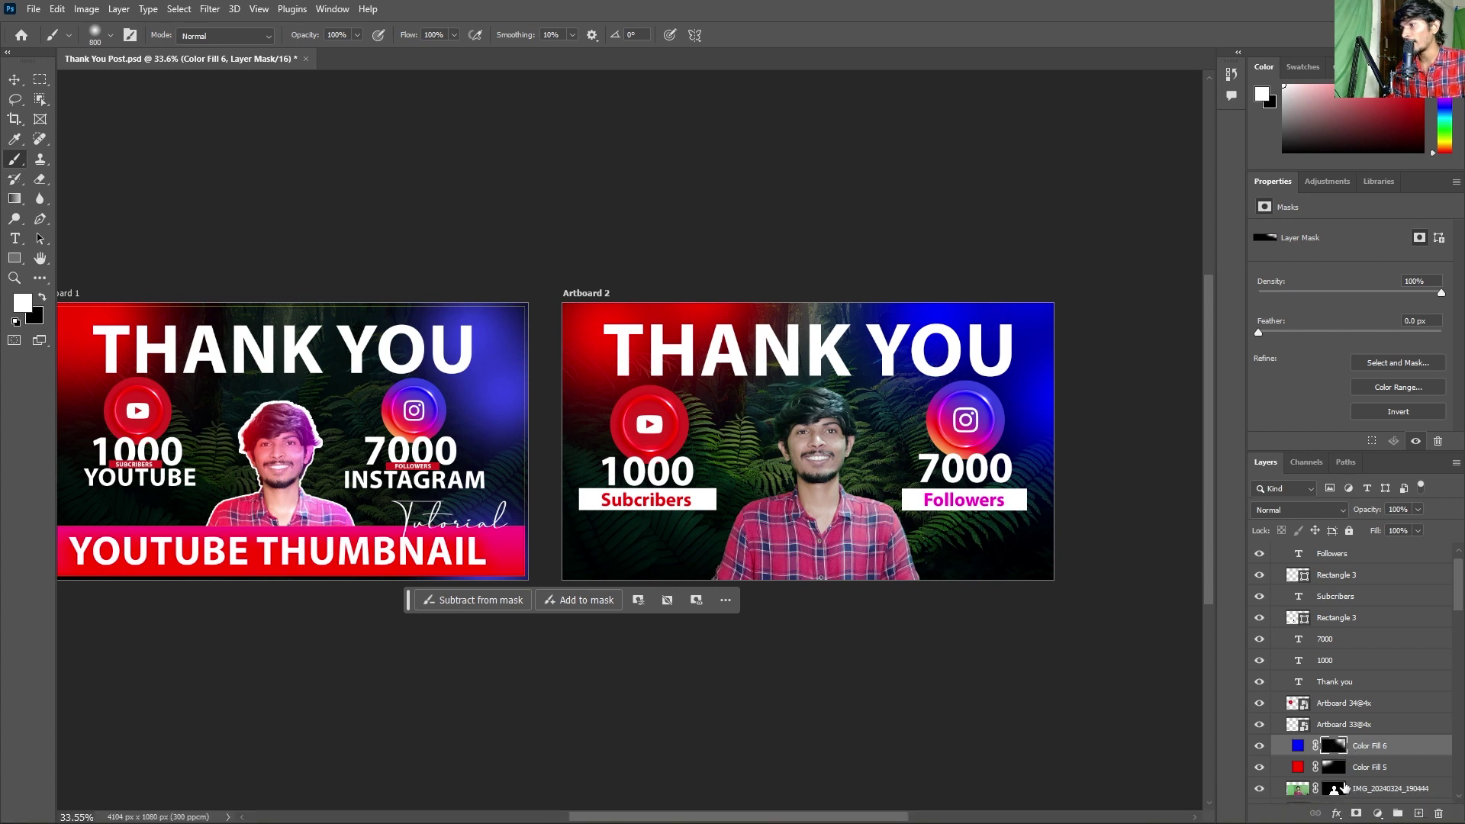
- Duplicate the blue glow layer and move the copy below the person photo
{"action": "key", "text": "ctrl+j"}
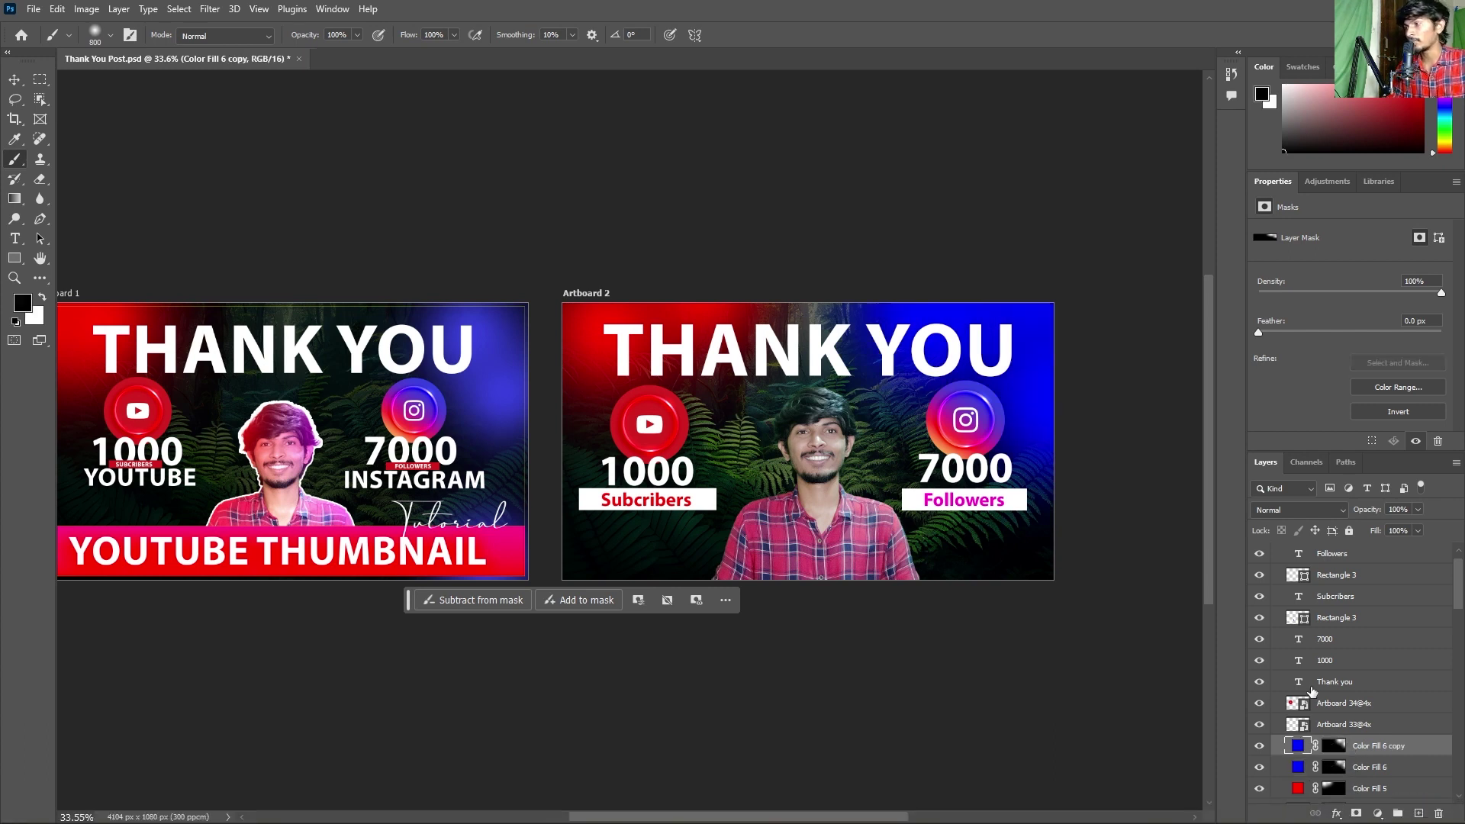
{"action": "left_click_drag", "start_coordinate": [1371, 755], "coordinate": [1368, 789]}
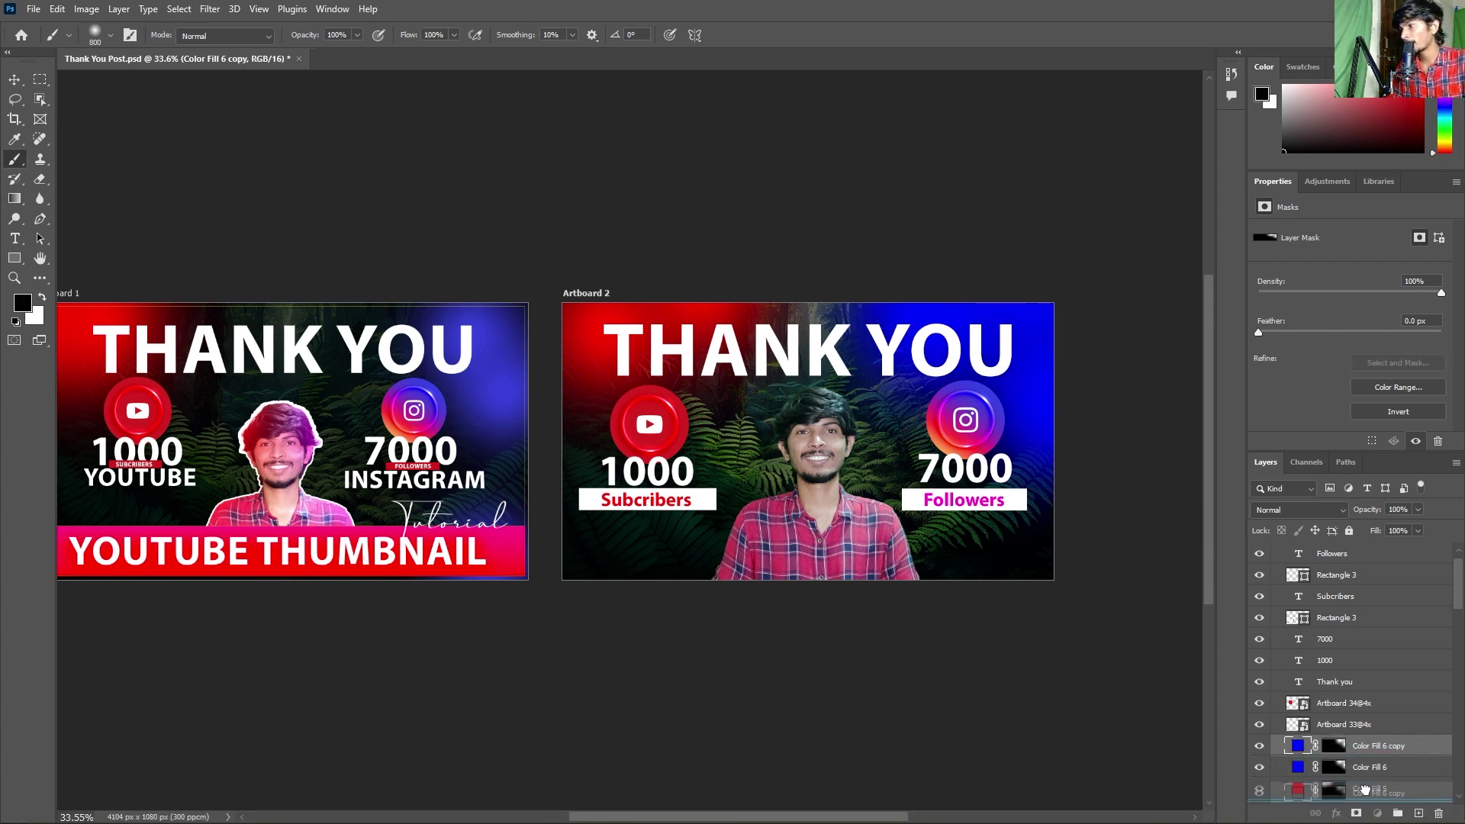
{"action": "scroll", "coordinate": [1368, 788], "scroll_direction": "up", "scroll_amount": 2}
{"action": "left_click_drag", "start_coordinate": [1366, 734], "coordinate": [1309, 764]}
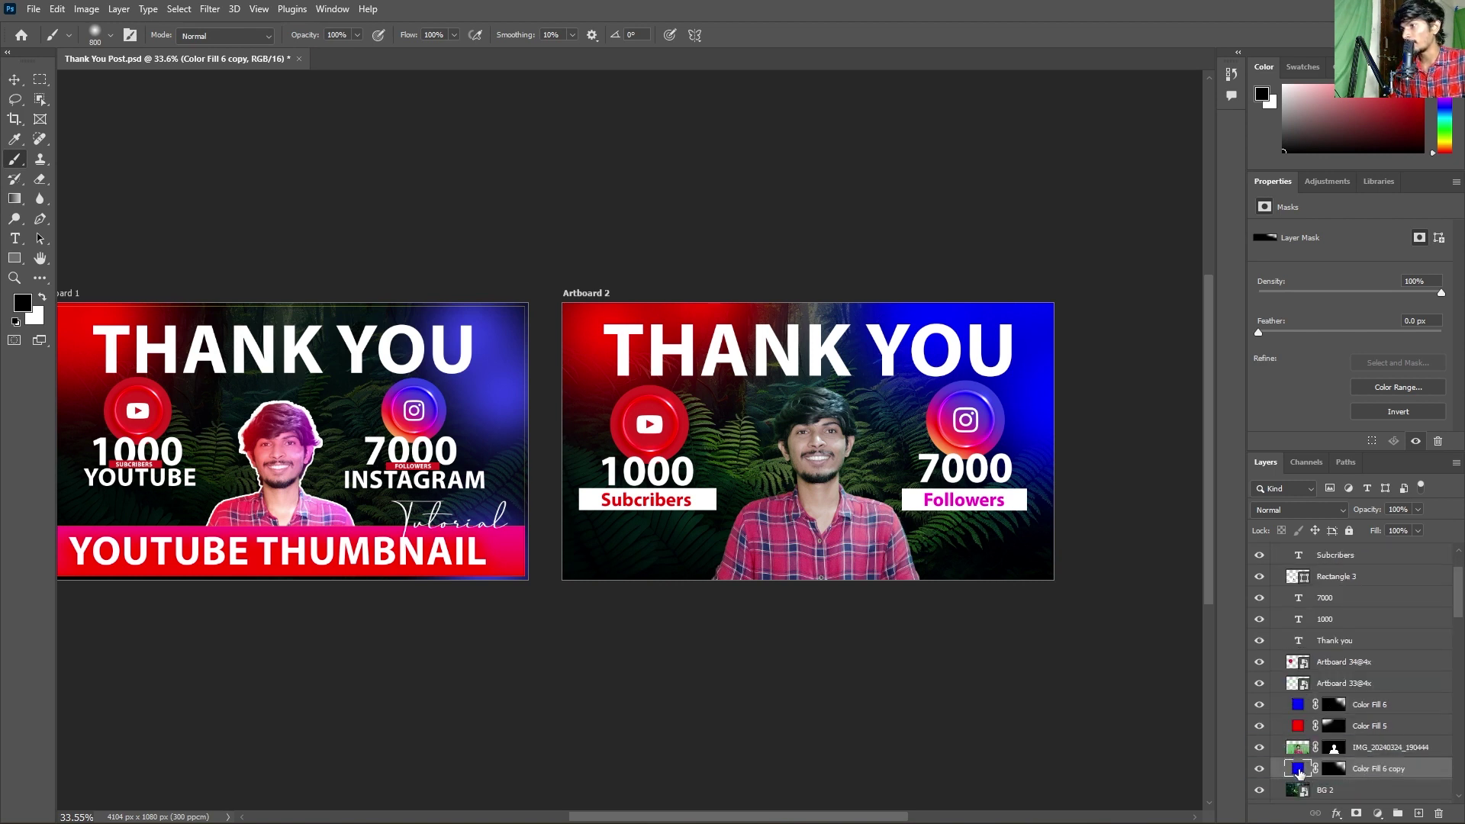
{"action": "double_click", "coordinate": [1298, 769]}
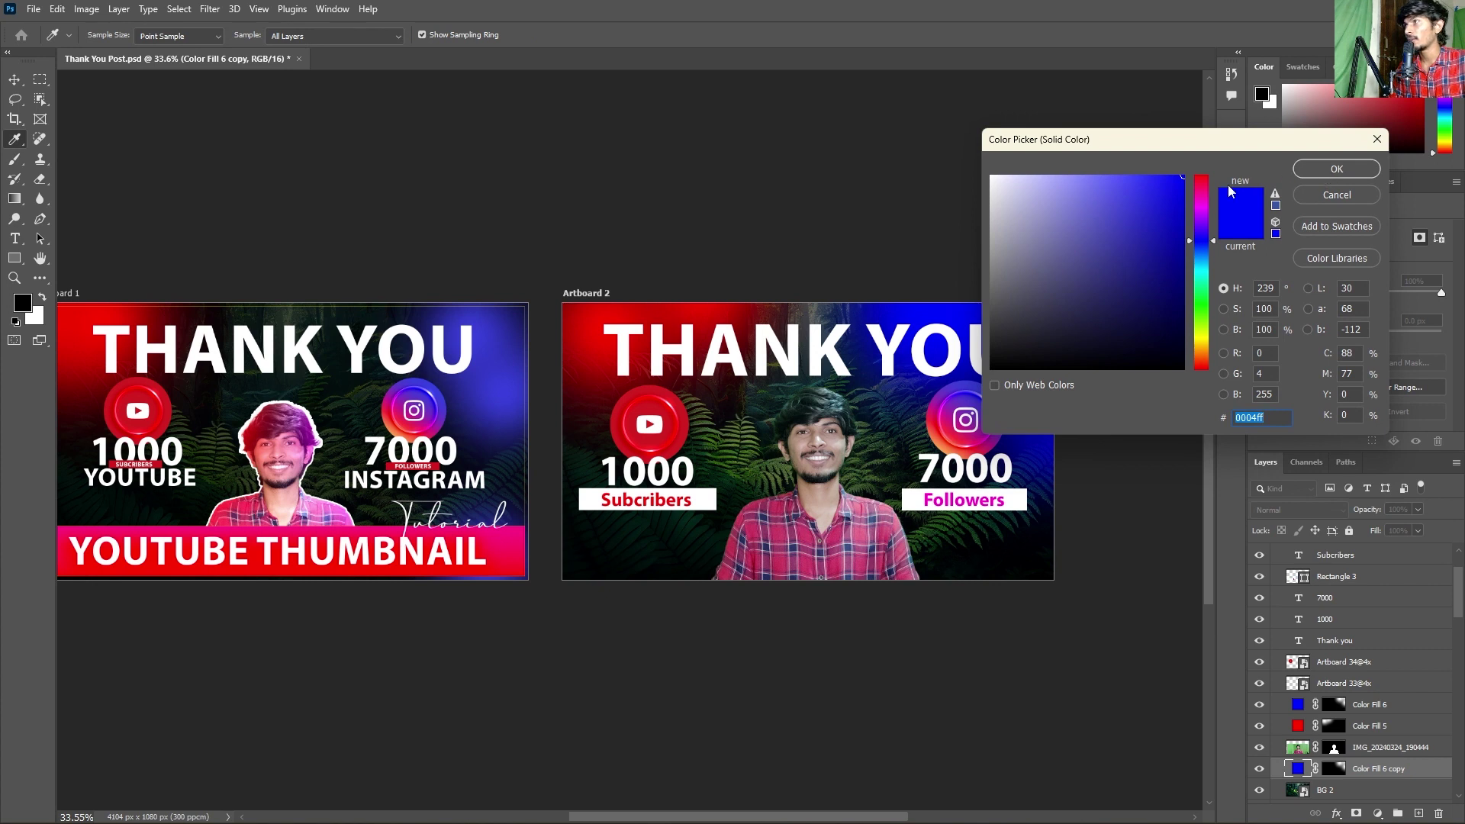
{"action": "left_click", "coordinate": [1332, 170]}
- Brush the copy's mask around the person's head and shoulders and set opacity to 22%
{"action": "key", "text": "b"}
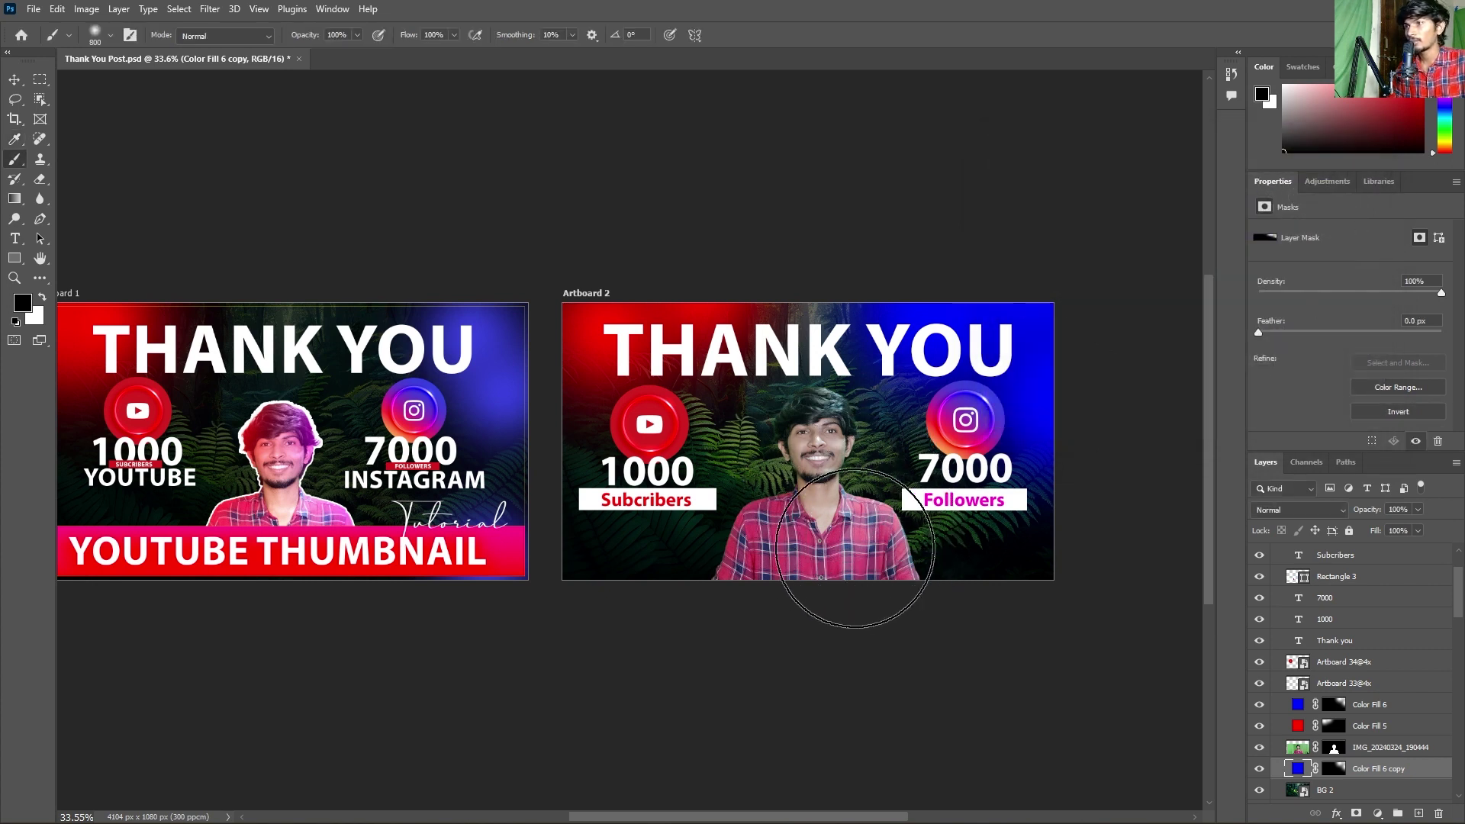
{"action": "key", "text": "ctrl+shift+alt+n"}
{"action": "left_click_drag", "start_coordinate": [852, 550], "coordinate": [882, 592]}
{"action": "key", "text": "ctrl+z"}
{"action": "key", "text": "ctrl+z"}
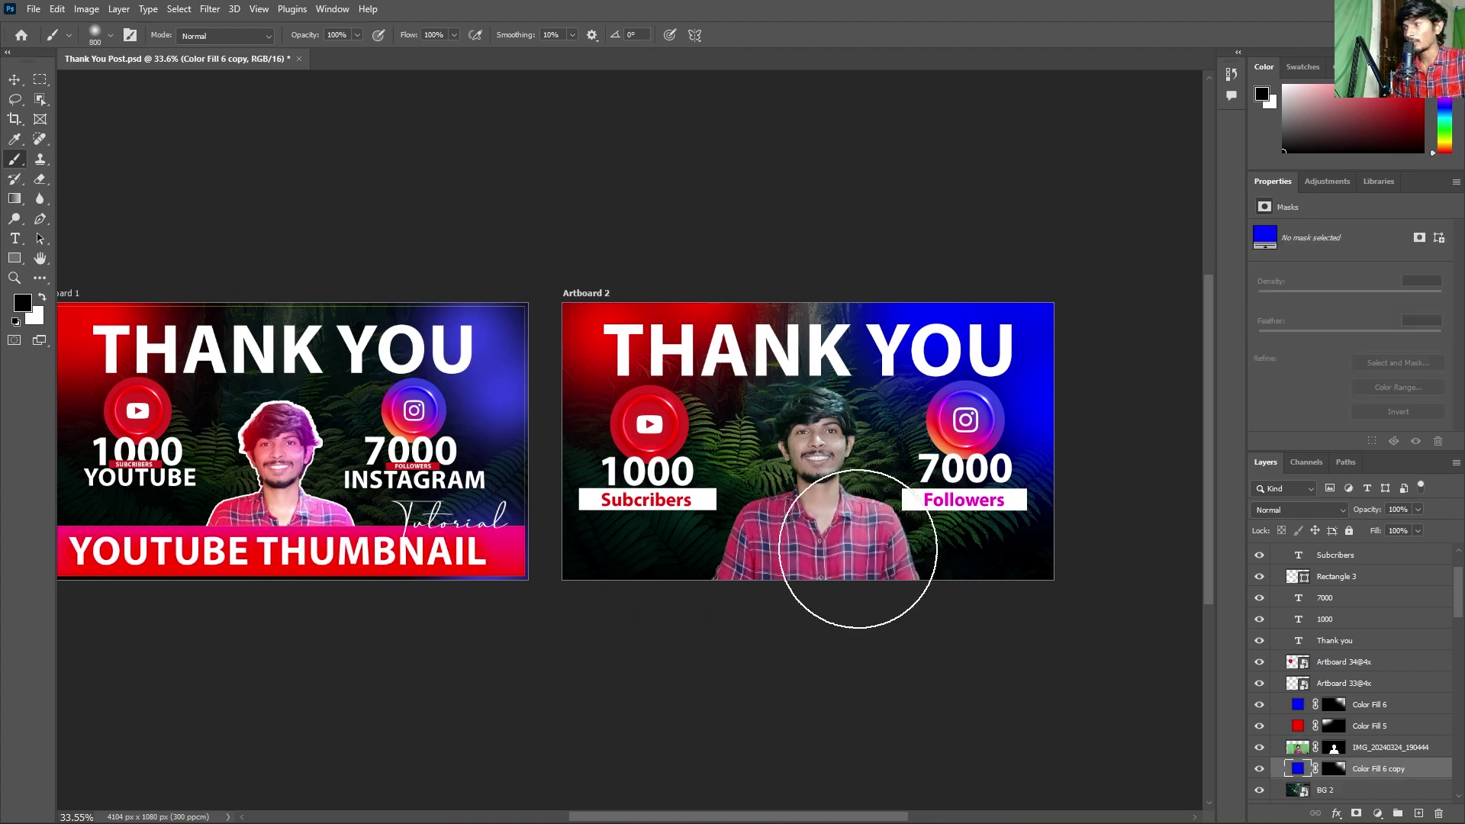
{"action": "left_click", "coordinate": [1330, 769]}
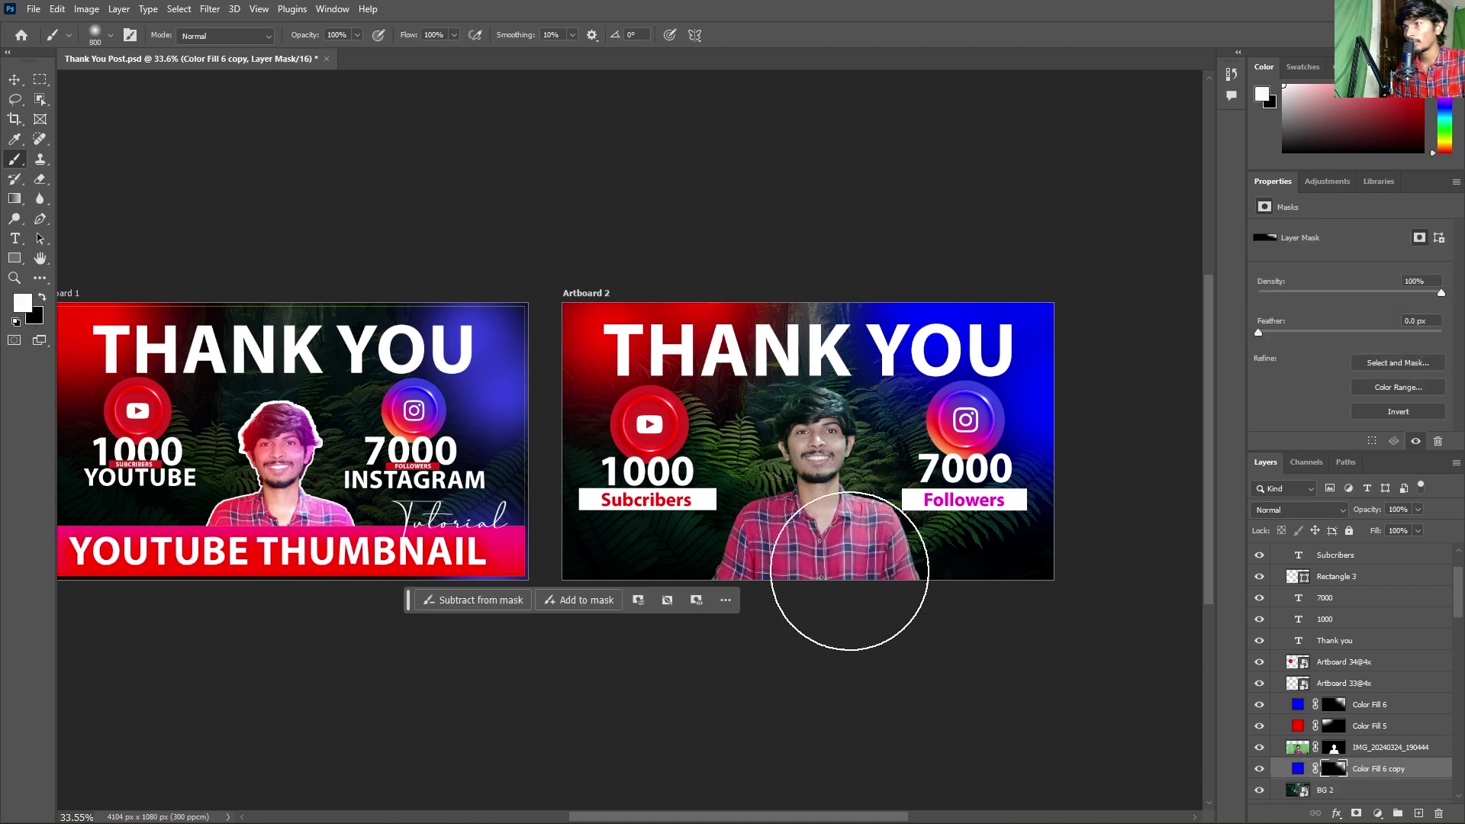
{"action": "left_click_drag", "start_coordinate": [744, 583], "coordinate": [851, 634]}
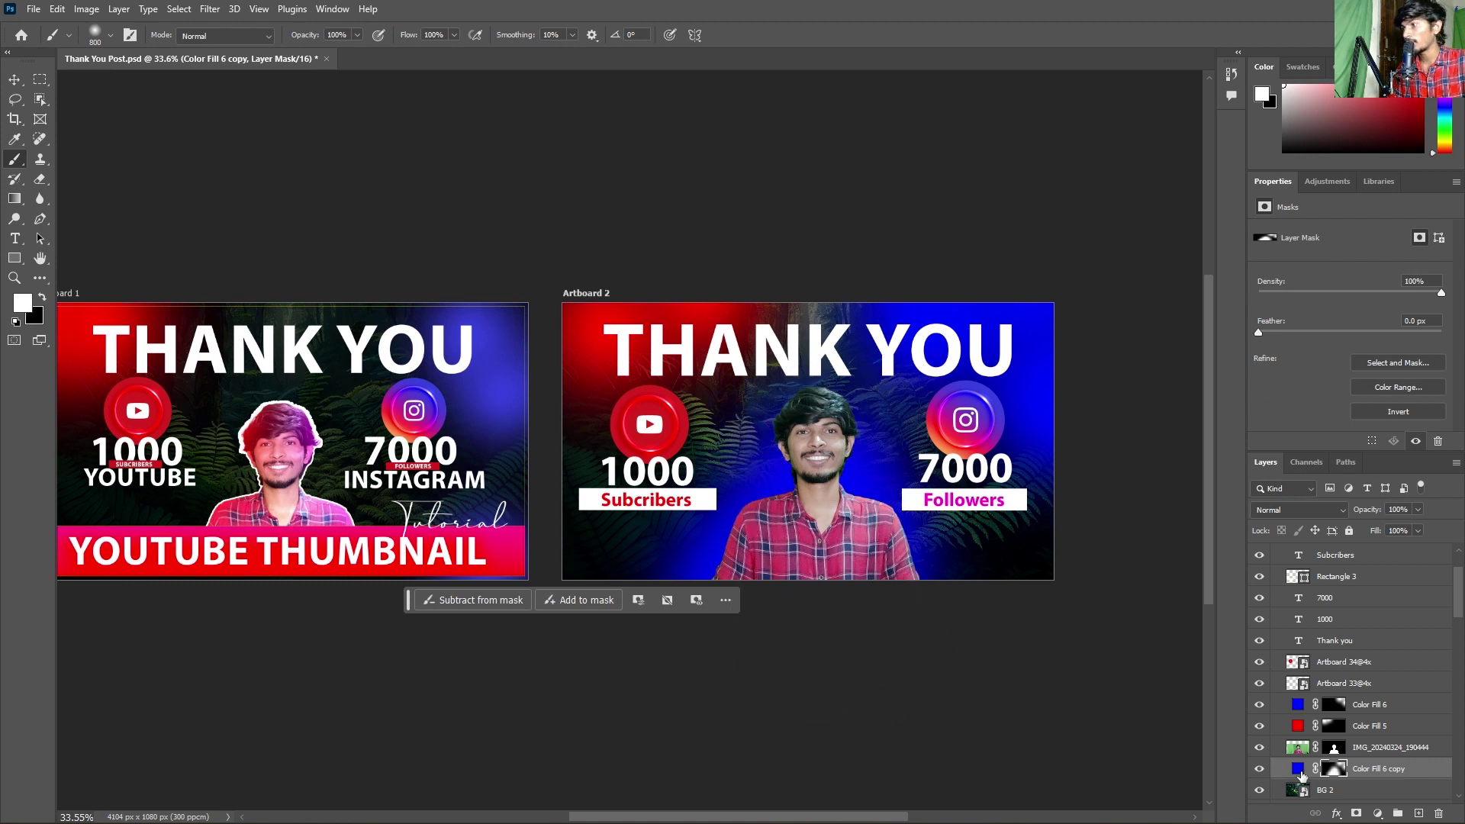
{"action": "left_click", "coordinate": [1418, 510]}
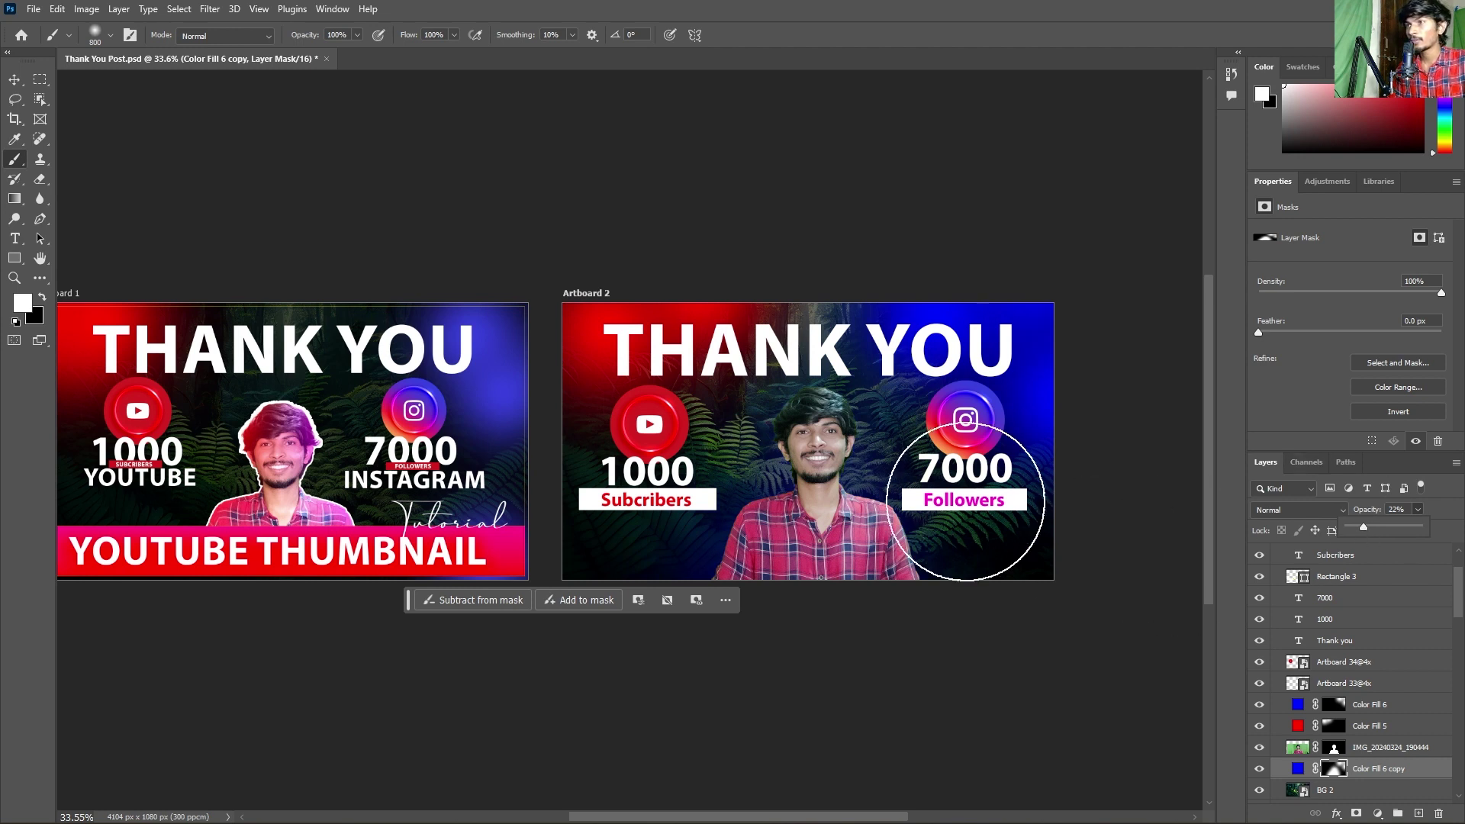
{"action": "left_click", "coordinate": [14, 80]}
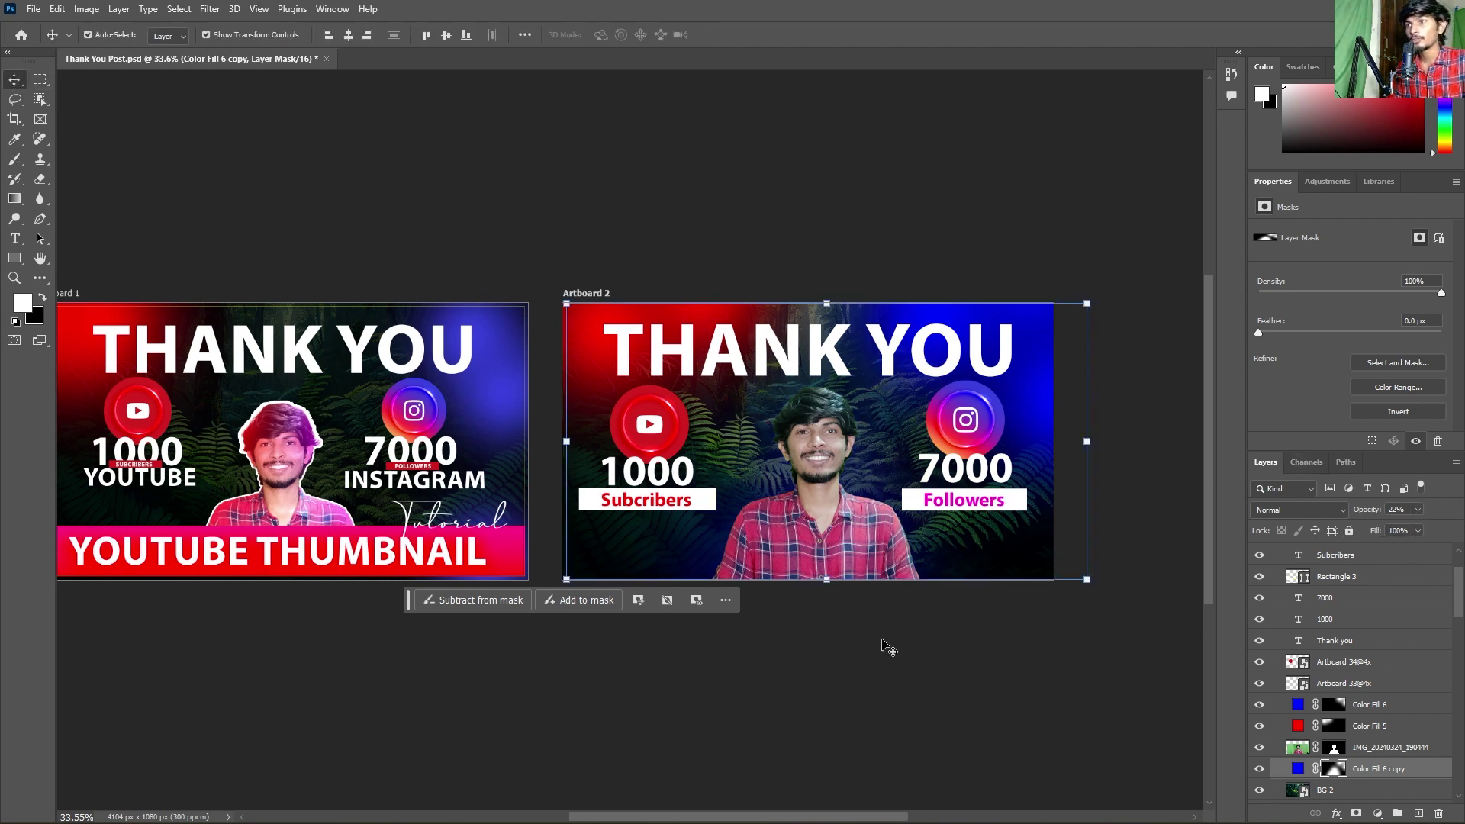
{"action": "left_click", "coordinate": [888, 647]}
- Draw a rectangle of about 1885 × 1060 px across Artboard 2
{"action": "left_click", "coordinate": [14, 260]}
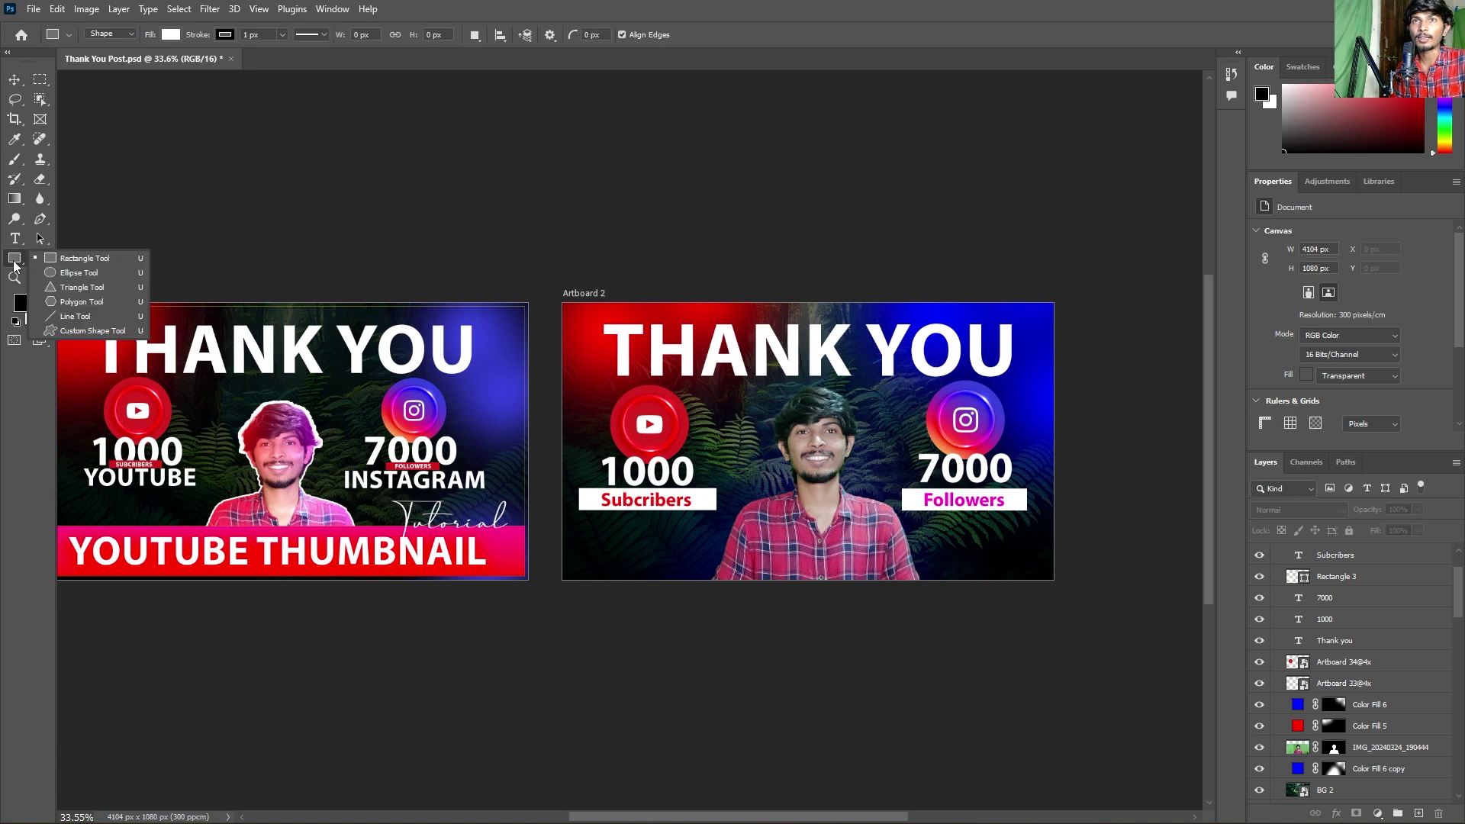
{"action": "left_click", "coordinate": [78, 261]}
{"action": "left_click_drag", "start_coordinate": [567, 305], "coordinate": [1051, 578]}
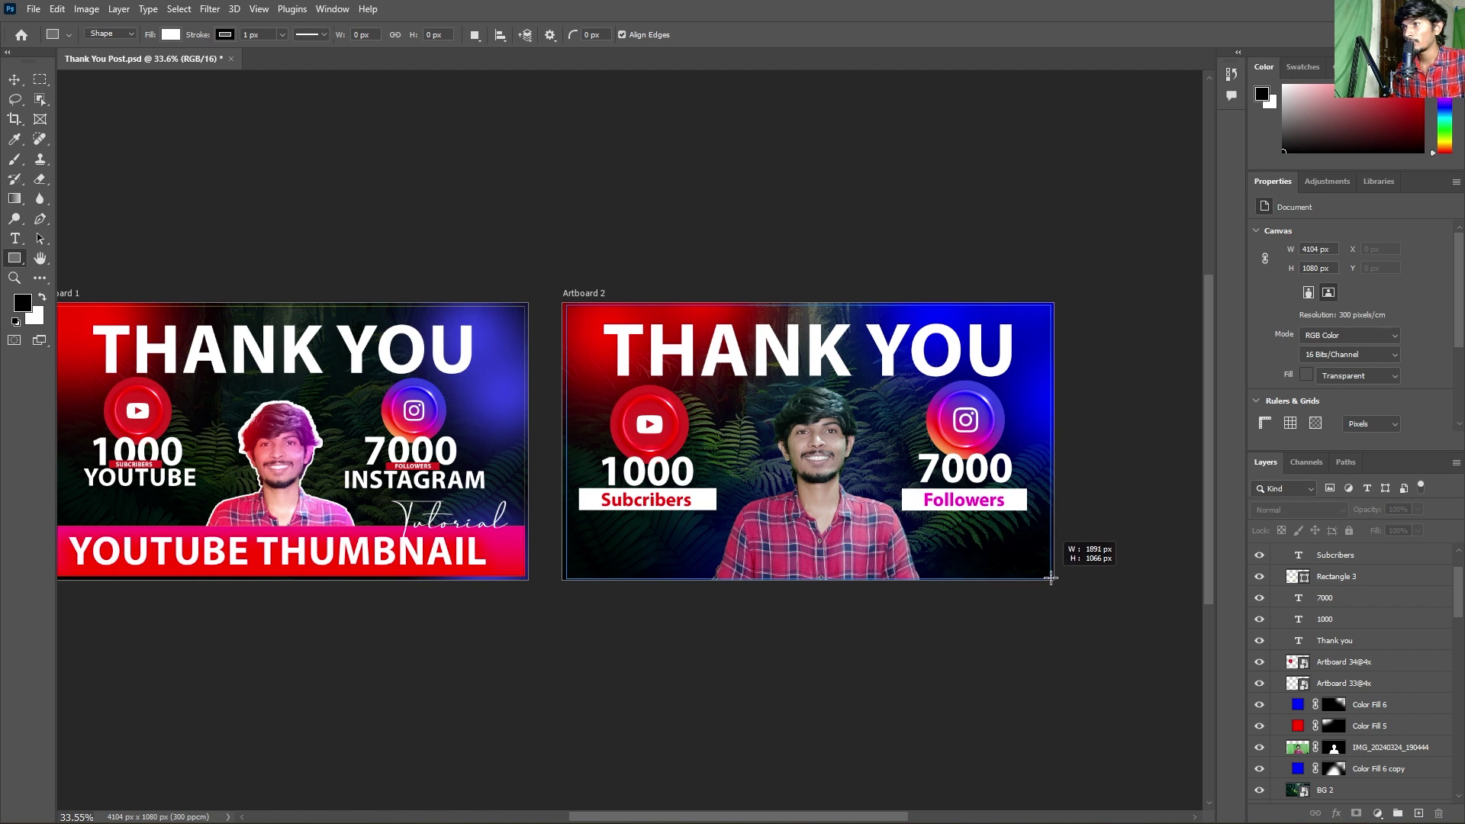
{"action": "left_click_drag", "start_coordinate": [1051, 577], "coordinate": [1048, 576]}
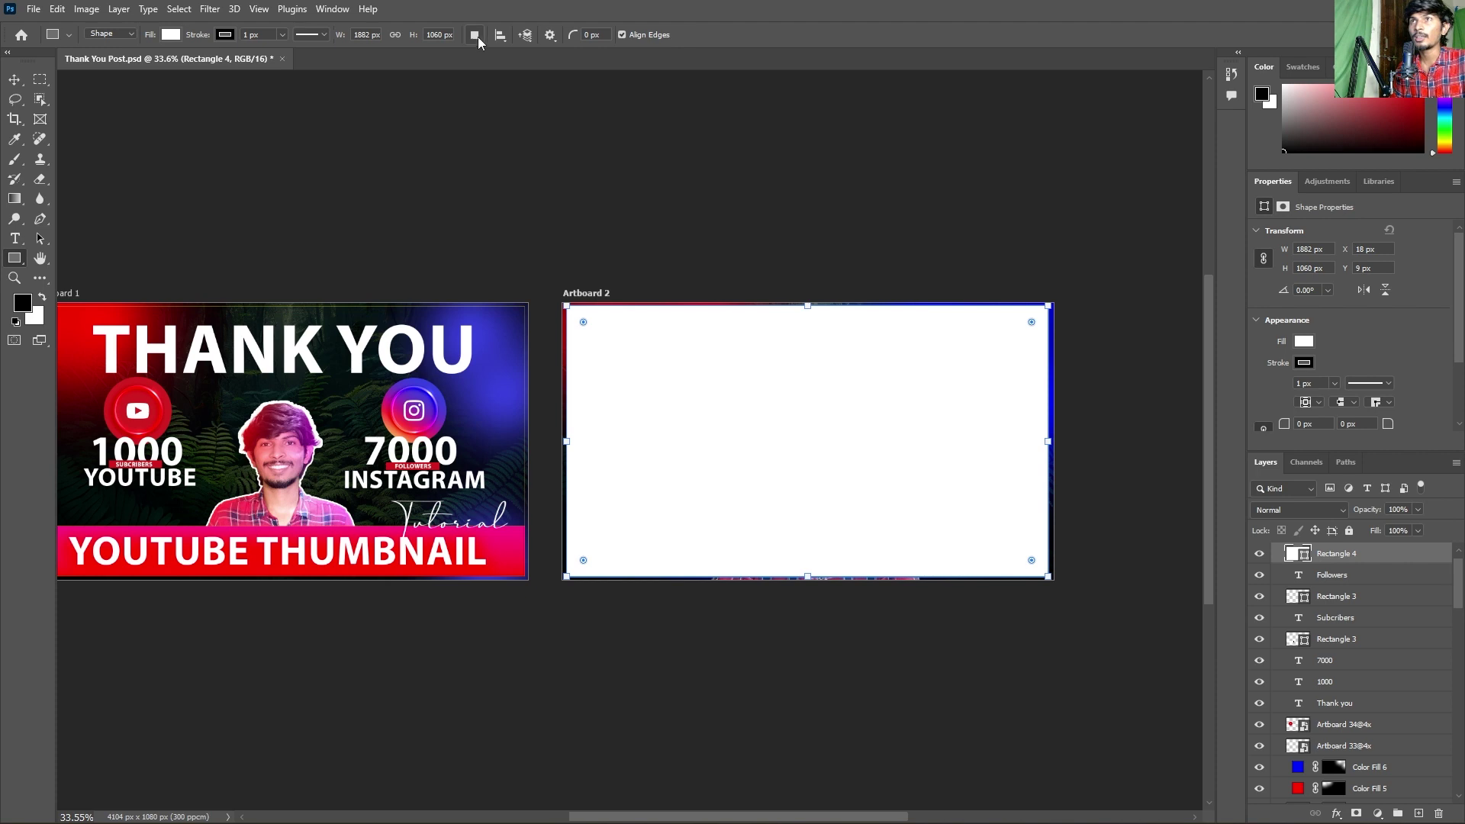
- Give the rectangle no fill and a yellow #ffea00 stroke
{"action": "left_click", "coordinate": [169, 34]}
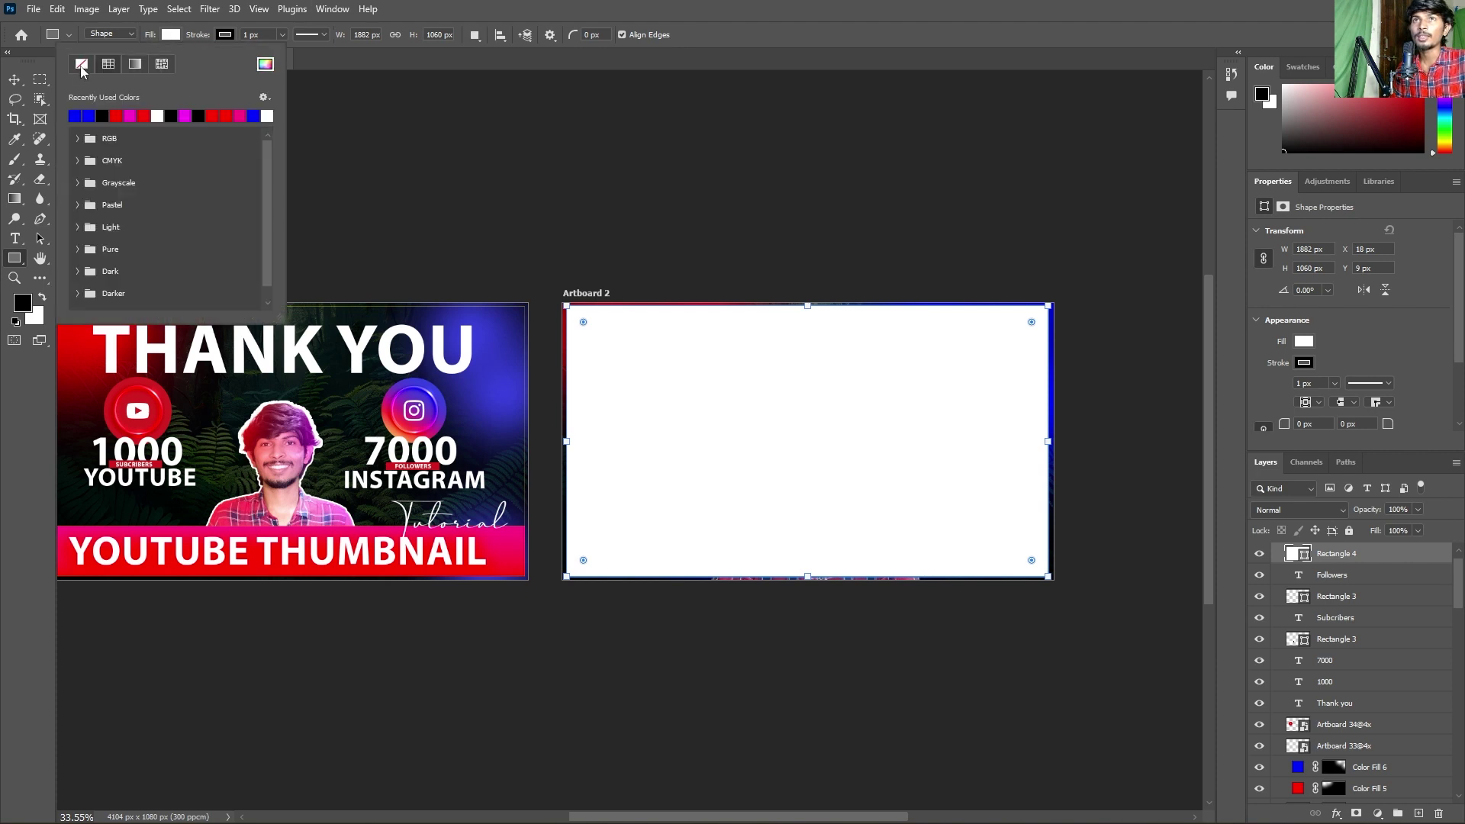
{"action": "left_click", "coordinate": [82, 65]}
{"action": "left_click", "coordinate": [218, 35]}
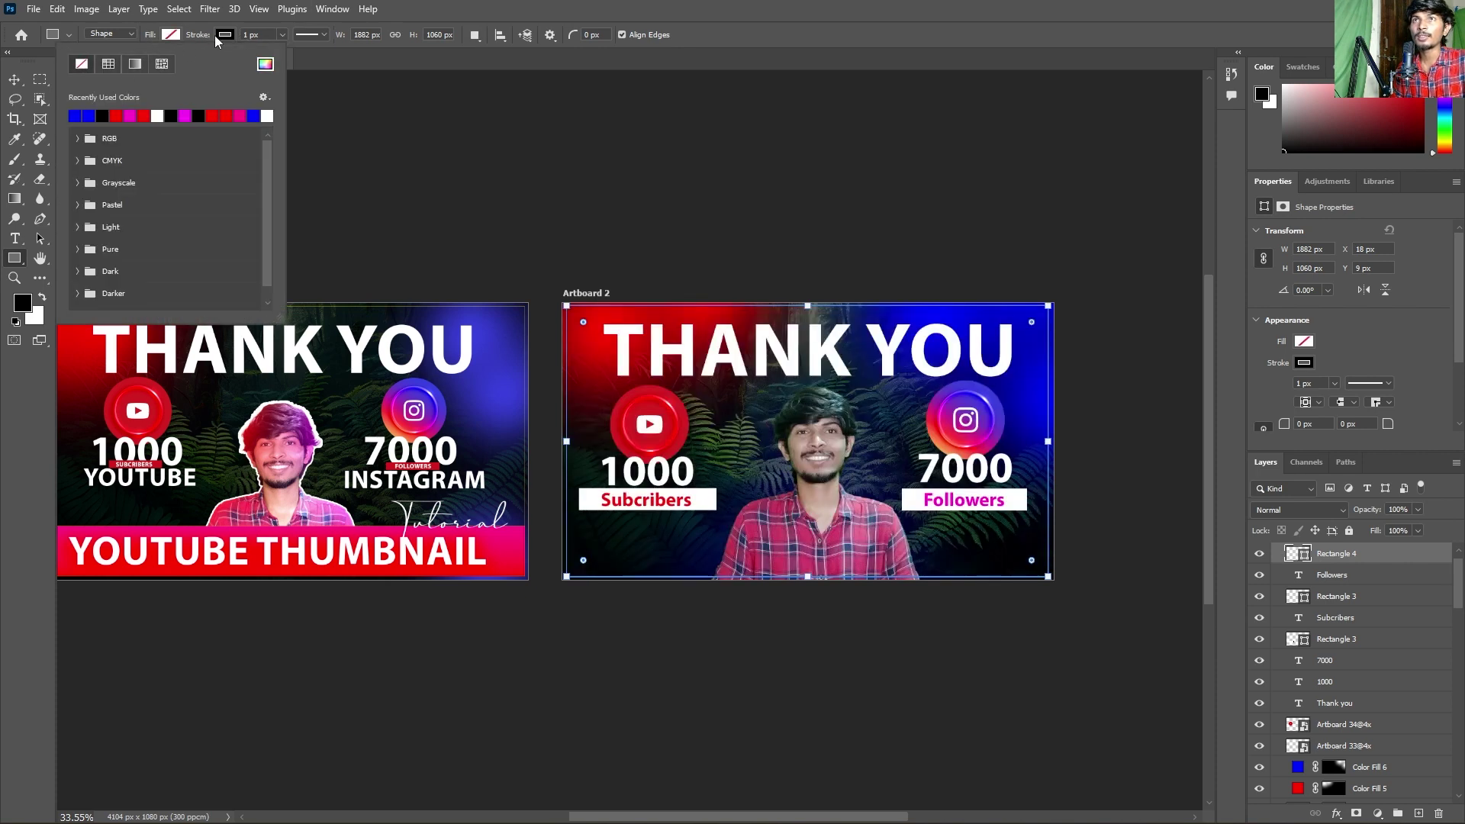
{"action": "left_click", "coordinate": [314, 64]}
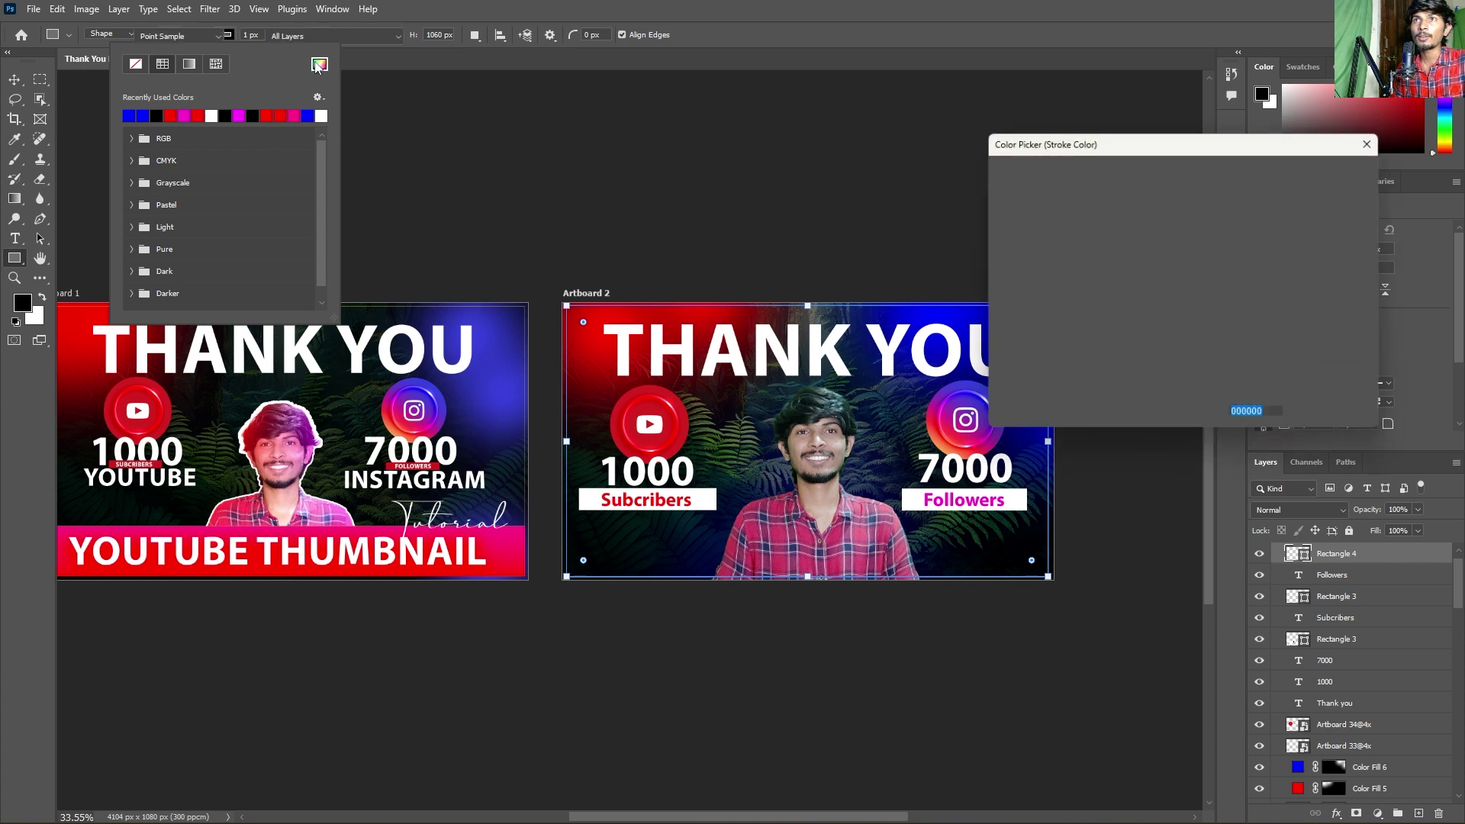
{"action": "left_click", "coordinate": [1205, 342]}
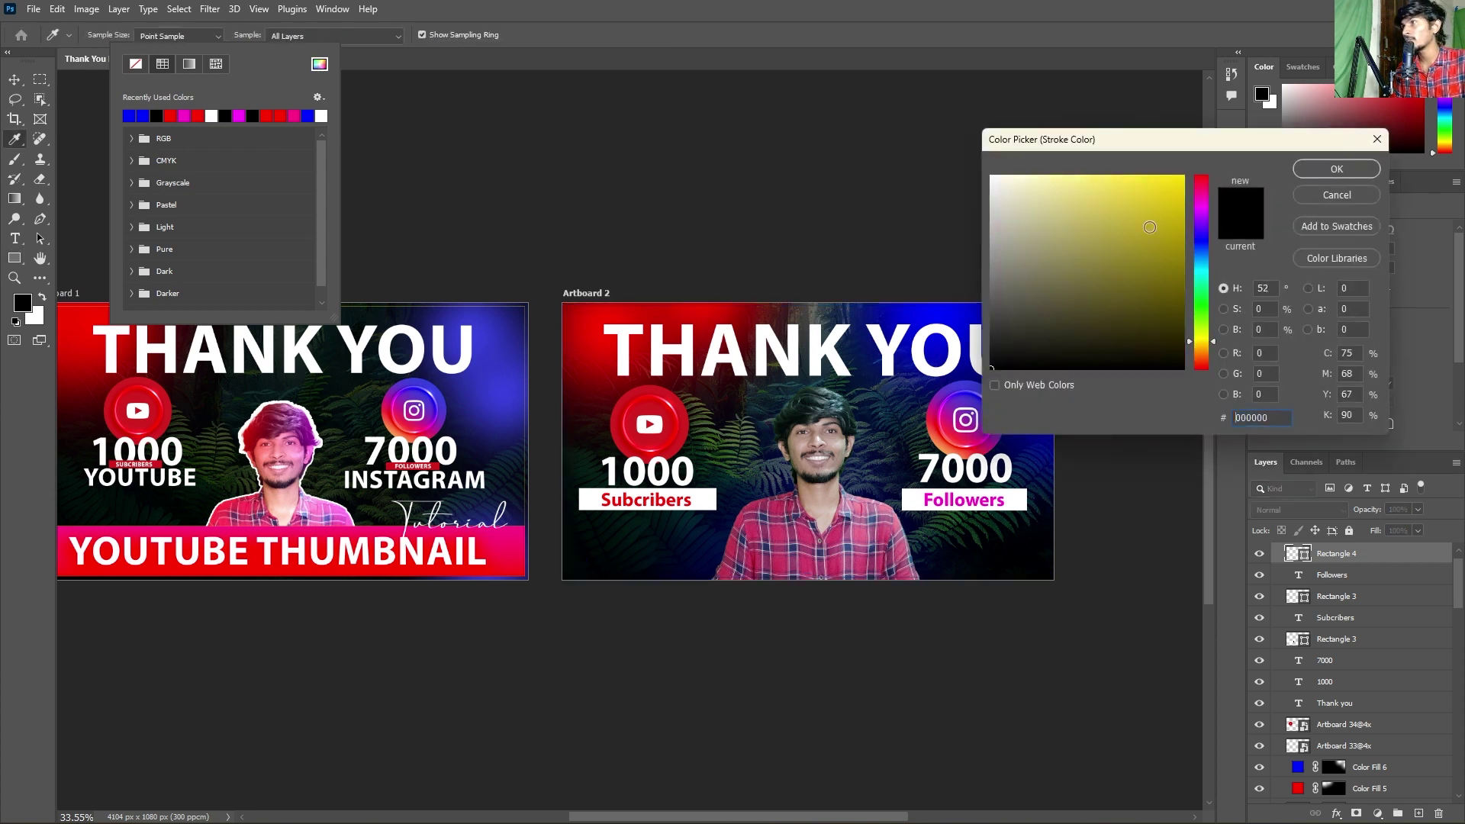
{"action": "left_click_drag", "start_coordinate": [1206, 324], "coordinate": [1204, 345]}
{"action": "left_click", "coordinate": [1183, 176]}
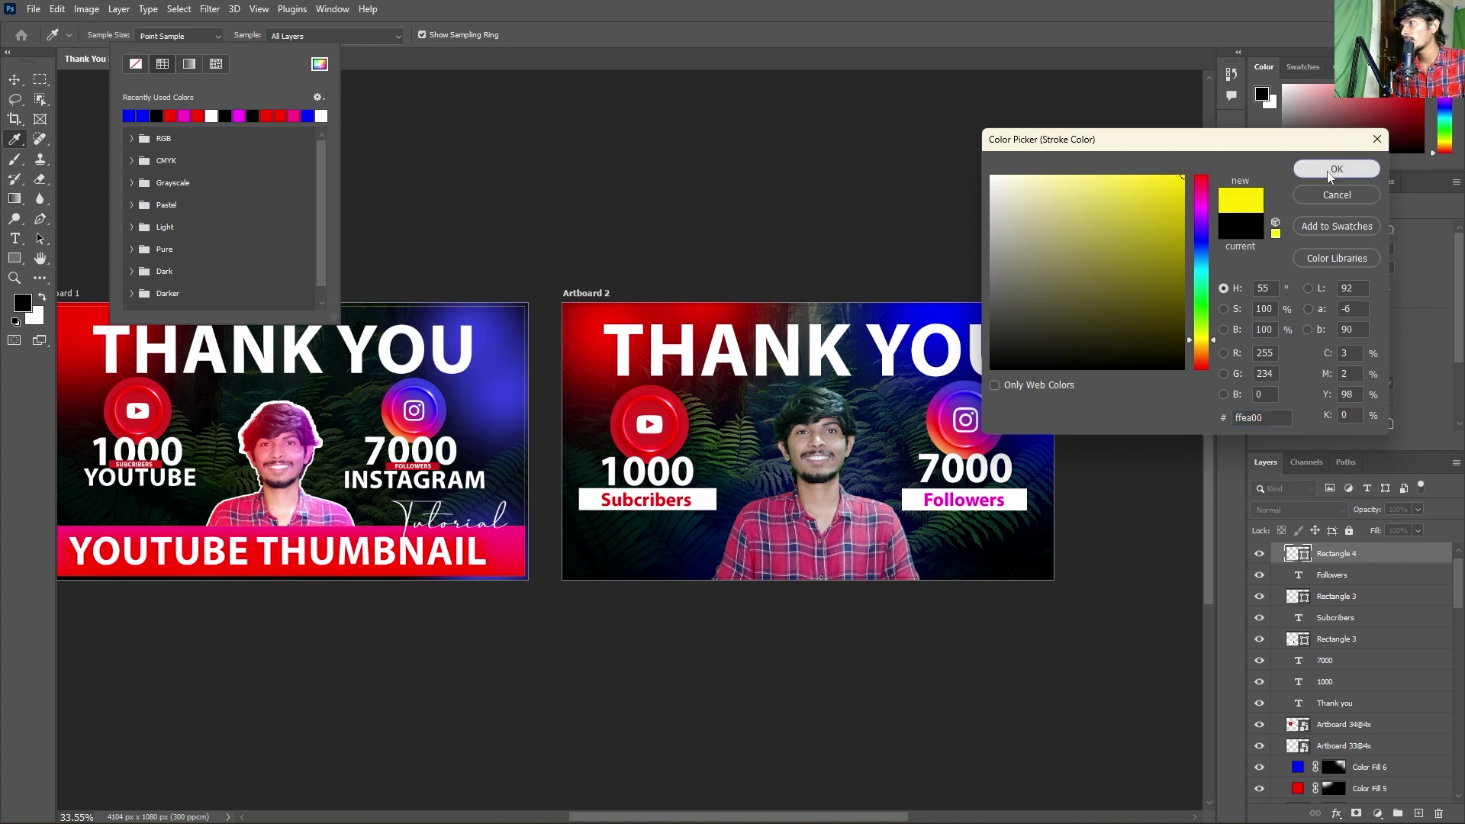
{"action": "left_click", "coordinate": [1336, 169]}
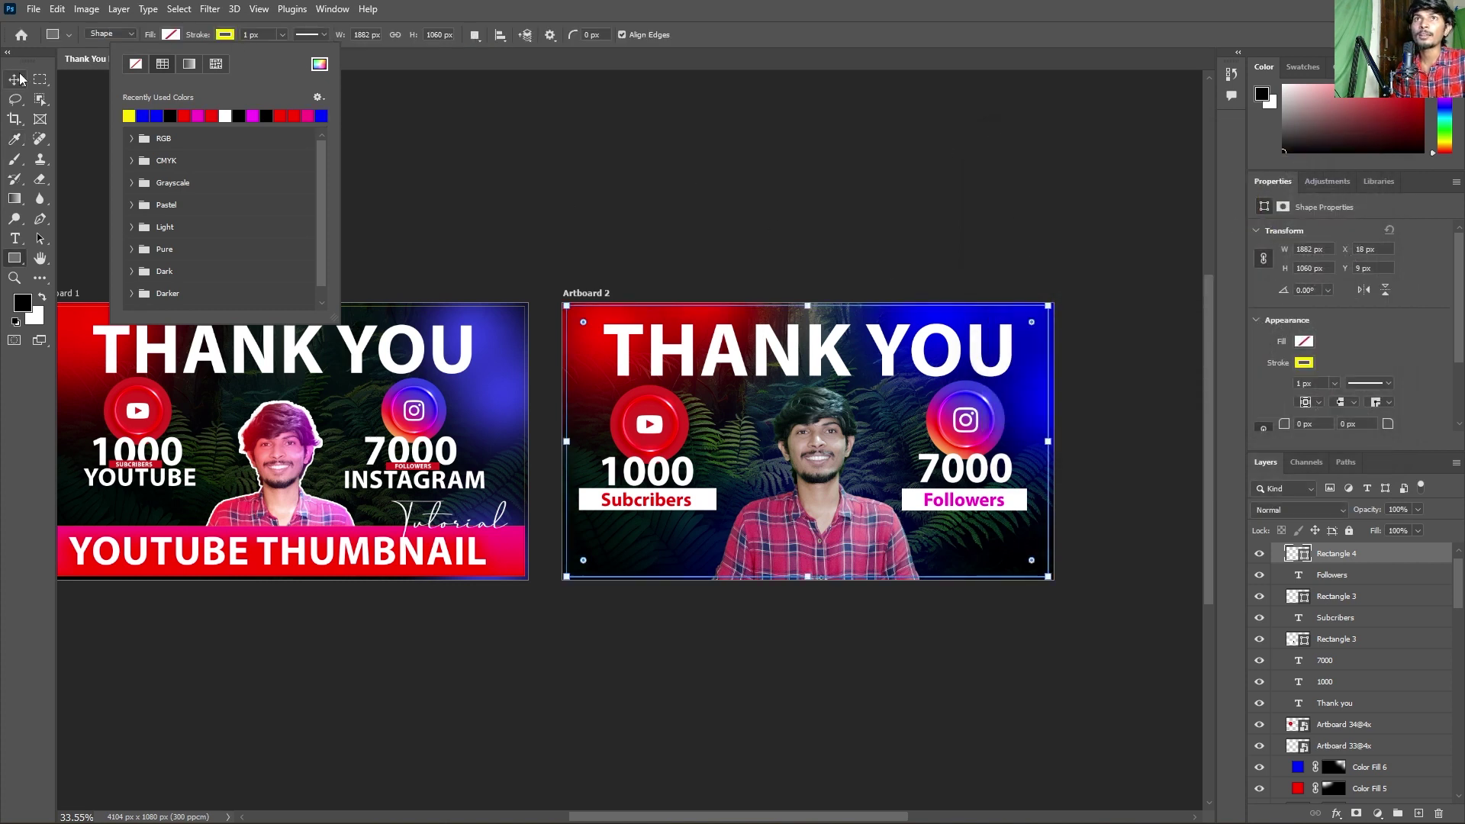
- Centre the yellow frame horizontally and vertically on Artboard 2
{"action": "left_click", "coordinate": [13, 81]}
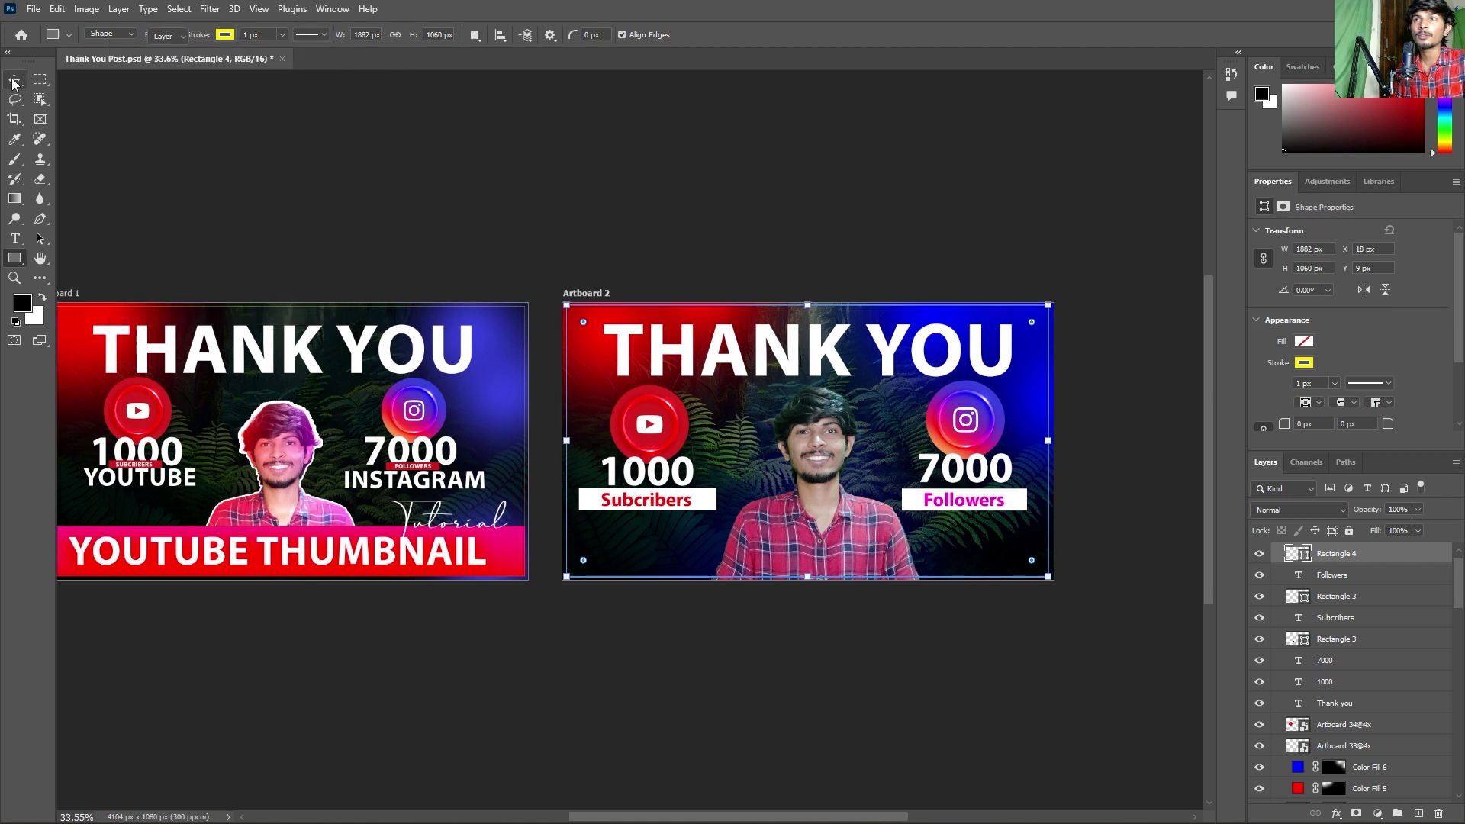
{"action": "left_click", "coordinate": [347, 36]}
{"action": "left_click", "coordinate": [447, 39]}
{"action": "left_click", "coordinate": [801, 199]}
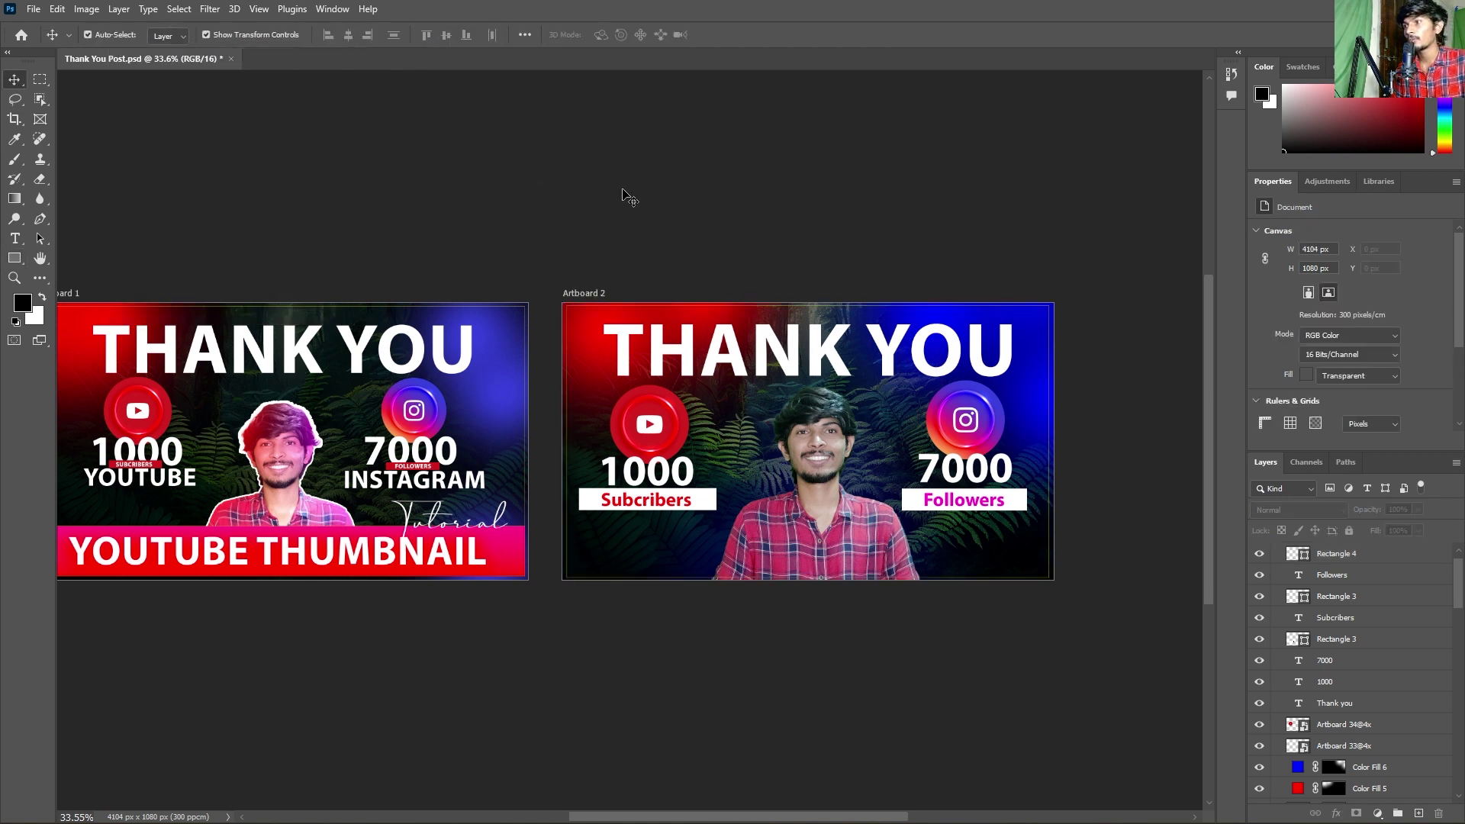
- Select the Rectangle 4 frame on Artboard 2 and raise its yellow outline width to 10.43 px
{"action": "key", "text": "shift+v"}
{"action": "left_click", "coordinate": [799, 309]}
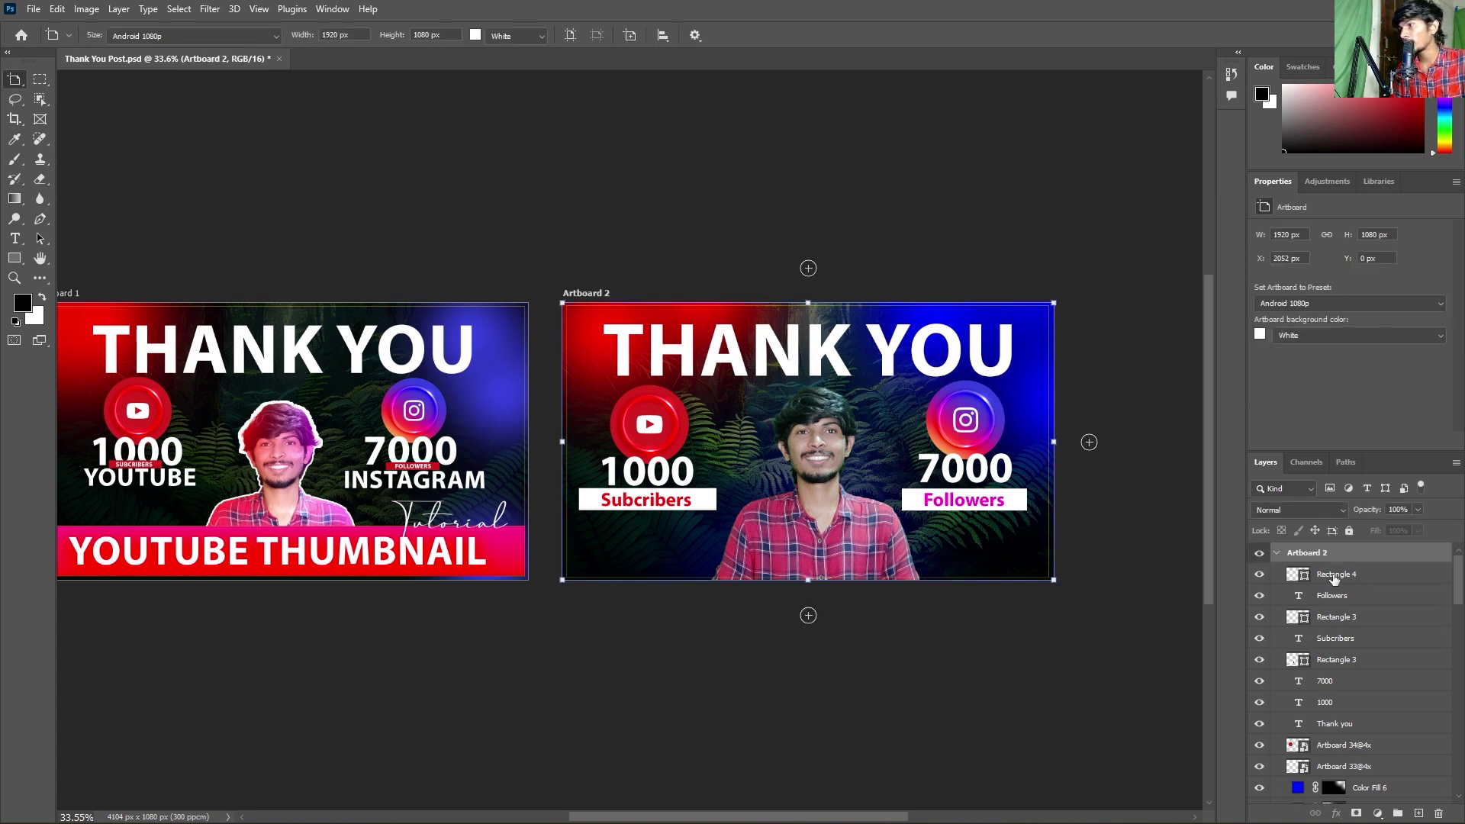
{"action": "left_click", "coordinate": [1334, 579]}
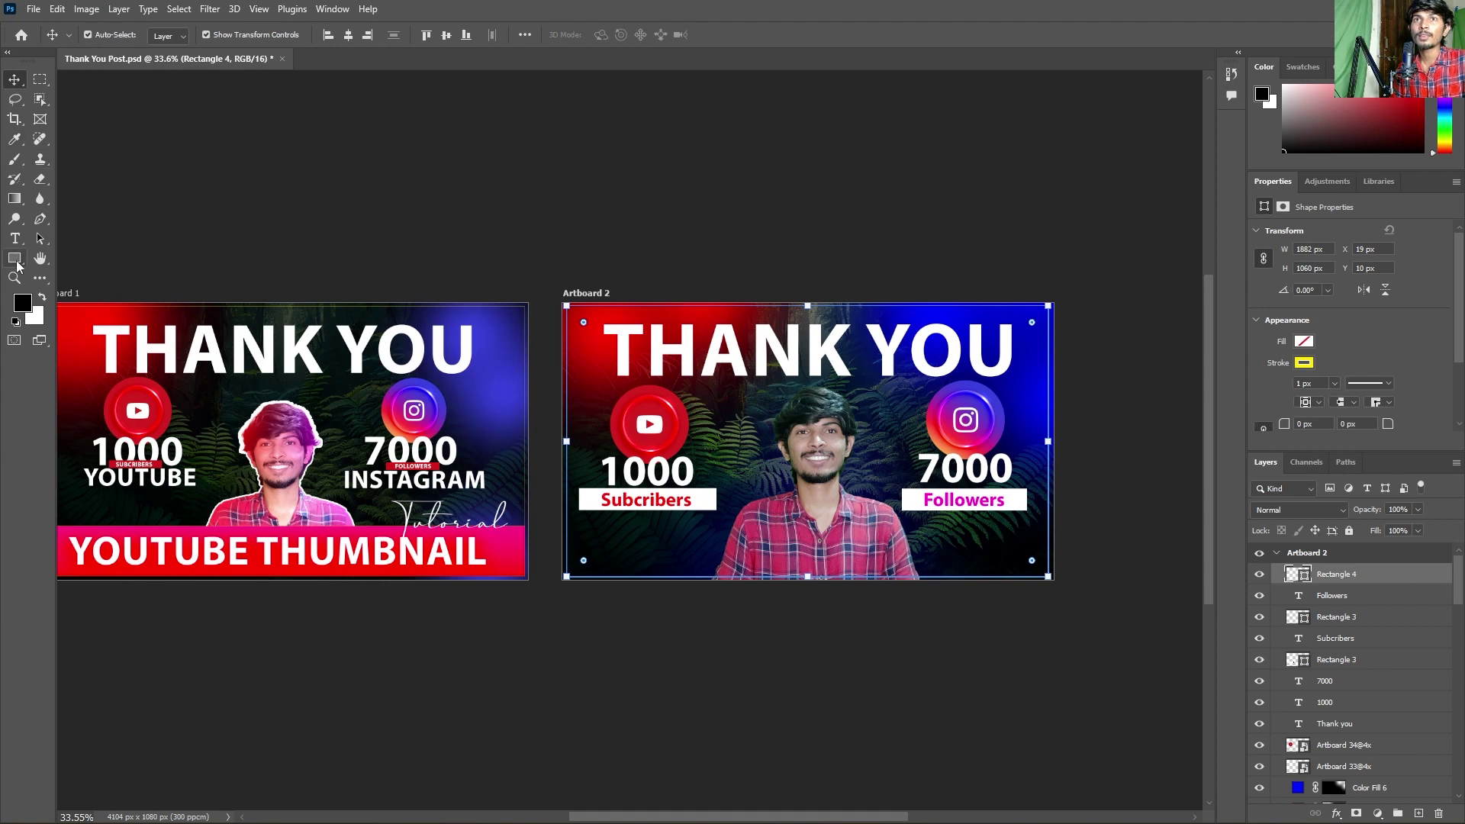
{"action": "left_click", "coordinate": [14, 259]}
{"action": "left_click", "coordinate": [282, 35]}
{"action": "left_click_drag", "start_coordinate": [284, 49], "coordinate": [283, 49]}
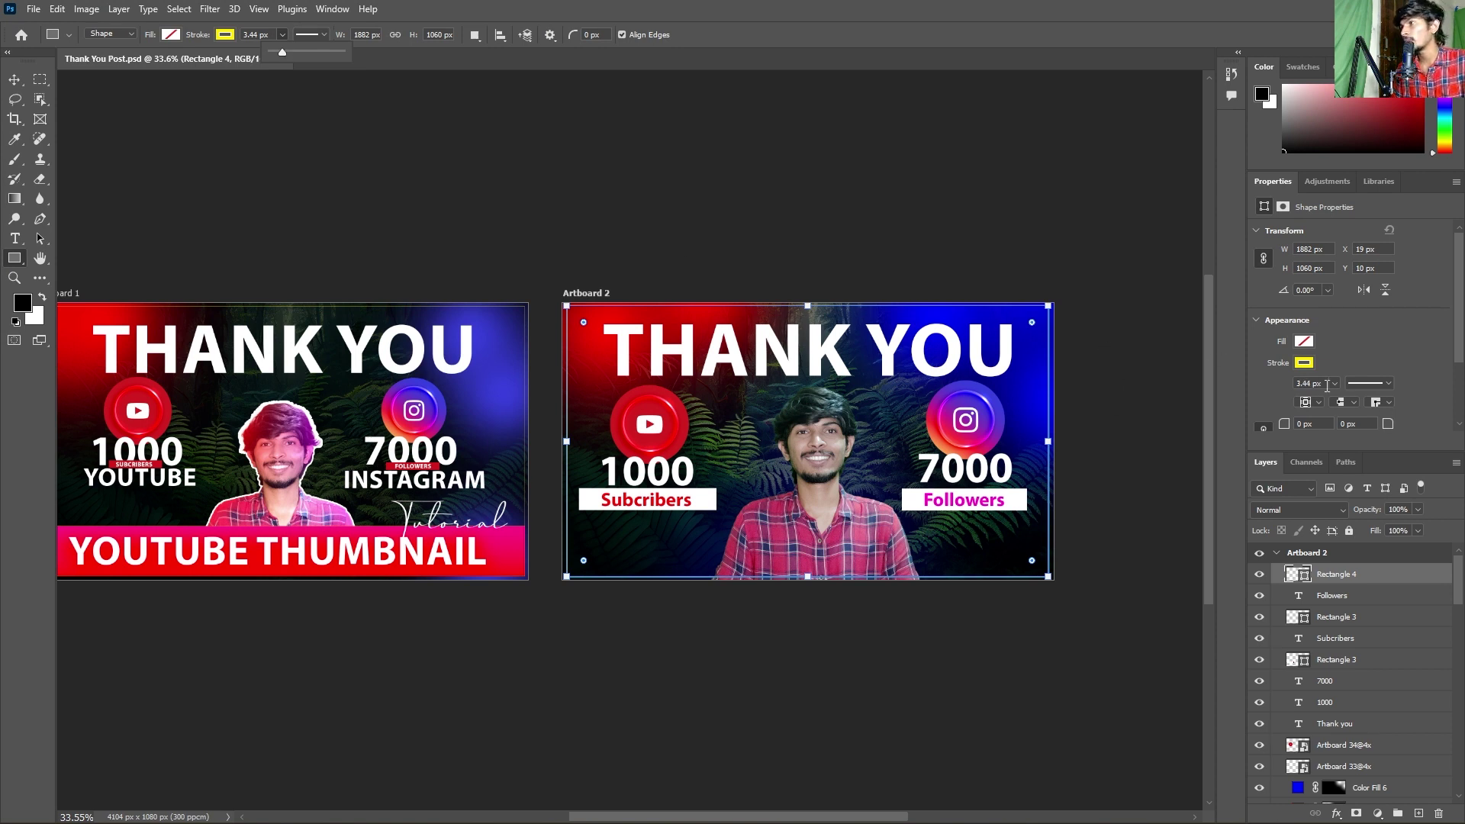
{"action": "left_click", "coordinate": [1295, 383]}
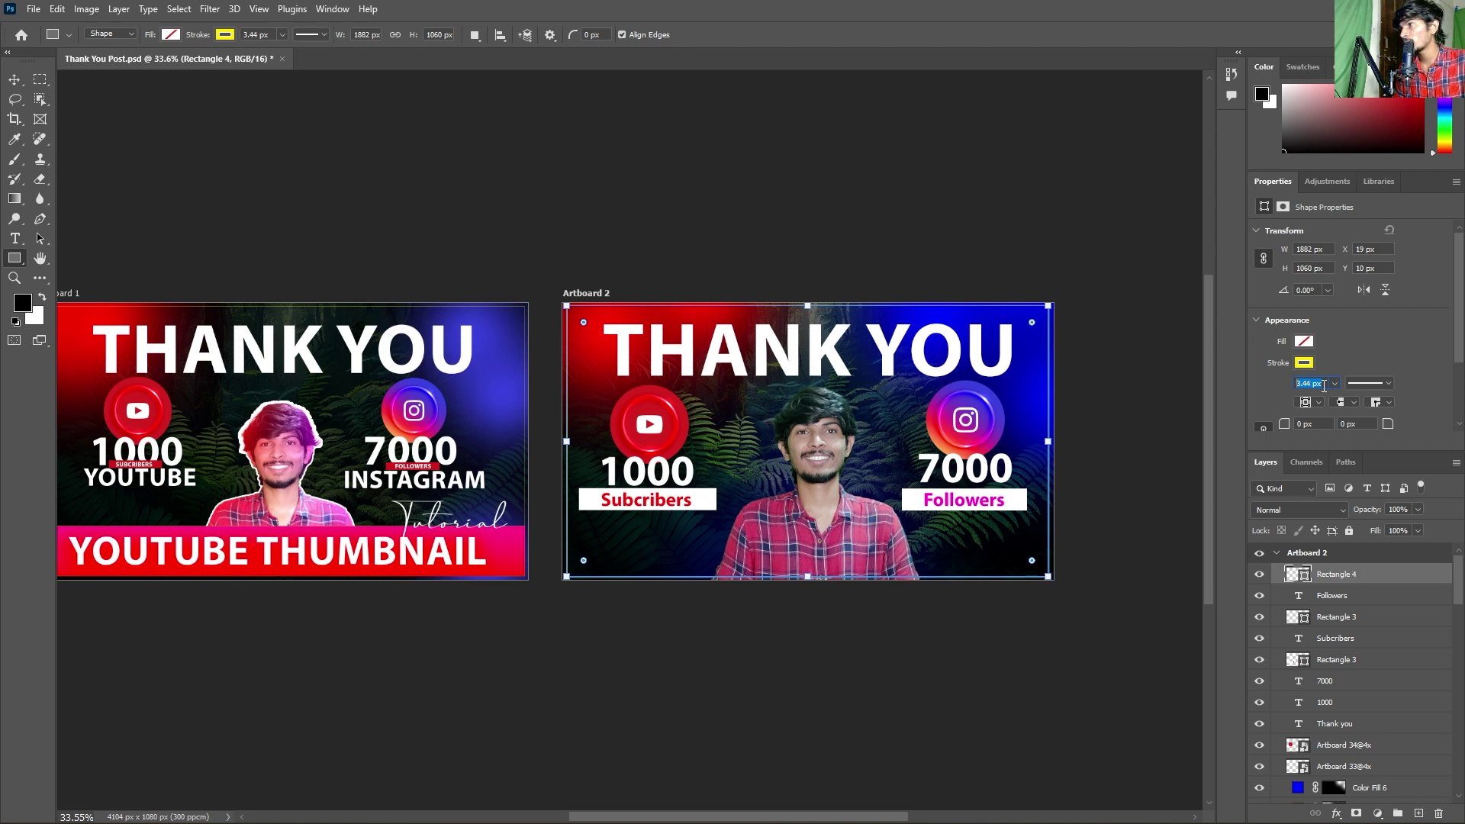
{"action": "key", "text": "Up"}
{"action": "key", "text": "Return"}
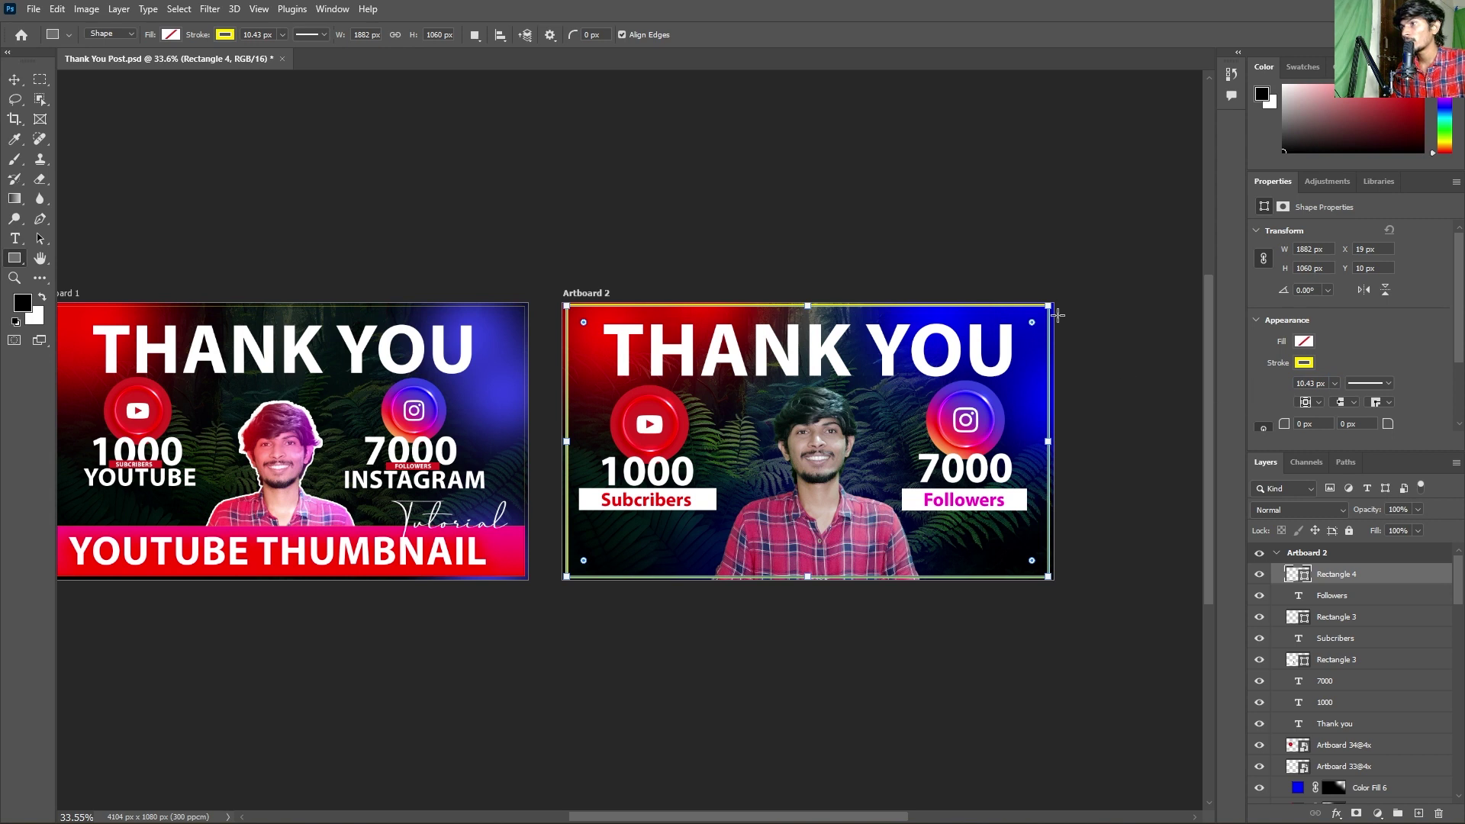
- Reduce the frame's outline to 3 px and duplicate it as Rectangle 4 copy
{"action": "key", "text": "v"}
{"action": "left_click", "coordinate": [1046, 268]}
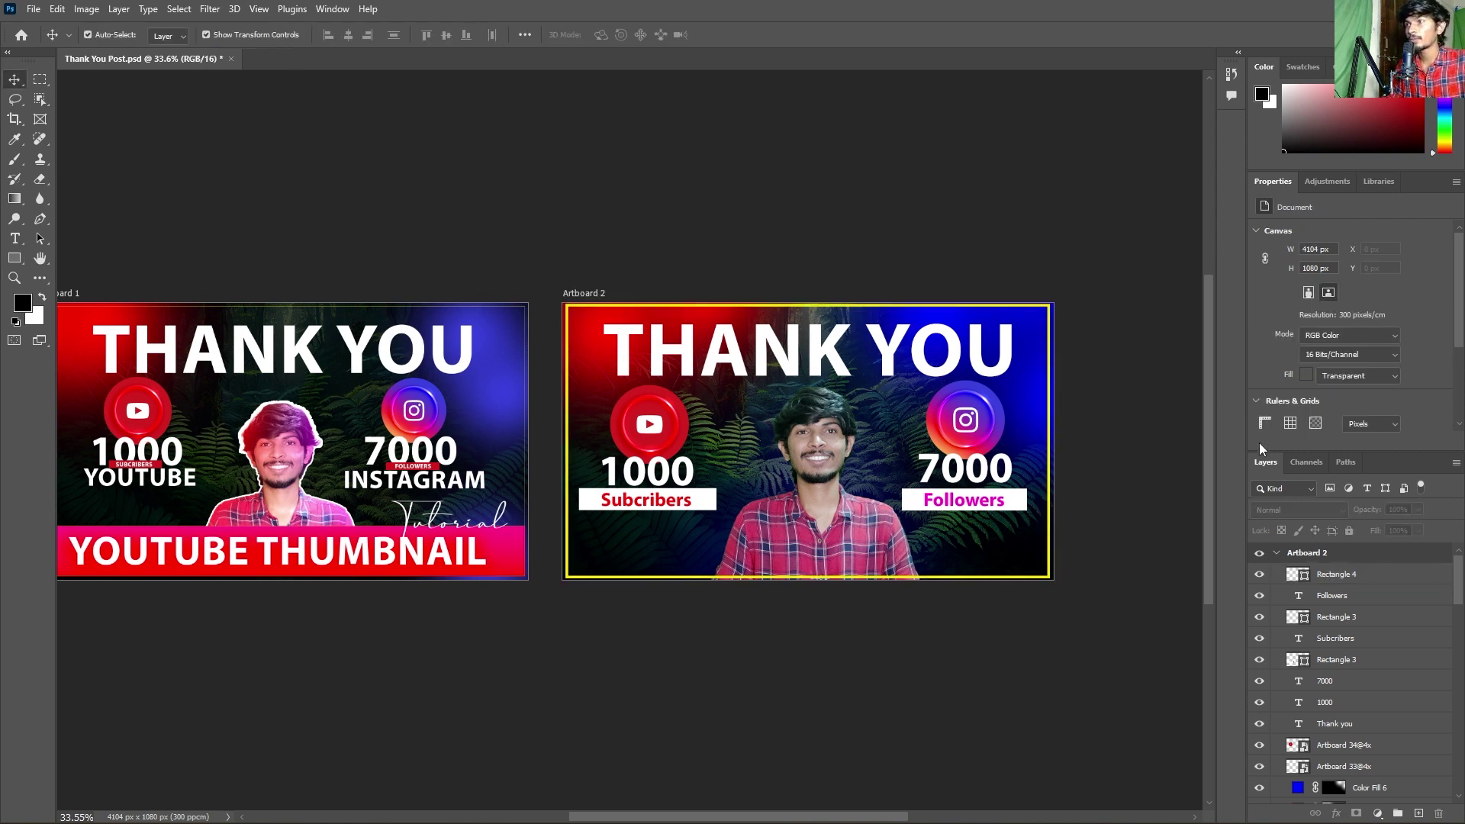
{"action": "left_click", "coordinate": [1336, 574]}
{"action": "left_click", "coordinate": [1328, 384]}
{"action": "type", "text": "3"}
{"action": "key", "text": "Return"}
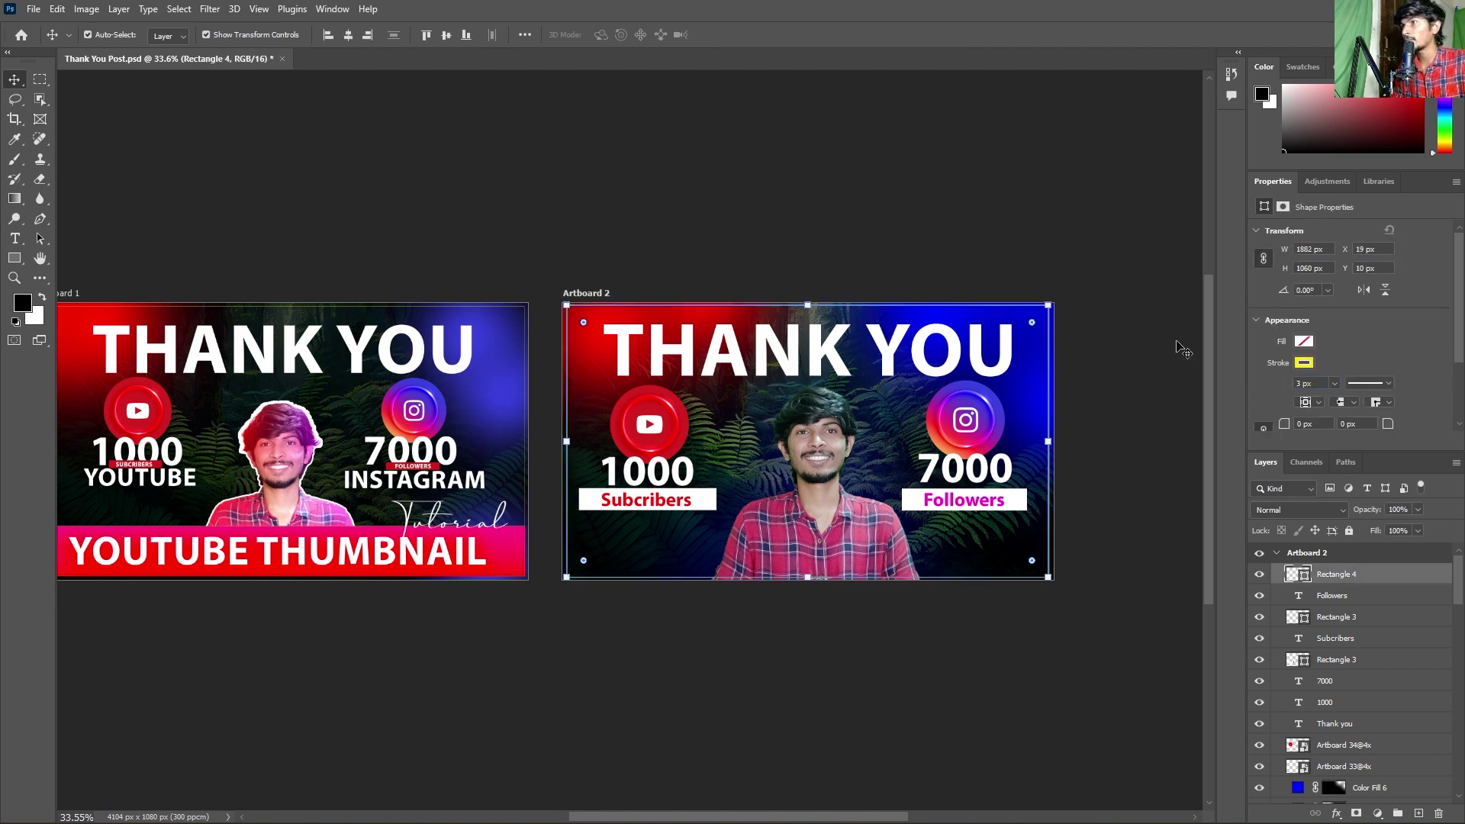
{"action": "left_click", "coordinate": [1107, 321]}
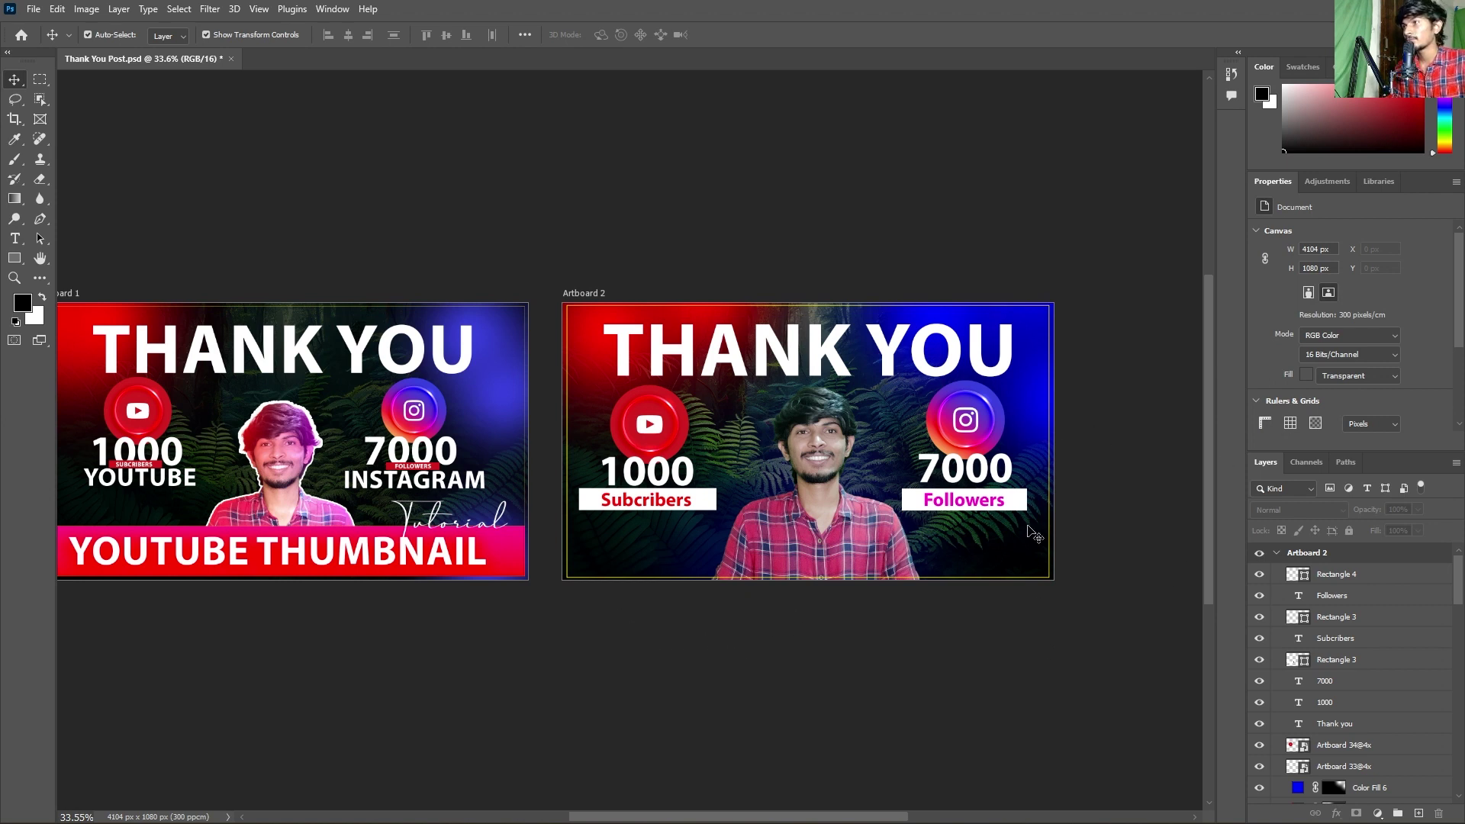
{"action": "left_click", "coordinate": [1349, 580]}
{"action": "key", "text": "ctrl+j"}
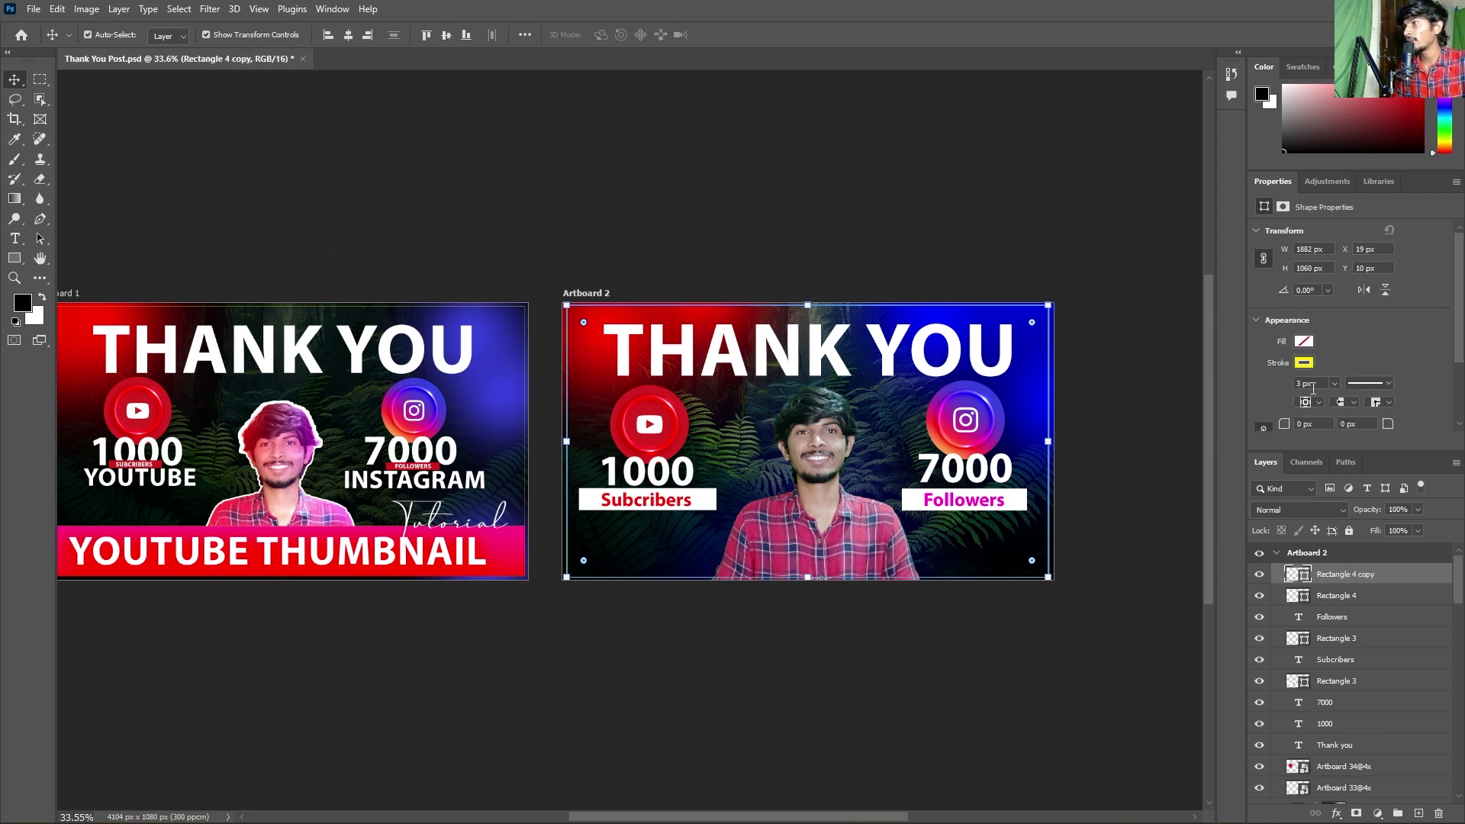
- Give Rectangle 4 copy the yellow-to-red gradient preset fill
{"action": "left_click", "coordinate": [1304, 342]}
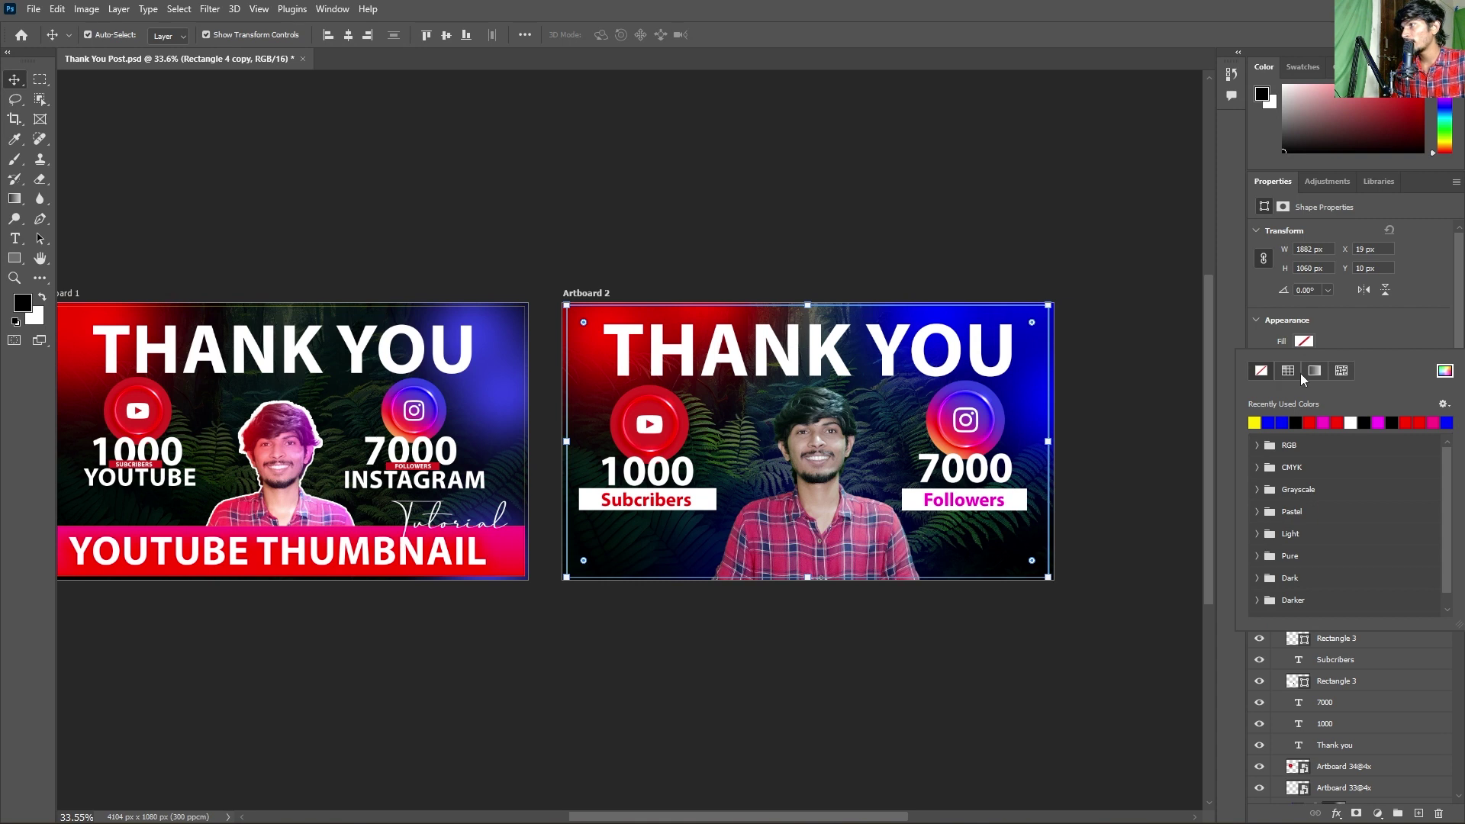
{"action": "left_click", "coordinate": [1289, 371]}
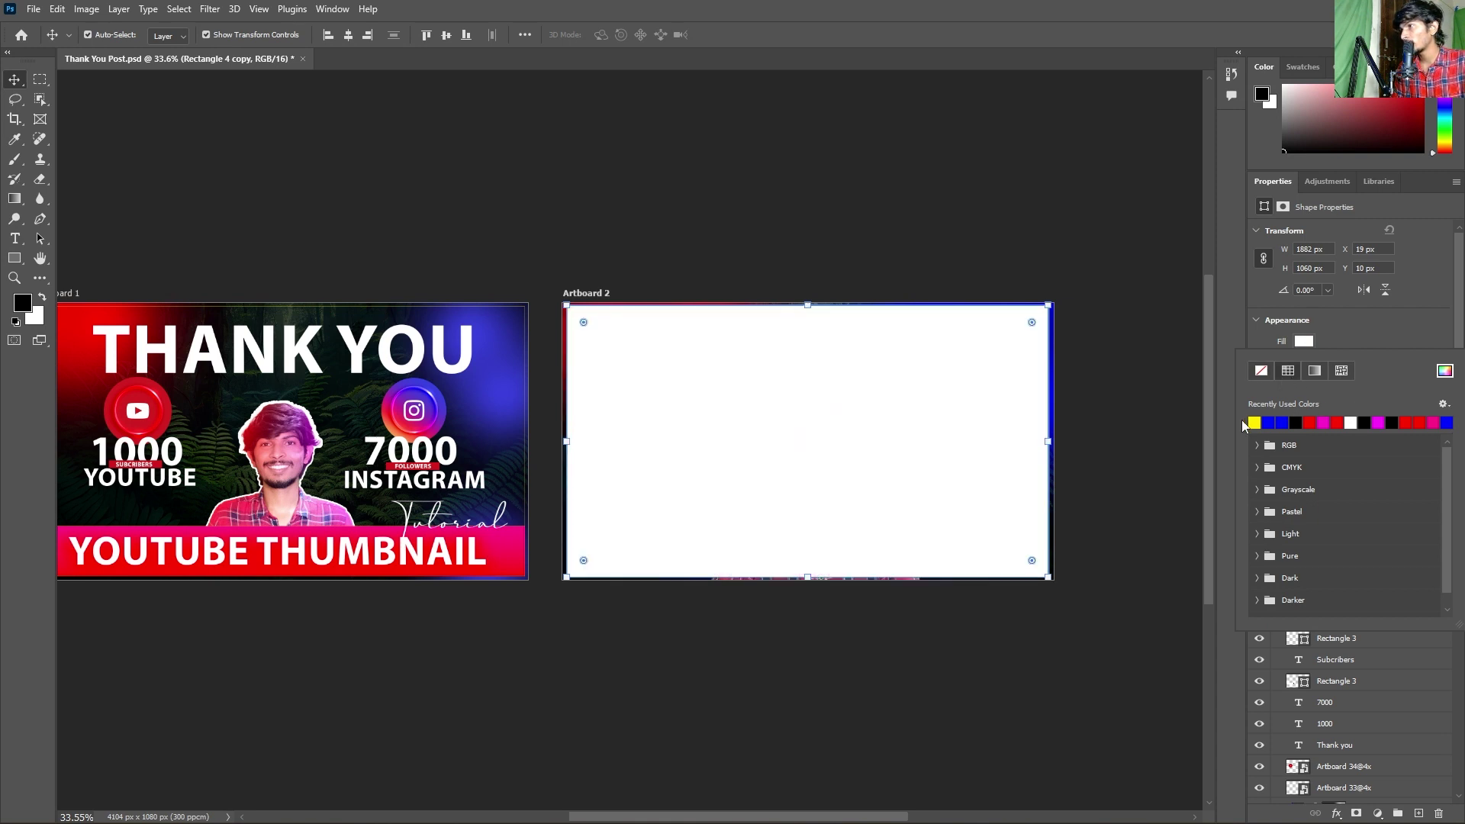
{"action": "left_click", "coordinate": [1316, 374]}
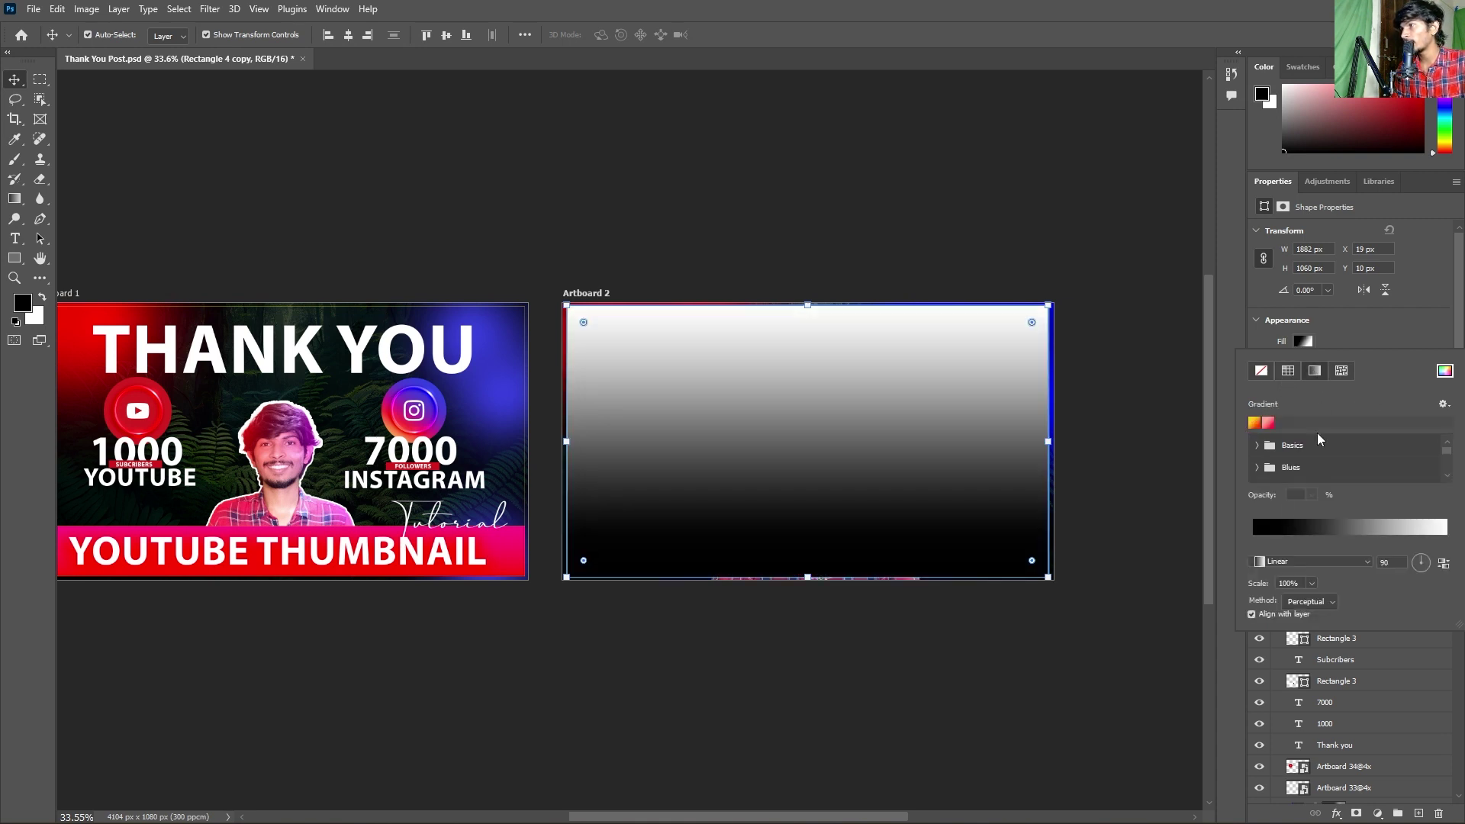
{"action": "left_click", "coordinate": [1255, 424]}
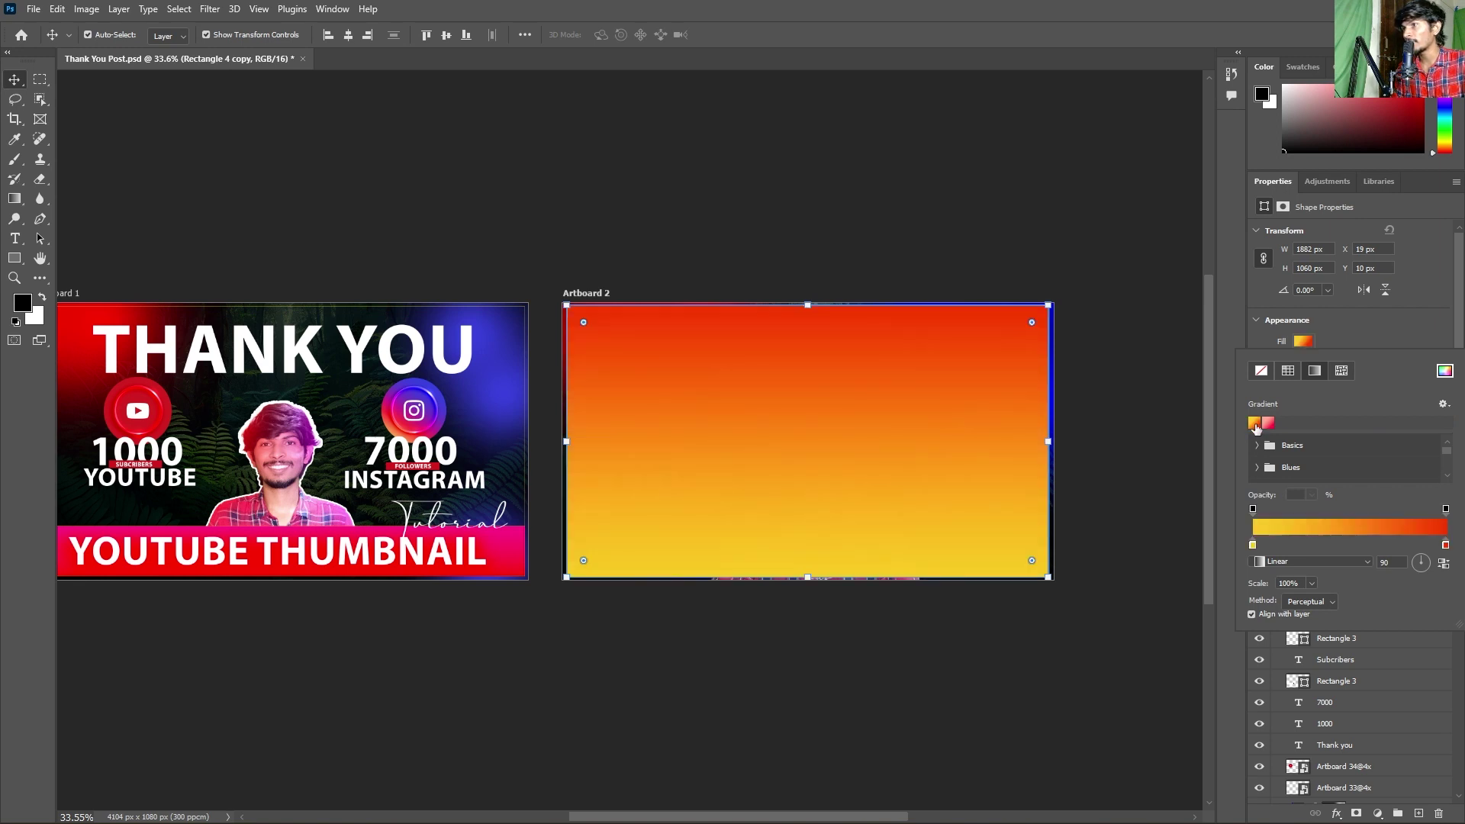
- Resize the gradient rectangle into a 1882 × 193 px bar along the artboard's bottom
{"action": "left_click_drag", "start_coordinate": [806, 307], "coordinate": [801, 530]}
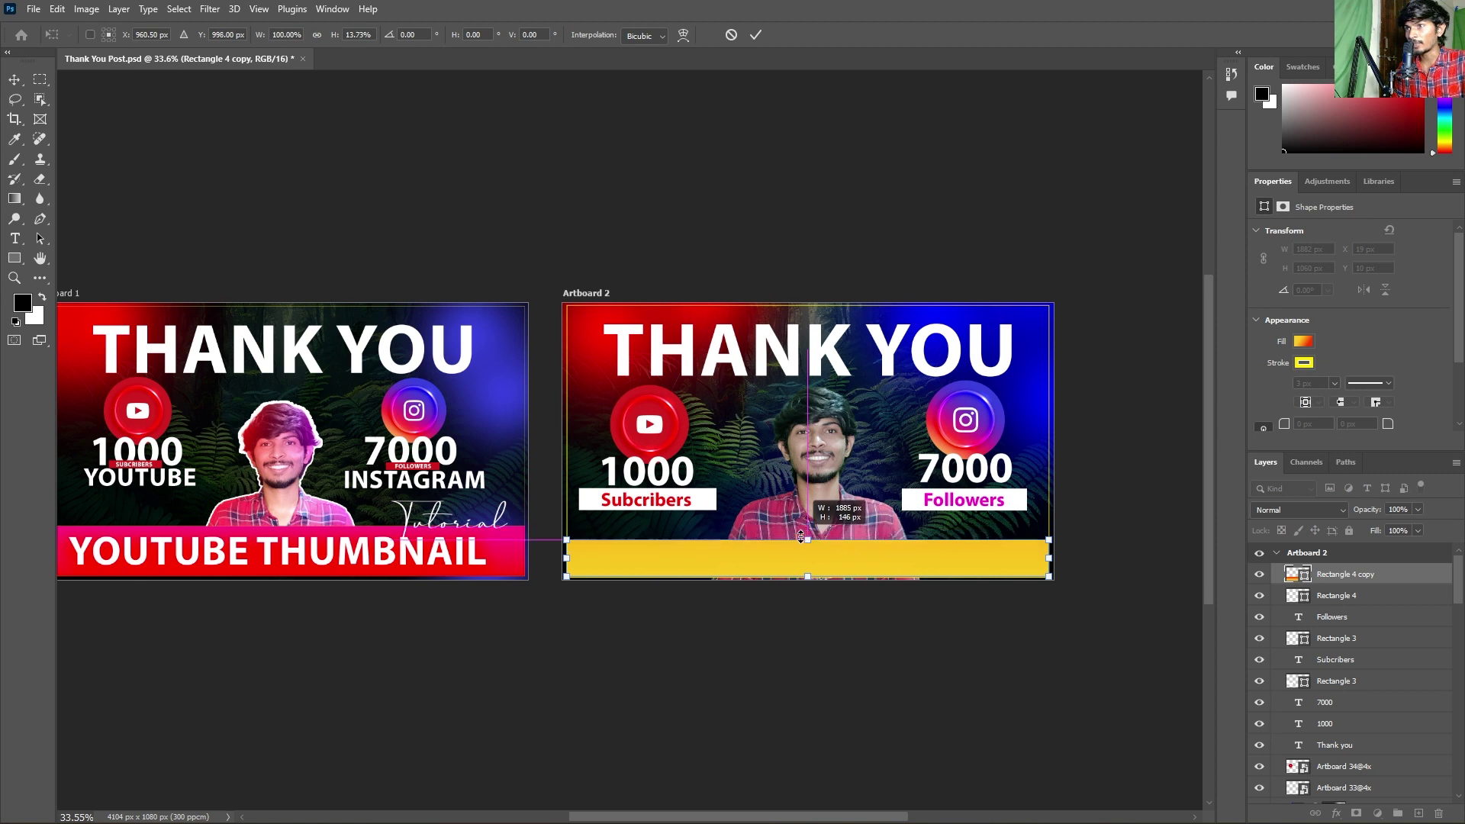
{"action": "left_click_drag", "start_coordinate": [802, 530], "coordinate": [798, 527]}
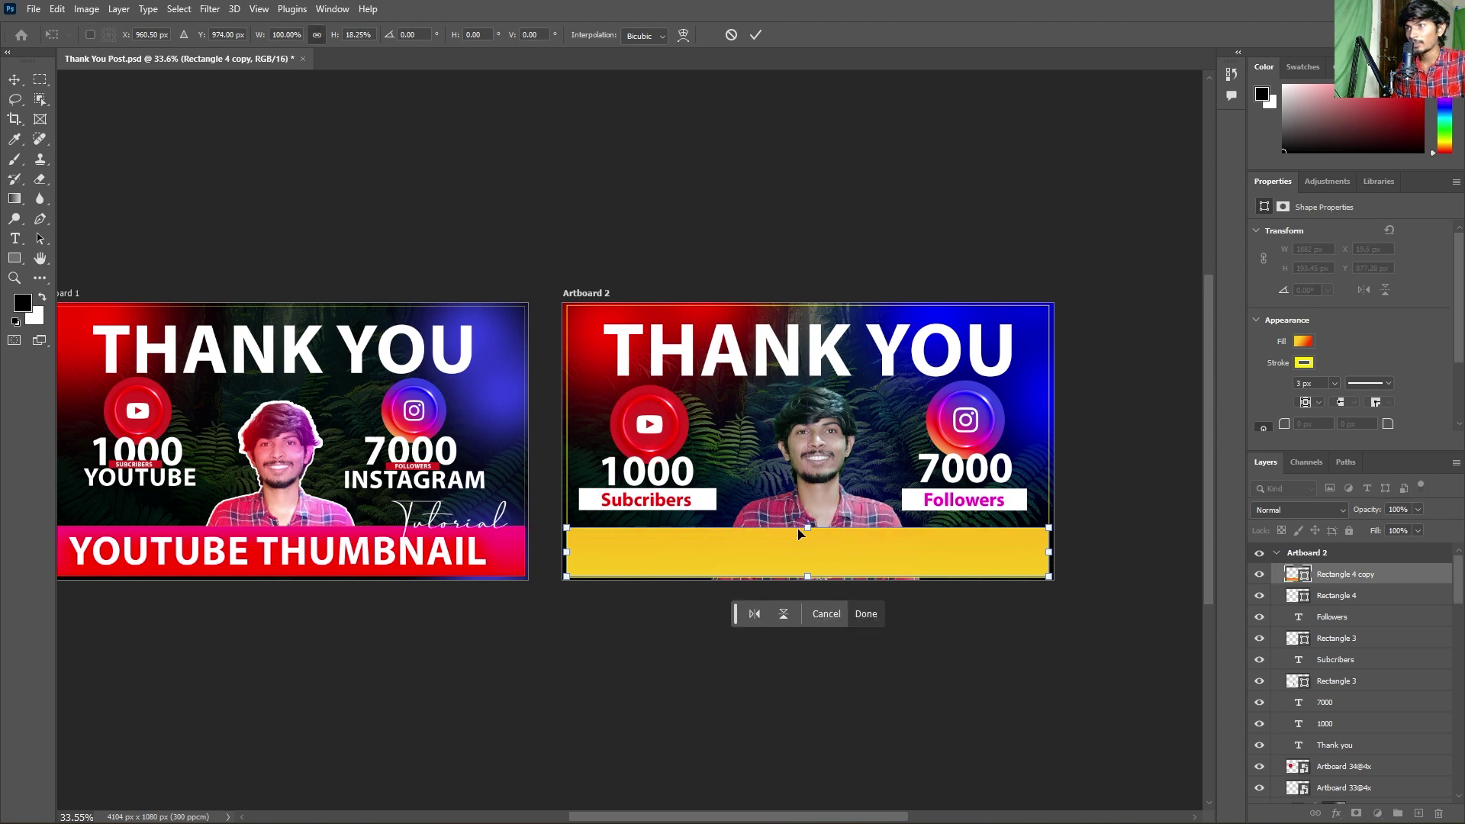
{"action": "key", "text": "Return"}
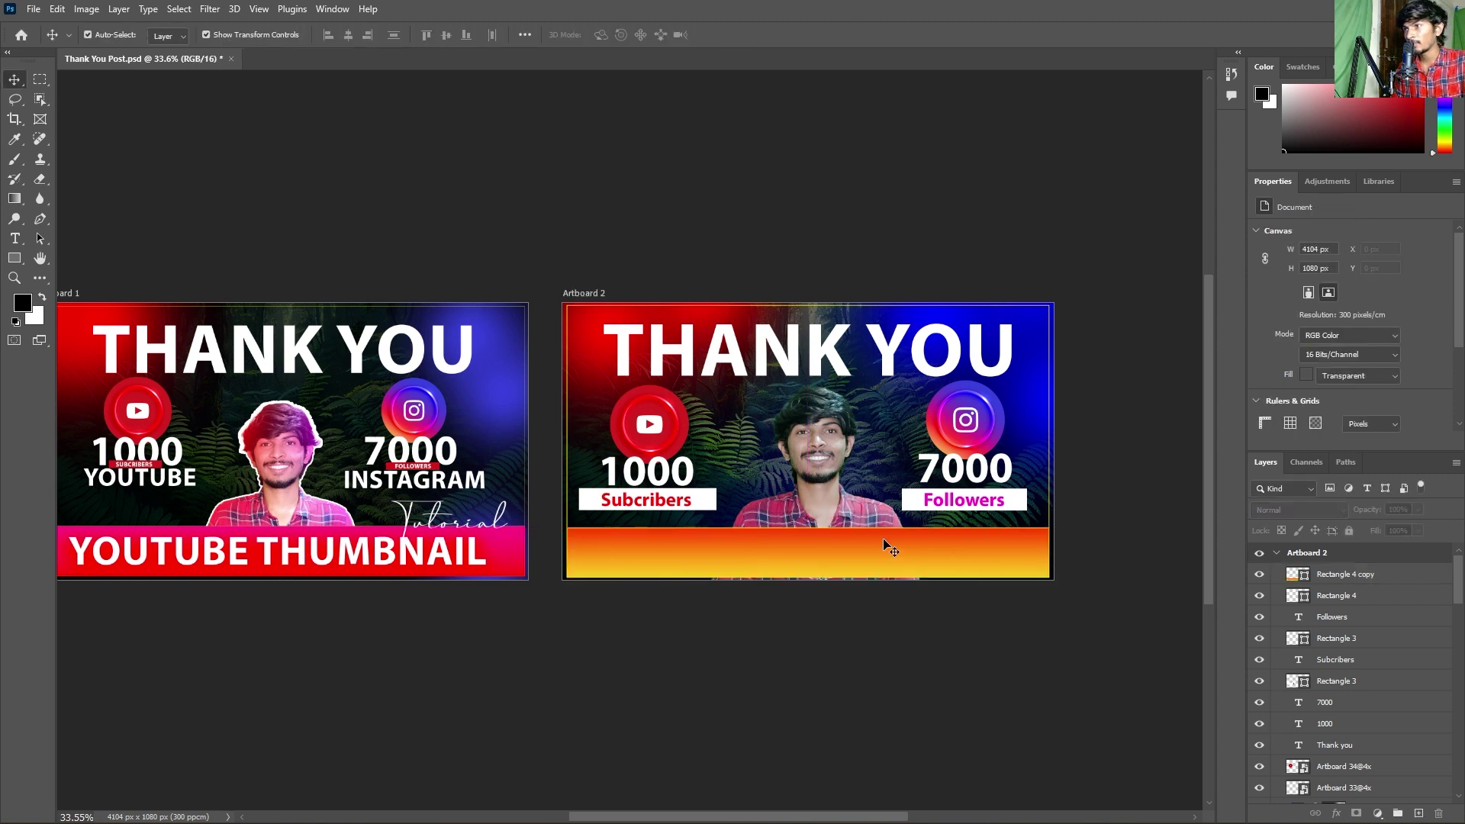
{"action": "left_click", "coordinate": [1335, 384]}
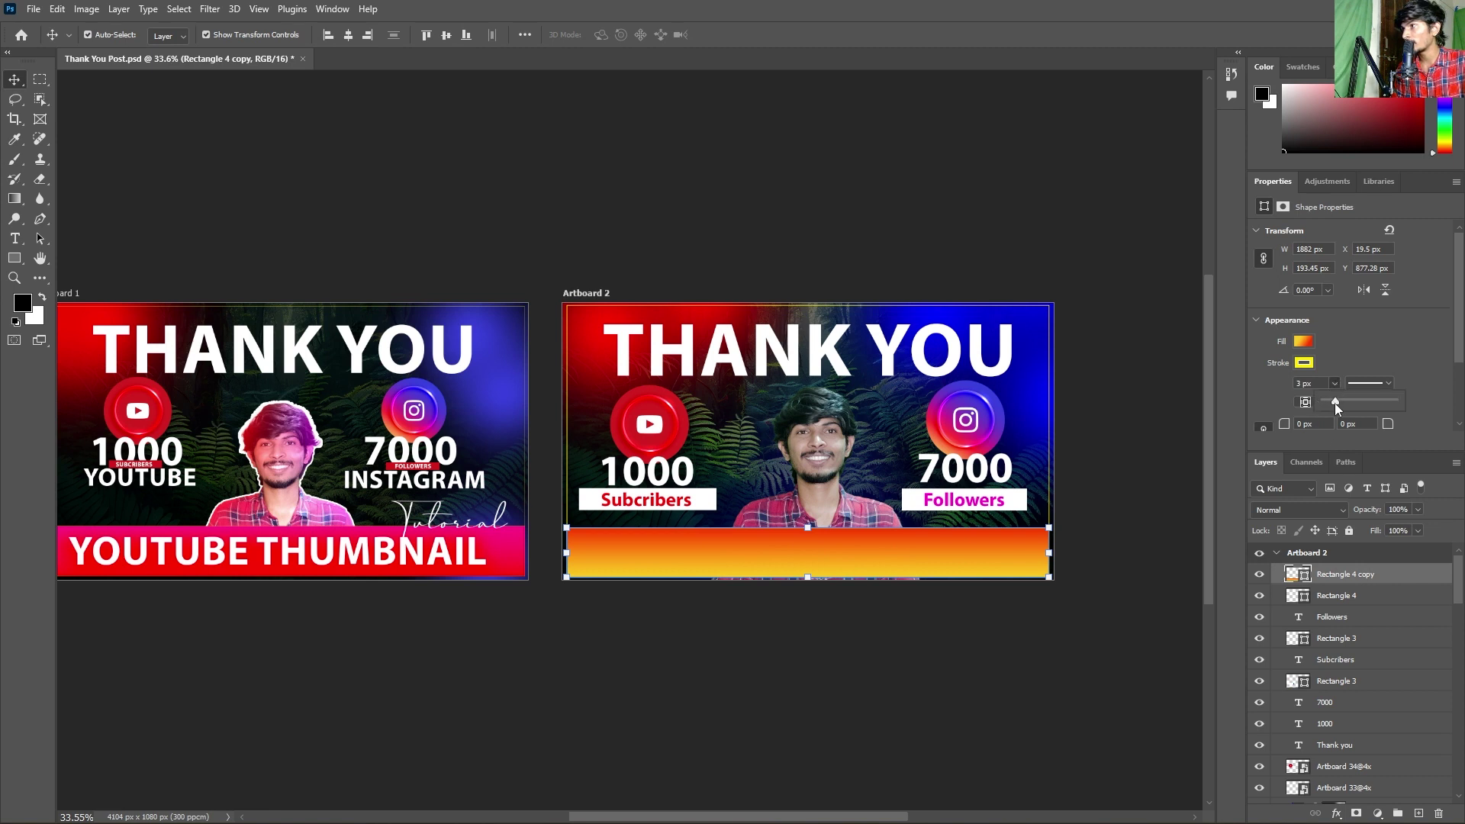
{"action": "left_click", "coordinate": [1106, 603]}
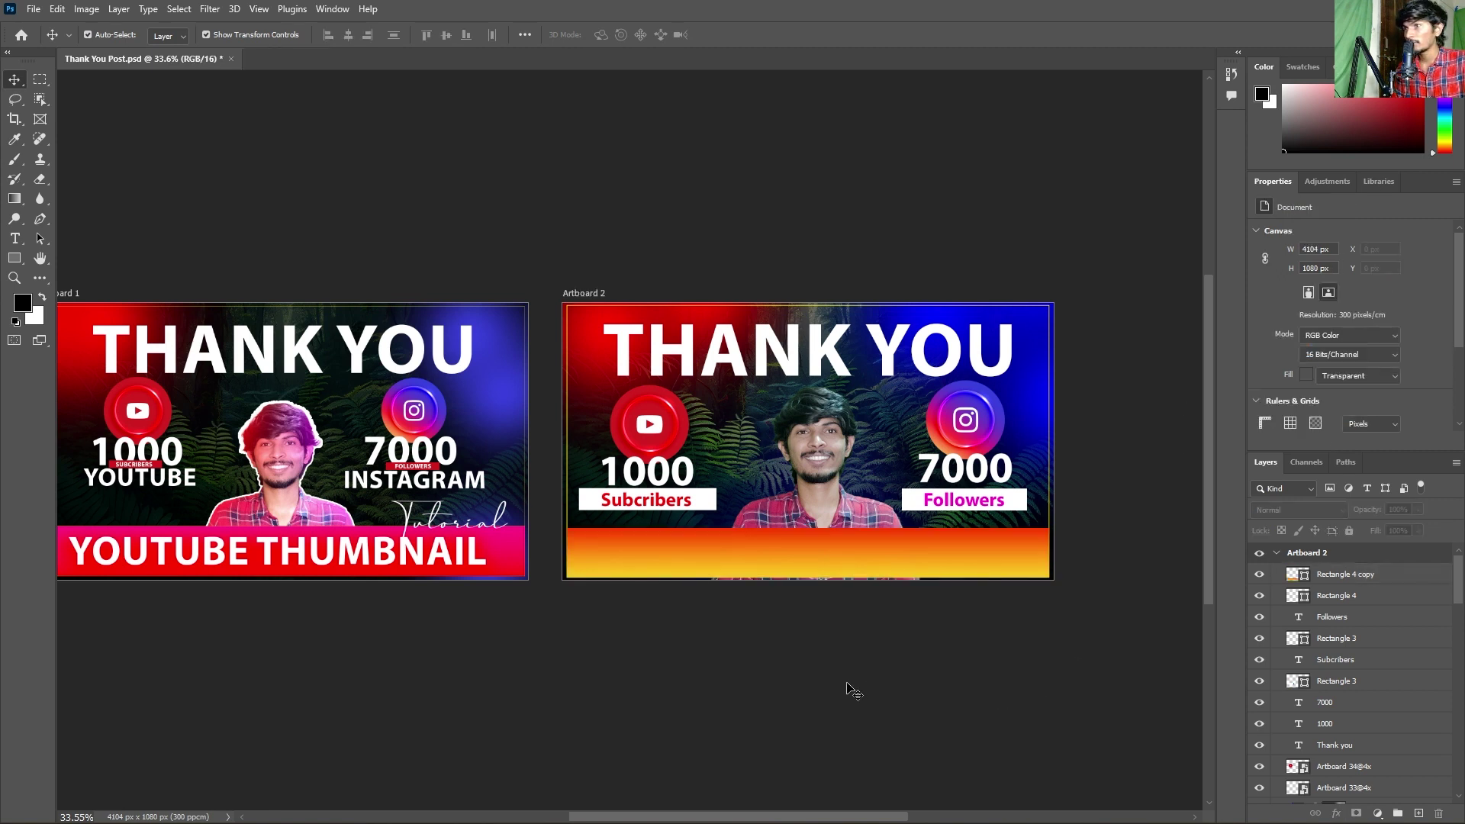
{"action": "left_click", "coordinate": [682, 569]}
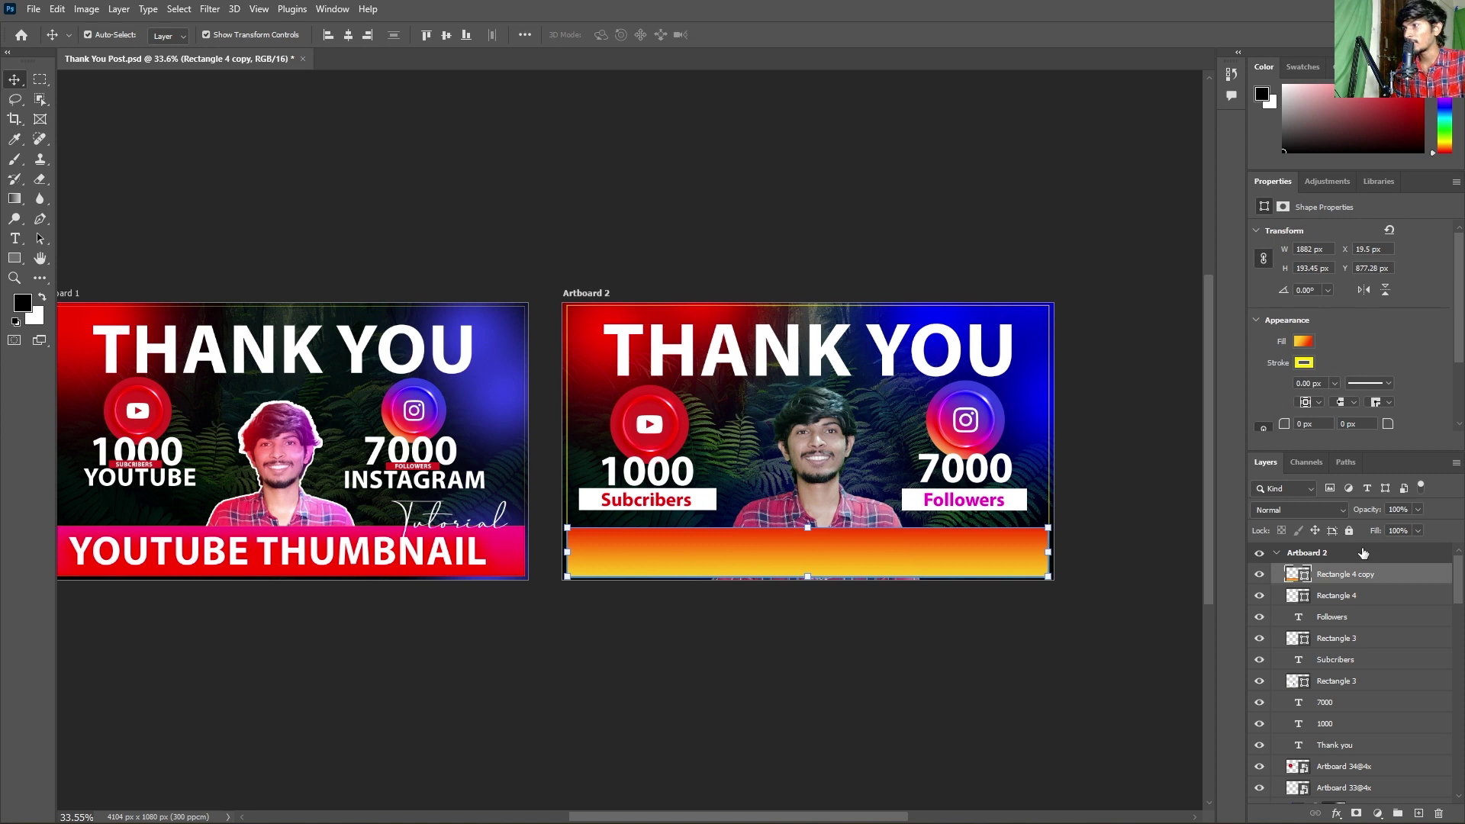
- Set the bar's gradient stops to red #eb0202 and magenta #ff00ca, sampled from the artwork
{"action": "left_click", "coordinate": [1303, 343]}
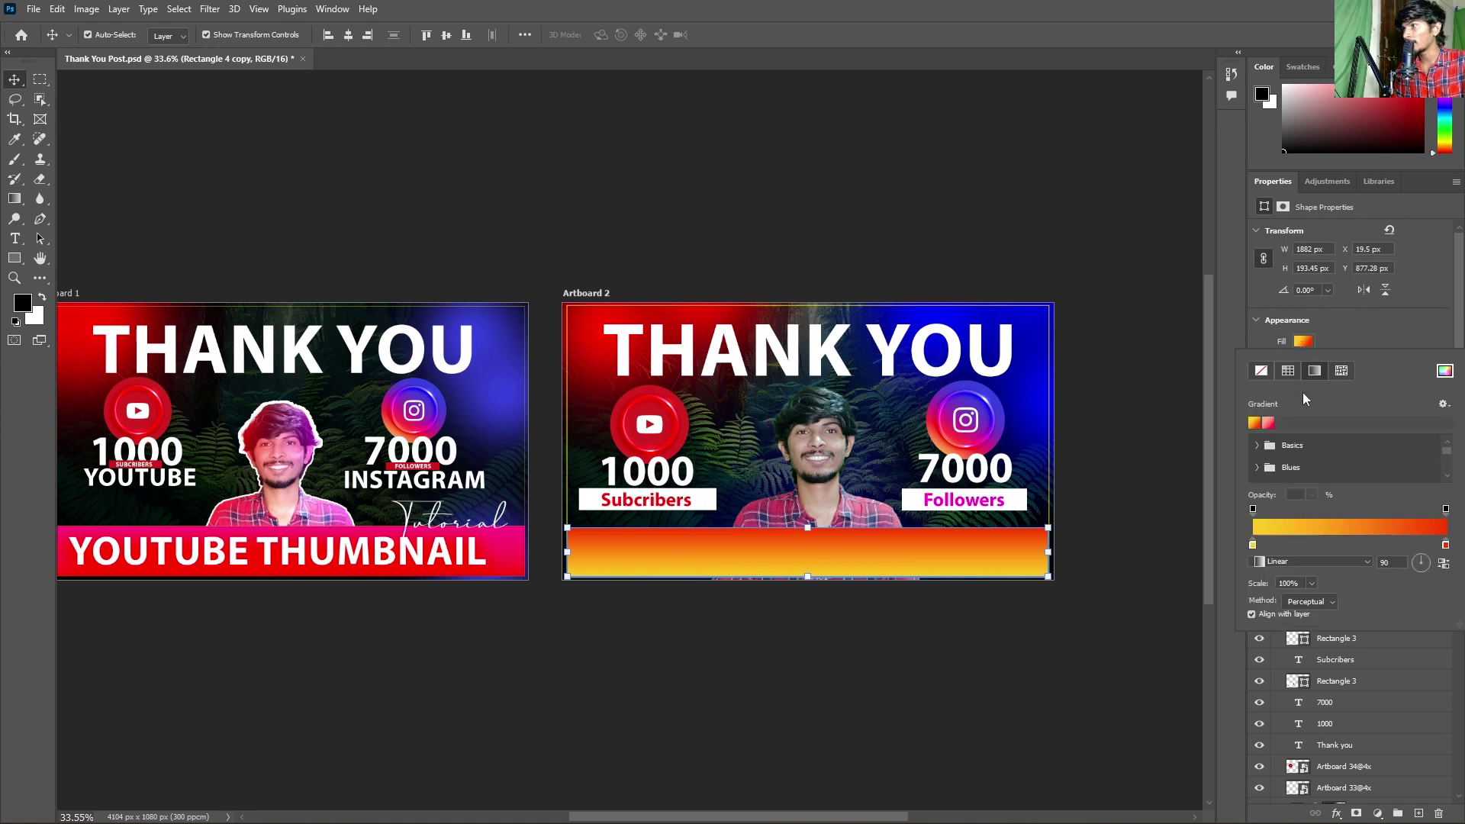
{"action": "double_click", "coordinate": [1252, 545]}
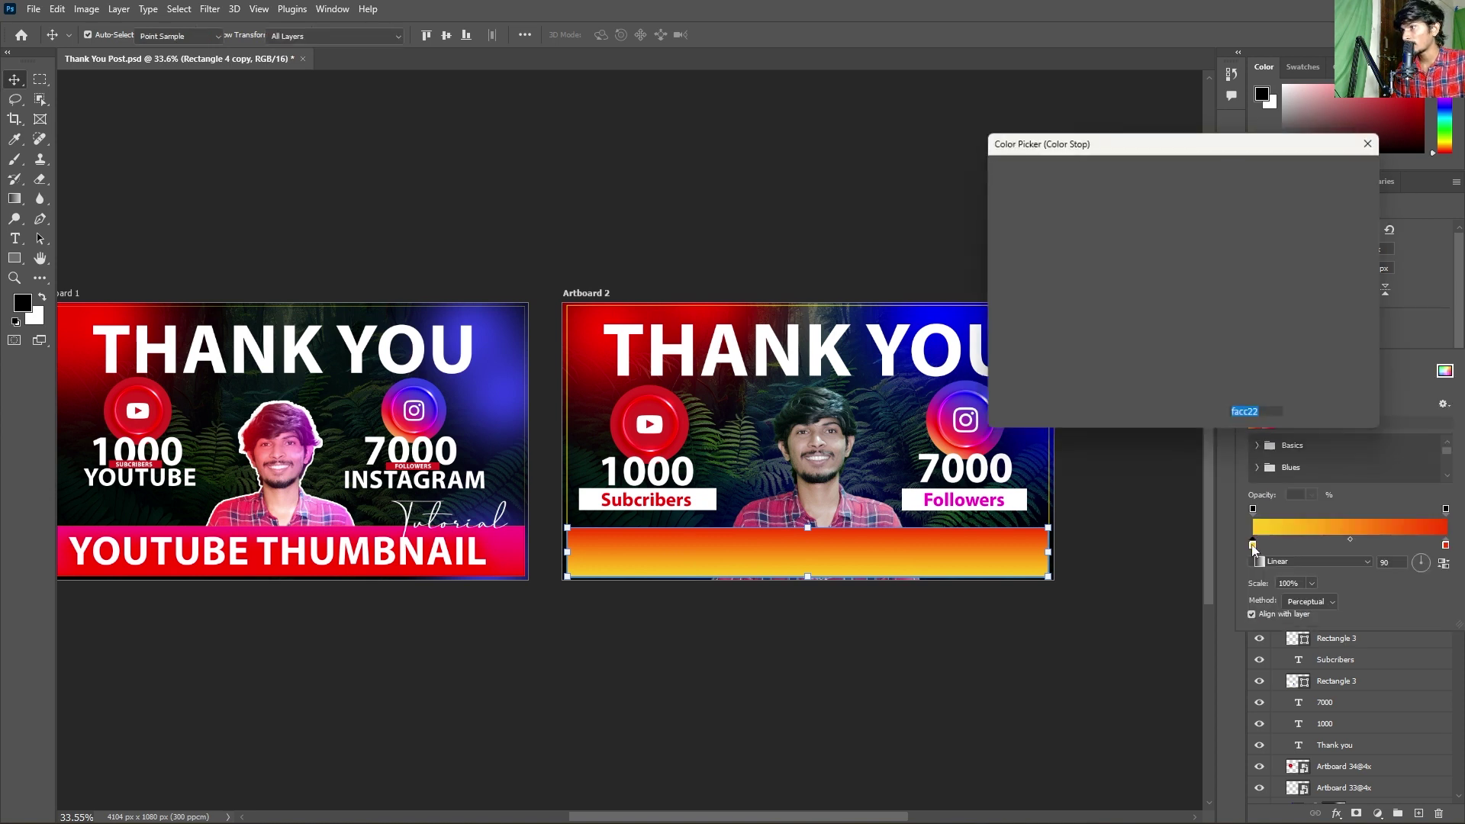
{"action": "left_click", "coordinate": [592, 316]}
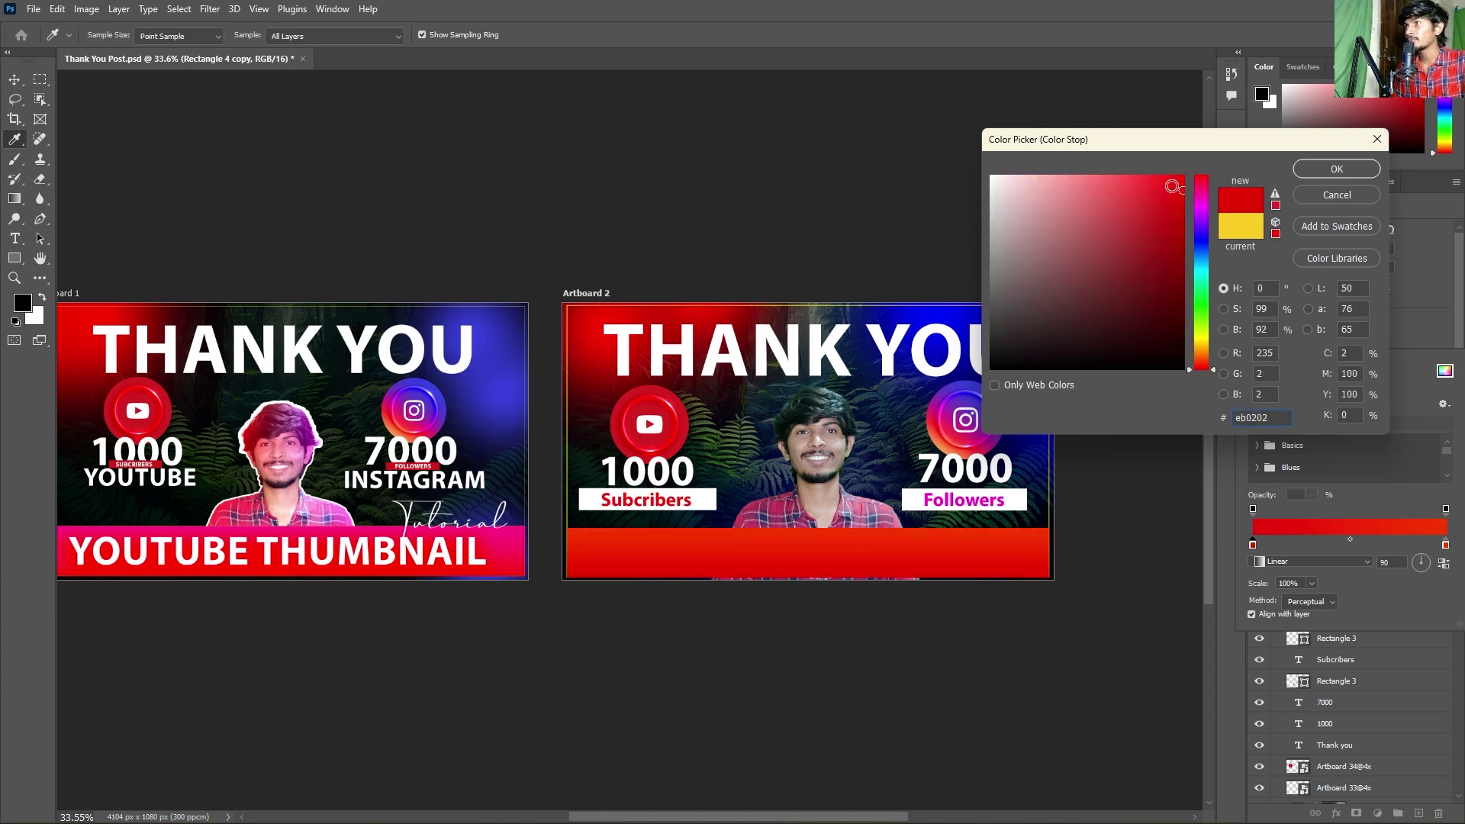
{"action": "left_click", "coordinate": [1337, 168]}
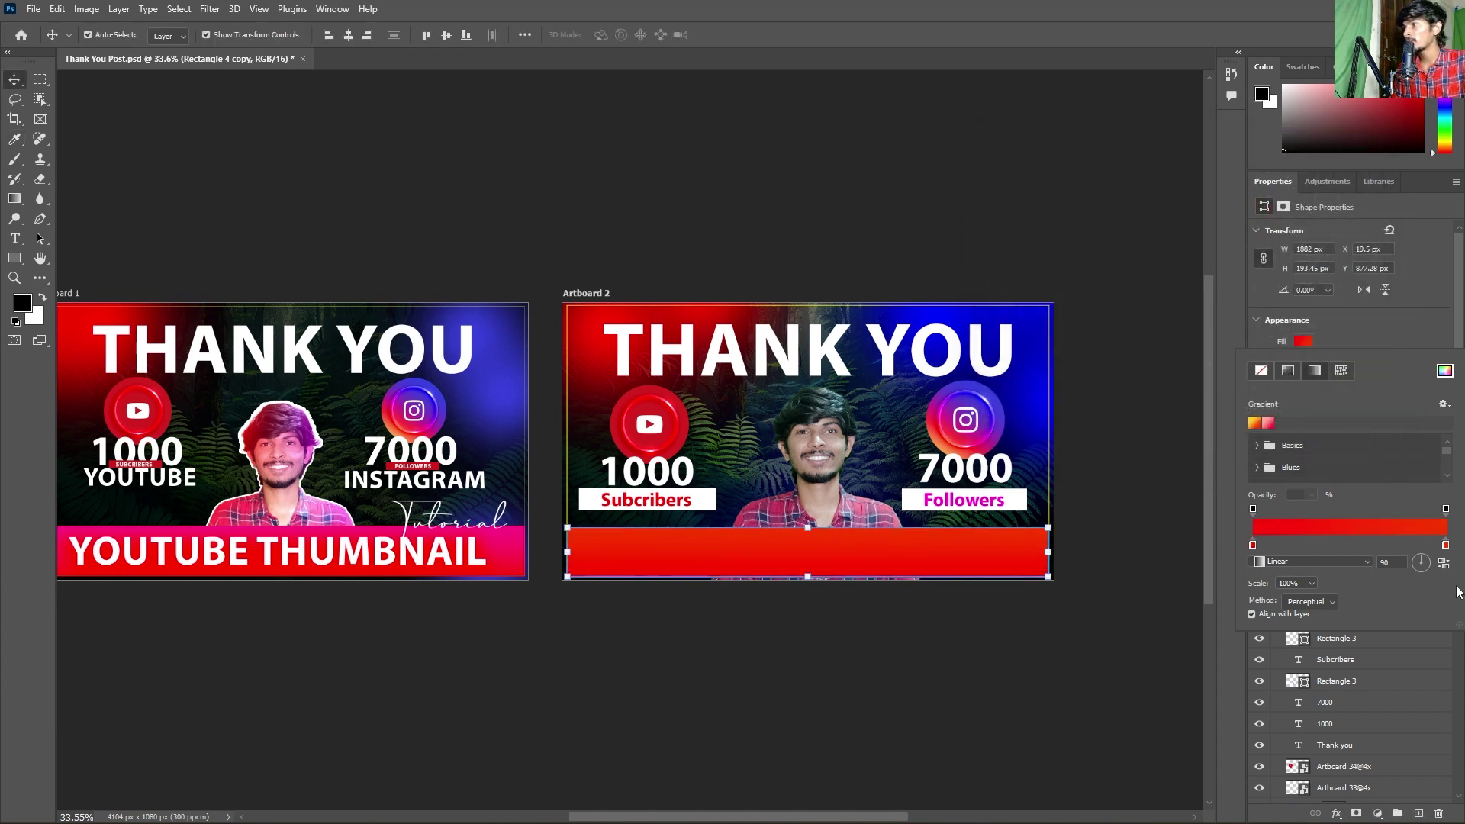
{"action": "double_click", "coordinate": [1445, 545]}
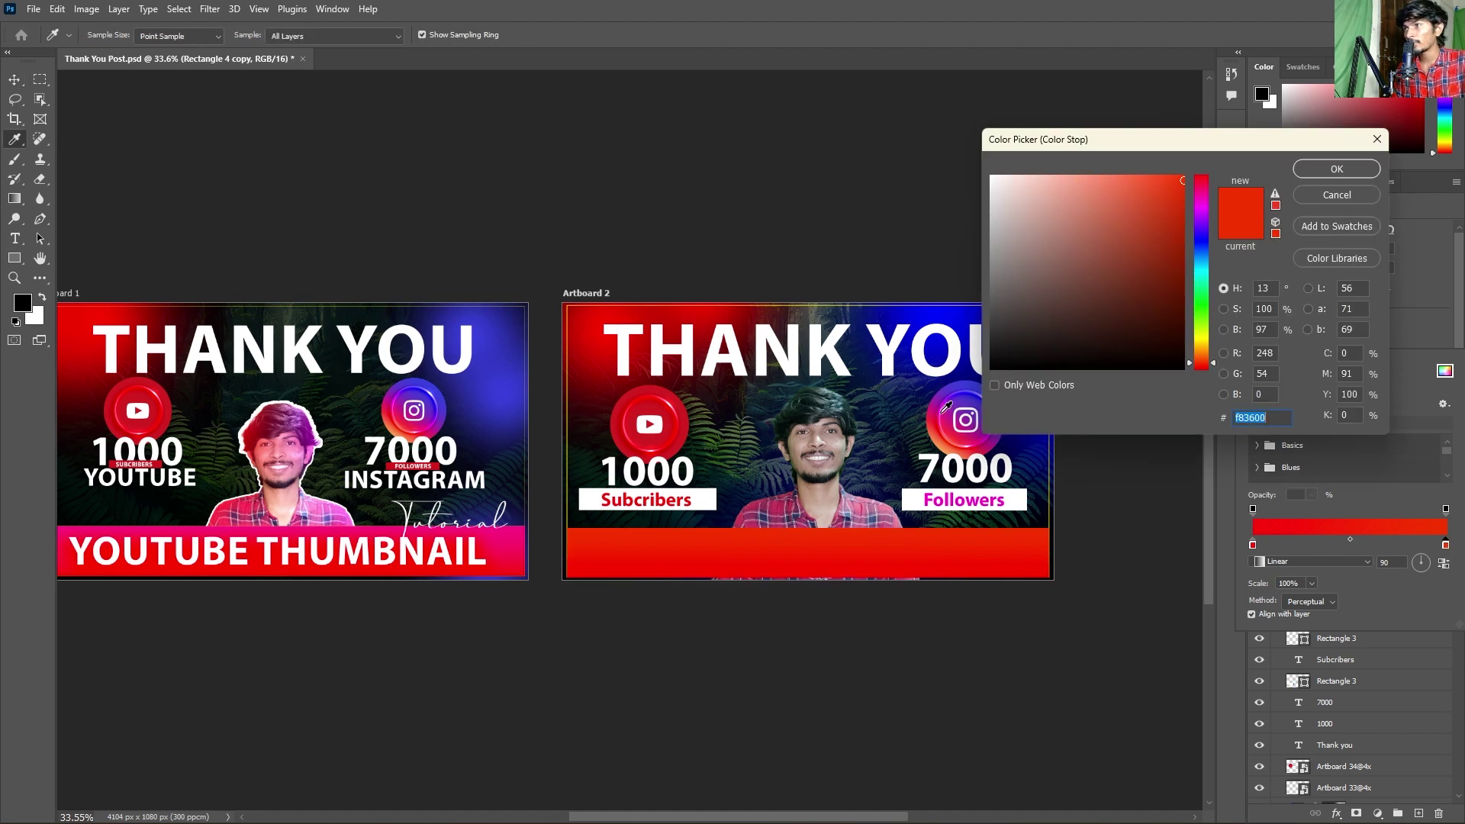
{"action": "left_click", "coordinate": [943, 413]}
{"action": "left_click_drag", "start_coordinate": [1131, 190], "coordinate": [1187, 174]}
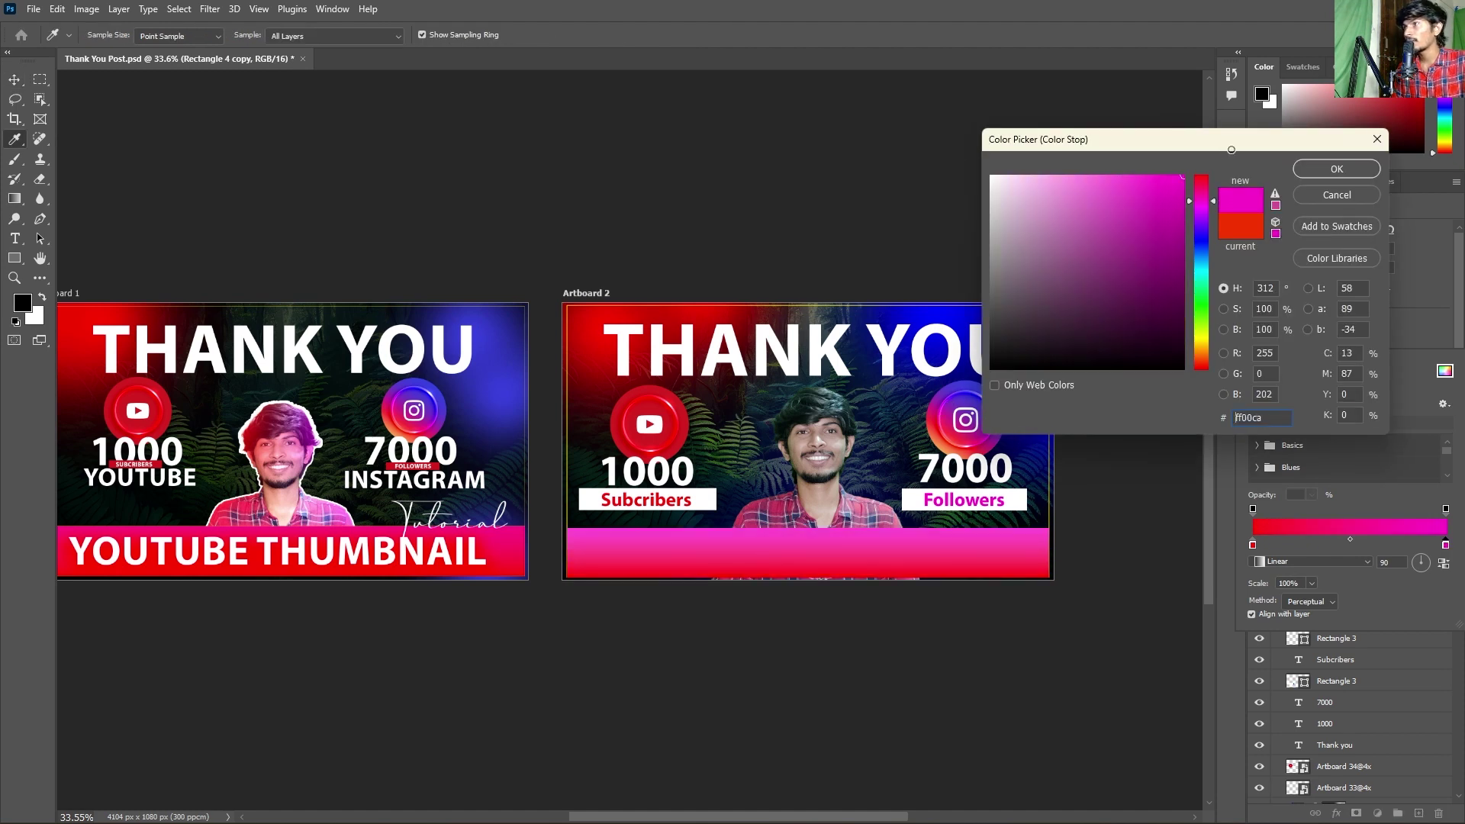
{"action": "left_click", "coordinate": [1336, 169]}
{"action": "key", "text": "v"}
{"action": "left_click", "coordinate": [1015, 625]}
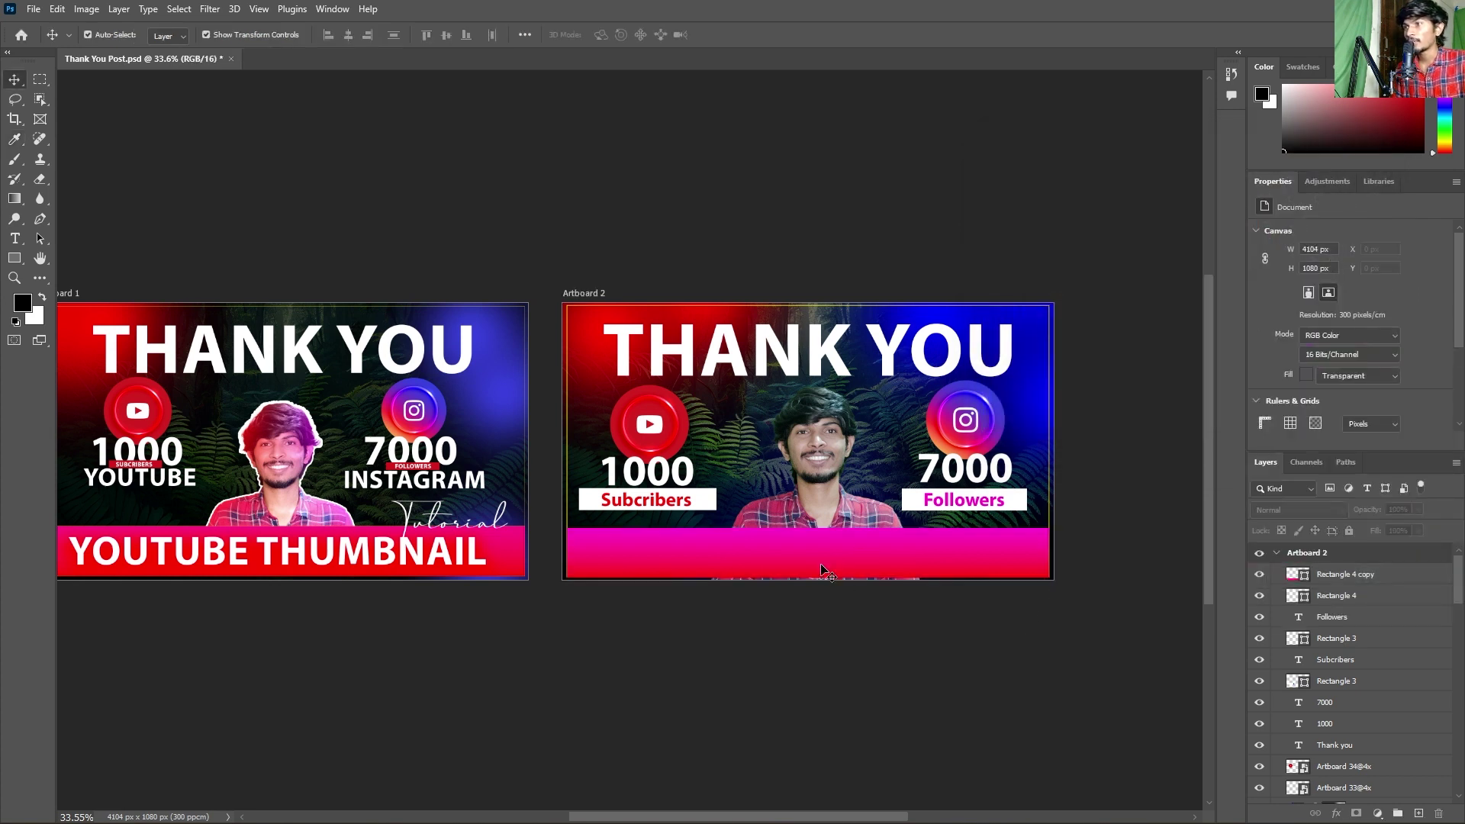
- Duplicate the THANK YOU text, bring it to the top, and move it onto the bottom bar
{"action": "left_click", "coordinate": [788, 359]}
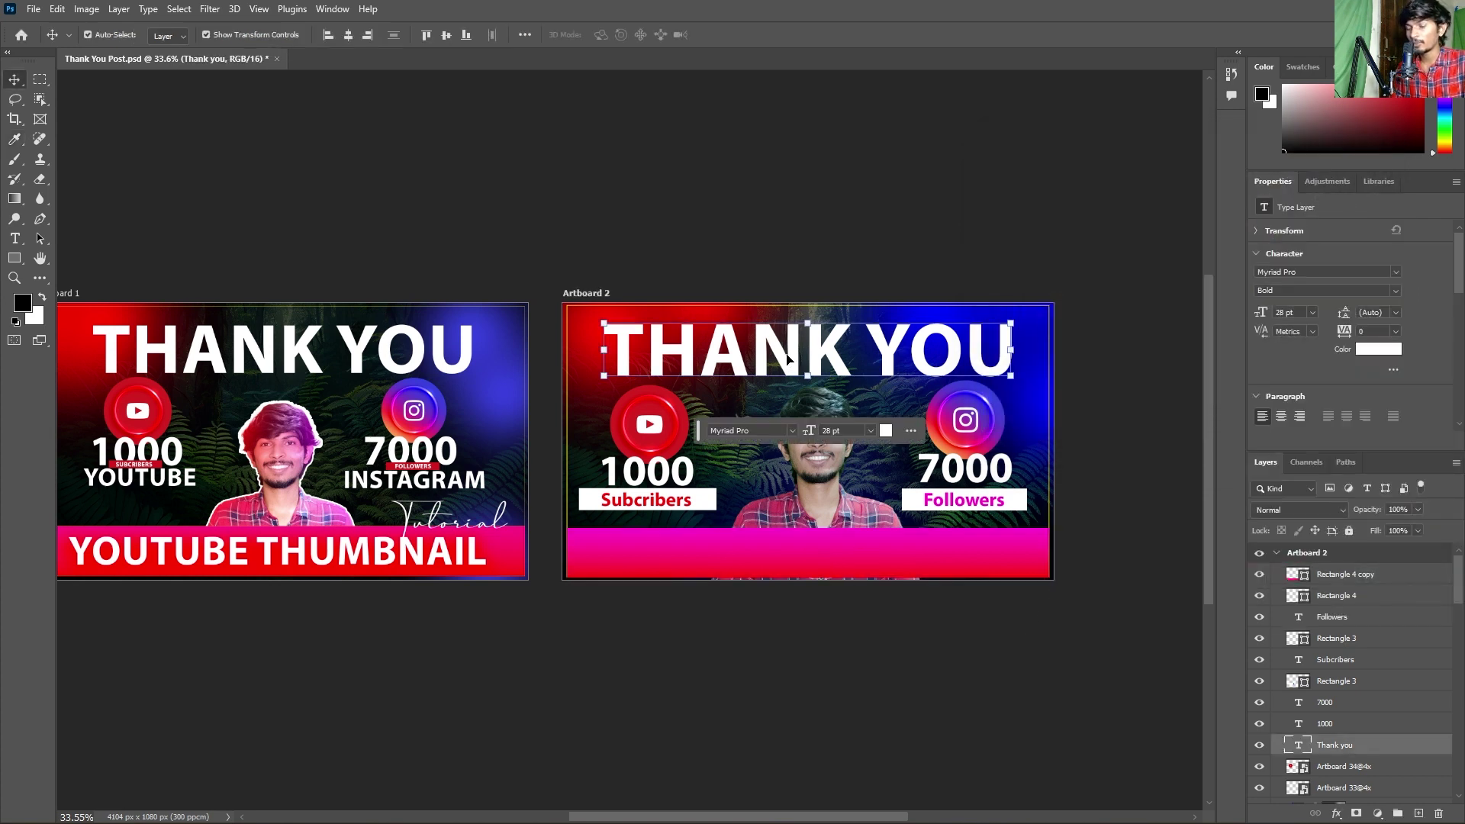
{"action": "key", "text": "ctrl"}
{"action": "key", "text": "ctrl+j"}
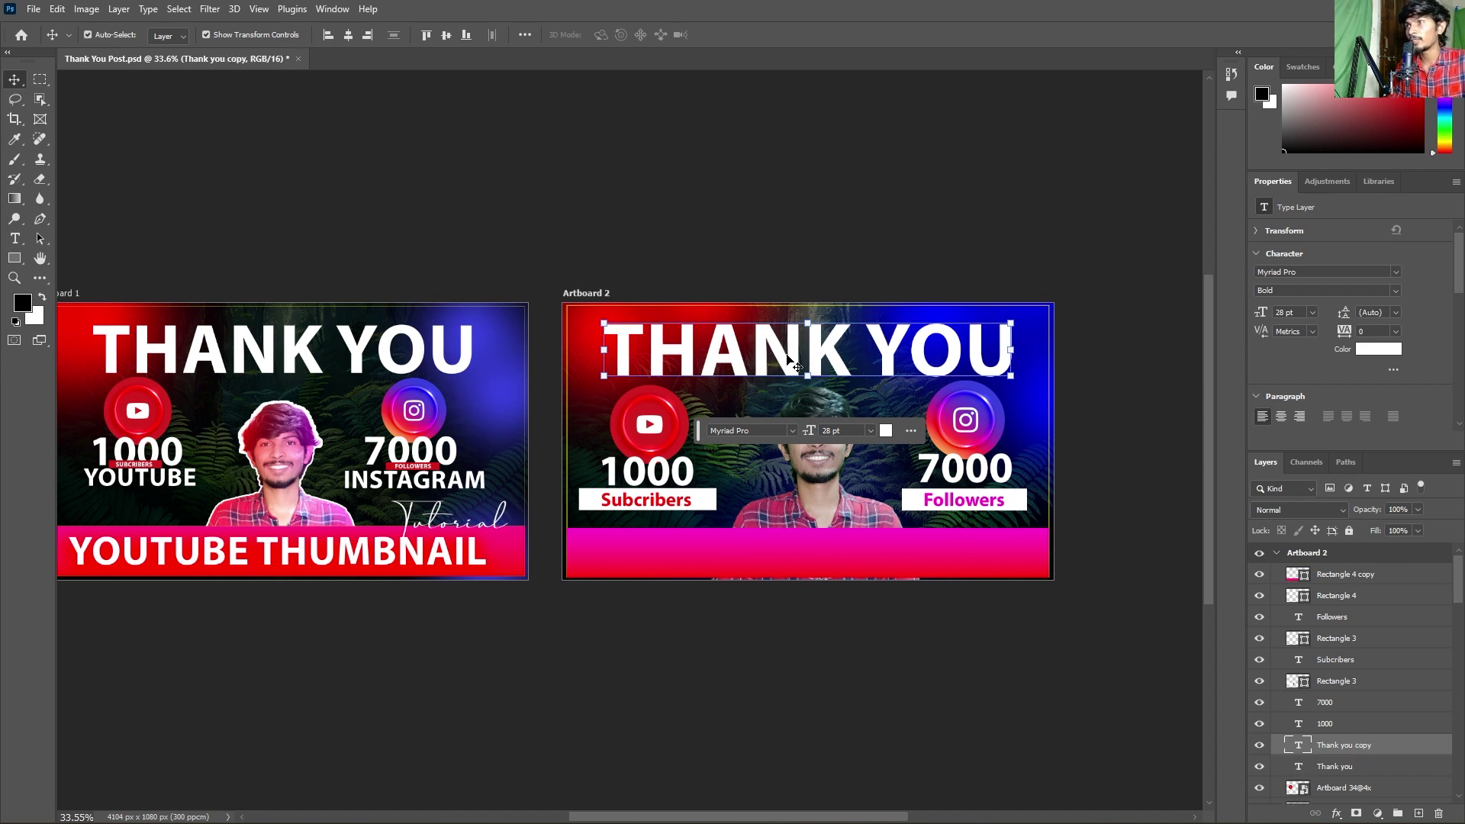
{"action": "left_click_drag", "start_coordinate": [803, 363], "coordinate": [816, 512]}
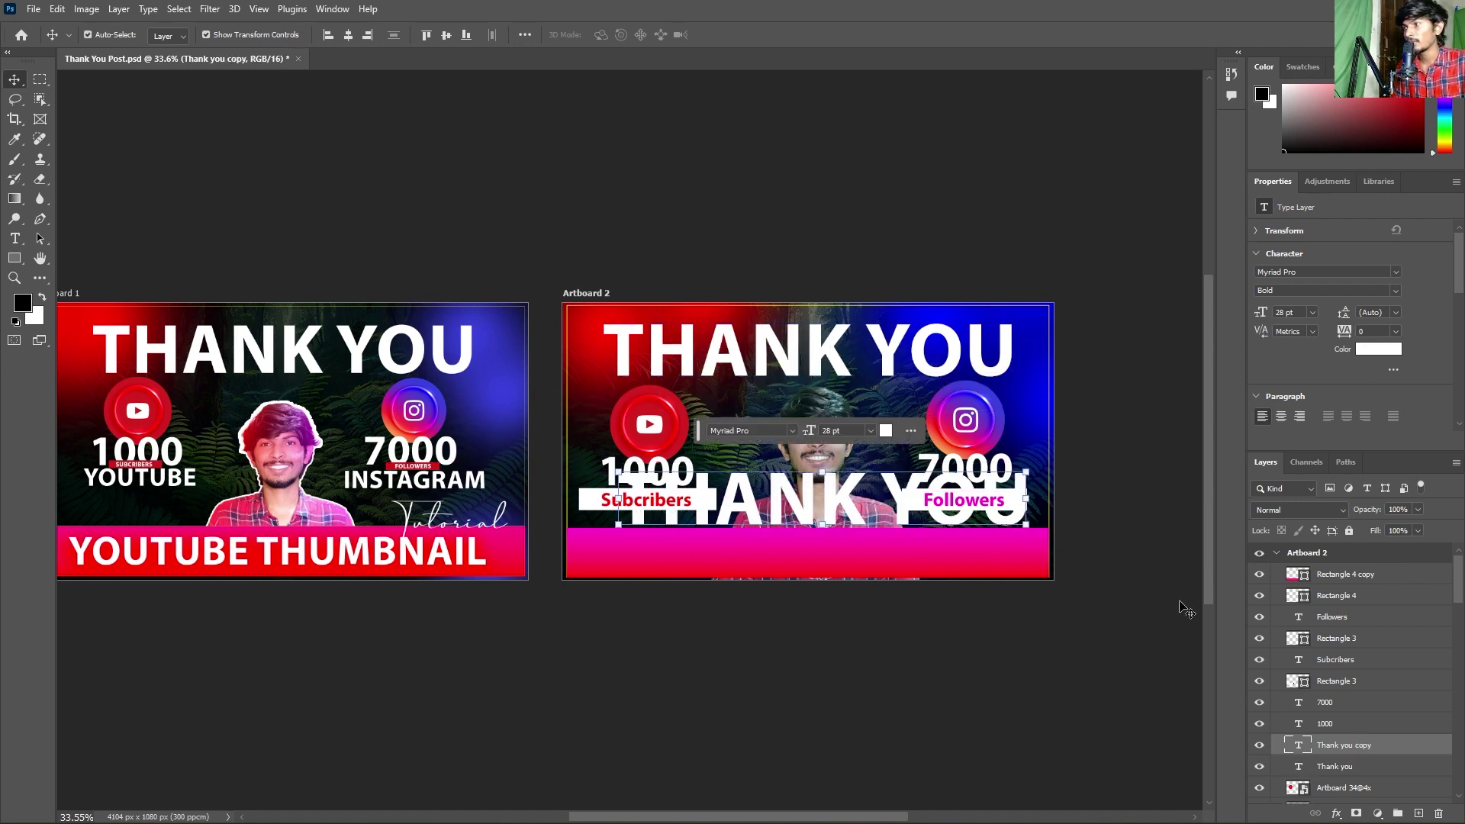
{"action": "key", "text": "ctrl+shift+bracketright"}
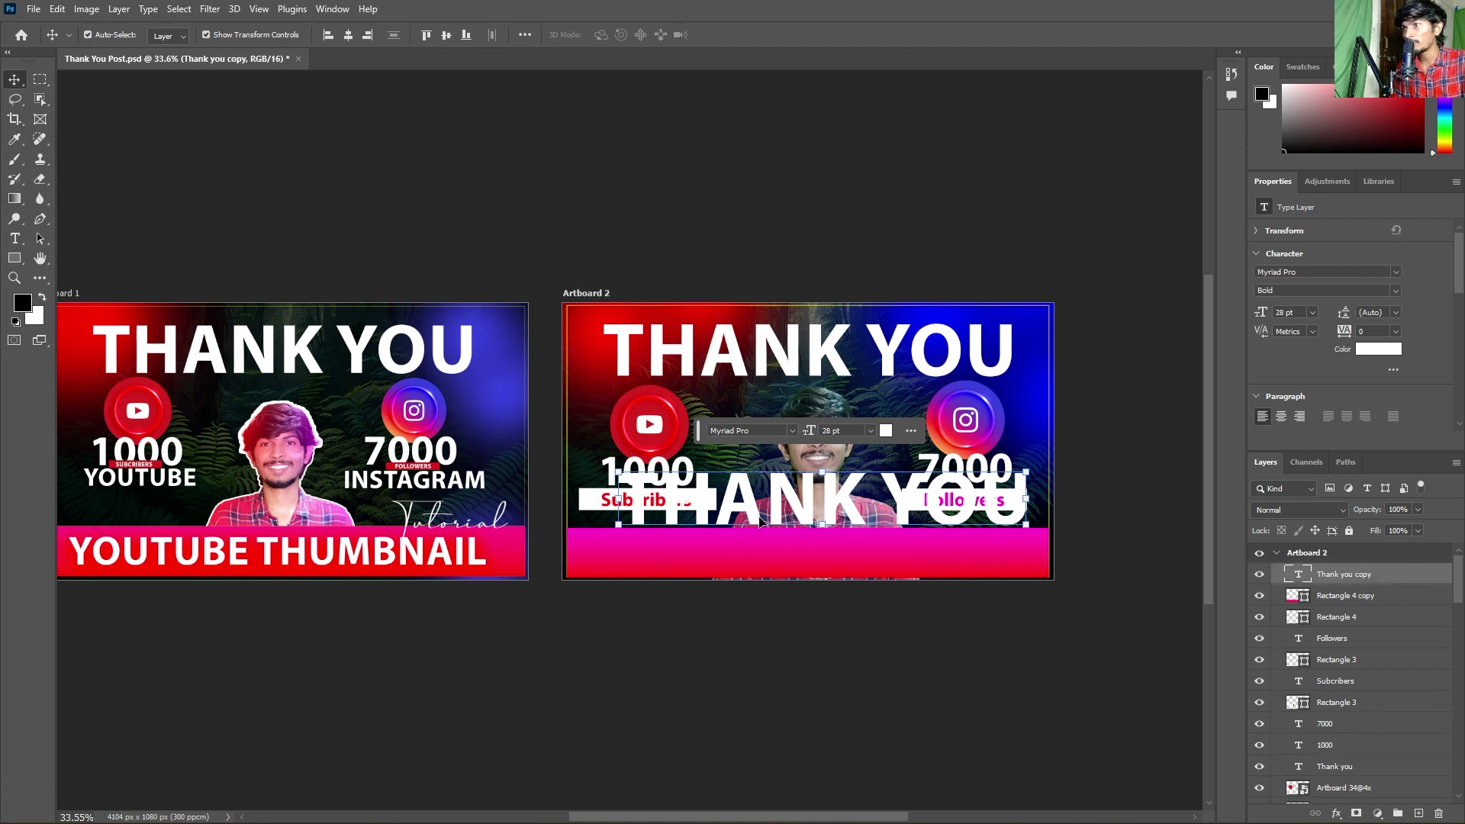
{"action": "left_click_drag", "start_coordinate": [830, 500], "coordinate": [833, 538]}
- Retype the copy as YOUTUBE THUMBNAIL, size it to 17 pt, and centre it on the artboard
{"action": "double_click", "coordinate": [833, 534]}
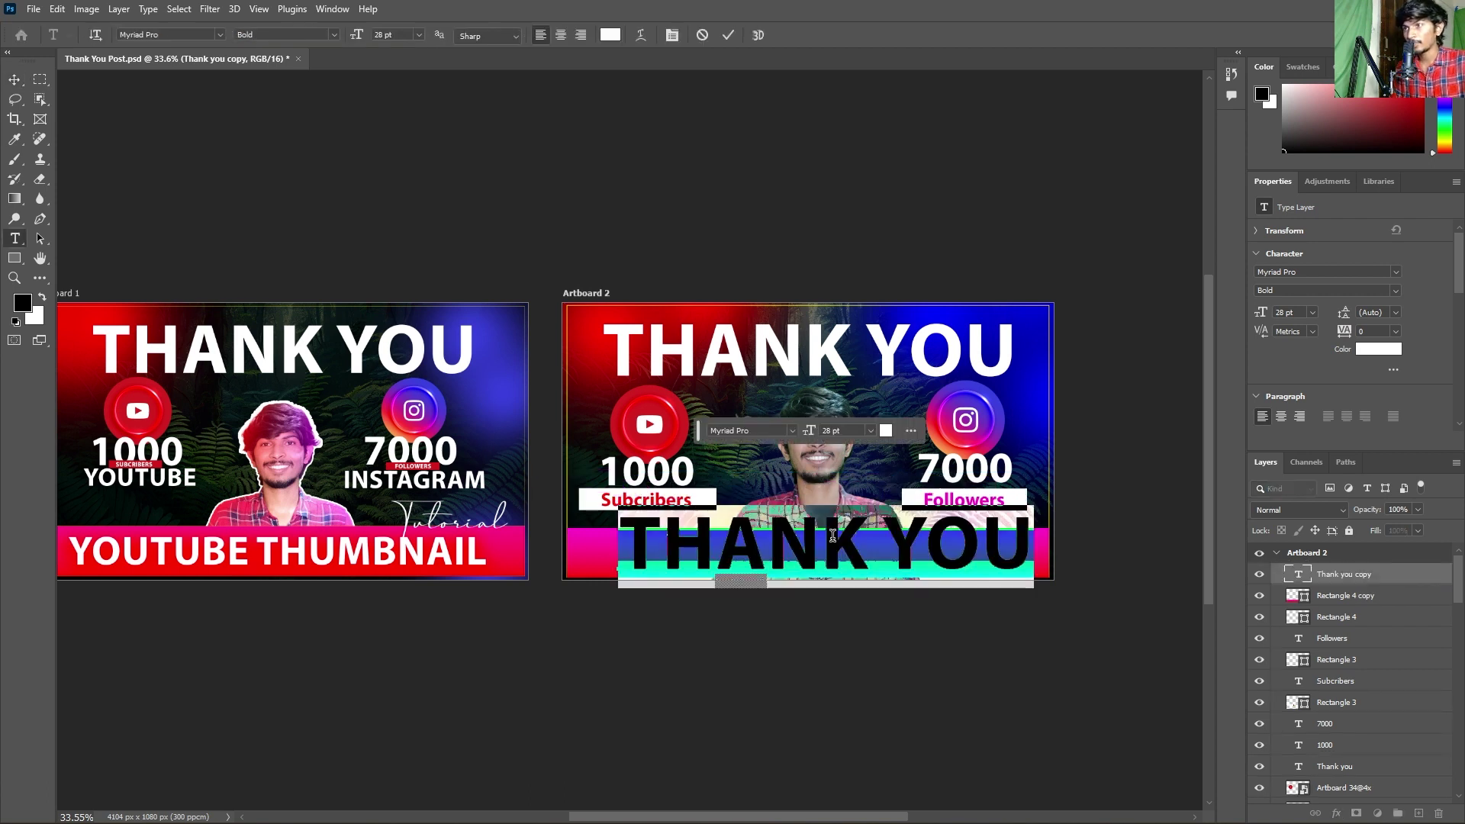
{"action": "type", "text": "YOU"}
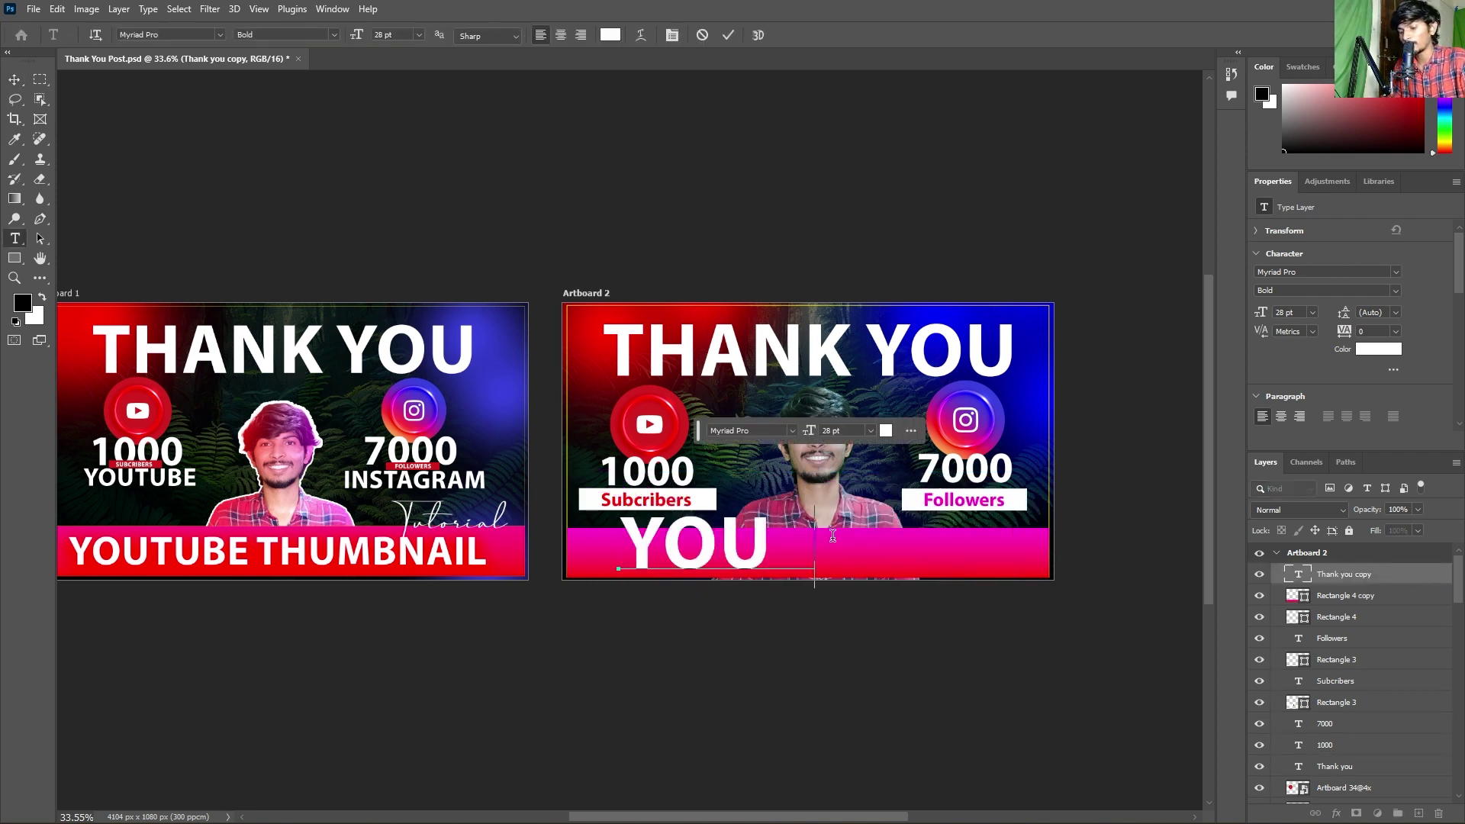
{"action": "type", "text": "TUBE"}
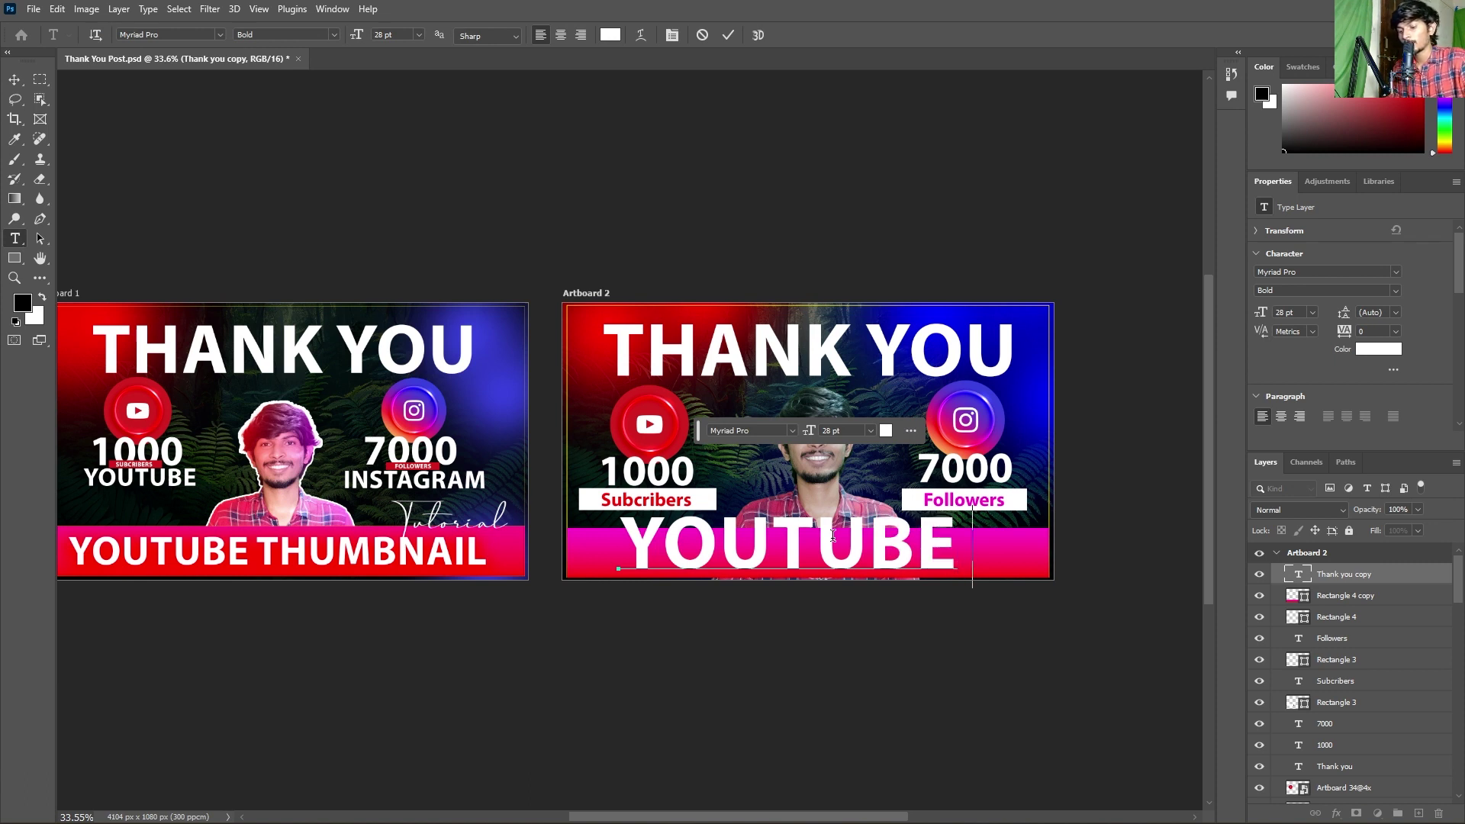
{"action": "type", "text": "TH"}
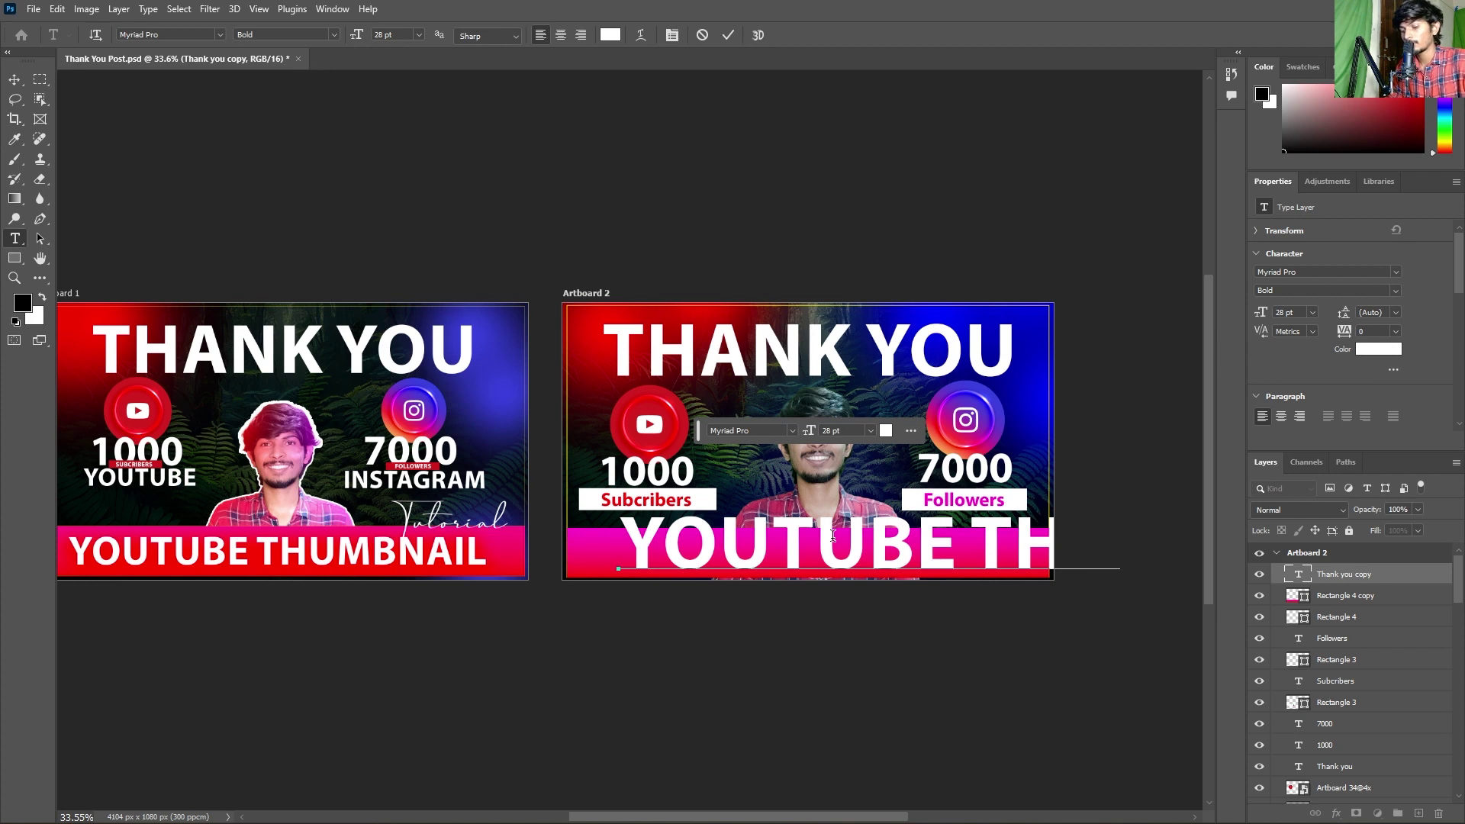
{"action": "type", "text": "UM"}
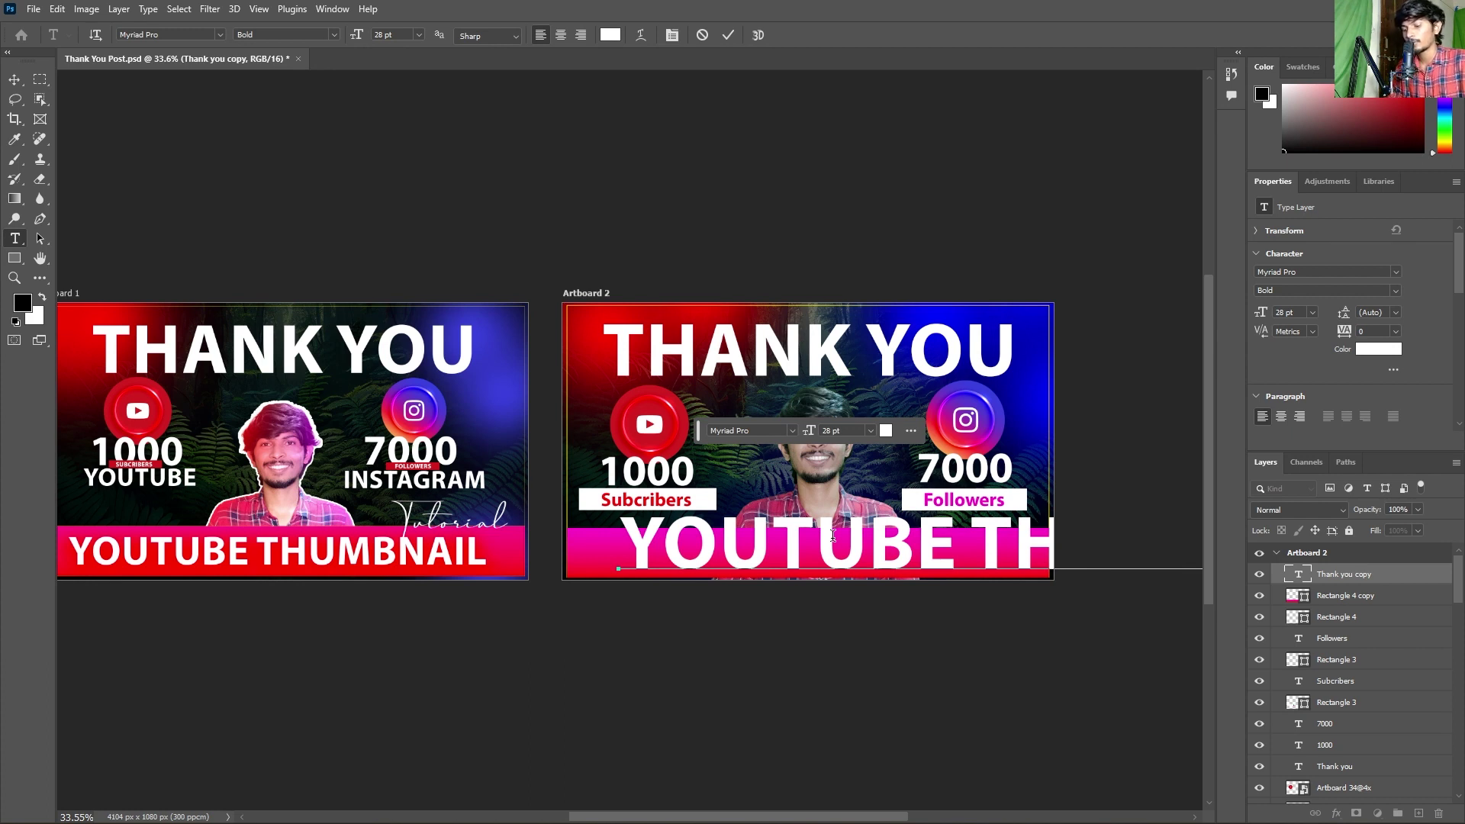
{"action": "left_click", "coordinate": [728, 35]}
{"action": "key", "text": "v"}
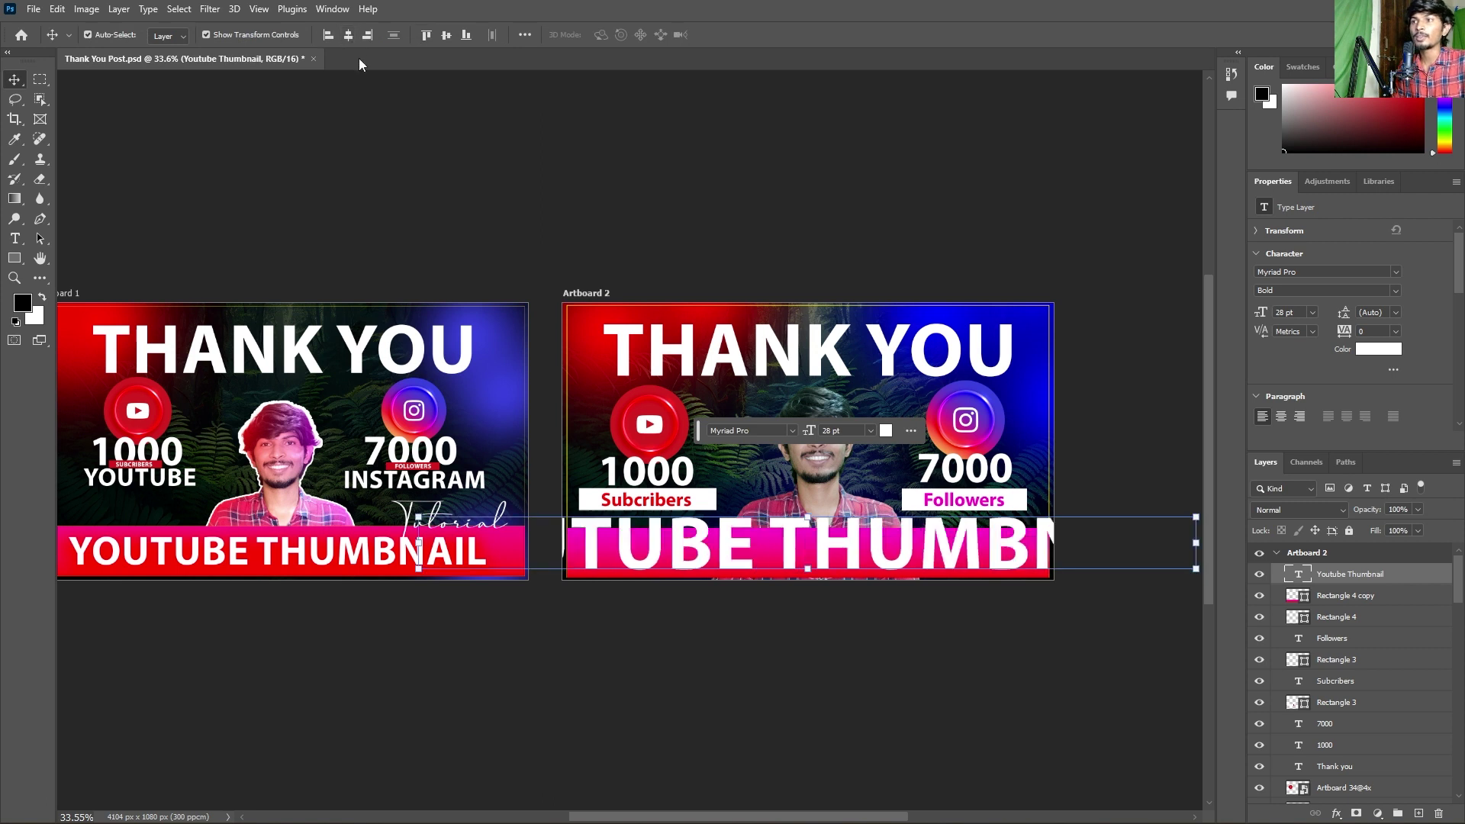
{"action": "left_click_drag", "start_coordinate": [811, 433], "coordinate": [788, 519]}
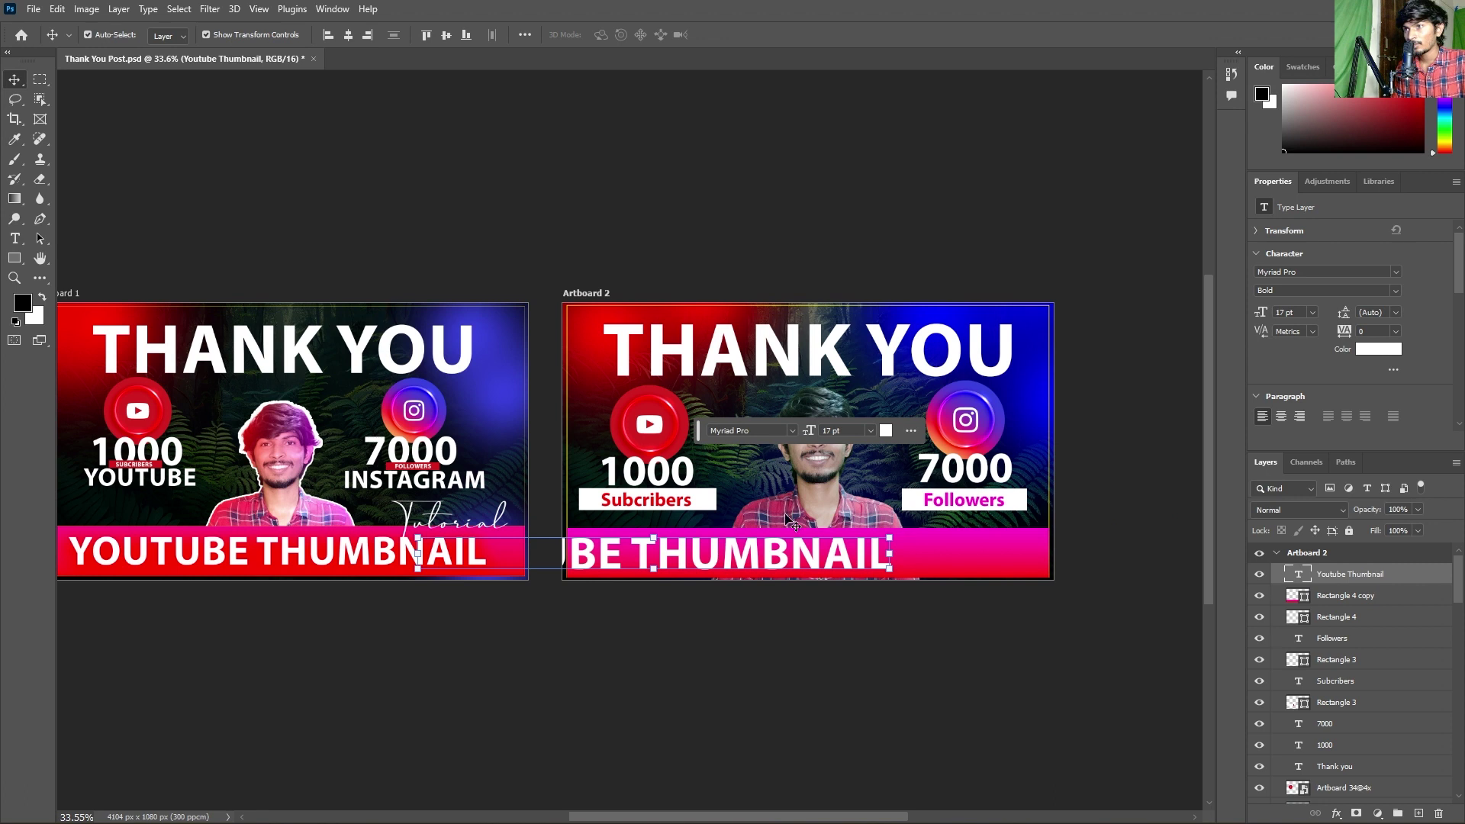
{"action": "left_click", "coordinate": [350, 32]}
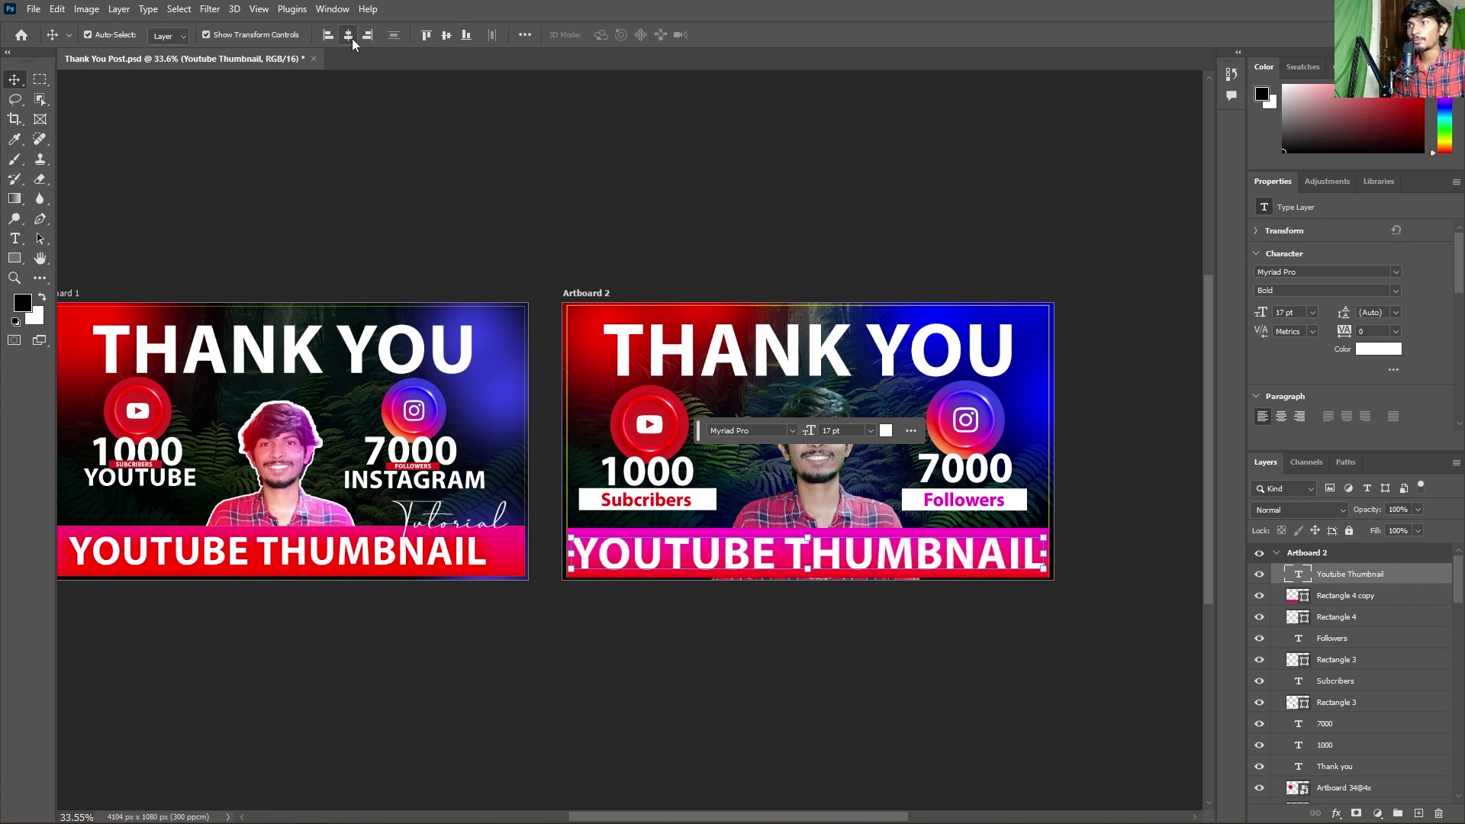
{"action": "left_click", "coordinate": [835, 655]}
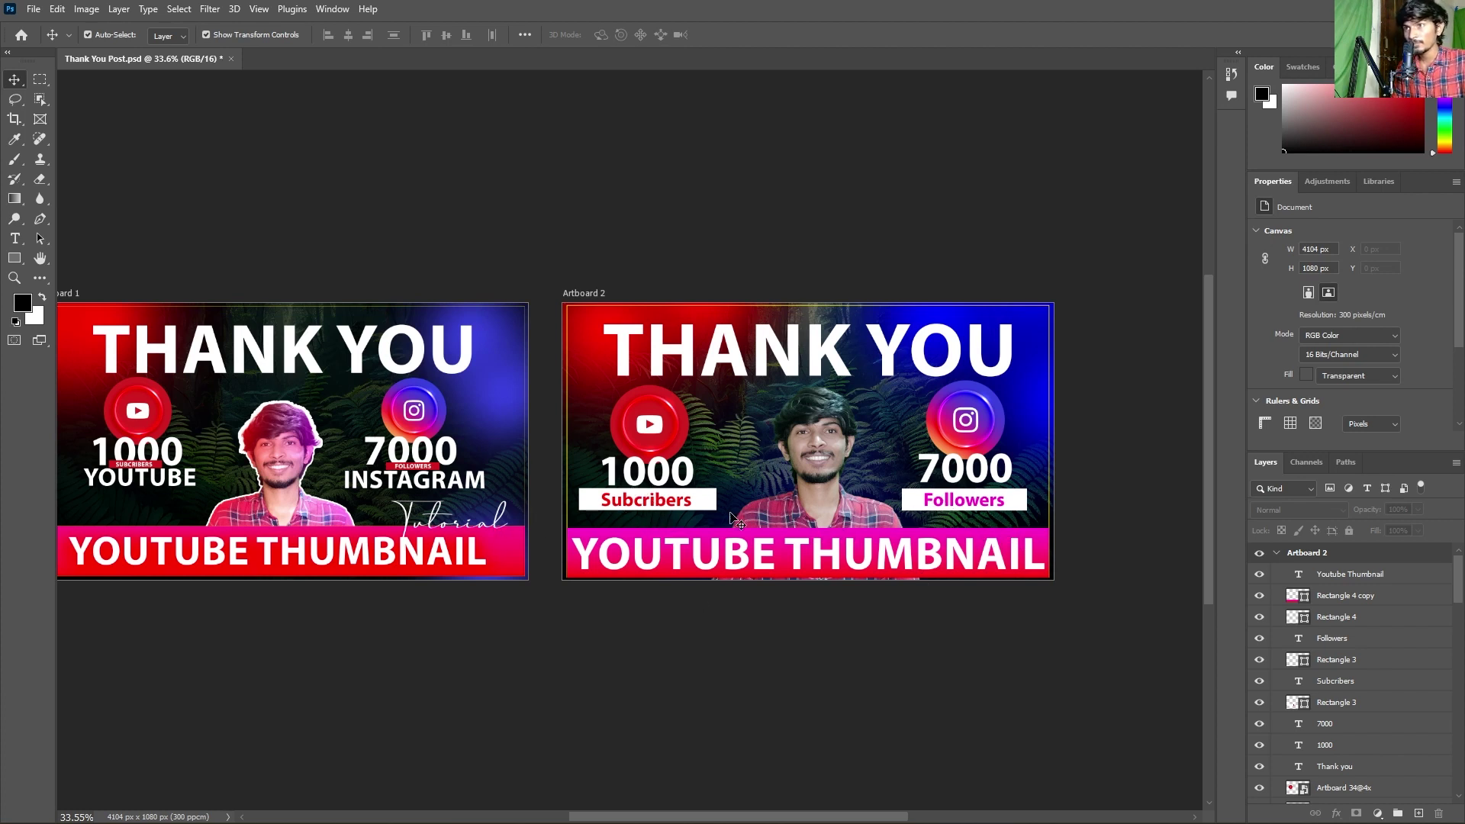
- Duplicate YOUTUBE THUMBNAIL above itself, retype it as TUTORIAL, and turn off All Caps to show 'Tutorial'
{"action": "left_click", "coordinate": [840, 556]}
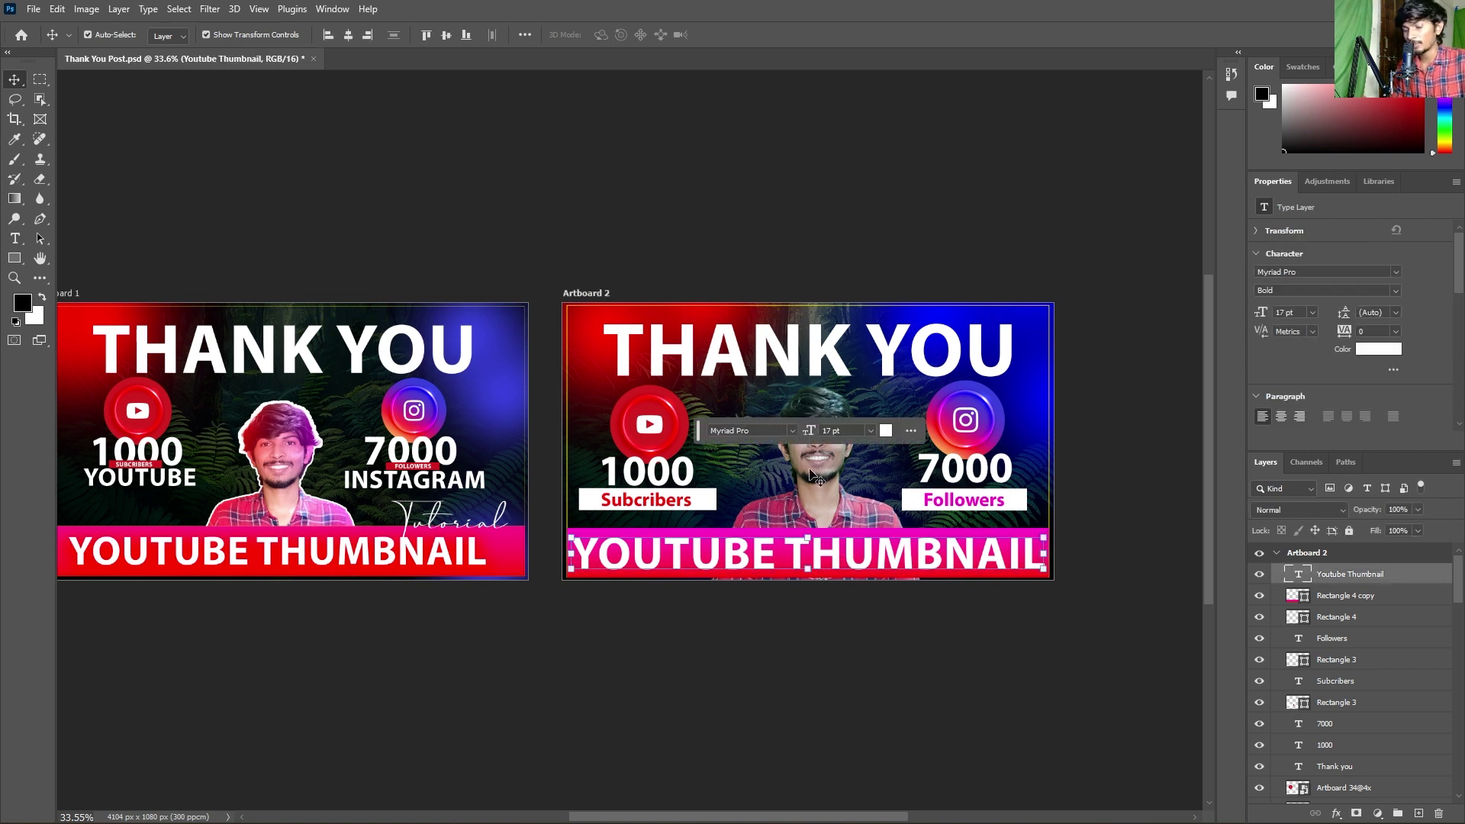
{"action": "key", "text": "ctrl+j"}
{"action": "left_click_drag", "start_coordinate": [796, 550], "coordinate": [796, 513]}
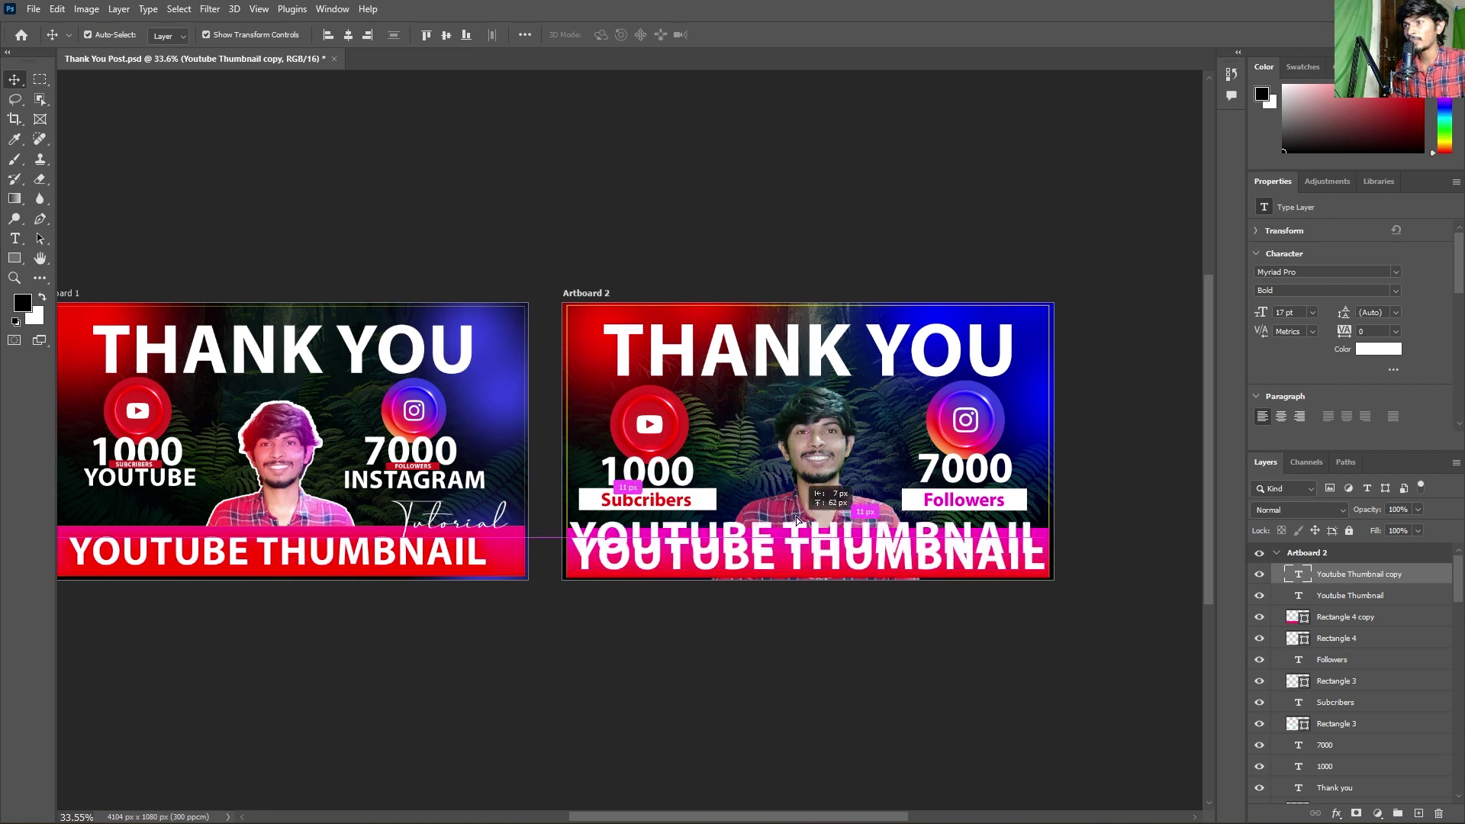
{"action": "double_click", "coordinate": [796, 513]}
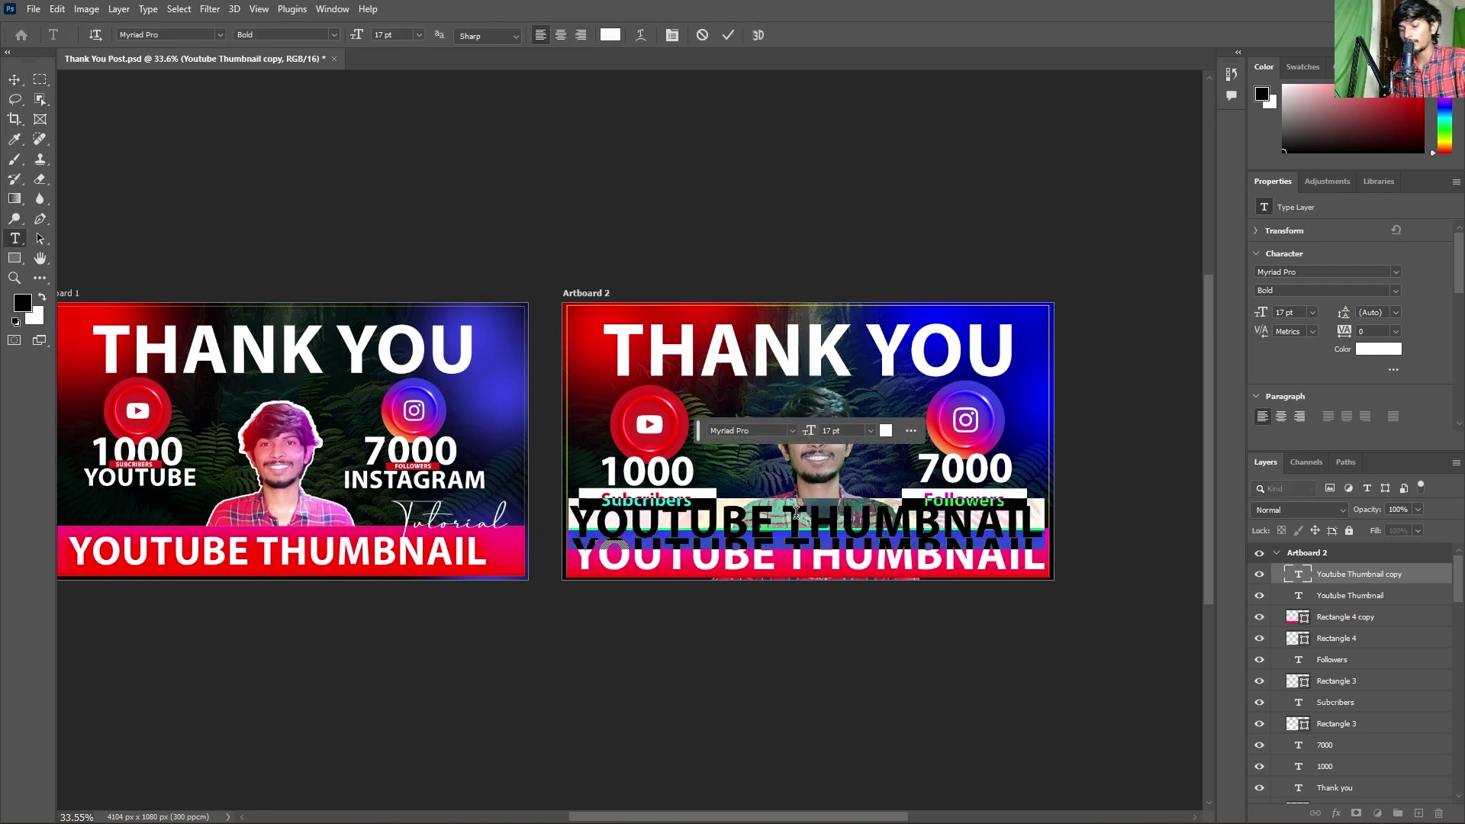
{"action": "type", "text": "TUTORIAL"}
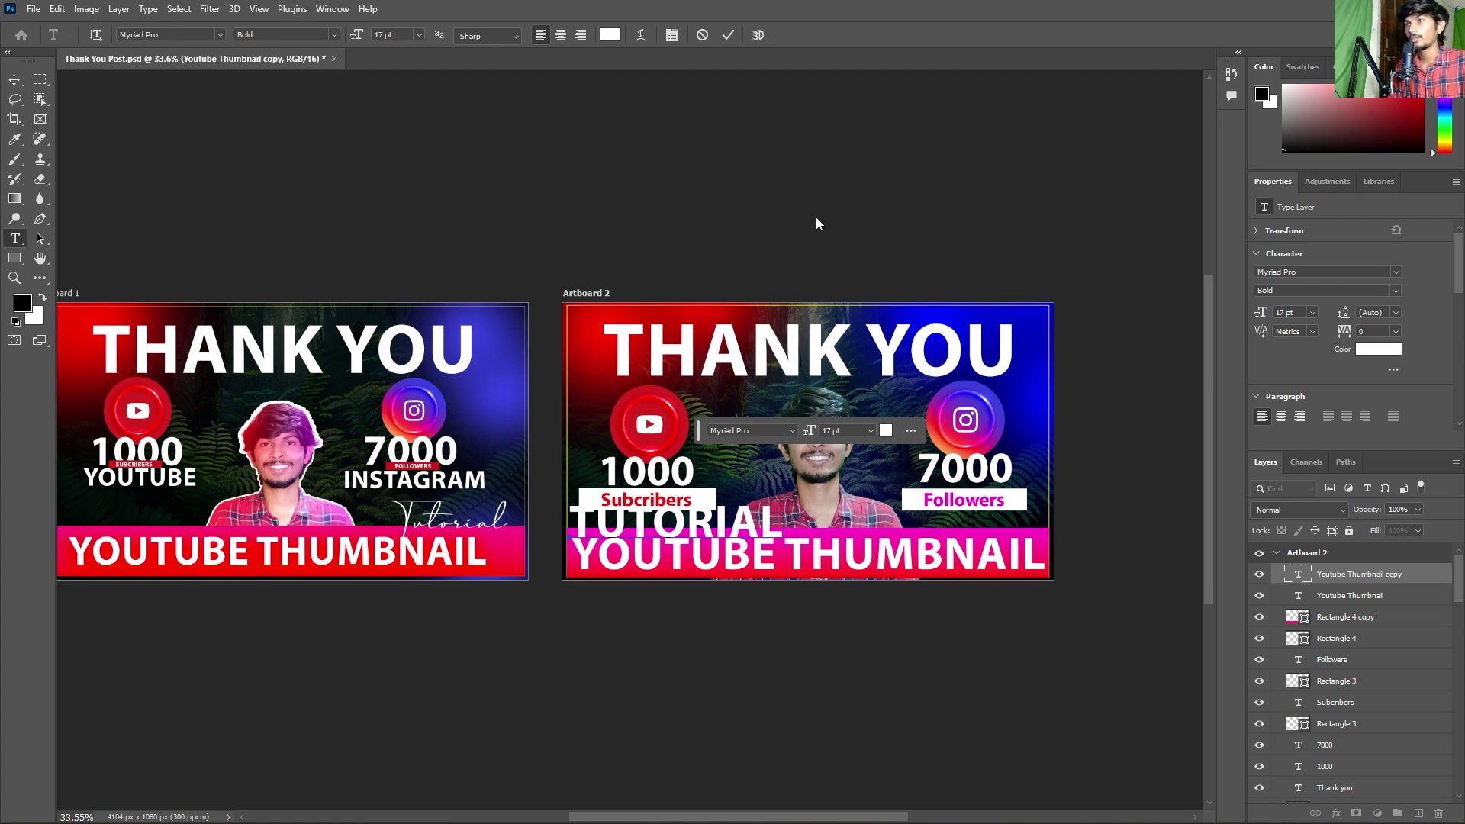
{"action": "left_click", "coordinate": [725, 35]}
{"action": "key", "text": "v"}
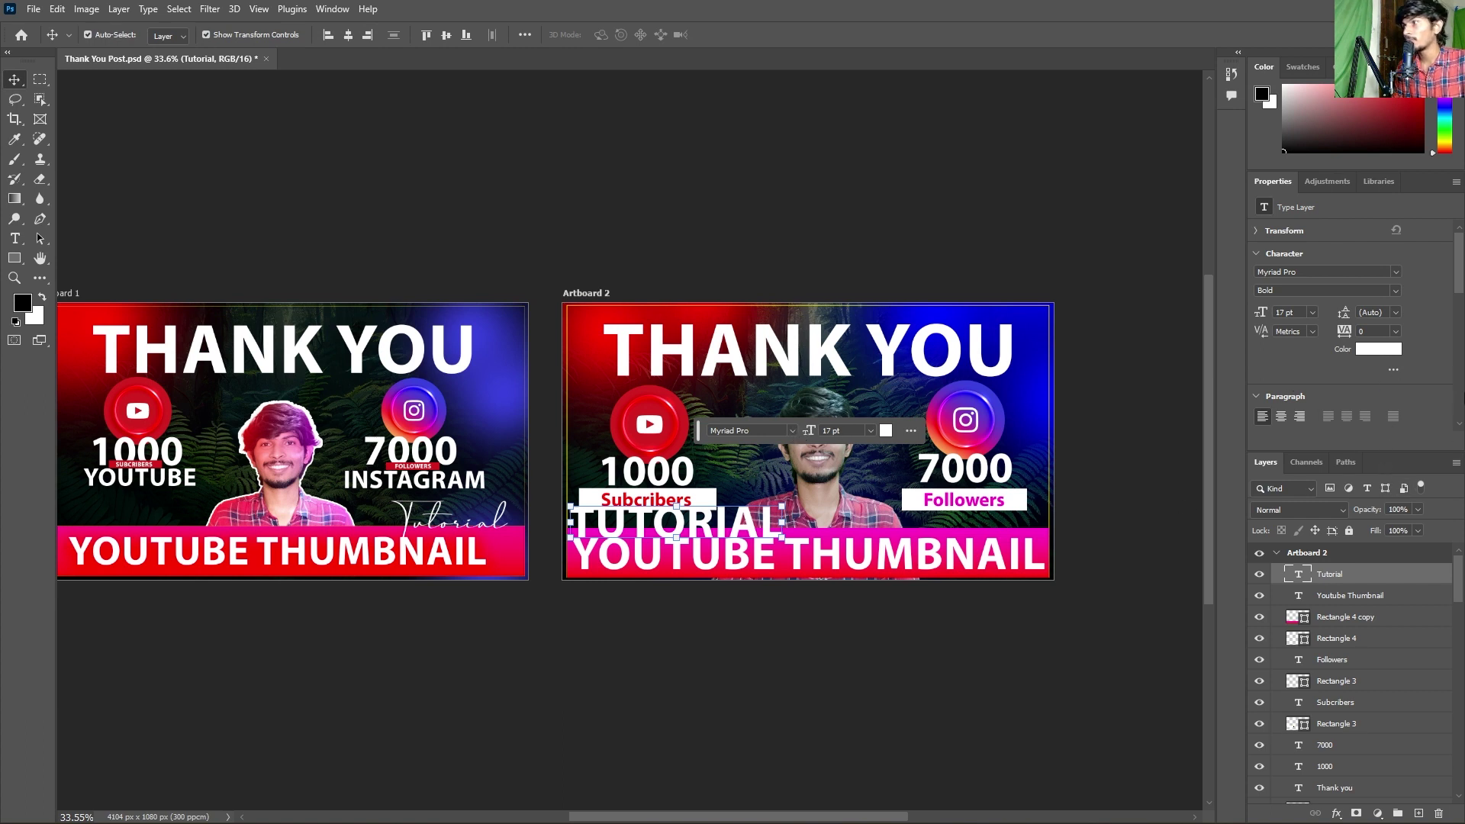
{"action": "scroll", "coordinate": [1279, 374], "scroll_direction": "down", "scroll_amount": 3}
{"action": "left_click", "coordinate": [1263, 405]}
- Set the Tutorial text in Brittney Queen and move it right, beside the Followers label
{"action": "left_click", "coordinate": [790, 430]}
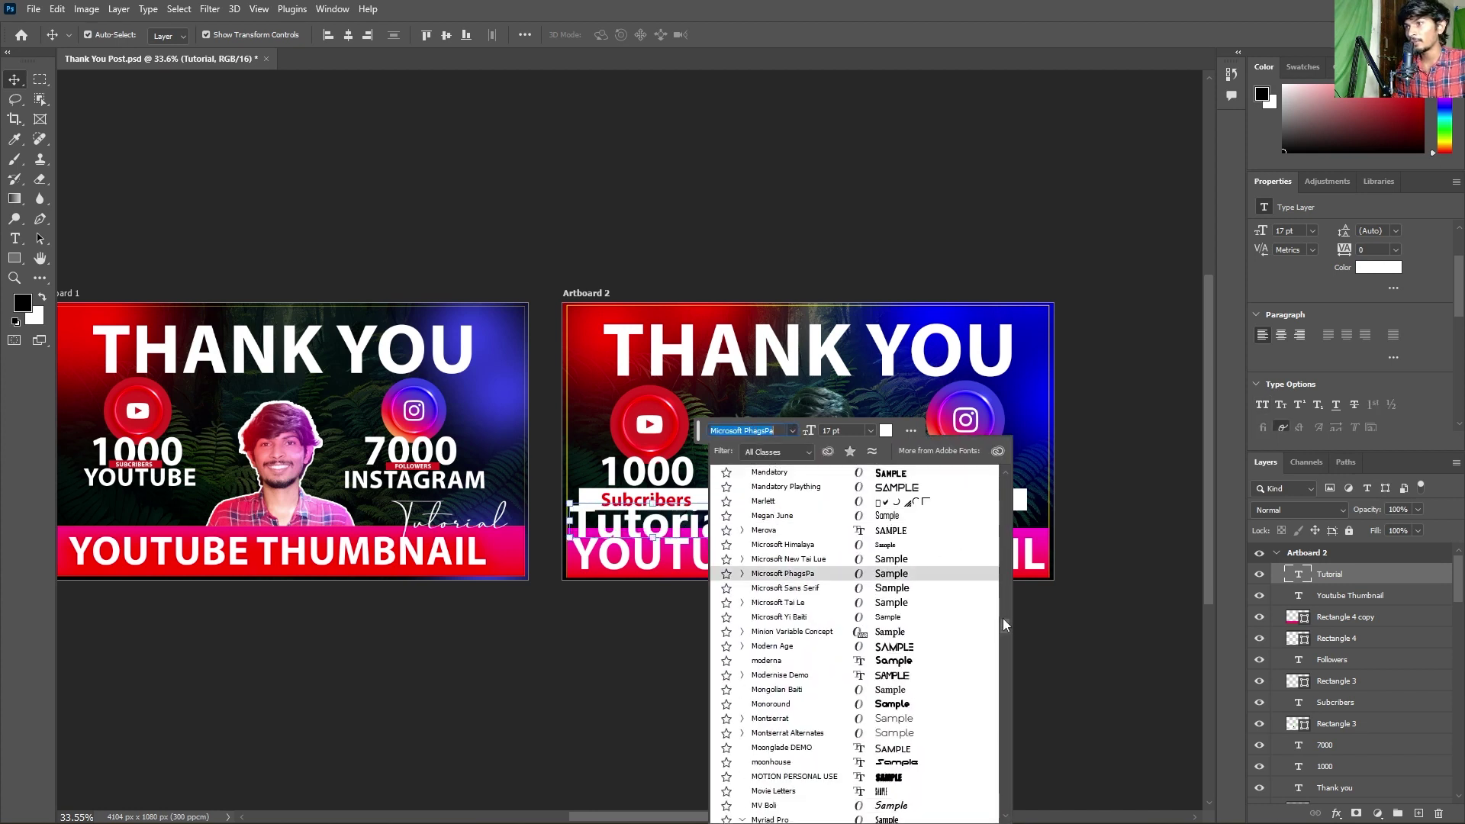
{"action": "left_click_drag", "start_coordinate": [1004, 621], "coordinate": [1004, 648]}
{"action": "scroll", "coordinate": [1004, 650], "scroll_direction": "down", "scroll_amount": 5}
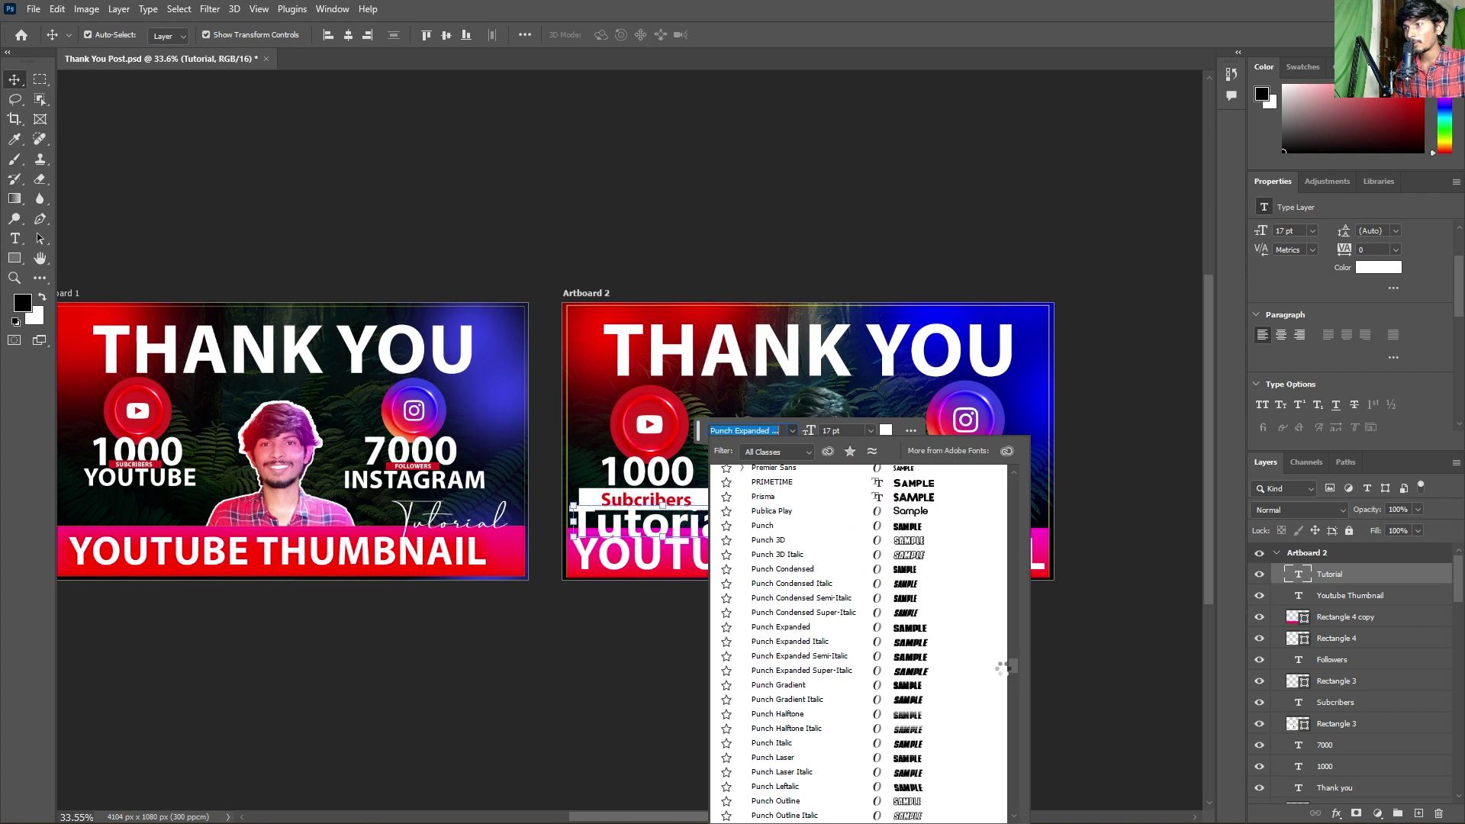
{"action": "scroll", "coordinate": [1003, 666], "scroll_direction": "down", "scroll_amount": 5}
{"action": "scroll", "coordinate": [1003, 699], "scroll_direction": "down", "scroll_amount": 3}
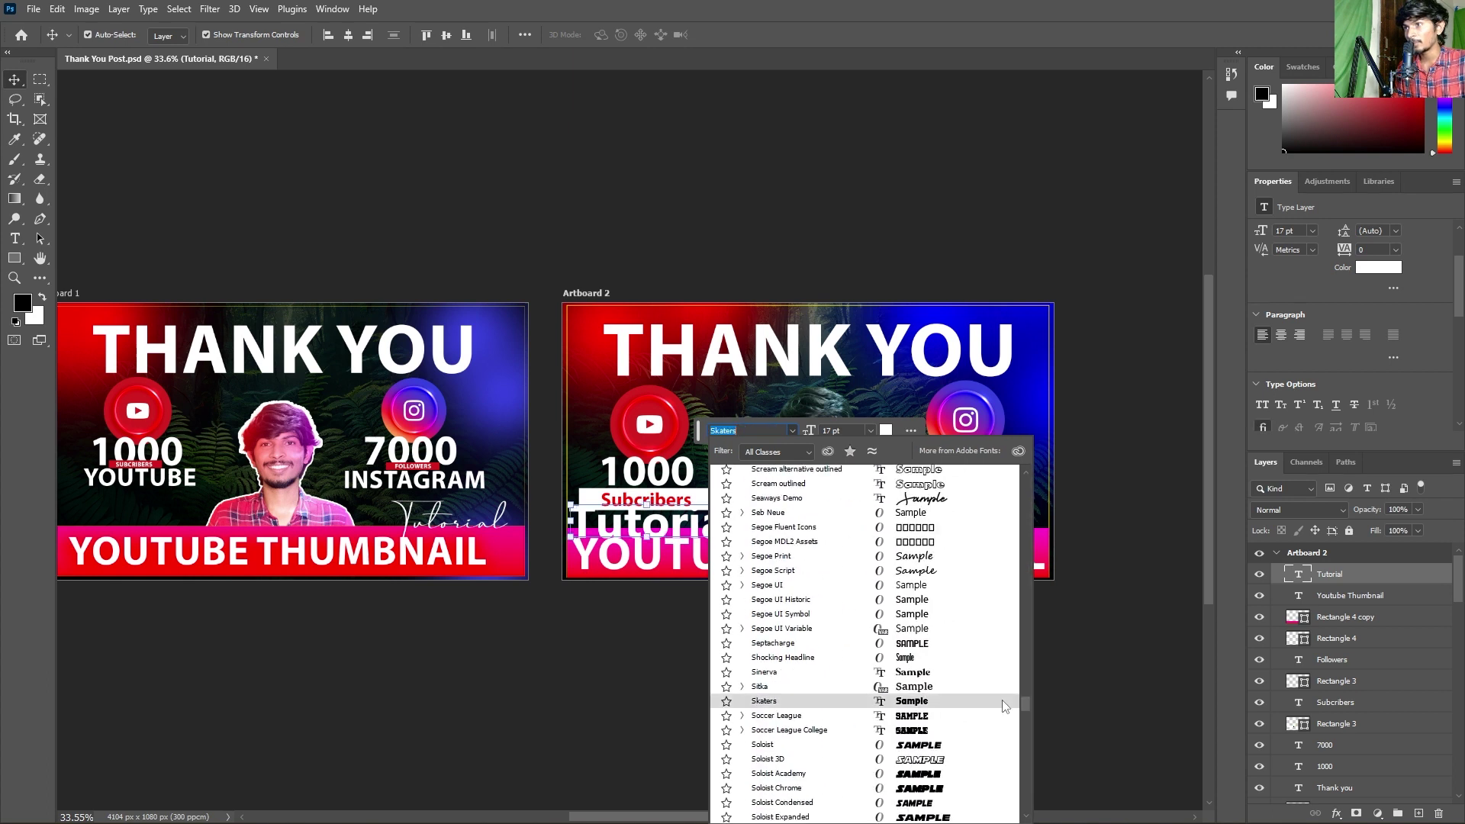
{"action": "scroll", "coordinate": [1003, 705], "scroll_direction": "down", "scroll_amount": 5}
{"action": "scroll", "coordinate": [998, 718], "scroll_direction": "down", "scroll_amount": 3}
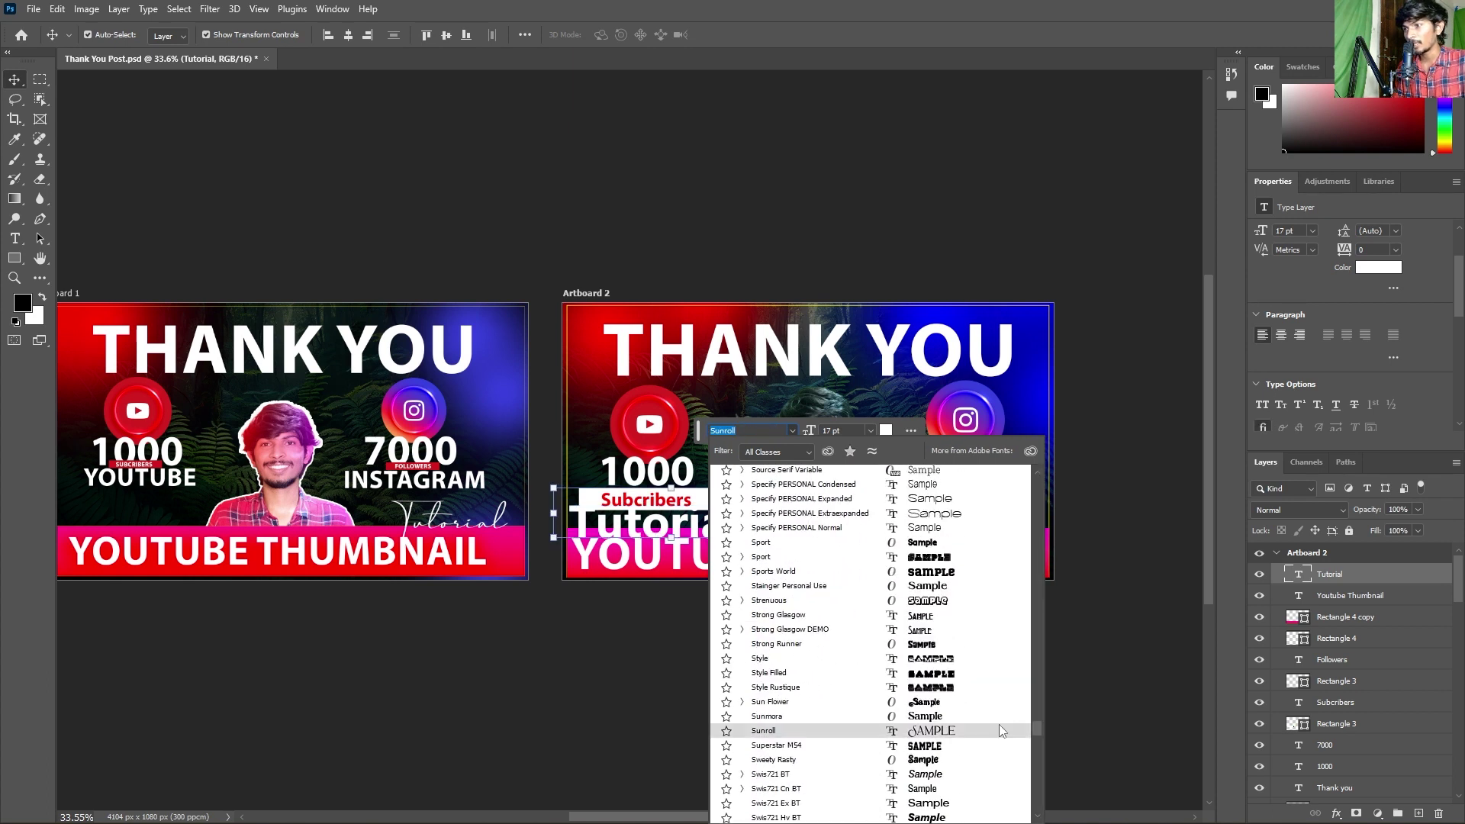
{"action": "scroll", "coordinate": [1000, 728], "scroll_direction": "down", "scroll_amount": 2}
{"action": "scroll", "coordinate": [999, 732], "scroll_direction": "down", "scroll_amount": 5}
{"action": "scroll", "coordinate": [1000, 744], "scroll_direction": "down", "scroll_amount": 3}
{"action": "scroll", "coordinate": [1000, 749], "scroll_direction": "down", "scroll_amount": 3}
{"action": "scroll", "coordinate": [999, 755], "scroll_direction": "down", "scroll_amount": 3}
{"action": "scroll", "coordinate": [999, 762], "scroll_direction": "down", "scroll_amount": 3}
{"action": "scroll", "coordinate": [998, 769], "scroll_direction": "down", "scroll_amount": 3}
{"action": "scroll", "coordinate": [998, 770], "scroll_direction": "down", "scroll_amount": 3}
{"action": "left_click_drag", "start_coordinate": [1036, 765], "coordinate": [1038, 479]}
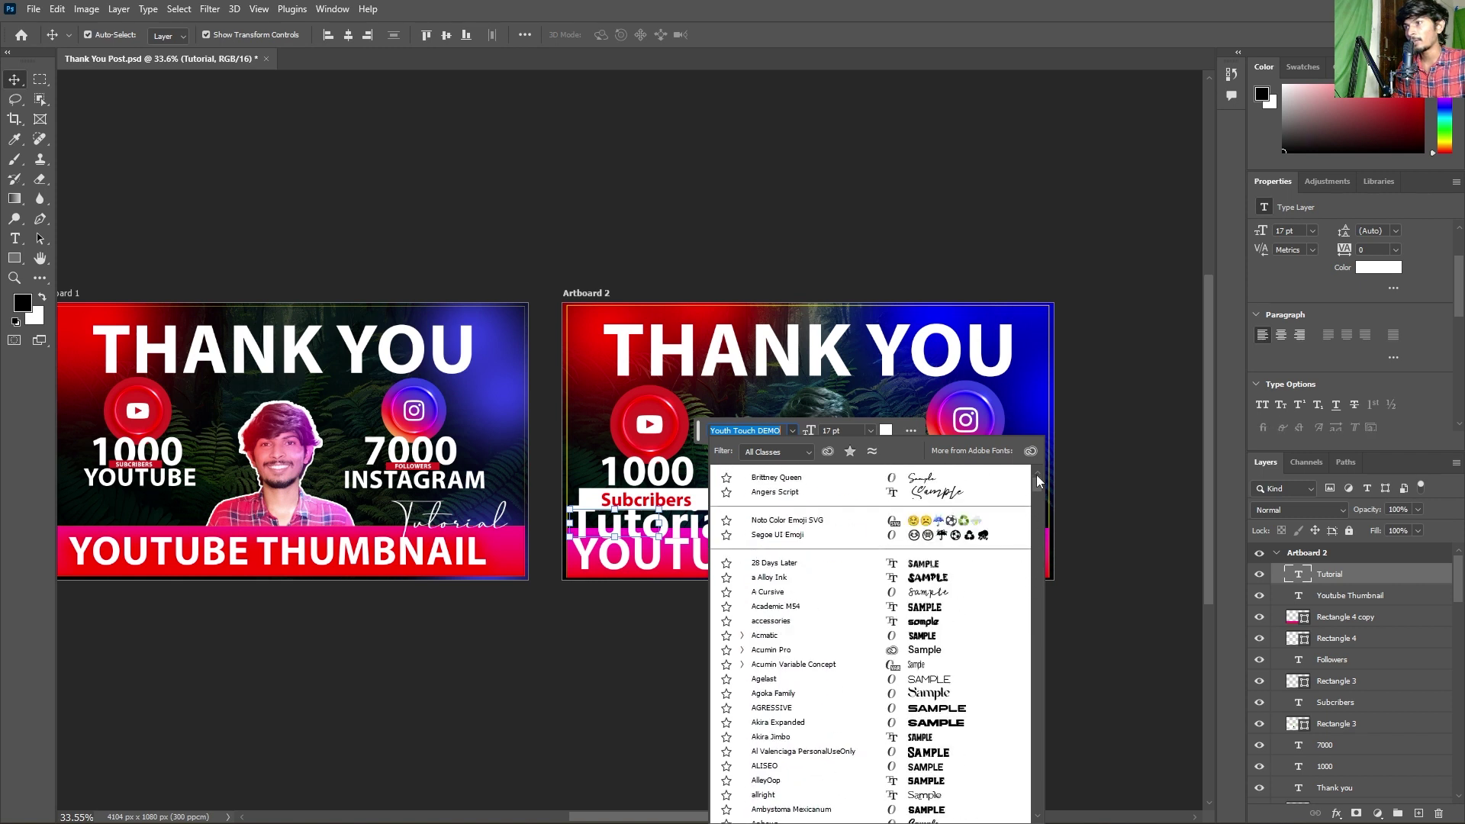
{"action": "left_click", "coordinate": [777, 479]}
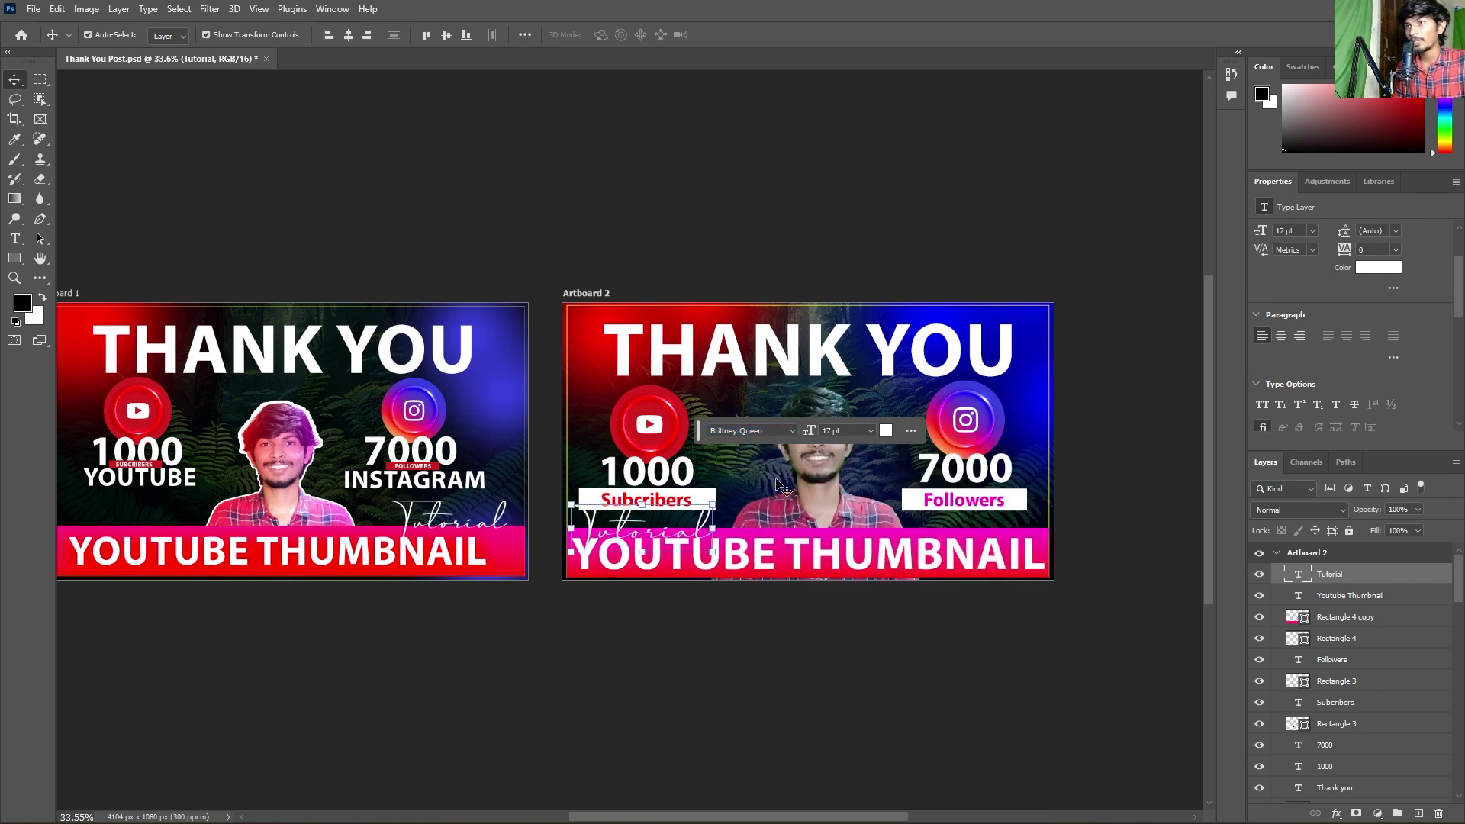
{"action": "left_click_drag", "start_coordinate": [622, 527], "coordinate": [954, 522]}
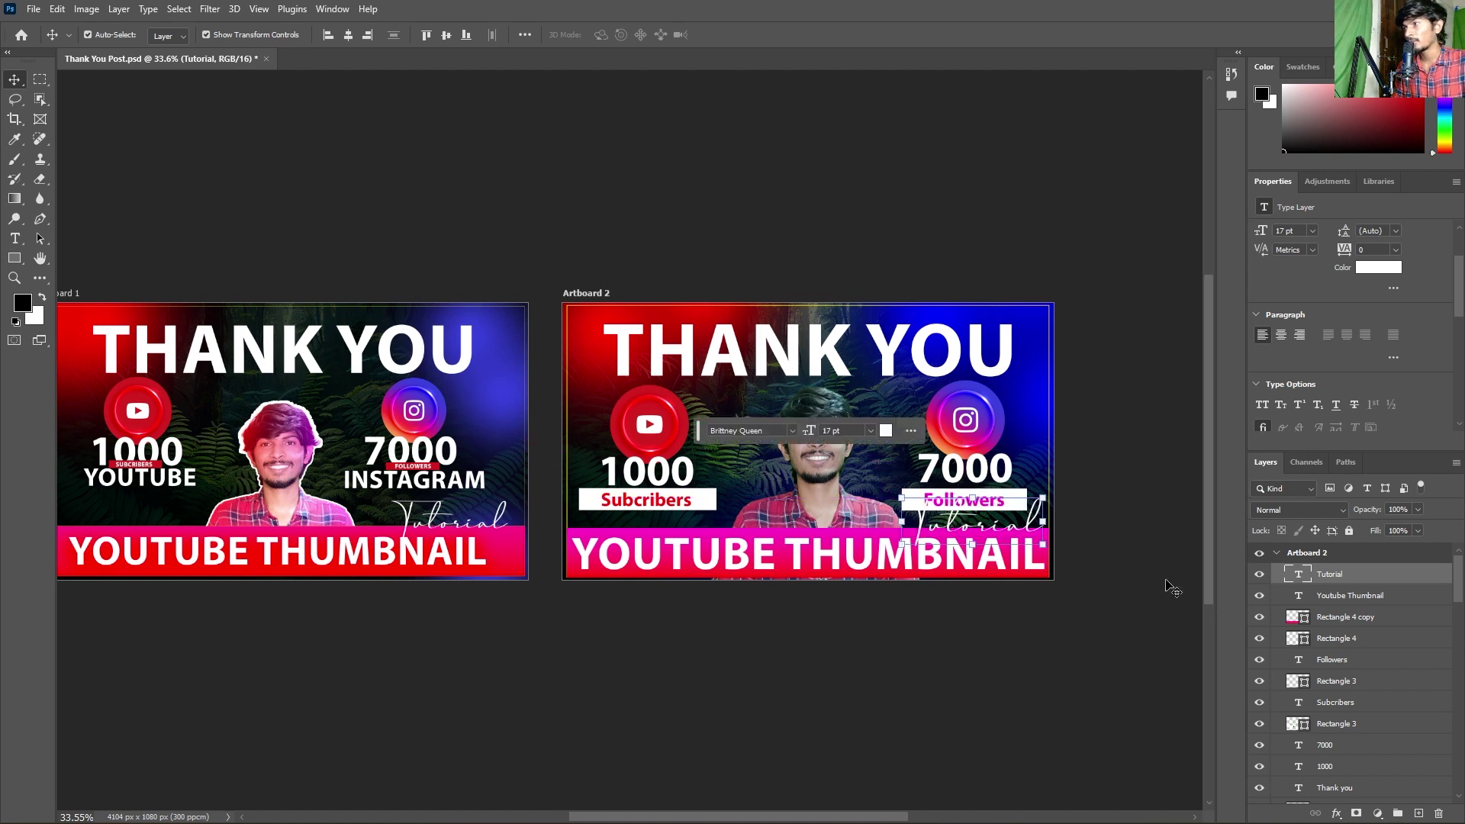
{"action": "left_click", "coordinate": [968, 659]}
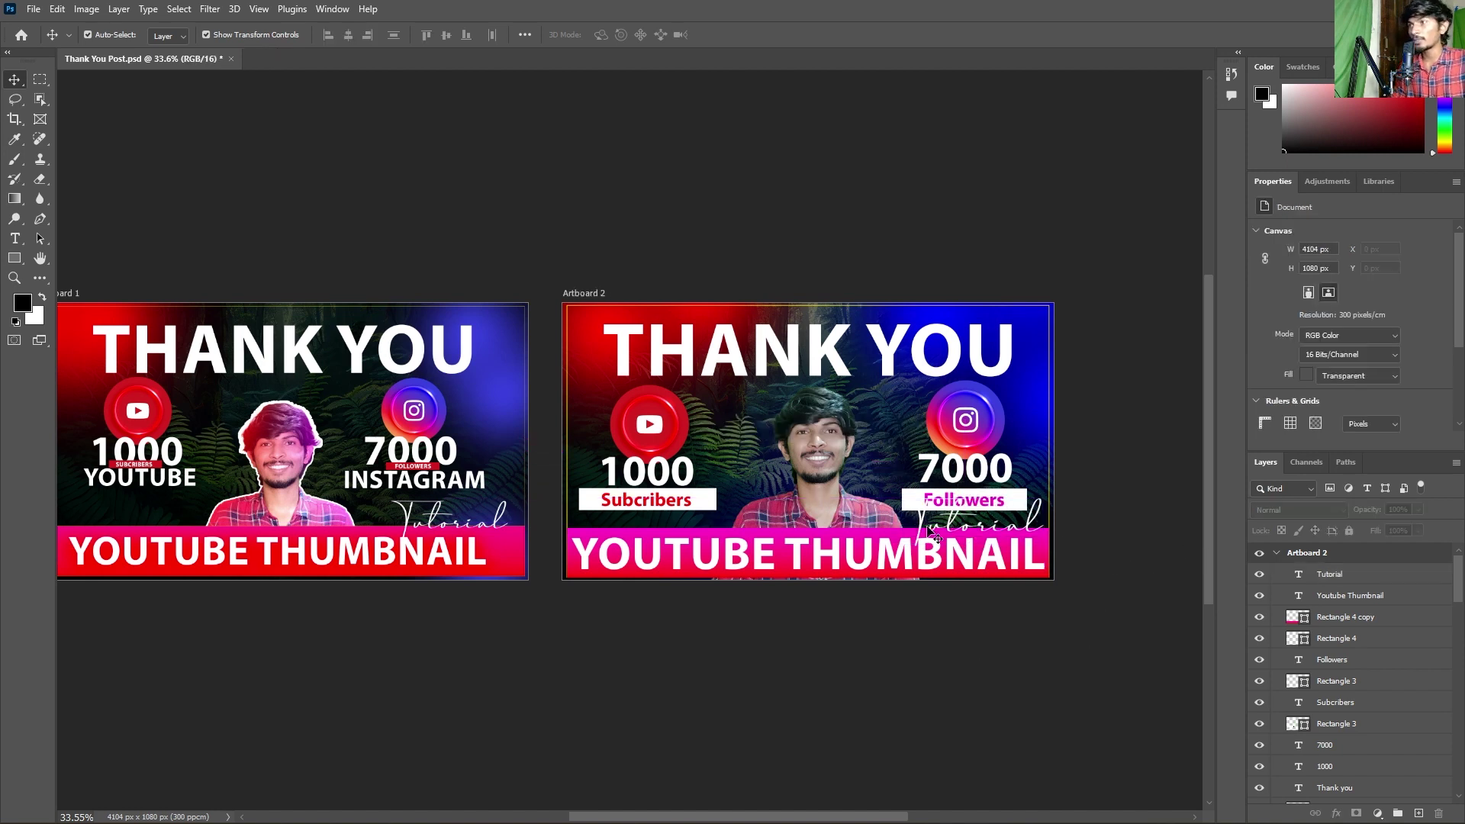
- Add a red Solid Color fill layer above the person photo
{"action": "scroll", "coordinate": [888, 419], "scroll_direction": "up", "scroll_amount": 1}
{"action": "scroll", "coordinate": [887, 419], "scroll_direction": "up", "scroll_amount": 1}
{"action": "scroll", "coordinate": [887, 419], "scroll_direction": "up", "scroll_amount": 1}
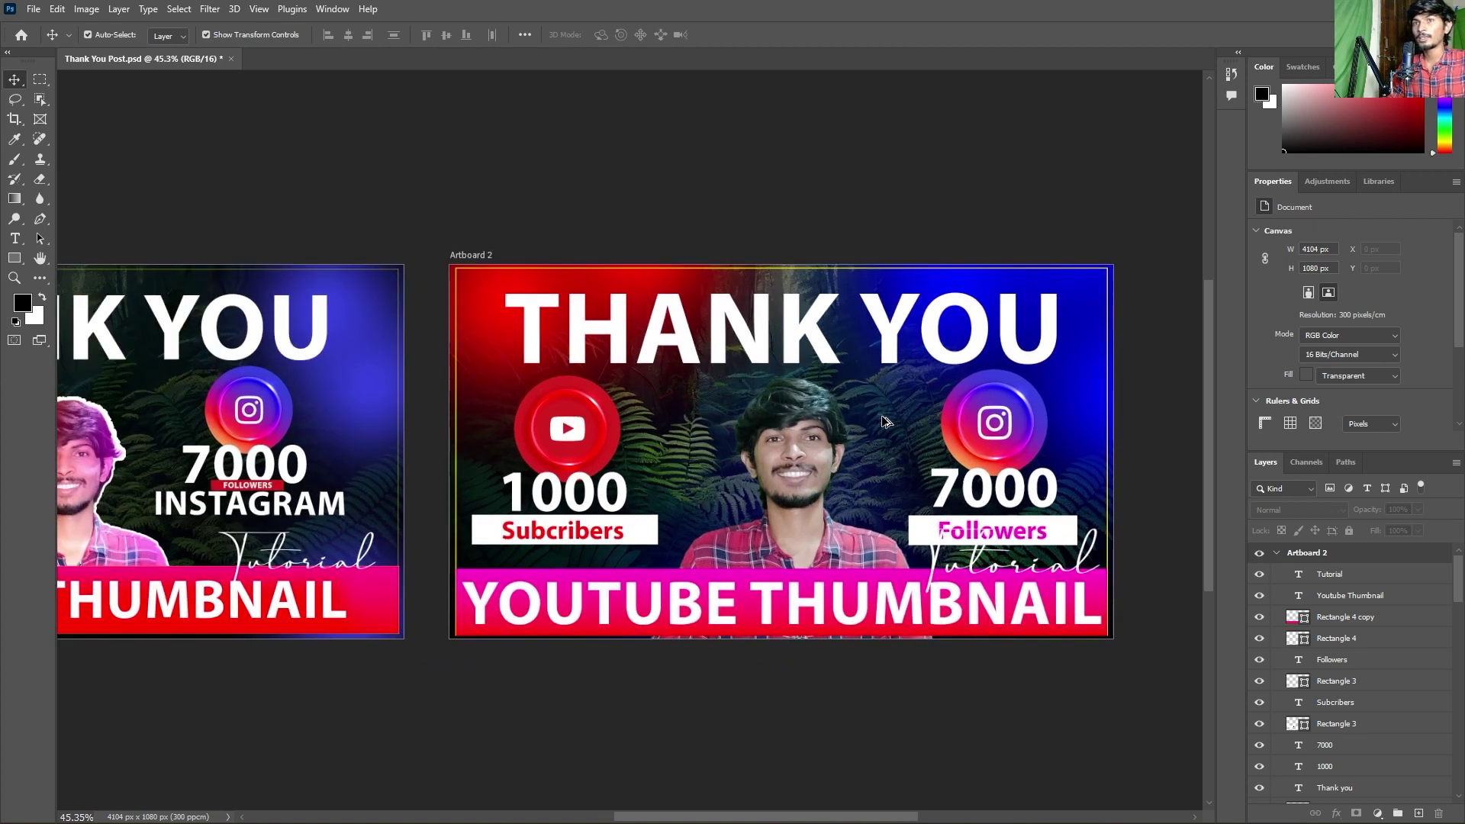
{"action": "left_click", "coordinate": [786, 429]}
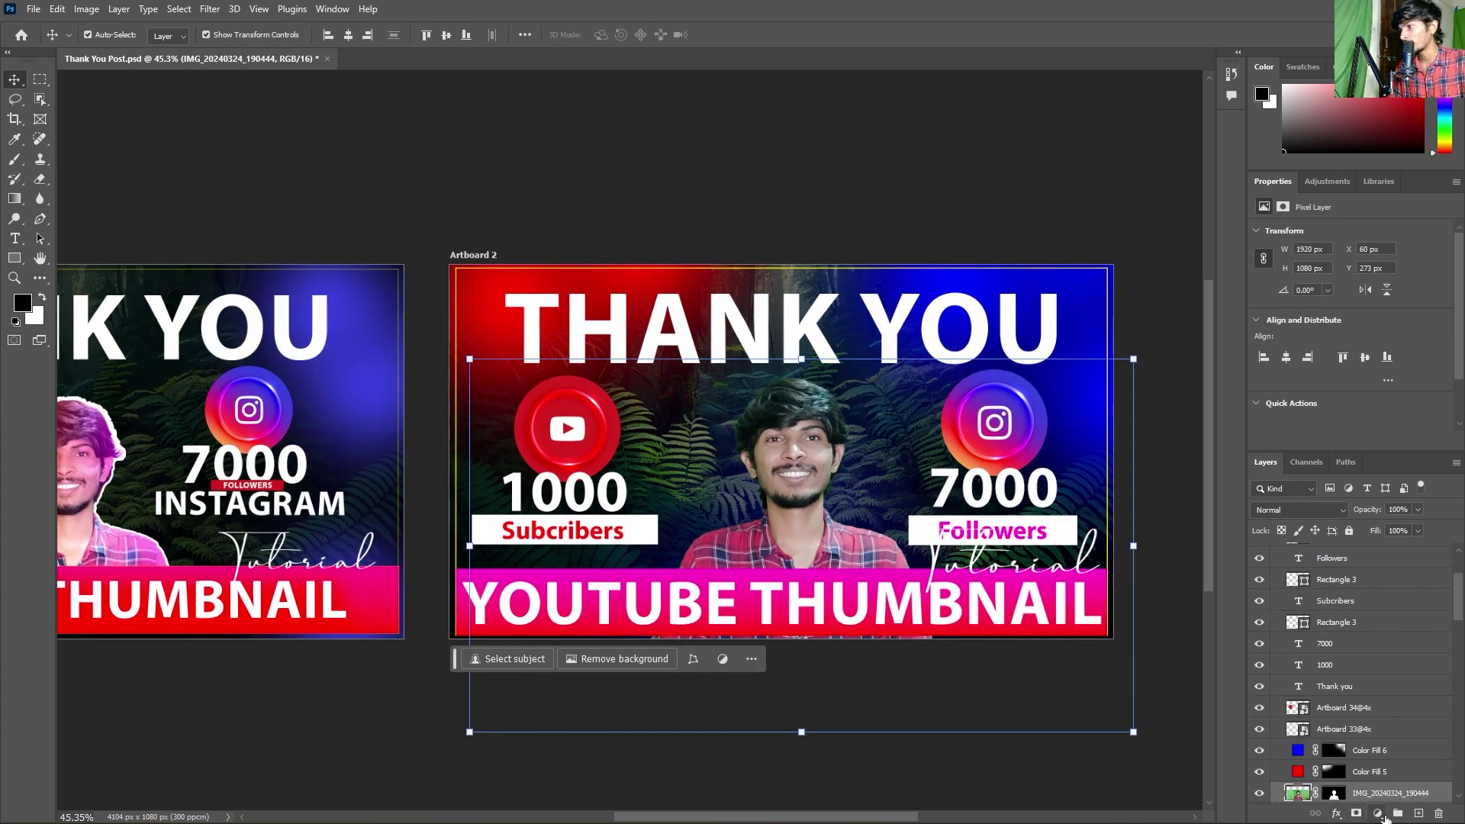
{"action": "left_click", "coordinate": [1379, 814]}
{"action": "left_click", "coordinate": [1300, 776]}
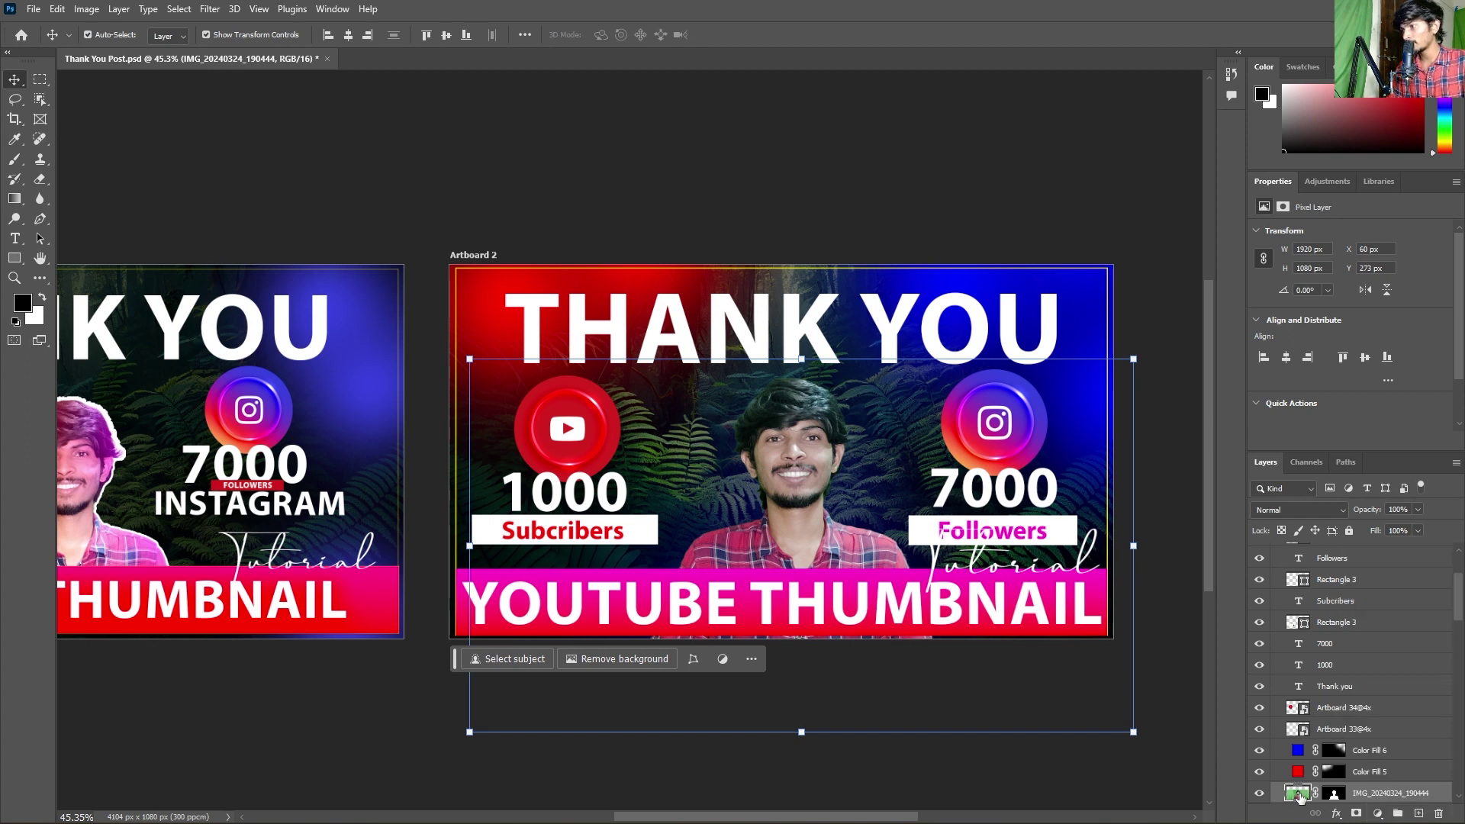
{"action": "left_click", "coordinate": [1371, 815]}
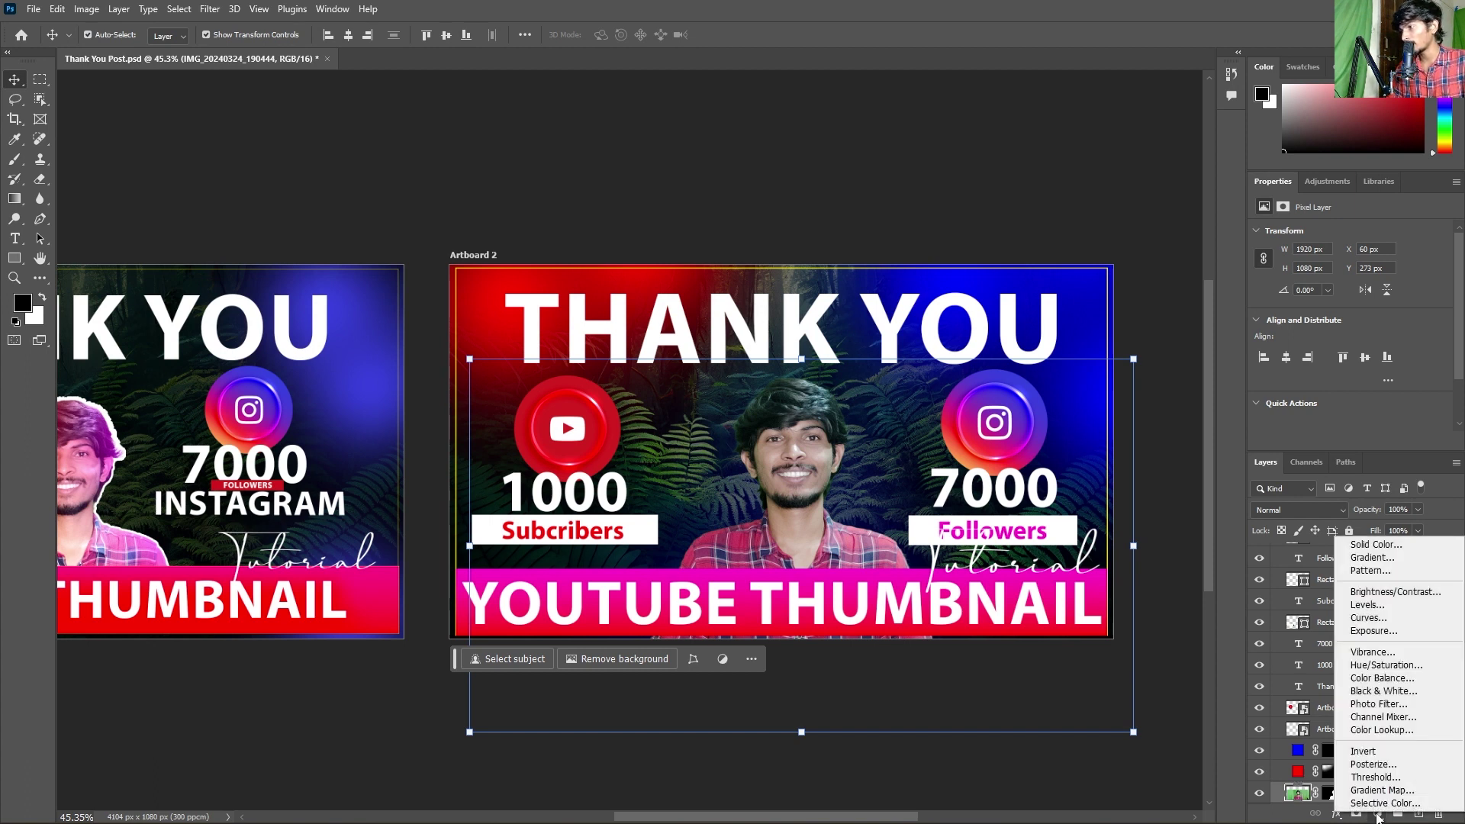
{"action": "left_click", "coordinate": [1358, 545]}
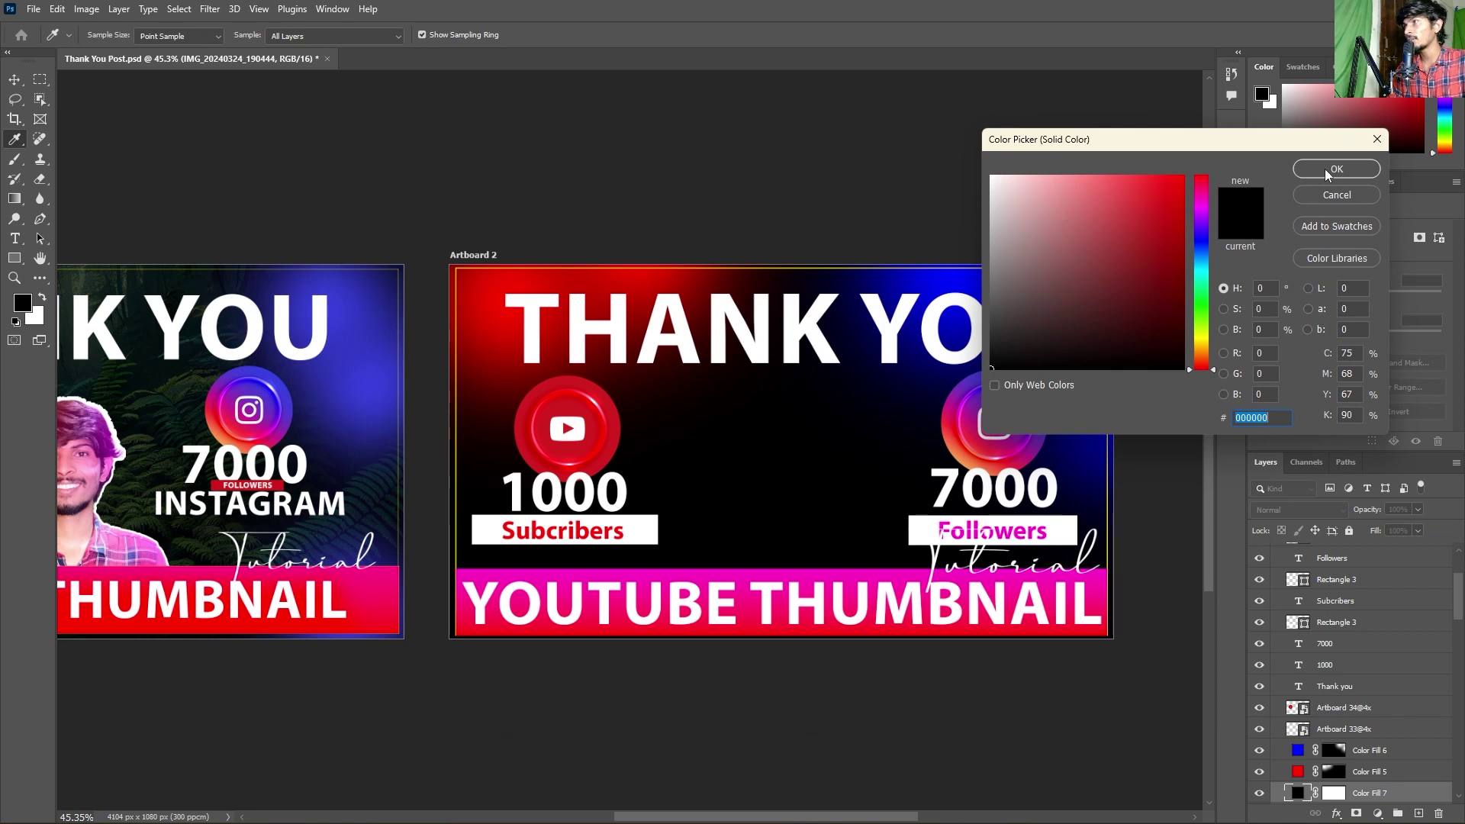
{"action": "left_click", "coordinate": [1173, 220]}
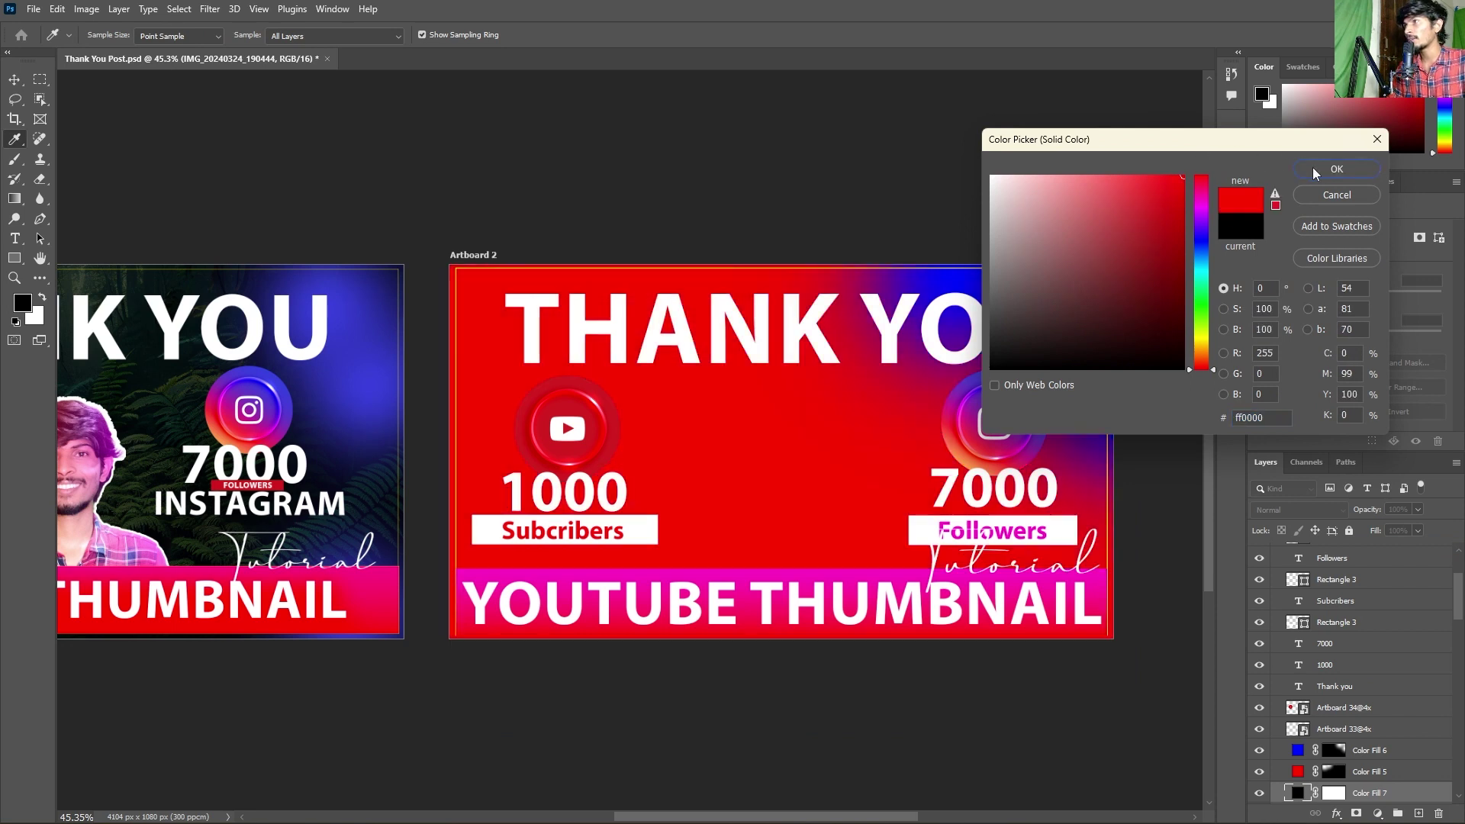
{"action": "left_click", "coordinate": [1343, 169]}
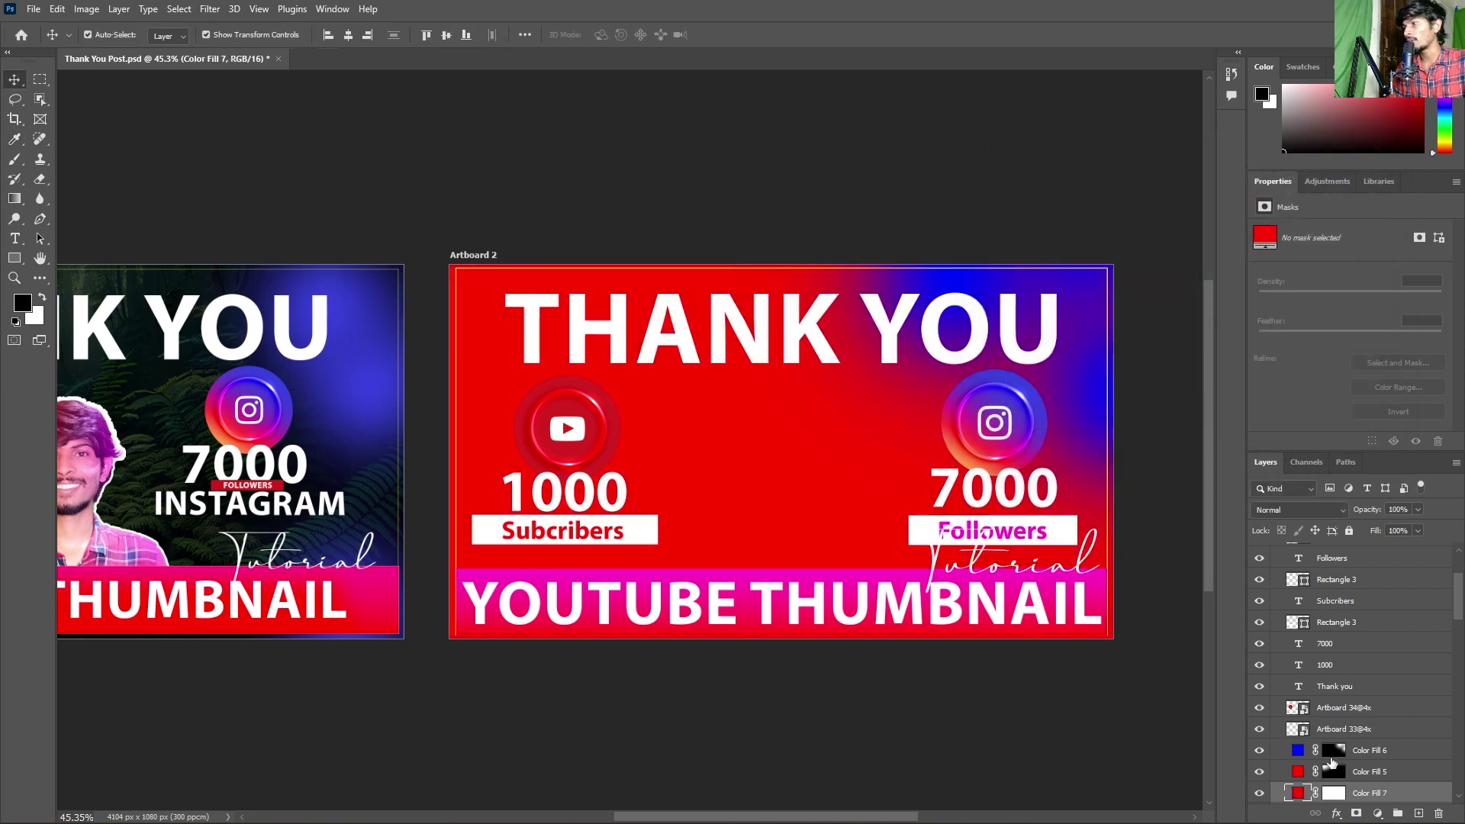
- Clip the red fill to the photo, invert its mask, and brush it onto the person's left side
{"action": "left_click", "coordinate": [1298, 796], "text": "alt"}
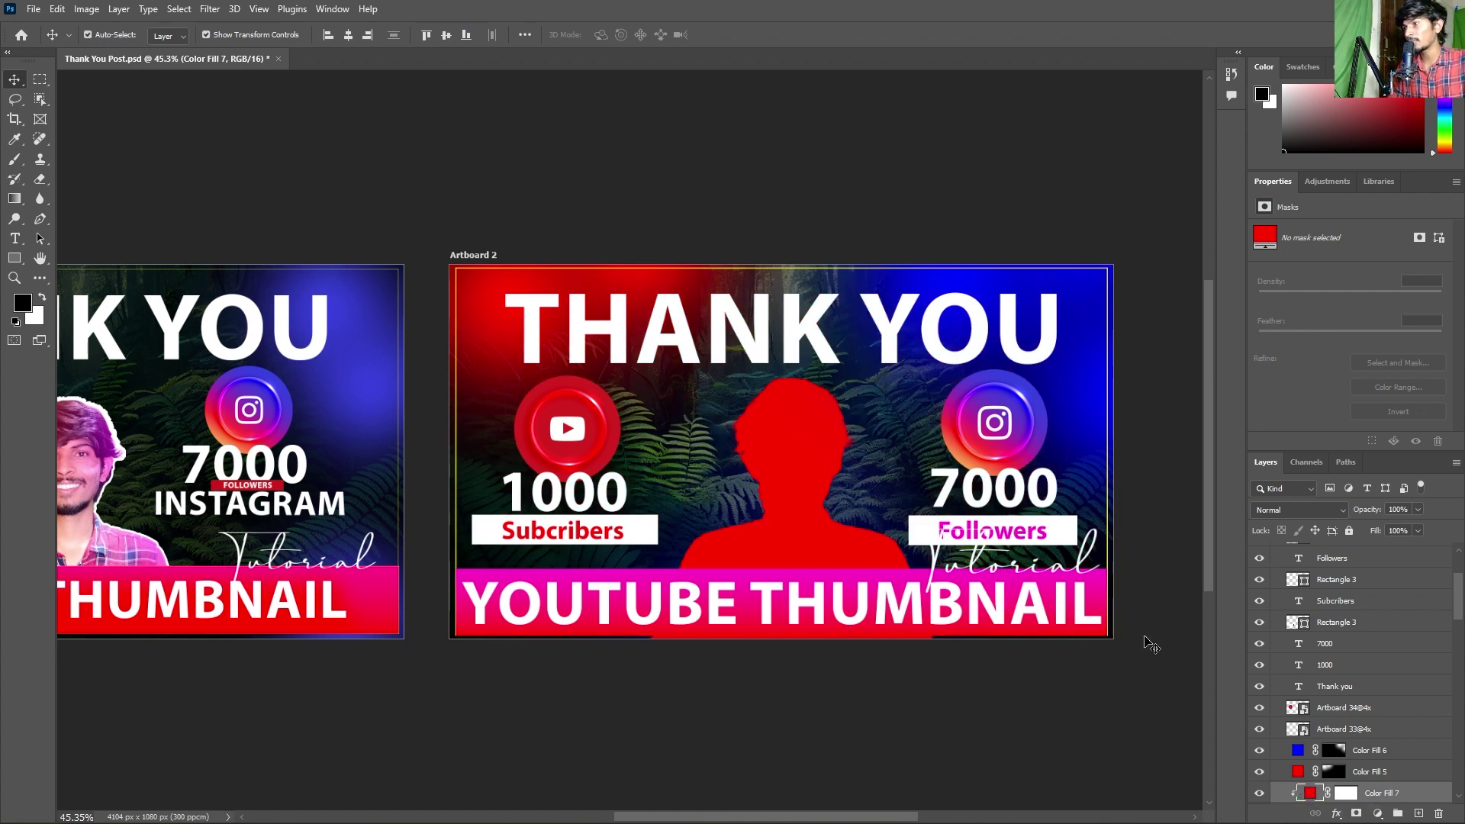
{"action": "left_click", "coordinate": [1347, 794]}
{"action": "key", "text": "ctrl+i"}
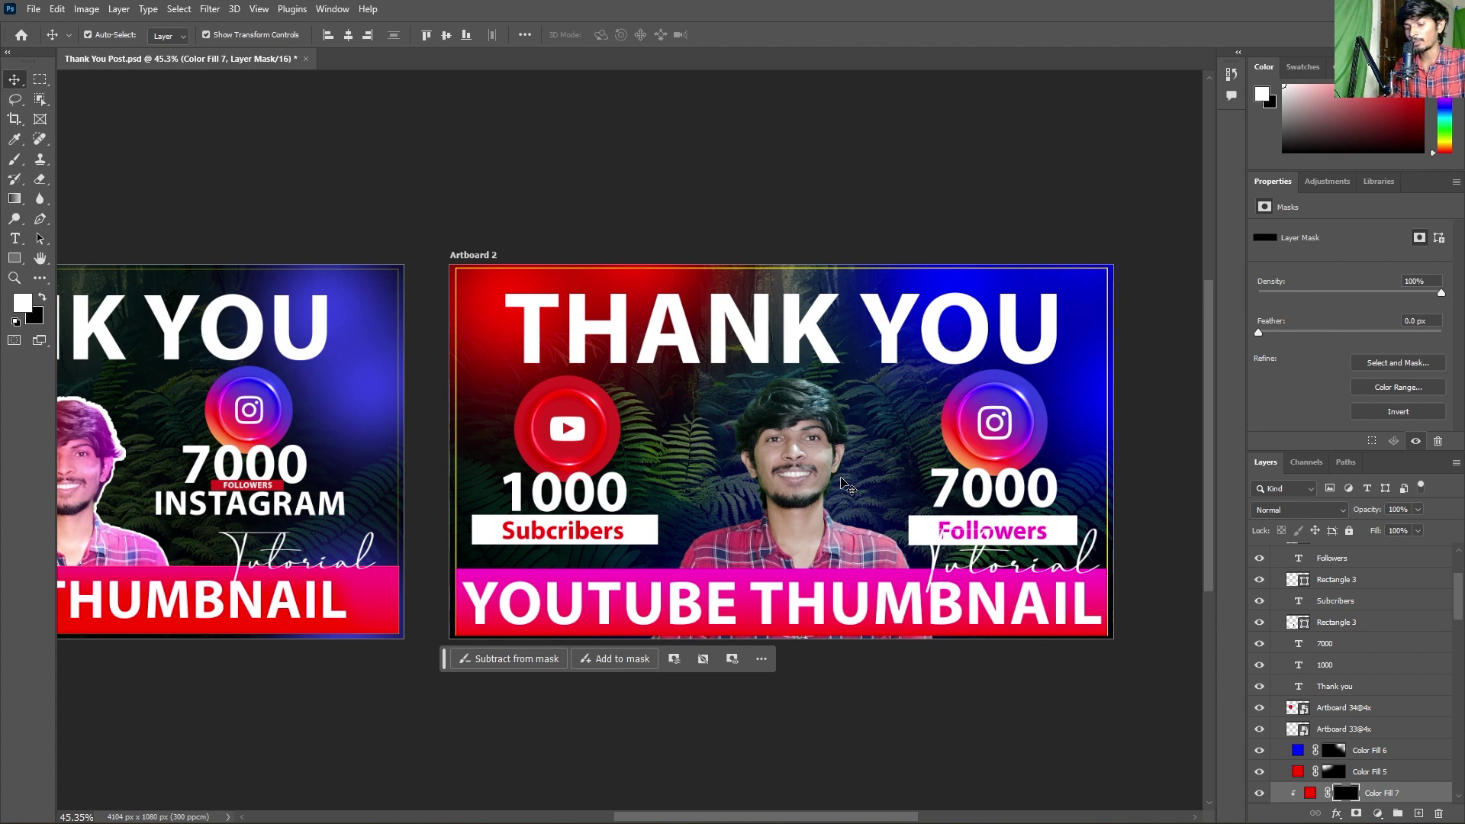
{"action": "key", "text": "b"}
{"action": "left_click_drag", "start_coordinate": [610, 489], "coordinate": [784, 457]}
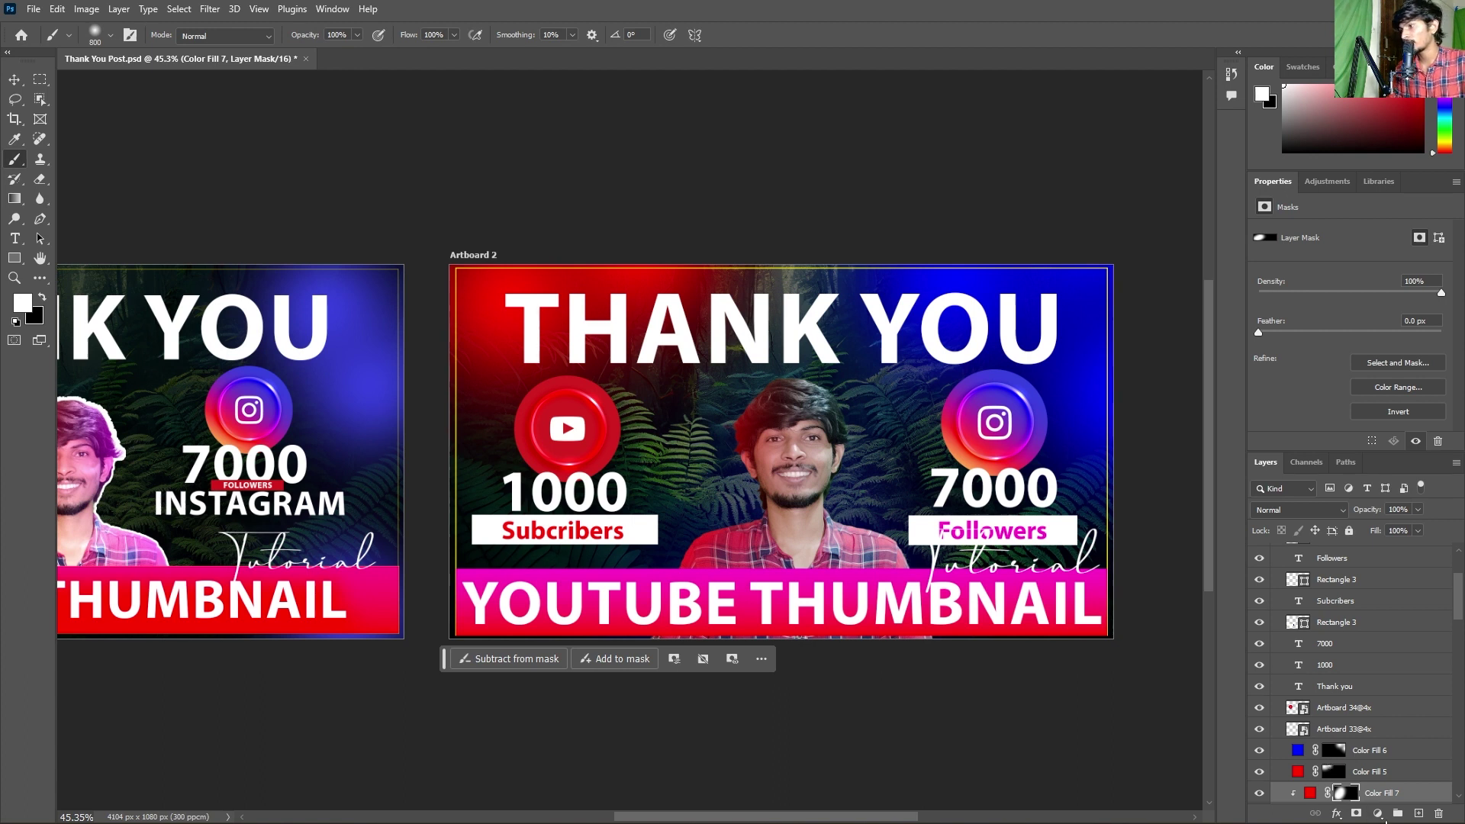
- Add a magenta Solid Color fill layer
{"action": "left_click", "coordinate": [1378, 814]}
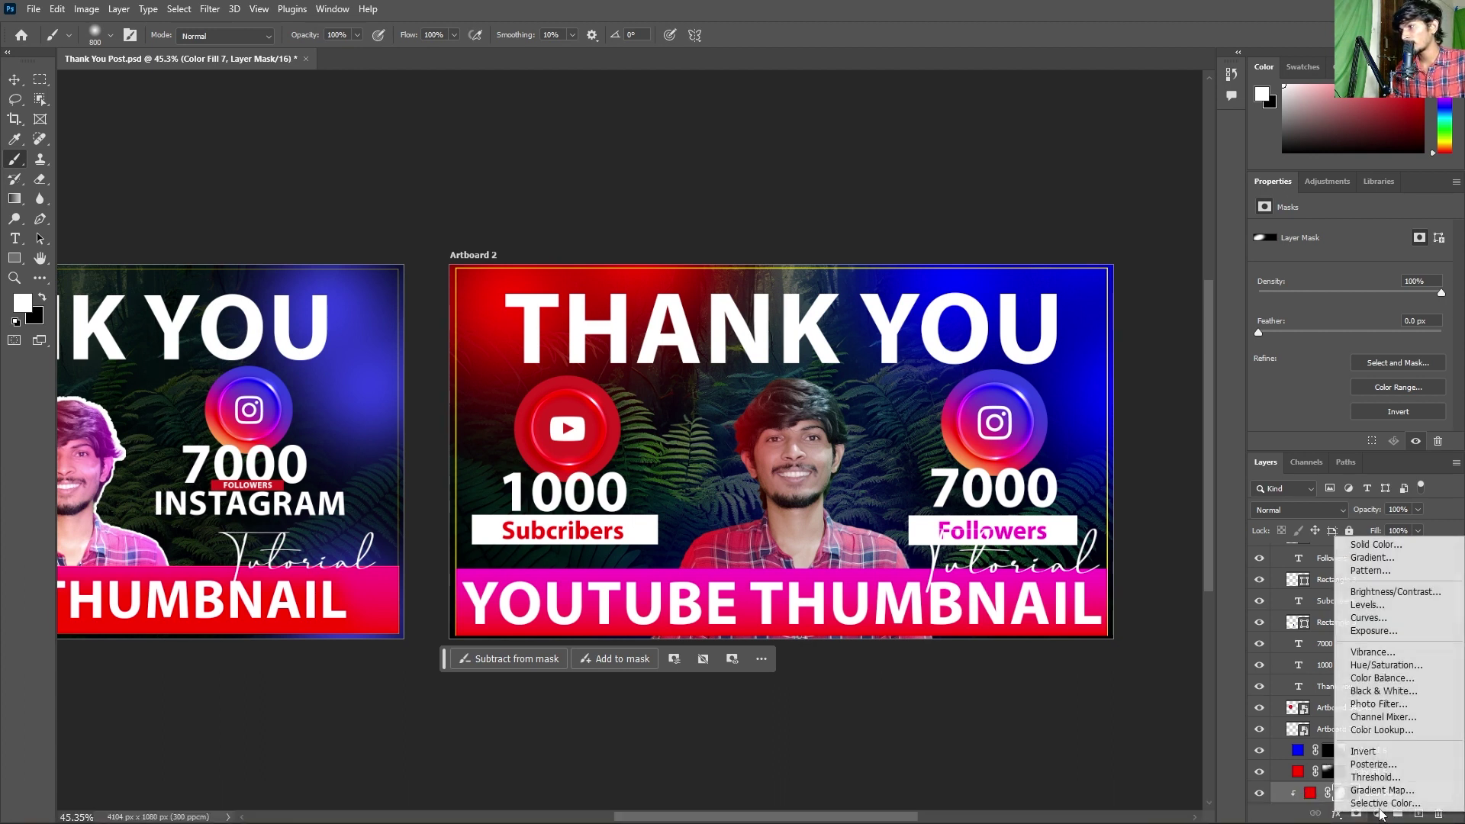
{"action": "left_click", "coordinate": [1377, 545]}
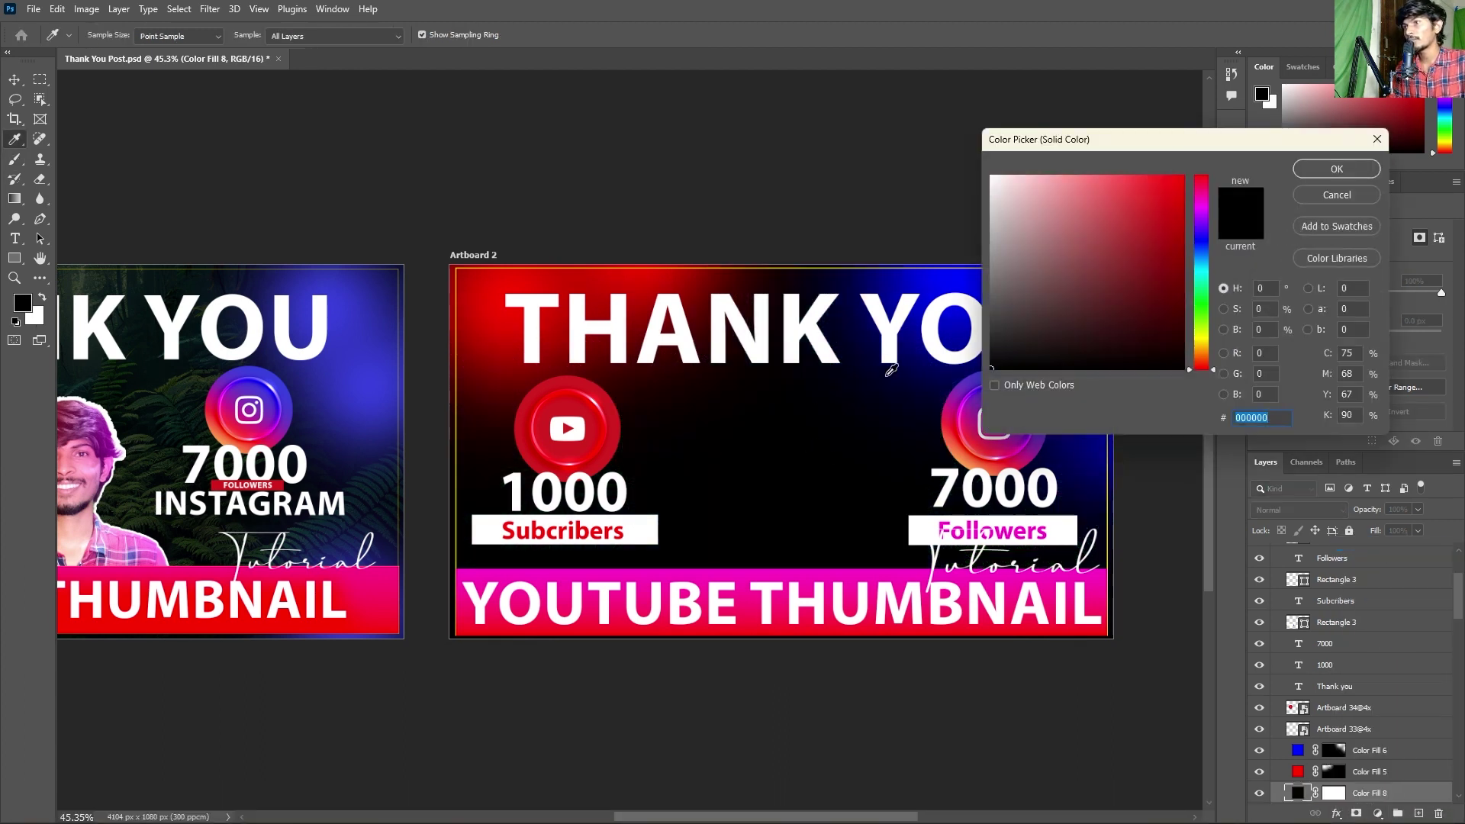
{"action": "left_click", "coordinate": [960, 398]}
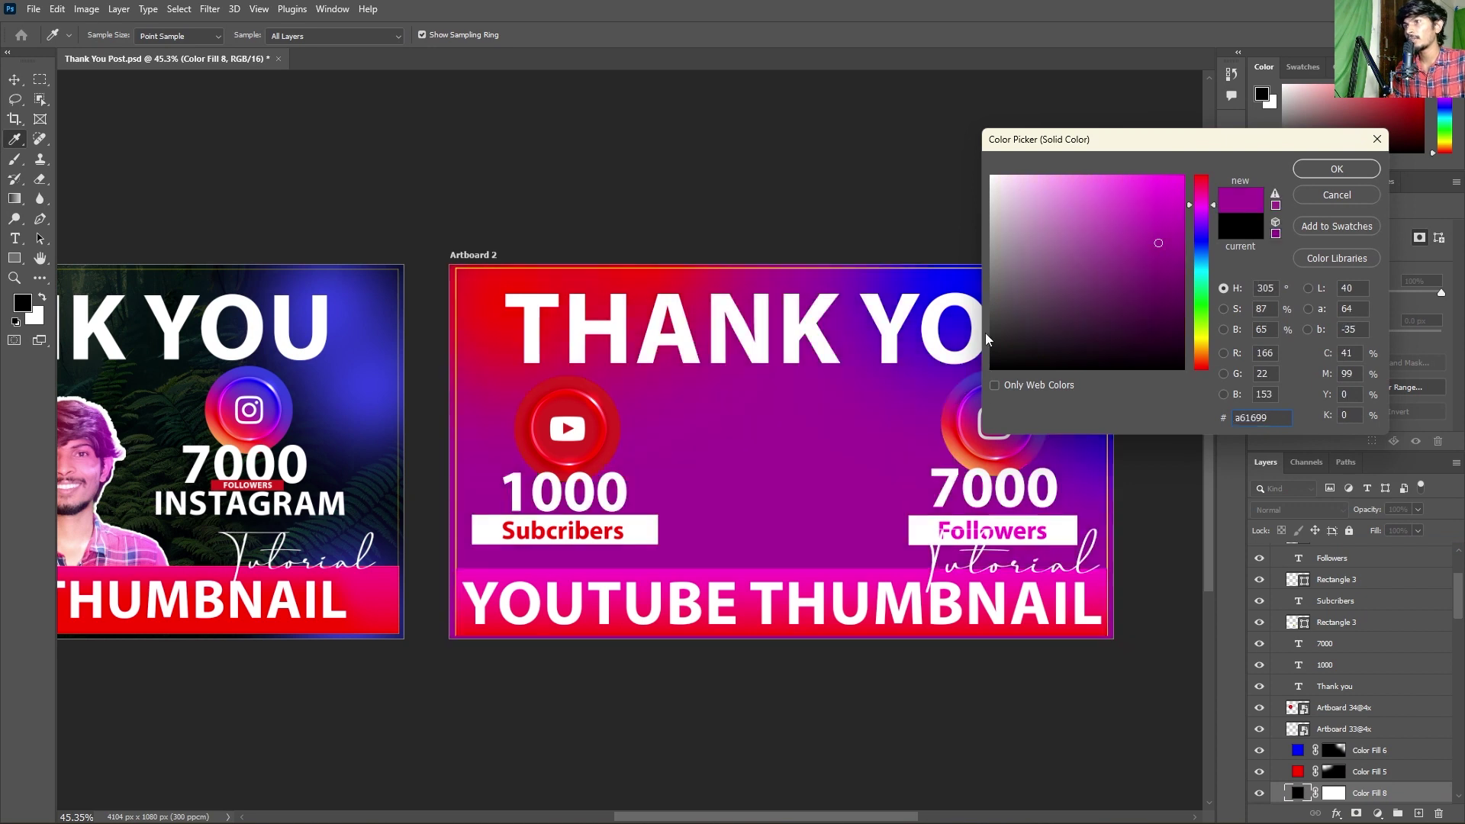
{"action": "left_click", "coordinate": [1176, 196]}
{"action": "left_click", "coordinate": [1337, 168]}
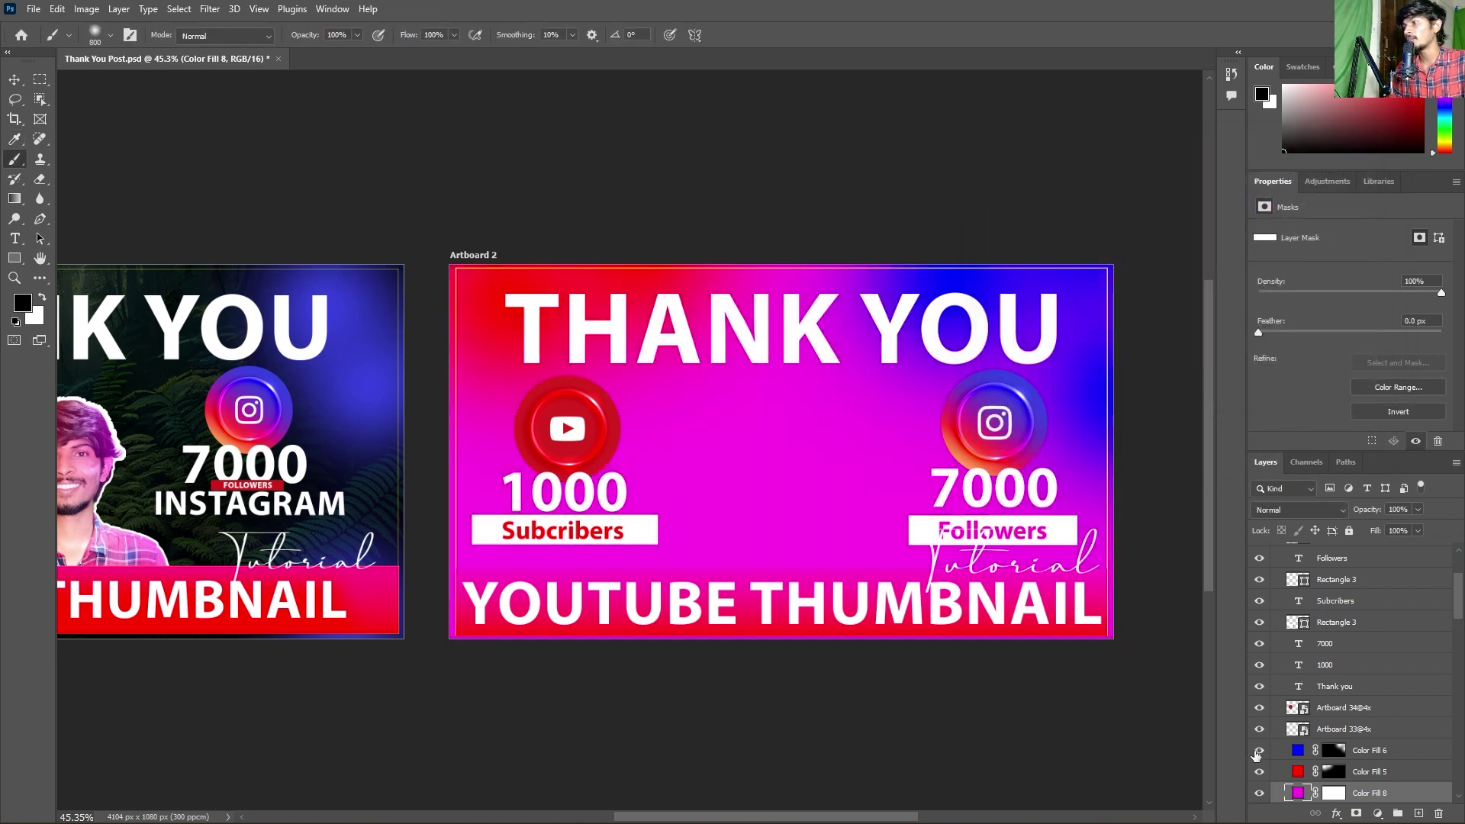
- Clip the magenta fill to the person, invert its mask, paint his right side, and set 48% opacity
{"action": "key", "text": "ctrl+alt+g"}
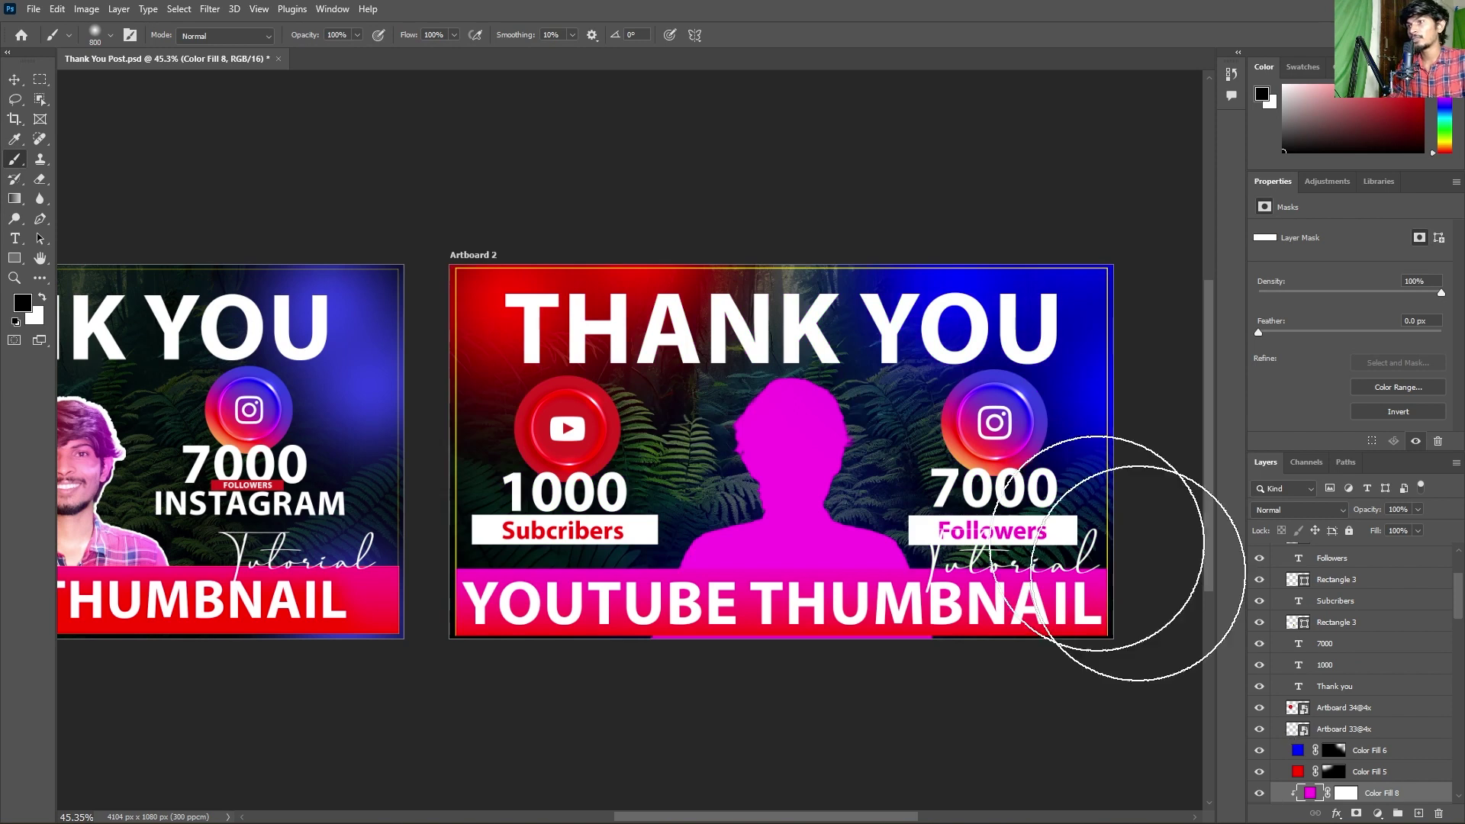
{"action": "left_click", "coordinate": [1346, 793]}
{"action": "key", "text": "d"}
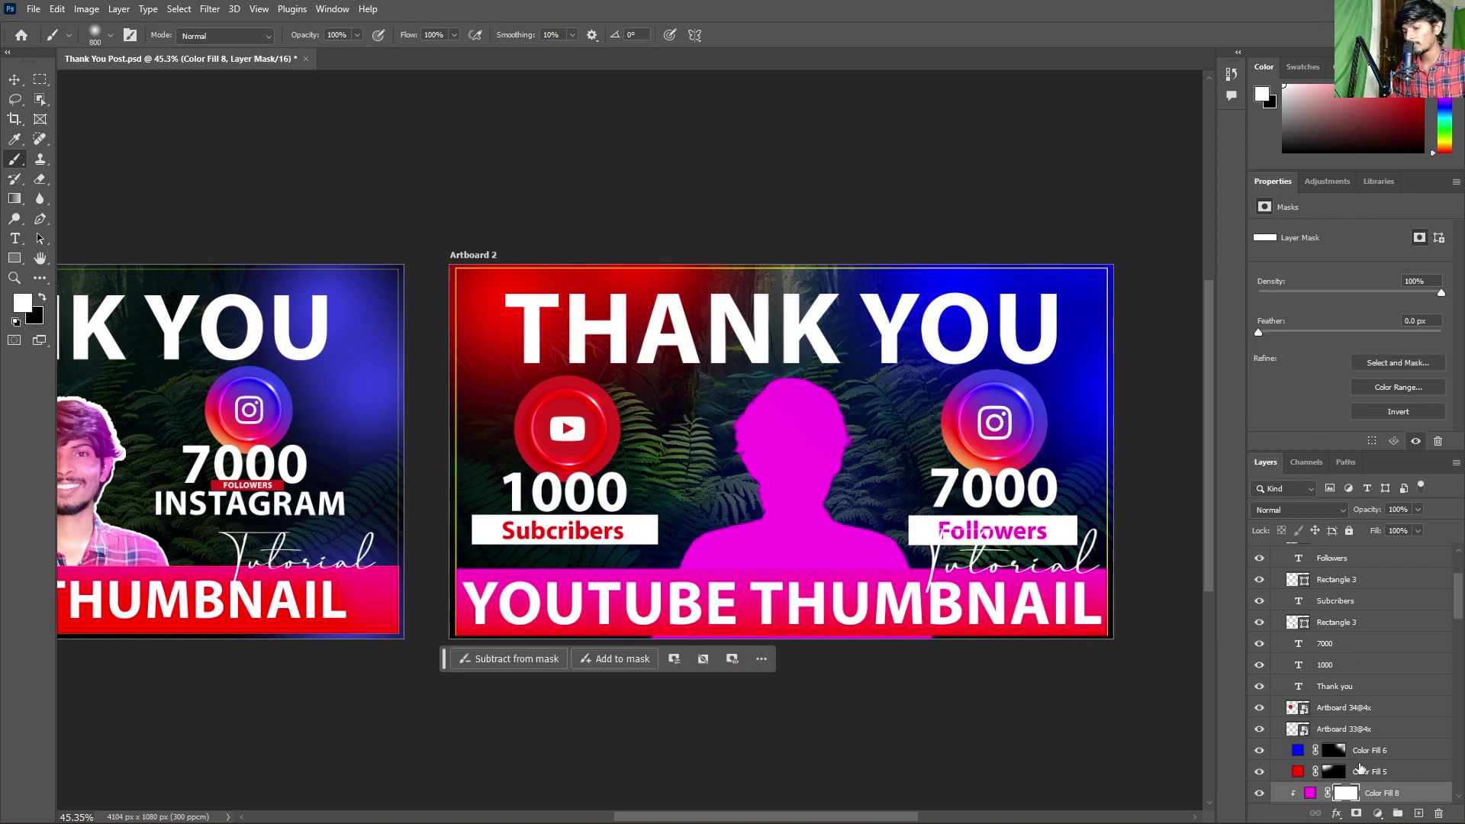
{"action": "key", "text": "ctrl+i"}
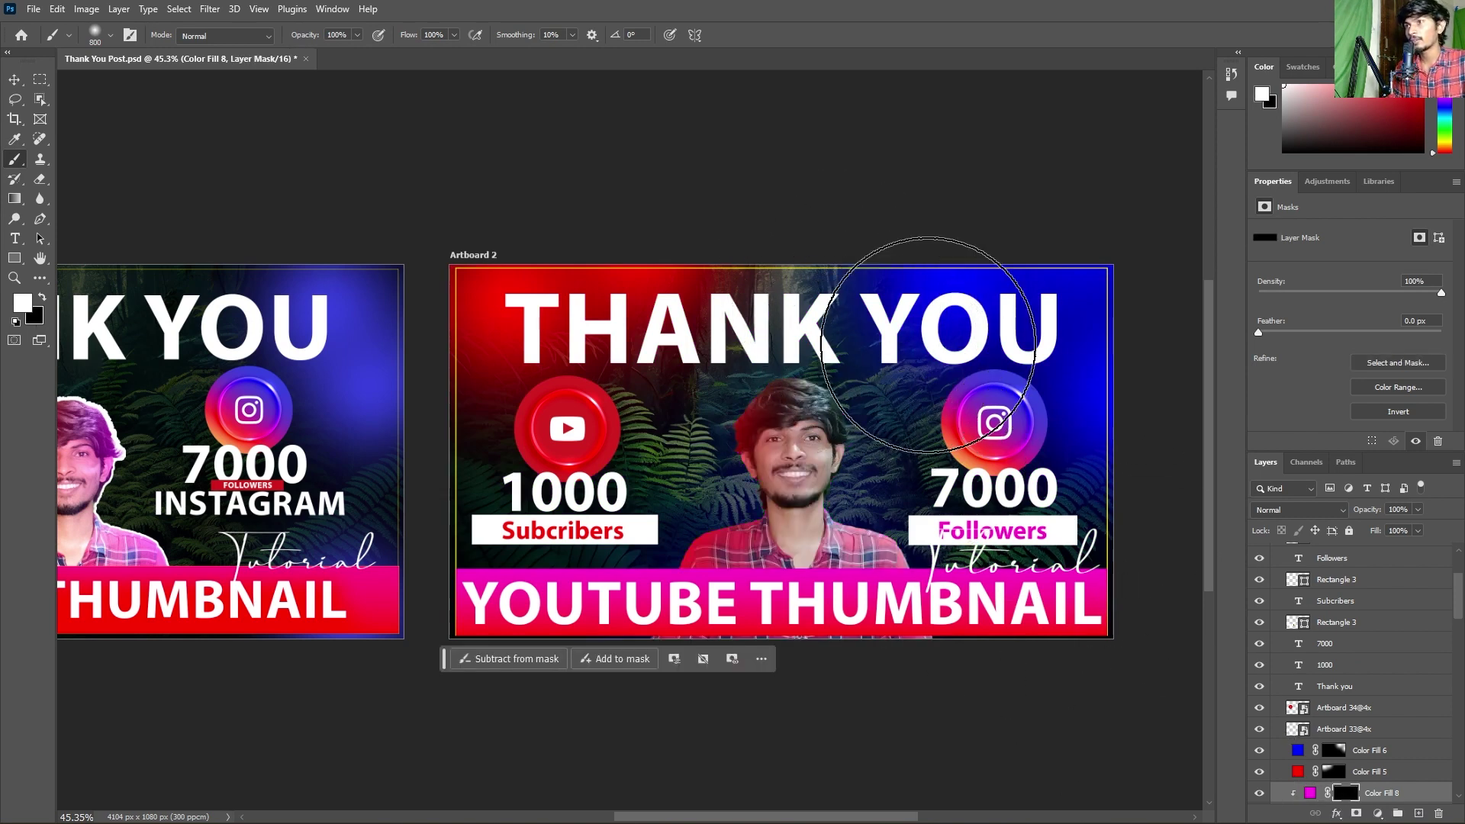
{"action": "left_click_drag", "start_coordinate": [882, 278], "coordinate": [936, 362]}
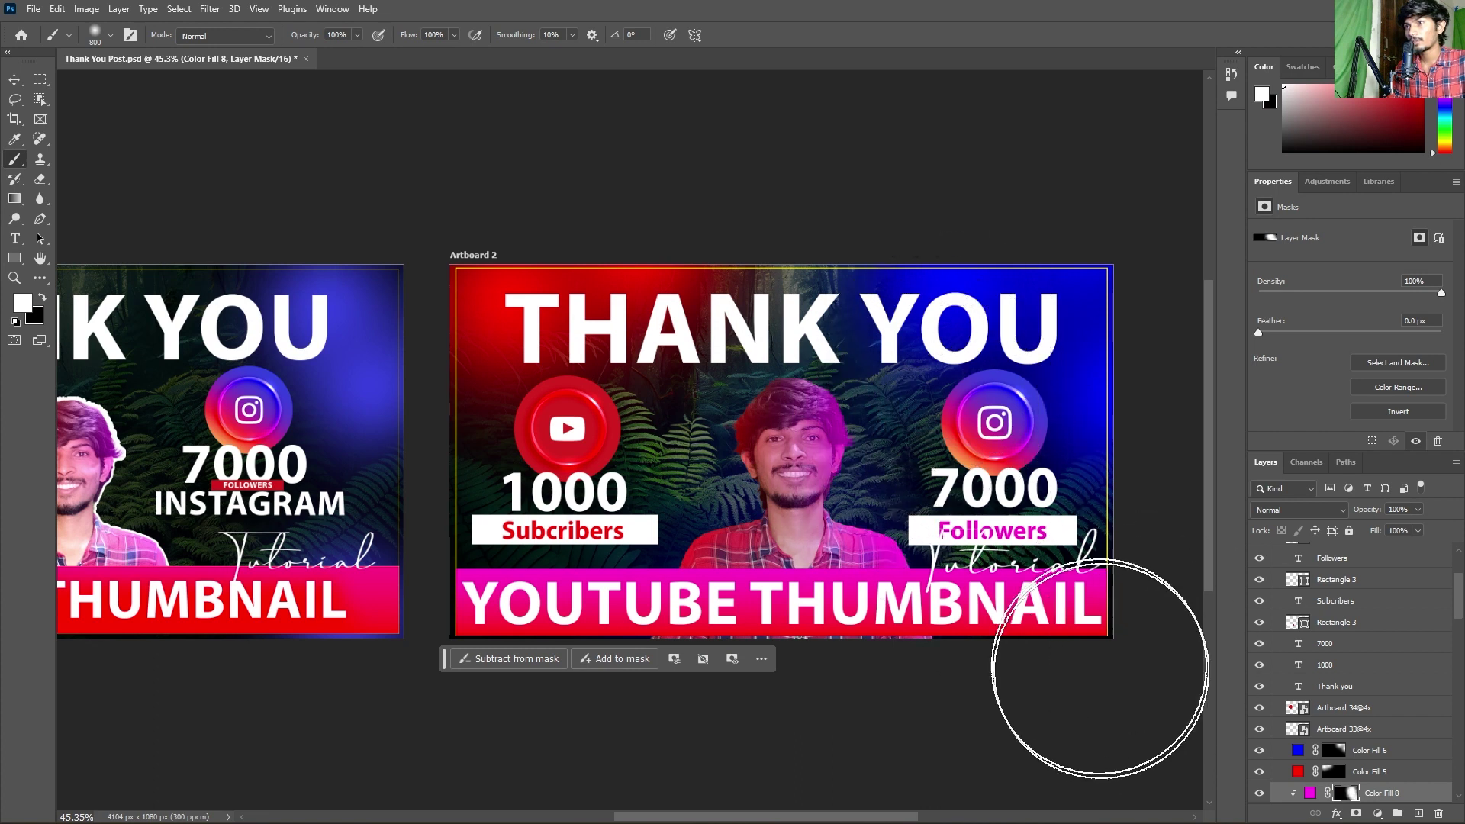
{"action": "left_click", "coordinate": [1417, 509]}
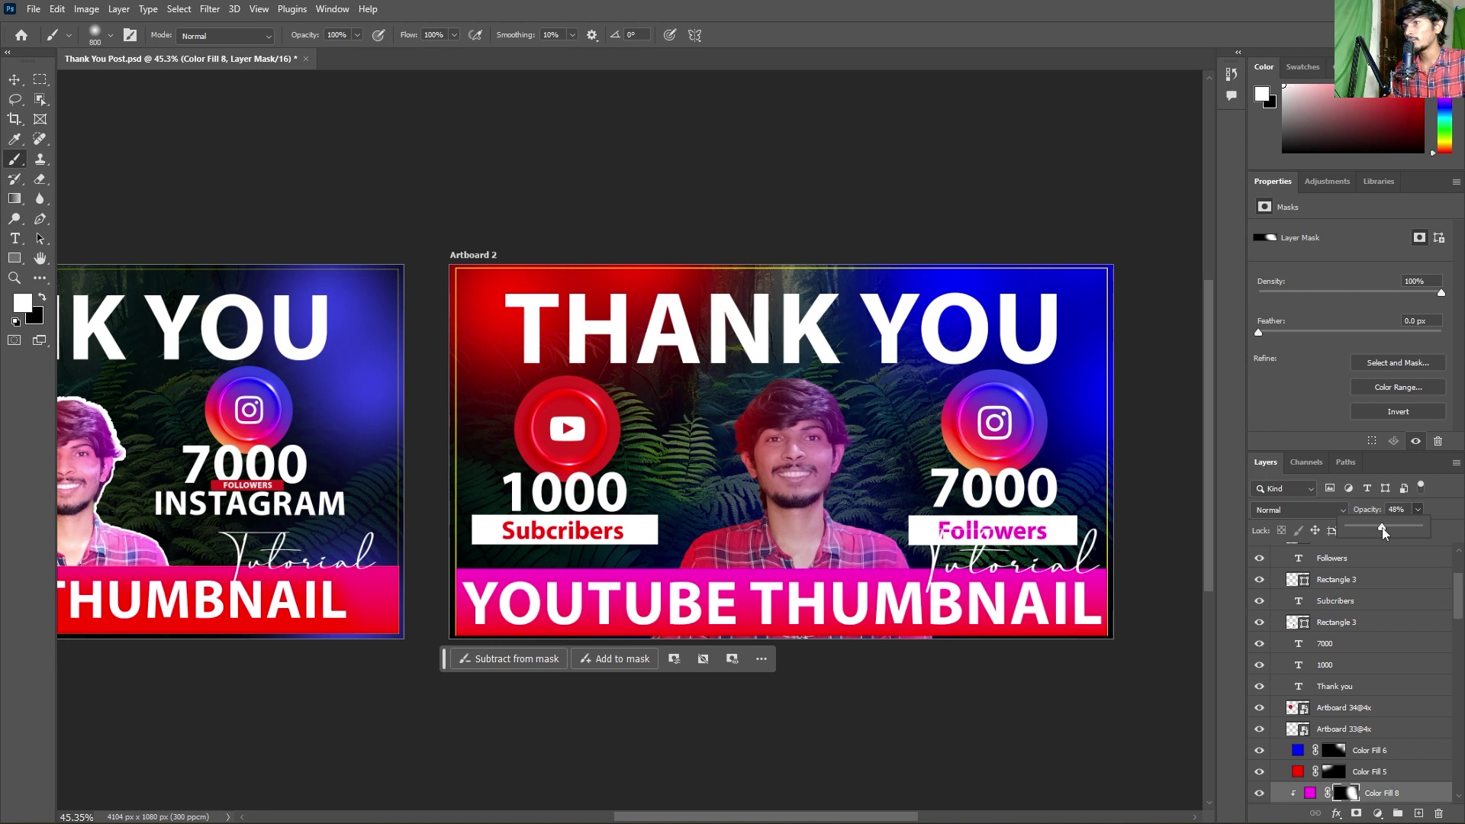
{"action": "left_click", "coordinate": [14, 80]}
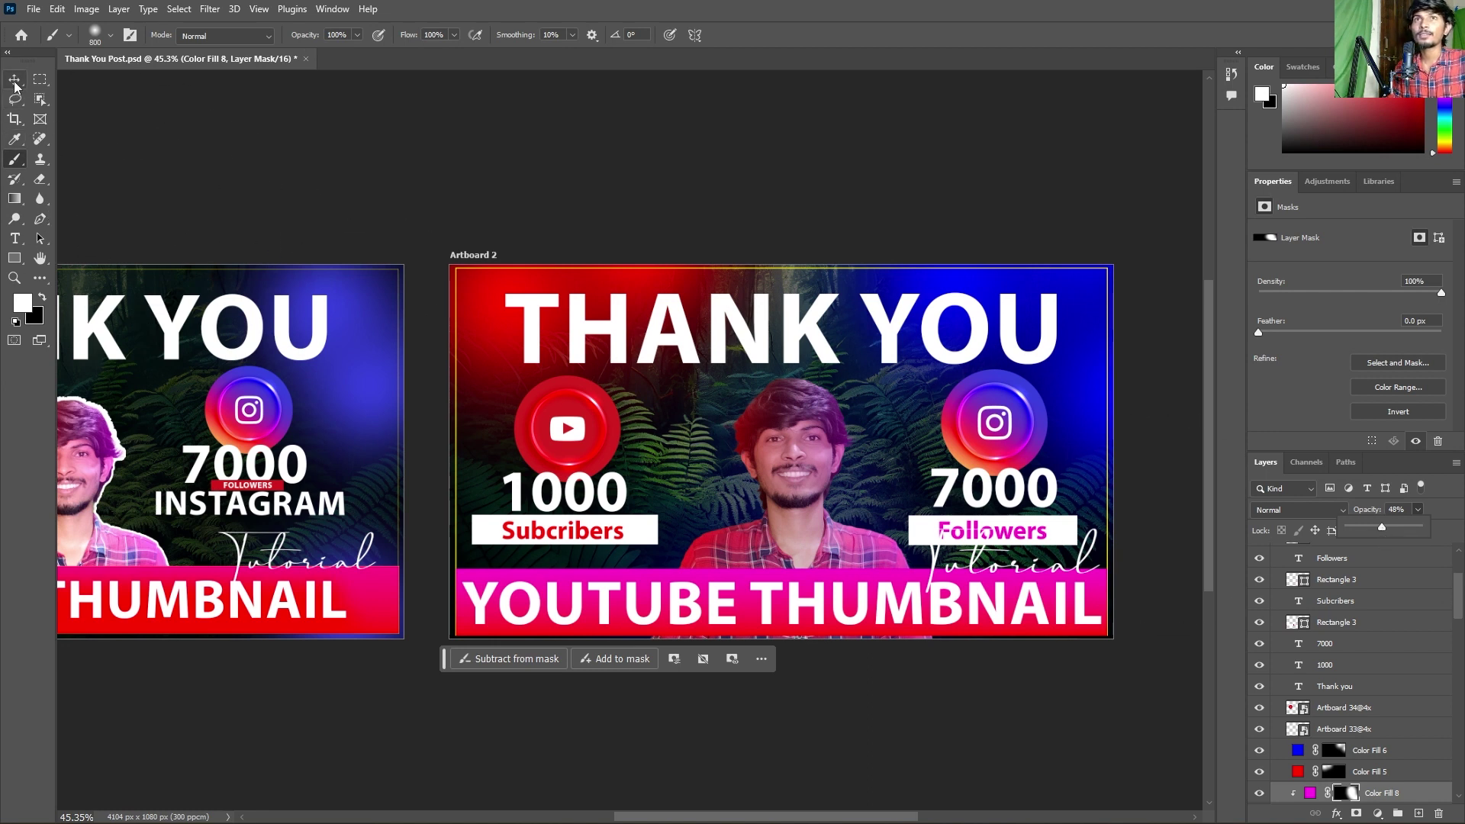
{"action": "scroll", "coordinate": [1372, 777], "scroll_direction": "down", "scroll_amount": 3}
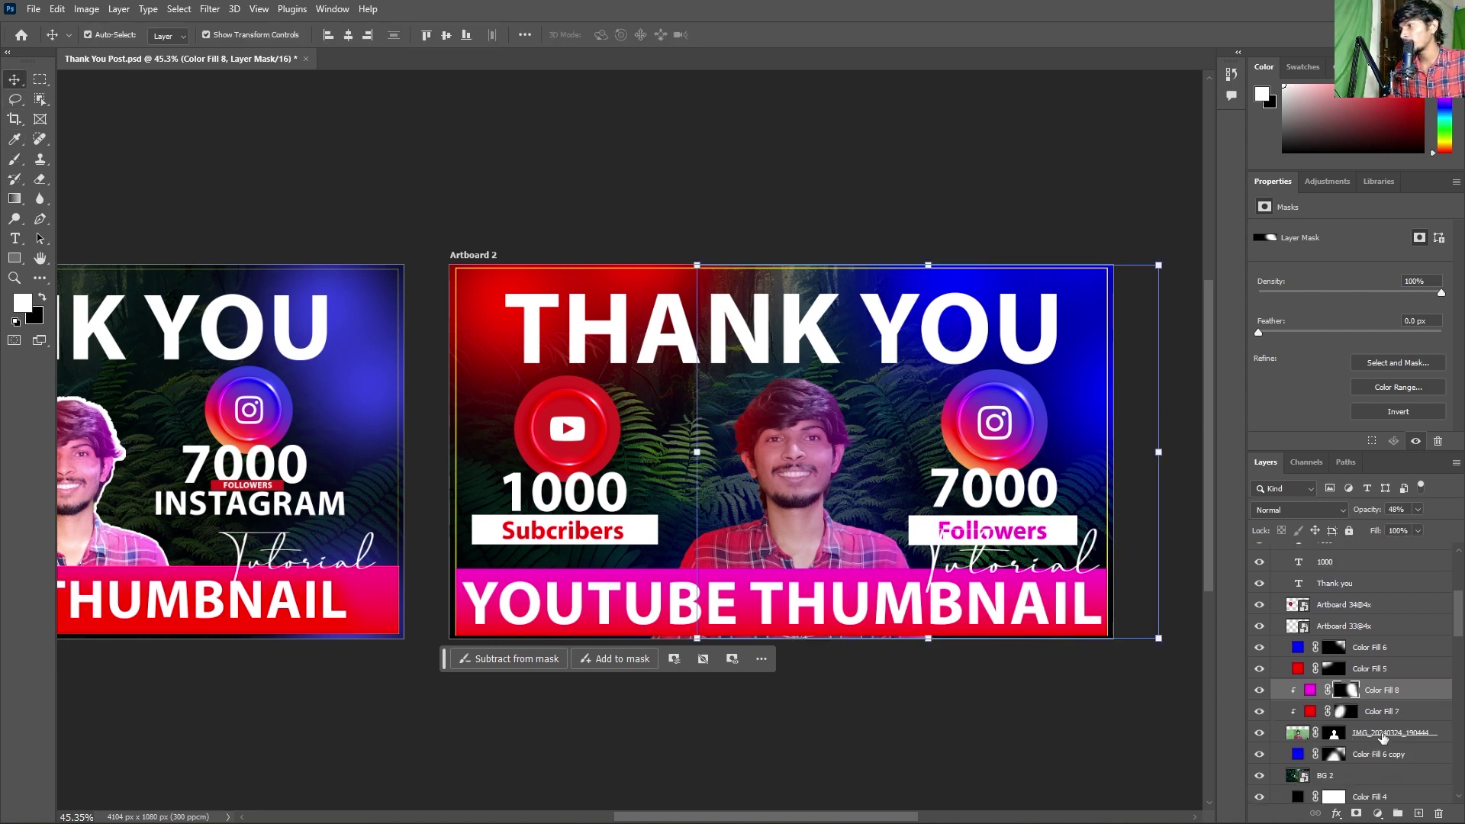
- Brighten the person photo with a clipped Exposure adjustment at +1.22
{"action": "left_click", "coordinate": [1383, 738]}
{"action": "left_click", "coordinate": [1378, 814]}
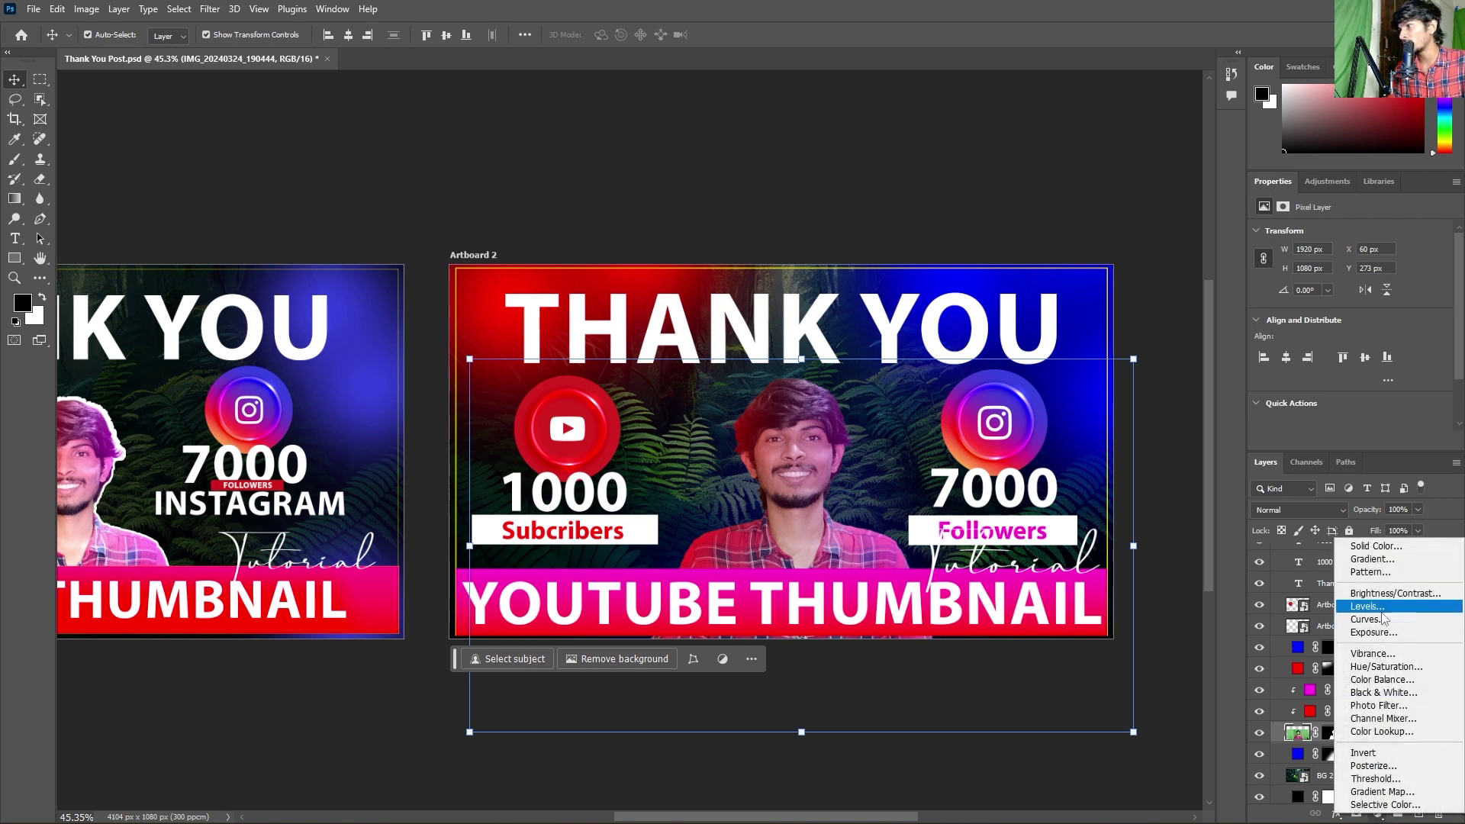
{"action": "left_click", "coordinate": [1363, 633]}
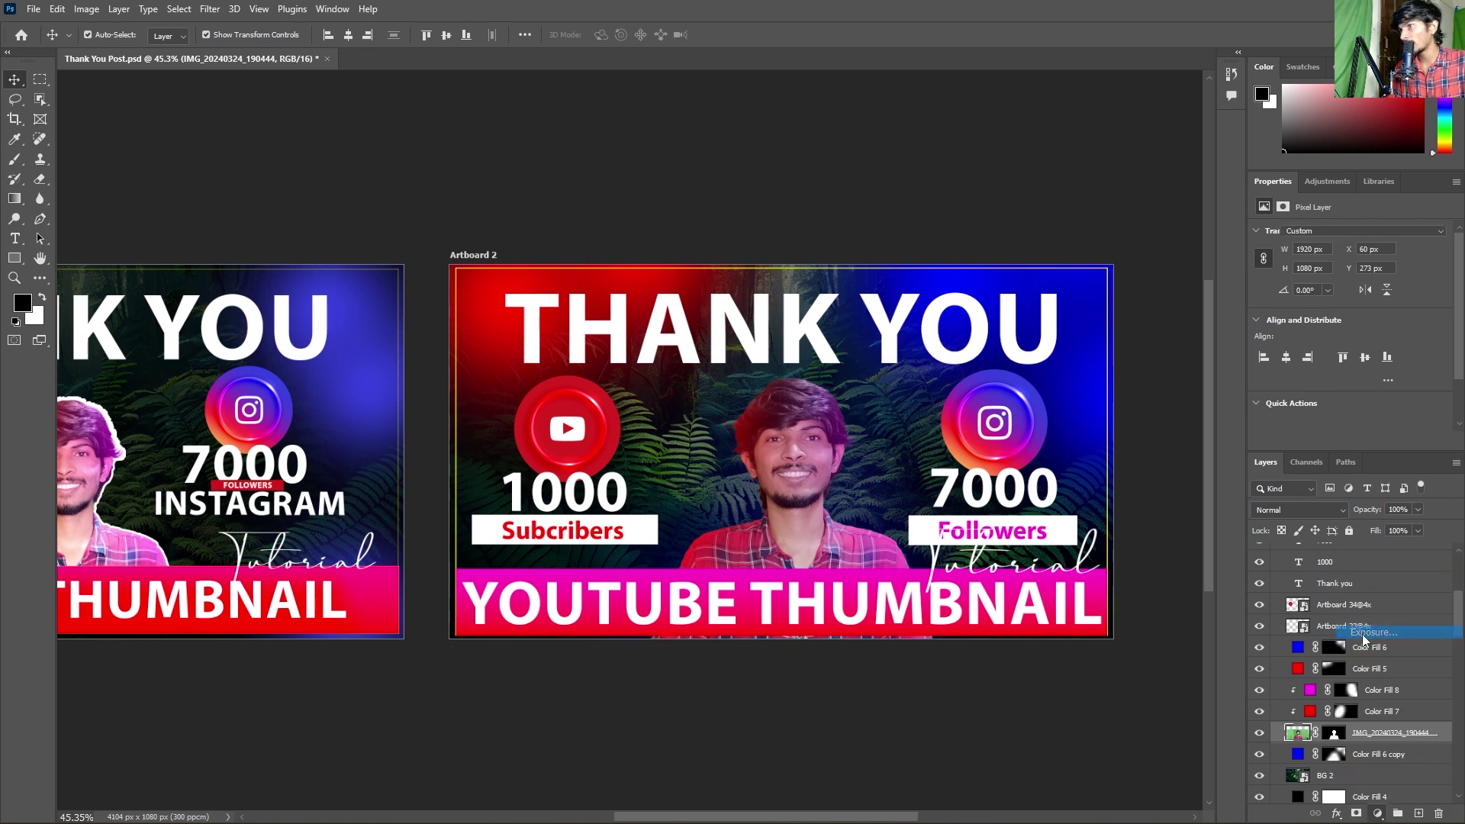
{"action": "left_click_drag", "start_coordinate": [1348, 270], "coordinate": [1366, 268]}
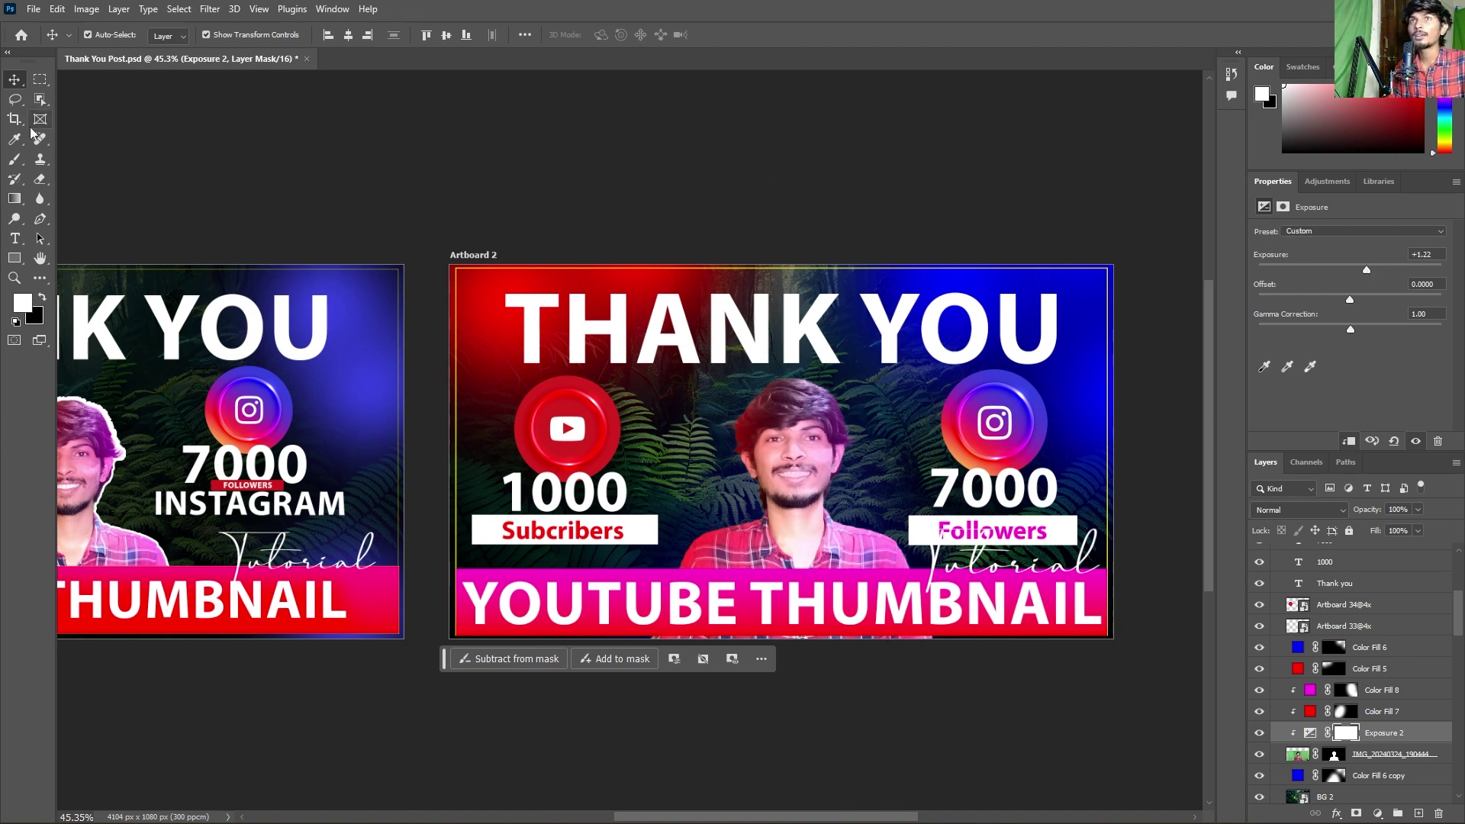
{"action": "left_click", "coordinate": [588, 149]}
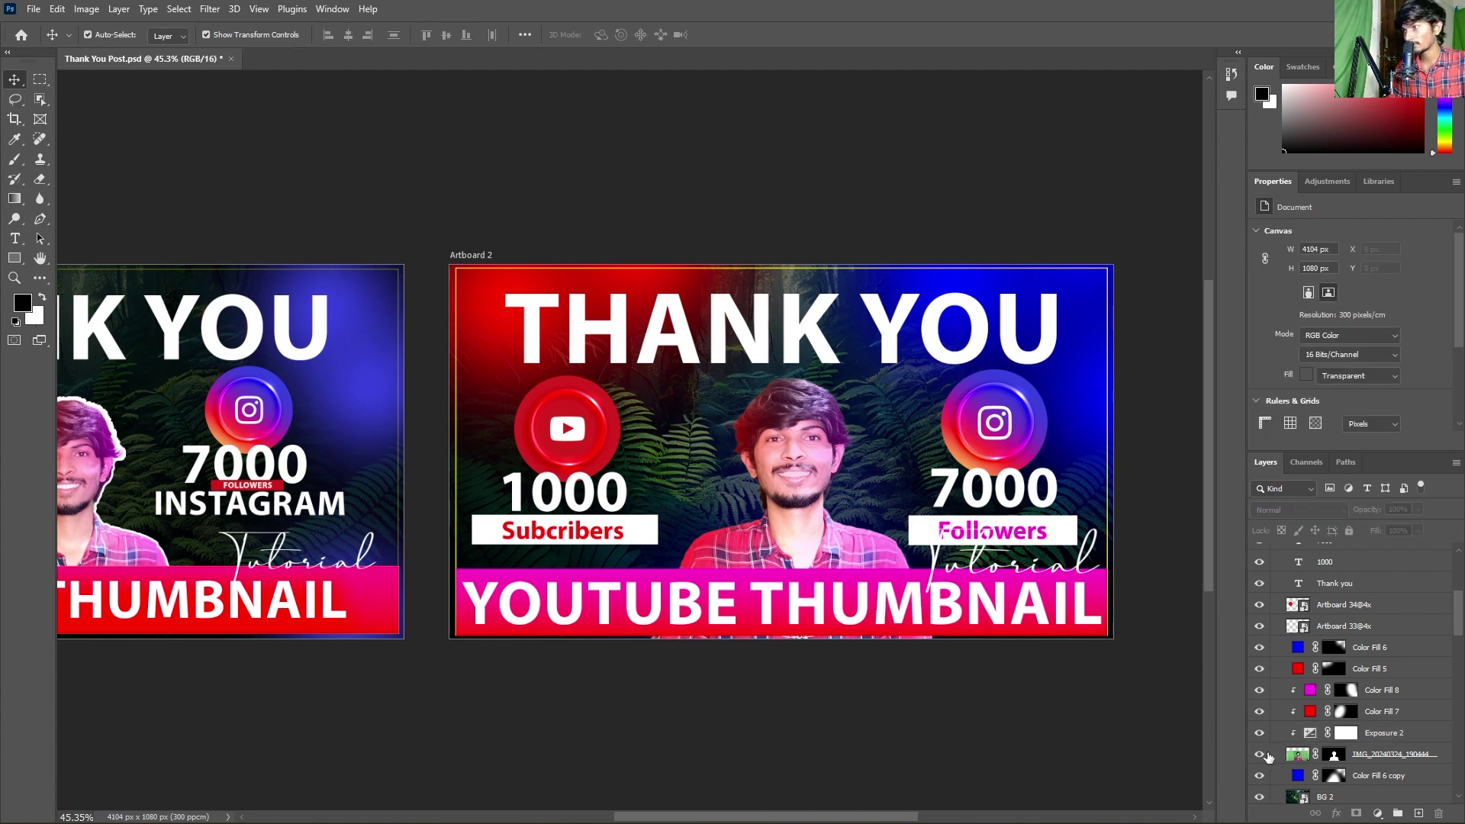
- Convert the IMG_20240324_190444 person layer to a smart object
{"action": "left_click", "coordinate": [812, 498]}
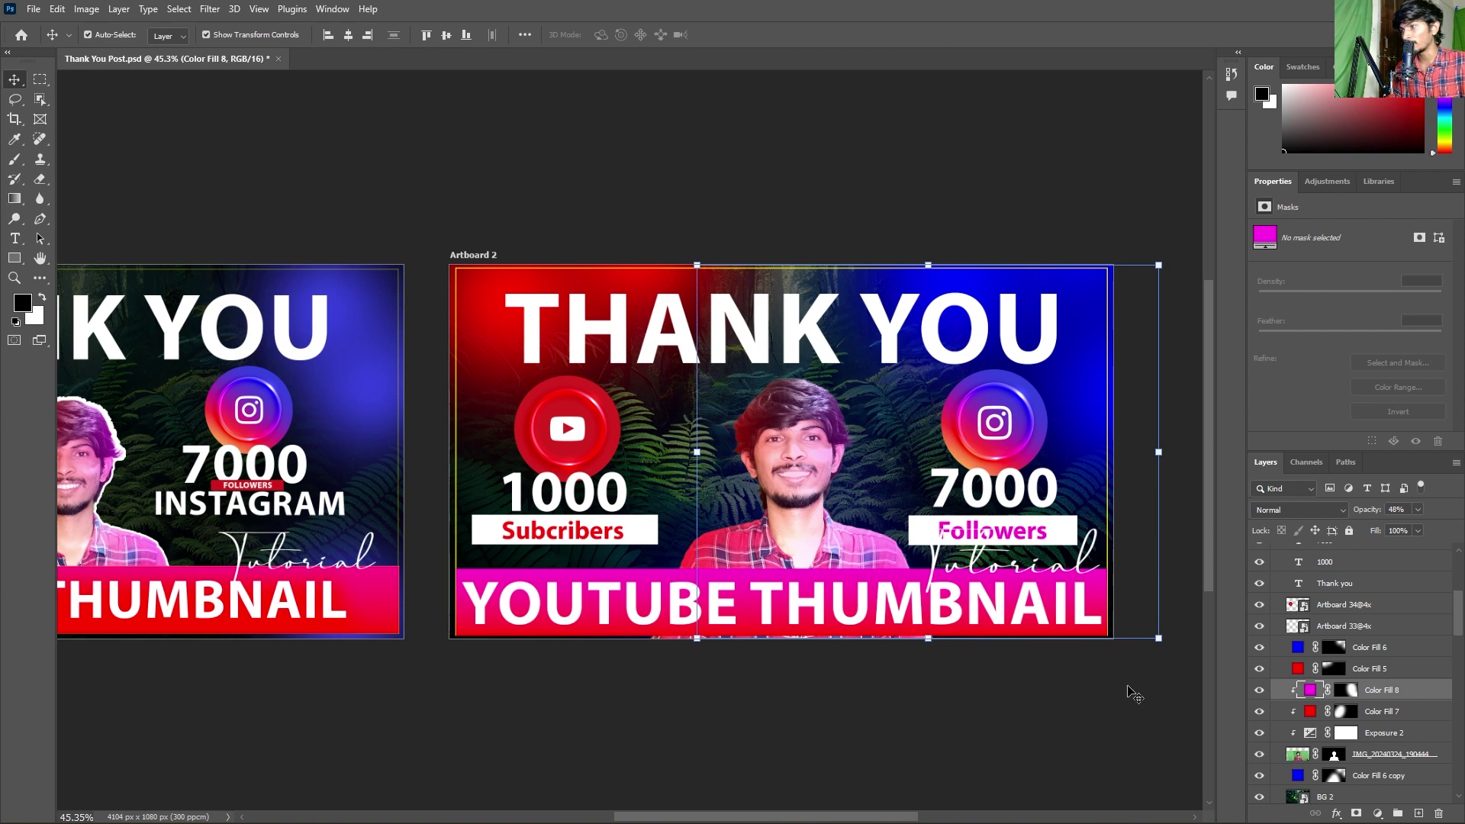
{"action": "left_click", "coordinate": [1385, 759]}
{"action": "right_click", "coordinate": [1399, 758]}
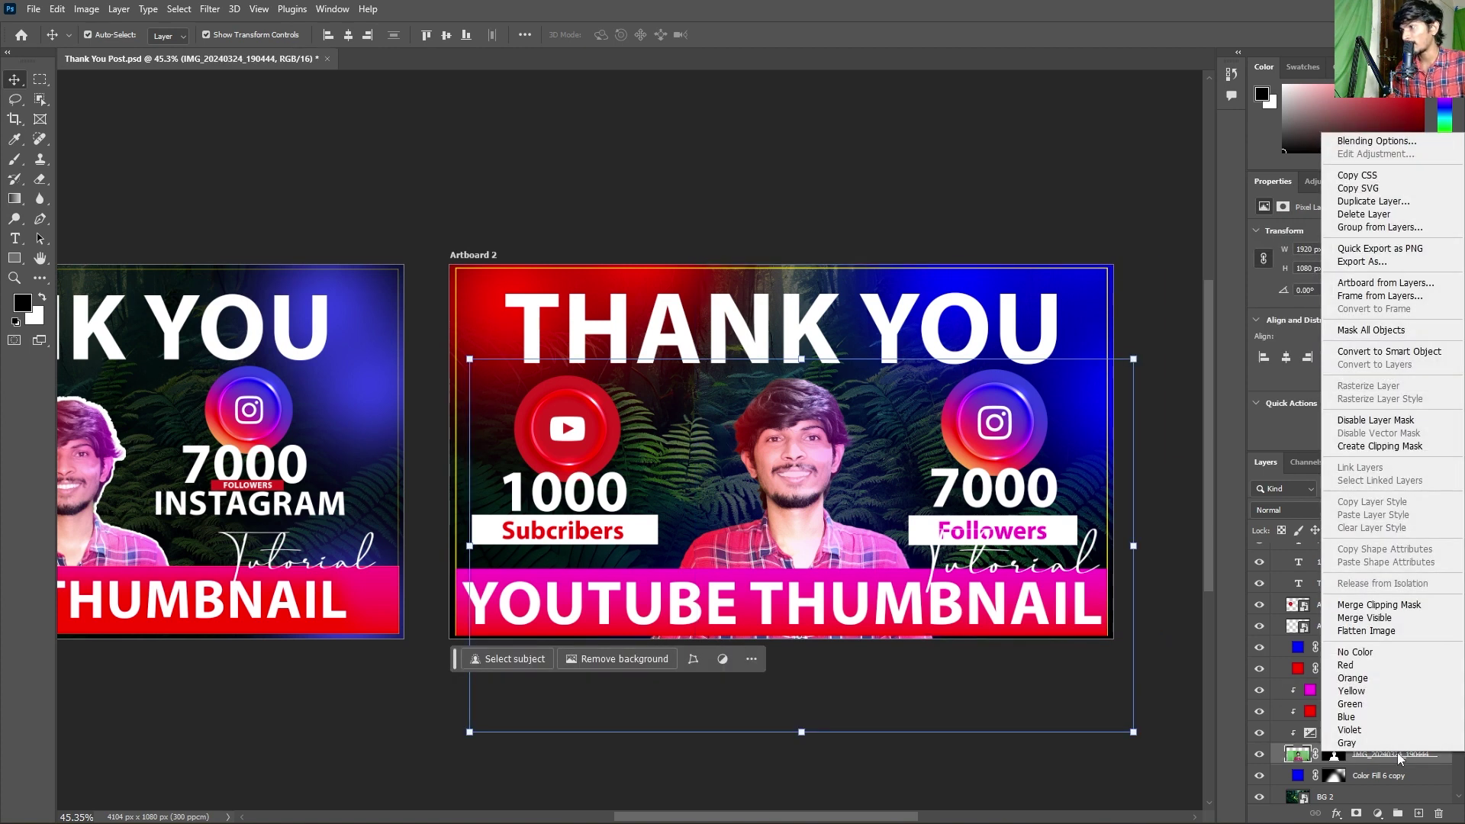
{"action": "left_click", "coordinate": [1381, 352]}
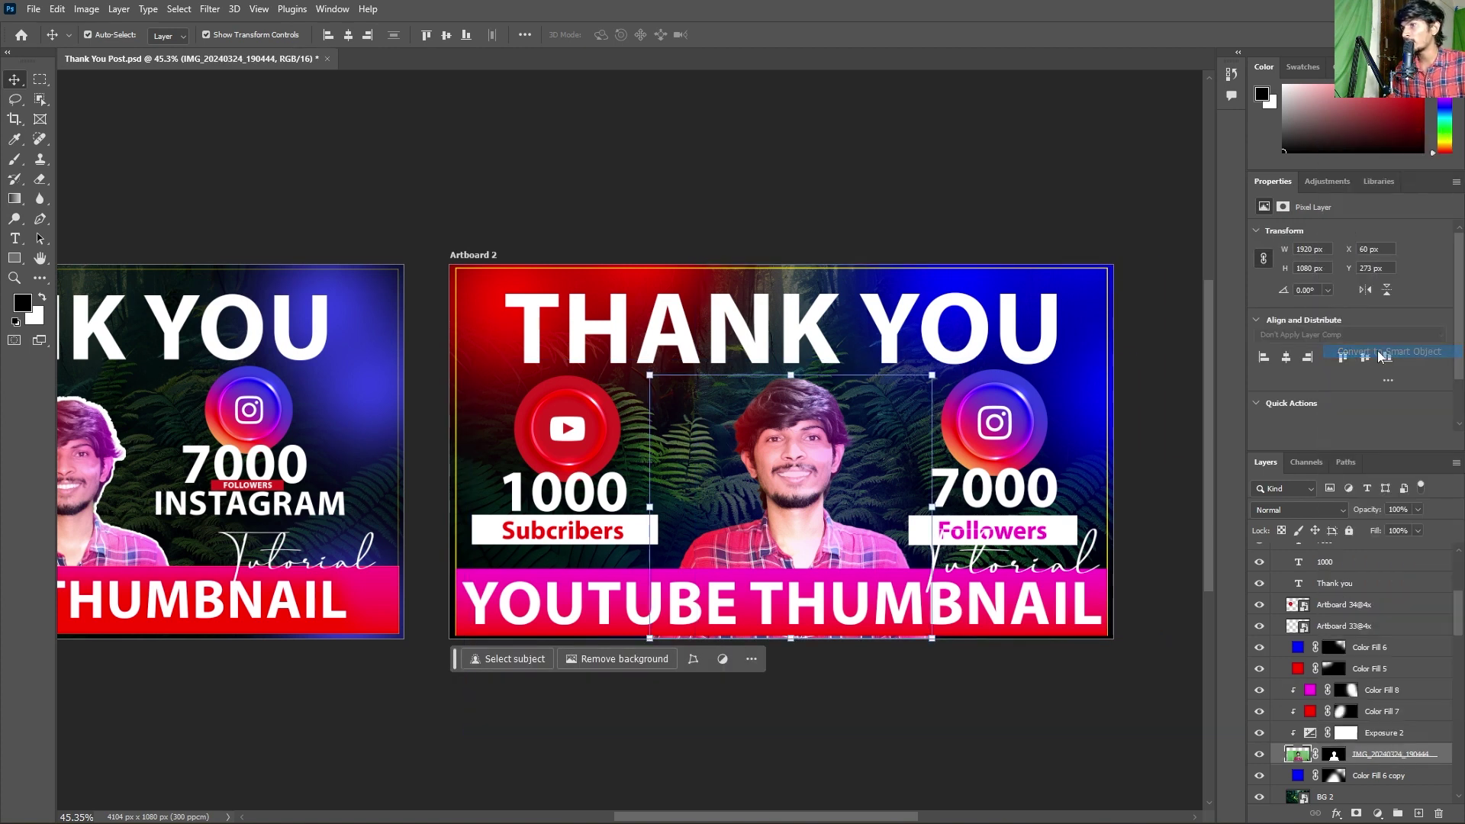
- Give the person layer a thin white, Normal-mode outside Stroke layer effect
{"action": "double_click", "coordinate": [1434, 756]}
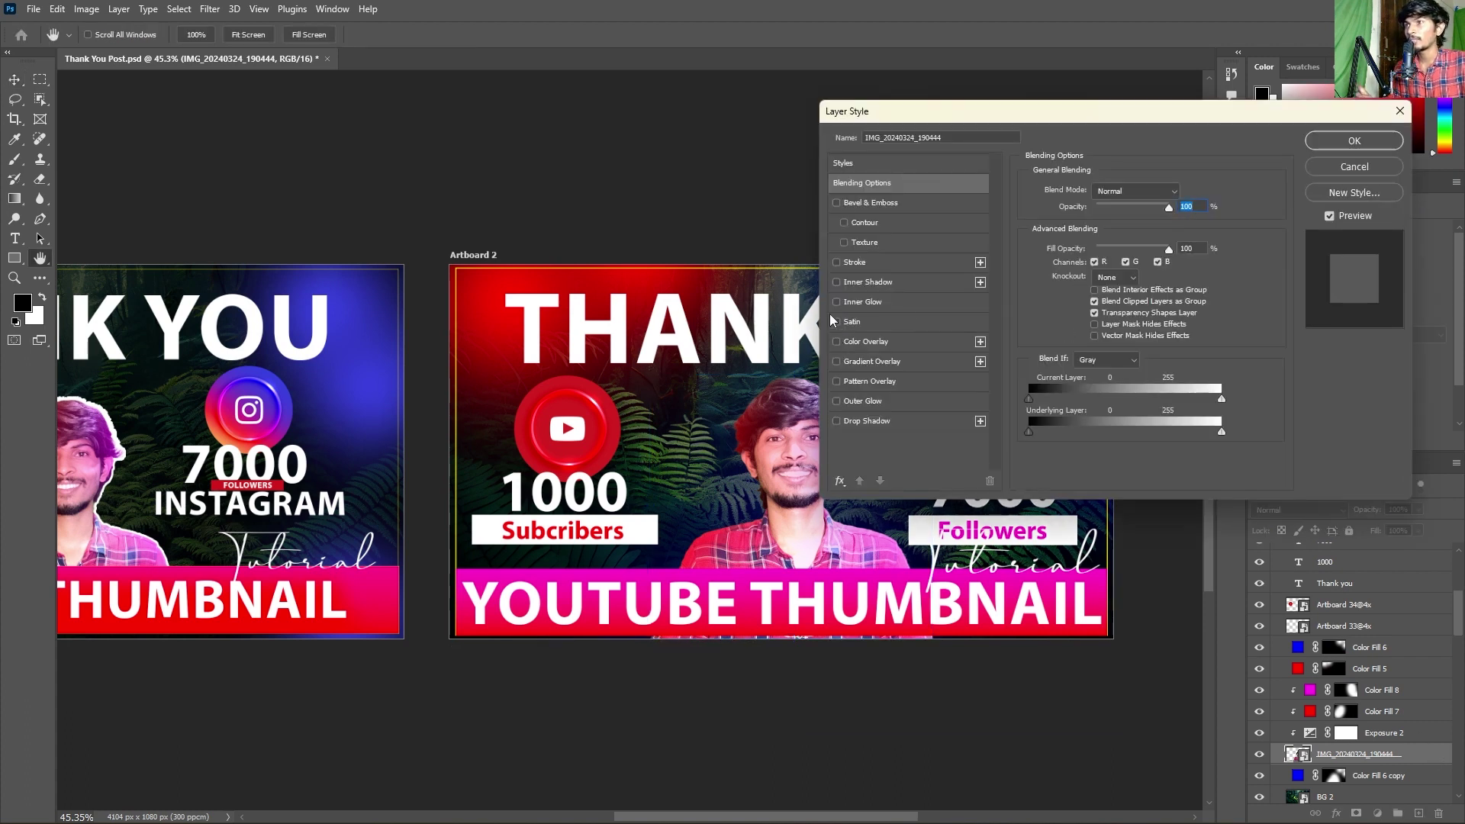
{"action": "left_click", "coordinate": [837, 262]}
{"action": "left_click", "coordinate": [891, 265]}
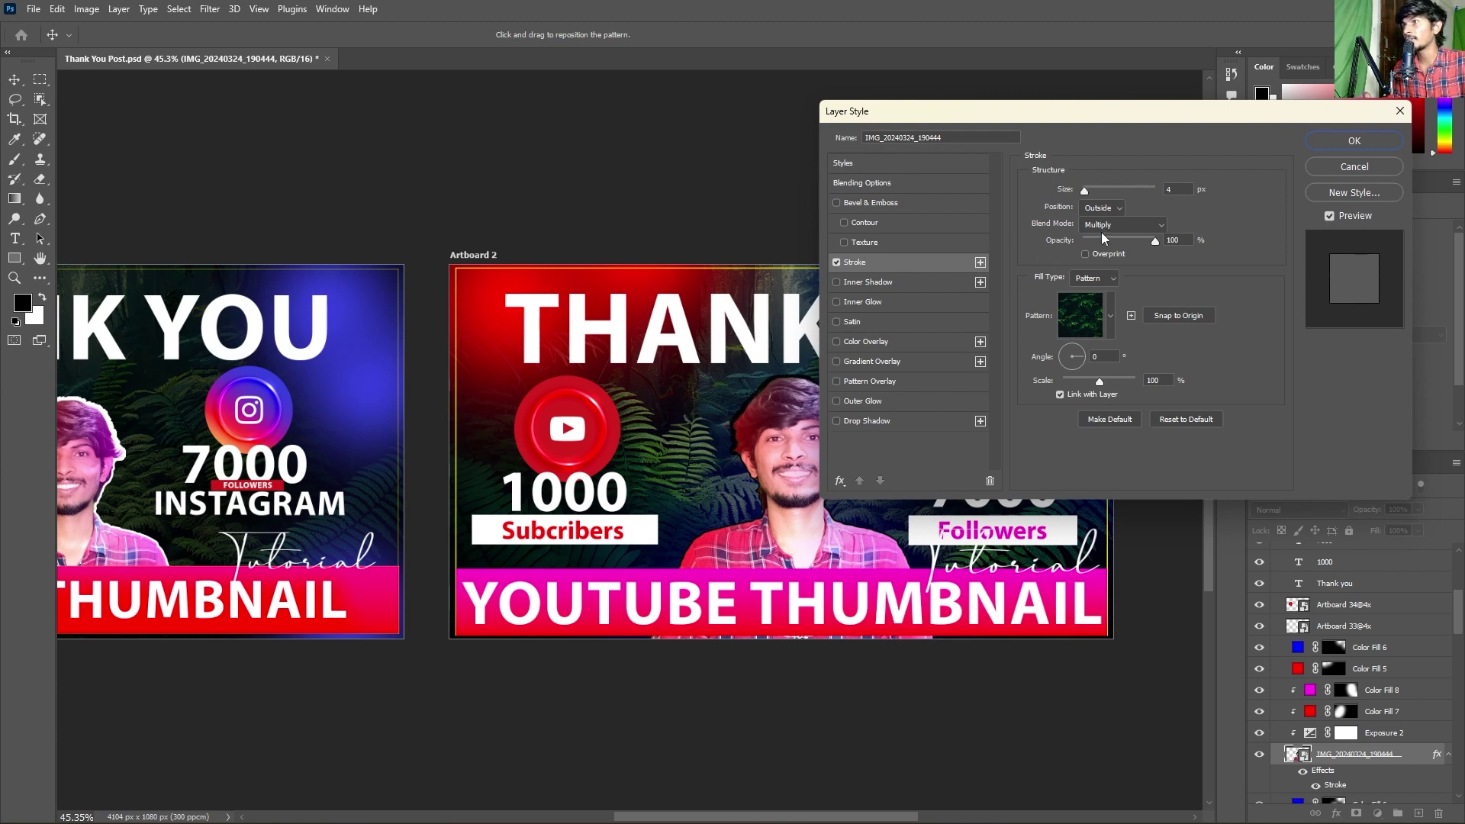
{"action": "left_click", "coordinate": [1089, 282]}
{"action": "left_click", "coordinate": [1084, 293]}
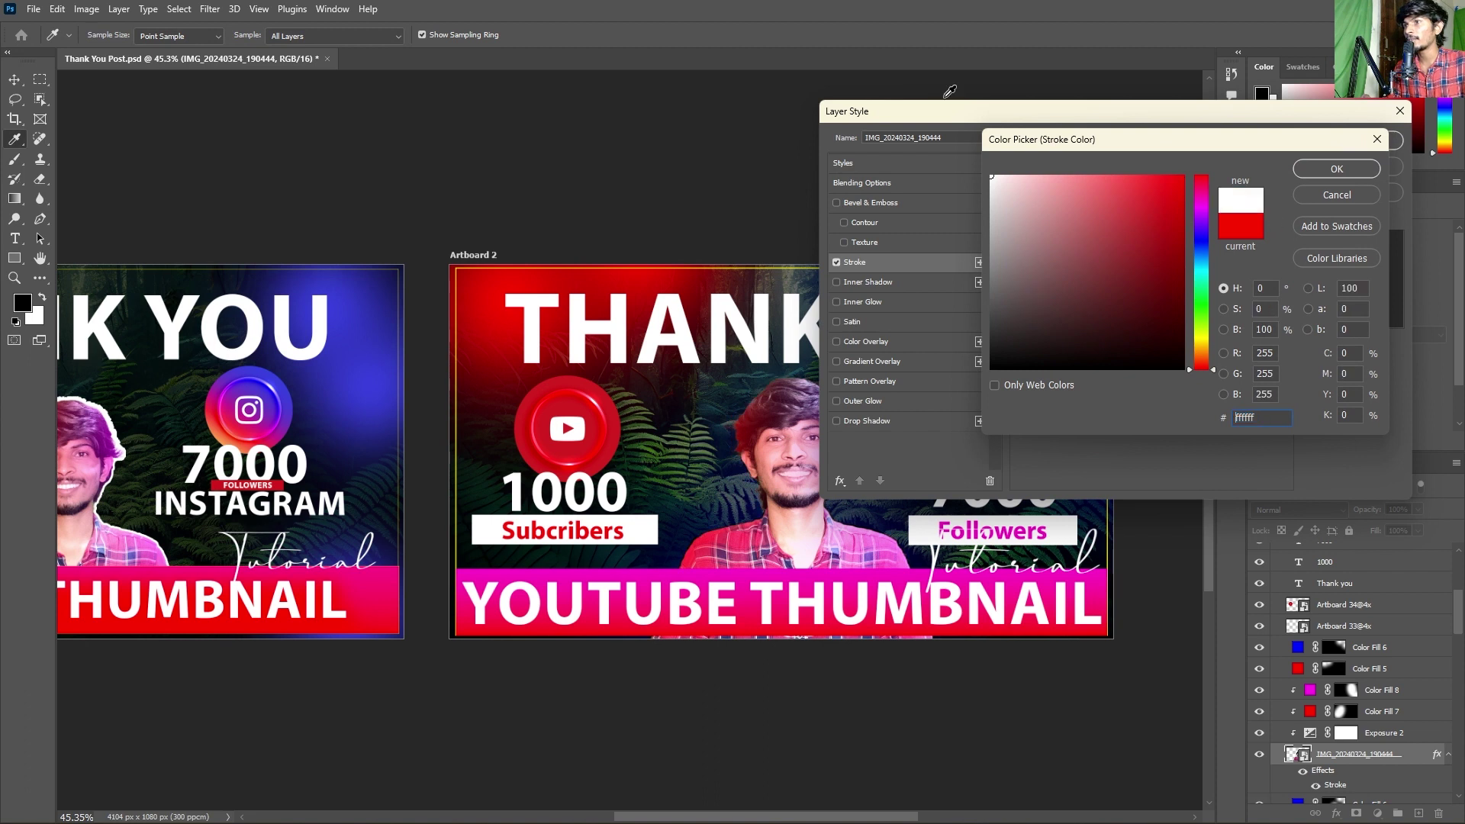
{"action": "left_click", "coordinate": [1316, 169]}
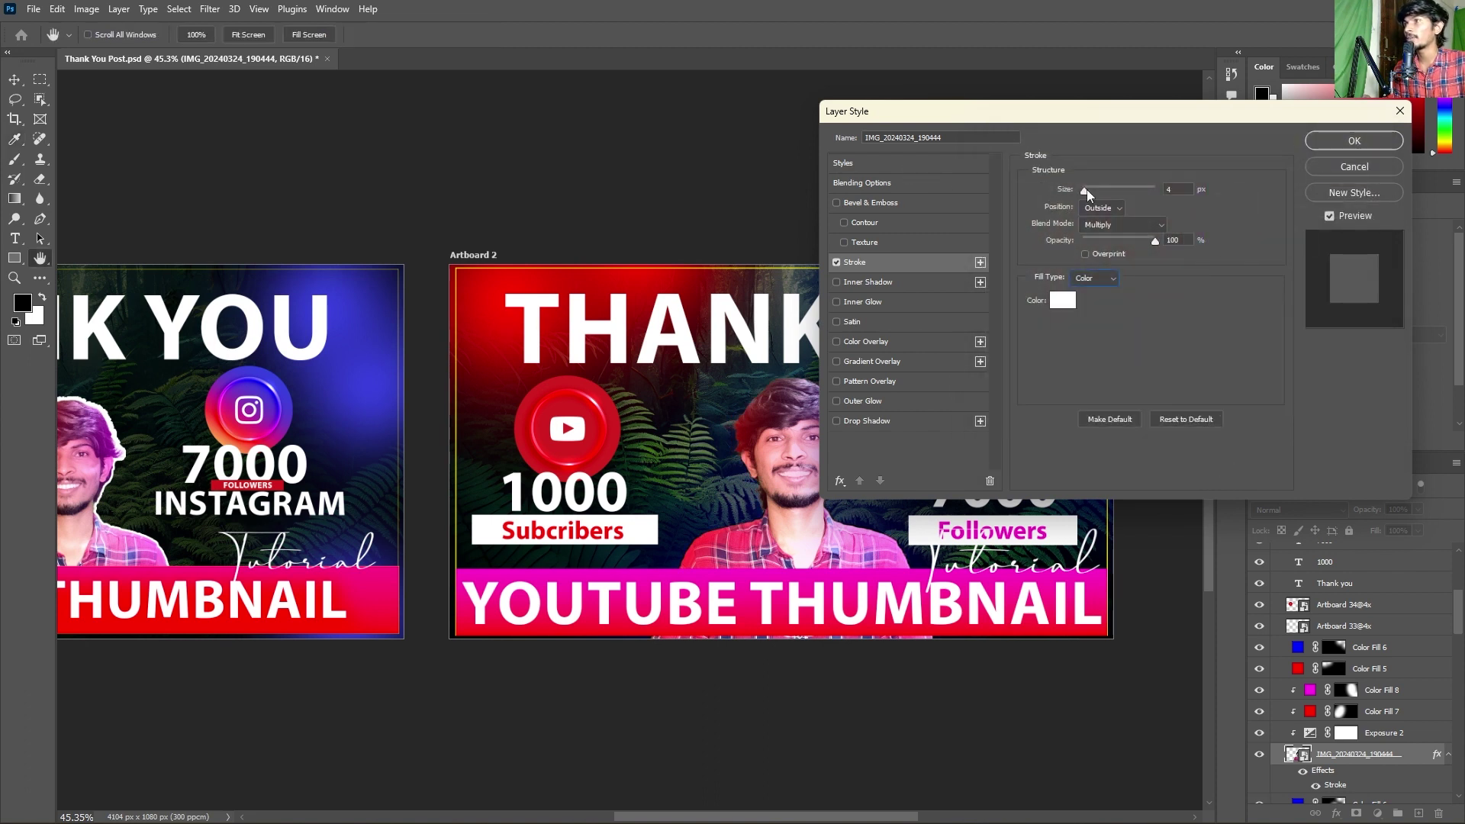
{"action": "mouse_move", "coordinate": [1097, 188]}
{"action": "left_mouse_down"}
{"action": "mouse_move", "coordinate": [1130, 188]}
{"action": "mouse_move", "coordinate": [1110, 190]}
{"action": "left_mouse_up"}
{"action": "left_click", "coordinate": [1095, 221]}
{"action": "left_click", "coordinate": [1081, 238]}
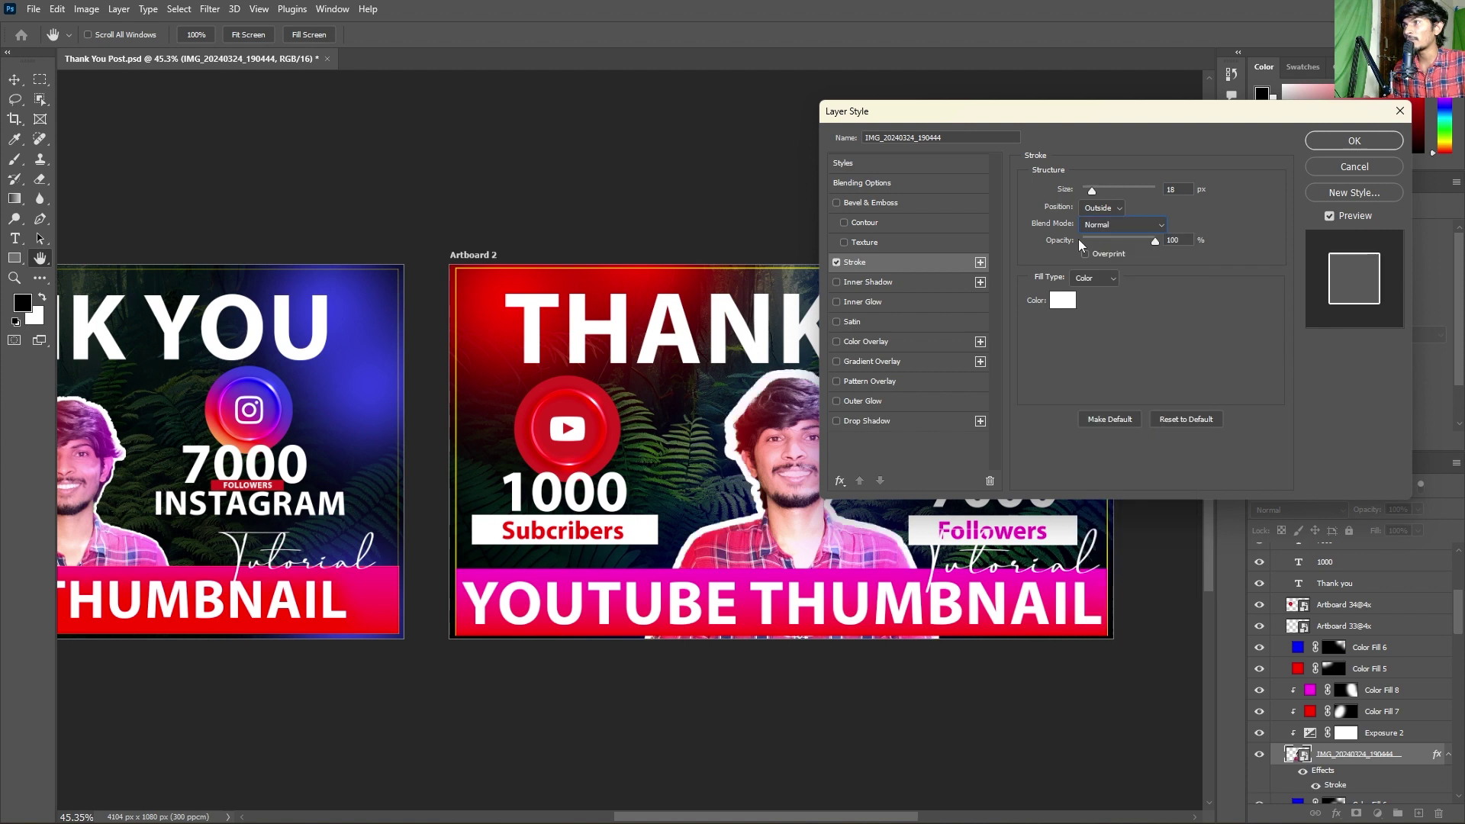
{"action": "left_click_drag", "start_coordinate": [1092, 191], "coordinate": [1087, 191]}
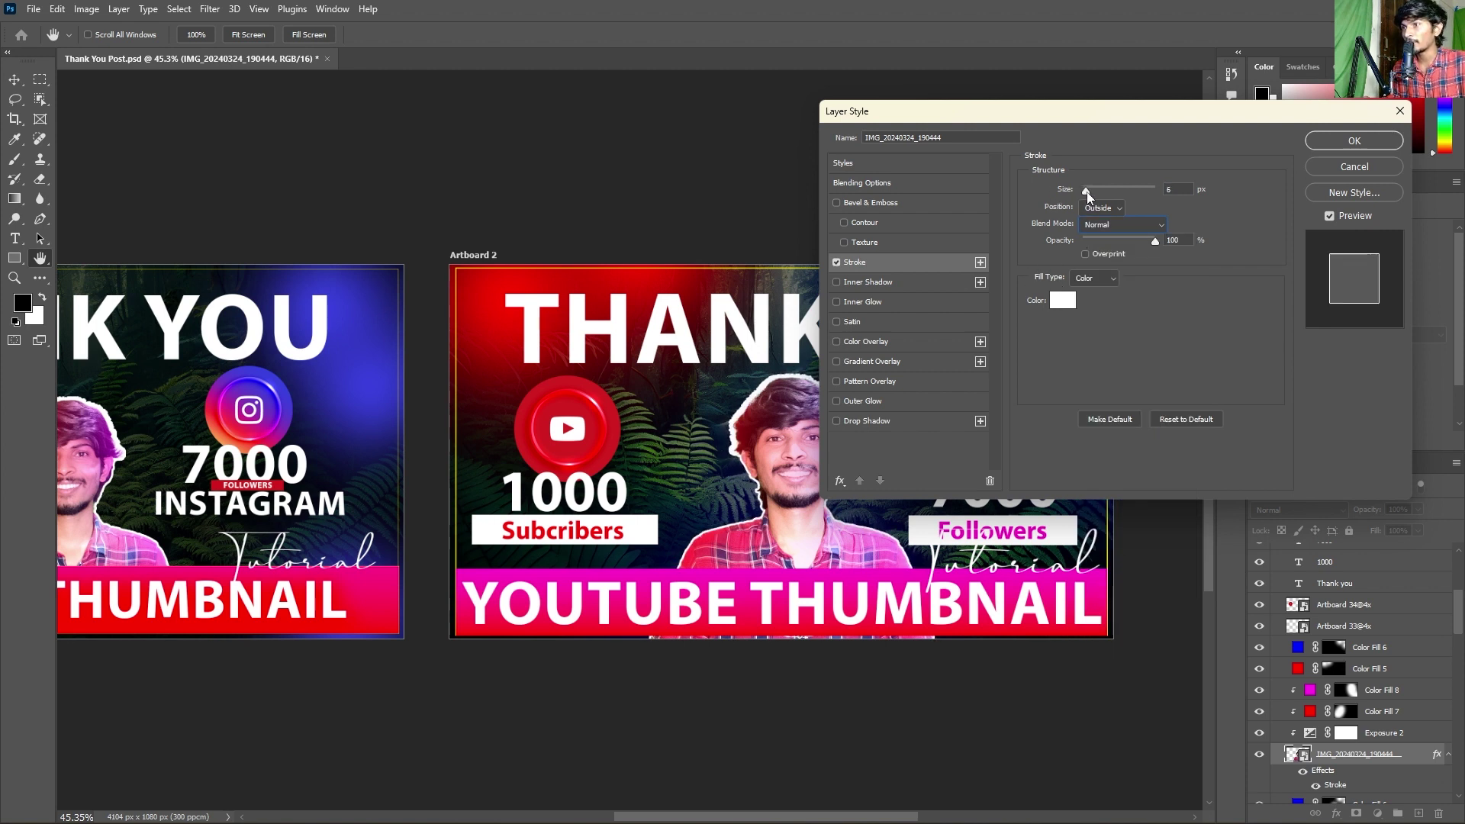
{"action": "left_click", "coordinate": [1348, 141]}
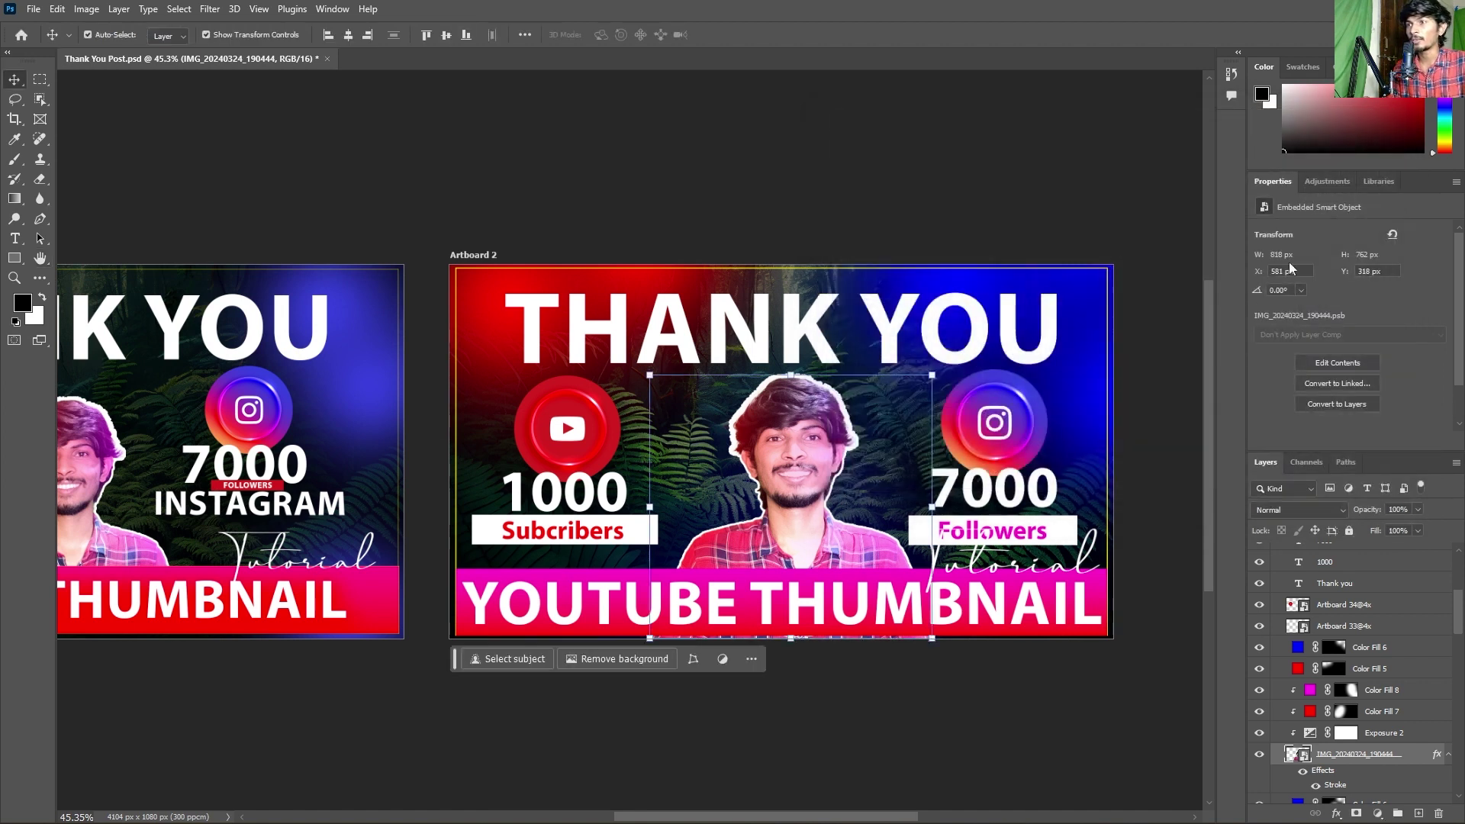
{"action": "left_click", "coordinate": [721, 126]}
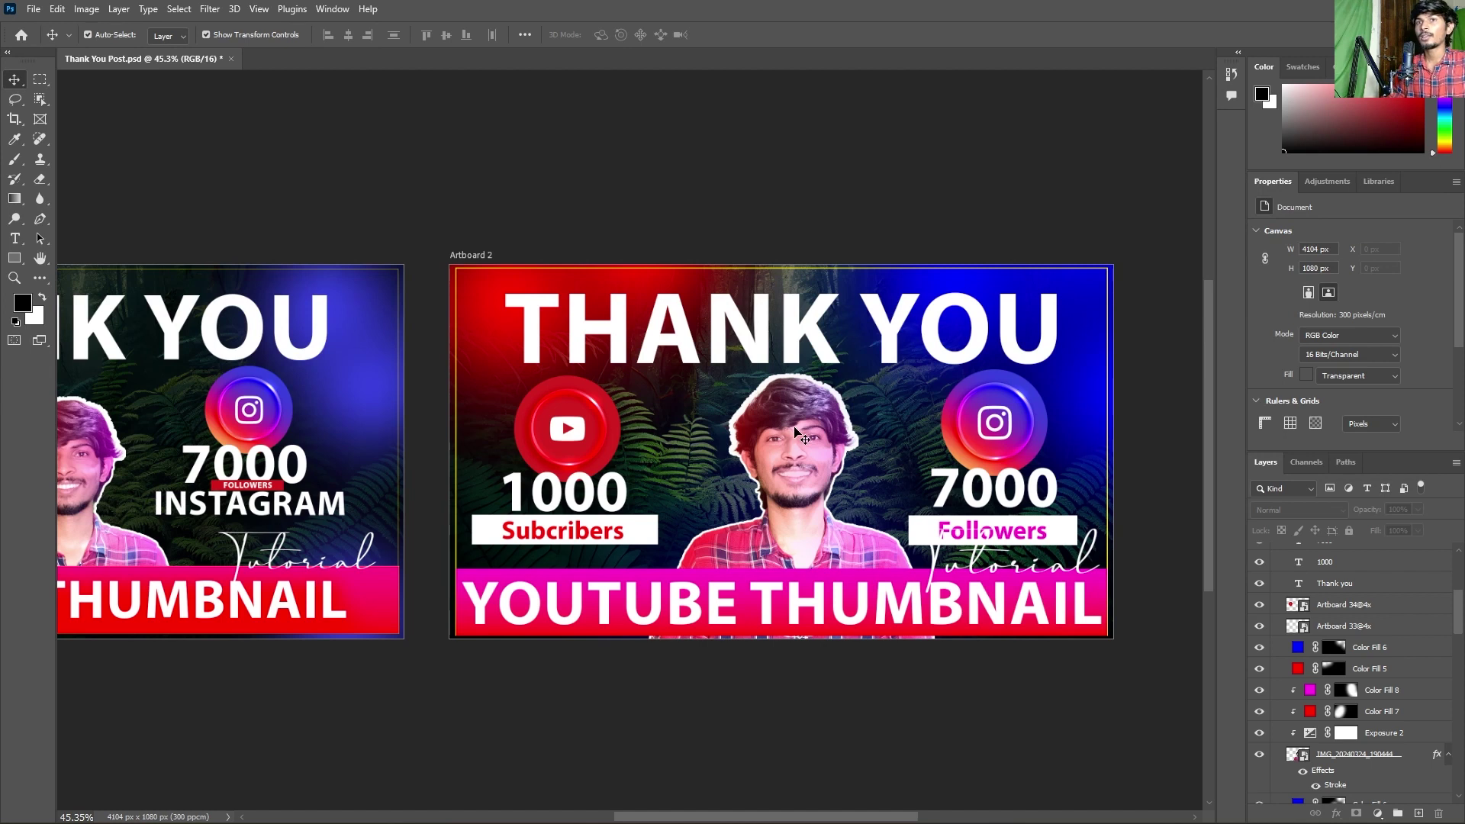
{"action": "left_click_drag", "start_coordinate": [791, 447], "coordinate": [763, 403]}
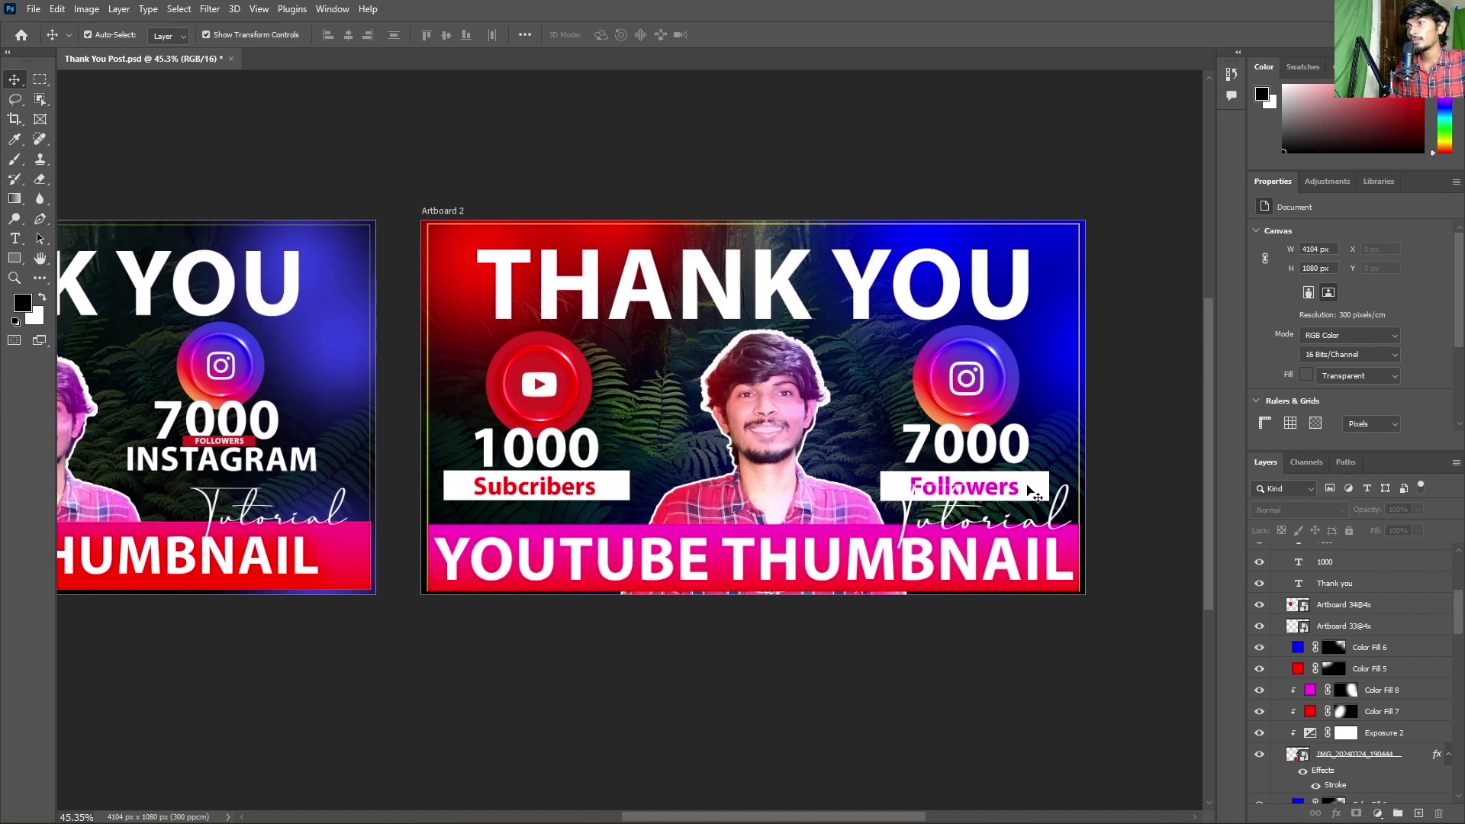
{"action": "left_click", "coordinate": [1002, 489]}
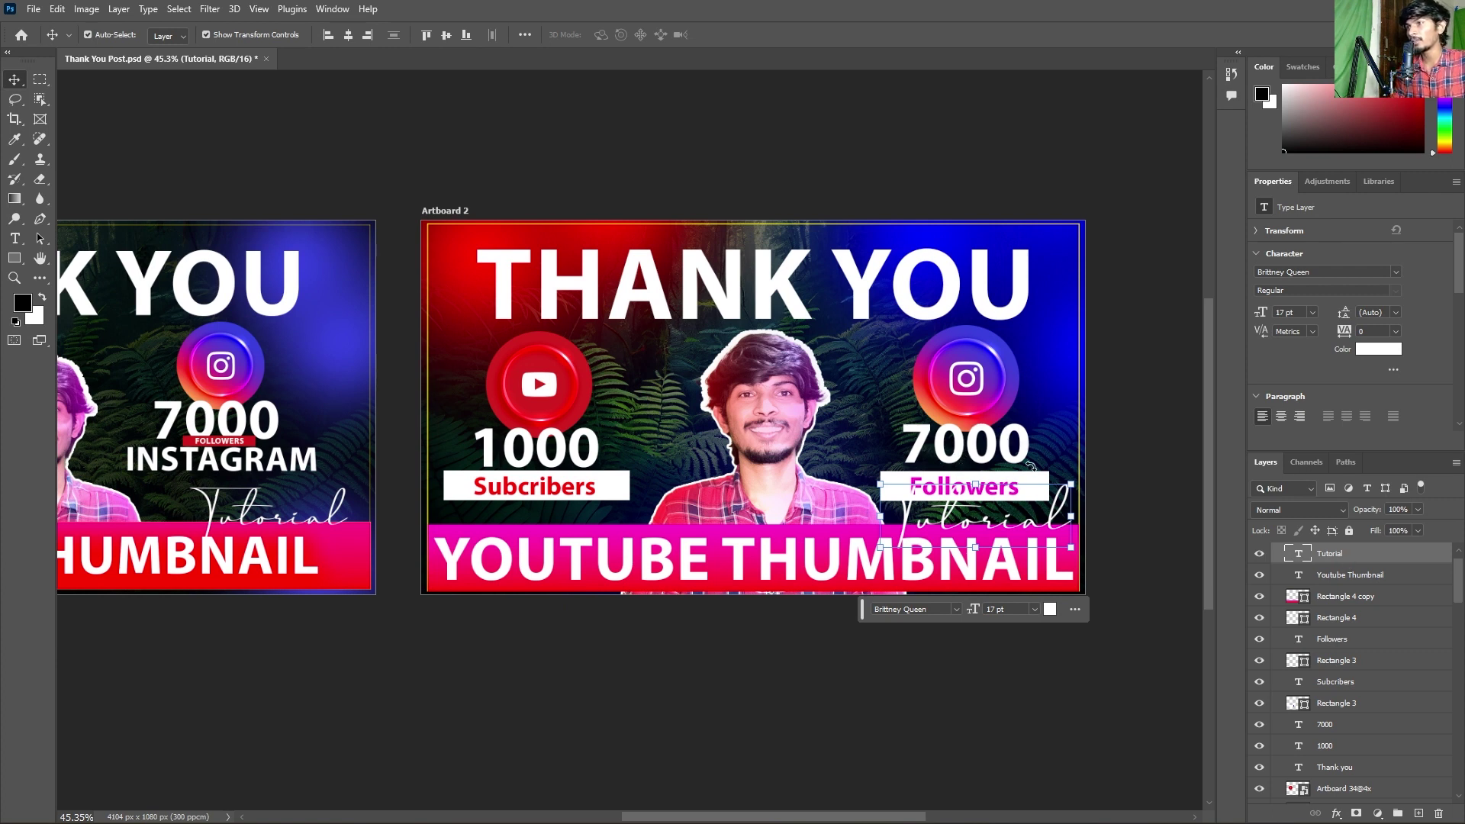
{"action": "left_click", "coordinate": [1311, 585]}
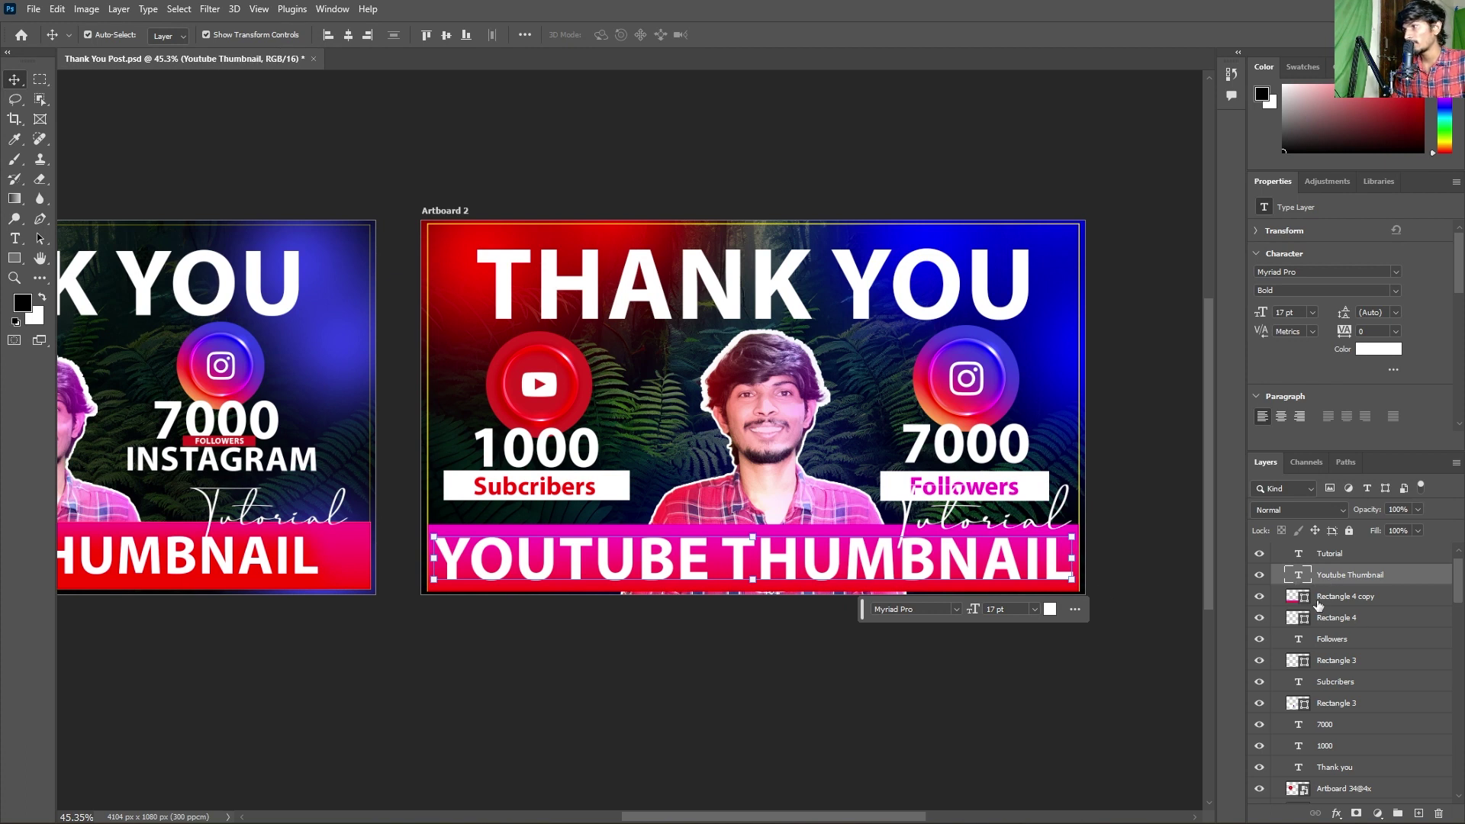
{"action": "left_click", "coordinate": [1334, 618]}
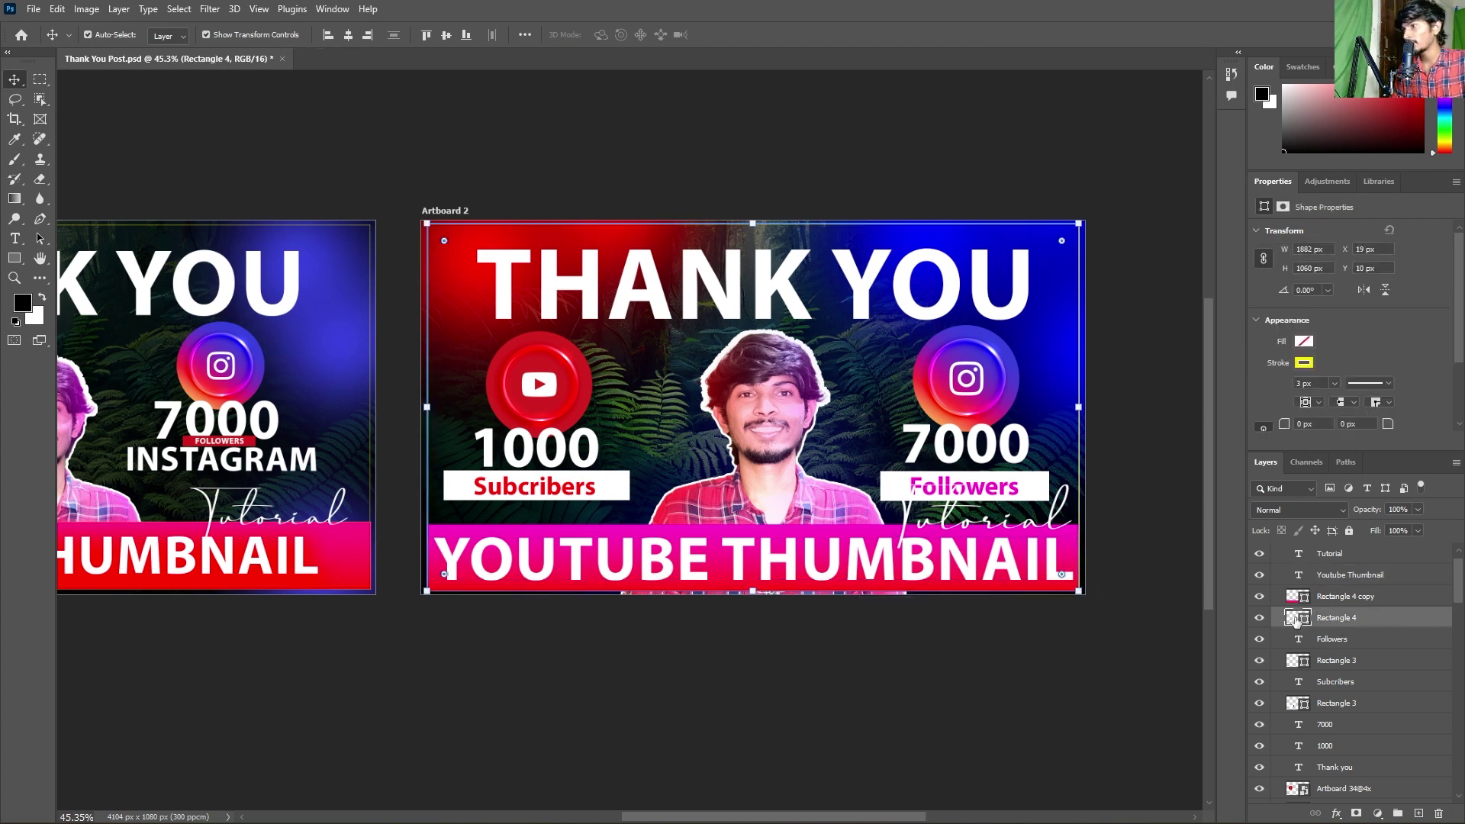
{"action": "left_click", "coordinate": [1332, 641]}
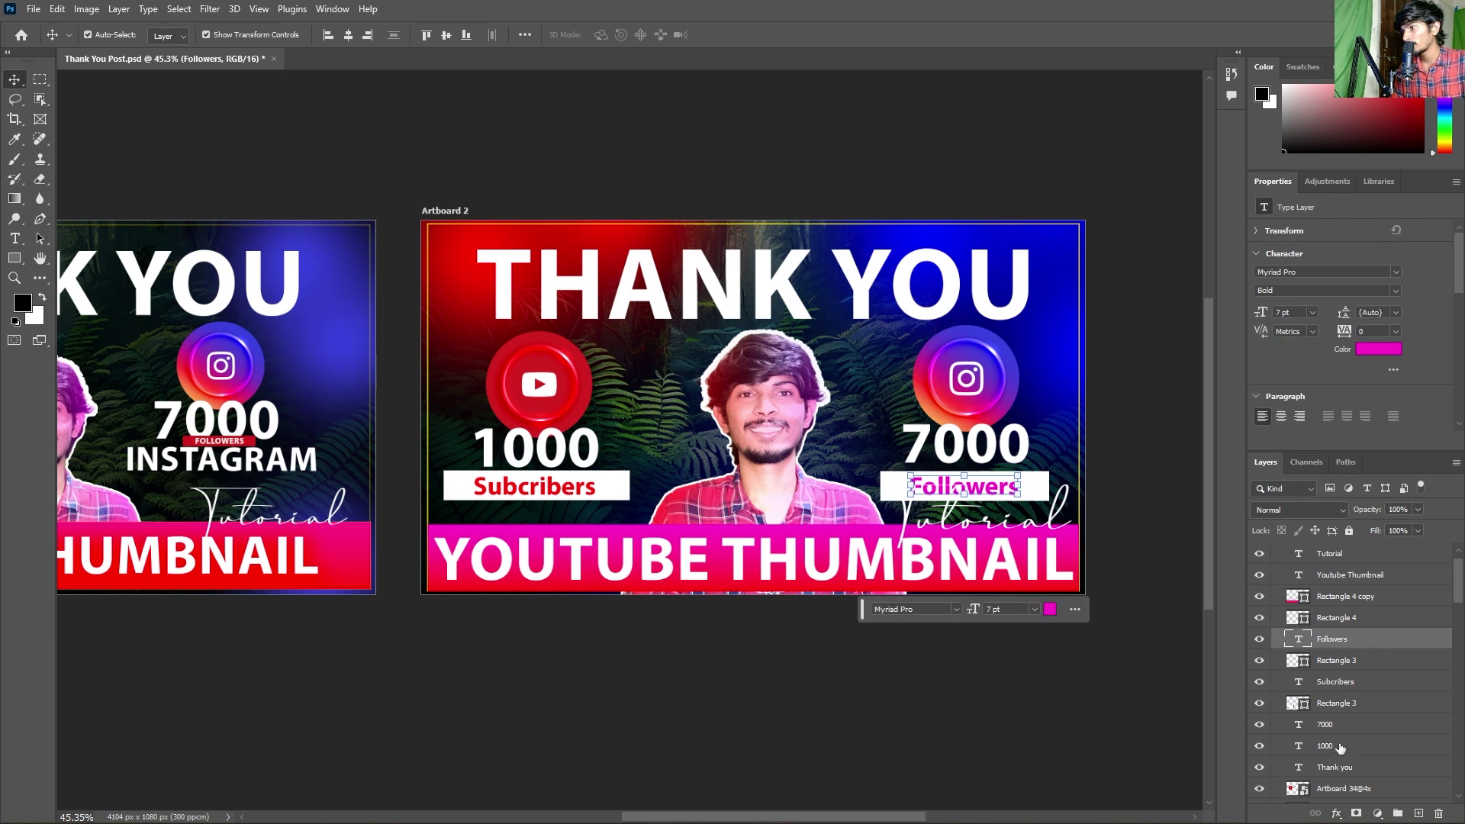
{"action": "left_click", "coordinate": [1343, 769], "text": "shift"}
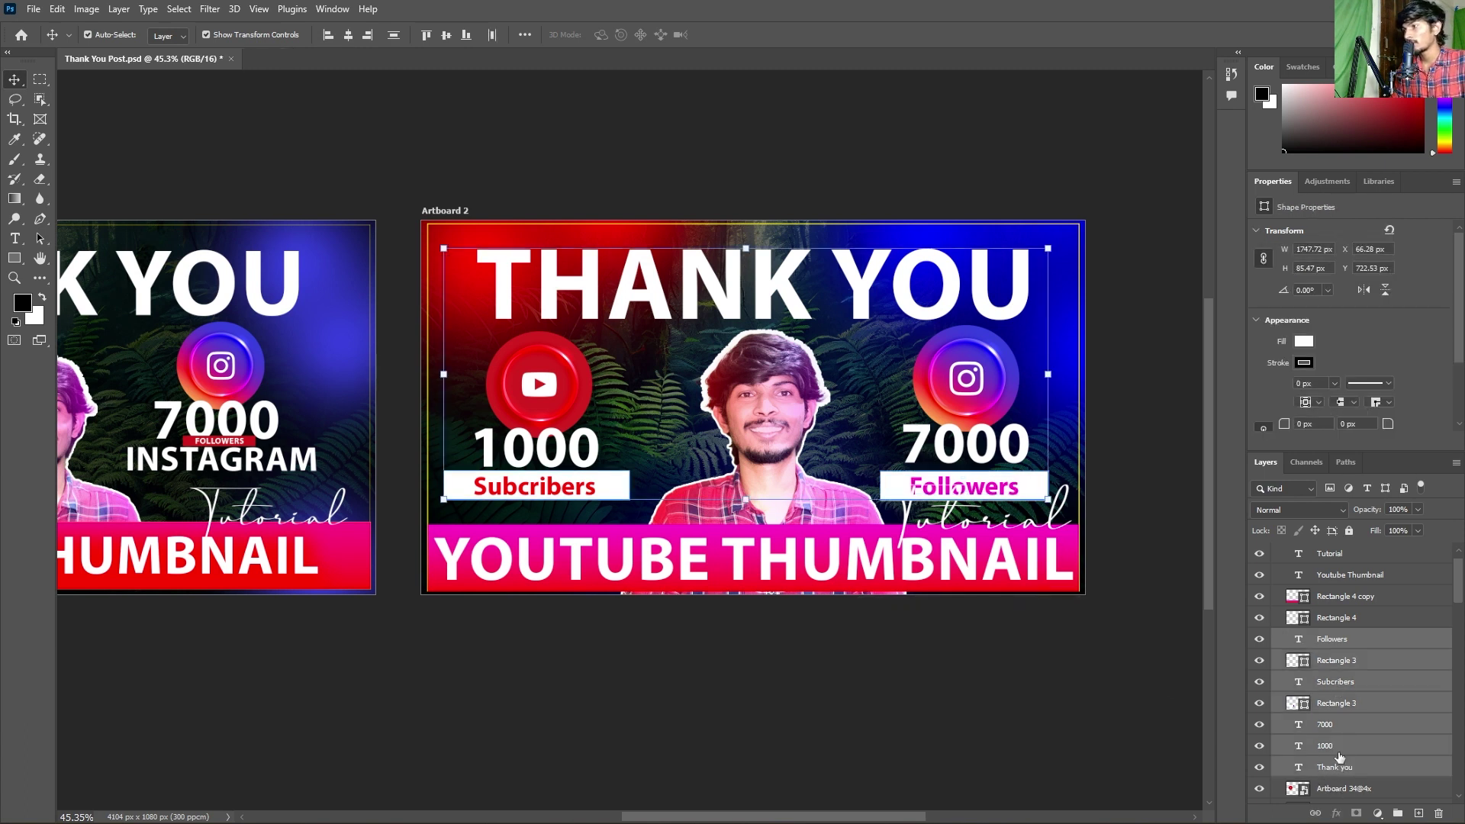
- Scale the icons, counts and label bars to about 86% together and nudge them up
{"action": "left_click", "coordinate": [1339, 748]}
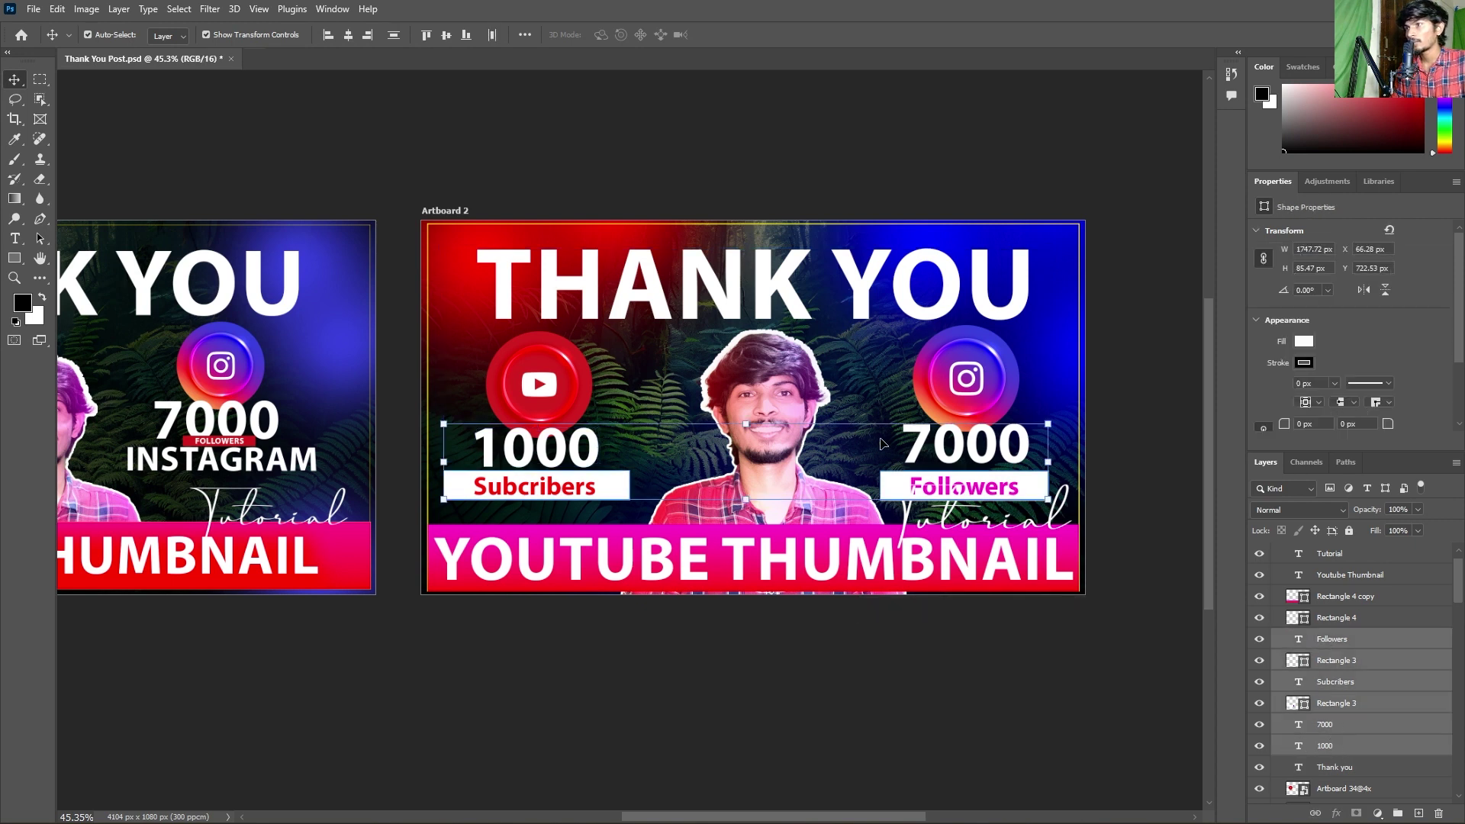
{"action": "left_click", "coordinate": [964, 376], "text": "shift"}
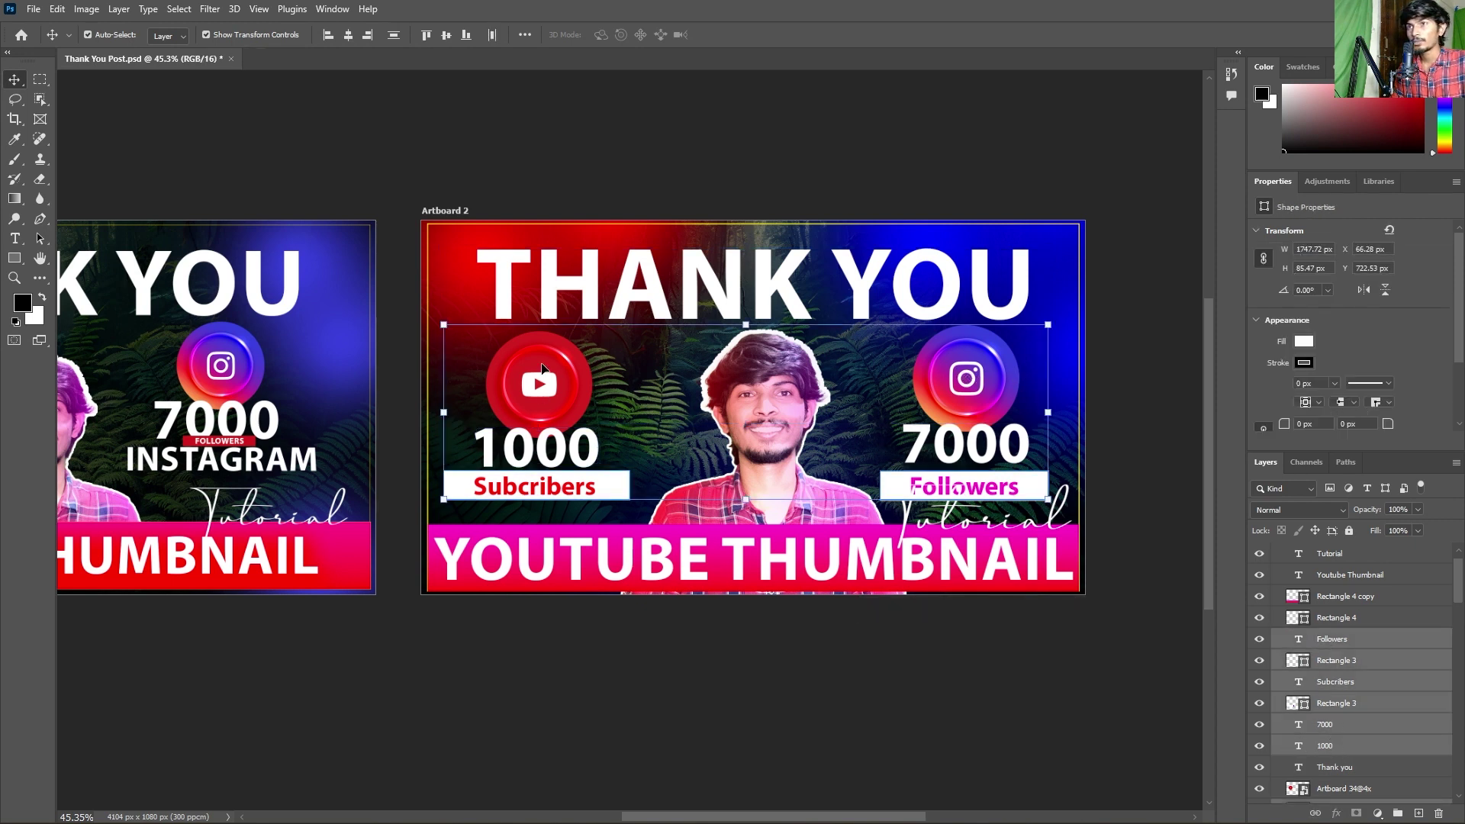
{"action": "left_click", "coordinate": [540, 370], "text": "shift"}
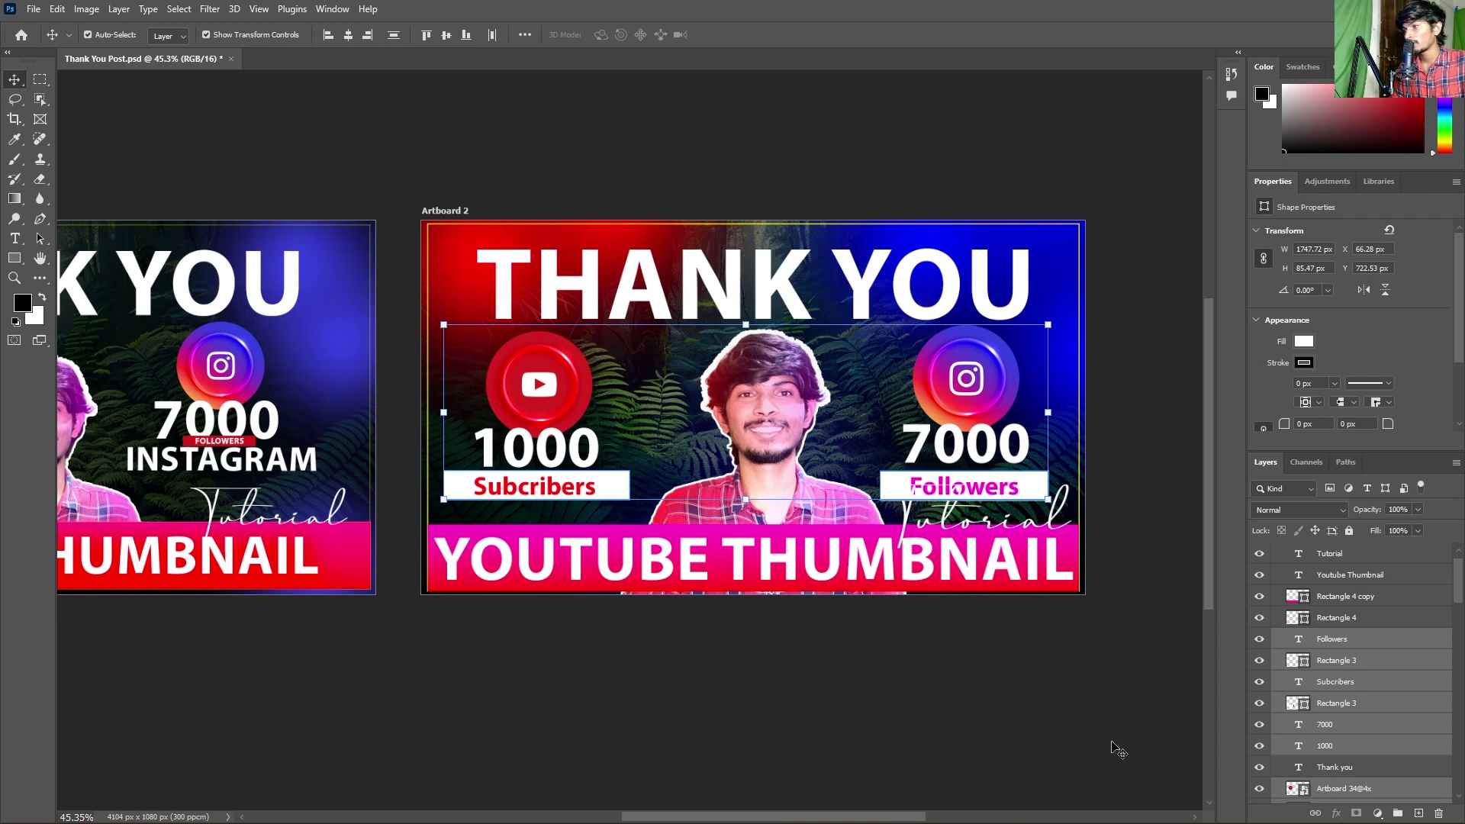
{"action": "left_click_drag", "start_coordinate": [443, 319], "coordinate": [532, 358]}
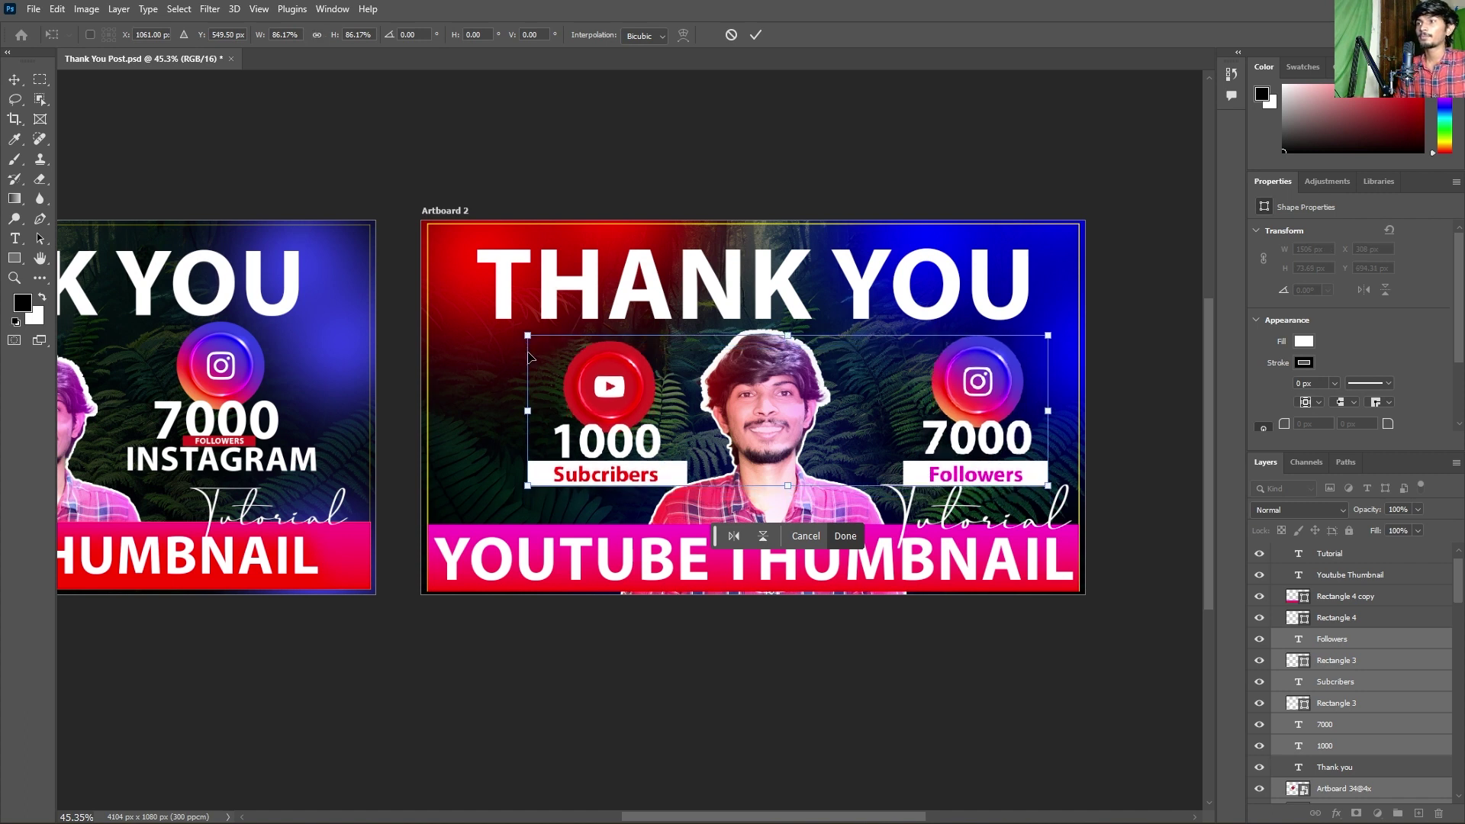
{"action": "key", "text": "shift+Left"}
{"action": "key", "text": "shift+Up"}
{"action": "key", "text": "shift+Up"}
{"action": "key", "text": "shift+Up"}
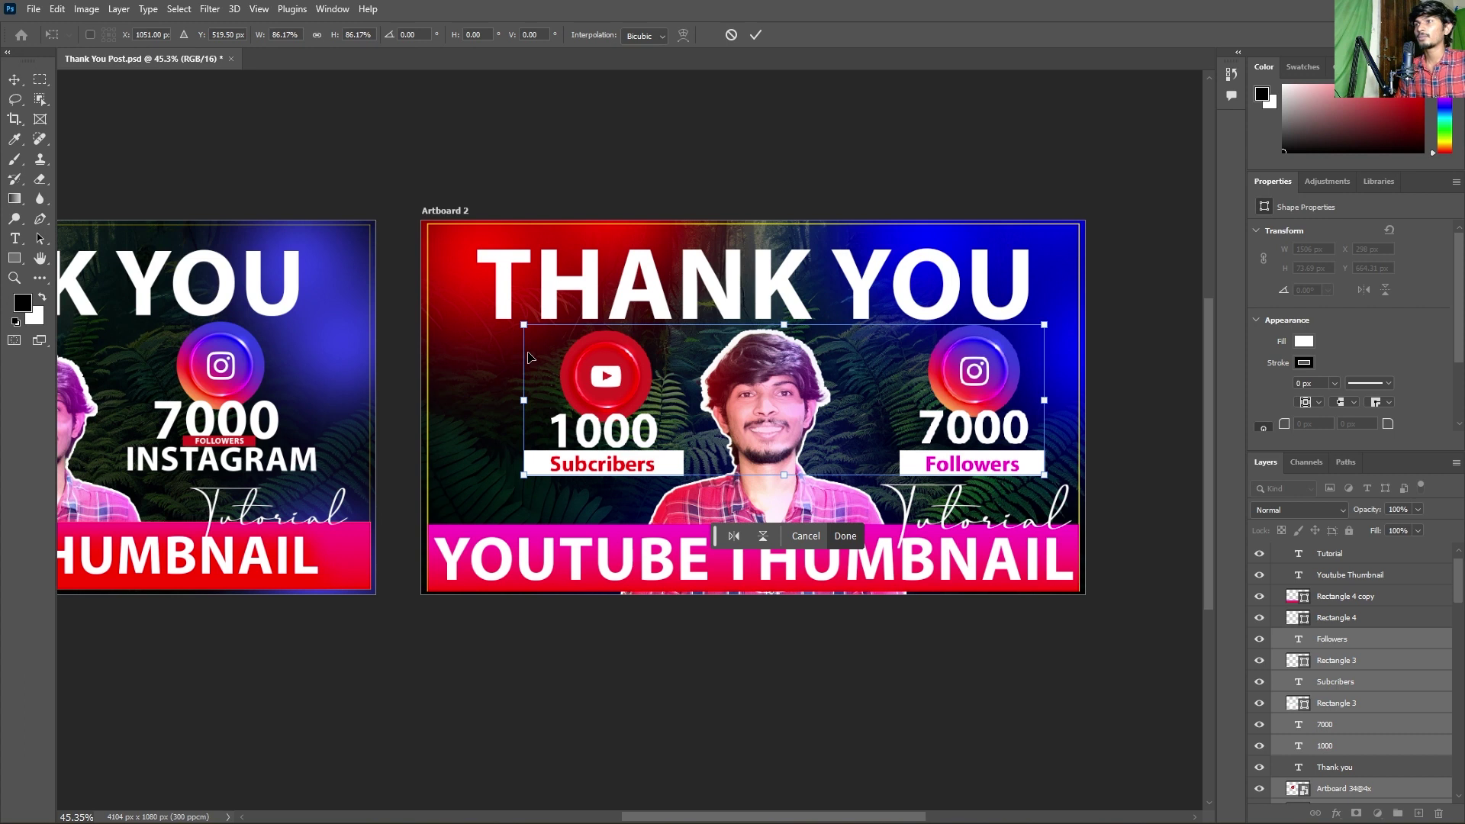
{"action": "key", "text": "Return"}
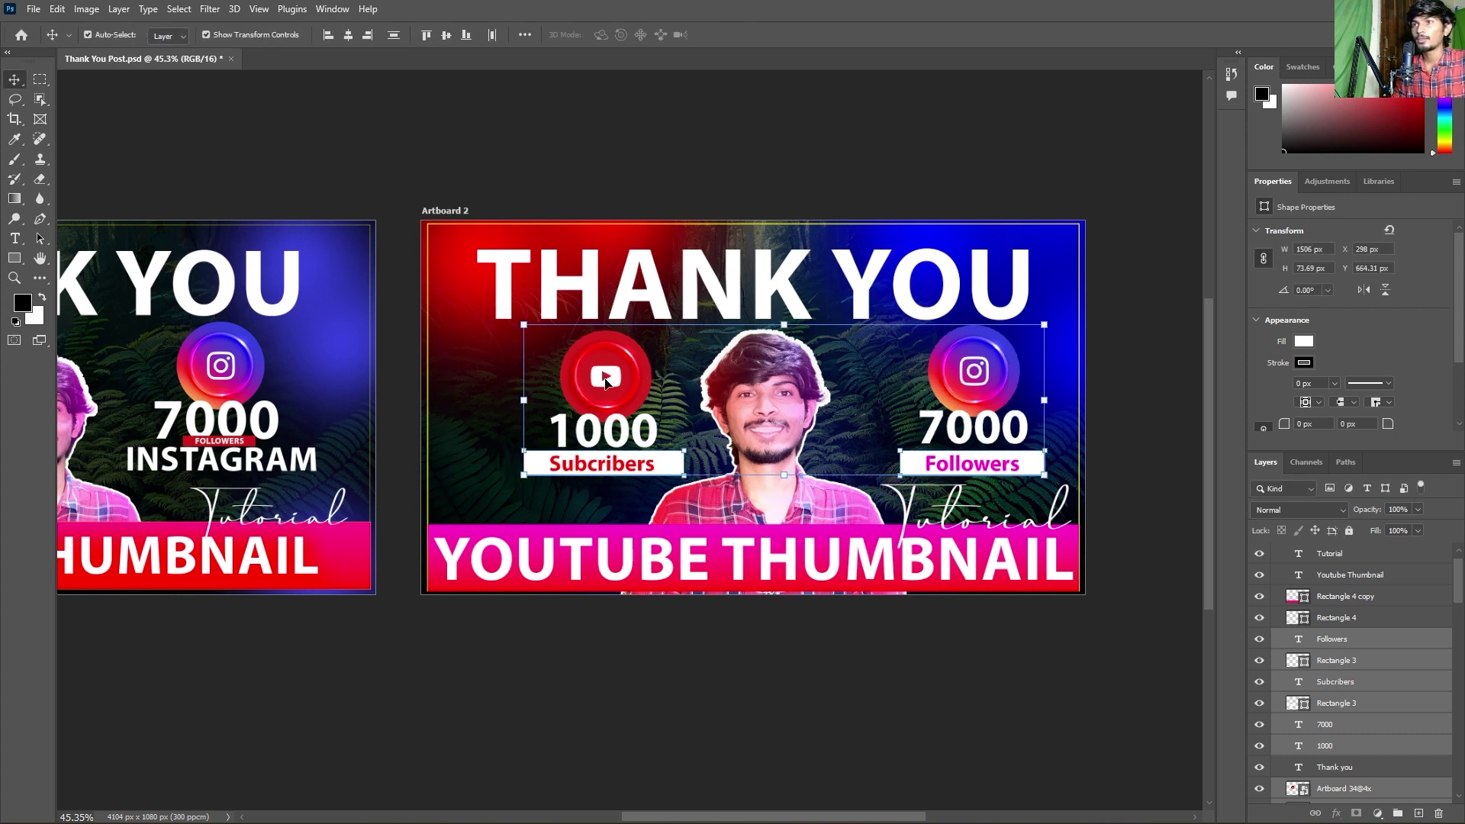
{"action": "left_click", "coordinate": [717, 714]}
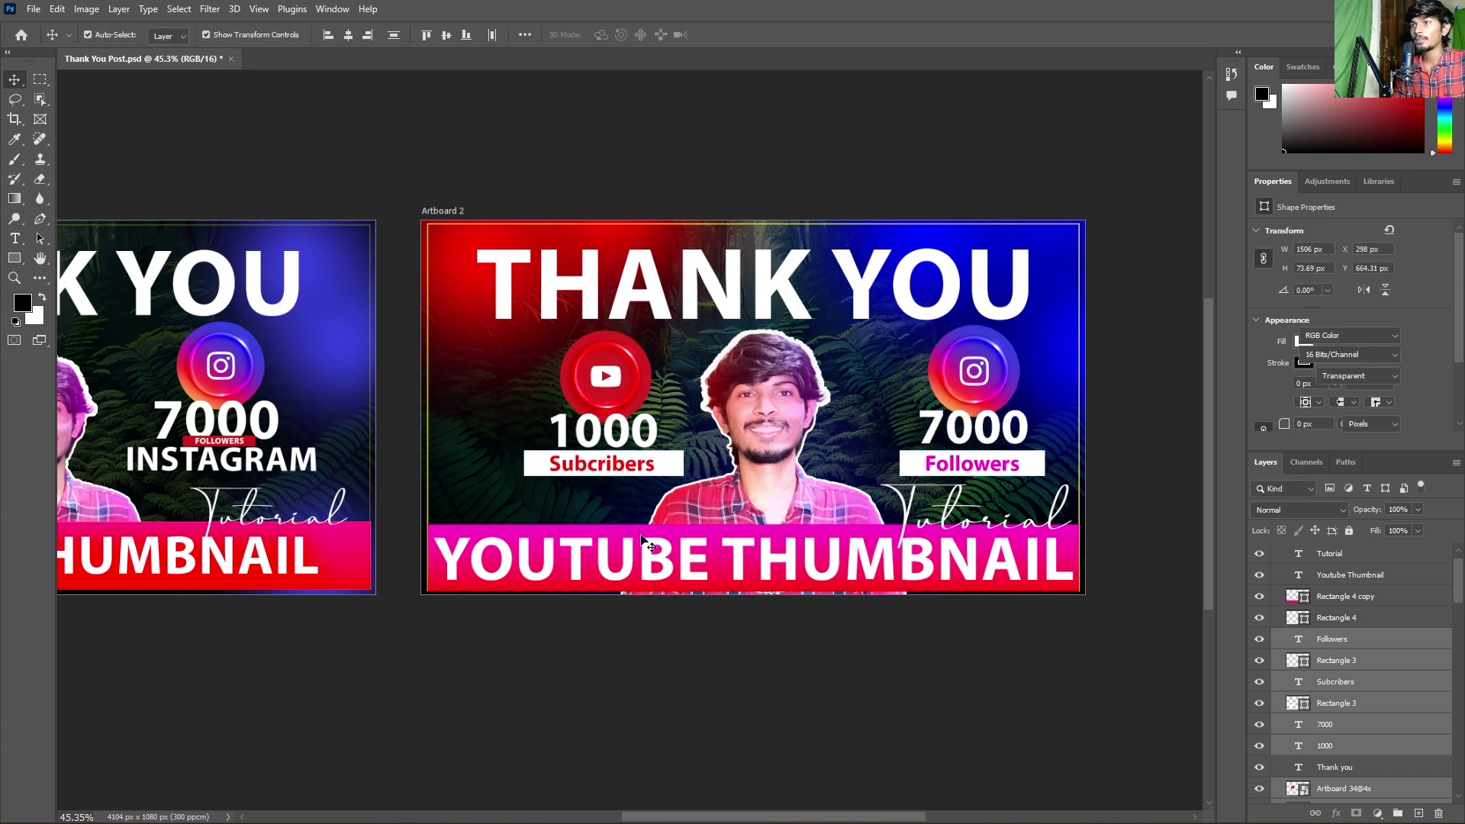
{"action": "left_click", "coordinate": [763, 414]}
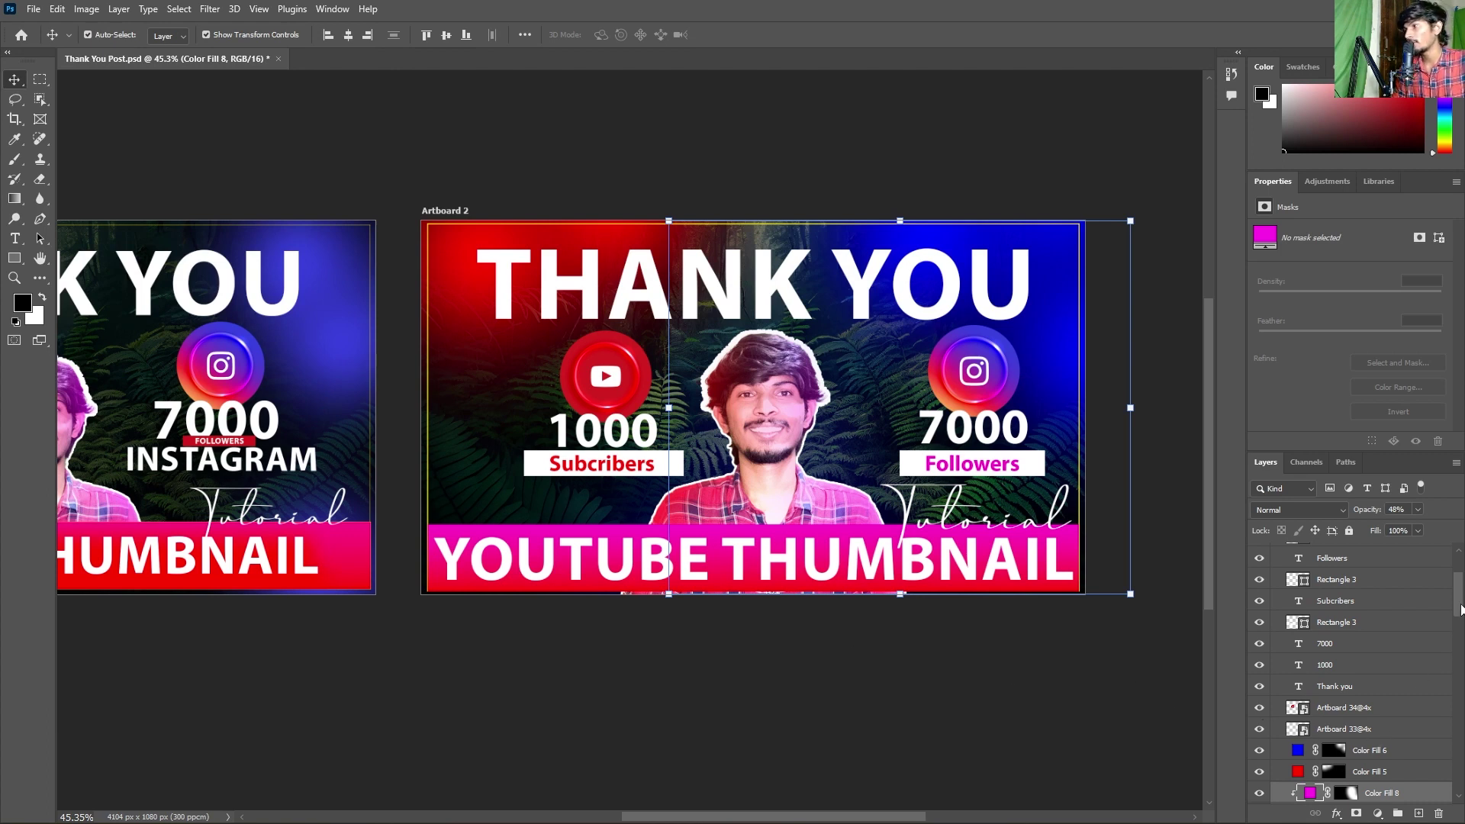
{"action": "scroll", "coordinate": [1343, 618], "scroll_direction": "down", "scroll_amount": 5}
- Mask the person photo layer to a rectangle reaching down to the artboard bottom
{"action": "left_click", "coordinate": [1330, 565]}
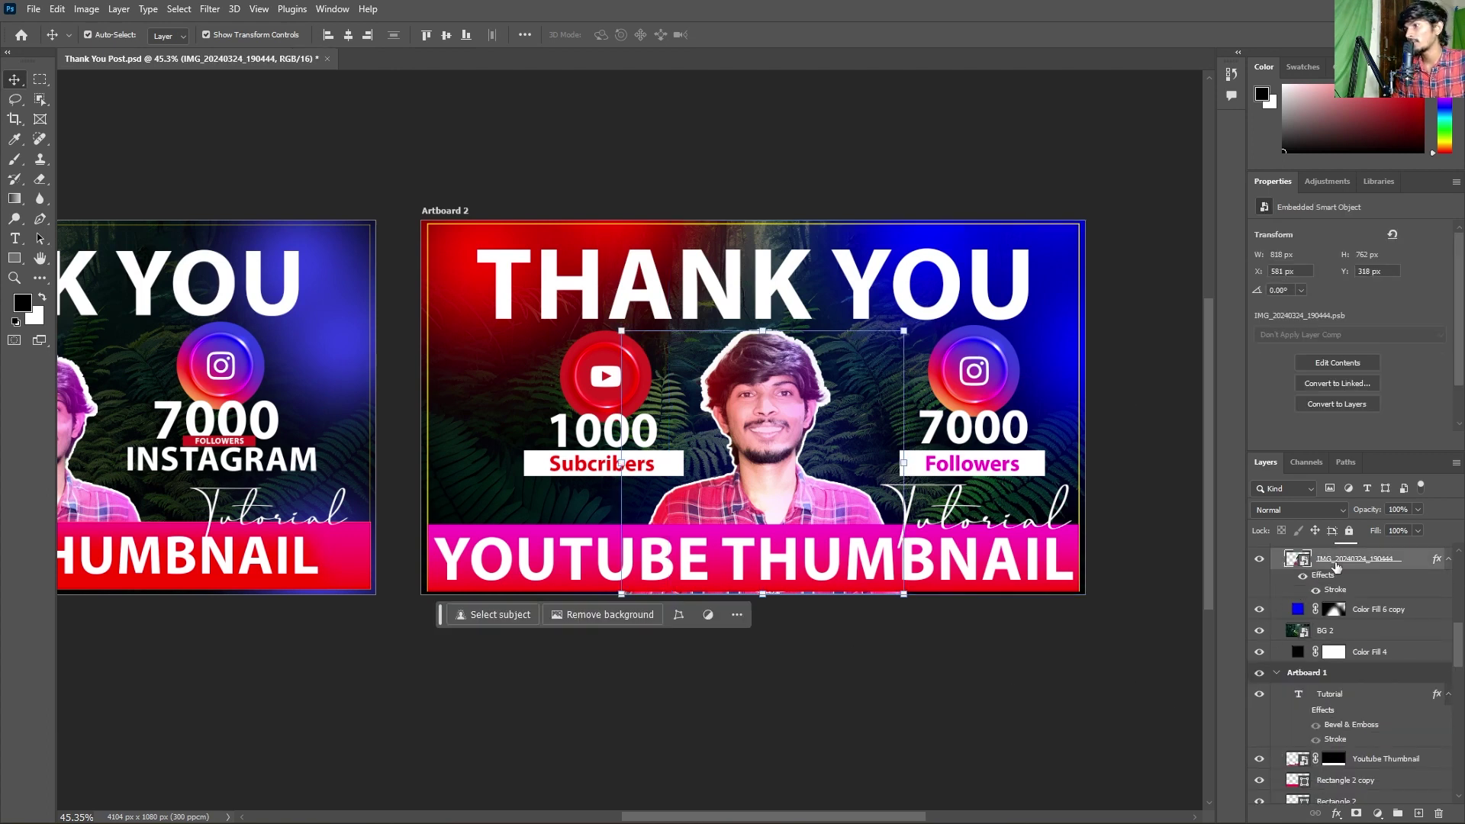
{"action": "left_click", "coordinate": [44, 82]}
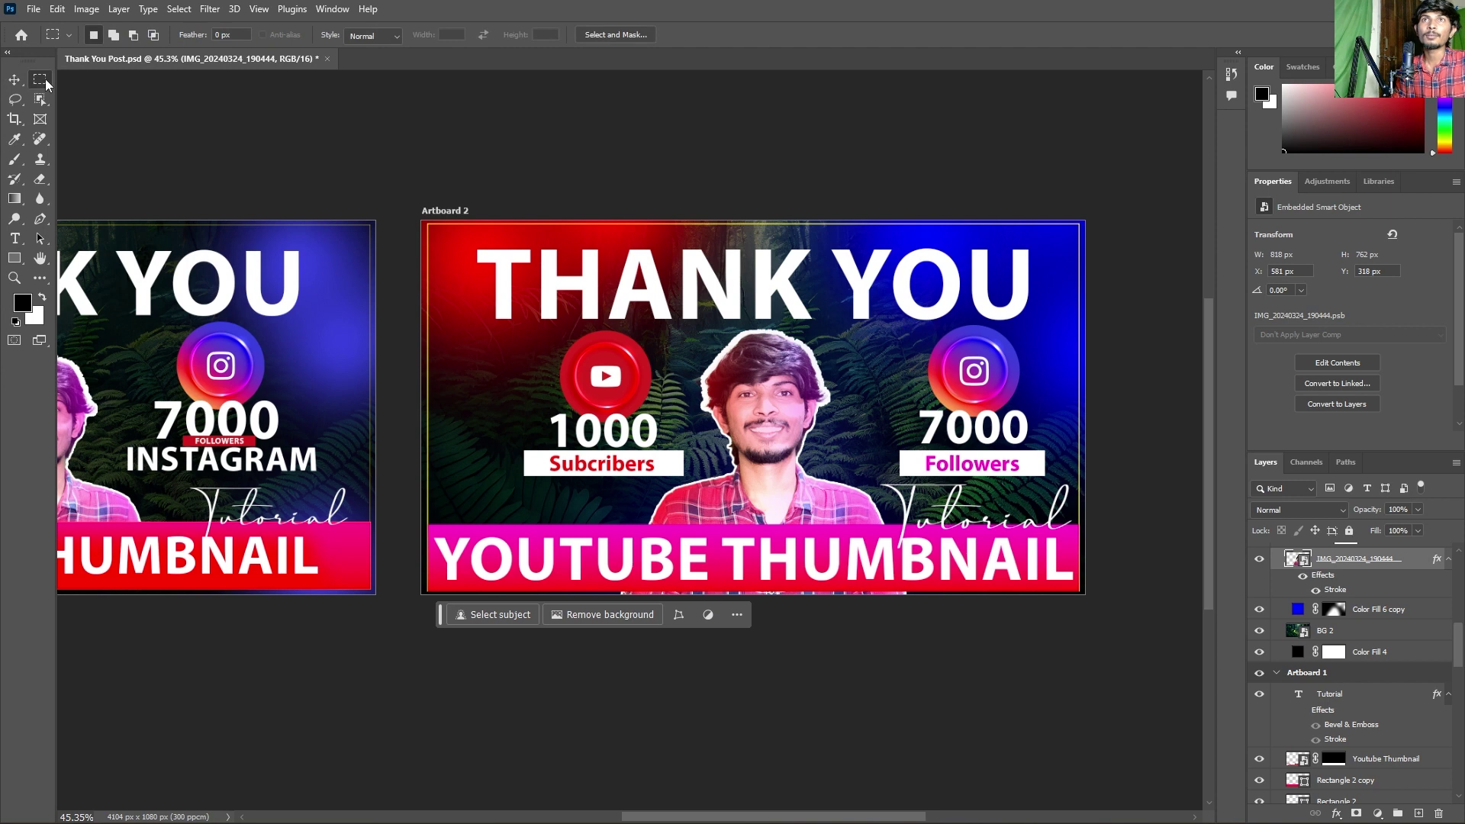
{"action": "left_click_drag", "start_coordinate": [605, 303], "coordinate": [926, 584]}
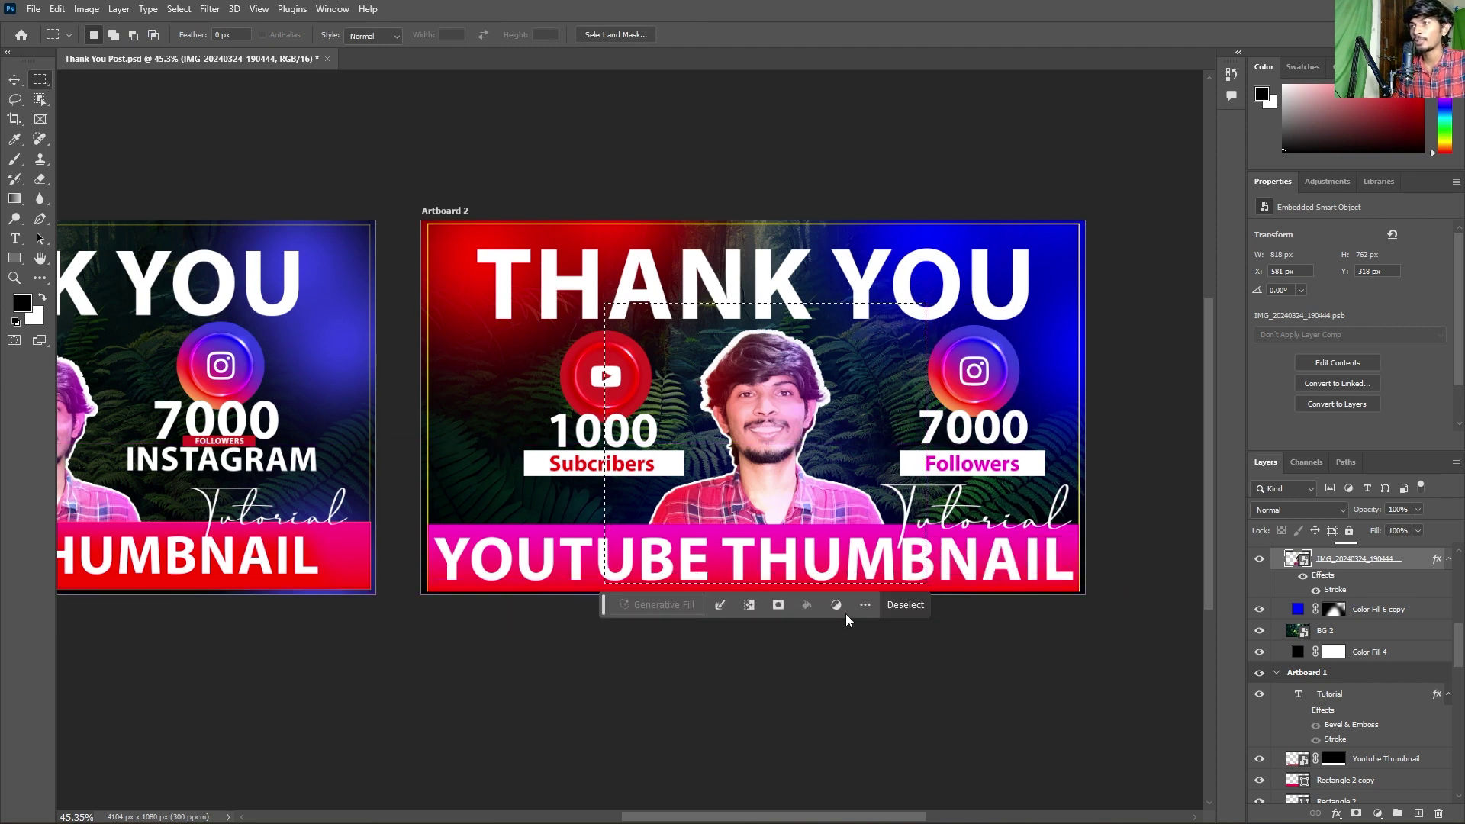
{"action": "left_click", "coordinate": [775, 607]}
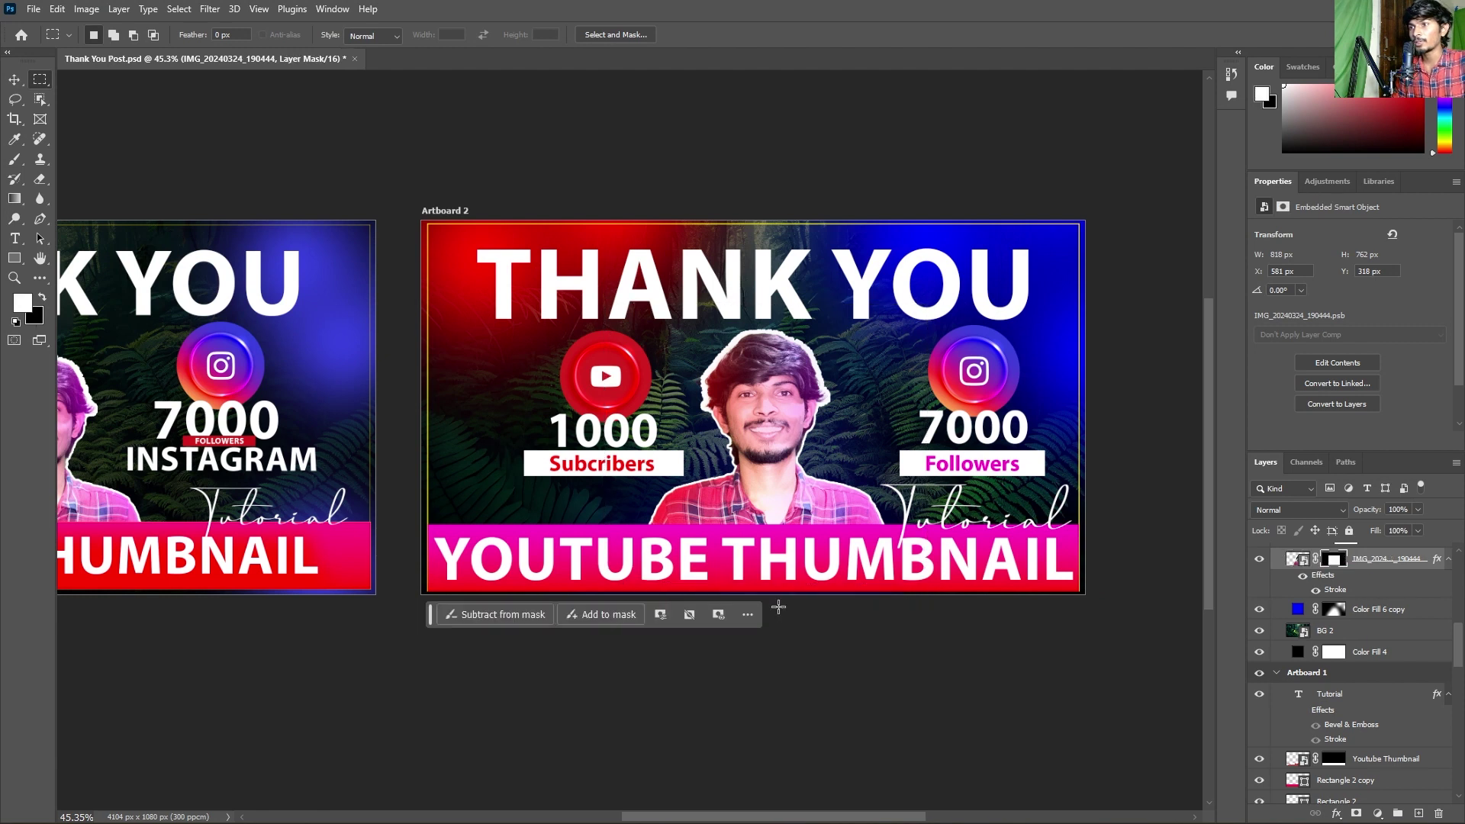
{"action": "left_click", "coordinate": [14, 79]}
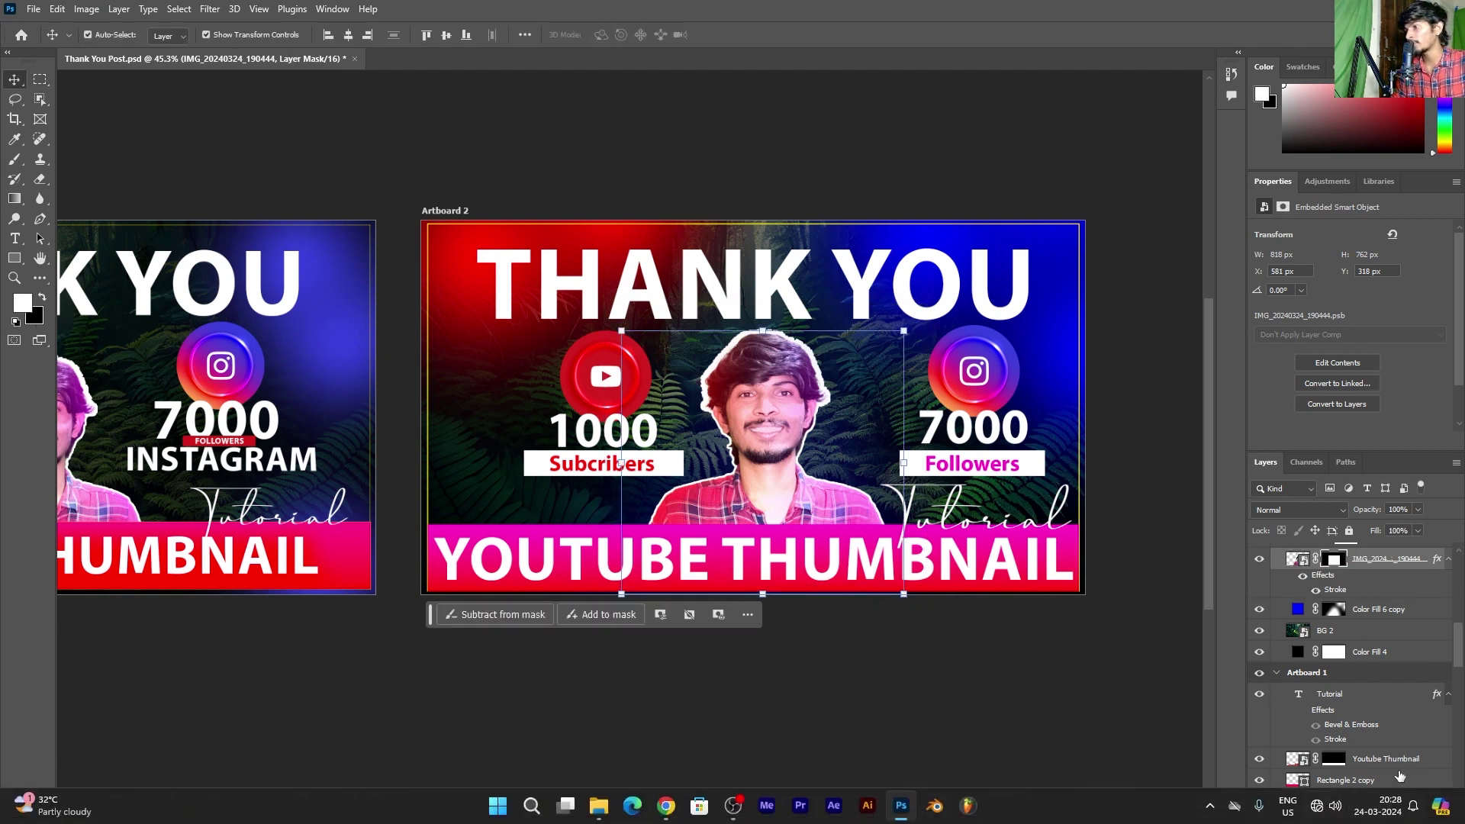
{"action": "left_click", "coordinate": [1116, 641]}
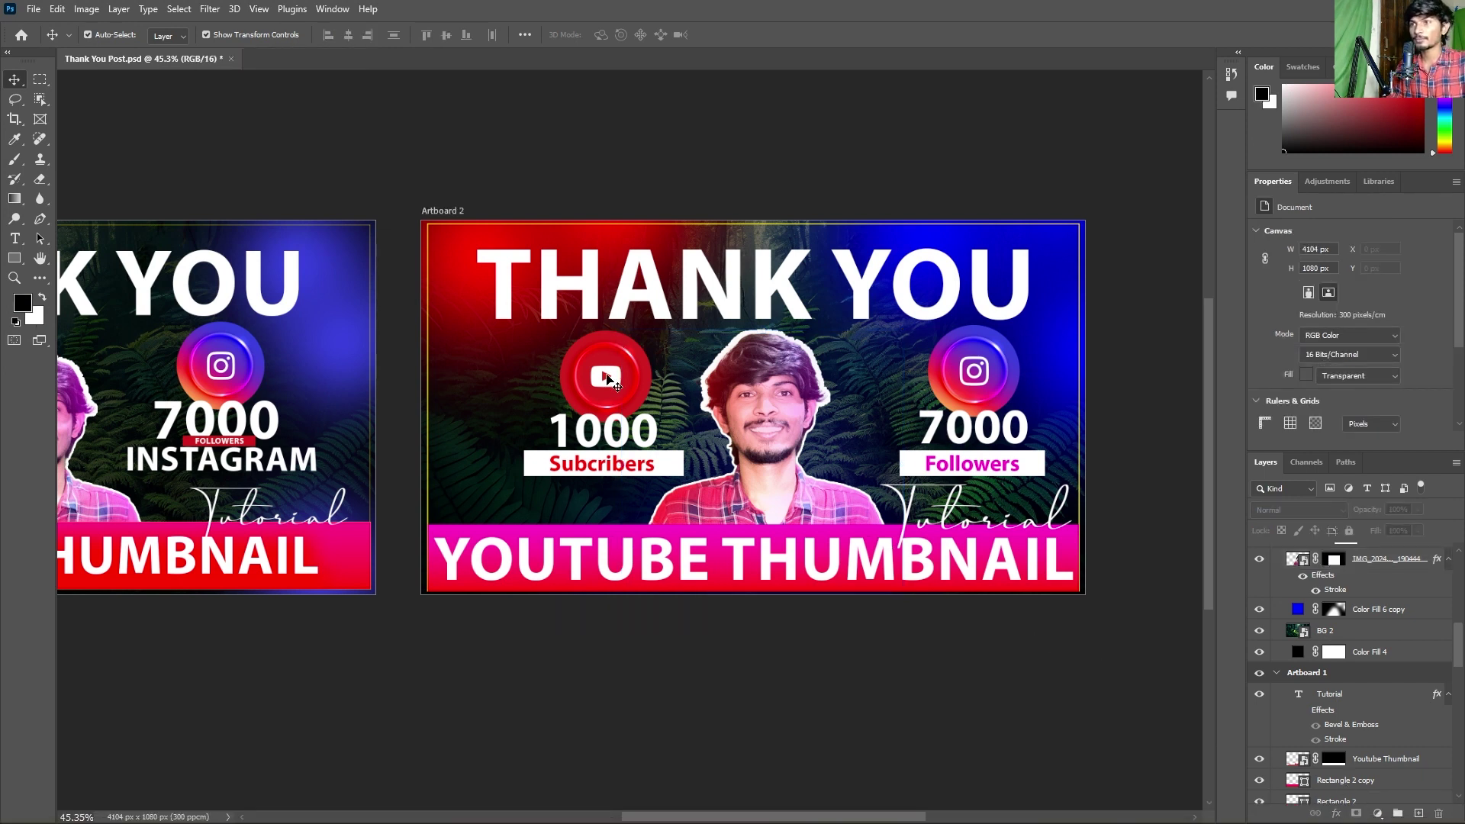
- Shift the YouTube icon, 1000 count, Subcribers label and its white box left together
{"action": "left_click", "coordinate": [602, 370]}
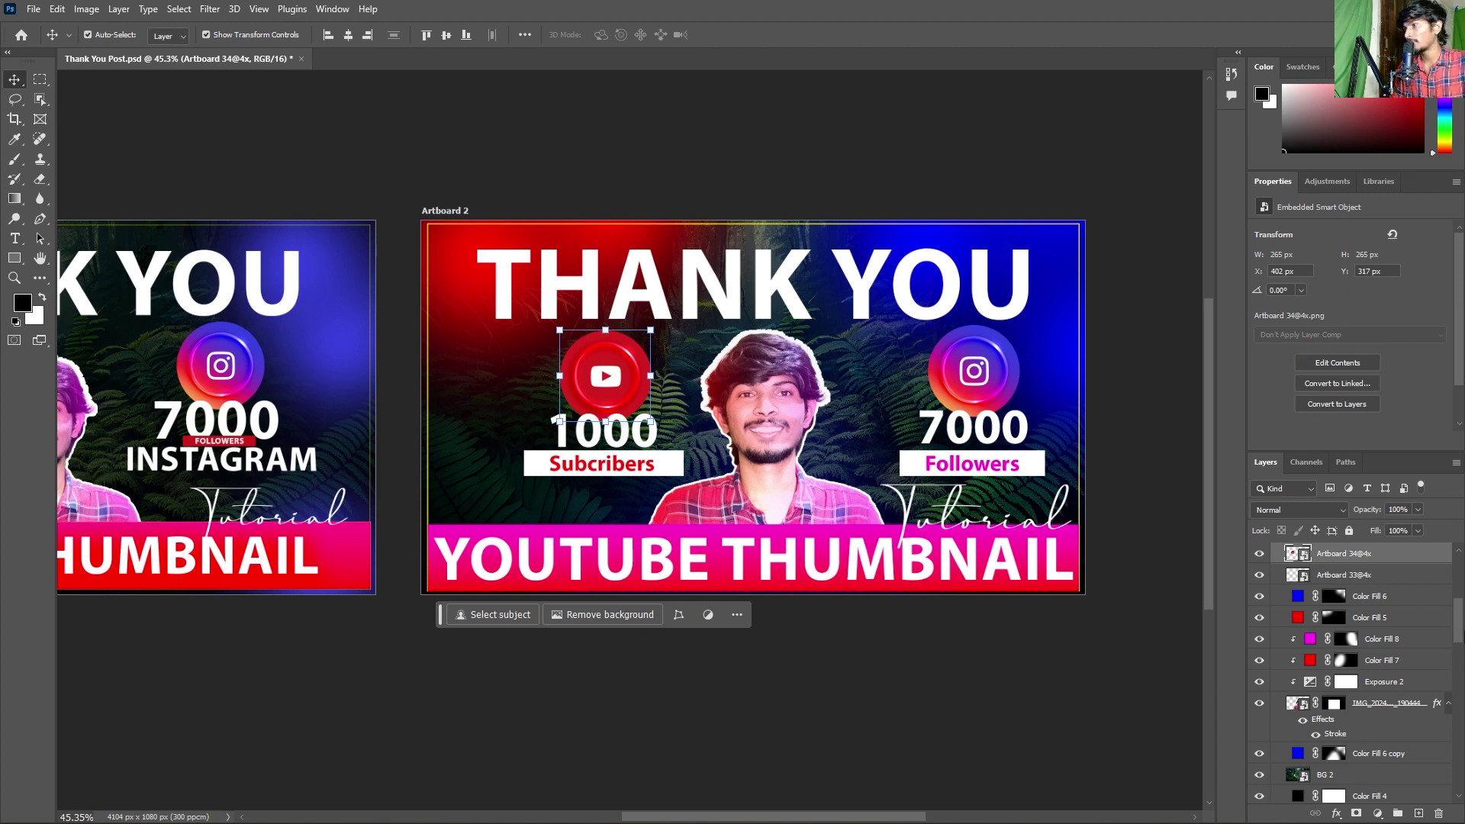
{"action": "left_click_drag", "start_coordinate": [1461, 632], "coordinate": [1461, 613]}
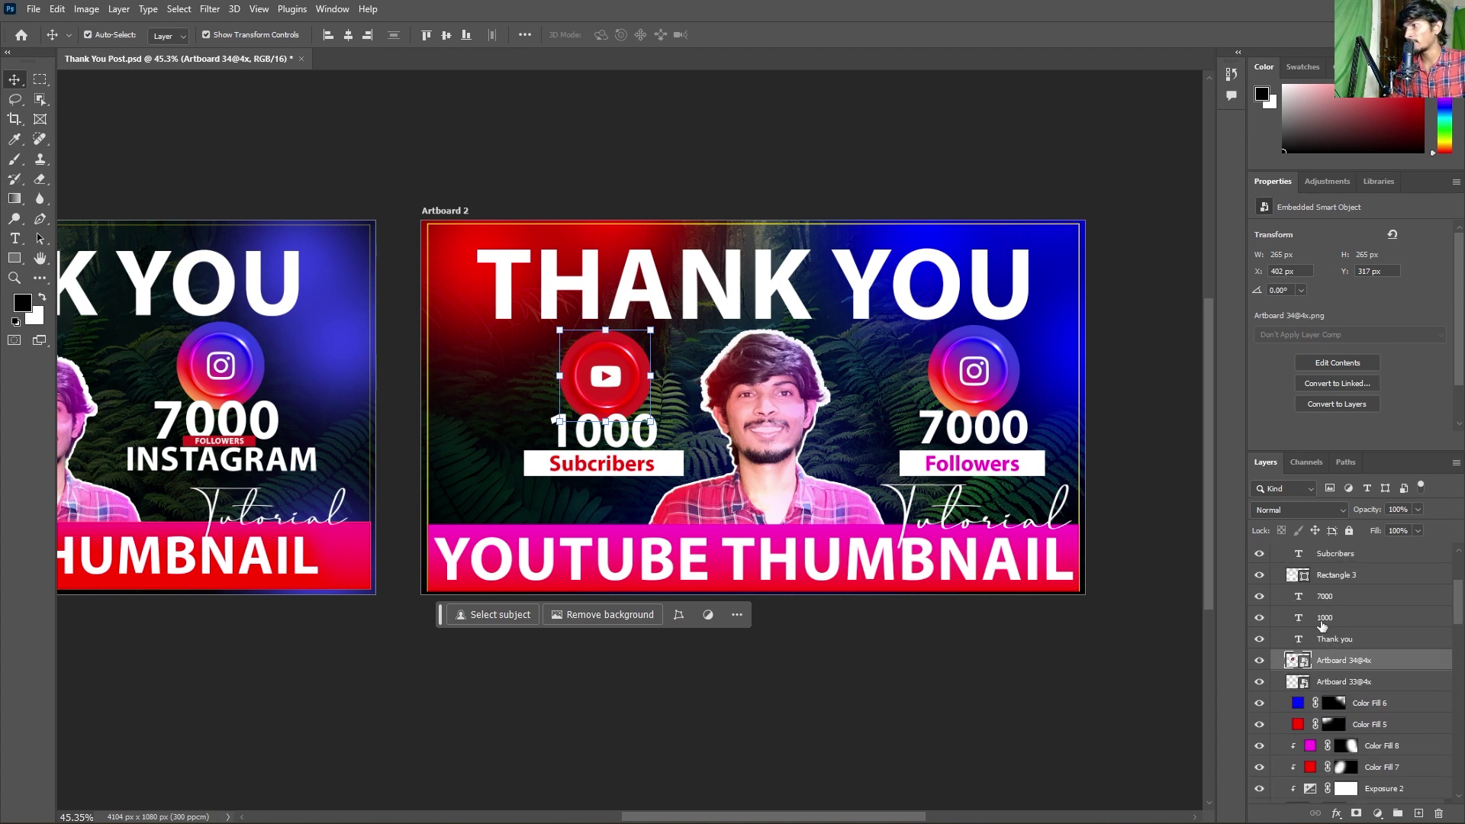
{"action": "left_click", "coordinate": [1327, 619], "text": "ctrl"}
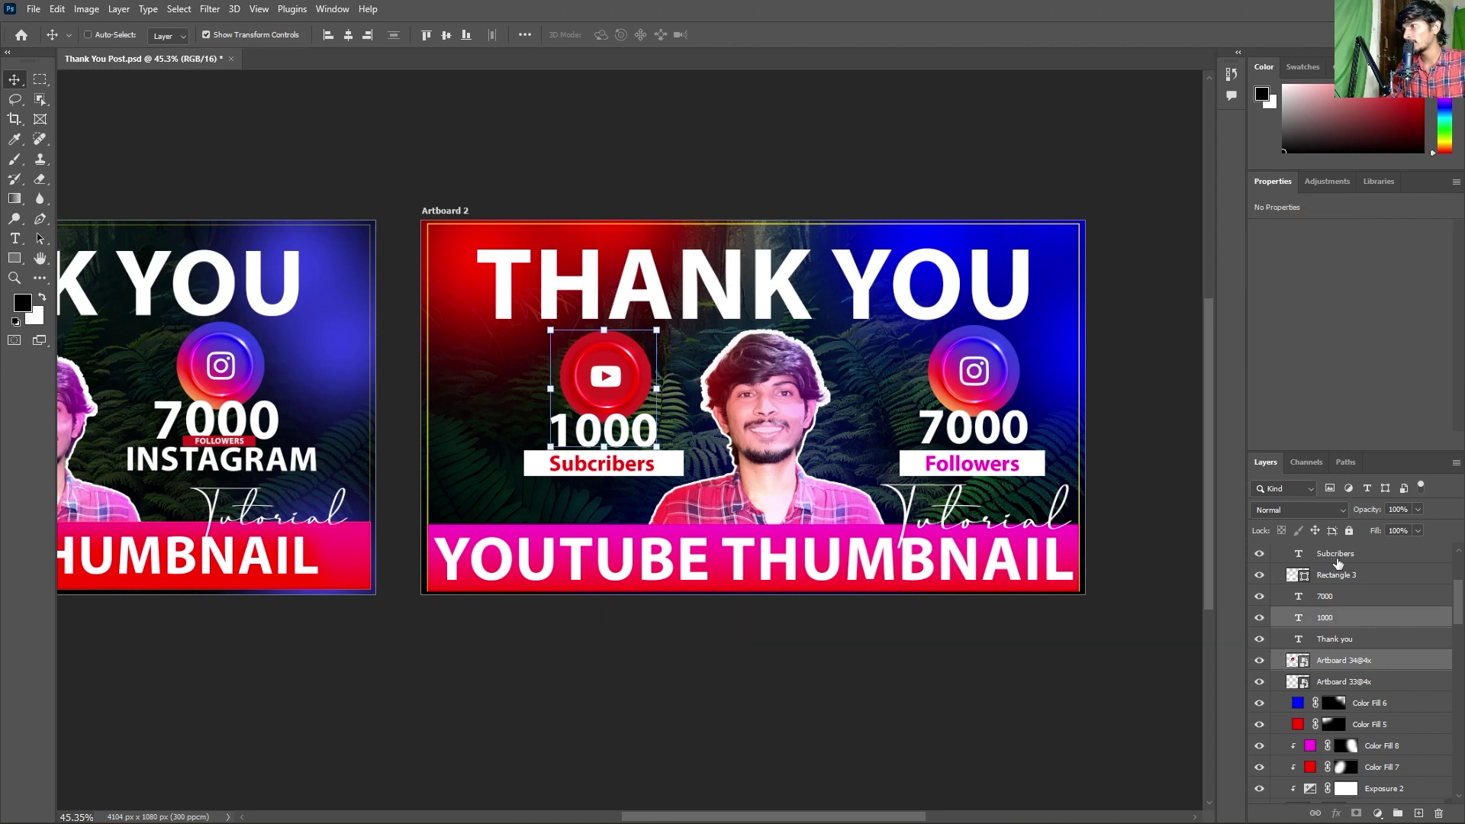
{"action": "left_click", "coordinate": [1335, 559], "text": "ctrl"}
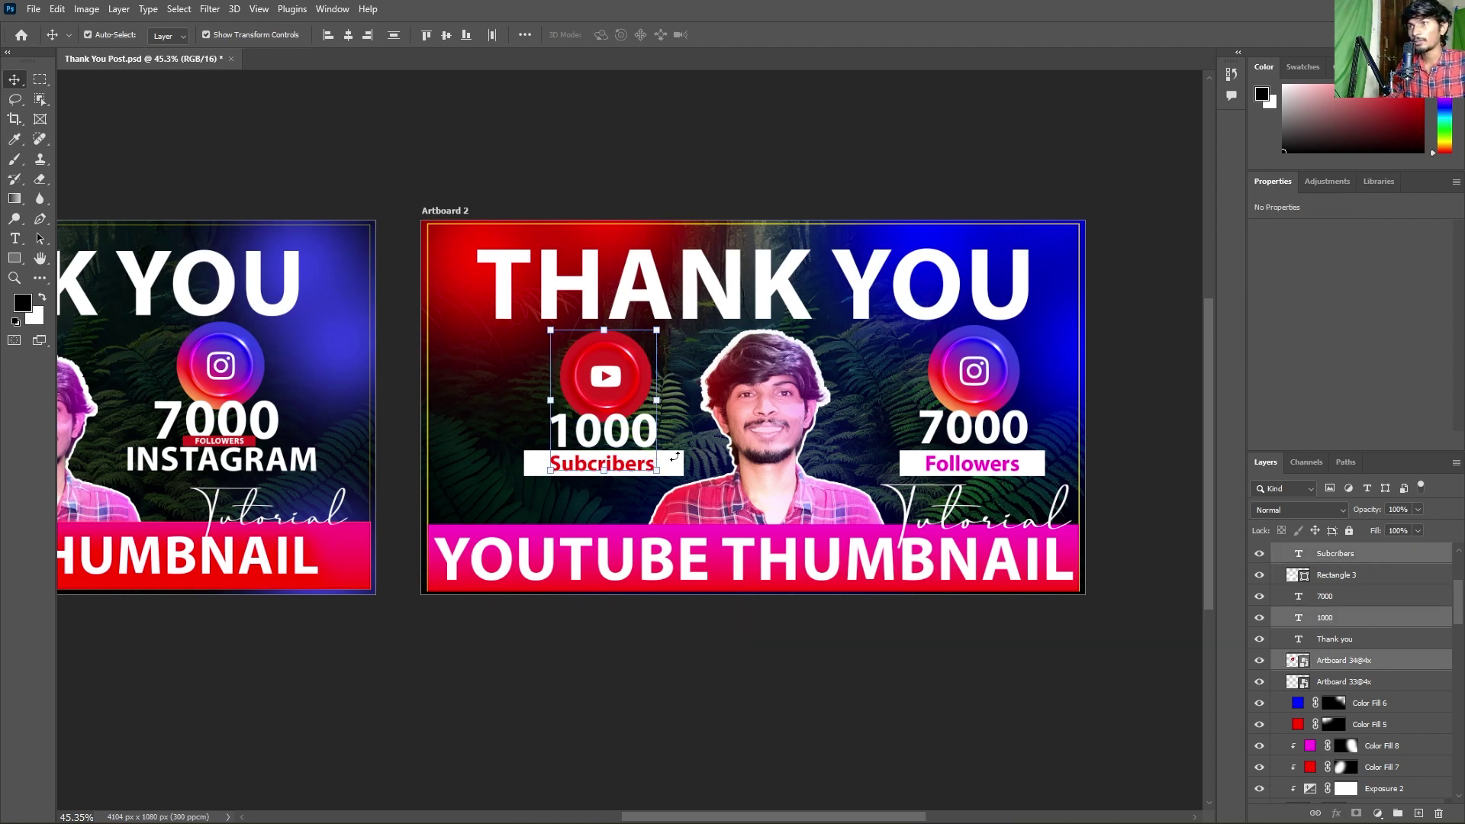
{"action": "key", "text": "ctrl"}
{"action": "left_click", "coordinate": [1337, 578], "text": "ctrl"}
{"action": "key", "text": "shift+Left"}
{"action": "key", "text": "shift+Left"}
{"action": "key", "text": "shift+Left"}
{"action": "key", "text": "shift+Left"}
{"action": "key", "text": "shift+Left"}
{"action": "key", "text": "shift+Left"}
{"action": "key", "text": "shift+Left"}
{"action": "key", "text": "shift+Left"}
{"action": "key", "text": "shift+Left"}
{"action": "key", "text": "shift+Left"}
{"action": "key", "text": "shift+Left"}
{"action": "key", "text": "shift+Left"}
{"action": "key", "text": "shift+Left"}
{"action": "key", "text": "shift+Left"}
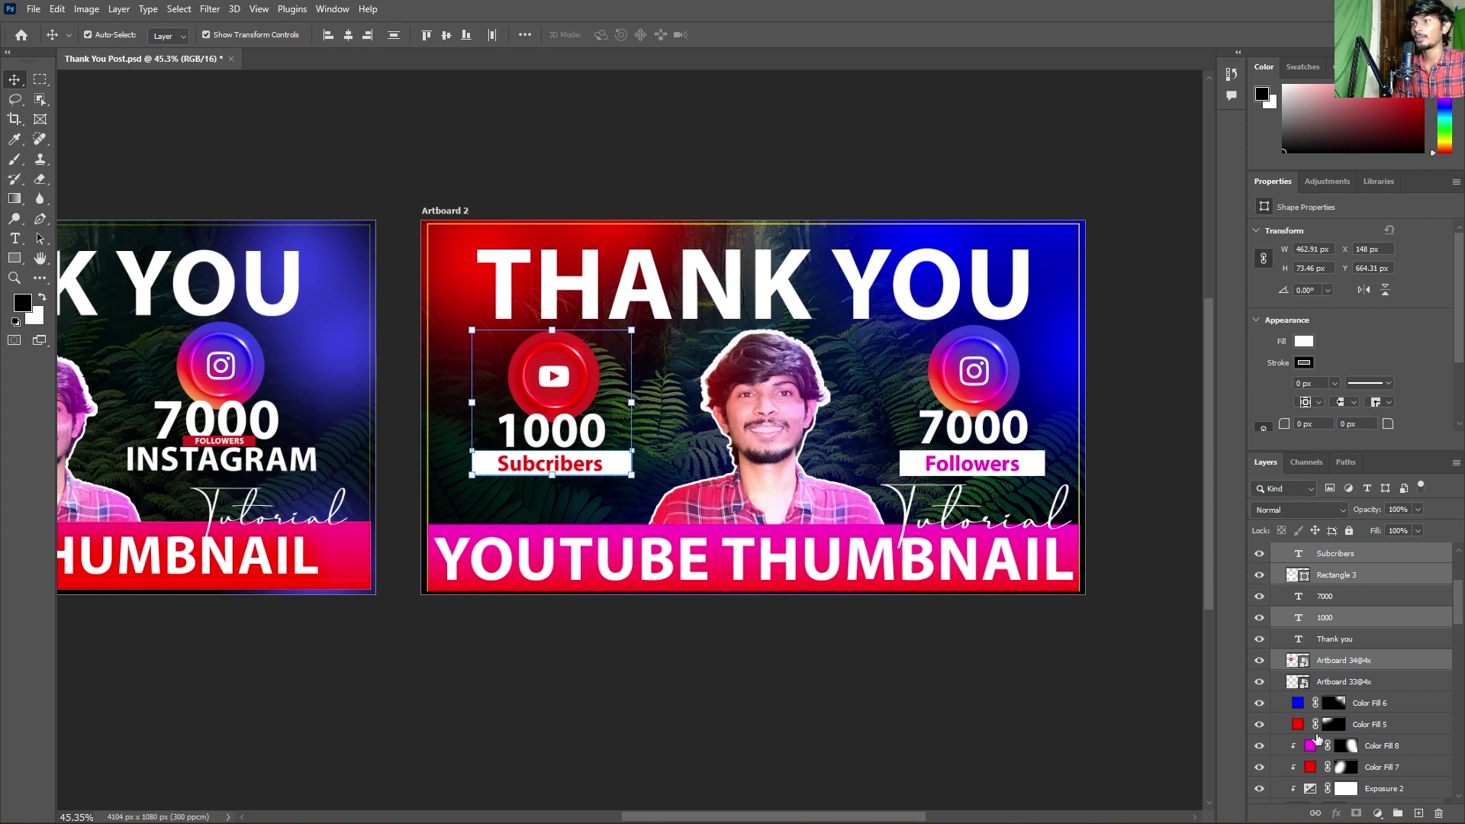
{"action": "left_click", "coordinate": [921, 706]}
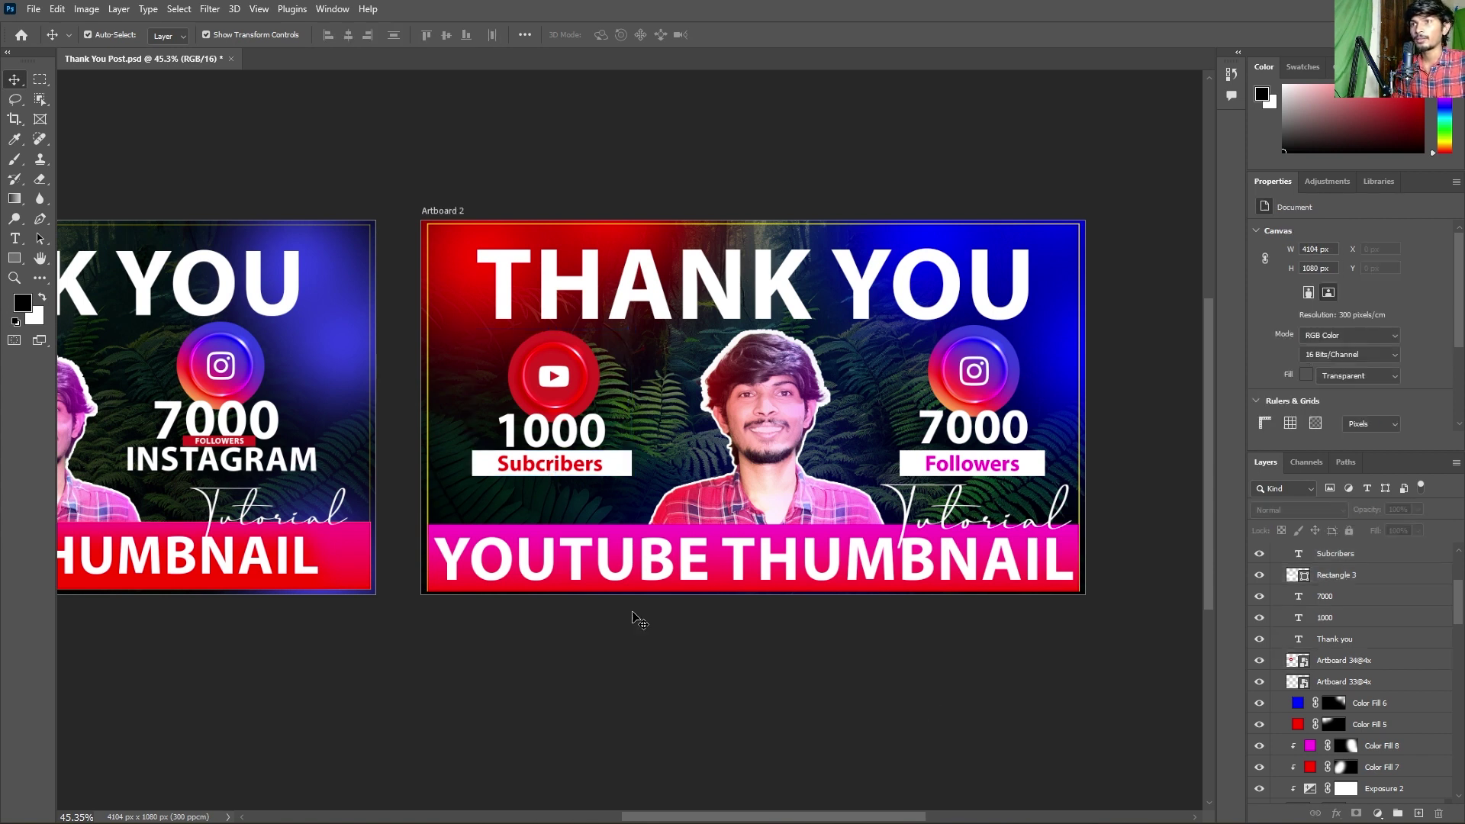
{"action": "left_click", "coordinate": [933, 513]}
{"action": "left_click", "coordinate": [714, 683]}
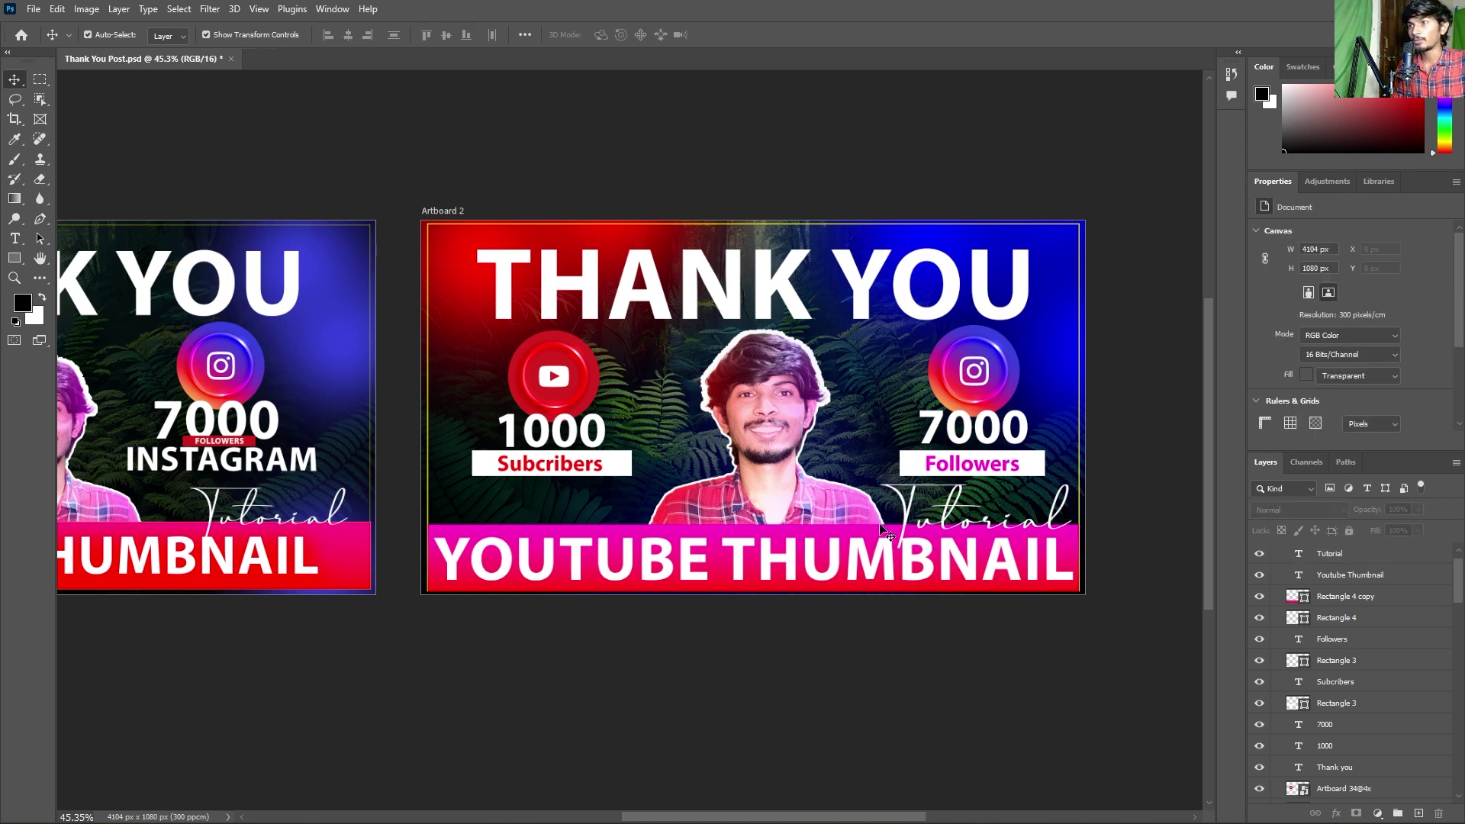
- Duplicate the YOUTUBE THUMBNAIL text above the pink bar and retype it as TELUGU
{"action": "left_click", "coordinate": [870, 563]}
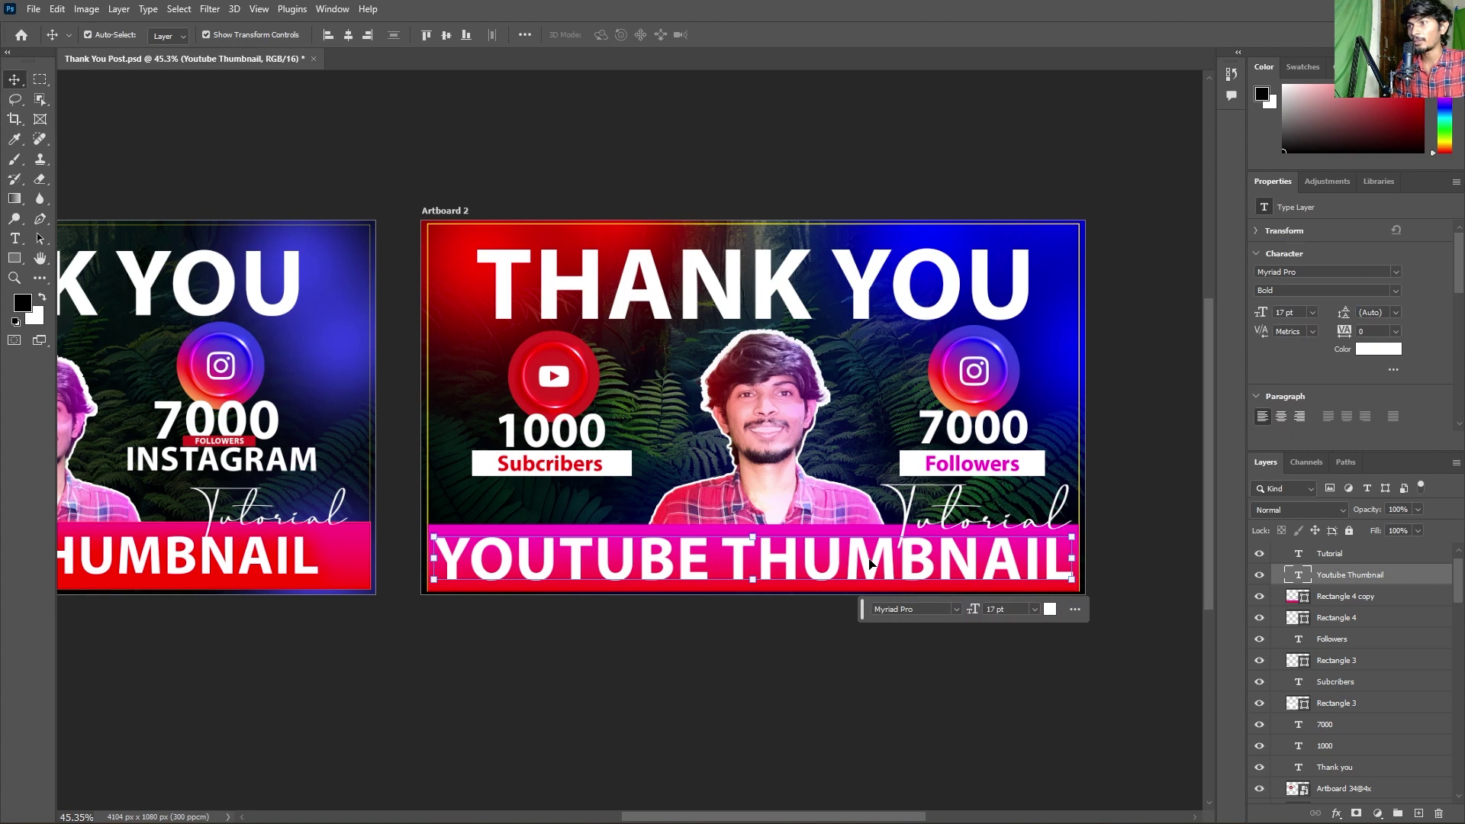
{"action": "key", "text": "ctrl+j"}
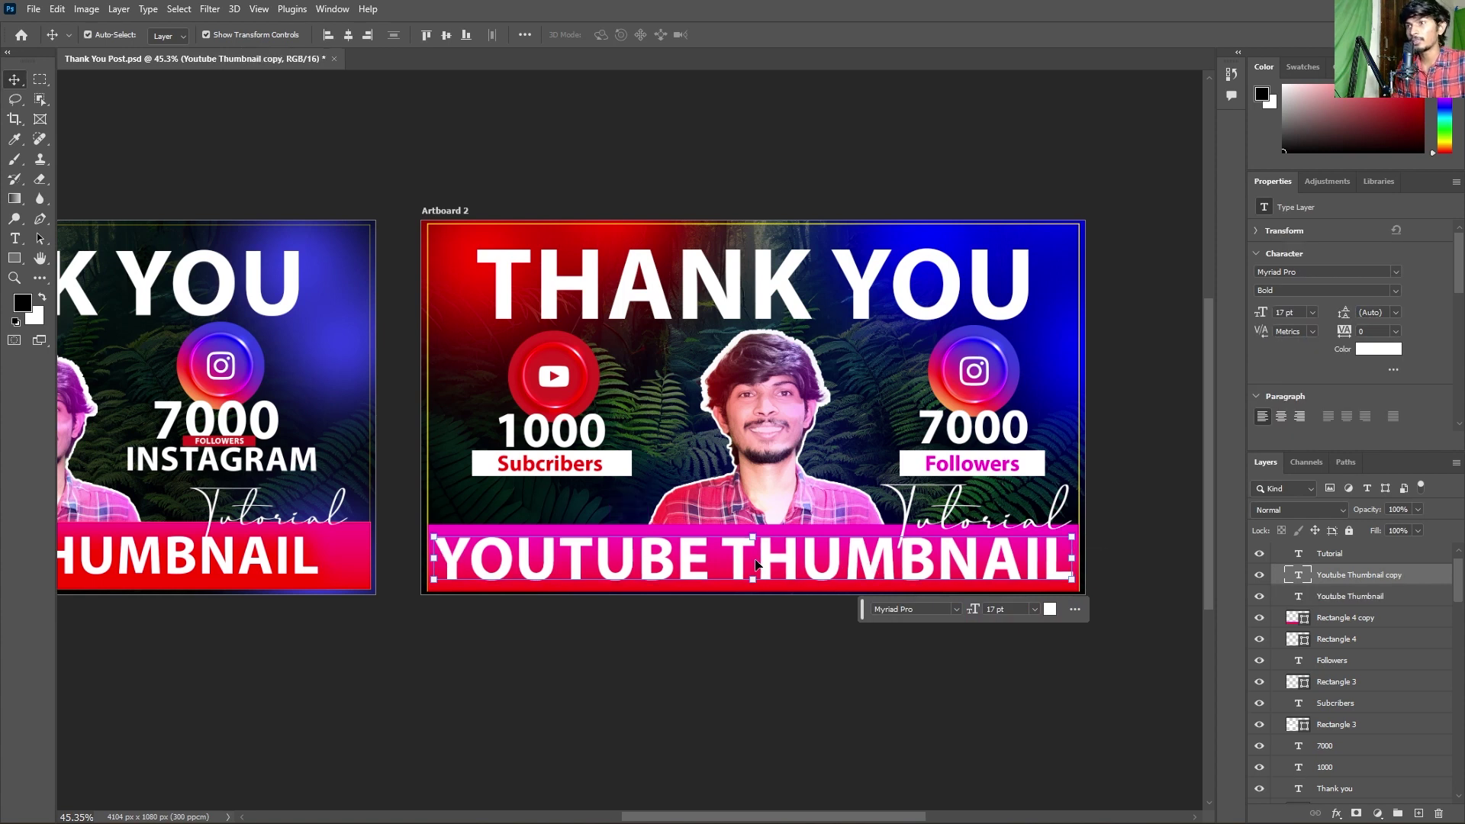
{"action": "left_click_drag", "start_coordinate": [756, 563], "coordinate": [754, 500]}
{"action": "double_click", "coordinate": [755, 500]}
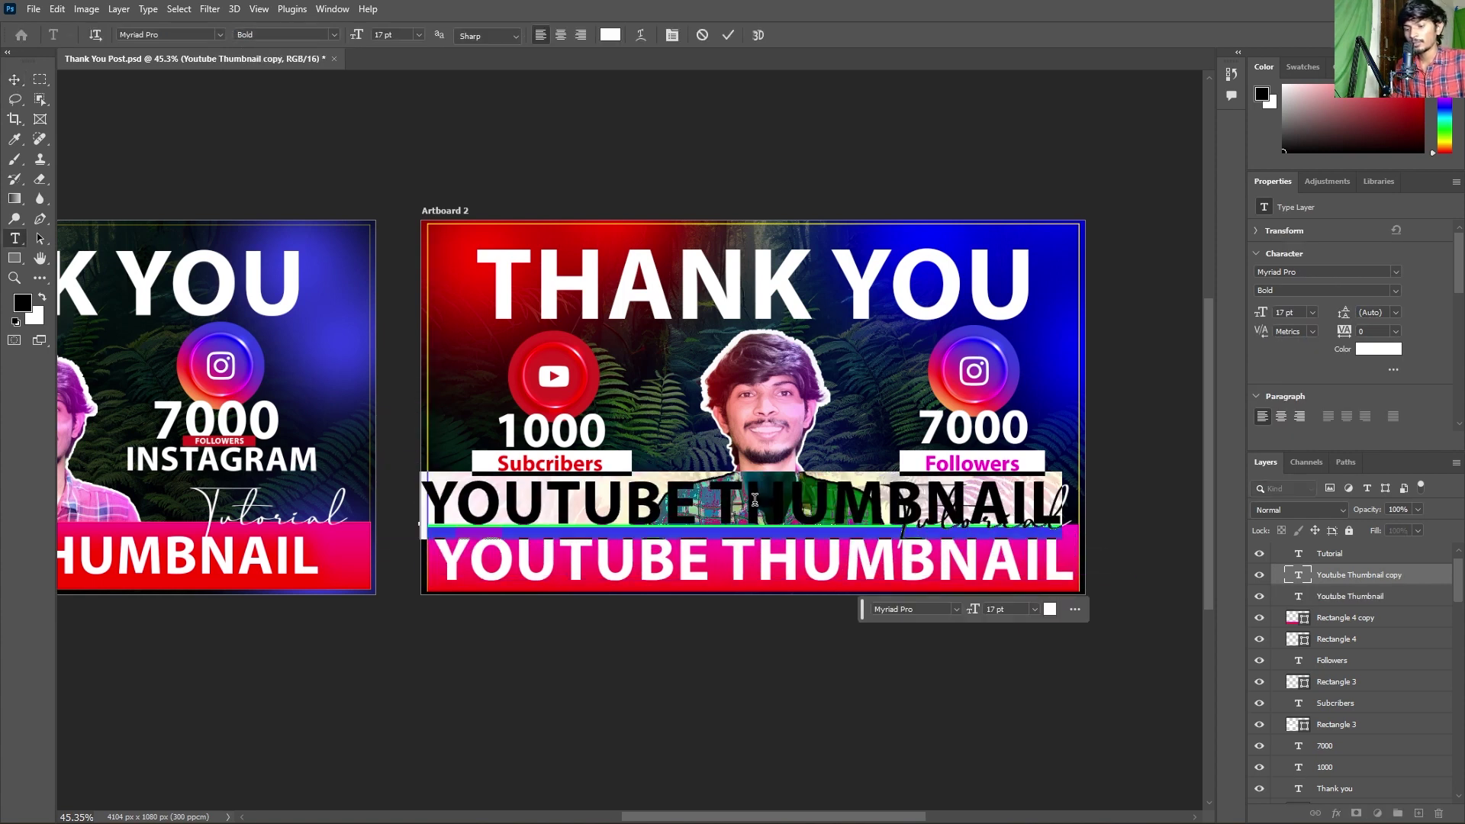
{"action": "type", "text": "TEL"}
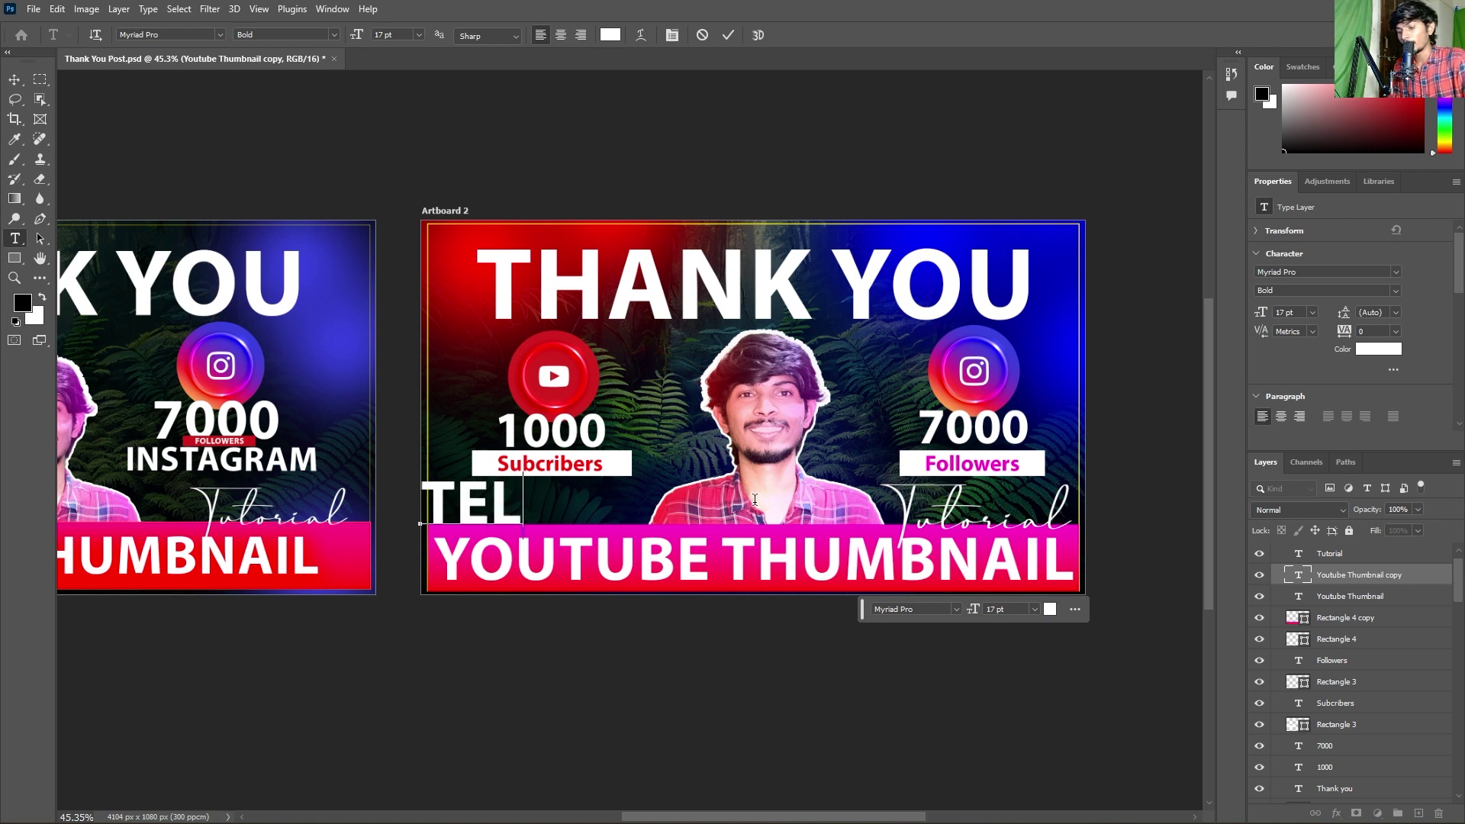
{"action": "type", "text": "UGU"}
{"action": "left_click", "coordinate": [726, 35]}
{"action": "key", "text": "v"}
- Turn off All Caps so it reads 'Telugu' and reposition it slightly right
{"action": "left_click_drag", "start_coordinate": [532, 509], "coordinate": [558, 513]}
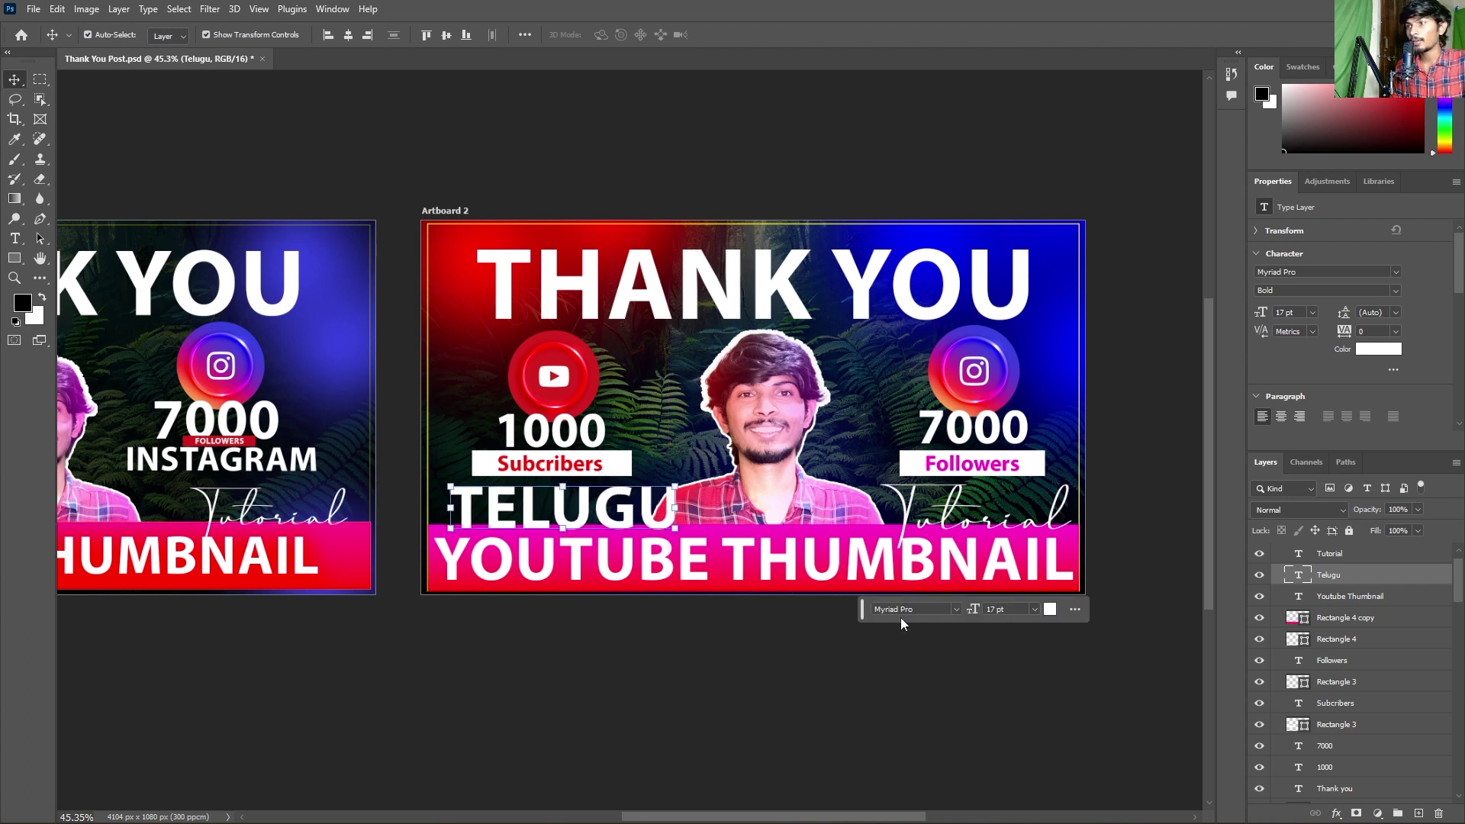
{"action": "left_click_drag", "start_coordinate": [1462, 276], "coordinate": [1462, 326]}
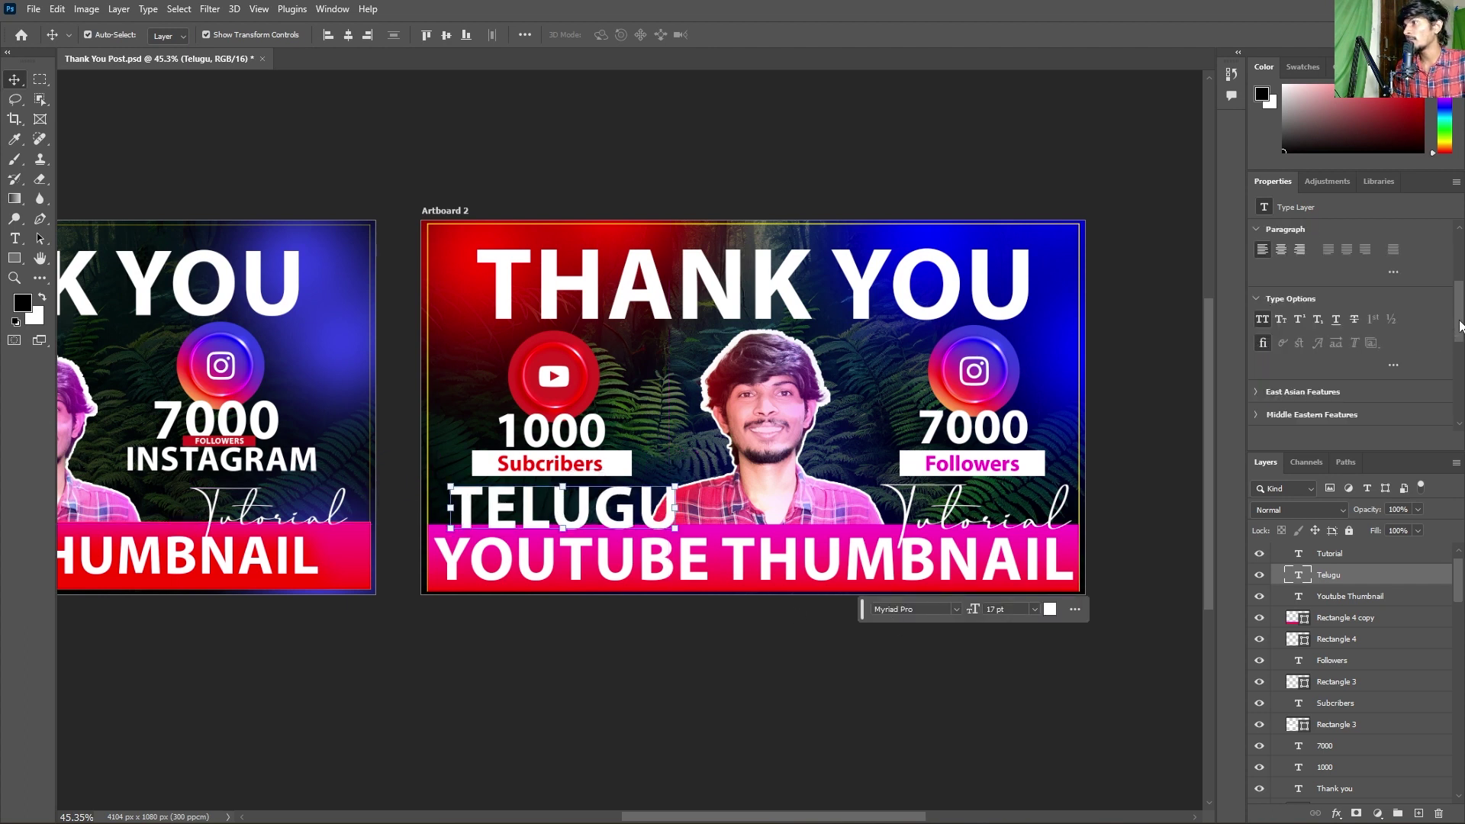
{"action": "left_click", "coordinate": [1262, 318]}
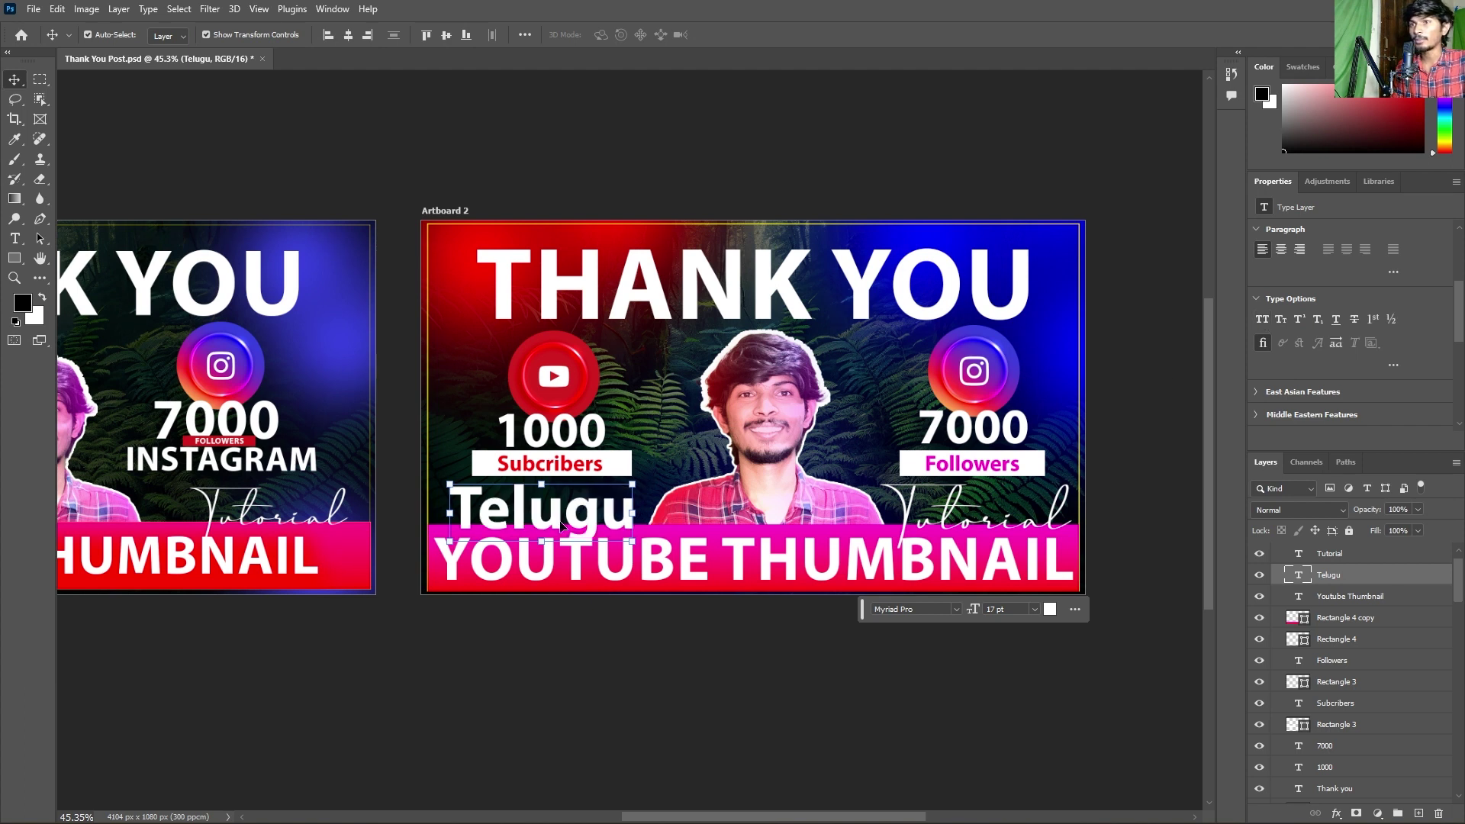
{"action": "left_click_drag", "start_coordinate": [524, 509], "coordinate": [544, 519]}
- Set the Telugu text to Regular weight at 12 pt and move it slightly right
{"action": "left_click_drag", "start_coordinate": [1460, 329], "coordinate": [1463, 262]}
{"action": "left_click", "coordinate": [1396, 291]}
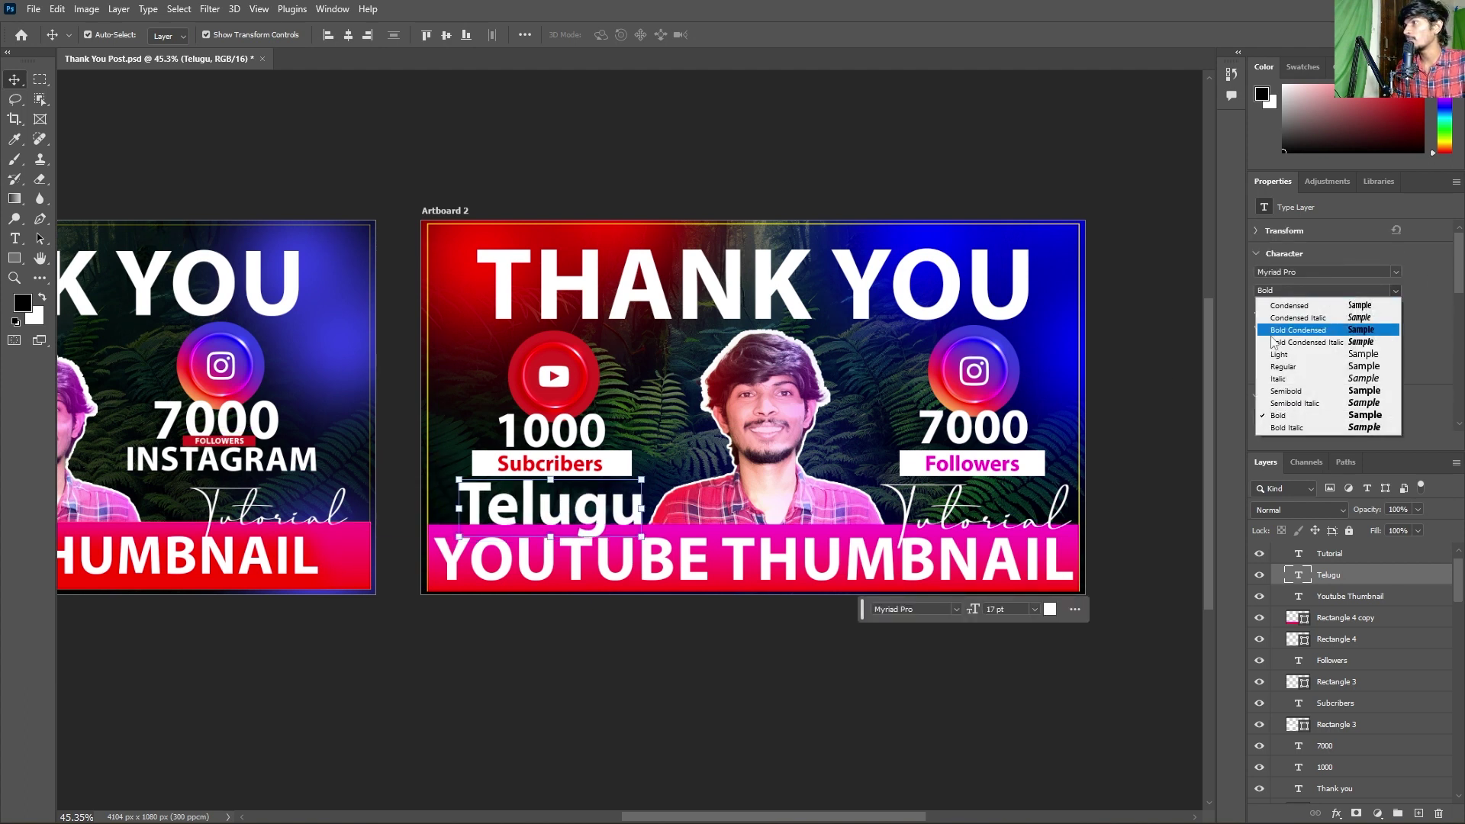
{"action": "left_click", "coordinate": [1297, 368]}
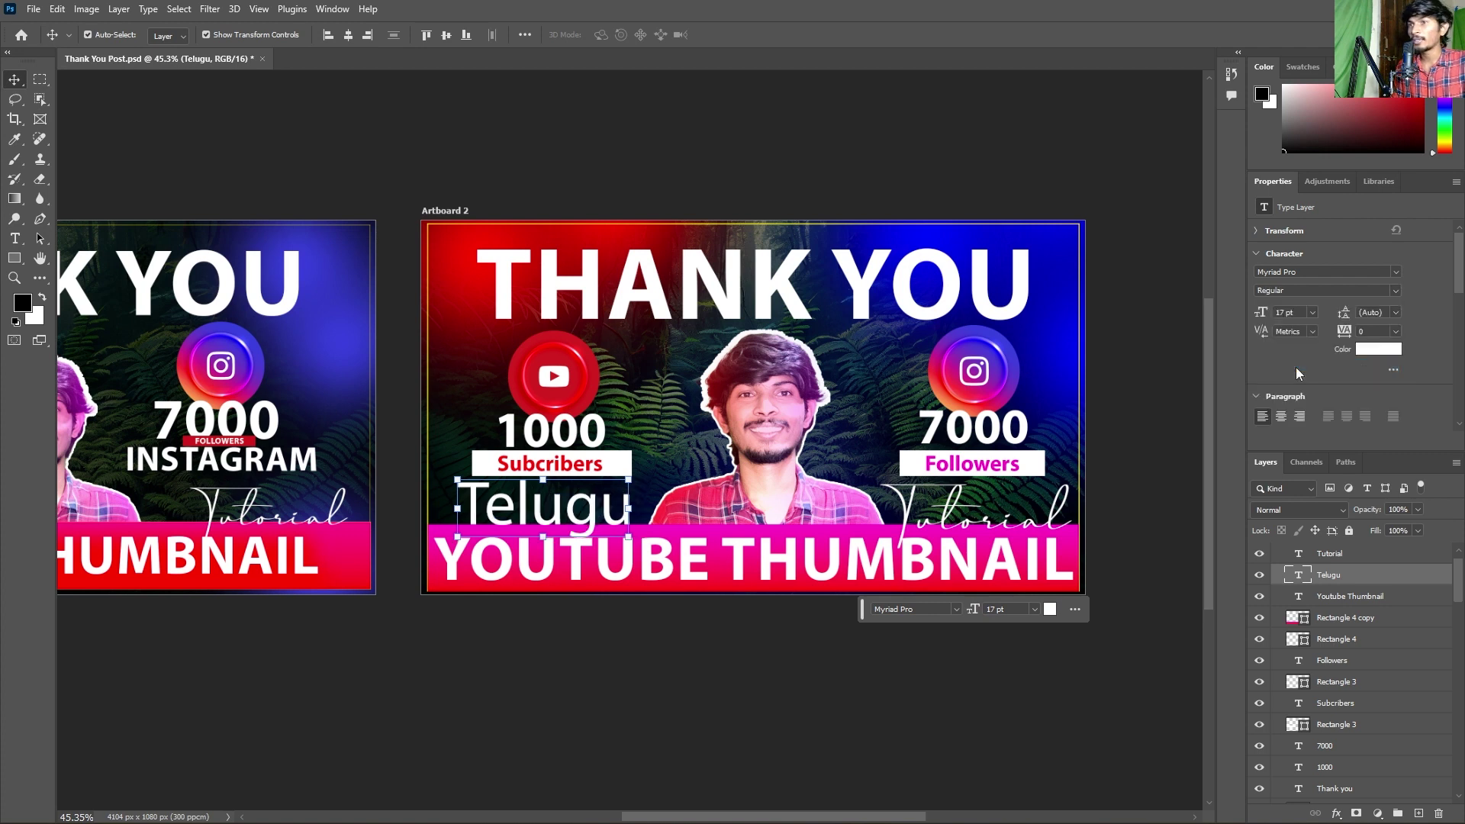
{"action": "left_click_drag", "start_coordinate": [971, 612], "coordinate": [970, 608]}
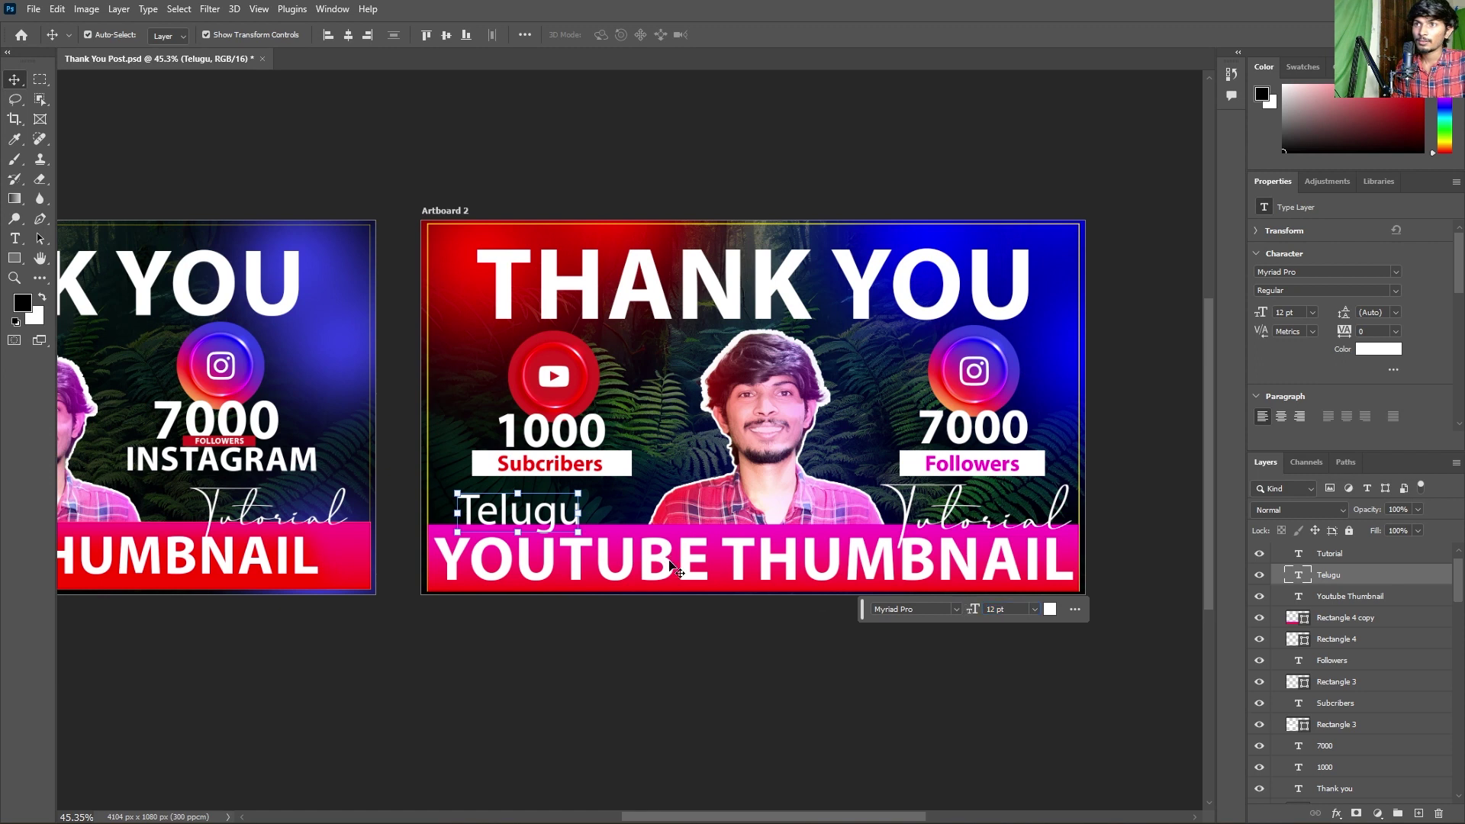
{"action": "left_click_drag", "start_coordinate": [534, 522], "coordinate": [555, 519]}
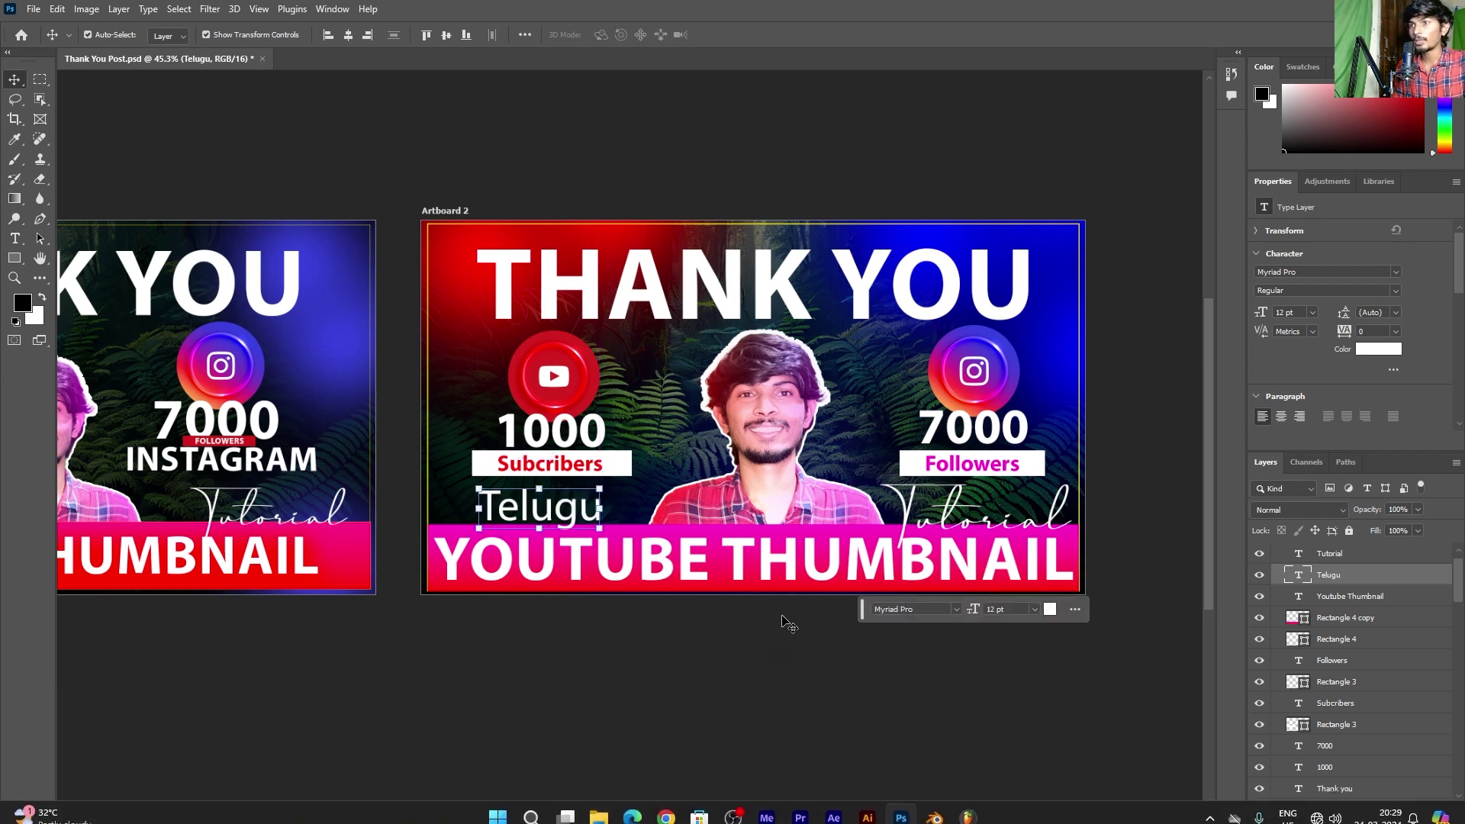
{"action": "left_click_drag", "start_coordinate": [549, 516], "coordinate": [560, 521]}
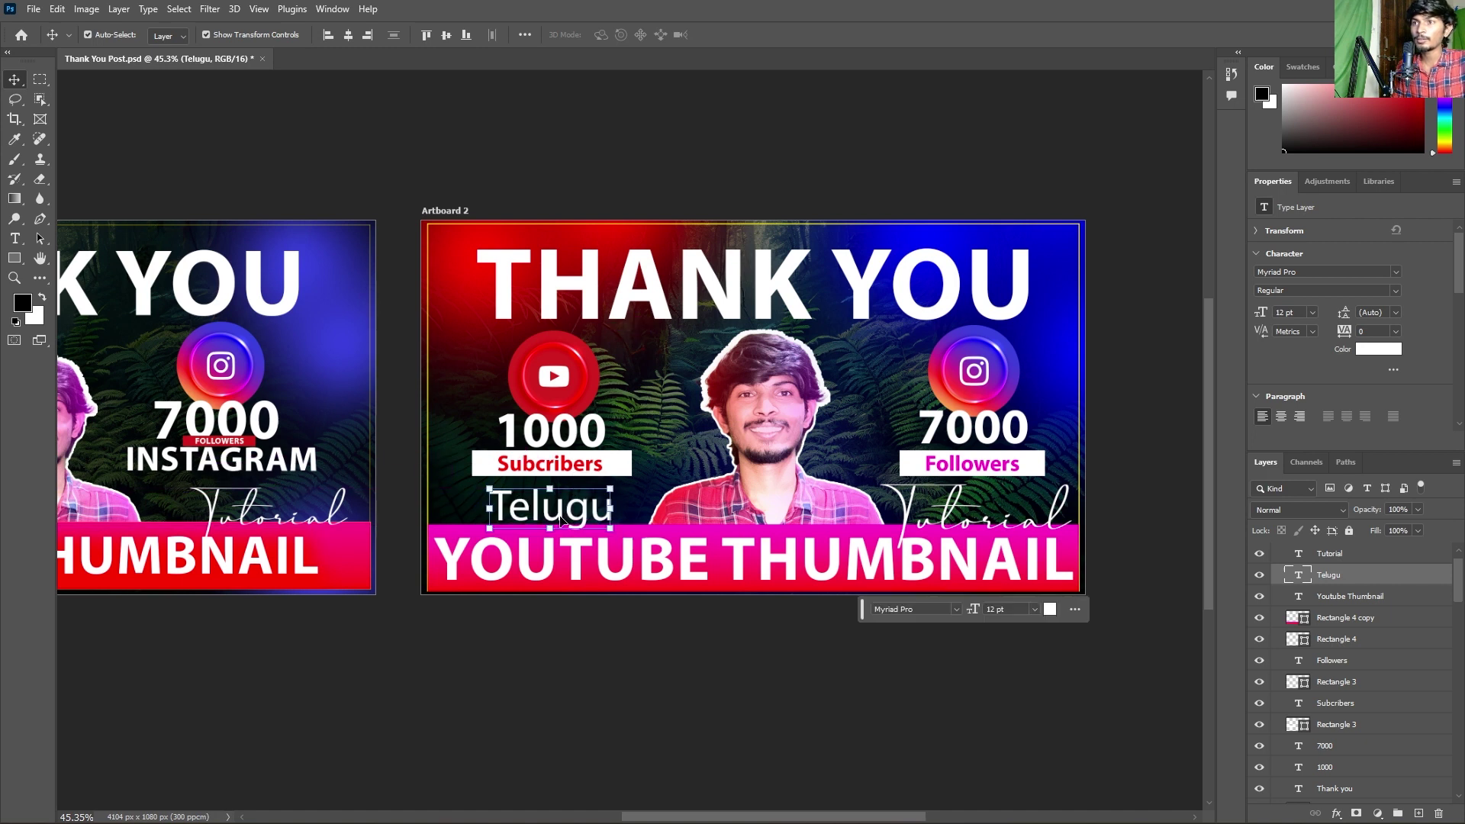
- Append 'lo' so the text reads 'Telugulo' and shift it slightly left
{"action": "double_click", "coordinate": [601, 517]}
{"action": "left_click", "coordinate": [610, 506]}
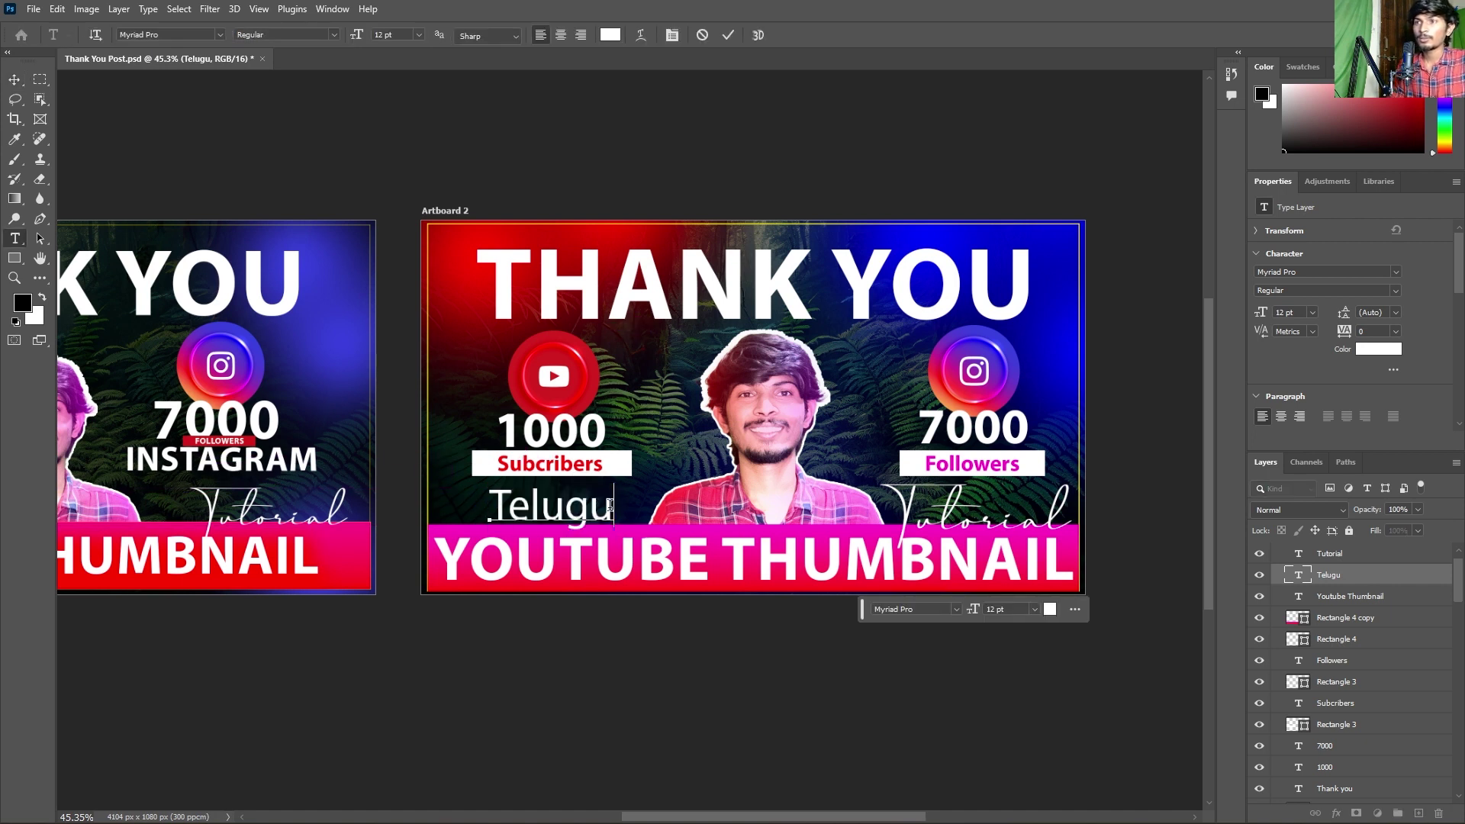
{"action": "type", "text": "lo"}
{"action": "left_click", "coordinate": [727, 35]}
{"action": "key", "text": "v"}
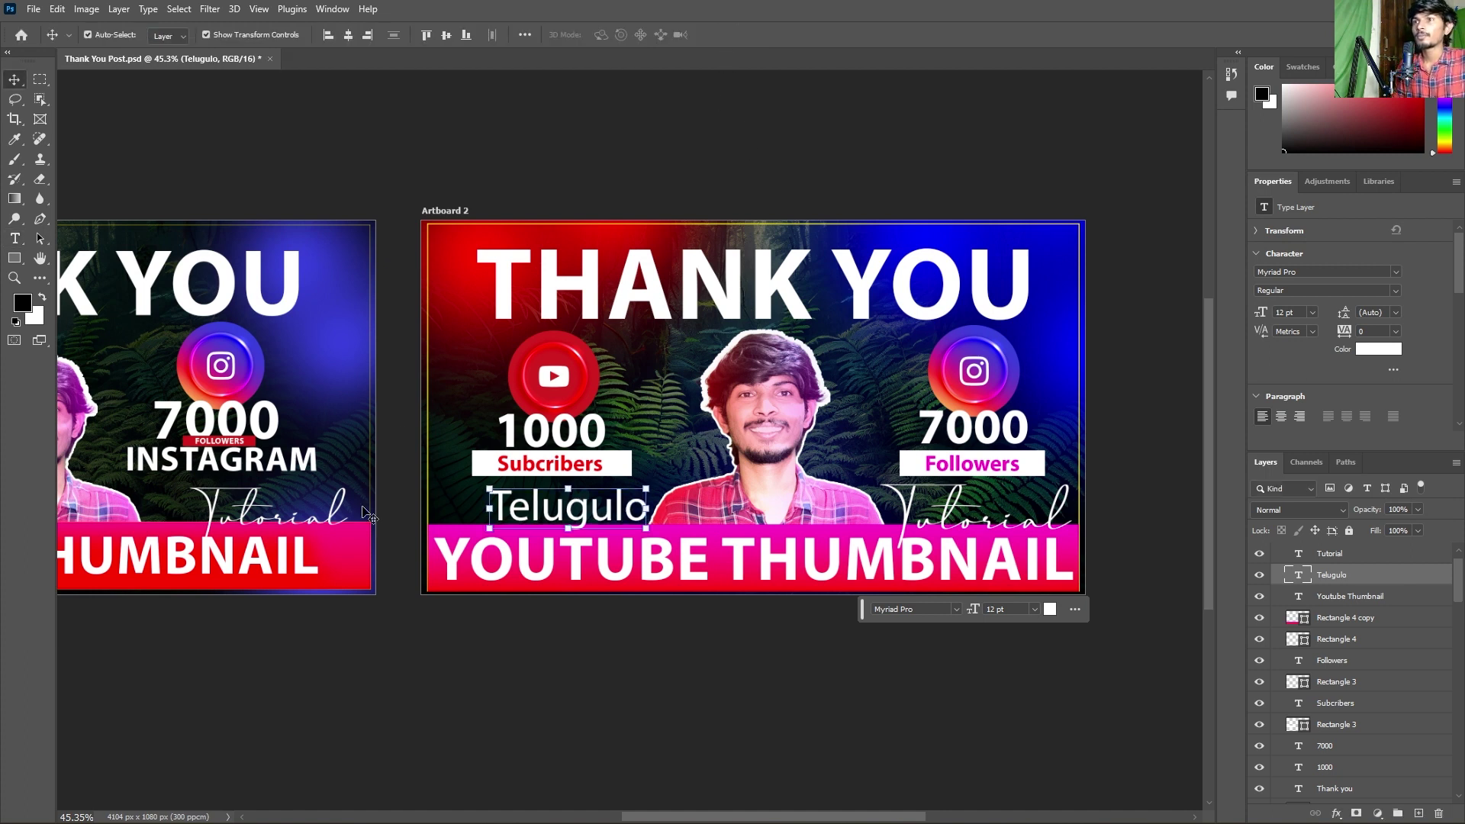
{"action": "left_click", "coordinate": [603, 669]}
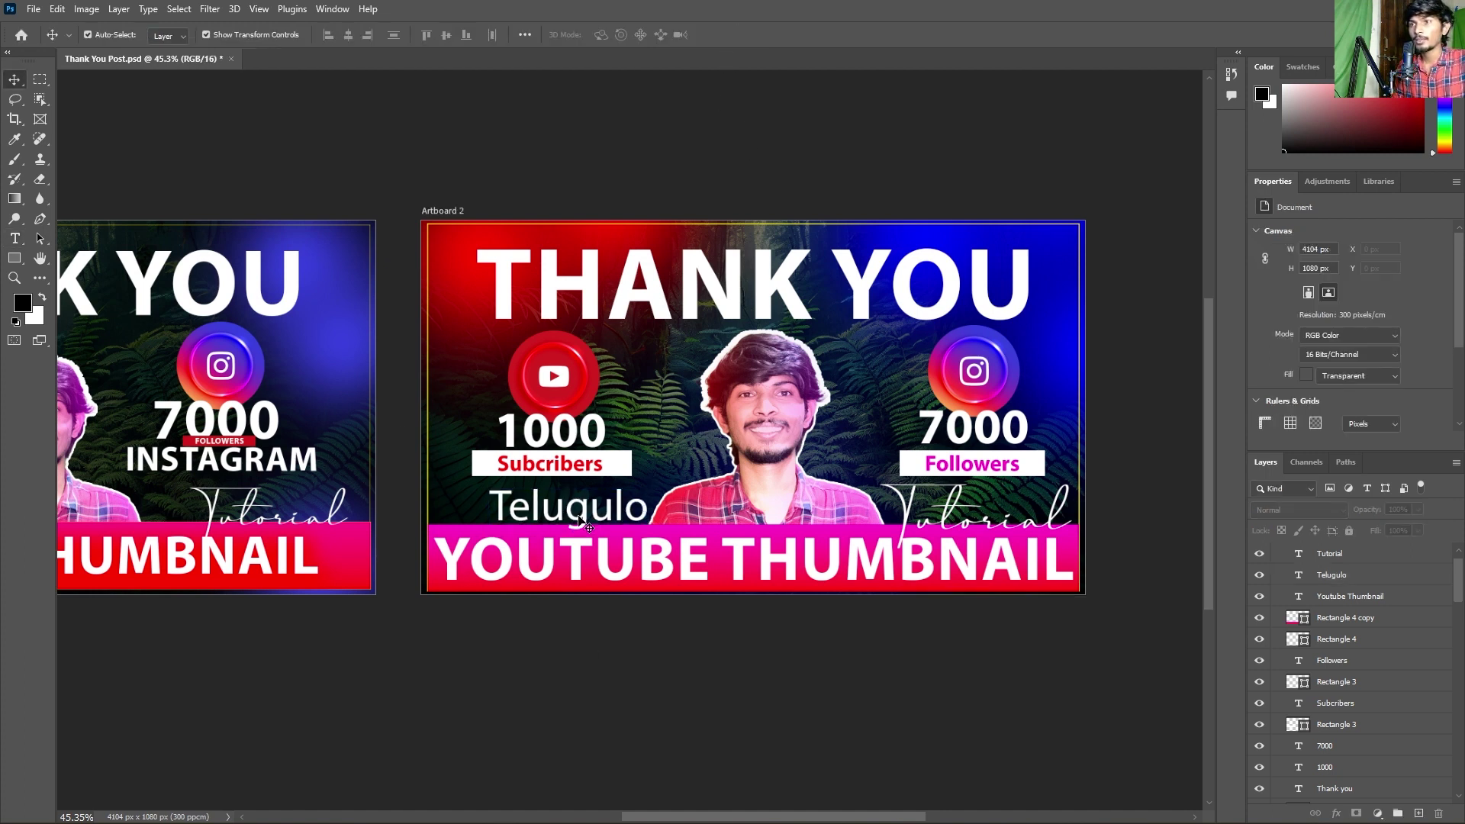
{"action": "left_click_drag", "start_coordinate": [580, 523], "coordinate": [558, 518]}
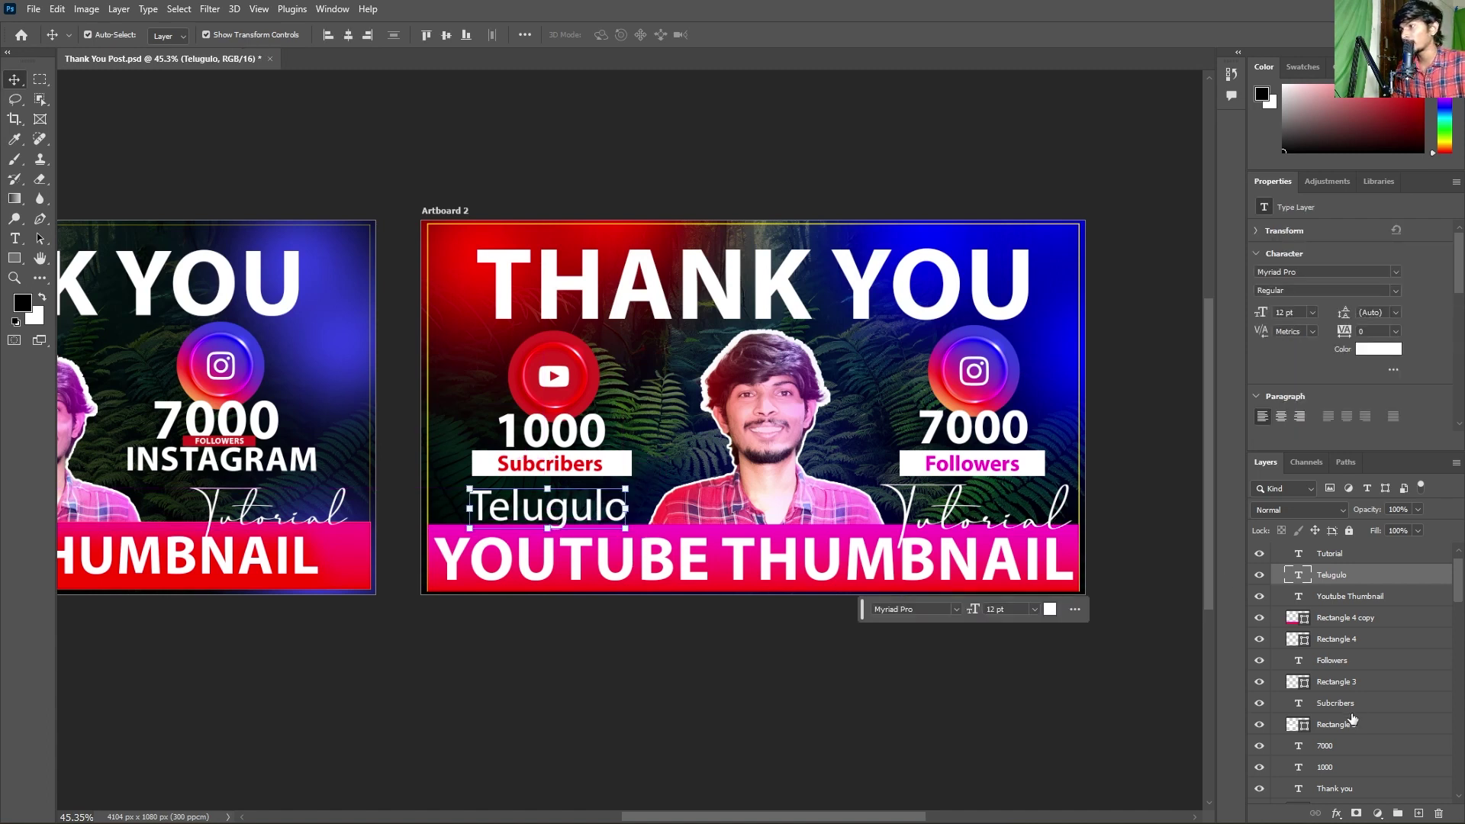
{"action": "scroll", "coordinate": [1353, 720], "scroll_direction": "up", "scroll_amount": 1}
{"action": "left_click_drag", "start_coordinate": [1458, 591], "coordinate": [1459, 629]}
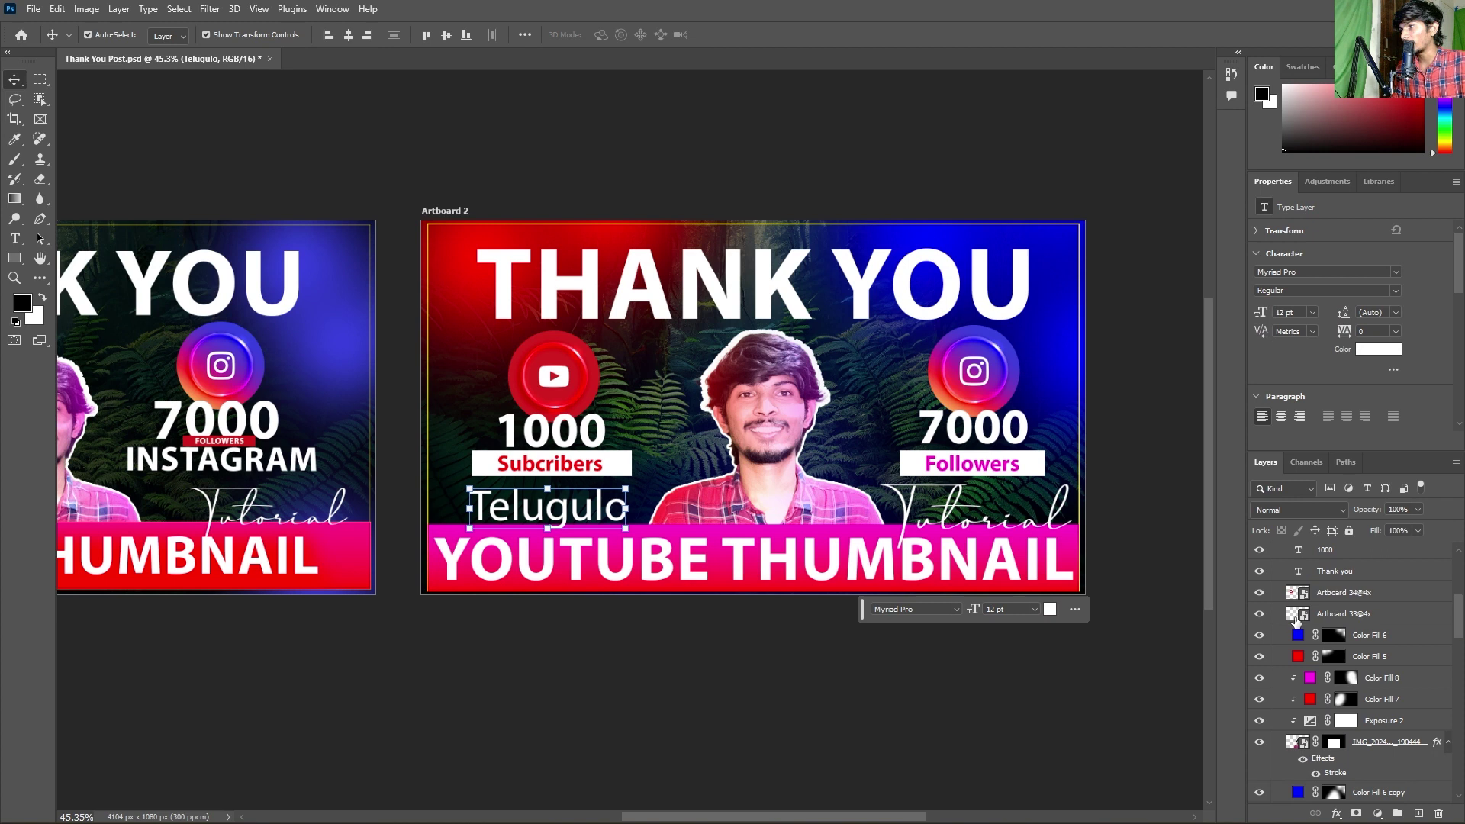
- Select the Brush tool and target the red Color Fill 5 layer's mask
{"action": "left_click", "coordinate": [1303, 638]}
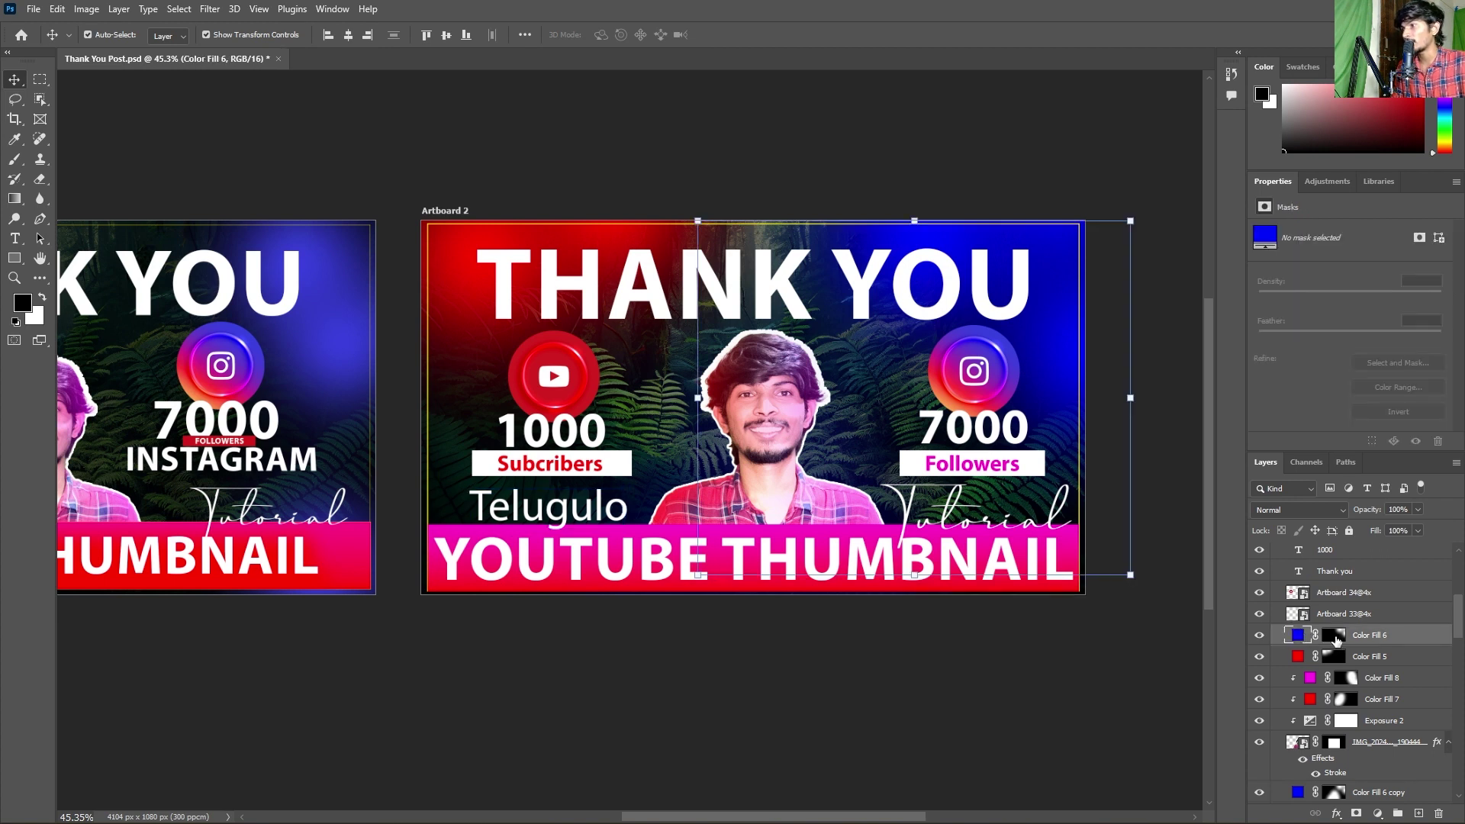
{"action": "left_click", "coordinate": [1336, 640]}
{"action": "key", "text": "b"}
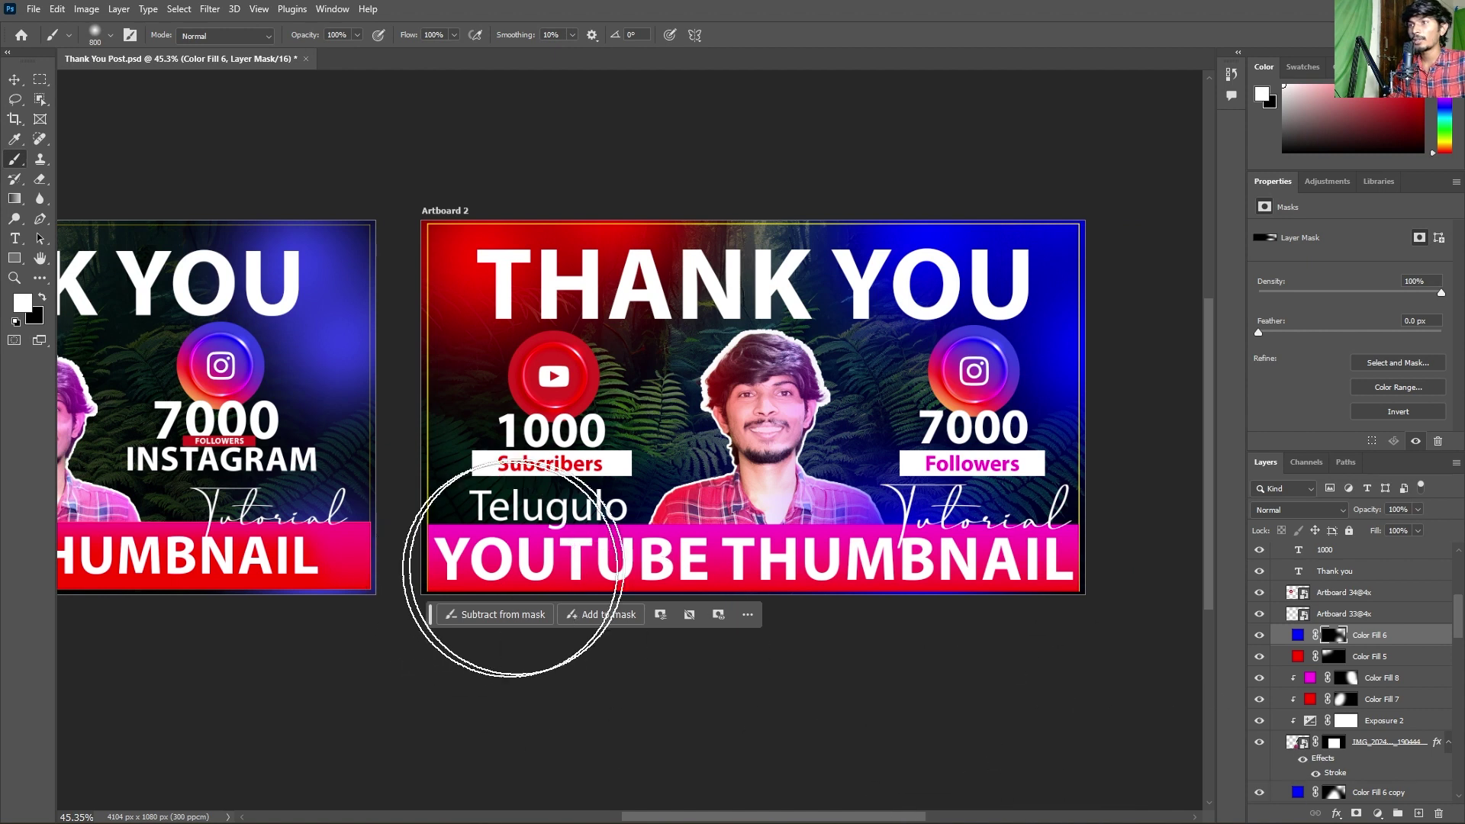
{"action": "left_click", "coordinate": [1336, 661]}
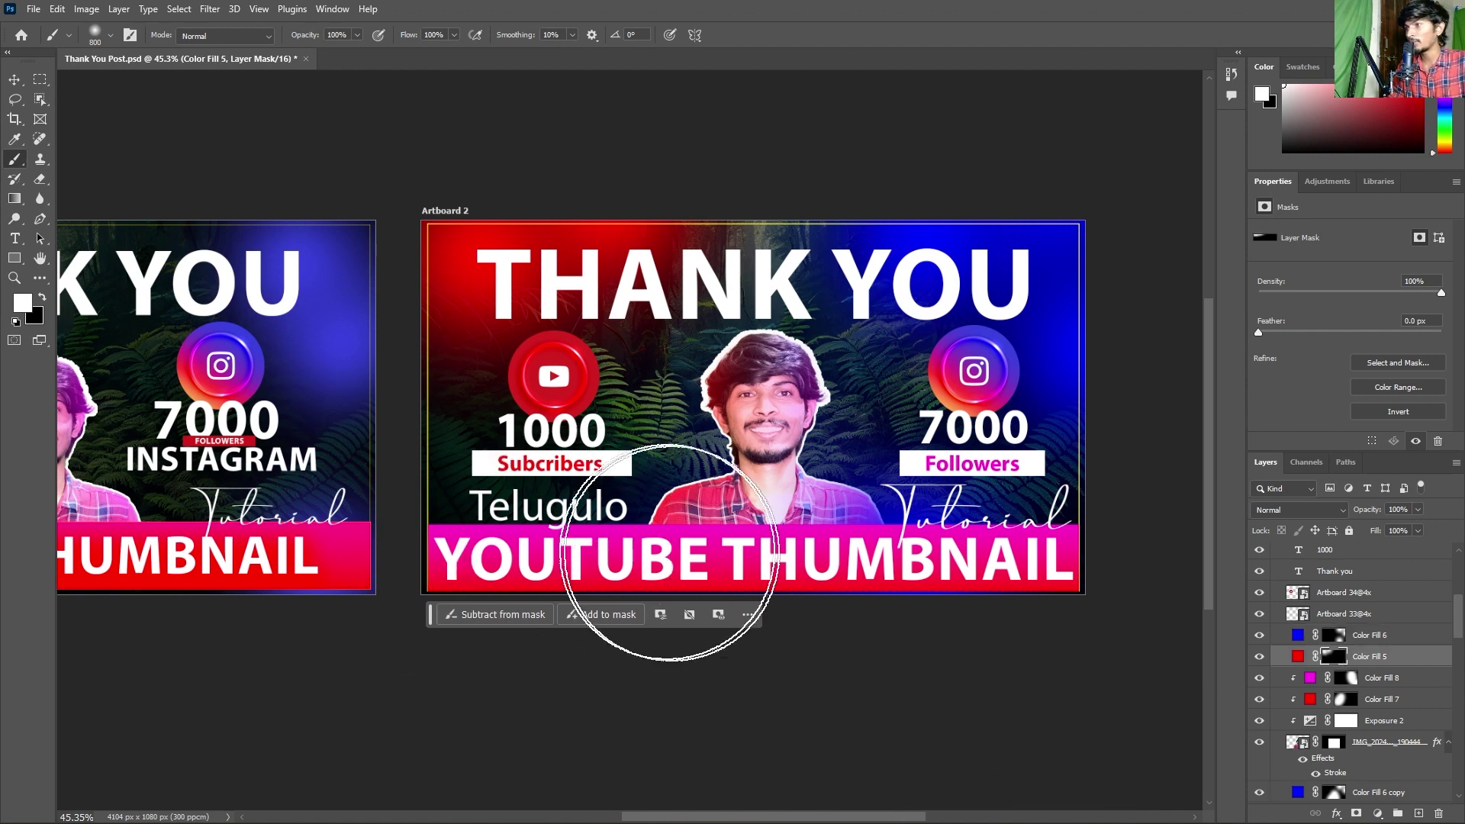
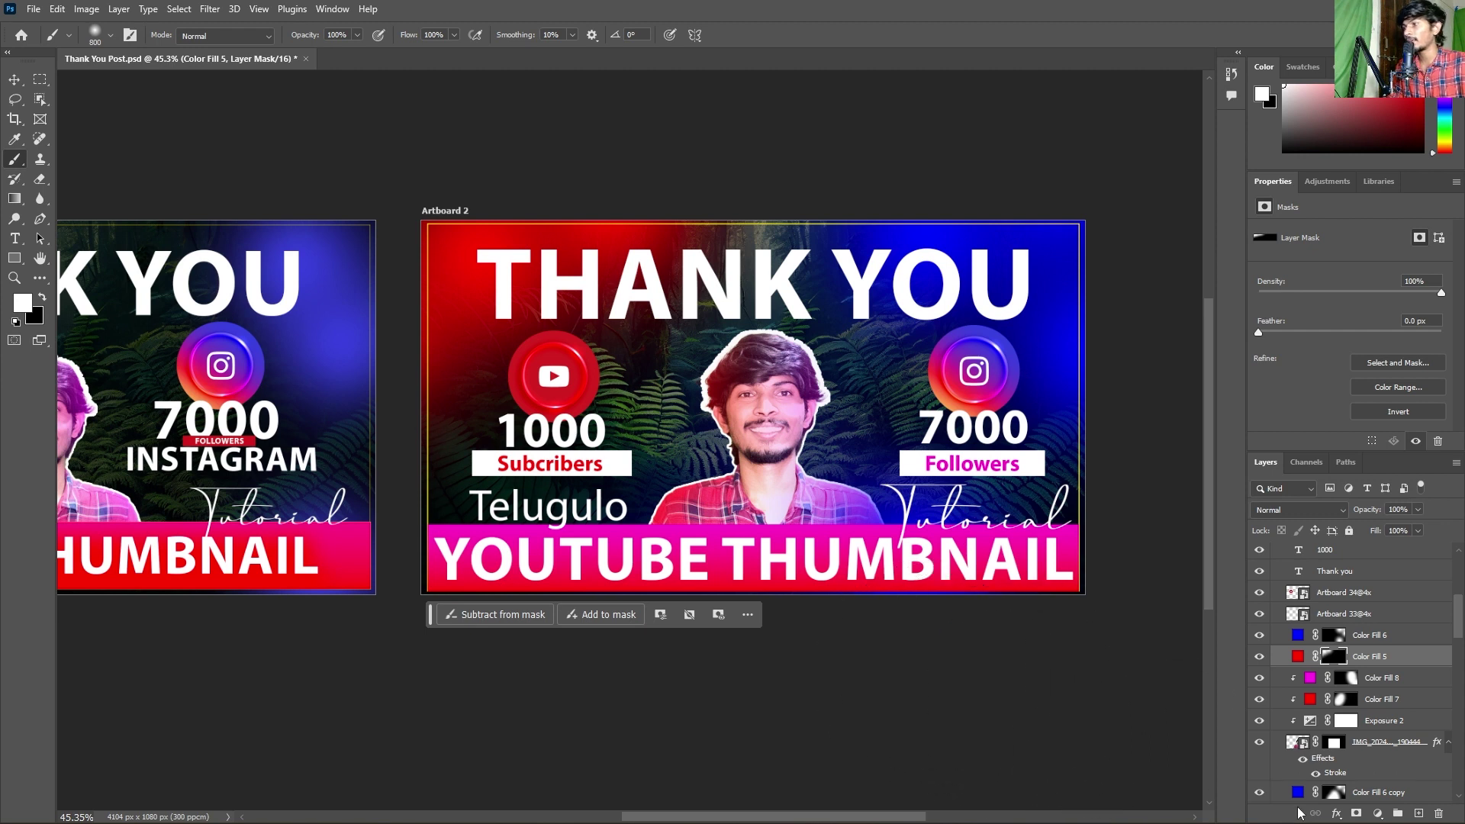
- Swap paint colours, shrink the brush to 500, and extend the red glow to the artboard's left edge
{"action": "key", "text": "ctrl+2"}
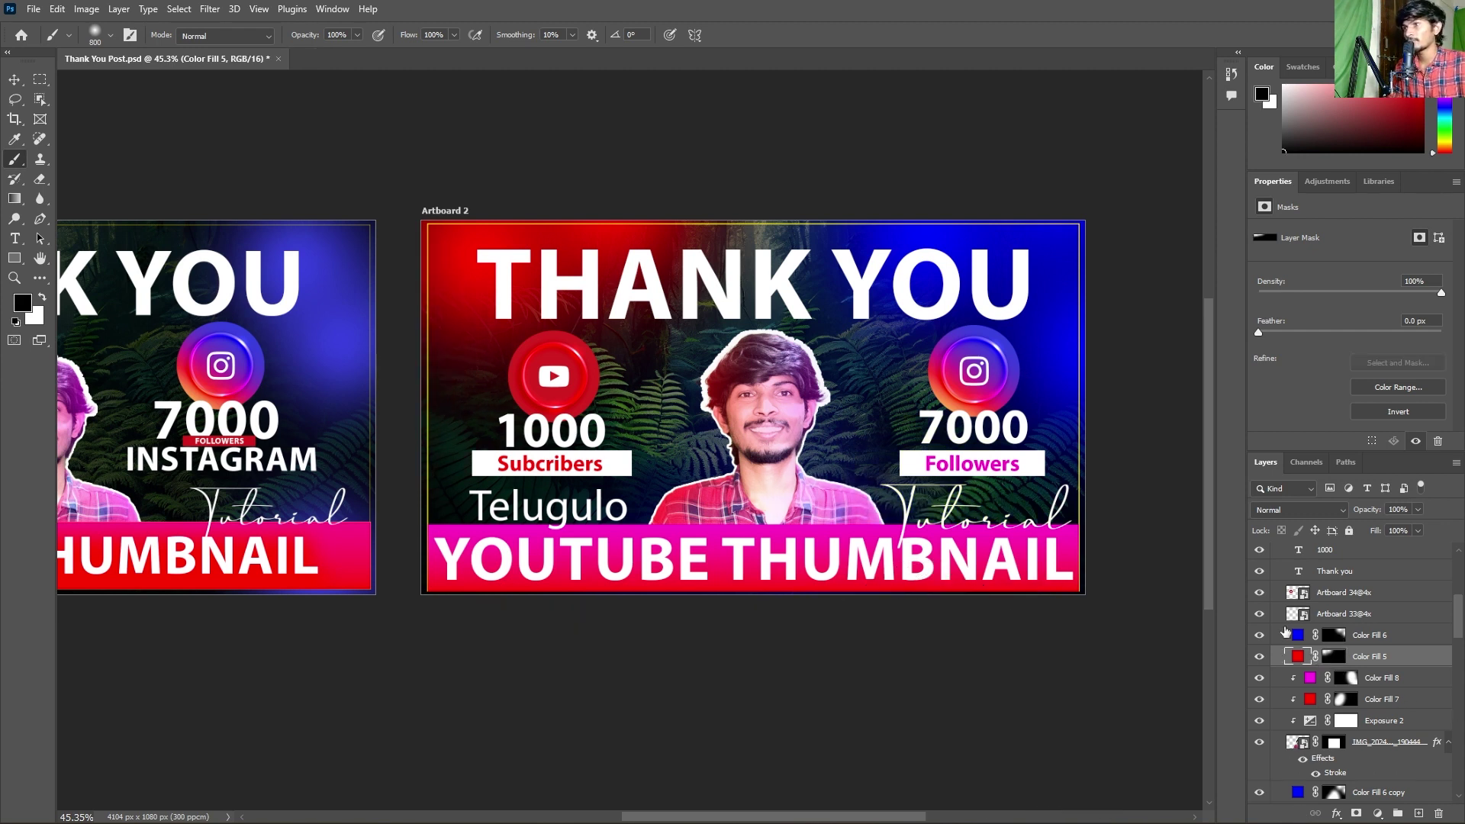
{"action": "left_click", "coordinate": [1336, 636]}
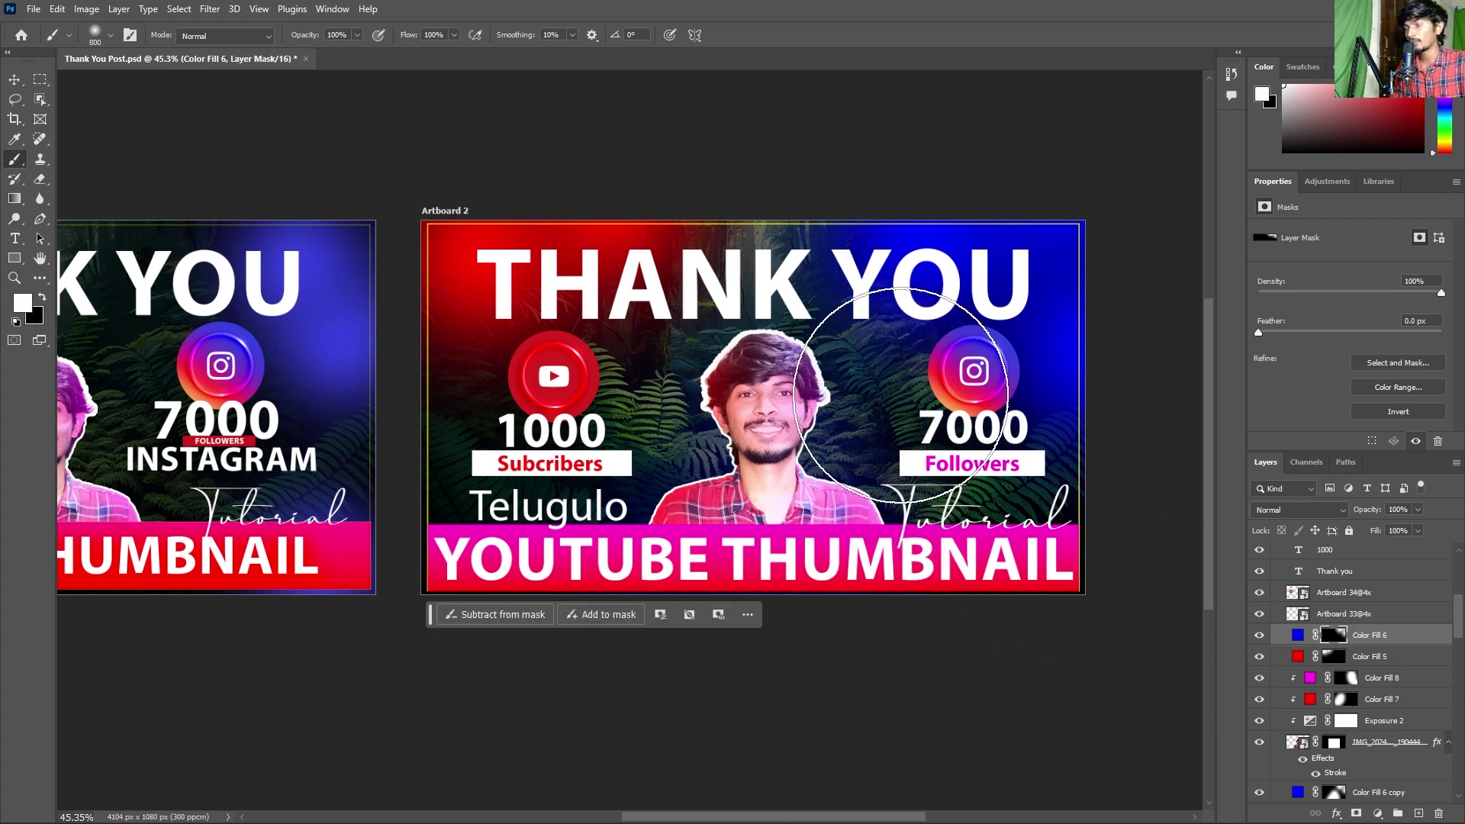
{"action": "key", "text": "bracketleft"}
{"action": "key", "text": "bracketleft"}
{"action": "key", "text": "bracketleft"}
{"action": "key", "text": "bracketleft"}
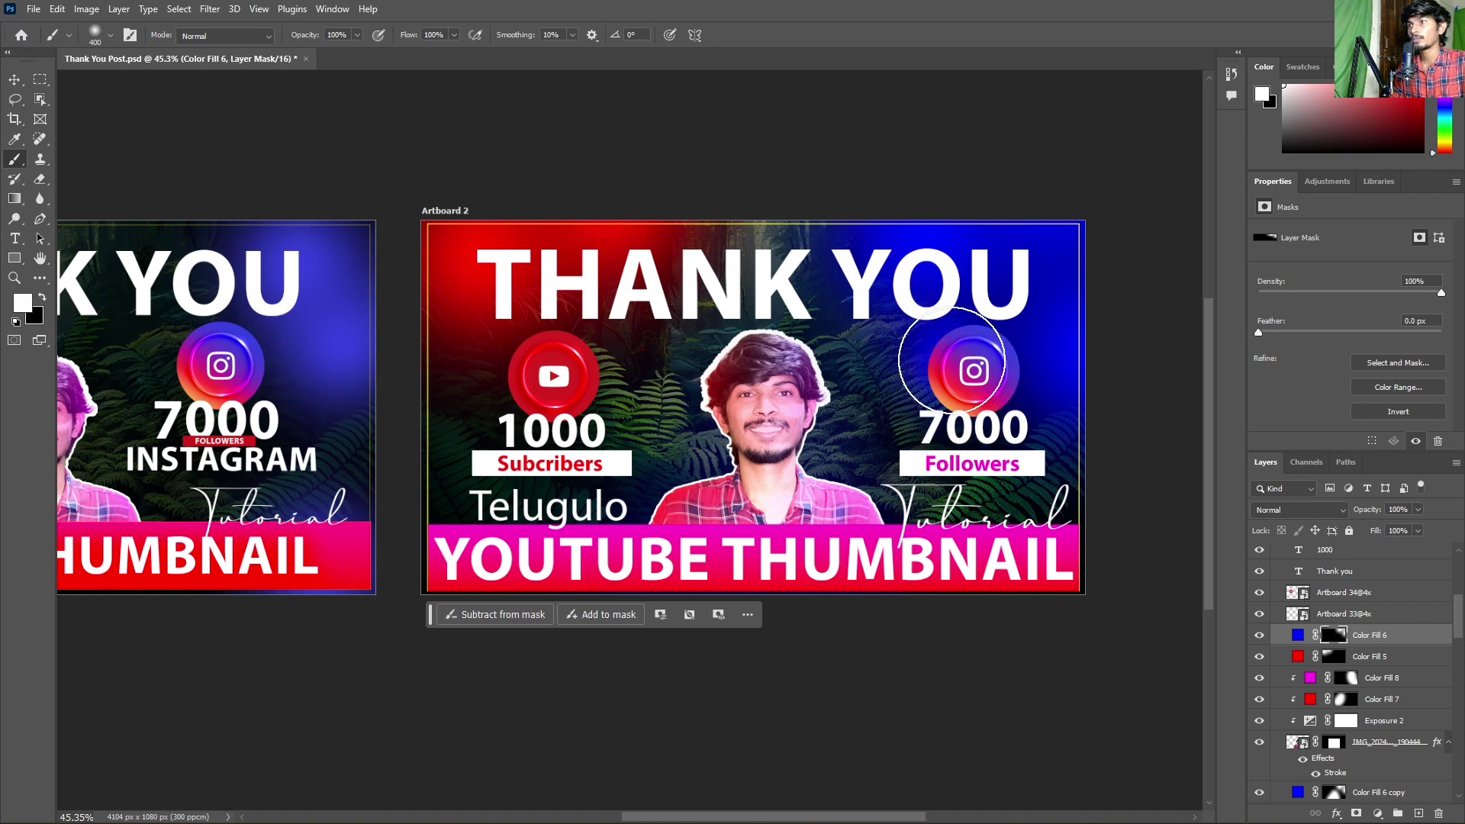
{"action": "left_click", "coordinate": [1335, 655]}
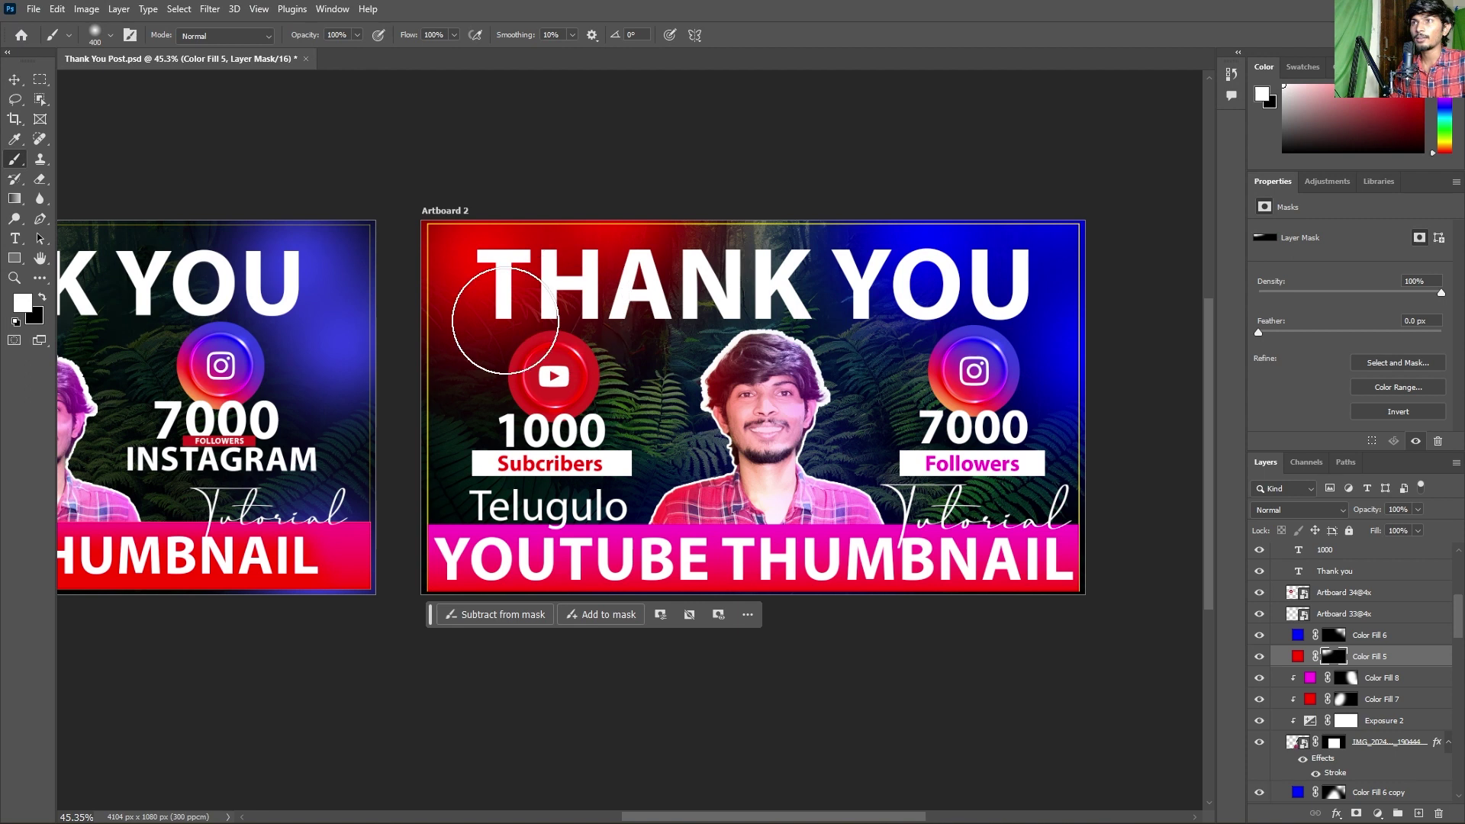
{"action": "left_click_drag", "start_coordinate": [556, 614], "coordinate": [425, 605]}
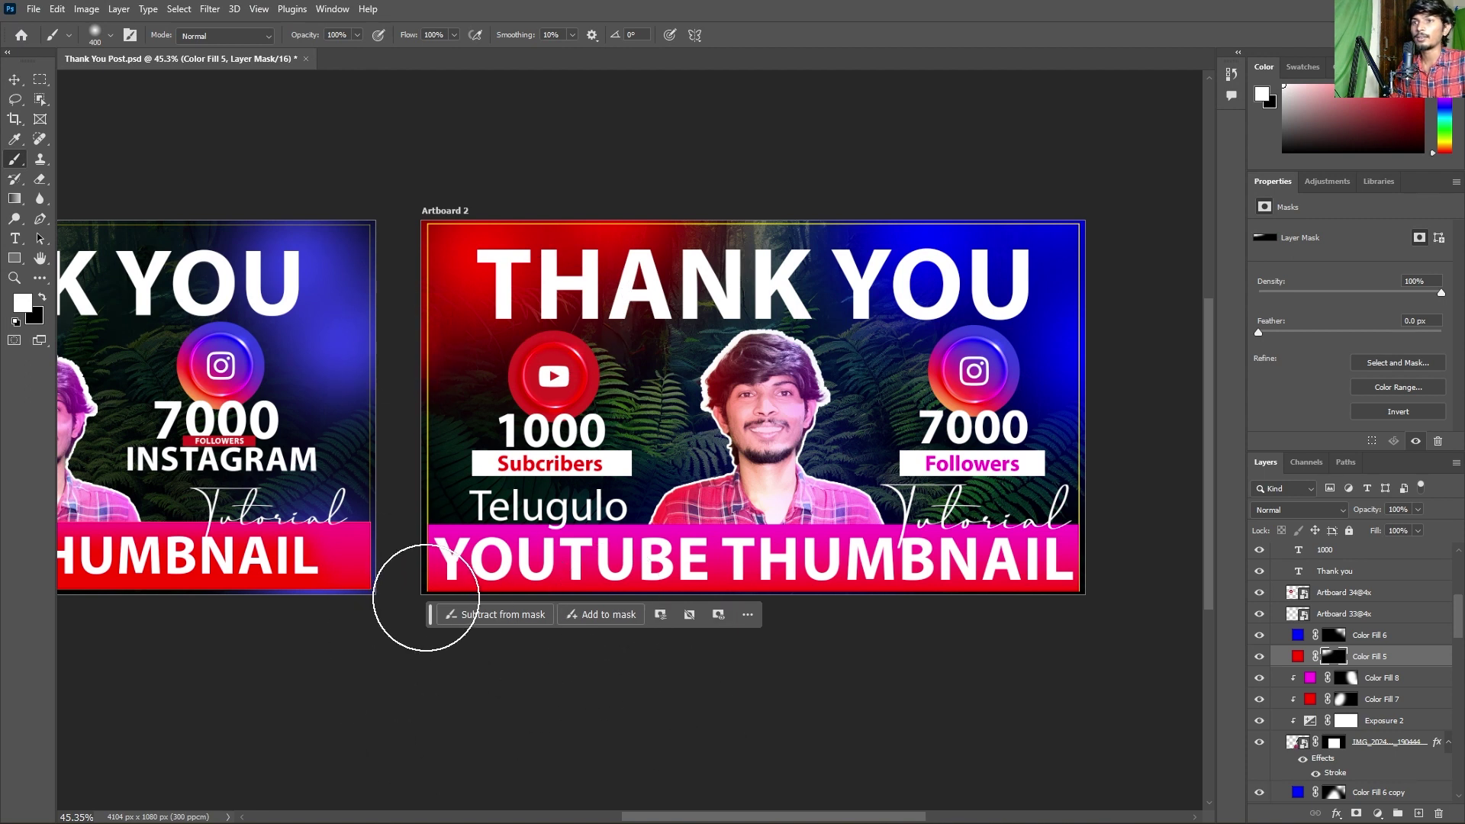
- Paint the Color Fill 6 mask to extend the blue glow to the artboard's right edge
{"action": "left_click", "coordinate": [1334, 635]}
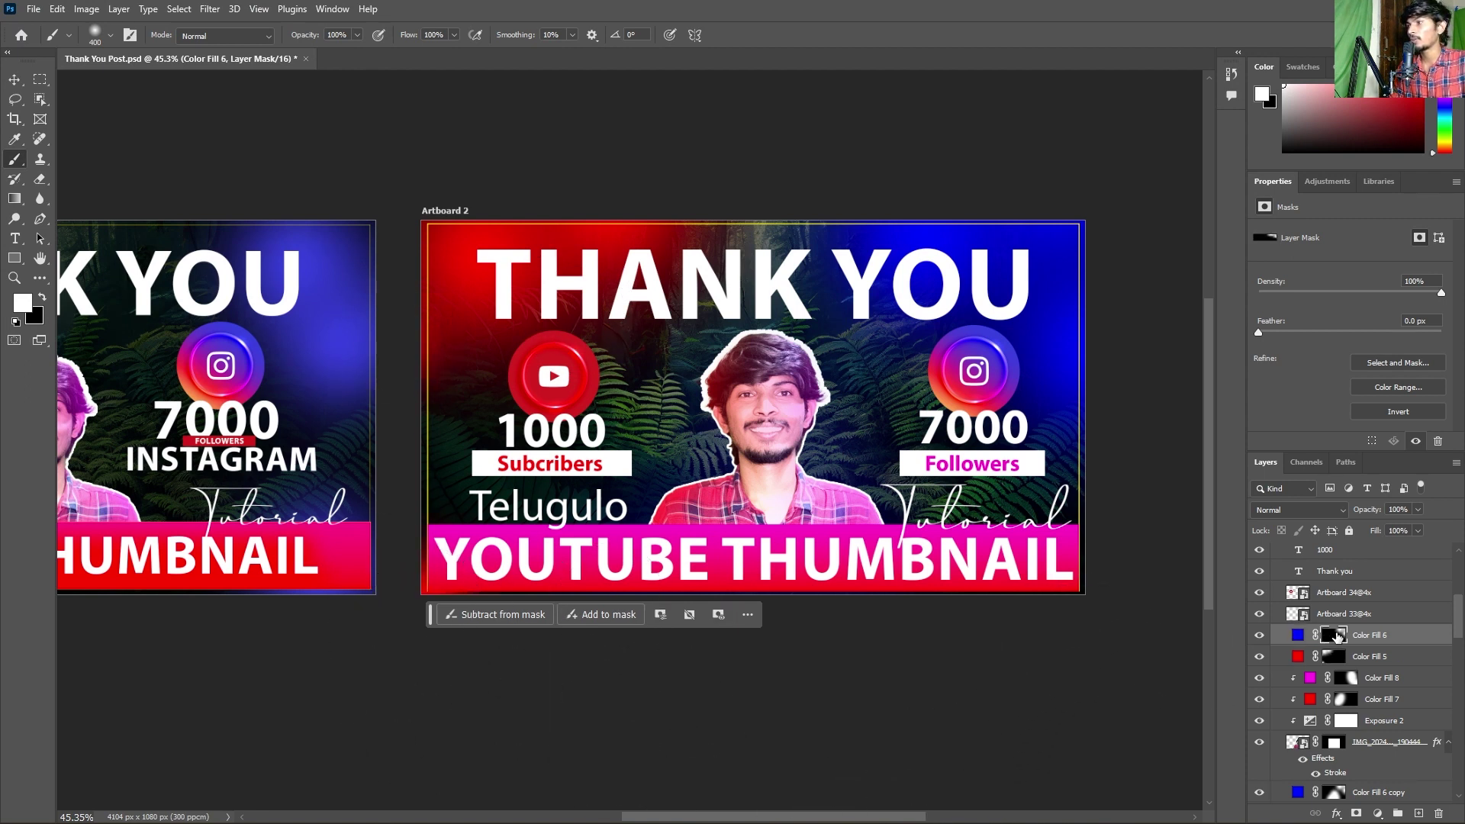
{"action": "left_click_drag", "start_coordinate": [1122, 582], "coordinate": [1112, 540]}
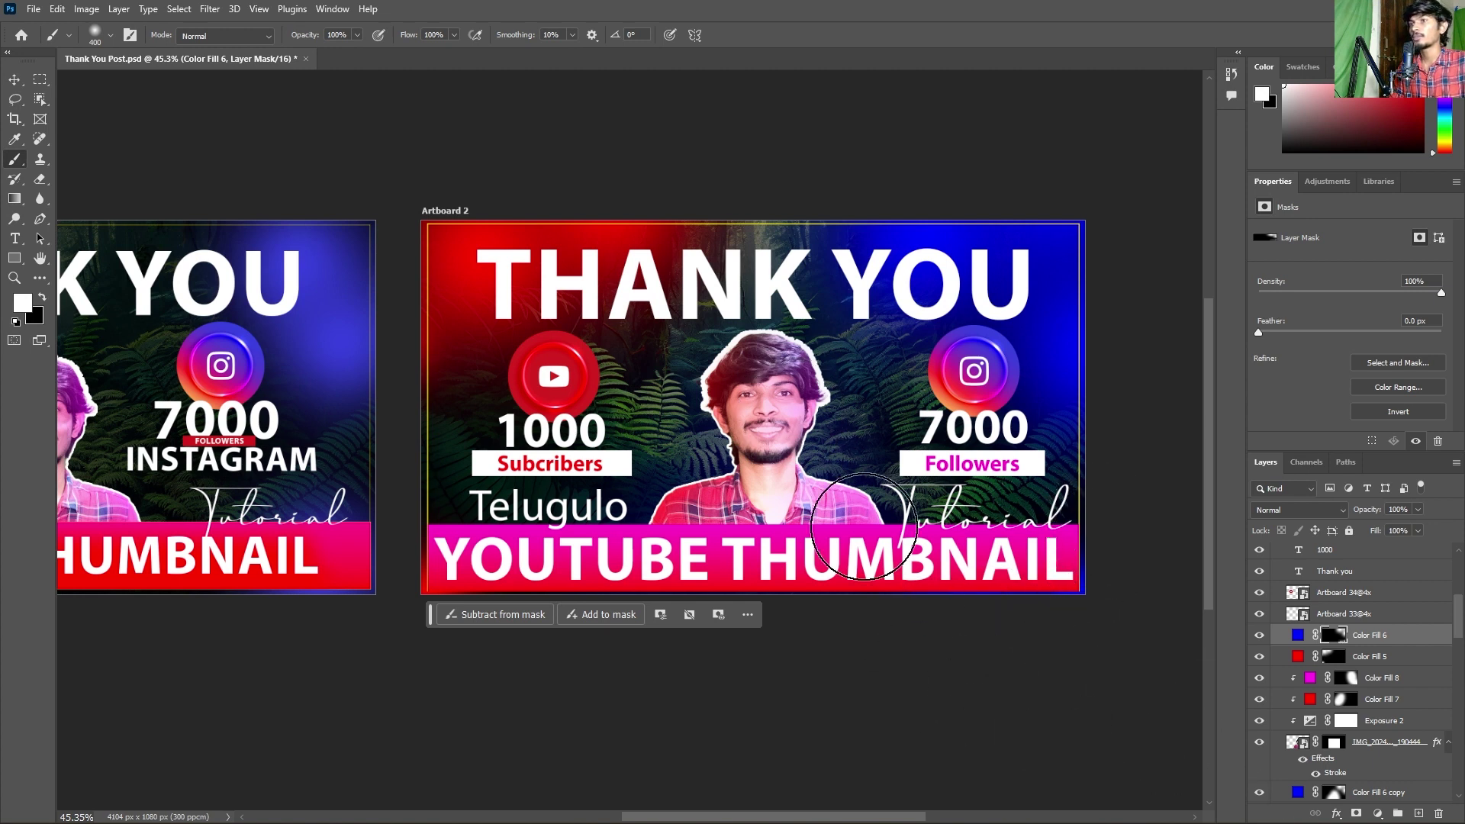
{"action": "left_click", "coordinate": [15, 80]}
{"action": "left_click", "coordinate": [435, 108]}
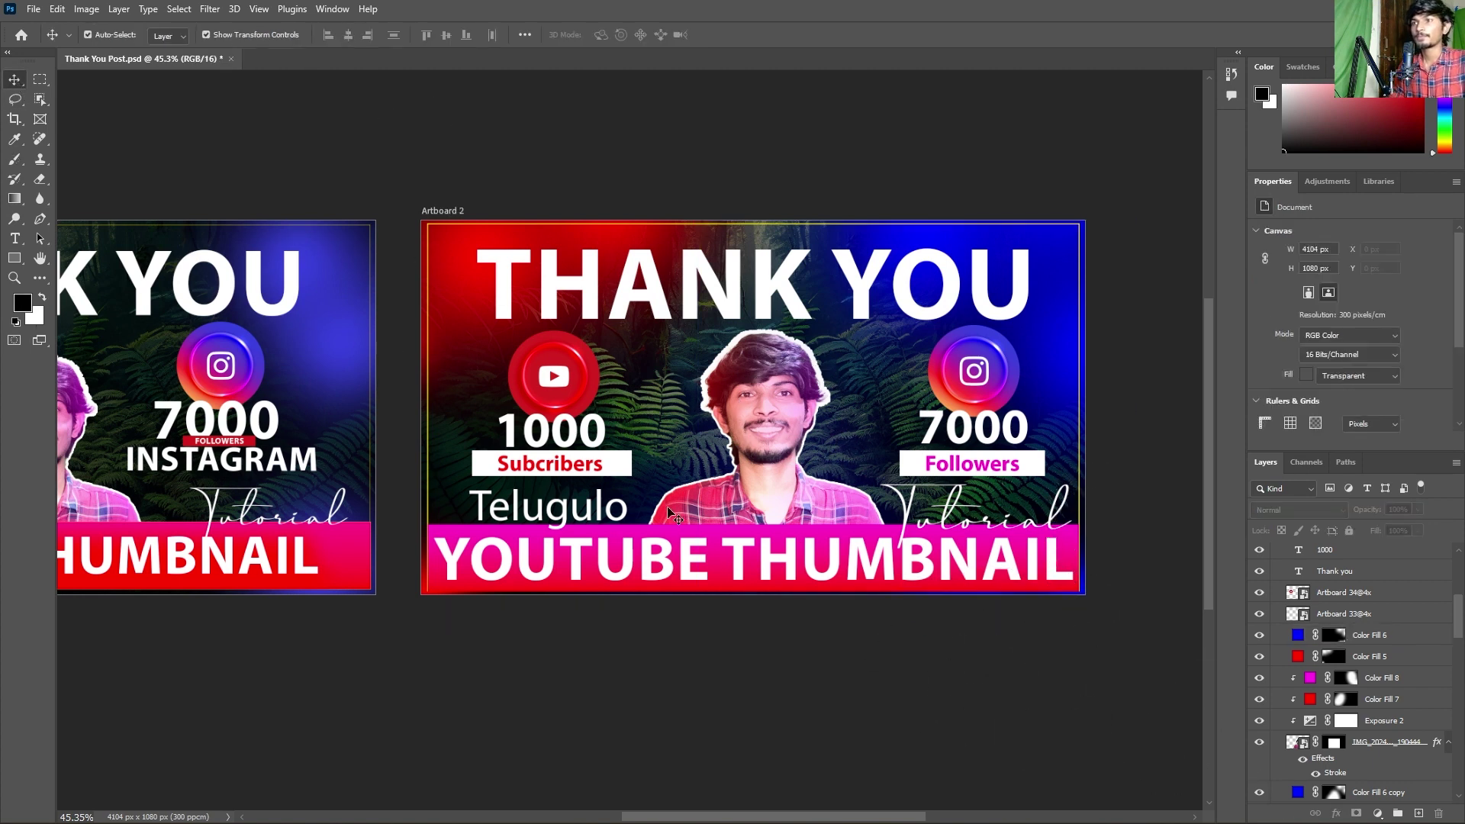
- Shrink the YOUTUBE THUMBNAIL text slightly and centre it horizontally on the artboard
{"action": "left_click", "coordinate": [834, 566]}
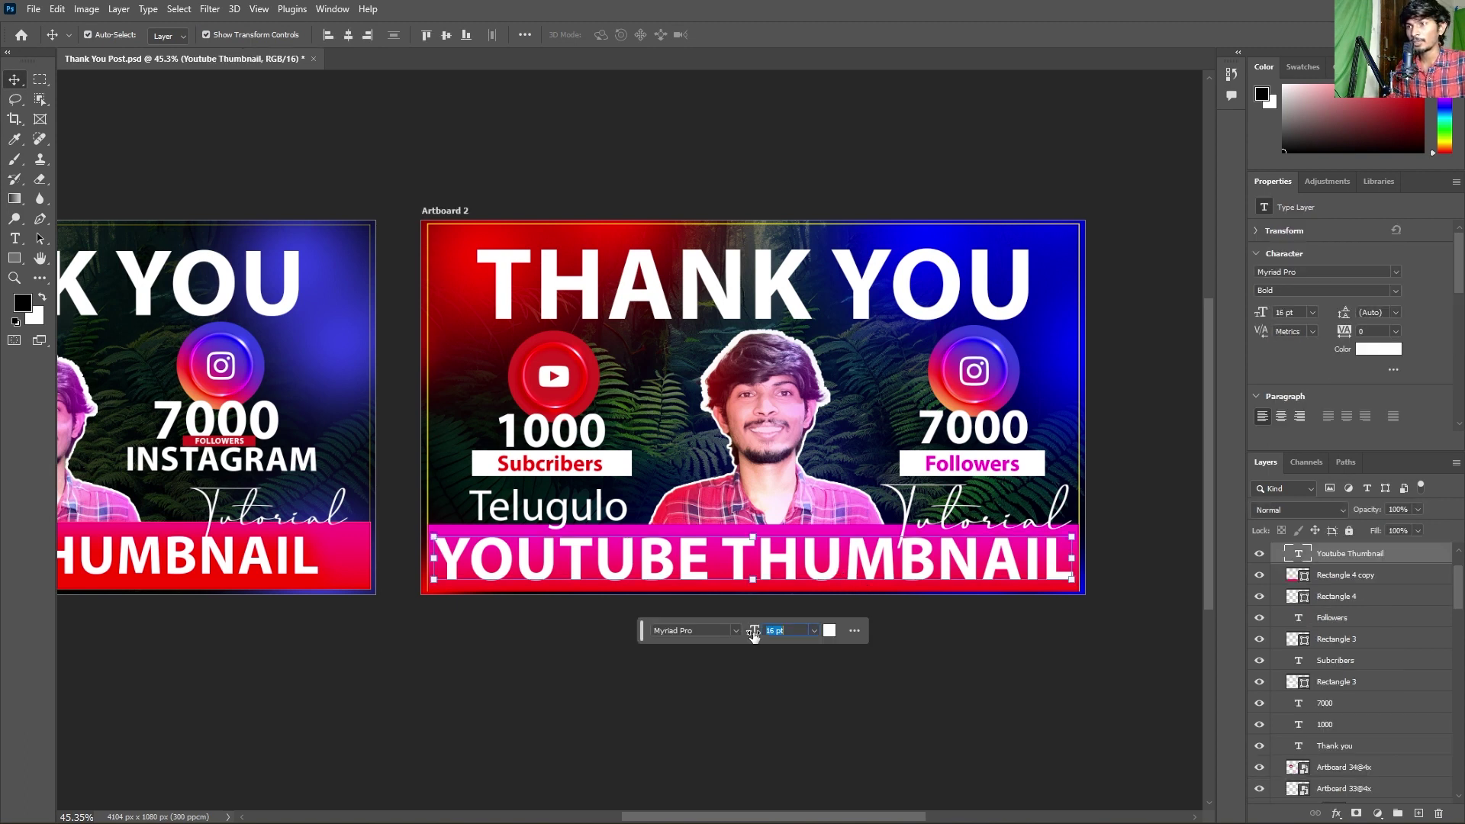
{"action": "left_click_drag", "start_coordinate": [754, 634], "coordinate": [756, 632]}
{"action": "left_click_drag", "start_coordinate": [717, 557], "coordinate": [726, 557]}
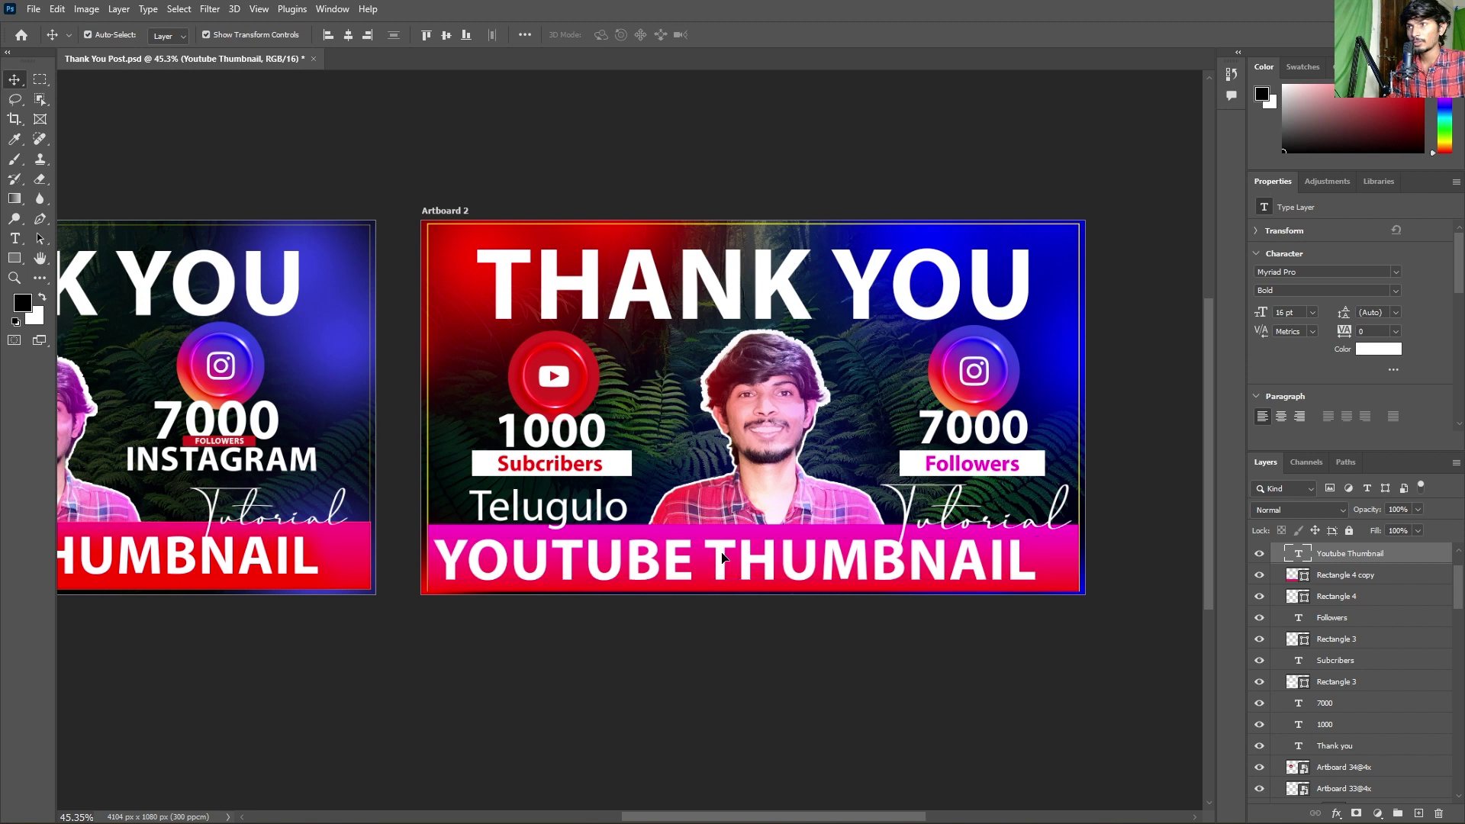
{"action": "left_click", "coordinate": [349, 34]}
{"action": "left_click", "coordinate": [525, 704]}
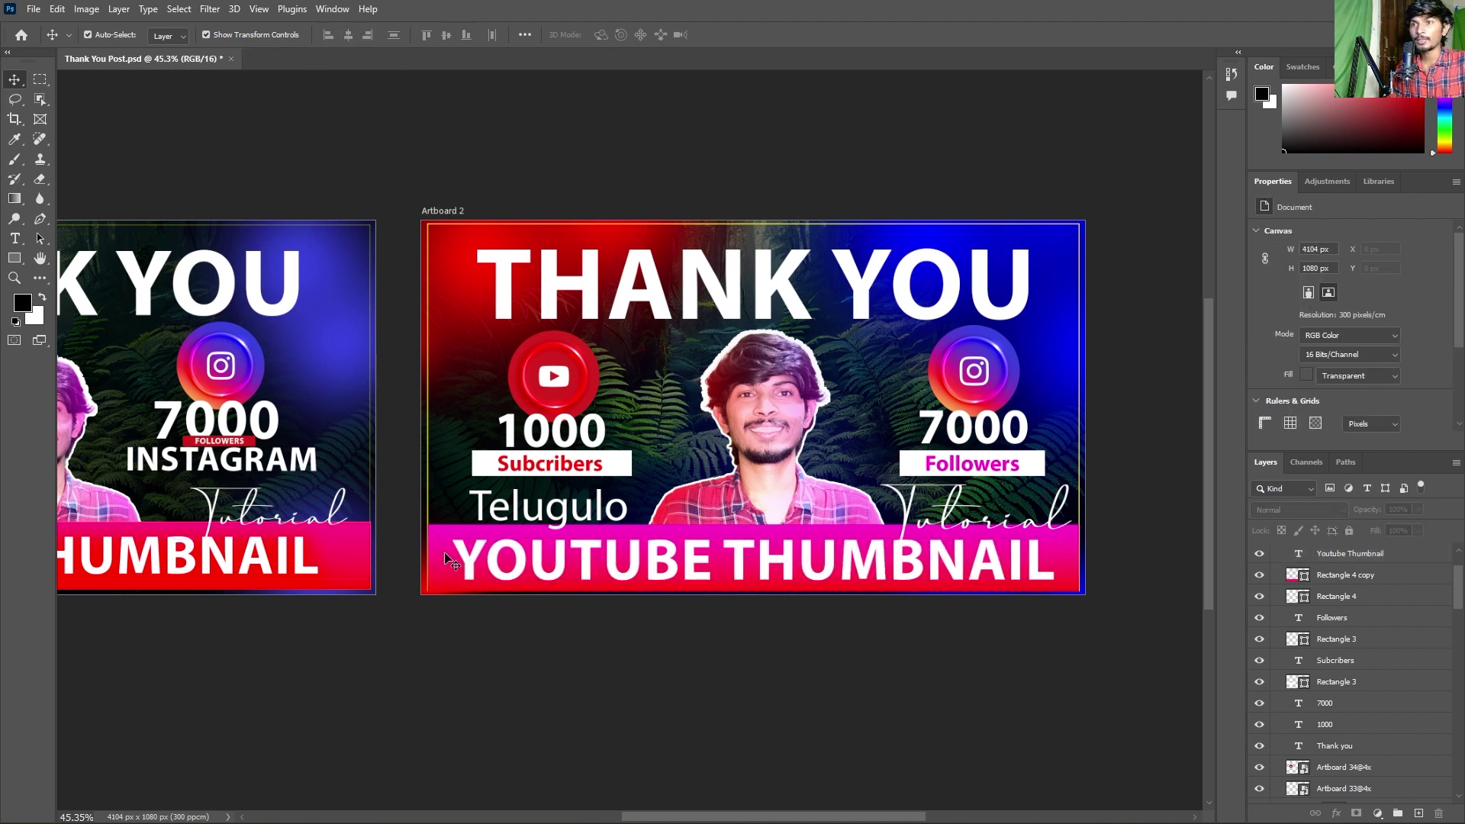
{"action": "left_click", "coordinate": [452, 564]}
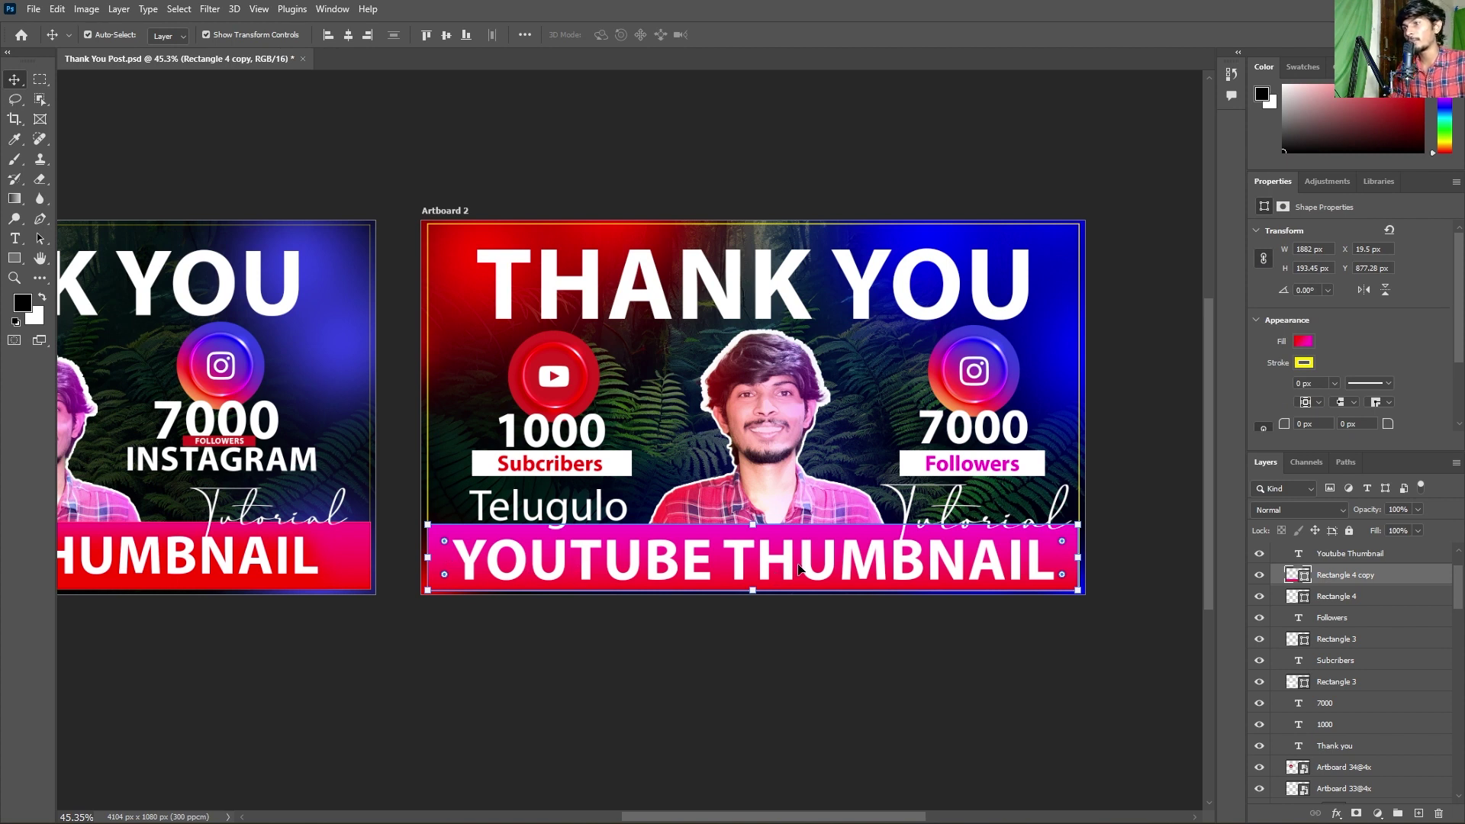
- Enable Drop Shadow in the YOUTUBE THUMBNAIL text layer's style settings
{"action": "left_click", "coordinate": [1343, 553]}
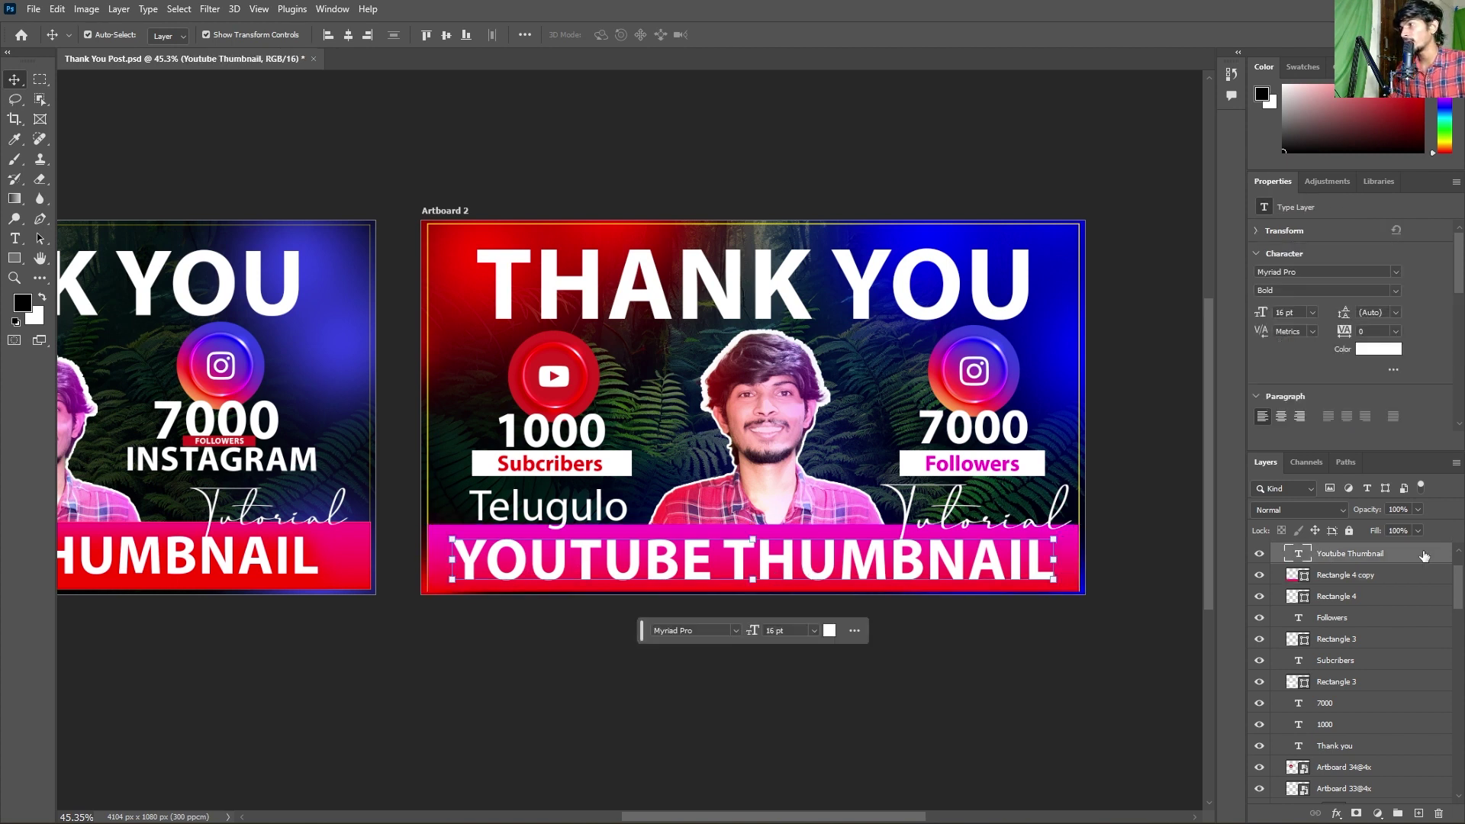
{"action": "double_click", "coordinate": [1424, 555]}
{"action": "left_click", "coordinate": [838, 422]}
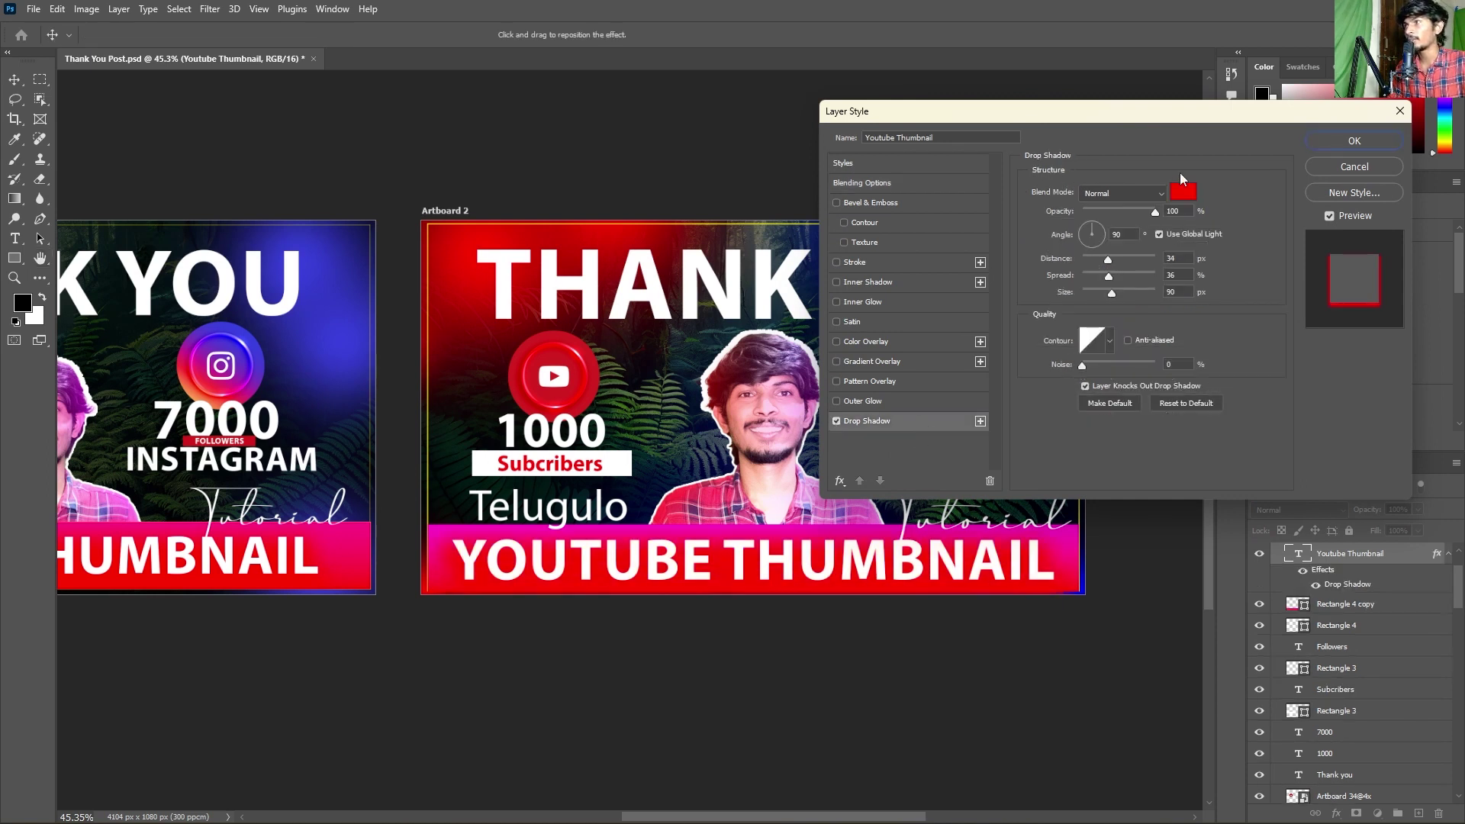
- Apply the red drop shadow (distance 34, spread 36, size 90) and convert the text to a smart object
{"action": "left_click", "coordinate": [1355, 144]}
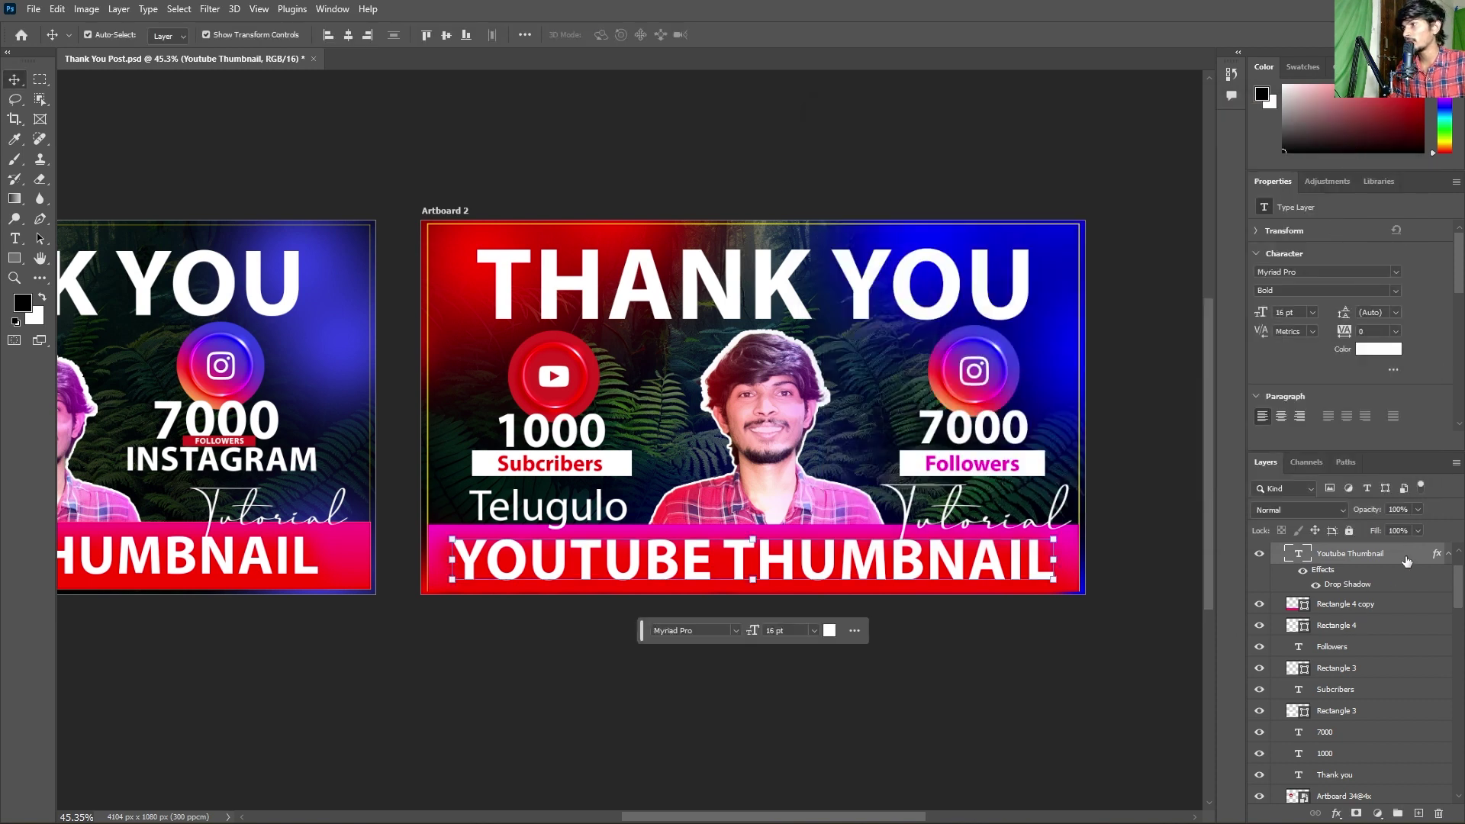
{"action": "right_click", "coordinate": [1406, 562]}
{"action": "left_click", "coordinate": [1301, 354]}
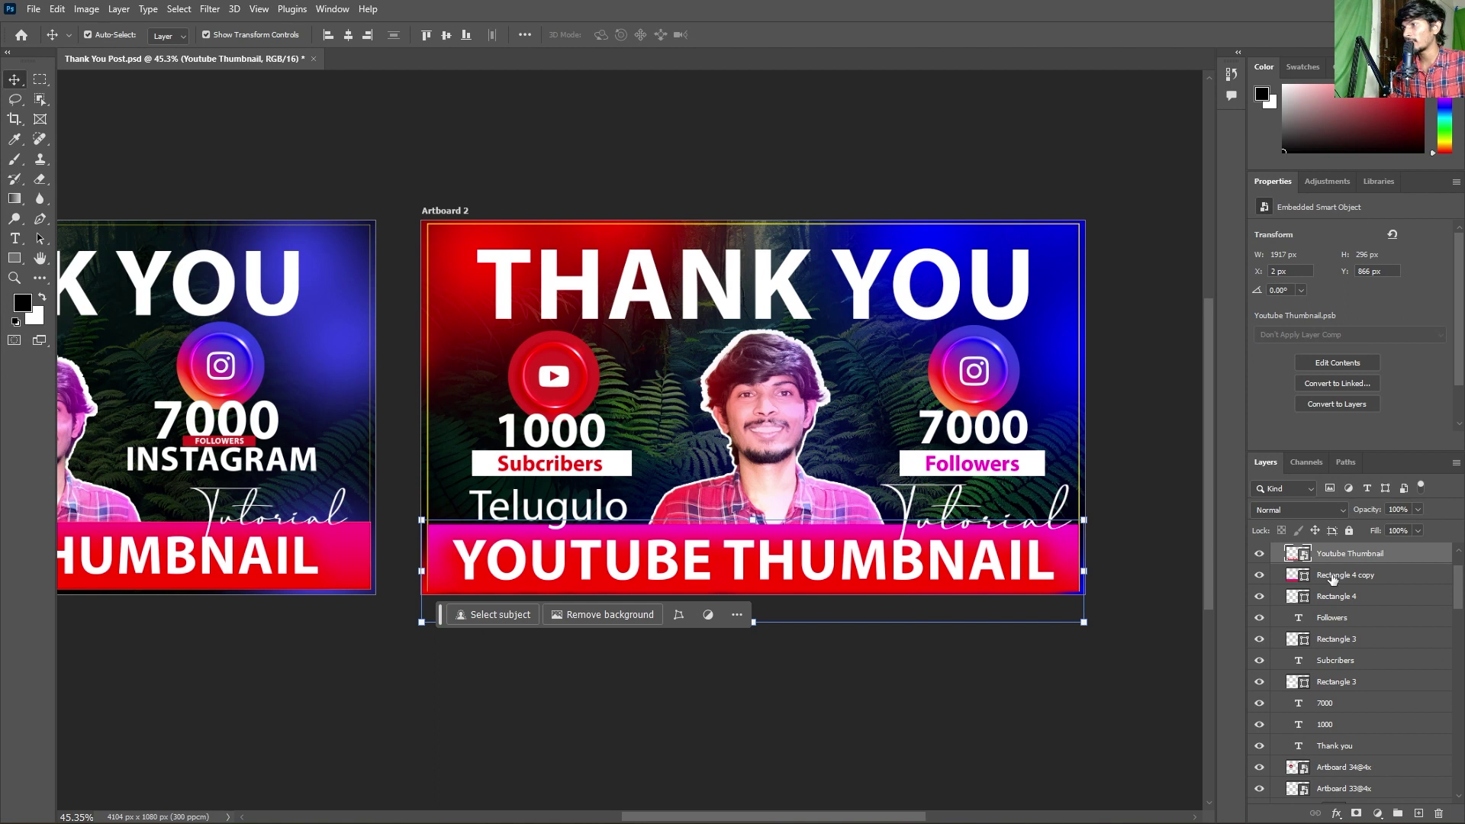
- Mask the YOUTUBE THUMBNAIL smart object to the pink banner rectangle's shape
{"action": "left_click", "coordinate": [1333, 578]}
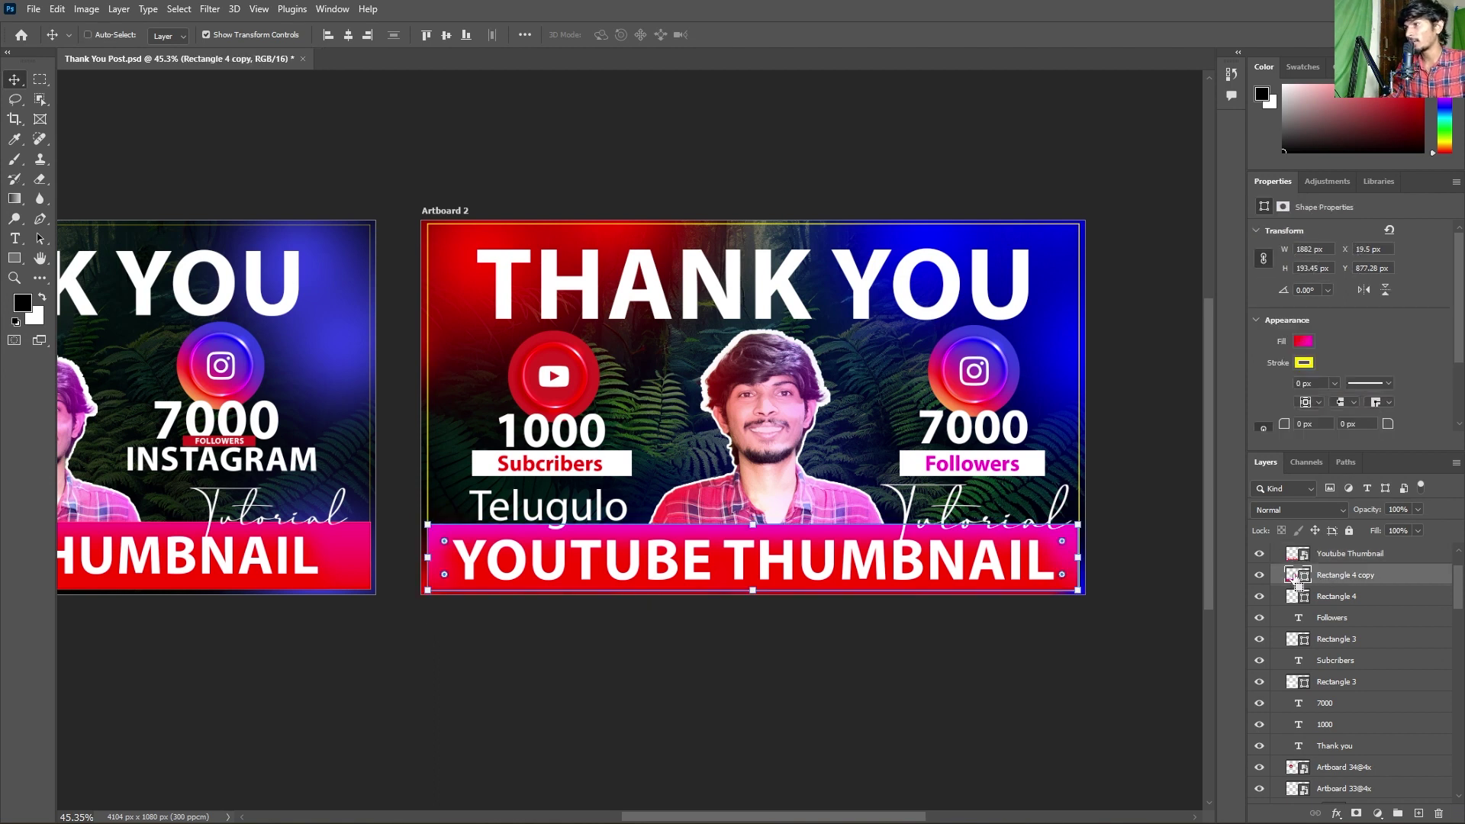
{"action": "left_click", "coordinate": [1297, 577], "text": "ctrl"}
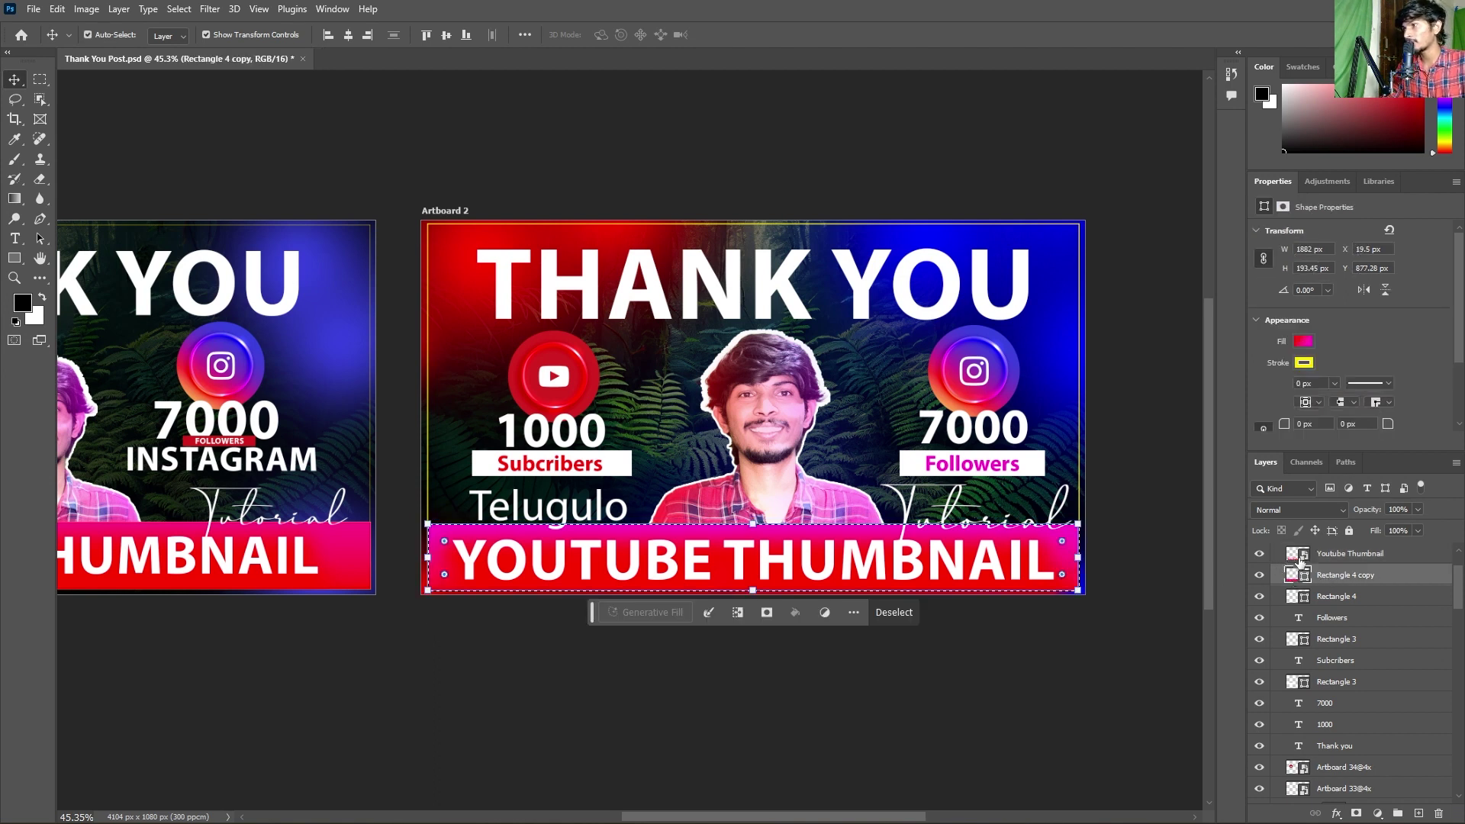
{"action": "left_click", "coordinate": [1299, 561]}
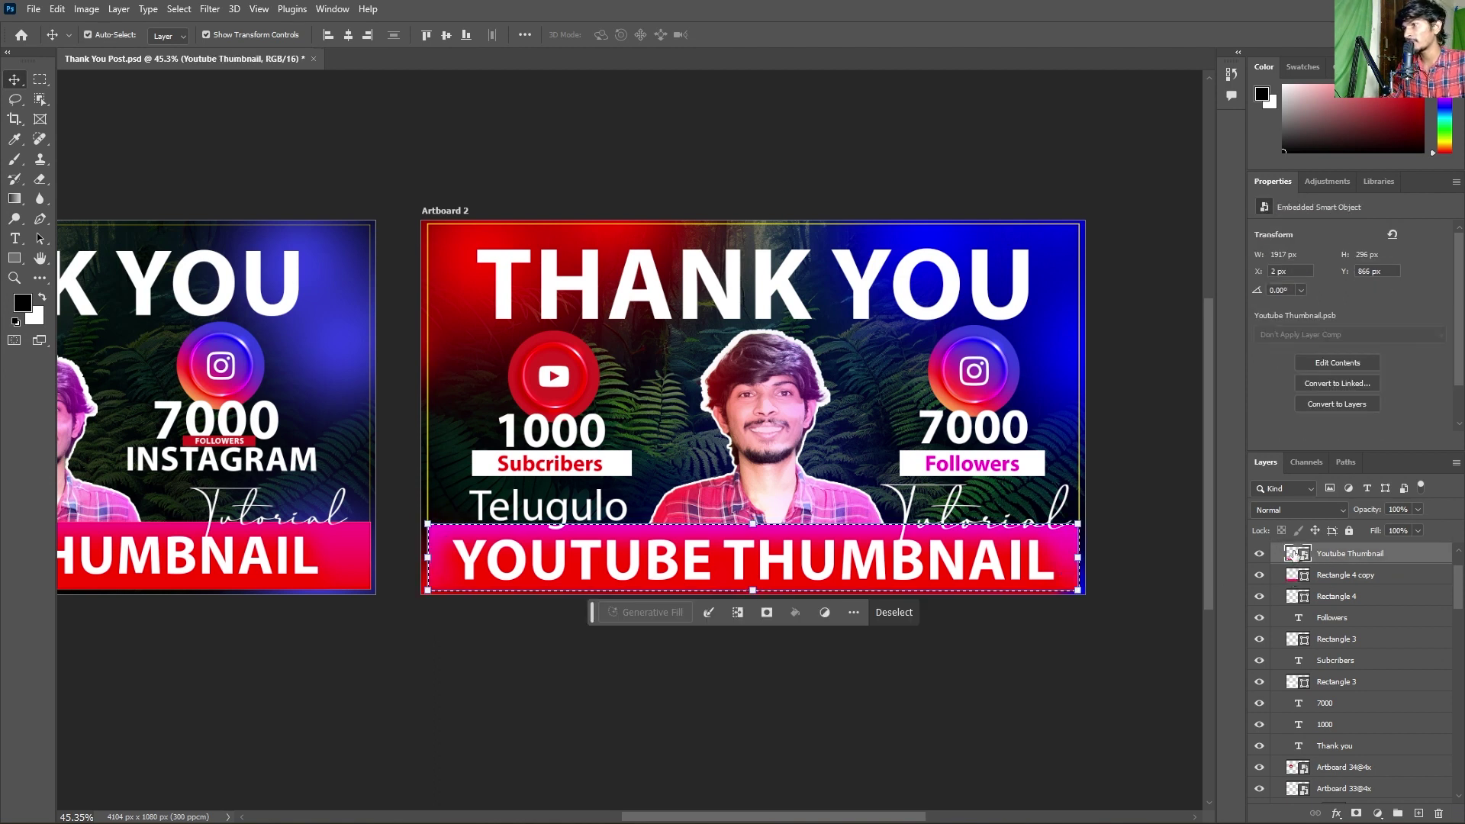
{"action": "left_click", "coordinate": [1357, 813]}
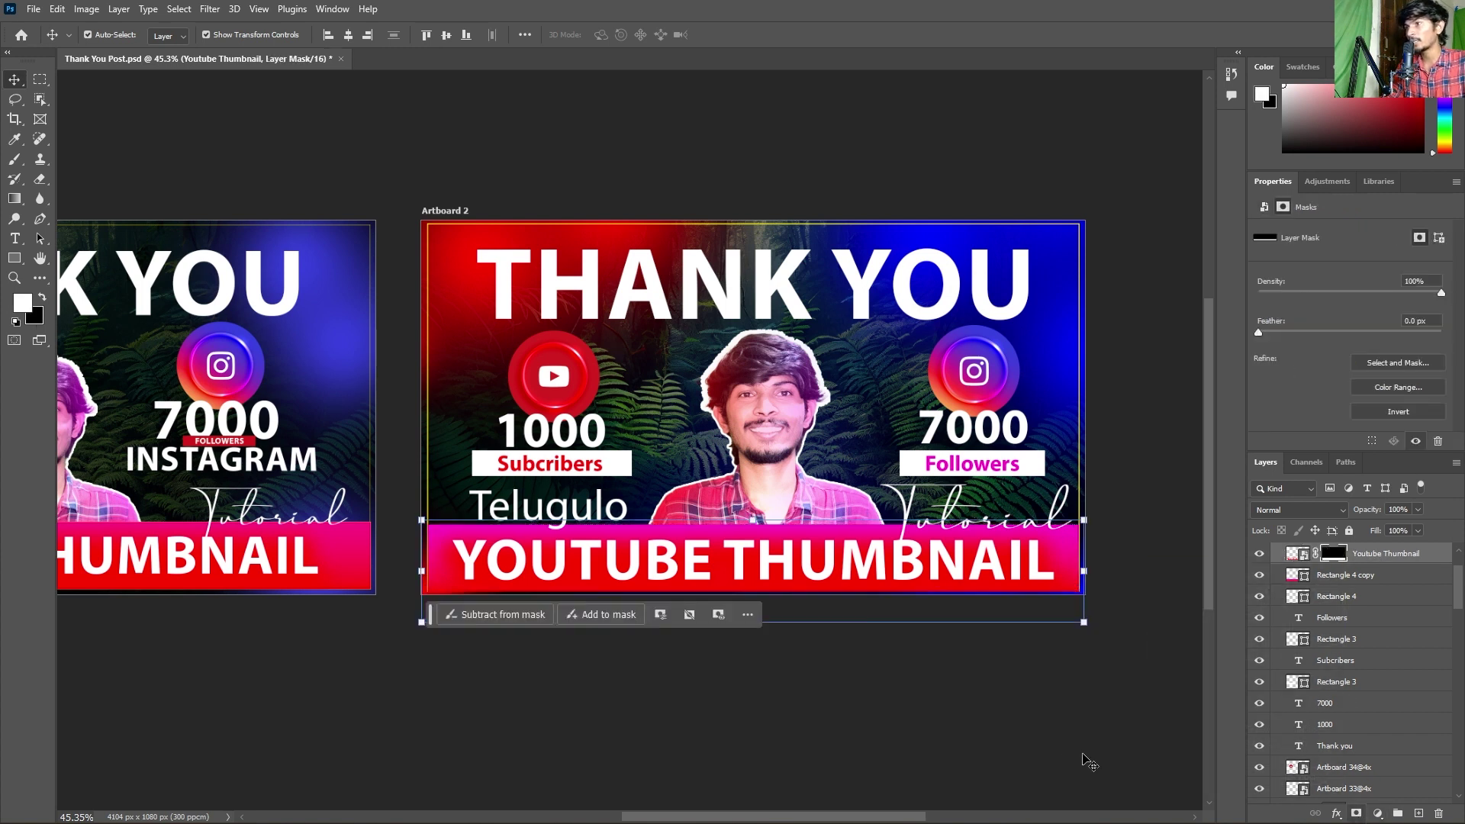
{"action": "left_click", "coordinate": [1015, 720]}
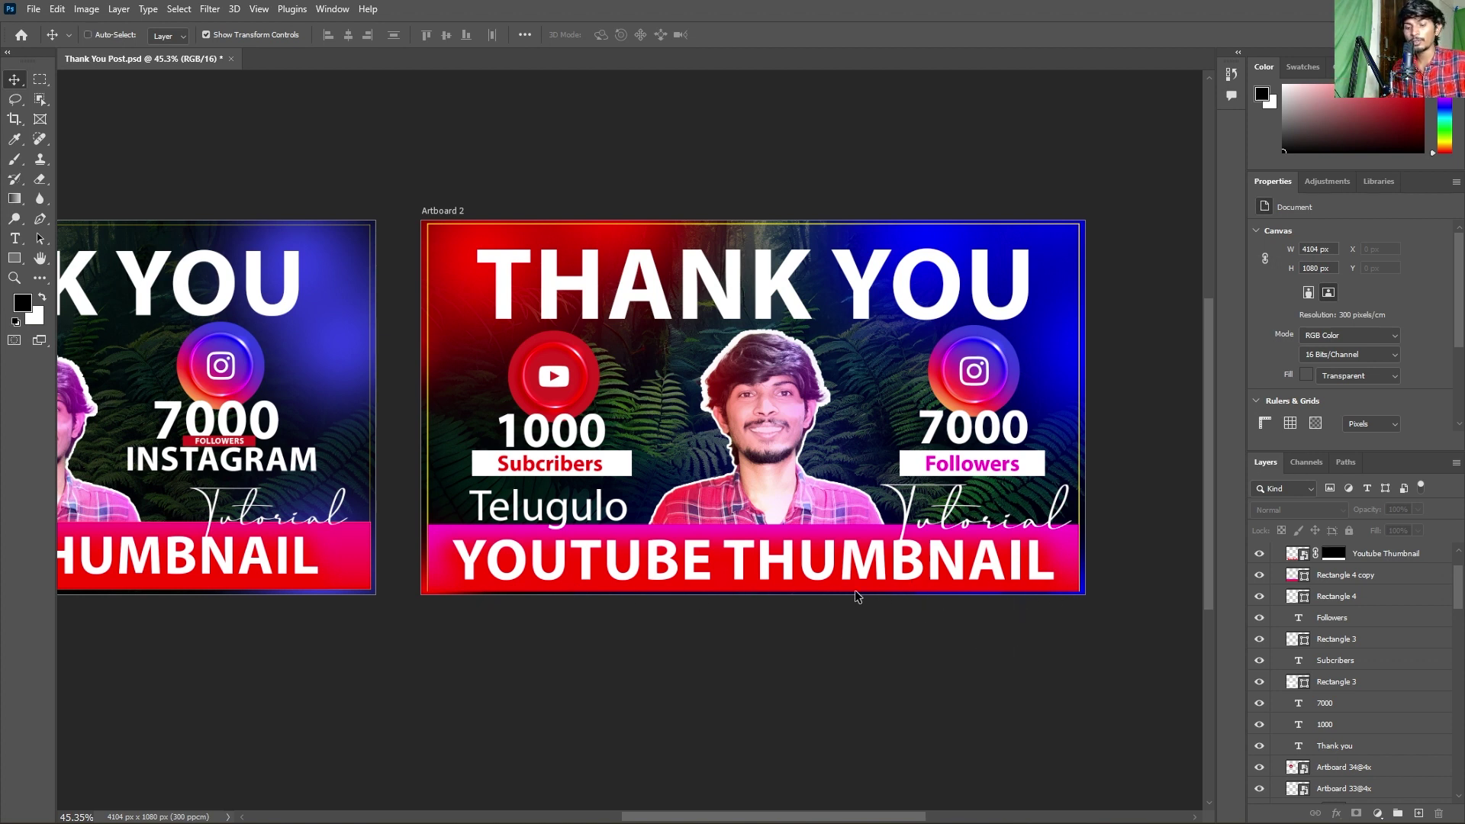
- Colour the Followers text red and fill the box behind it with red
{"action": "left_click", "coordinate": [975, 466]}
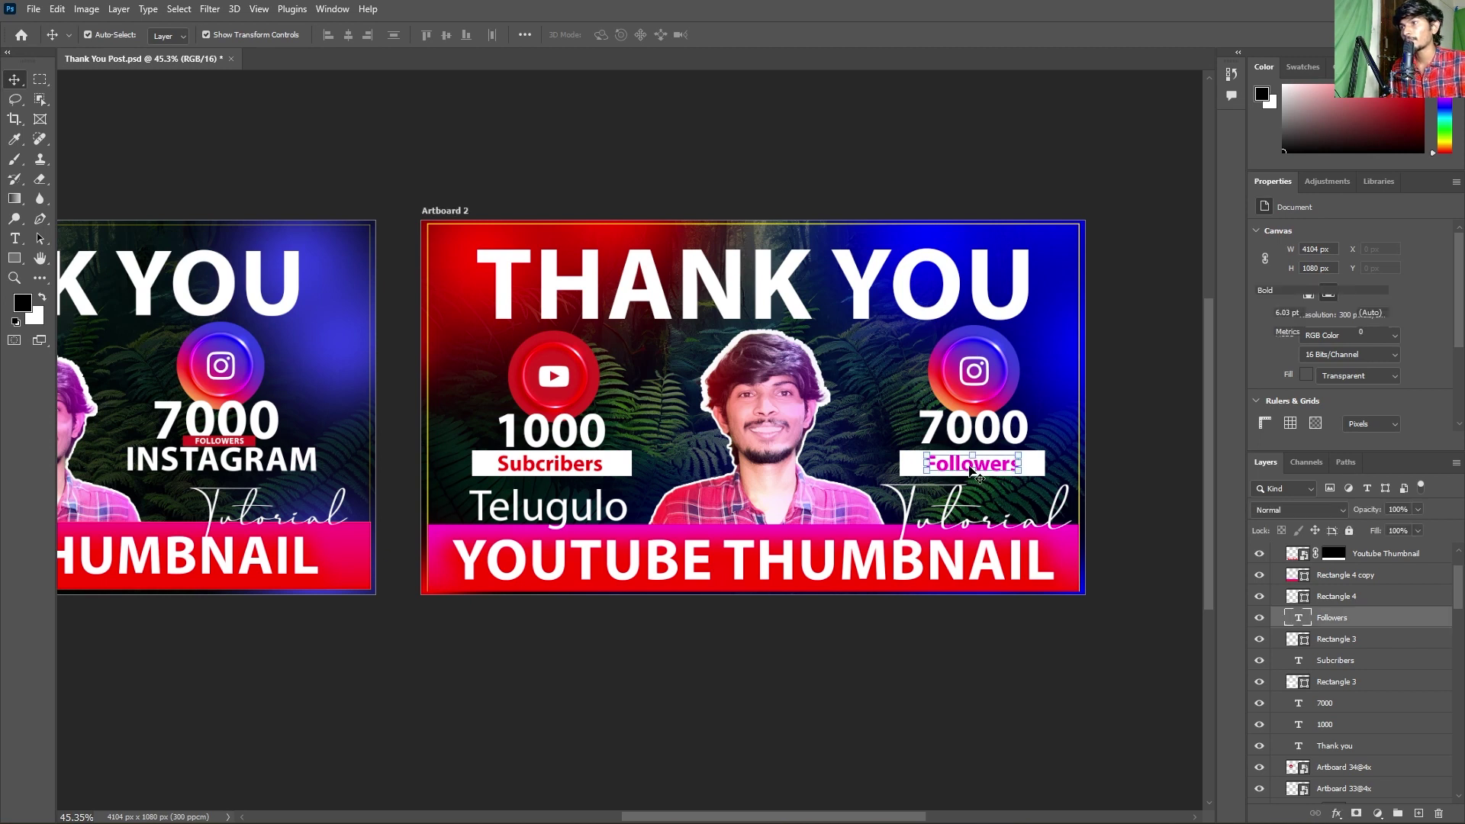
{"action": "left_click", "coordinate": [1049, 512]}
{"action": "mouse_move", "coordinate": [1214, 197]}
{"action": "left_mouse_down"}
{"action": "mouse_move", "coordinate": [1206, 157]}
{"action": "mouse_move", "coordinate": [1160, 199]}
{"action": "left_mouse_up"}
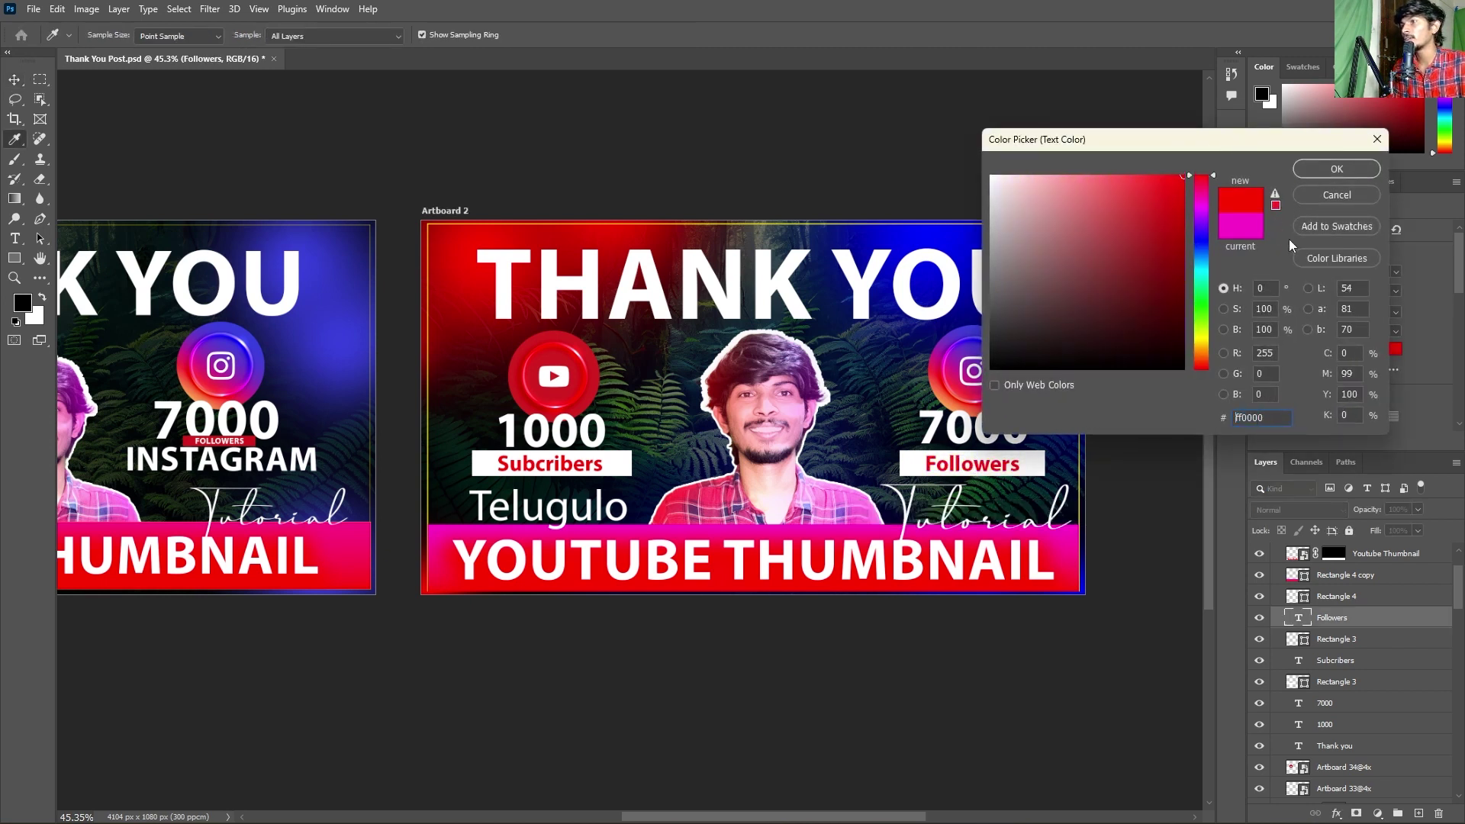
{"action": "left_click", "coordinate": [1325, 166]}
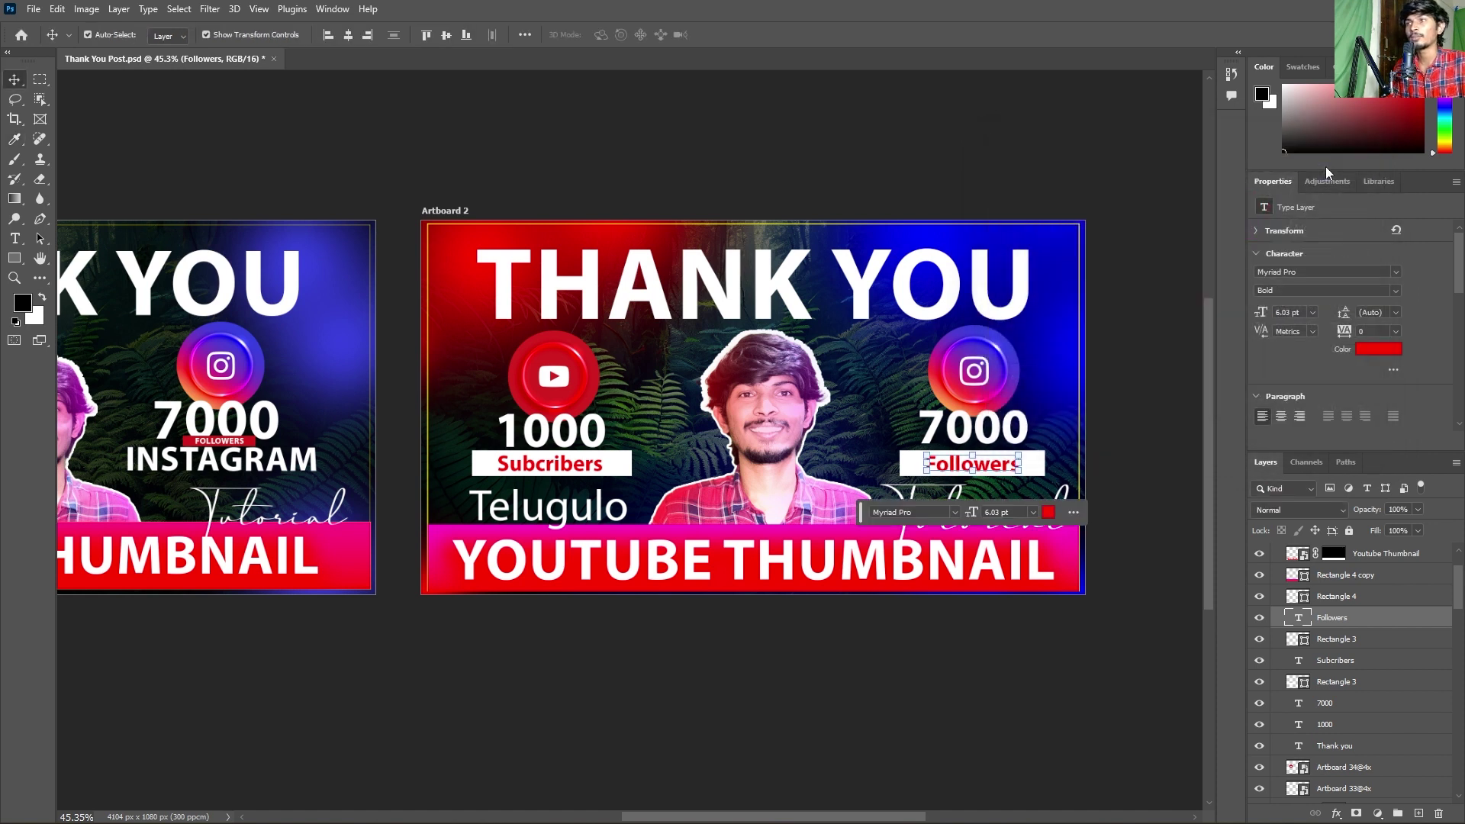
{"action": "left_click", "coordinate": [1006, 679]}
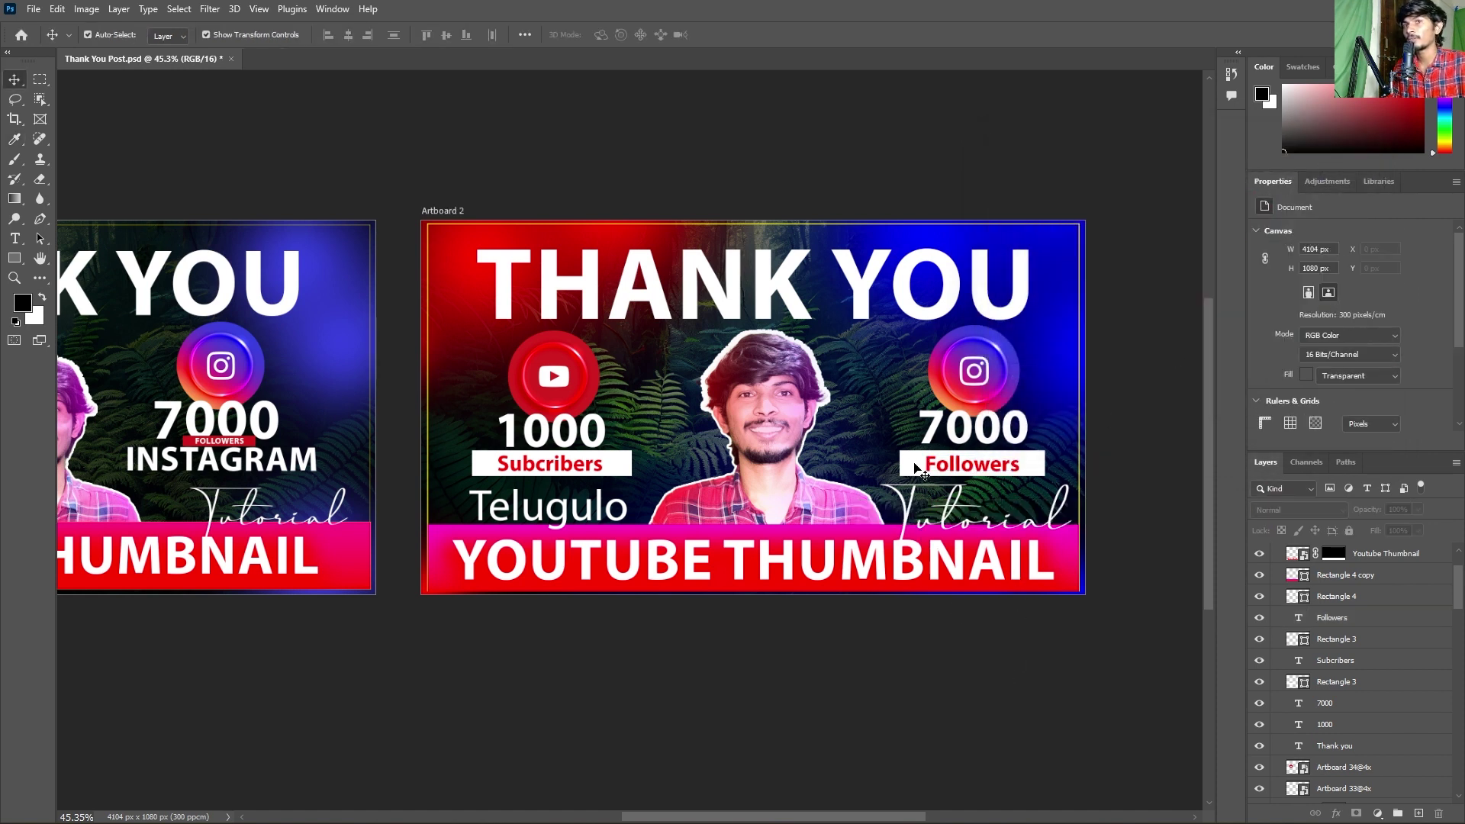
{"action": "left_click", "coordinate": [919, 469]}
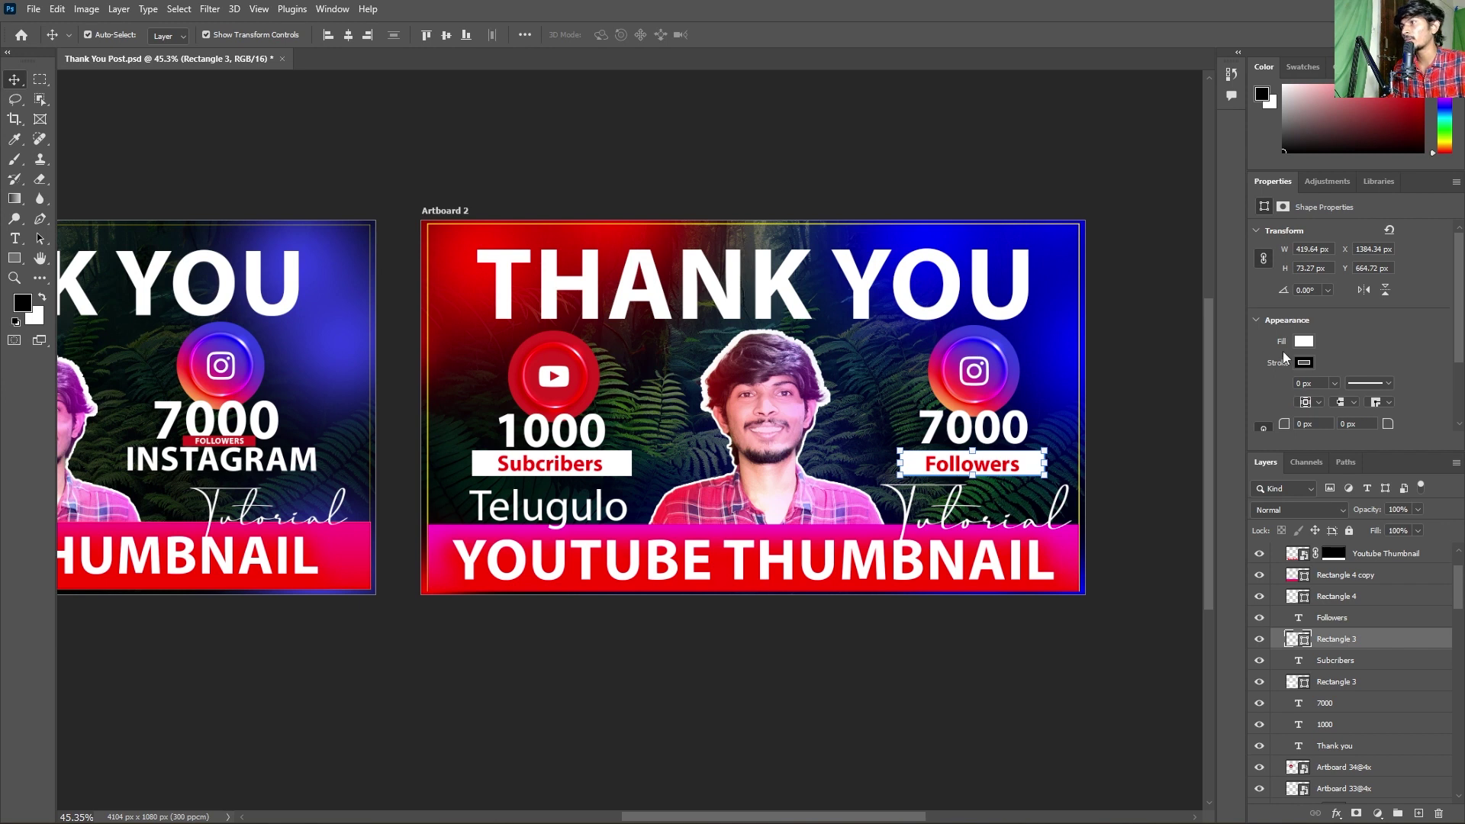
{"action": "left_click", "coordinate": [1310, 341]}
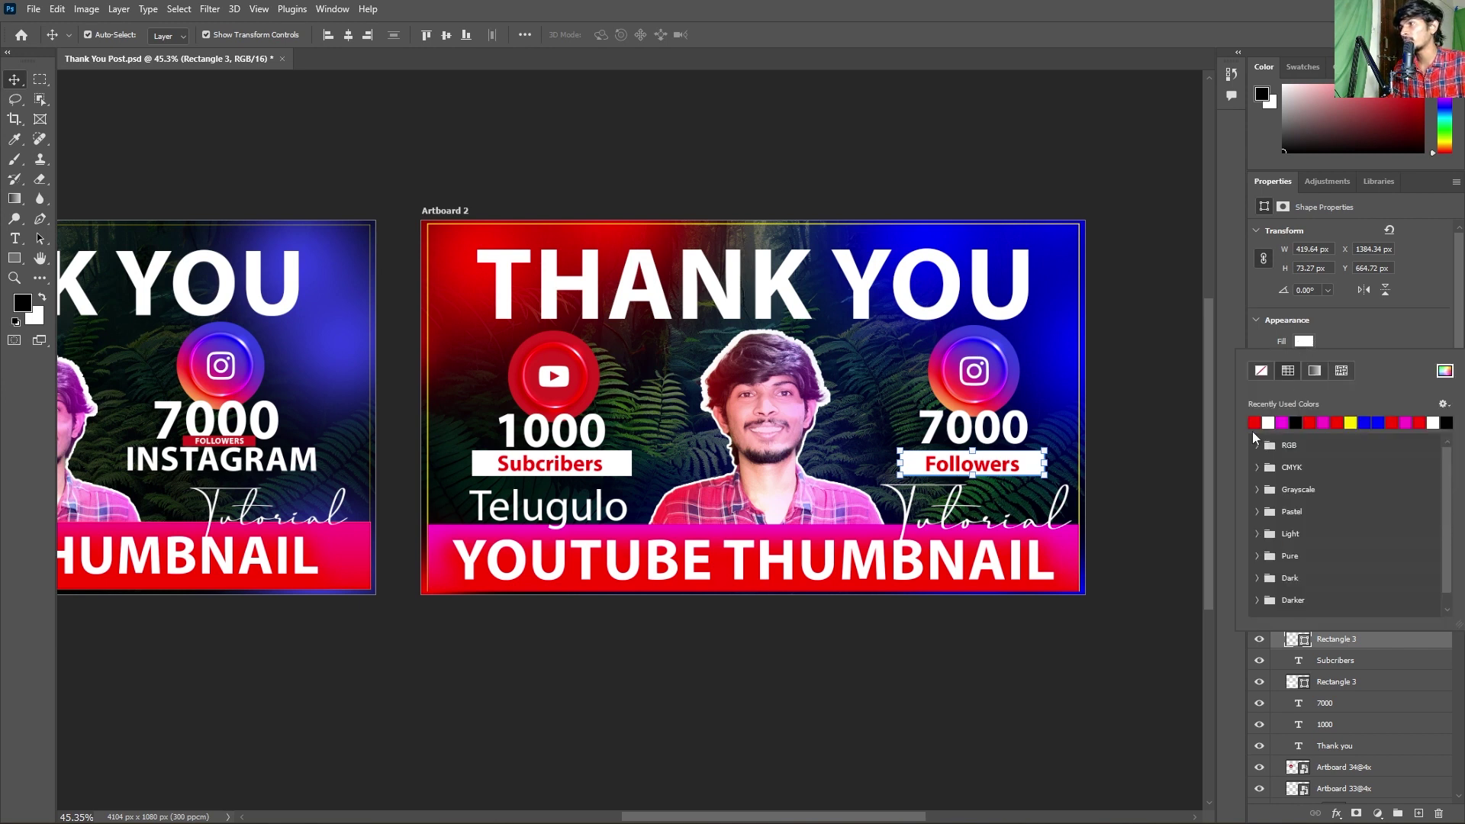
{"action": "left_click", "coordinate": [1255, 422]}
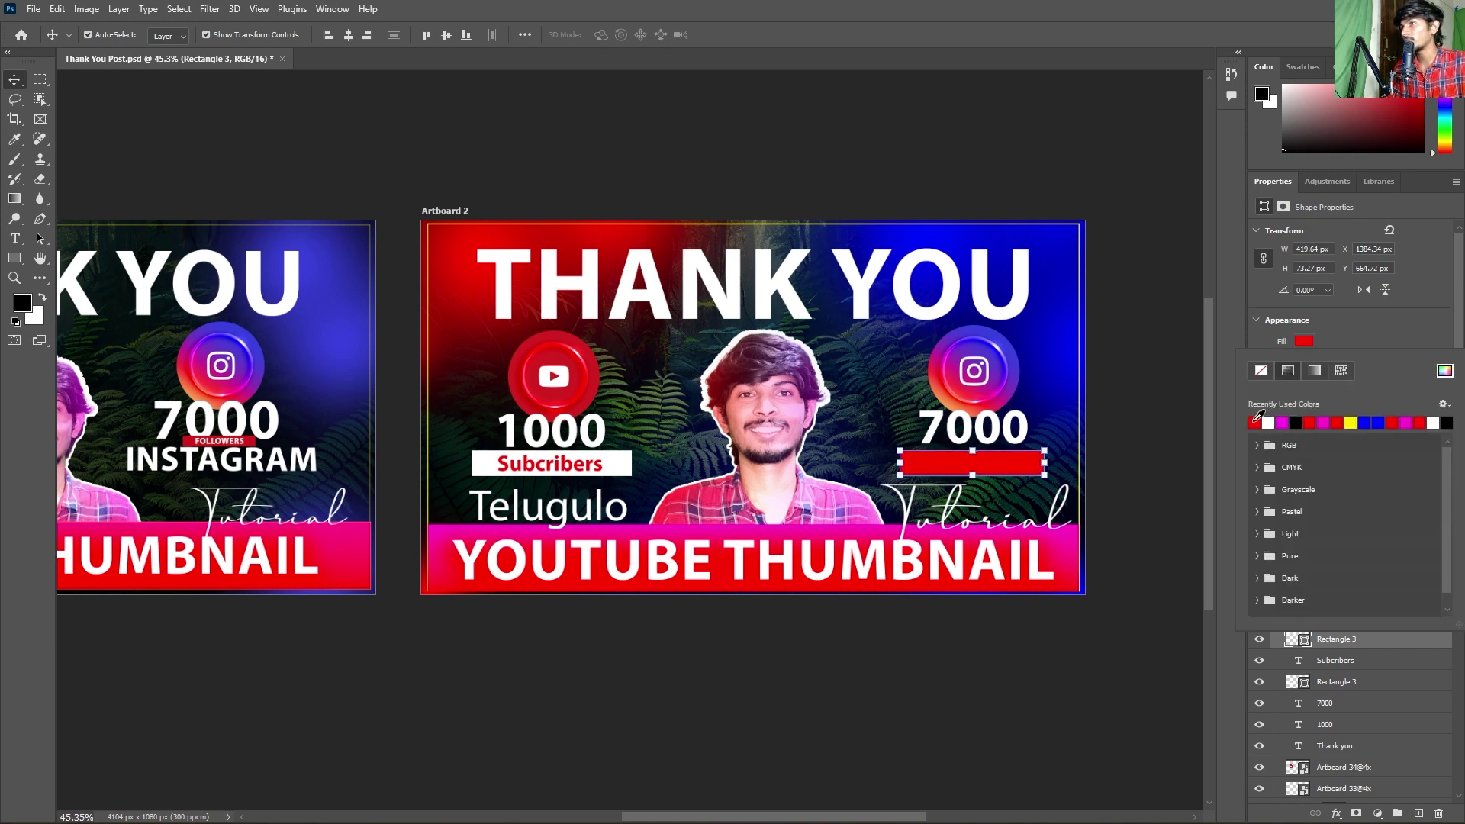
- Change the Followers text colour to white (ffffff)
{"action": "left_click", "coordinate": [988, 466]}
{"action": "left_click", "coordinate": [1045, 513]}
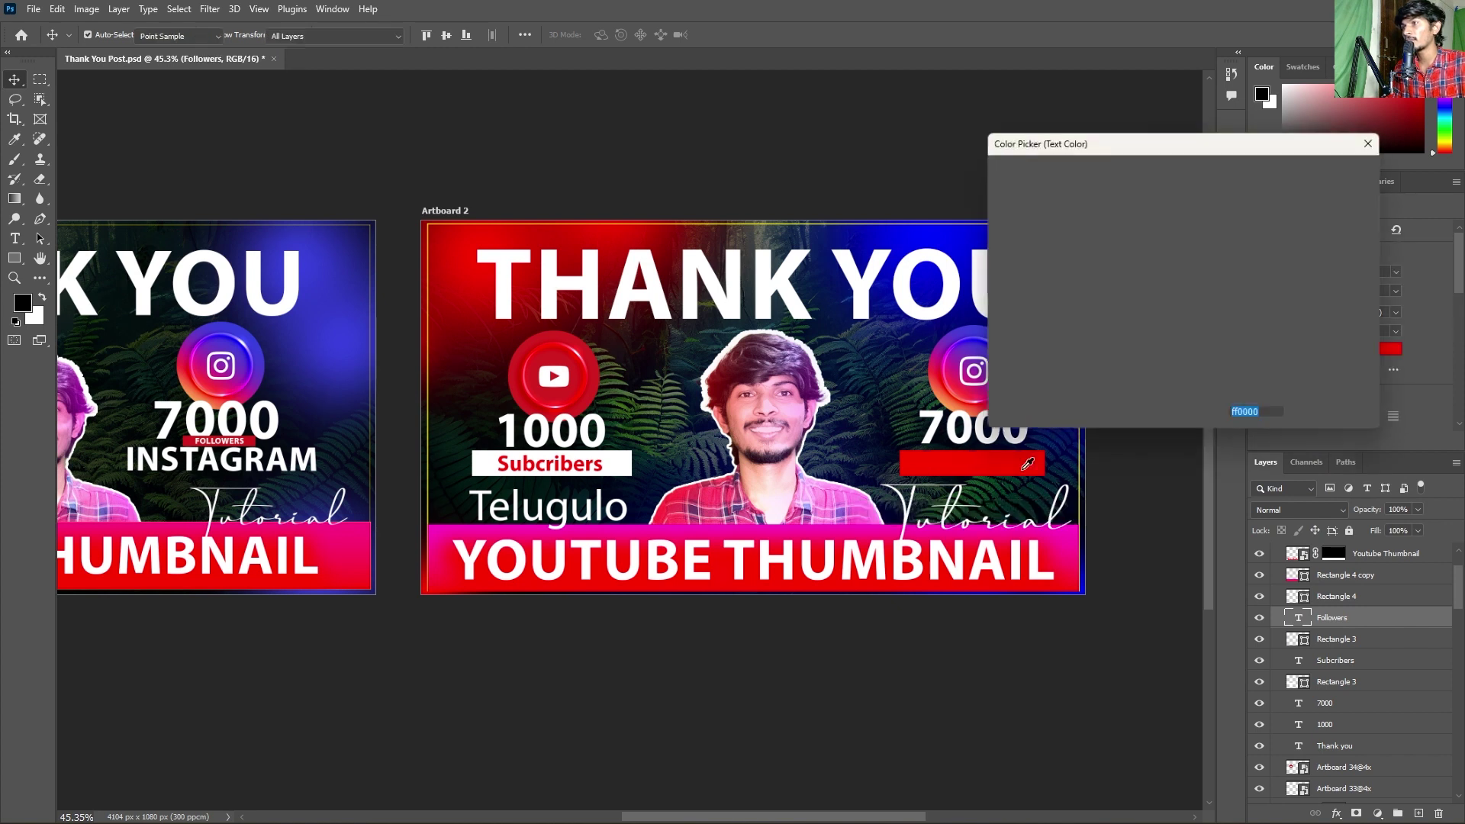
{"action": "left_click", "coordinate": [953, 357]}
{"action": "type", "text": "ffffff"}
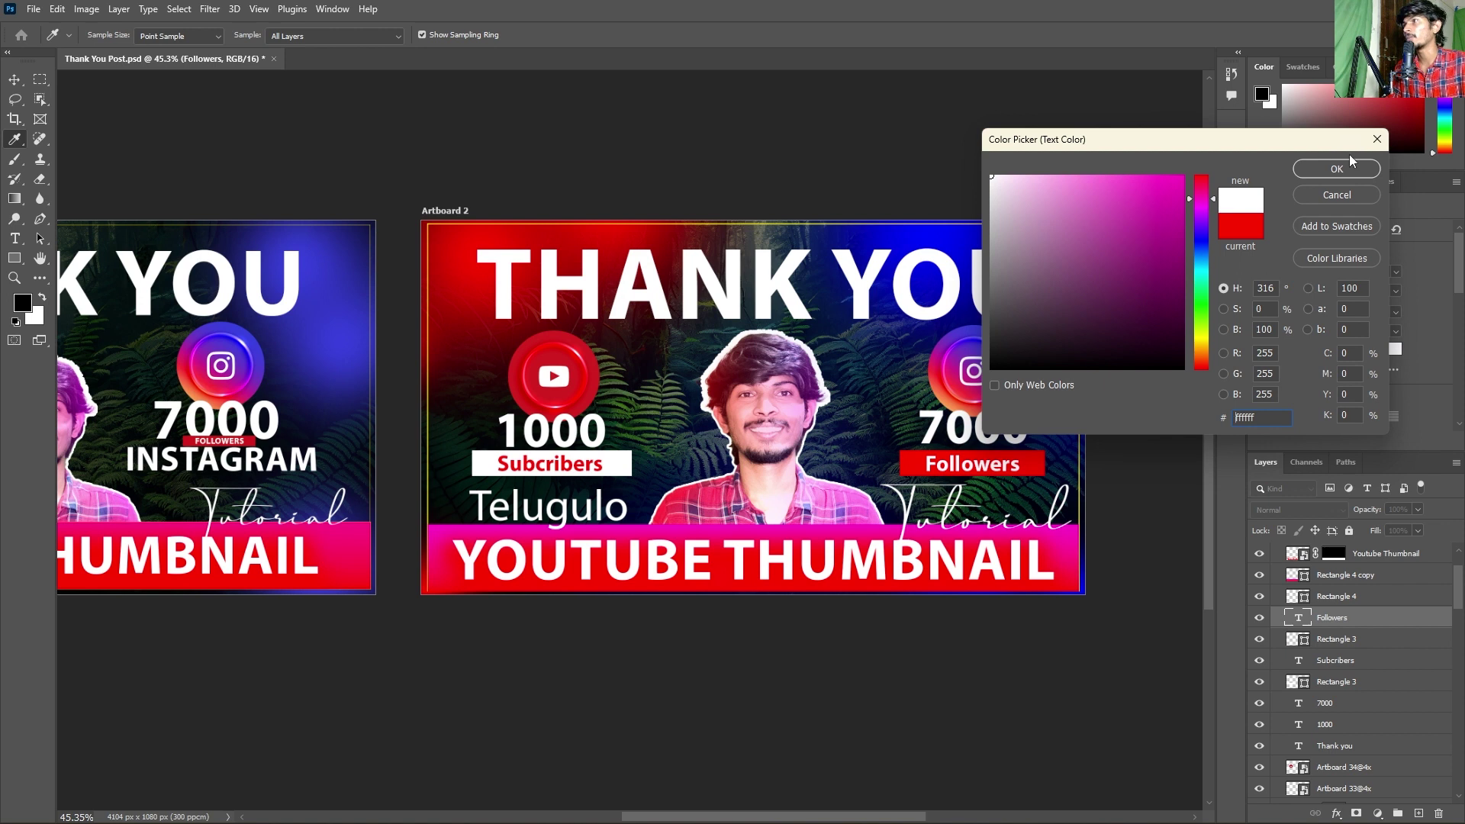
{"action": "left_click", "coordinate": [1337, 168]}
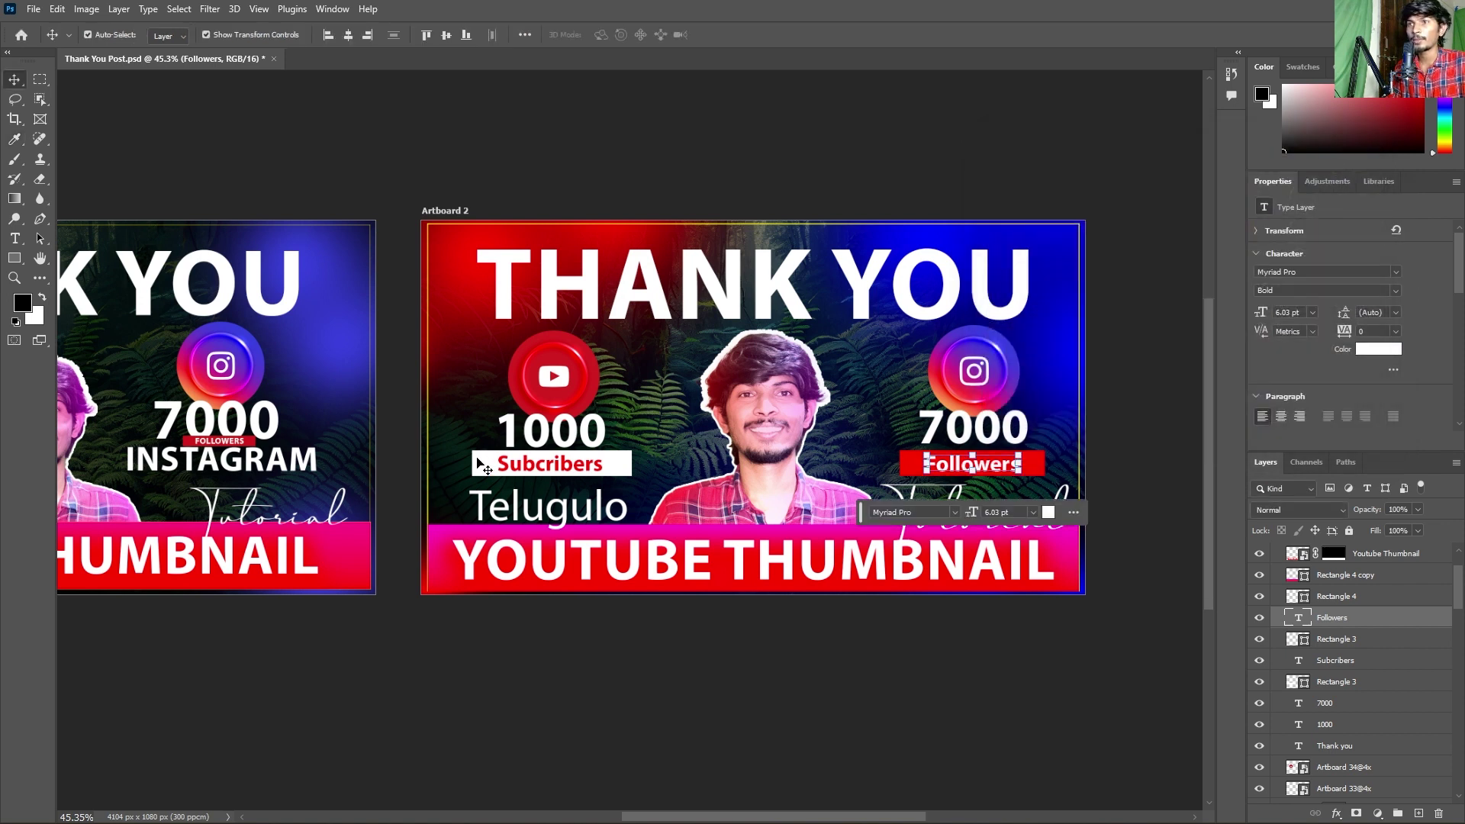
- Fill the Subcribers box with the red sampled from the Followers box
{"action": "key", "text": "v"}
{"action": "left_click", "coordinate": [552, 466]}
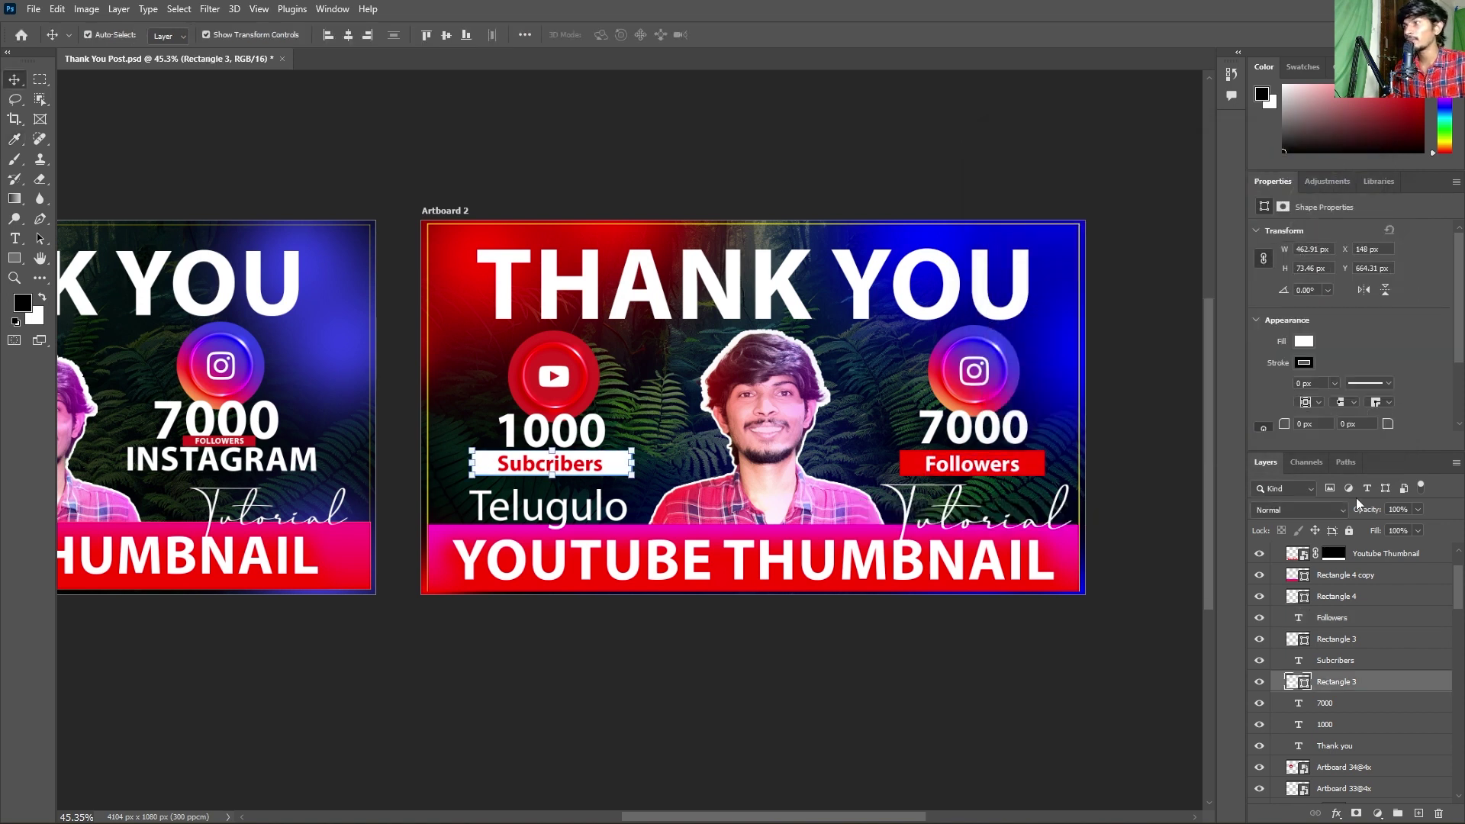
{"action": "left_click", "coordinate": [1304, 342]}
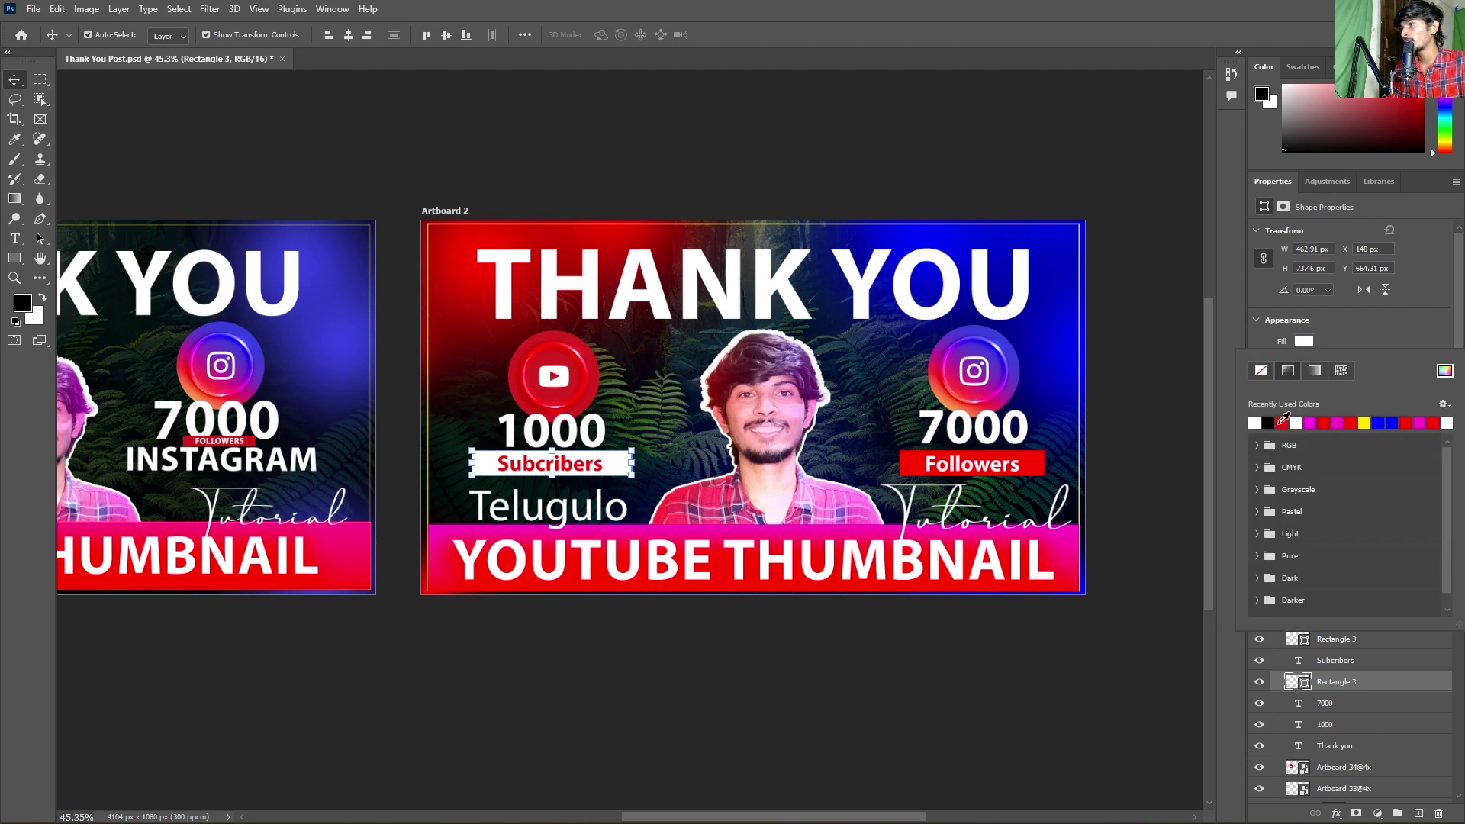
{"action": "left_click", "coordinate": [1445, 373]}
{"action": "left_click", "coordinate": [908, 462]}
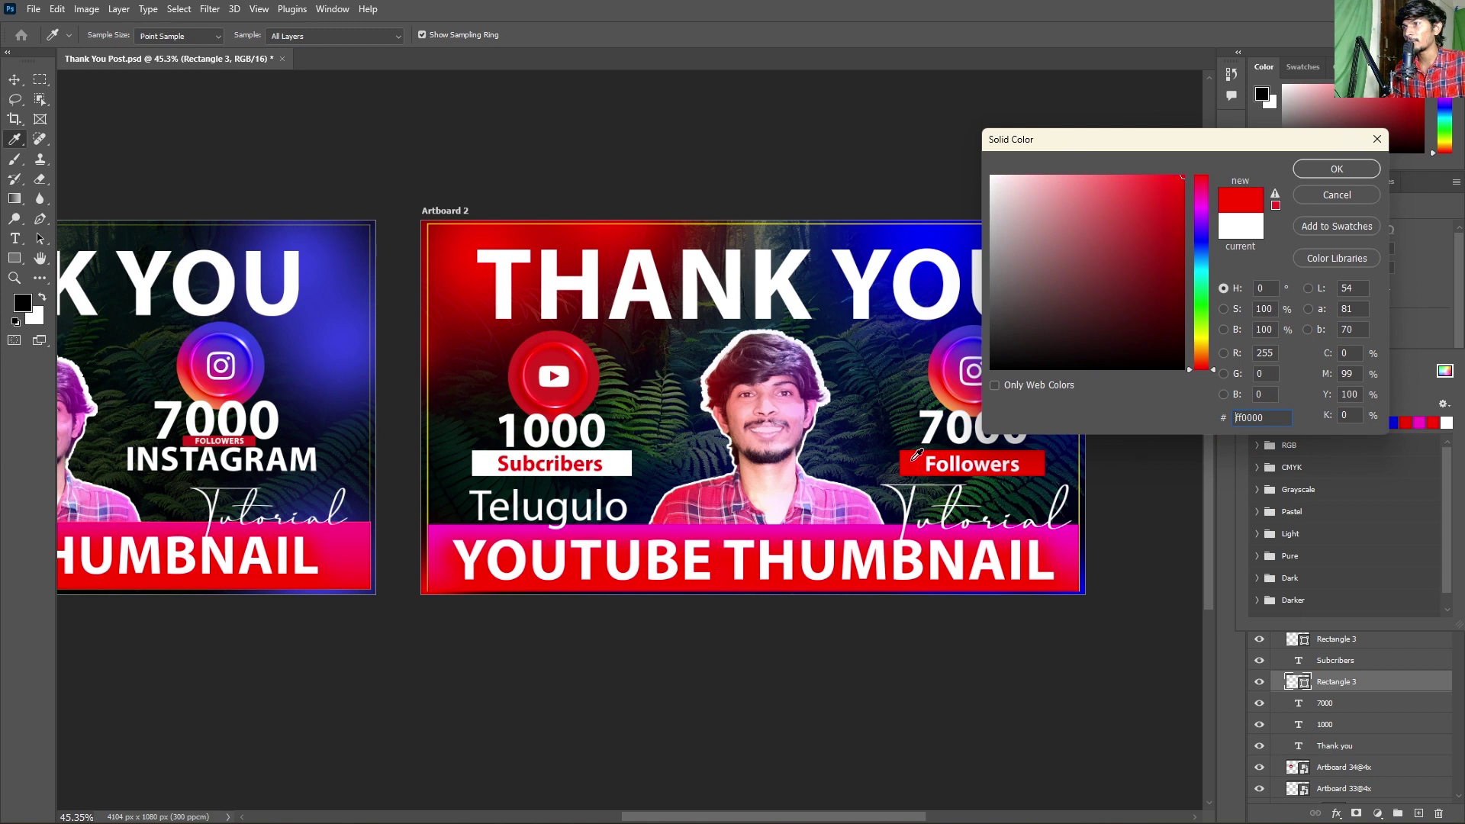
{"action": "left_click", "coordinate": [1360, 168]}
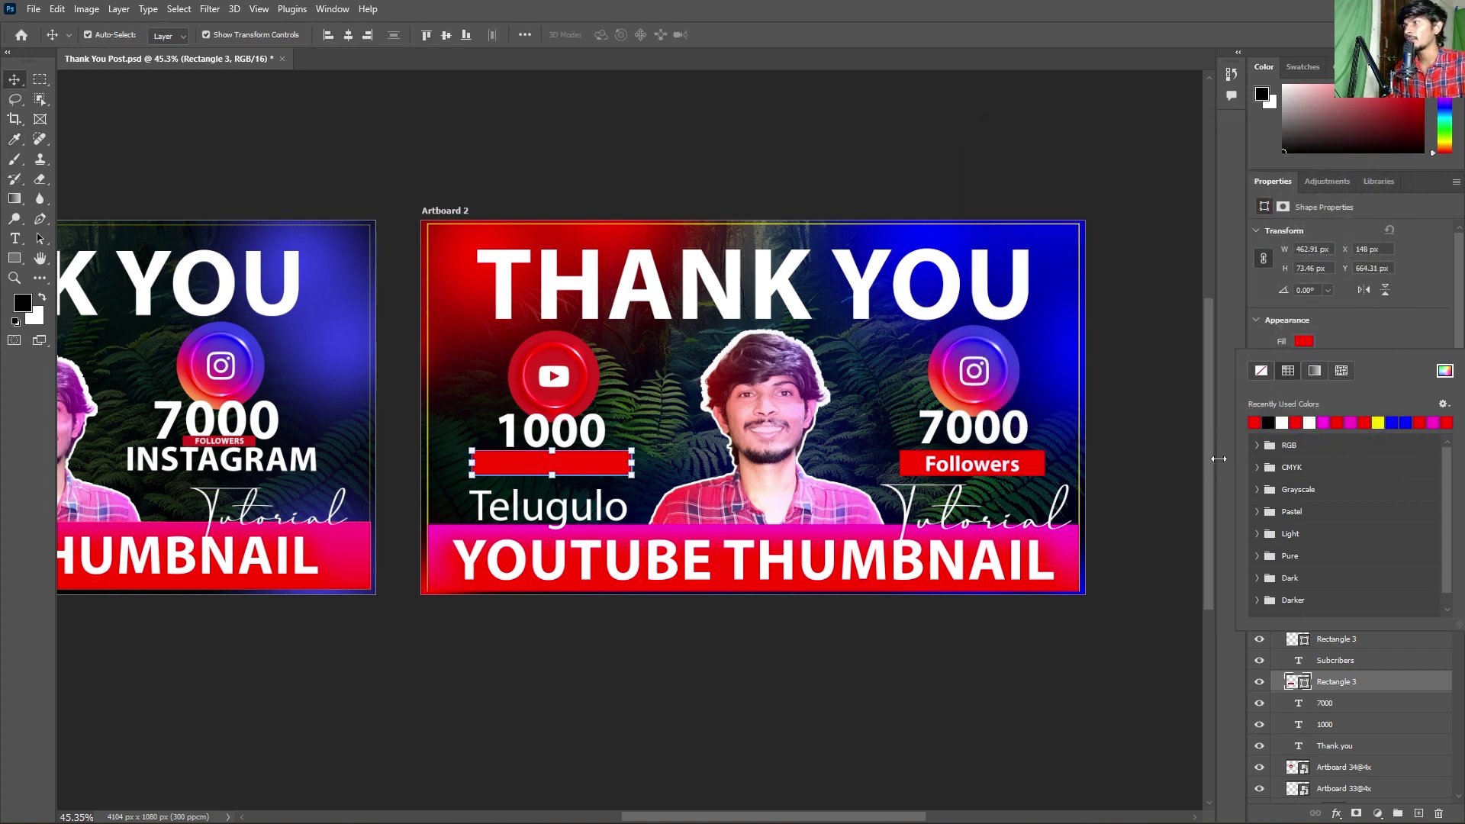
- Set the Subcribers text colour to white (ffffff)
{"action": "left_click", "coordinate": [544, 479]}
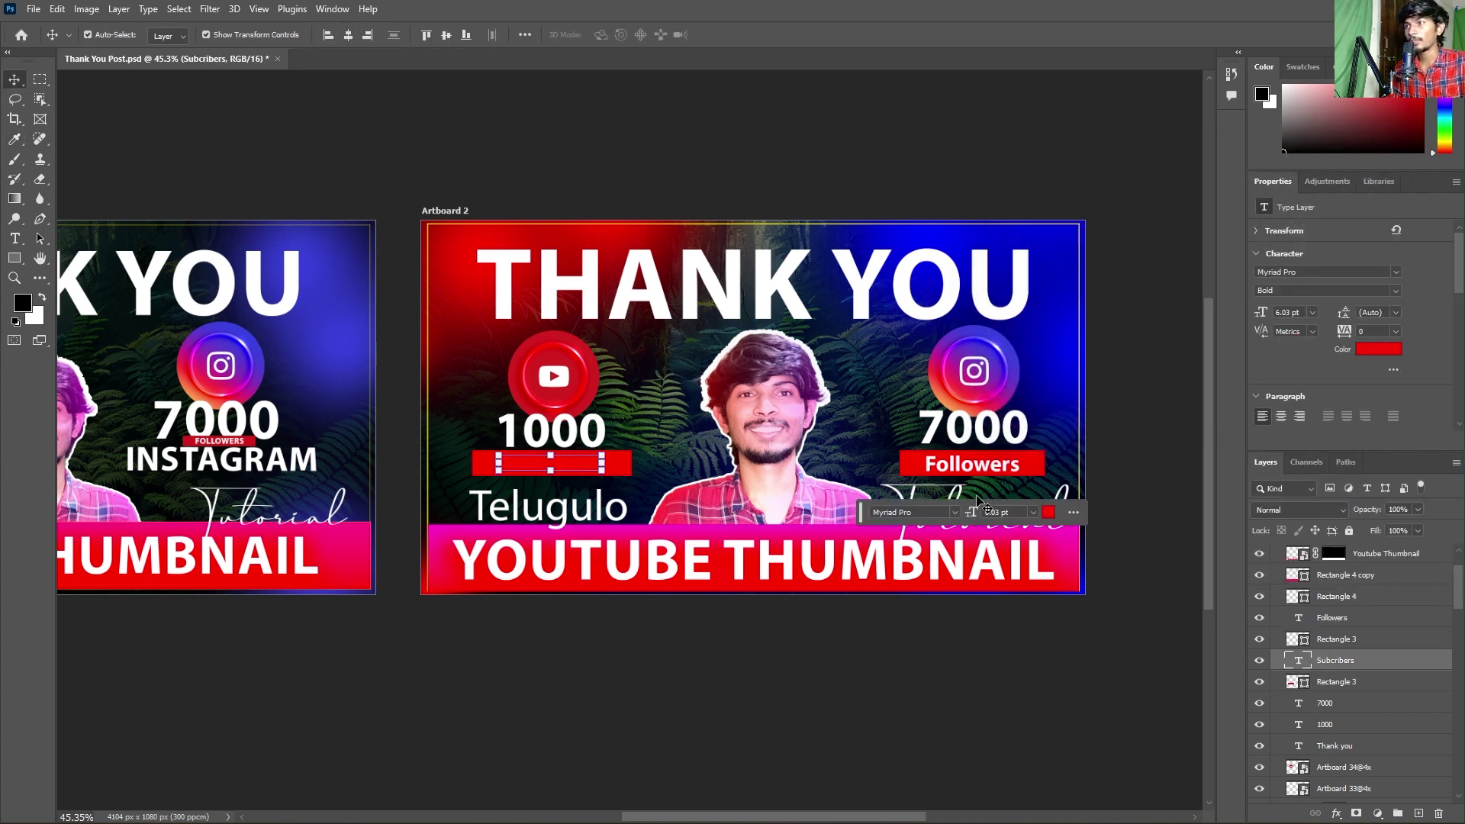
{"action": "left_click", "coordinate": [1049, 512]}
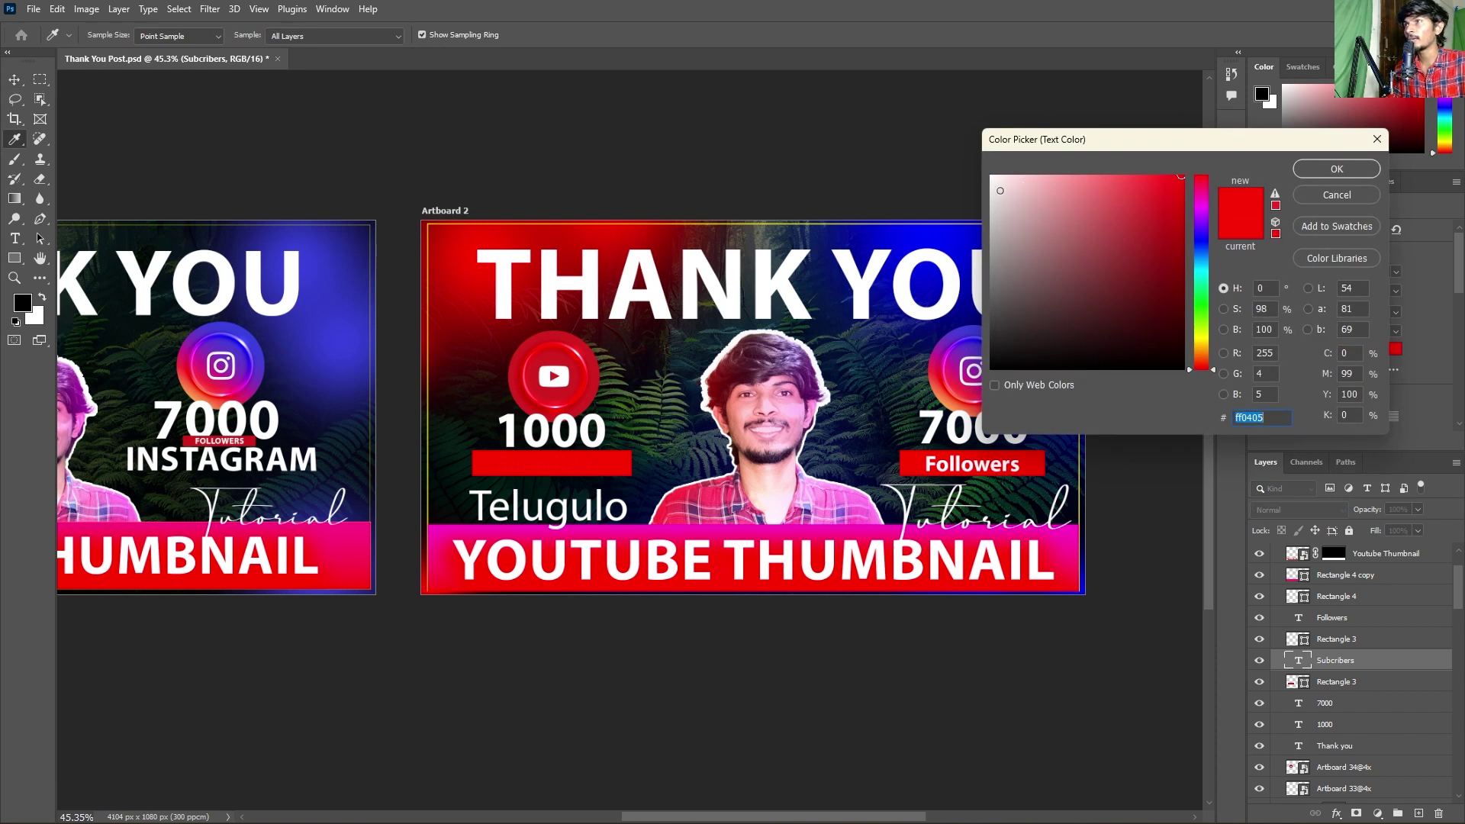
{"action": "type", "text": "ffffff"}
{"action": "left_click", "coordinate": [1337, 169]}
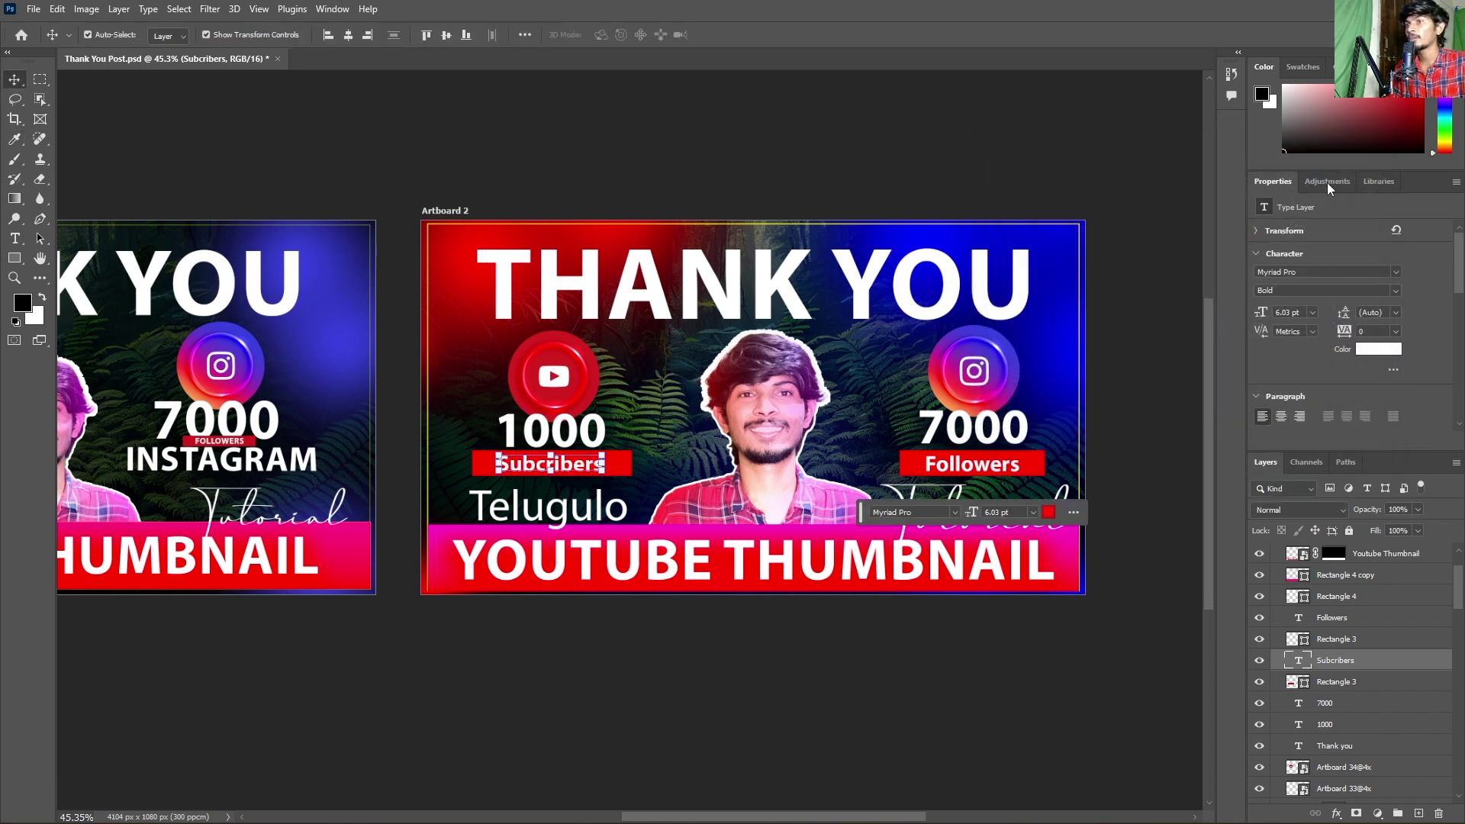
{"action": "left_click", "coordinate": [794, 157]}
{"action": "left_click", "coordinate": [1037, 462]}
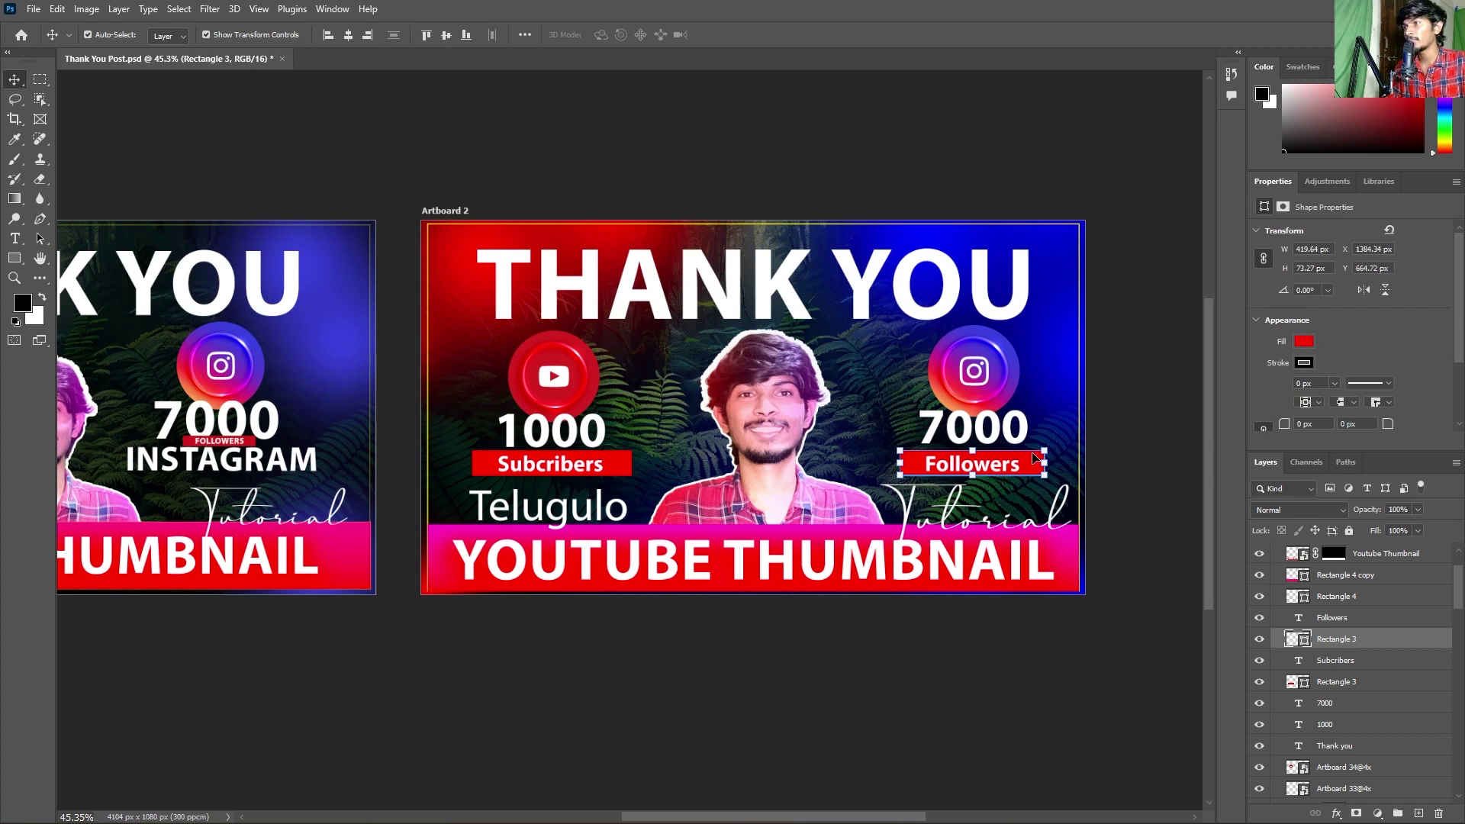
- Switch the Followers box fill to a gradient with a magenta left stop sampled from the canvas
{"action": "left_click", "coordinate": [1304, 342]}
{"action": "left_click", "coordinate": [1314, 371]}
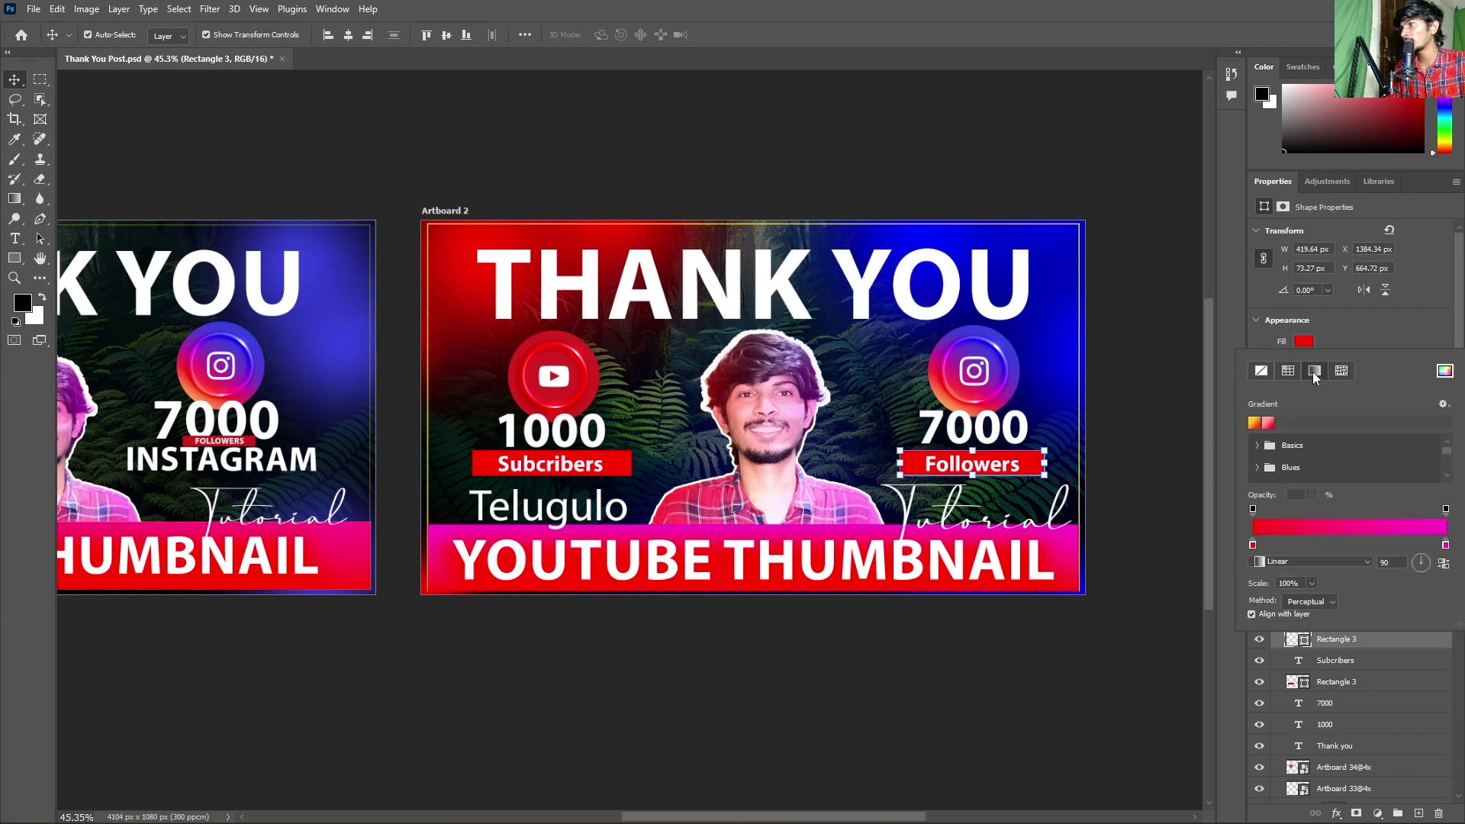
{"action": "left_click", "coordinate": [1253, 422]}
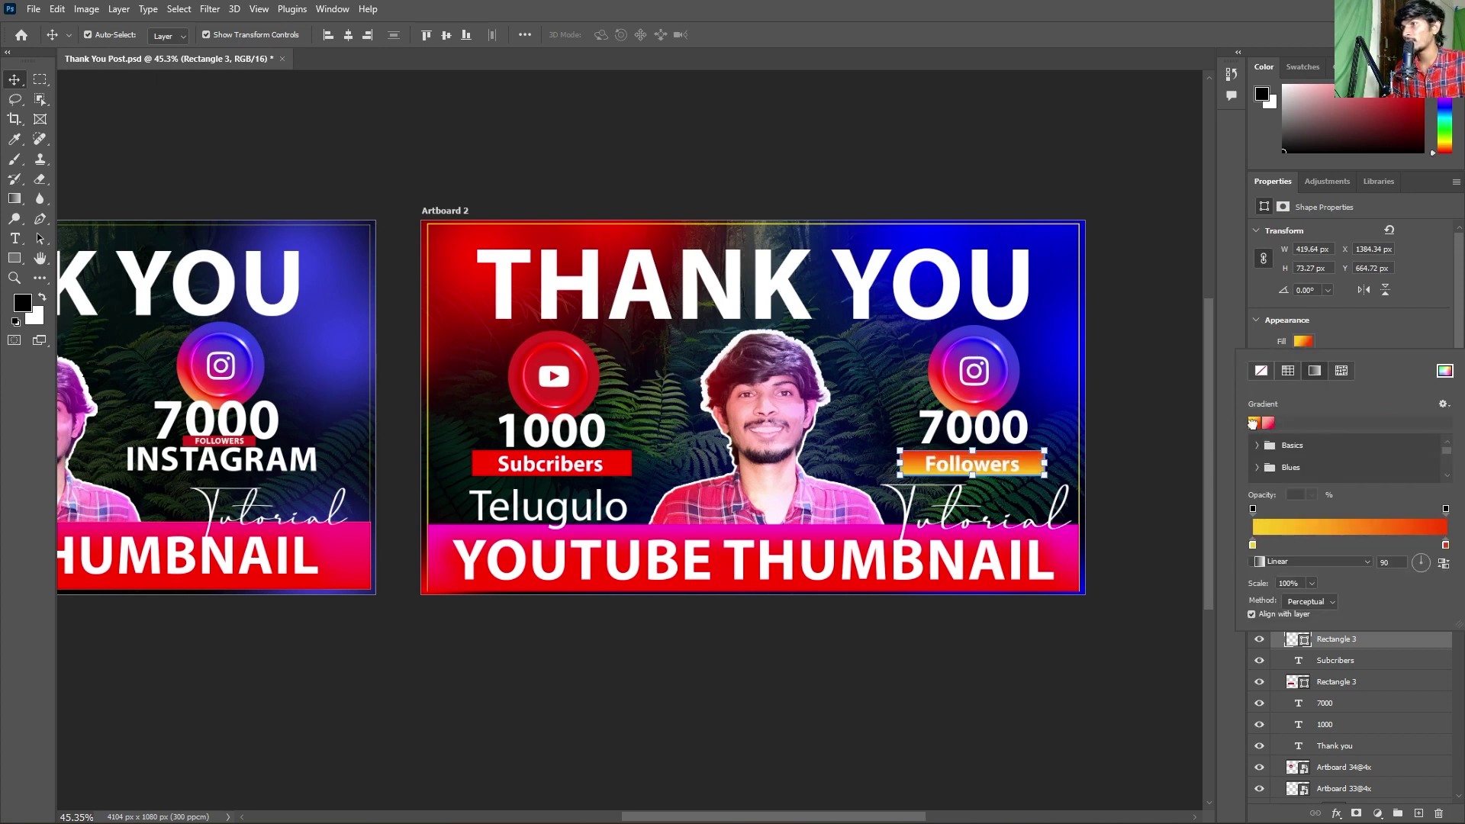
{"action": "double_click", "coordinate": [1253, 544]}
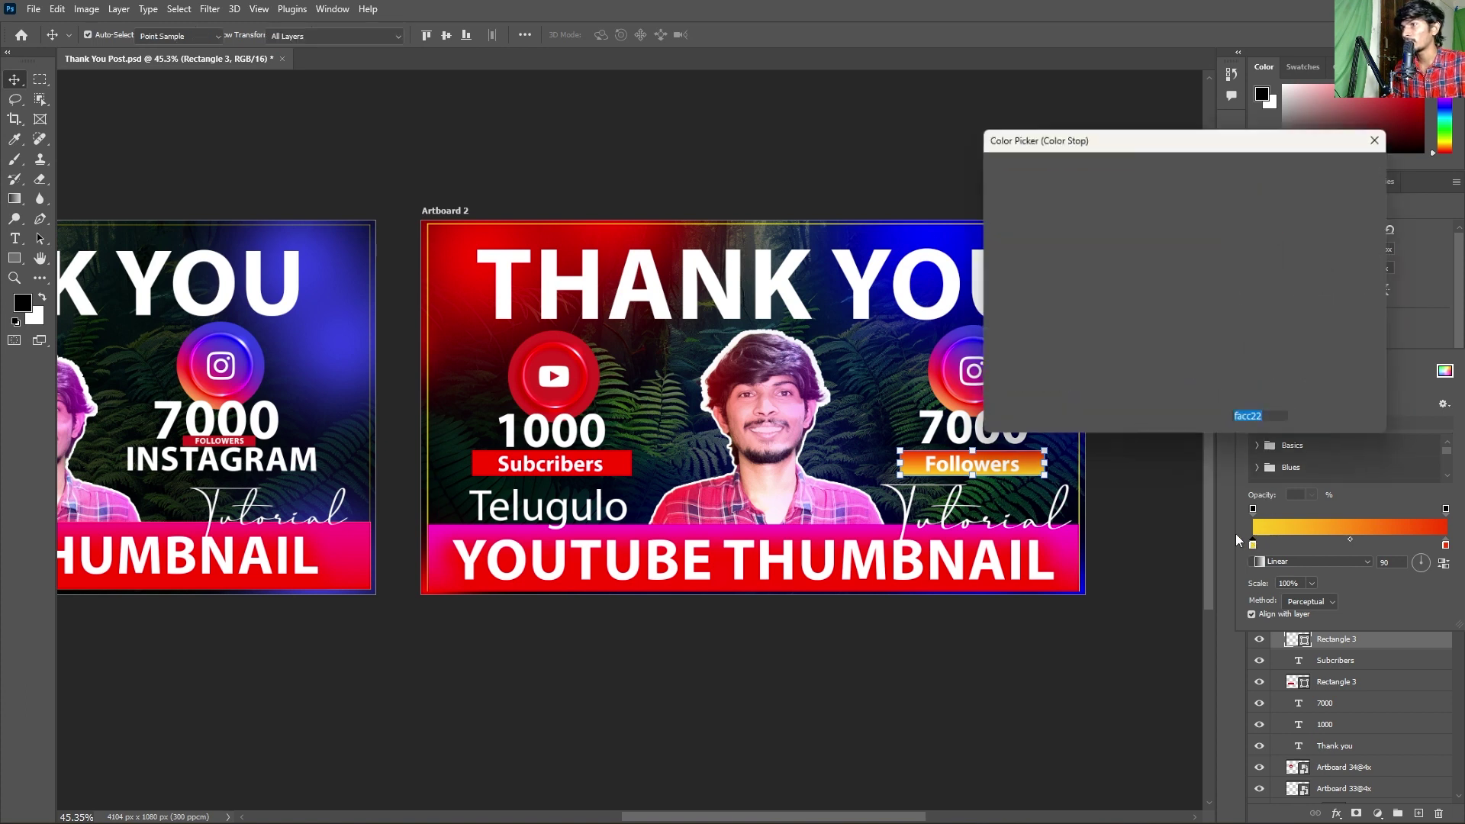
{"action": "left_click", "coordinate": [944, 357]}
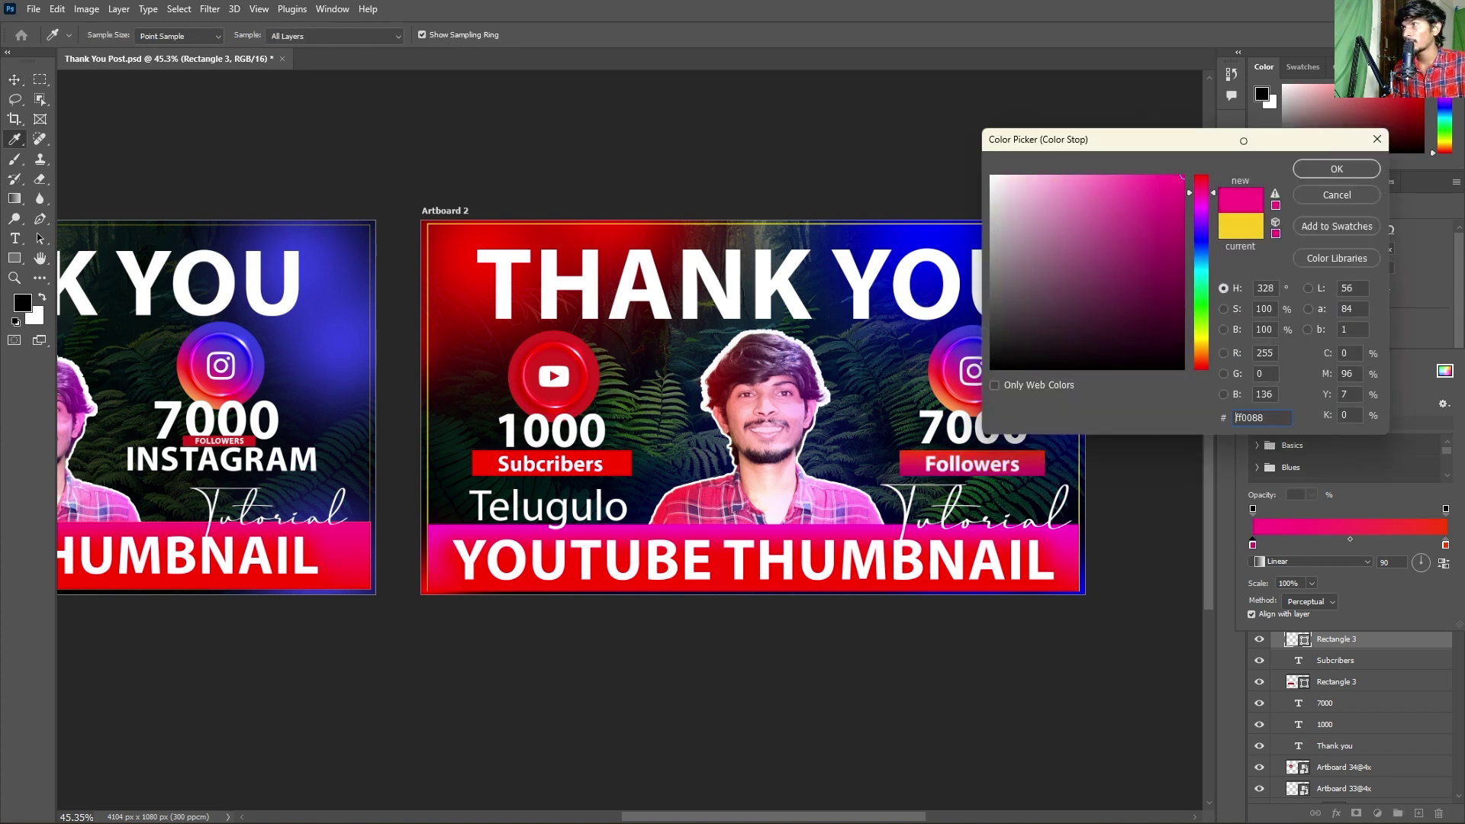
{"action": "left_click", "coordinate": [1336, 169]}
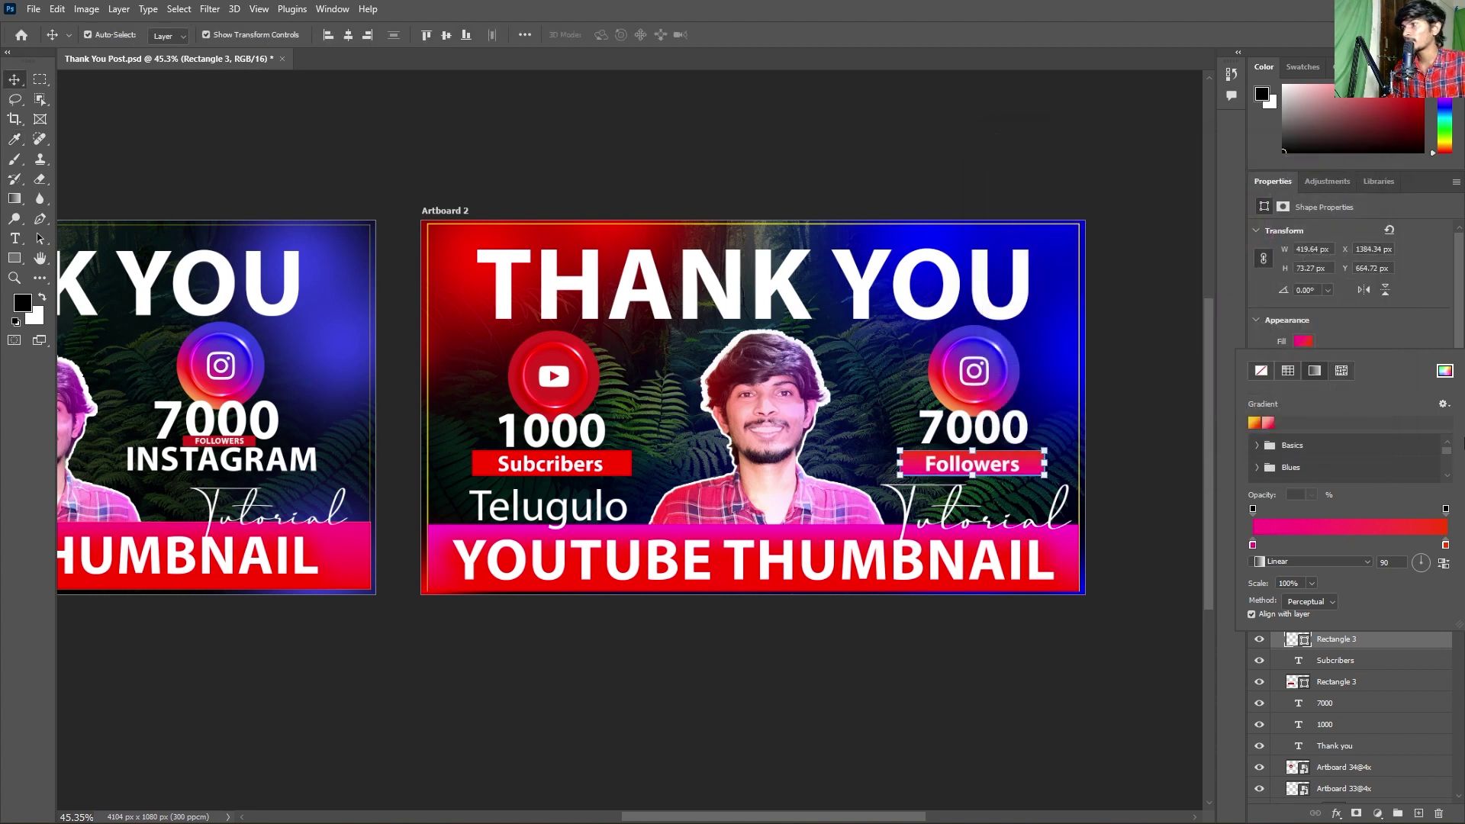
- Set the right gradient stop to pure red (#ff0000) and angle the gradient at -176°
{"action": "double_click", "coordinate": [1445, 545]}
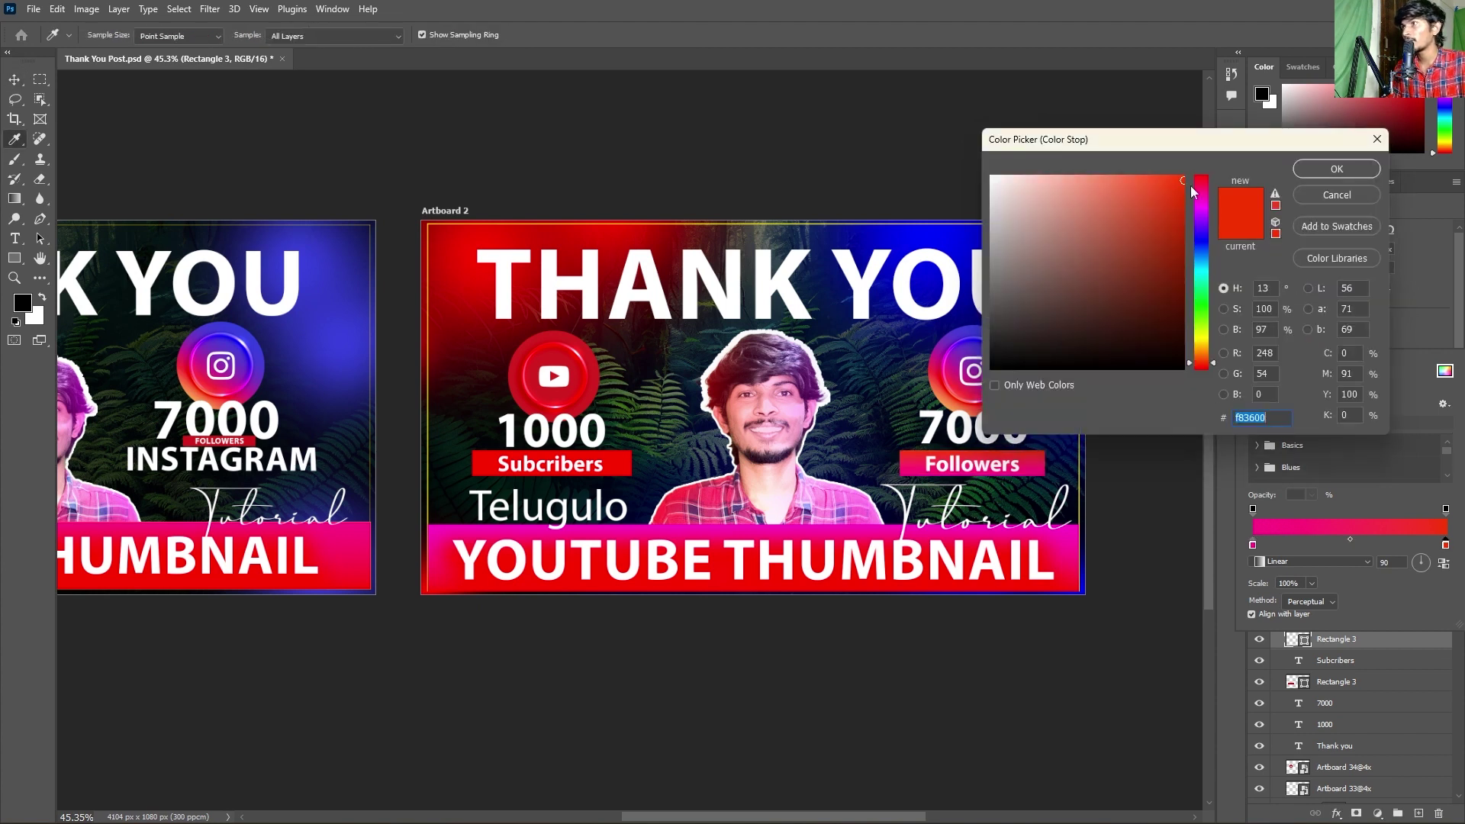
{"action": "left_click_drag", "start_coordinate": [1195, 191], "coordinate": [1197, 154]}
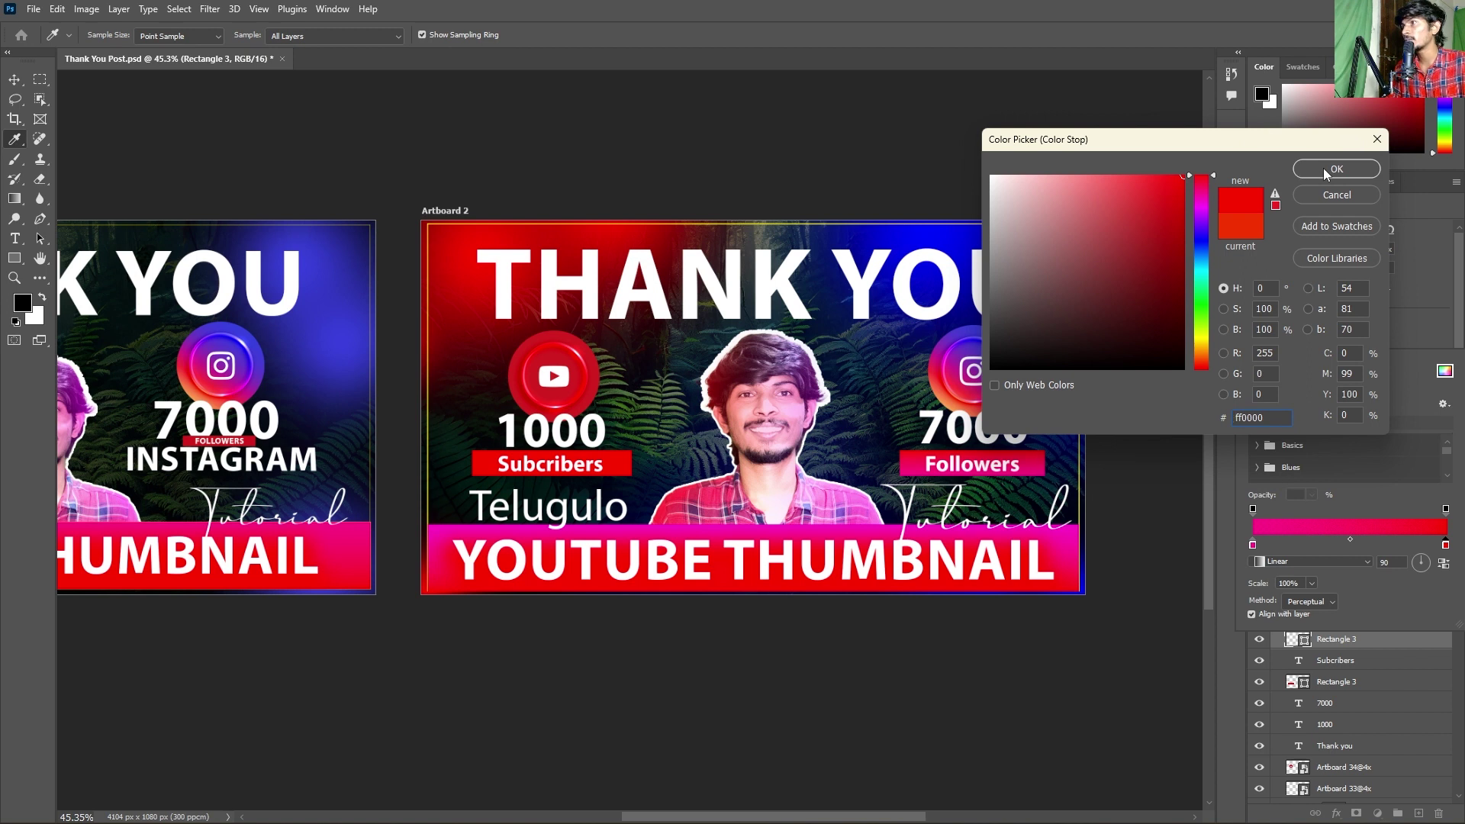
{"action": "left_click", "coordinate": [1323, 169]}
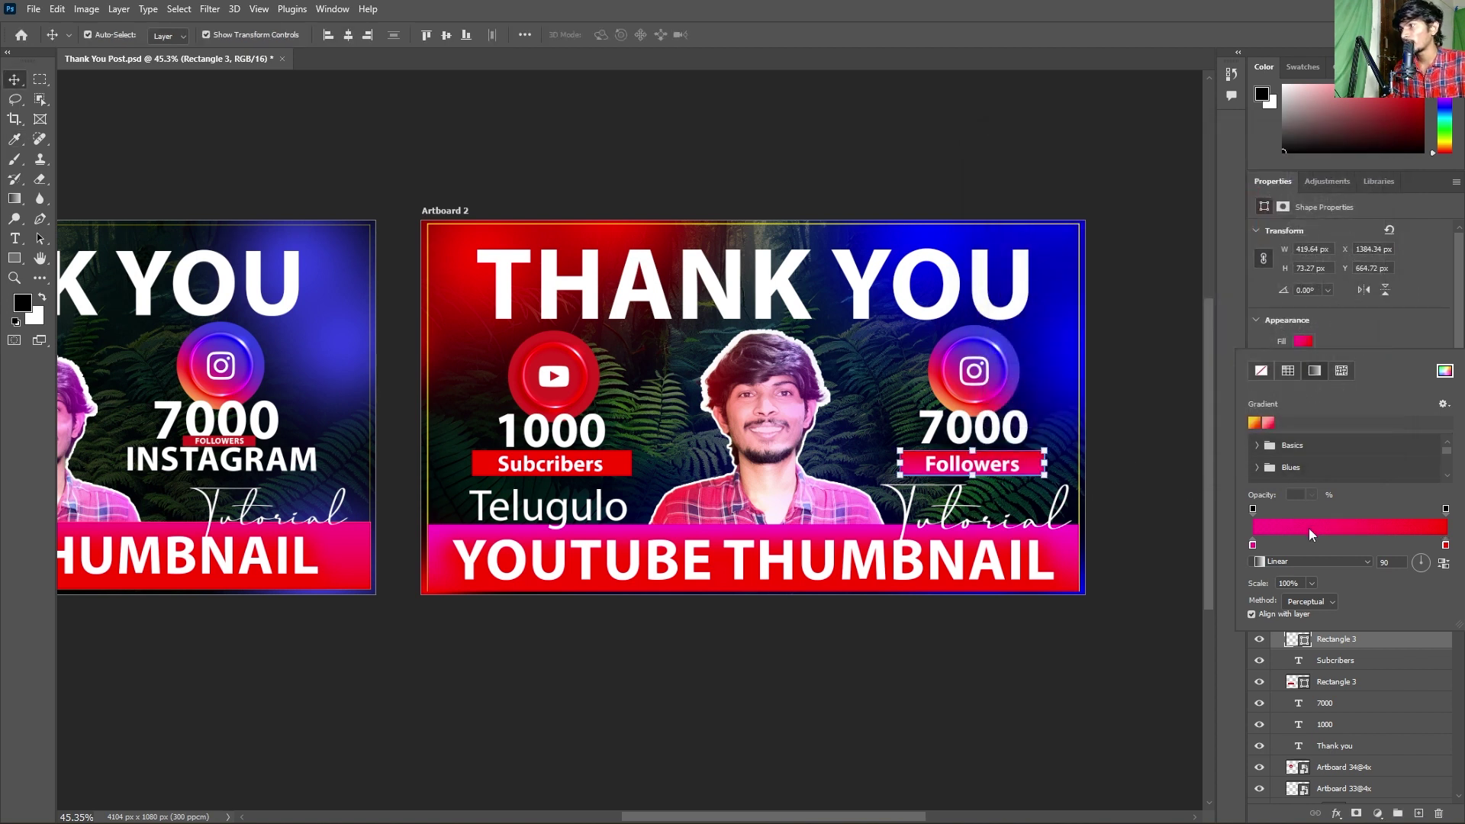
{"action": "left_click", "coordinate": [1424, 561]}
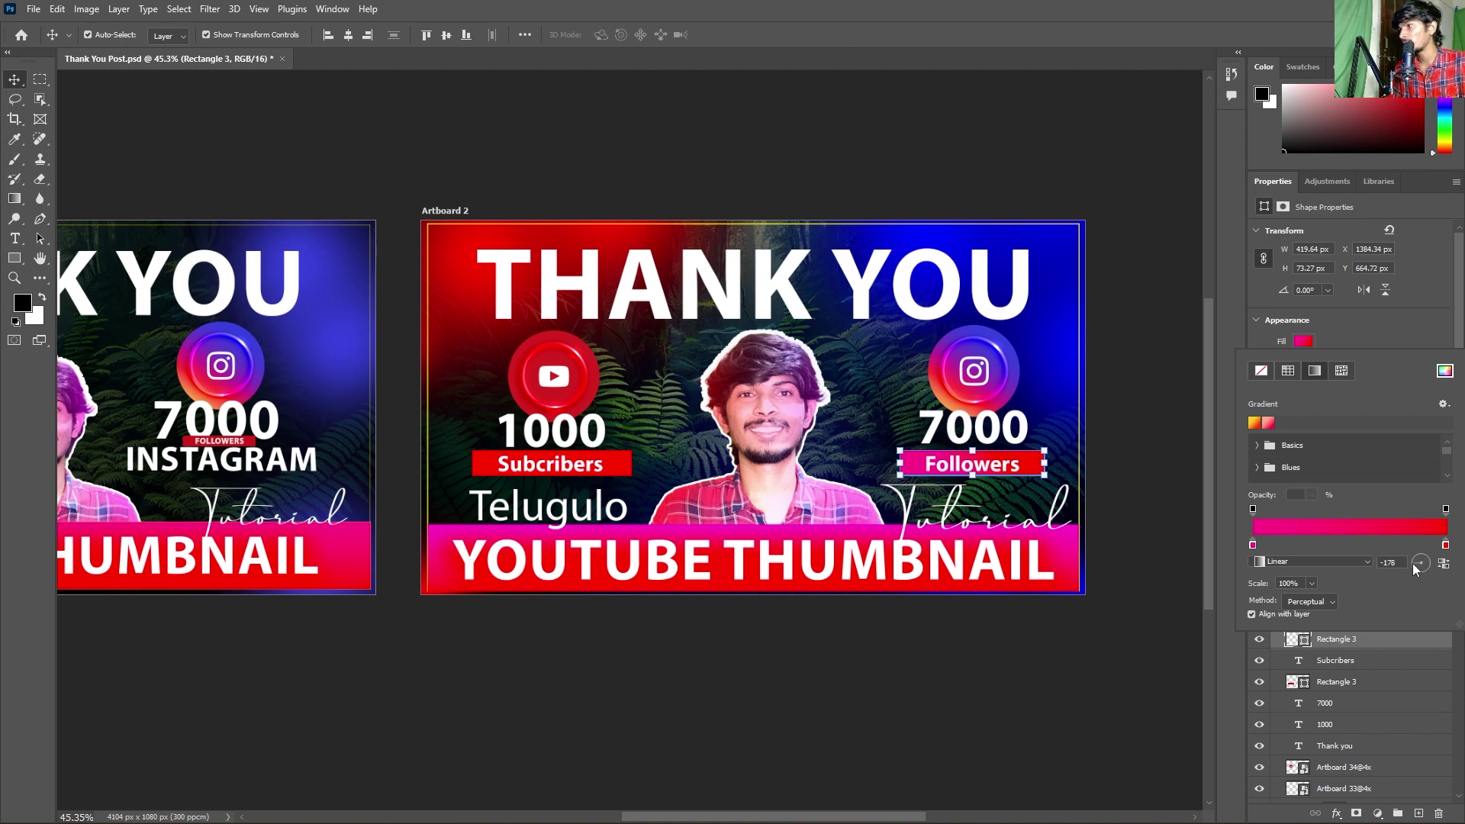
{"action": "left_click", "coordinate": [1131, 416]}
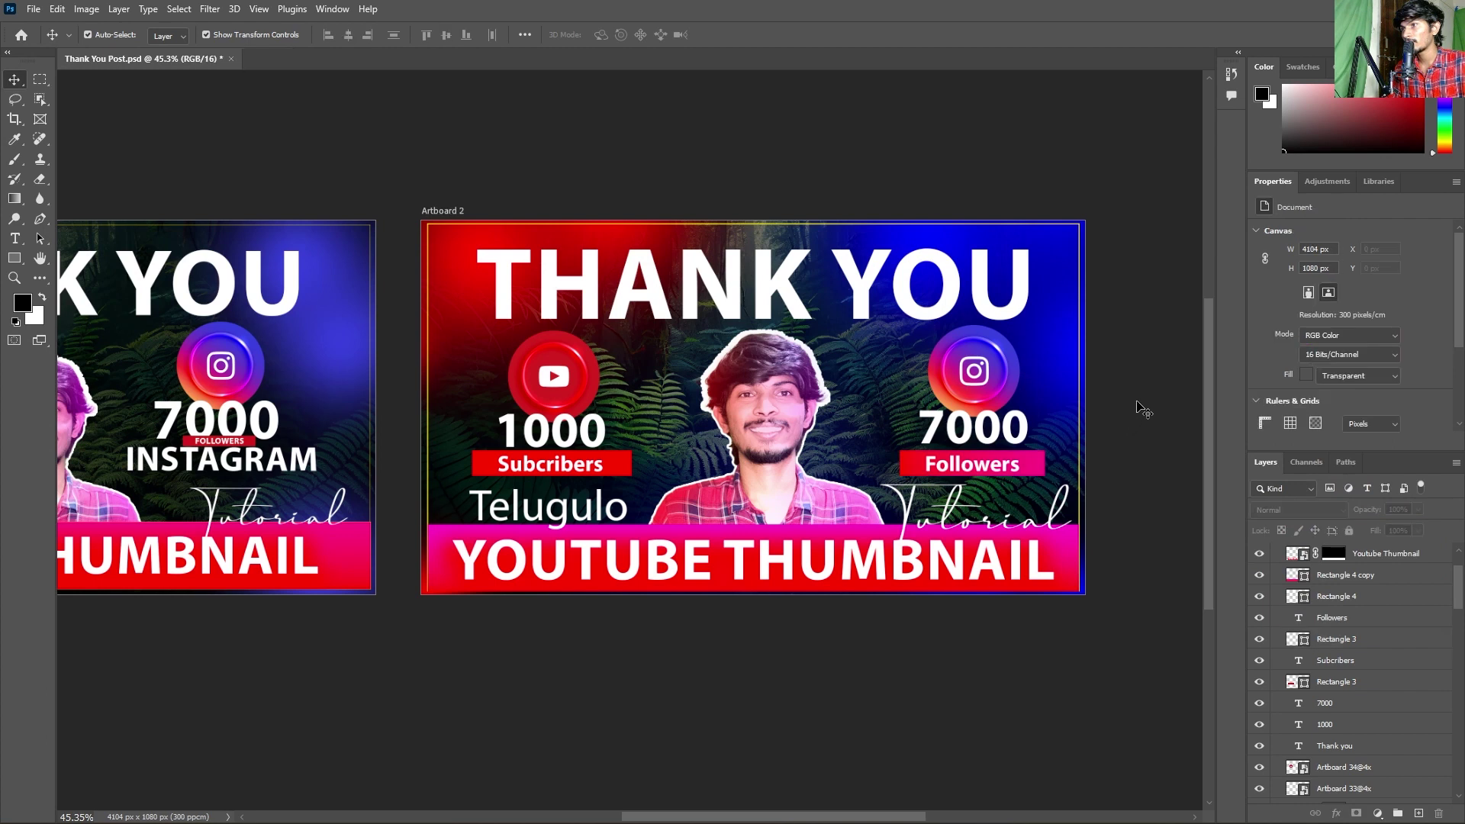
{"action": "left_click", "coordinate": [1021, 459]}
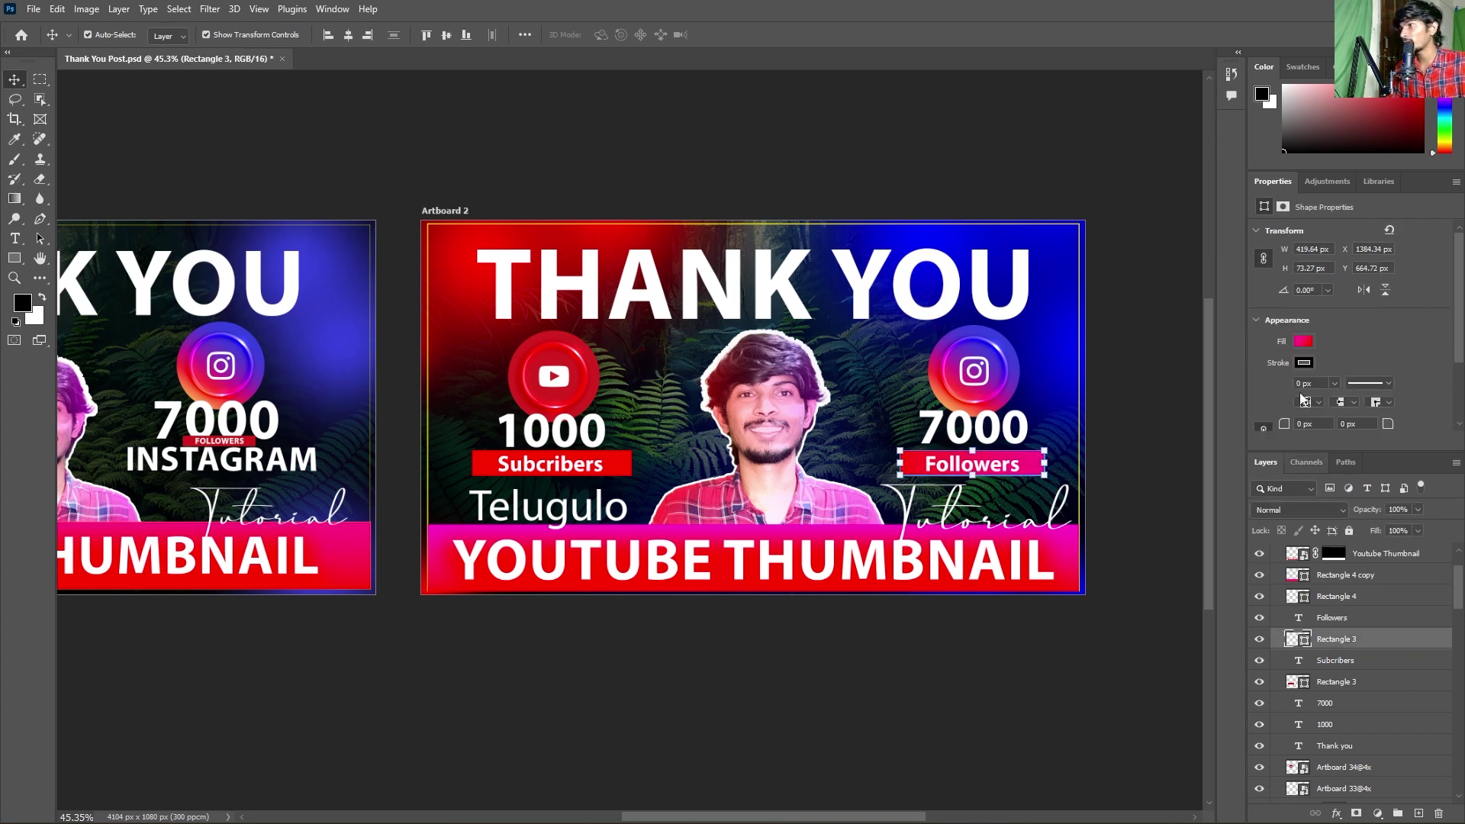
- Give the Followers badge outline rounded corner joins and resize it with a free transform
{"action": "left_click", "coordinate": [1380, 402]}
{"action": "left_click", "coordinate": [1381, 429]}
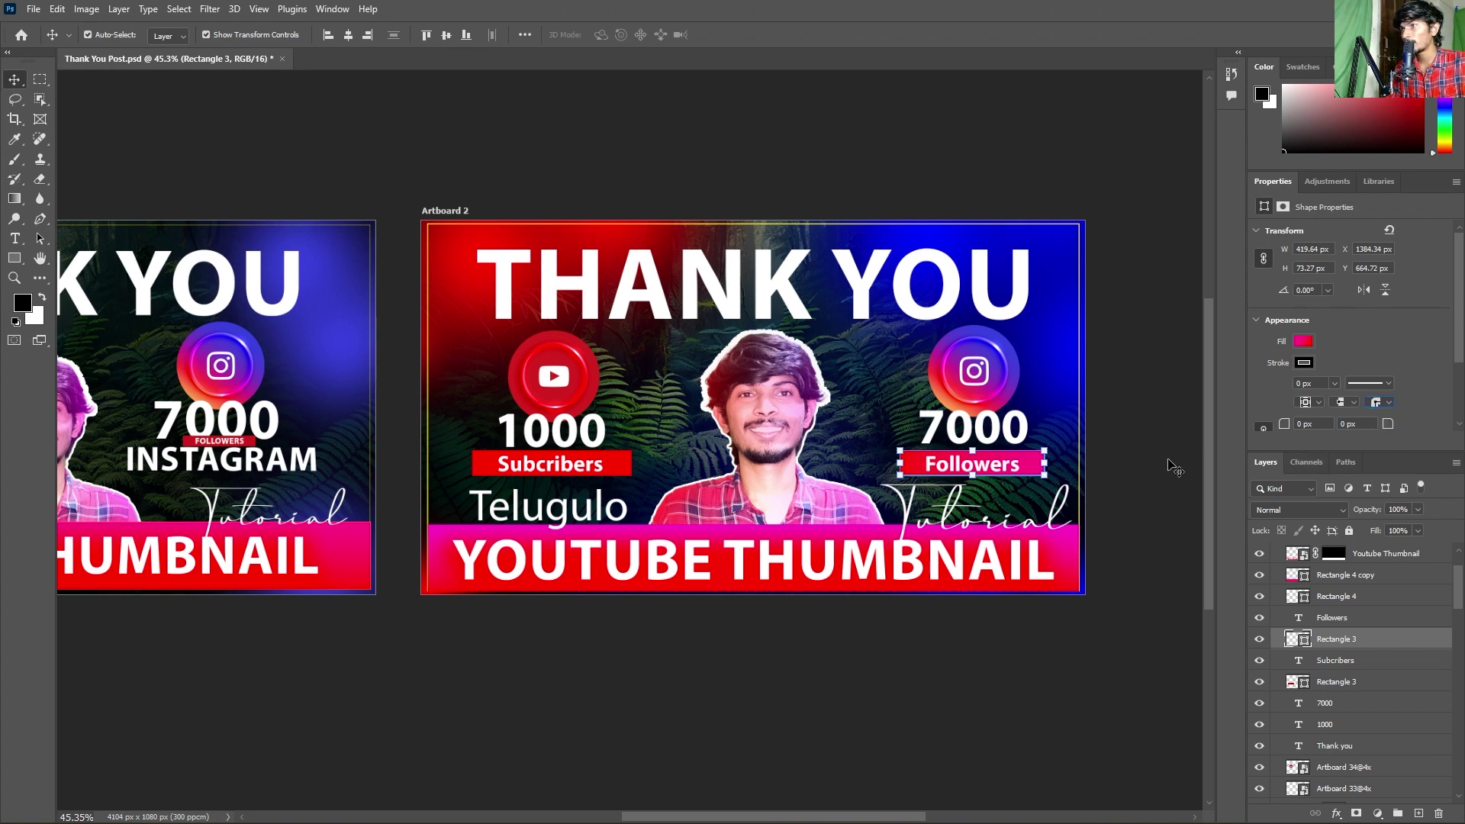
{"action": "key", "text": "ctrl+t"}
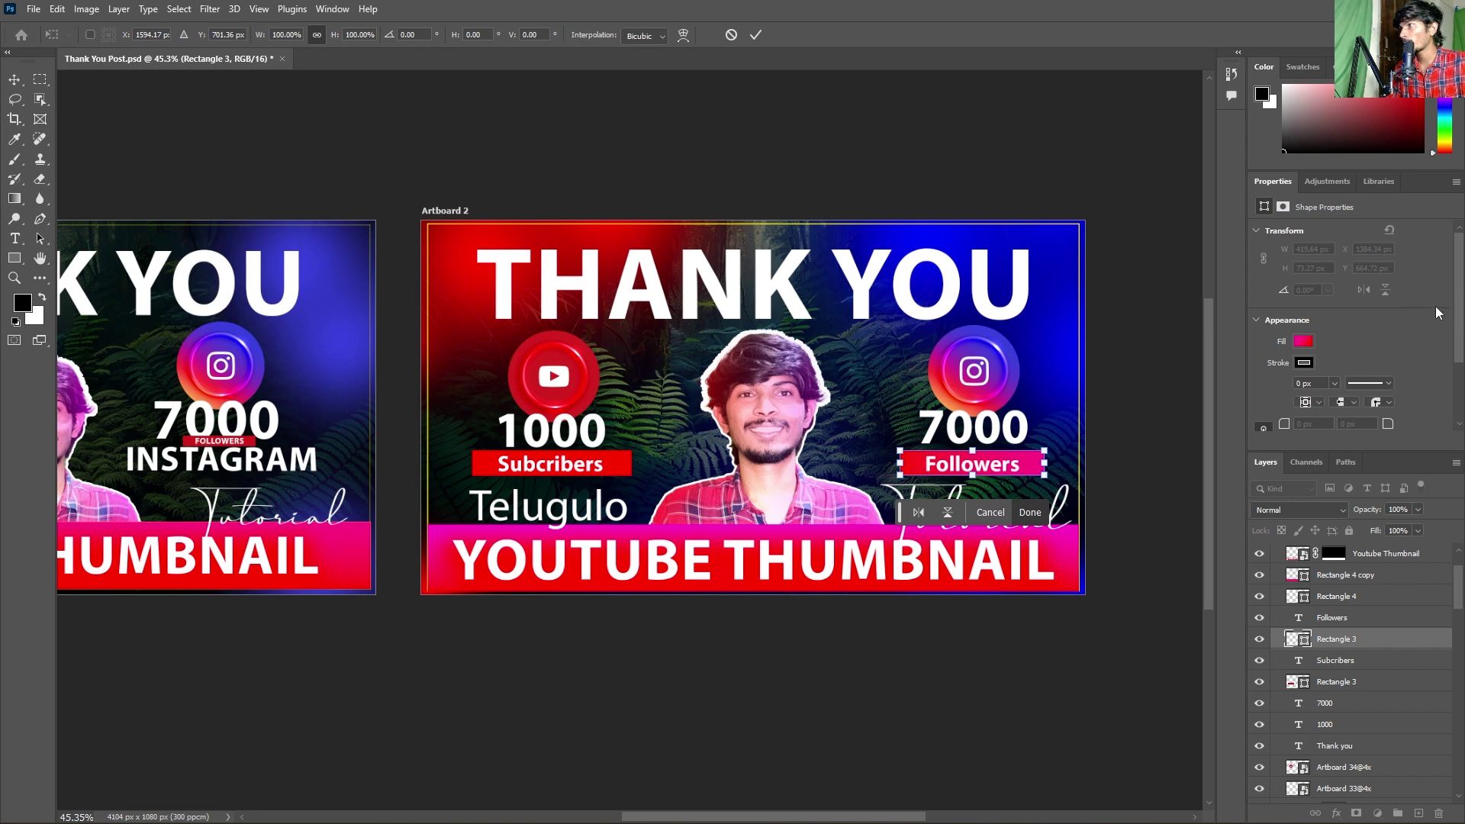
{"action": "left_click_drag", "start_coordinate": [1459, 319], "coordinate": [1404, 388]}
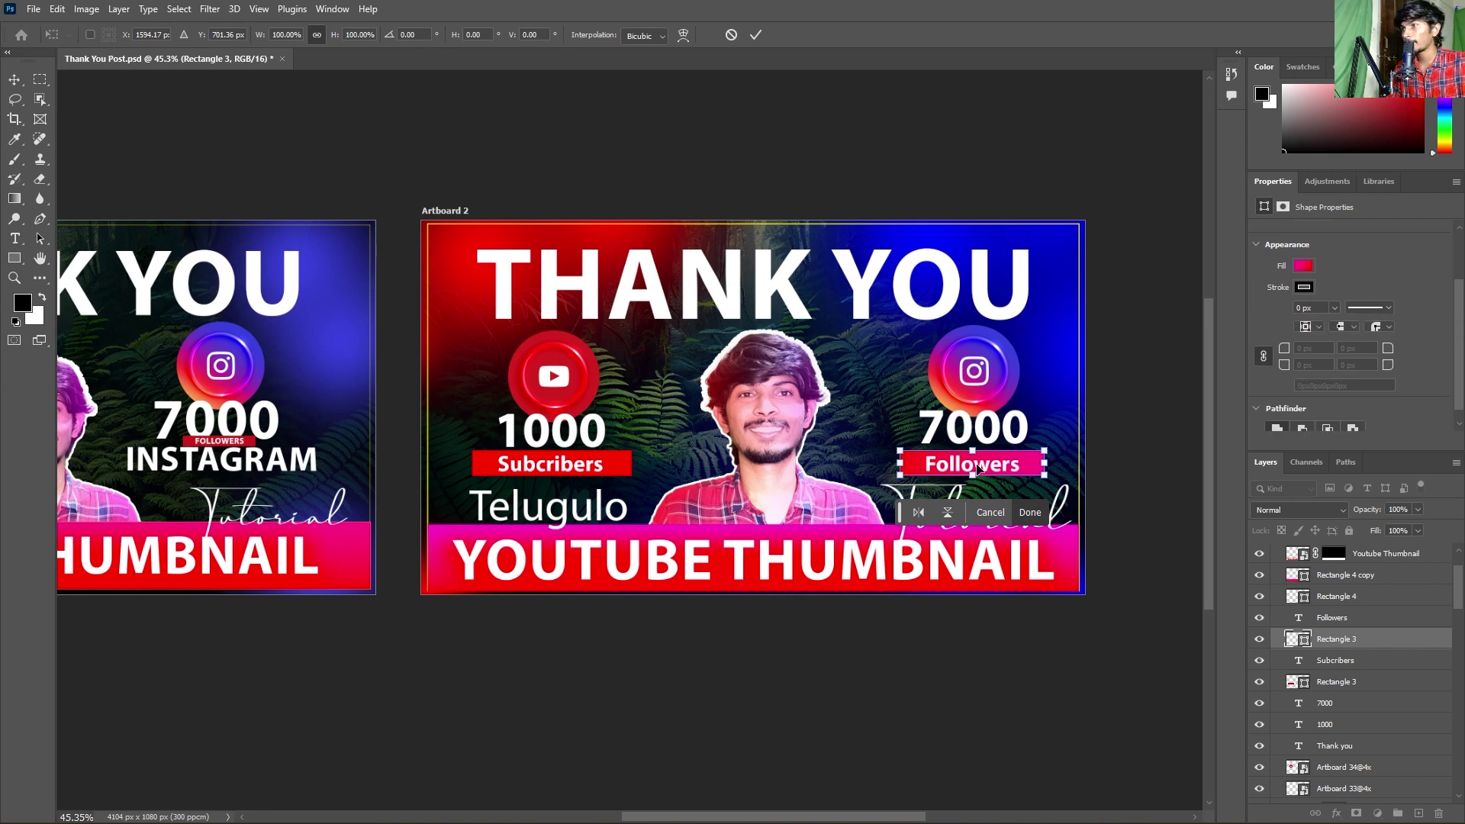
{"action": "left_click", "coordinate": [1031, 512]}
- Round the badge corners: 36.64 px on Followers and 32 px on Subcribers
{"action": "left_click", "coordinate": [1118, 462]}
{"action": "left_click", "coordinate": [1028, 455]}
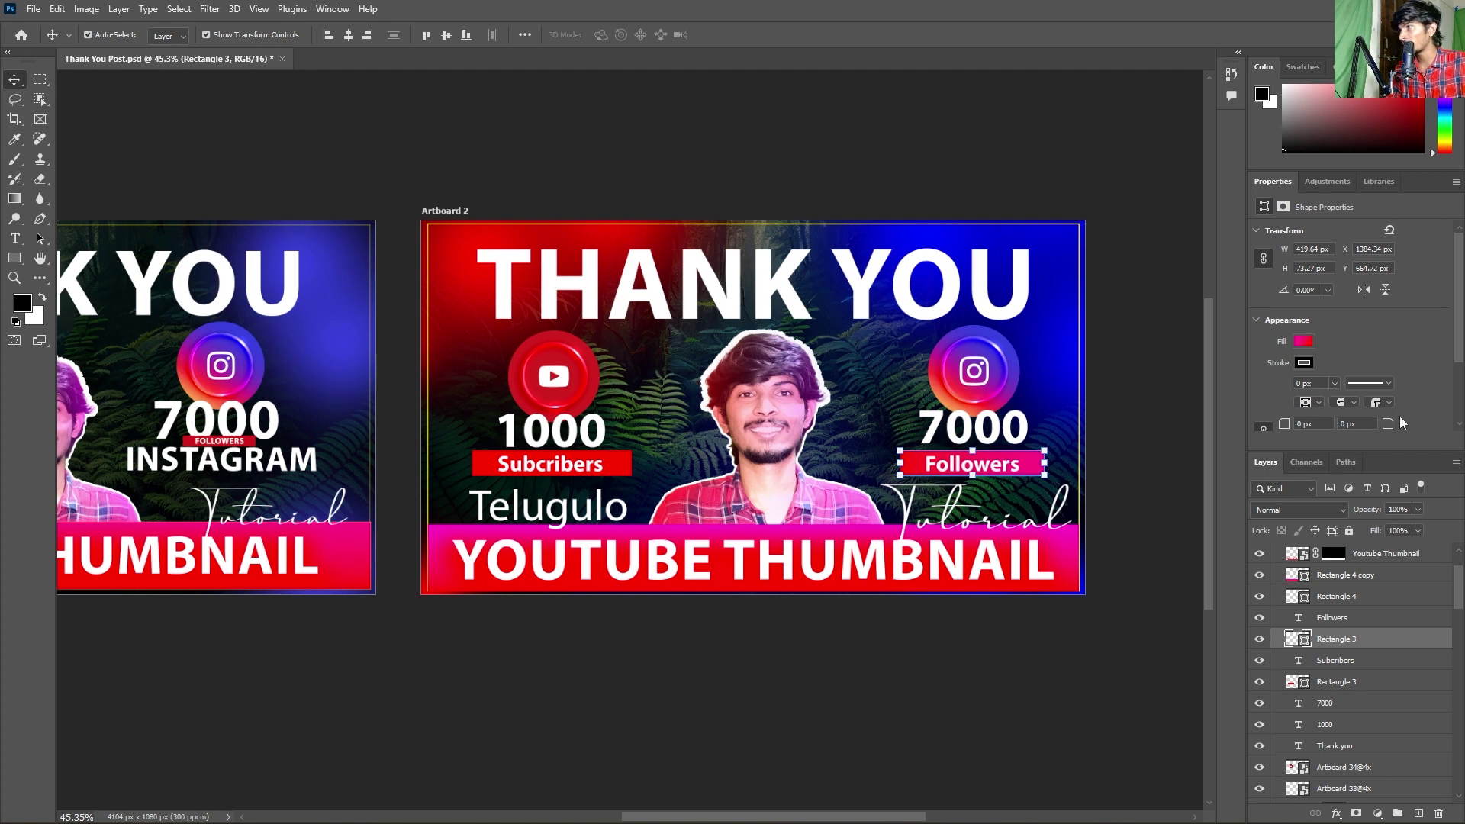
{"action": "left_click_drag", "start_coordinate": [1285, 429], "coordinate": [1325, 427]}
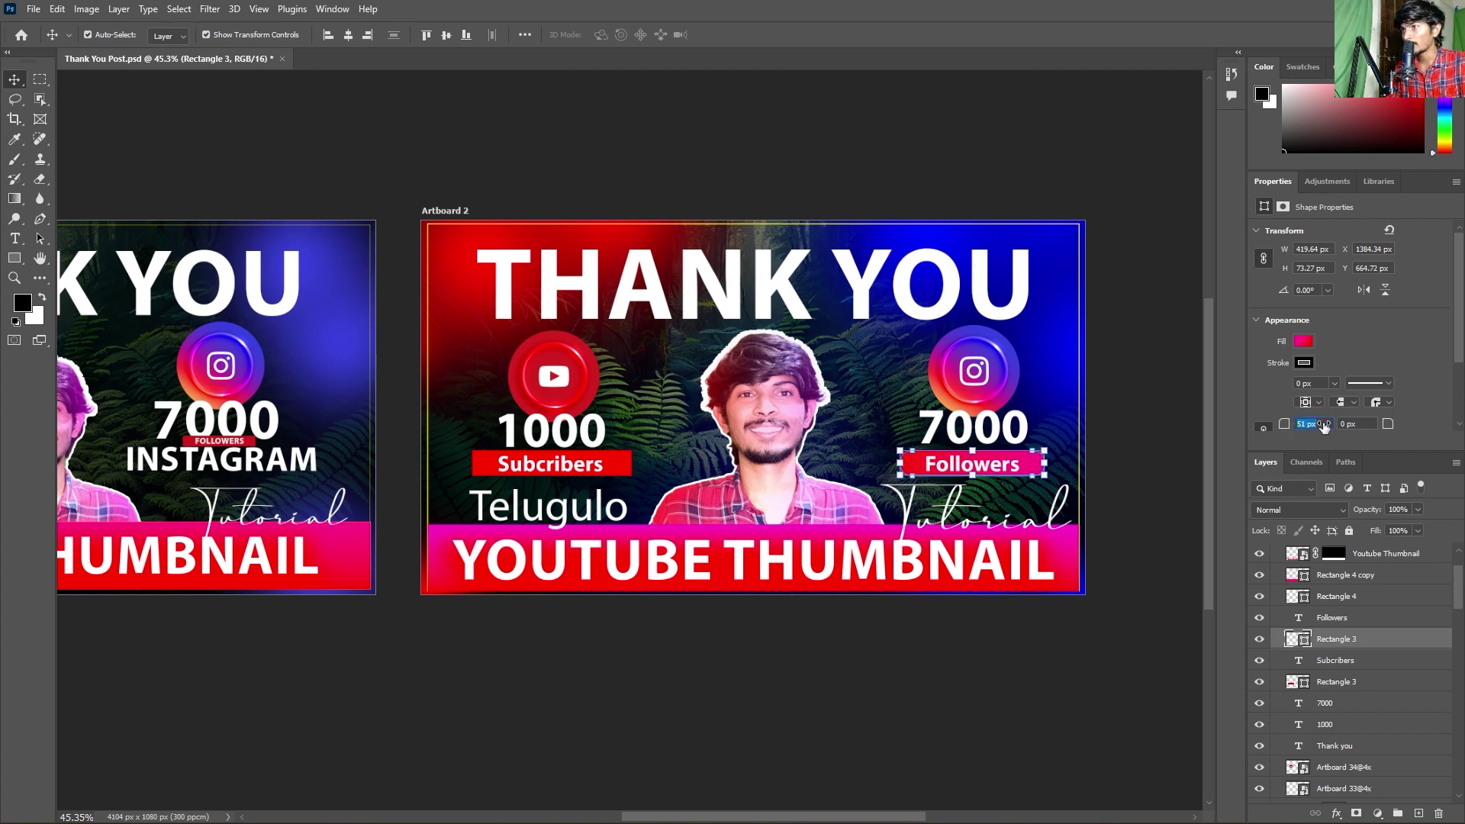
{"action": "left_click", "coordinate": [1132, 420]}
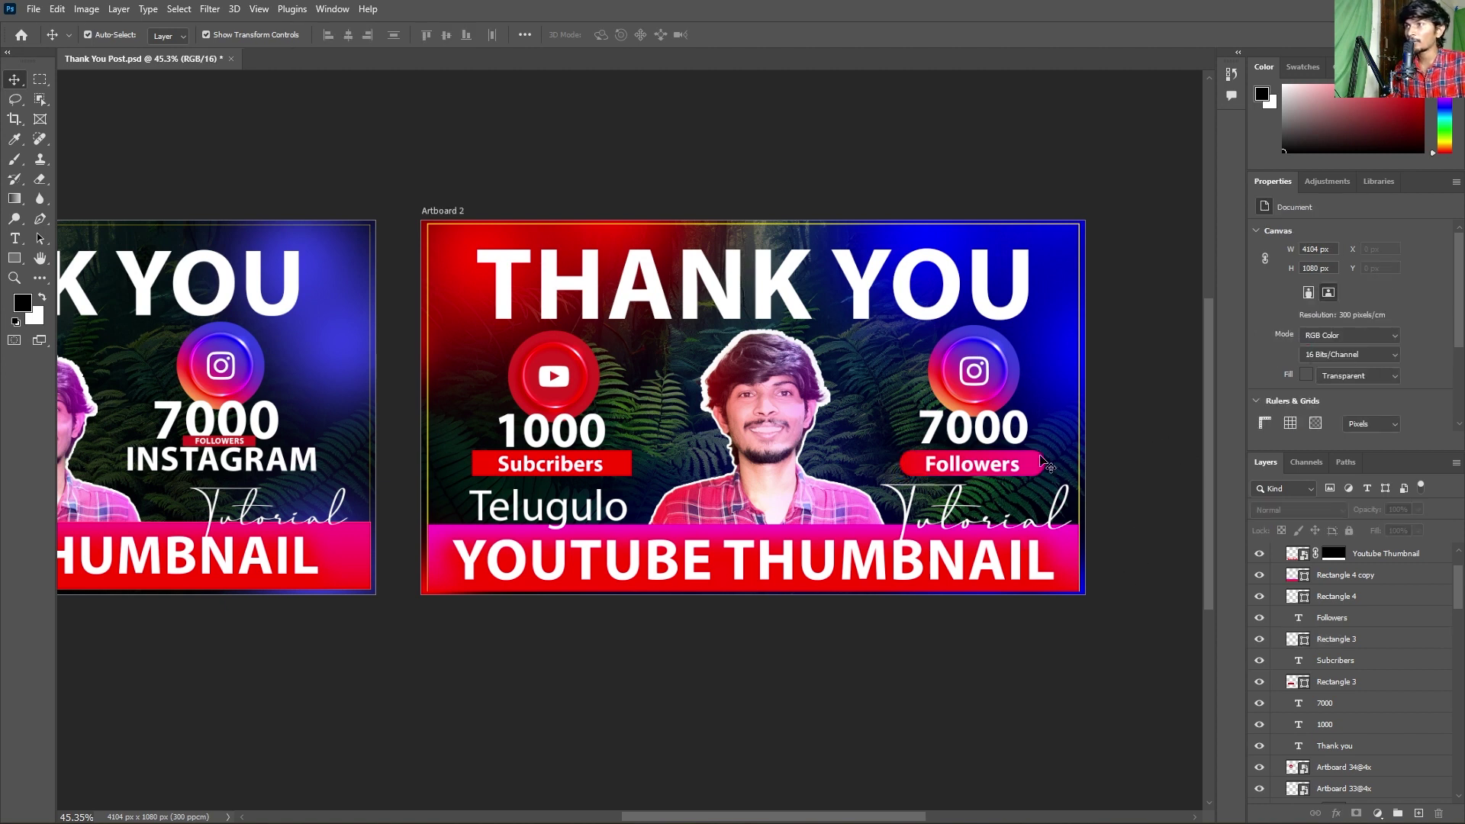
{"action": "left_click", "coordinate": [603, 459]}
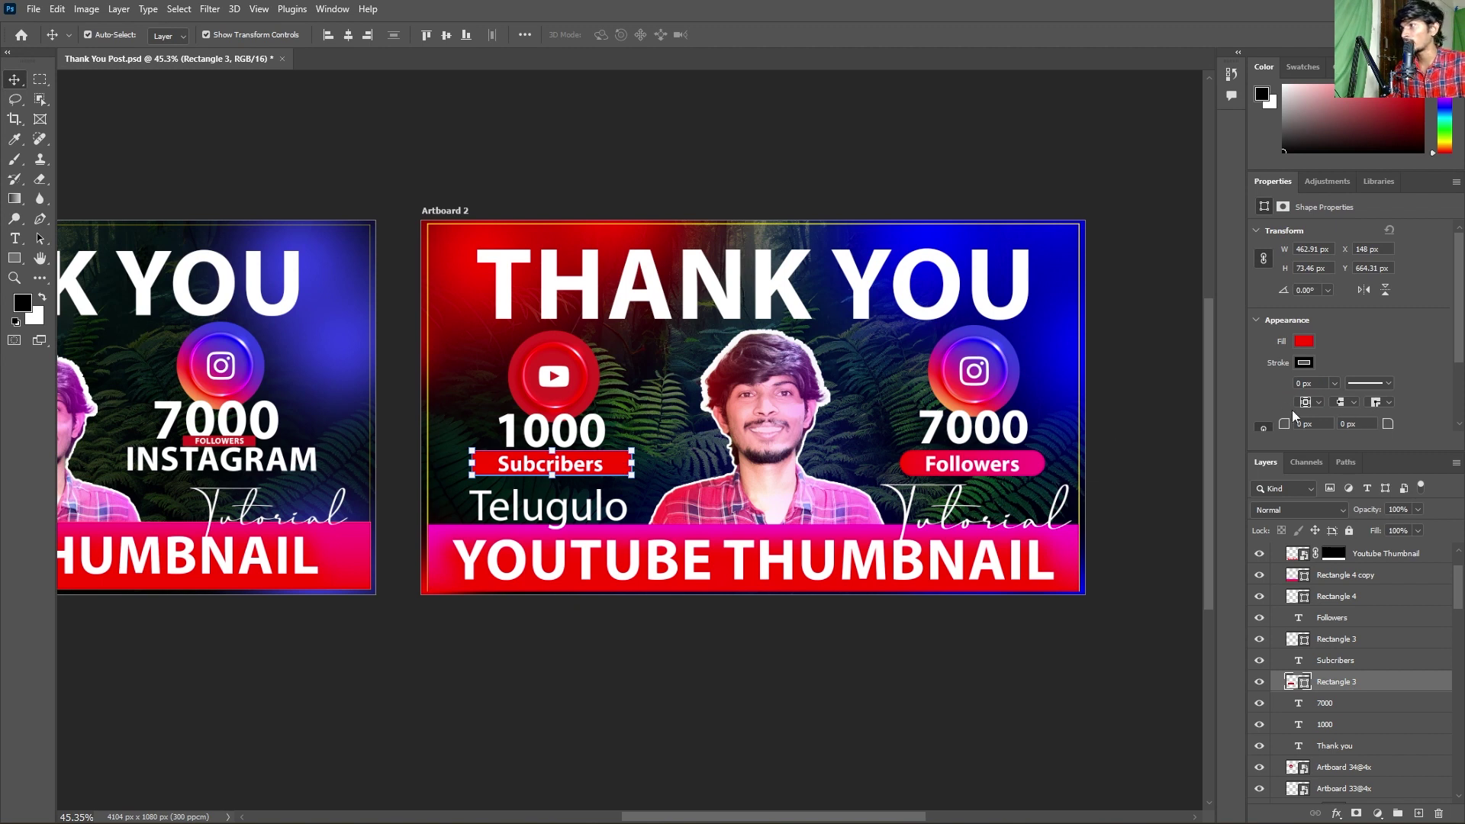
{"action": "mouse_move", "coordinate": [1460, 341]}
{"action": "left_mouse_down"}
{"action": "mouse_move", "coordinate": [1286, 376]}
{"action": "mouse_move", "coordinate": [1312, 379]}
{"action": "left_mouse_up"}
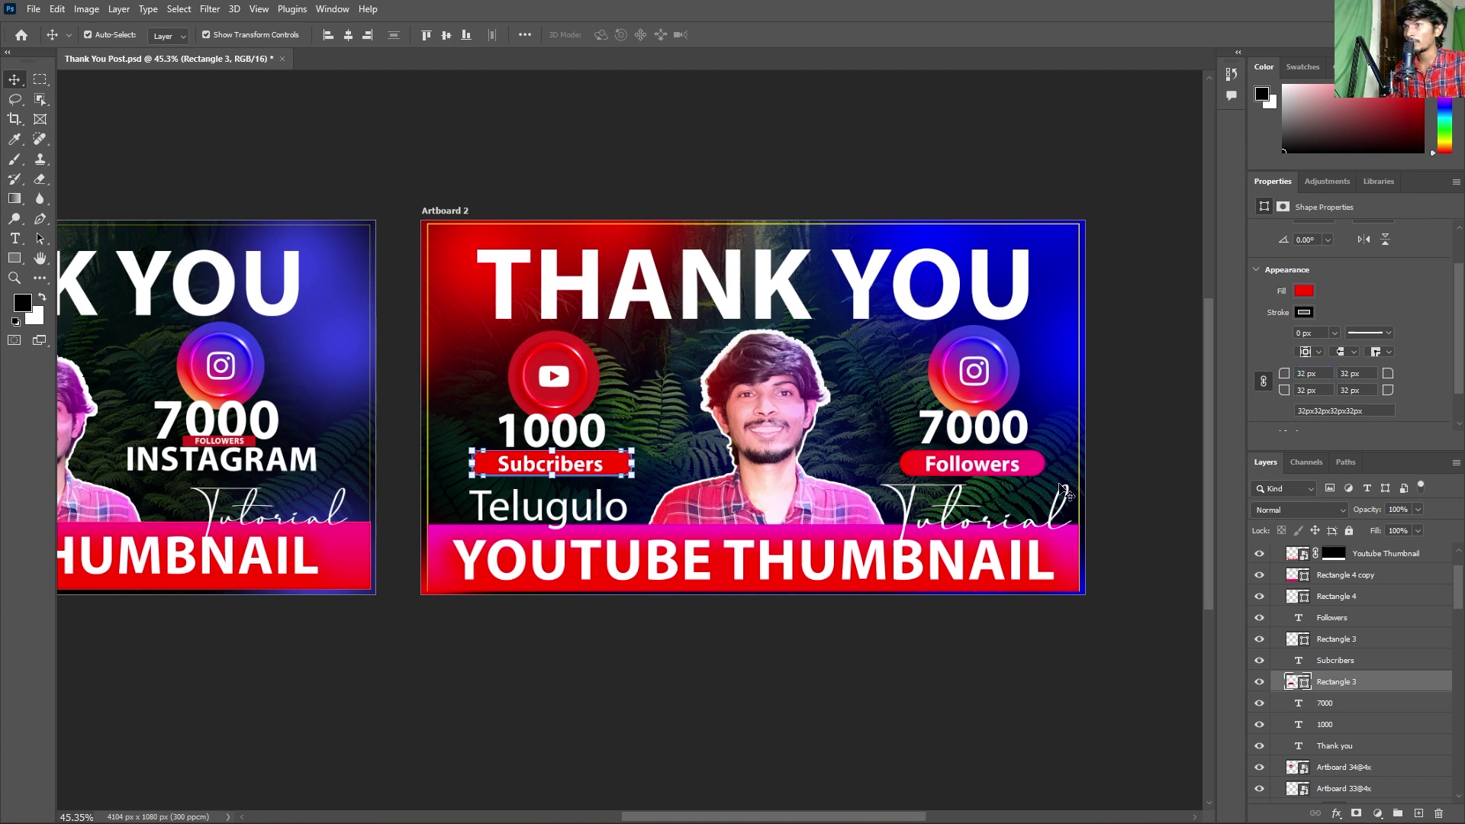
{"action": "left_click", "coordinate": [599, 627]}
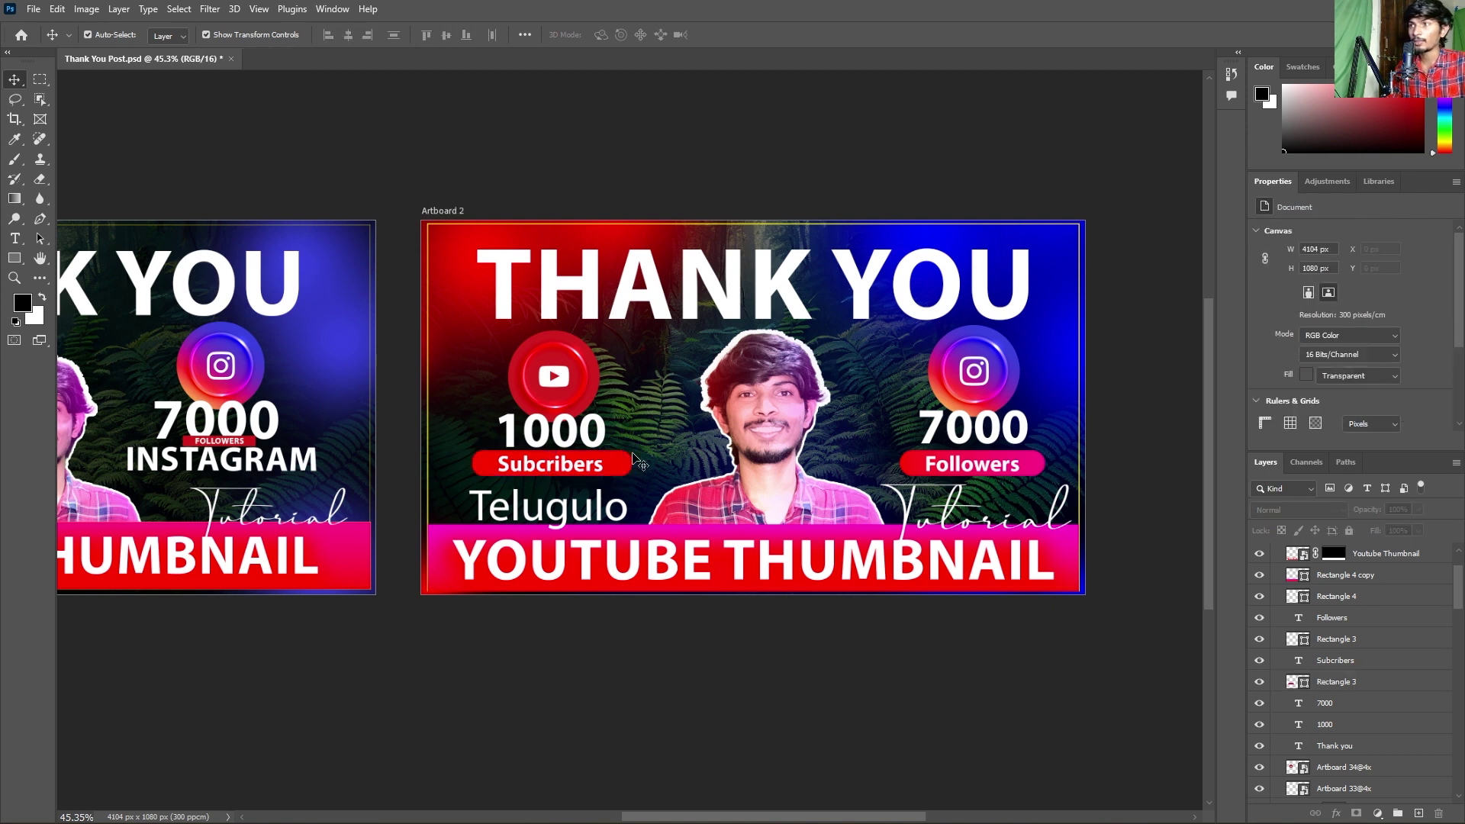
- Nudge the Subcribers label down so it sits inside its badge
{"action": "left_click_drag", "start_coordinate": [599, 472], "coordinate": [593, 469]}
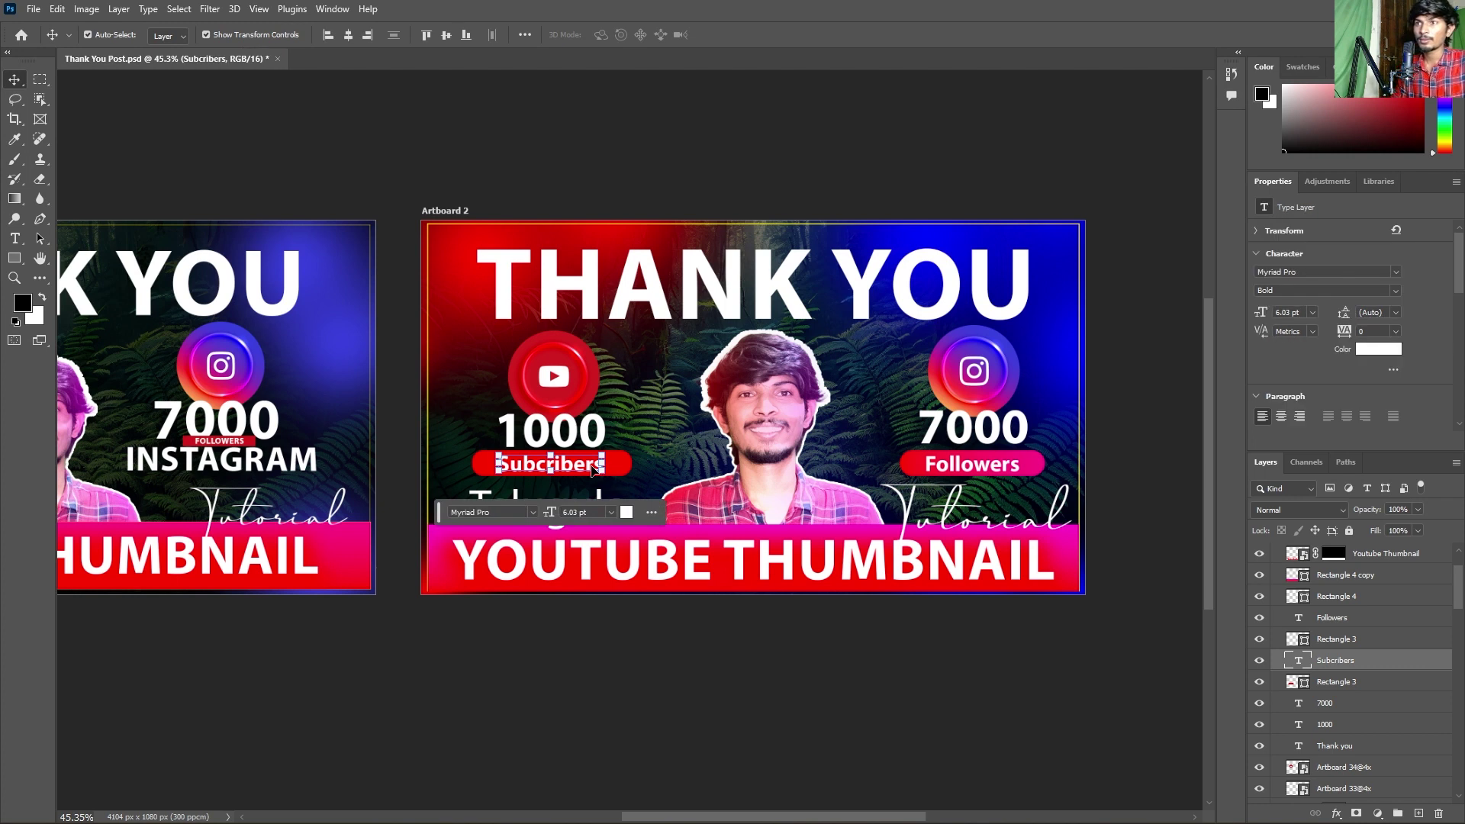
{"action": "key", "text": "Down"}
{"action": "key", "text": "Down"}
{"action": "key", "text": "Down"}
{"action": "key", "text": "Down"}
{"action": "key", "text": "Down"}
{"action": "key", "text": "Down"}
{"action": "key", "text": "Down"}
{"action": "key", "text": "Down"}
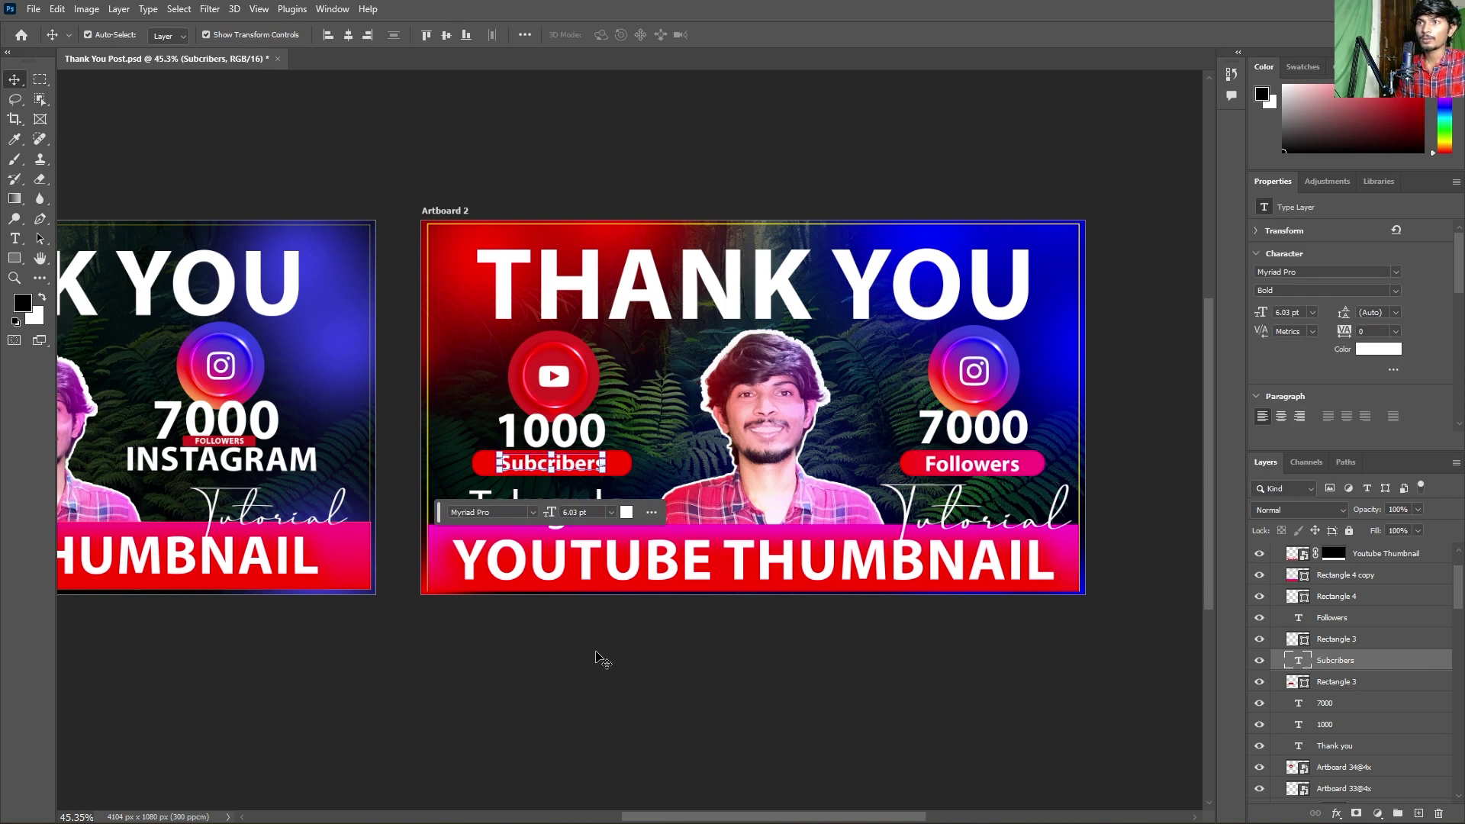
{"action": "left_click", "coordinate": [599, 671]}
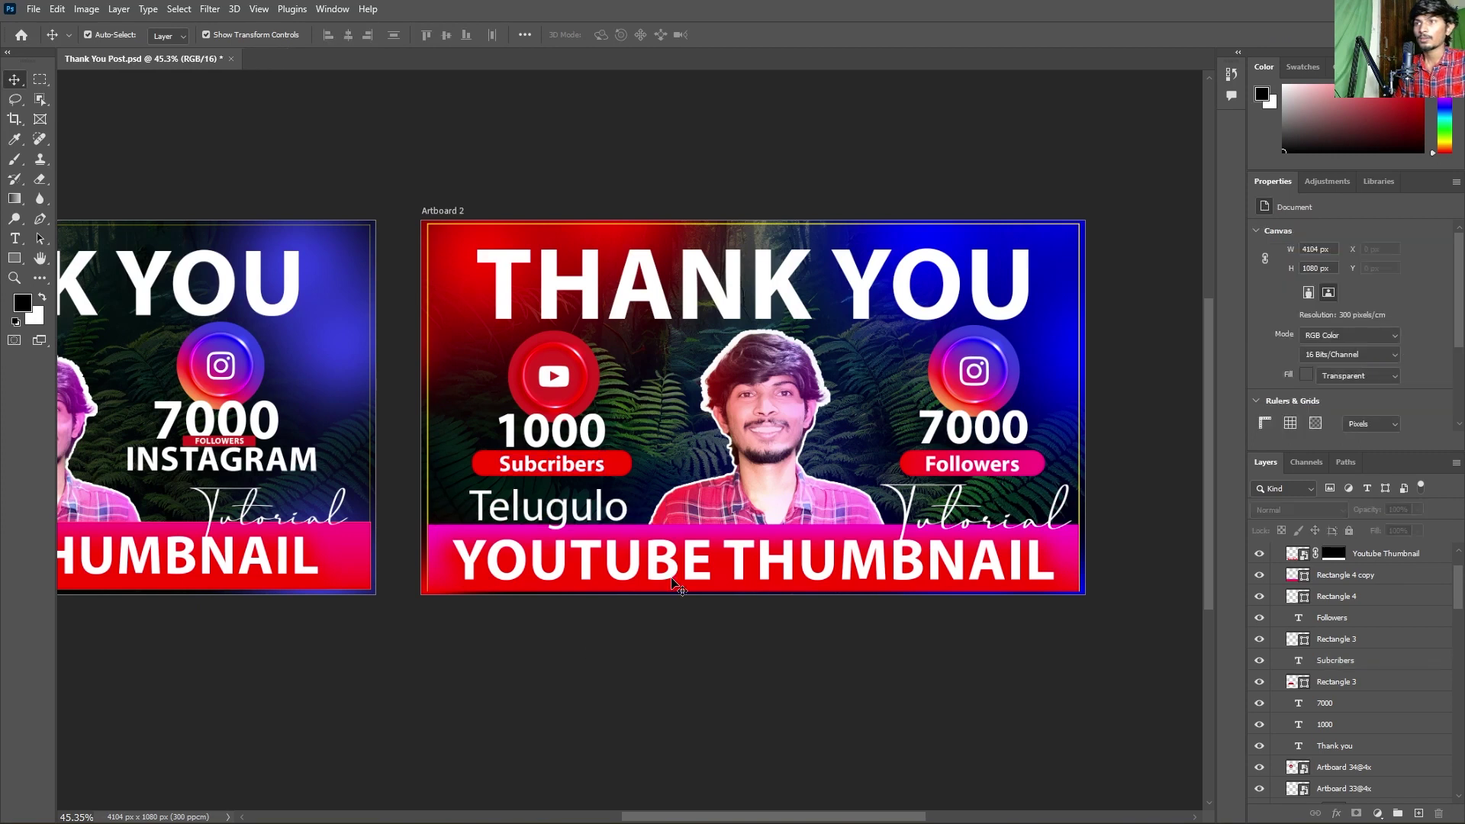
- Delete the Telugulo text layer
{"action": "left_click", "coordinate": [585, 524]}
{"action": "key", "text": "Delete"}
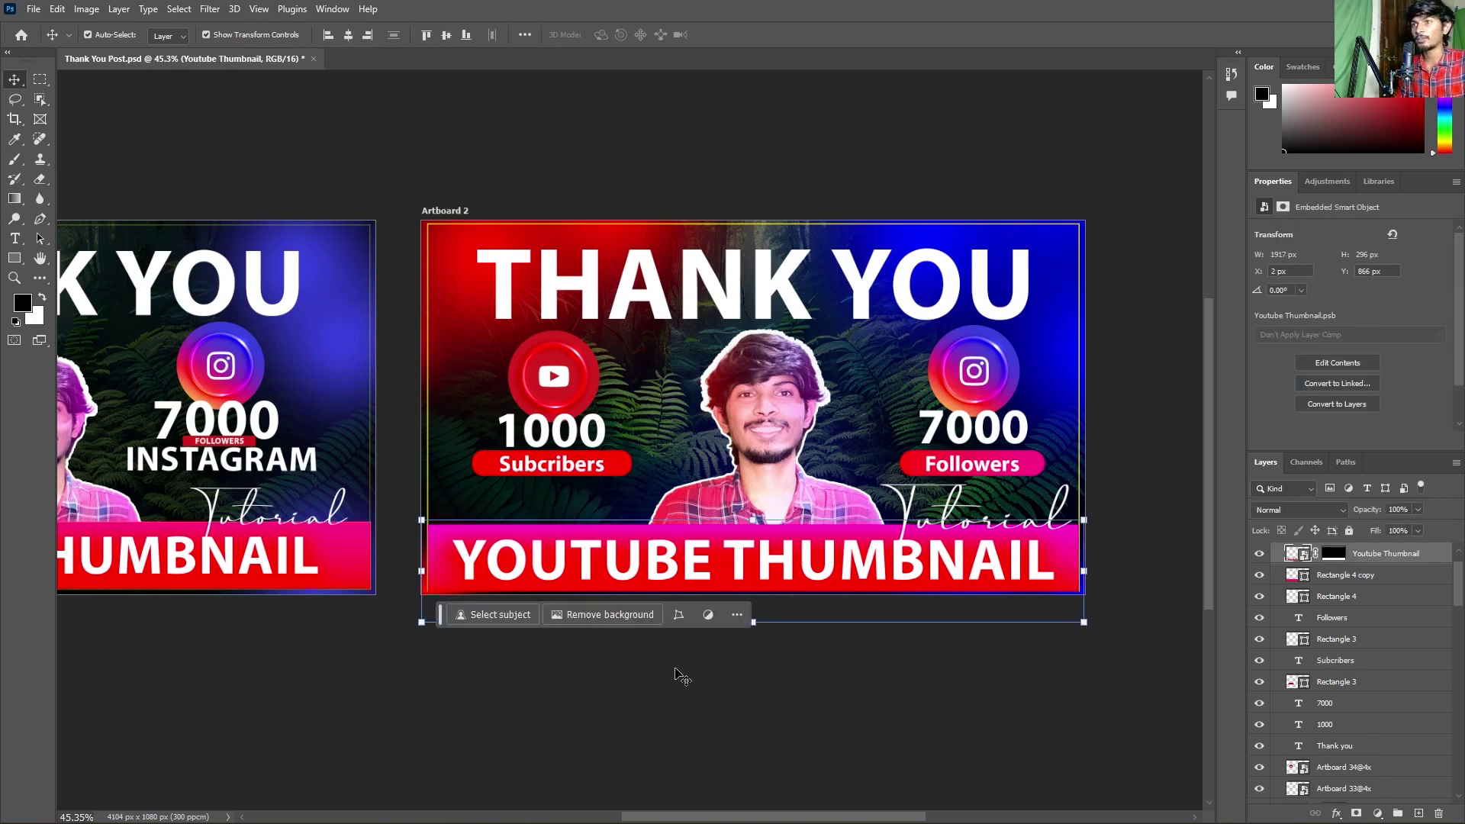
{"action": "left_click", "coordinate": [677, 671]}
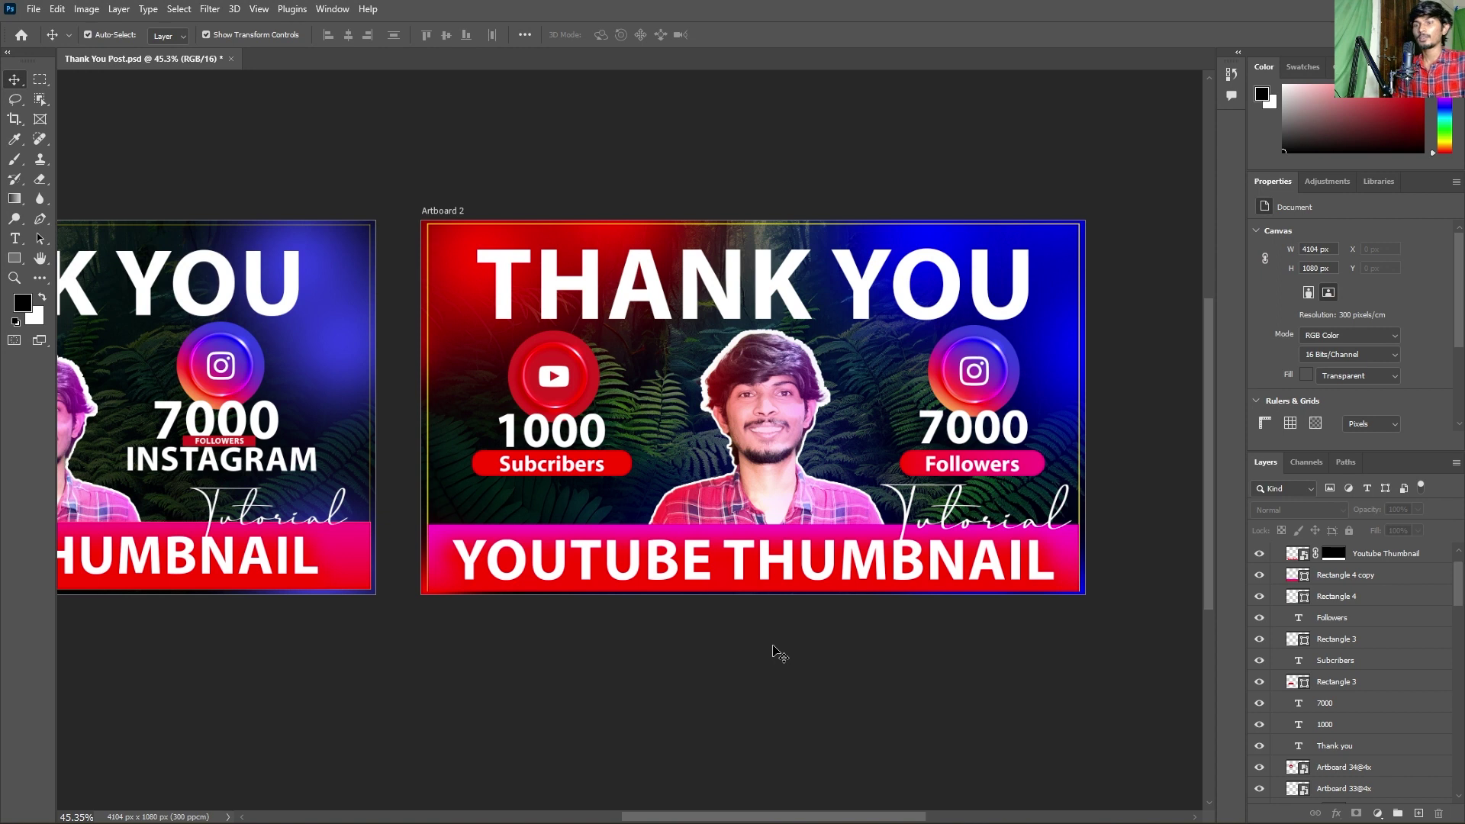